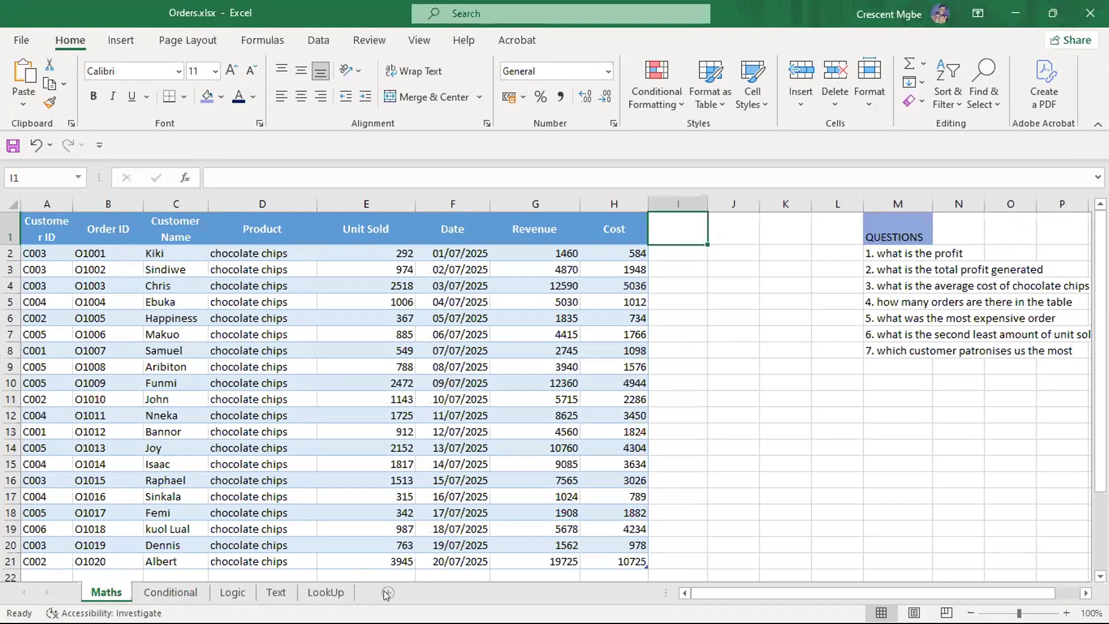
- On a new blank worksheet, enter the numbers 6, 5, 7, 4 and 3 in cells H5 to H9
{"action": "left_click", "coordinate": [411, 287]}
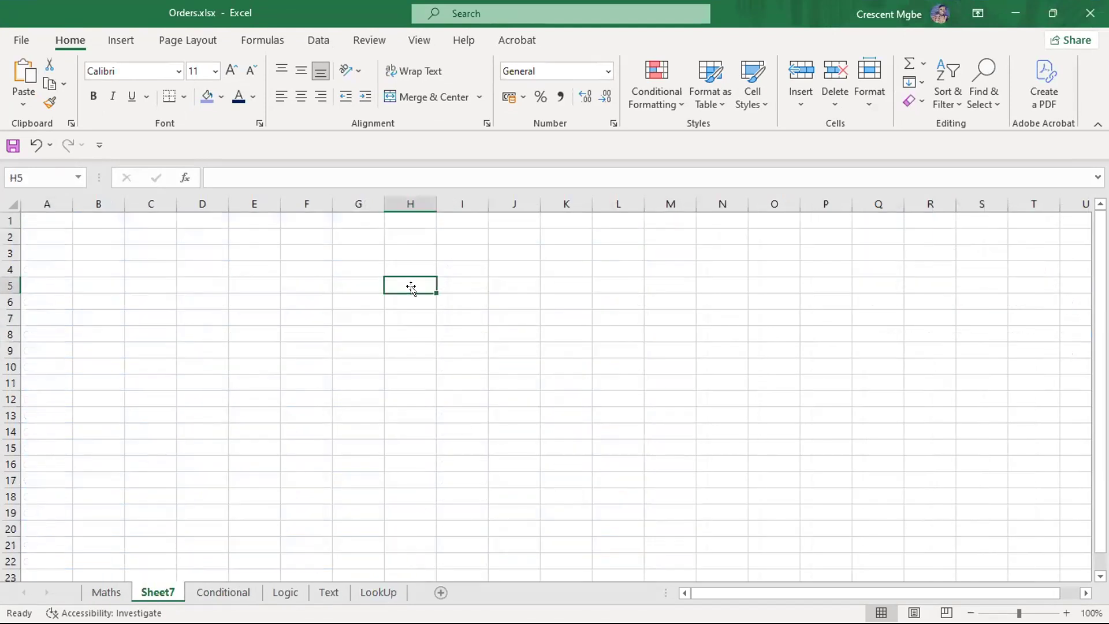
{"action": "type", "text": "6"}
{"action": "key", "text": "Return"}
{"action": "type", "text": "5"}
{"action": "key", "text": "Return"}
{"action": "type", "text": "7"}
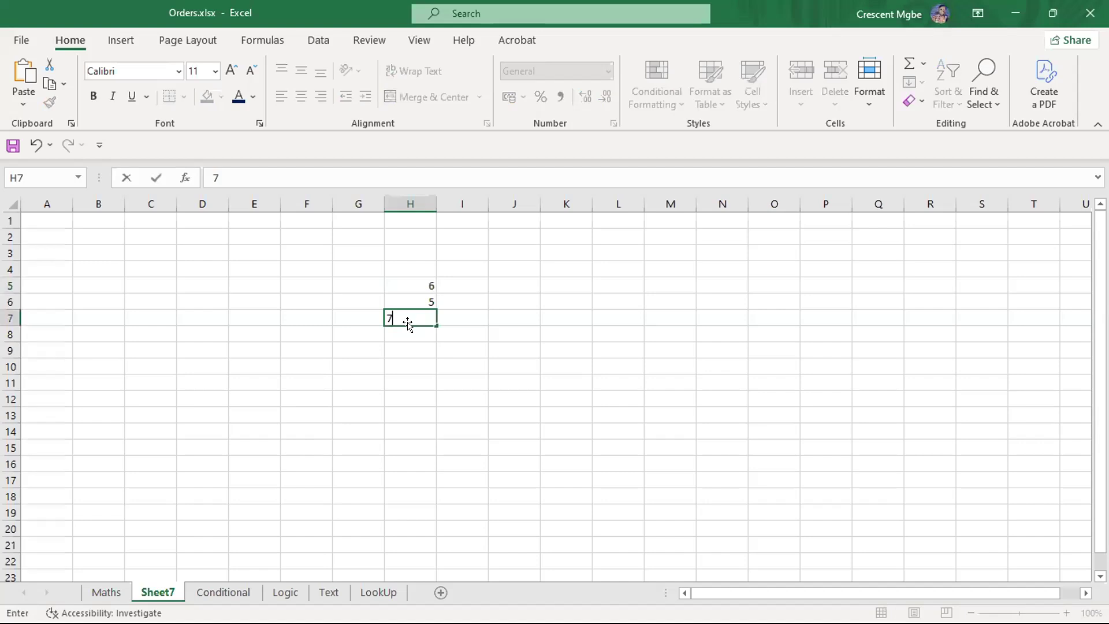
{"action": "key", "text": "Return"}
{"action": "type", "text": "4"}
{"action": "key", "text": "Return"}
{"action": "type", "text": "3"}
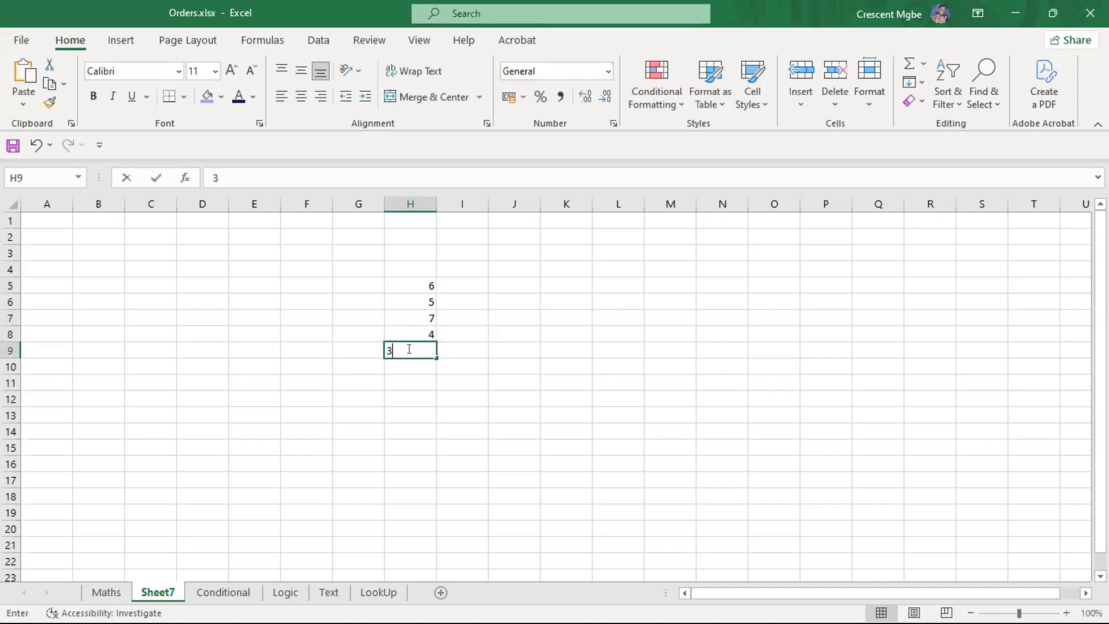
{"action": "left_click", "coordinate": [607, 319]}
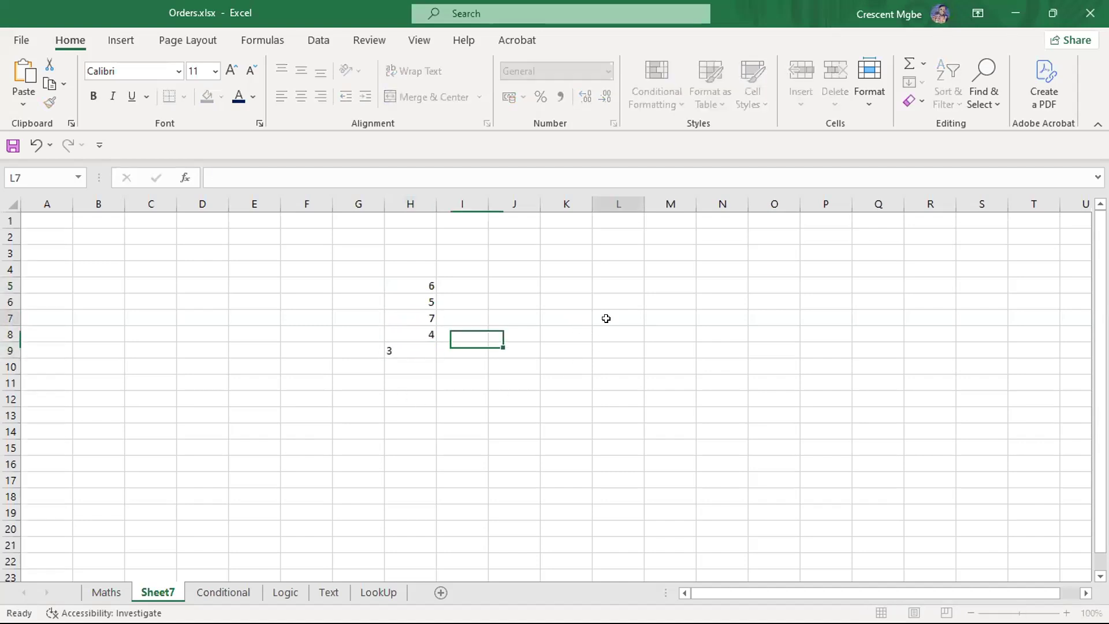
{"action": "left_click_drag", "start_coordinate": [409, 282], "coordinate": [421, 396]}
{"action": "left_click_drag", "start_coordinate": [408, 263], "coordinate": [409, 344]}
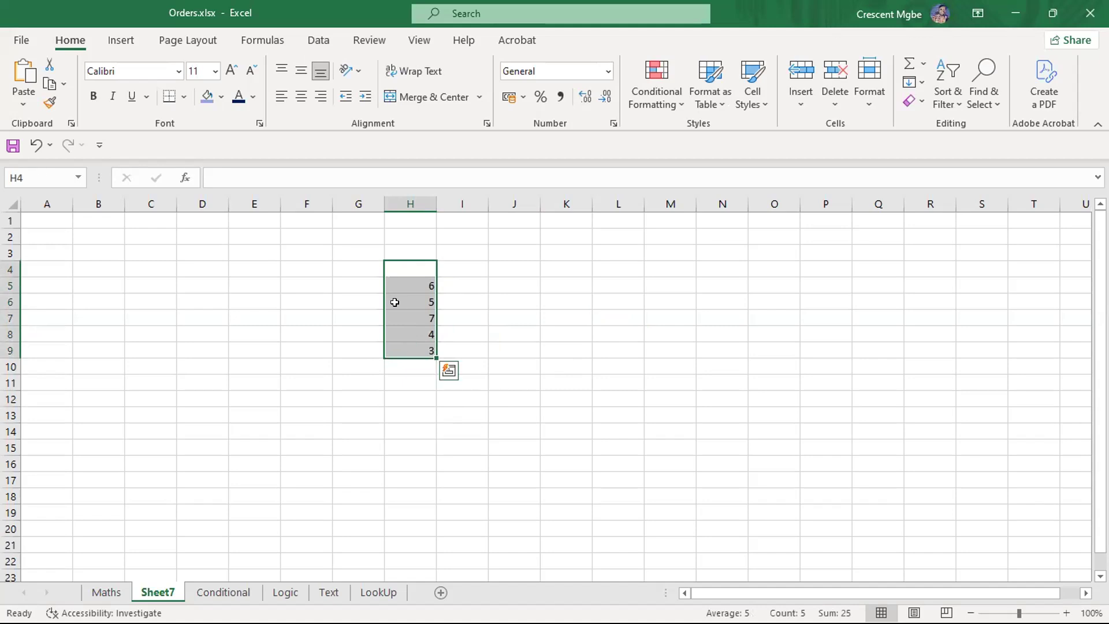
{"action": "left_click", "coordinate": [397, 280]}
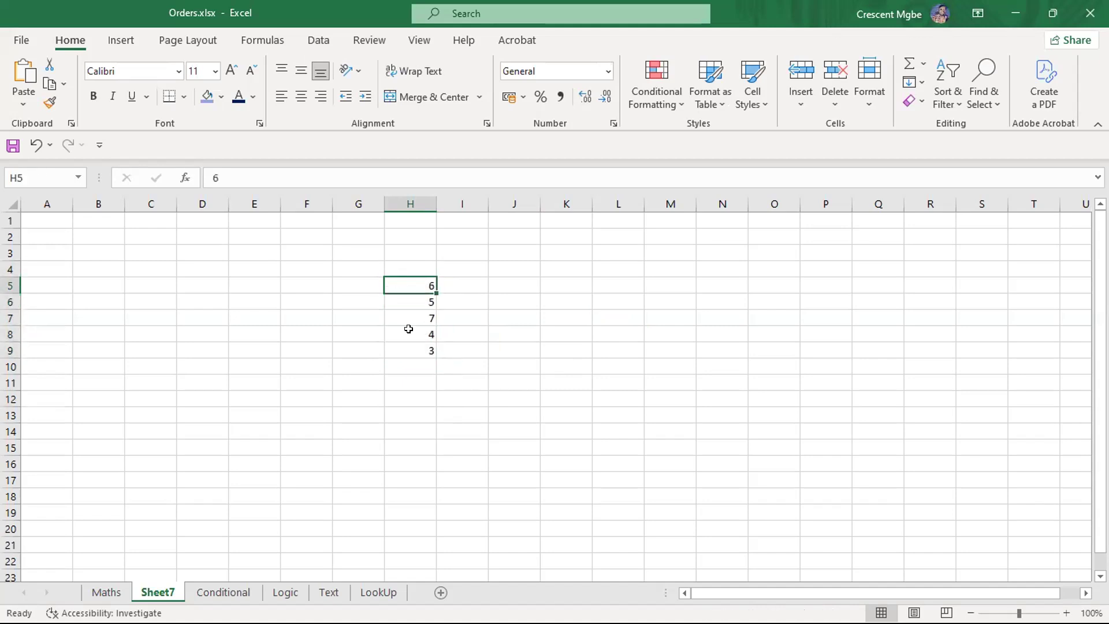
{"action": "left_click", "coordinate": [412, 346]}
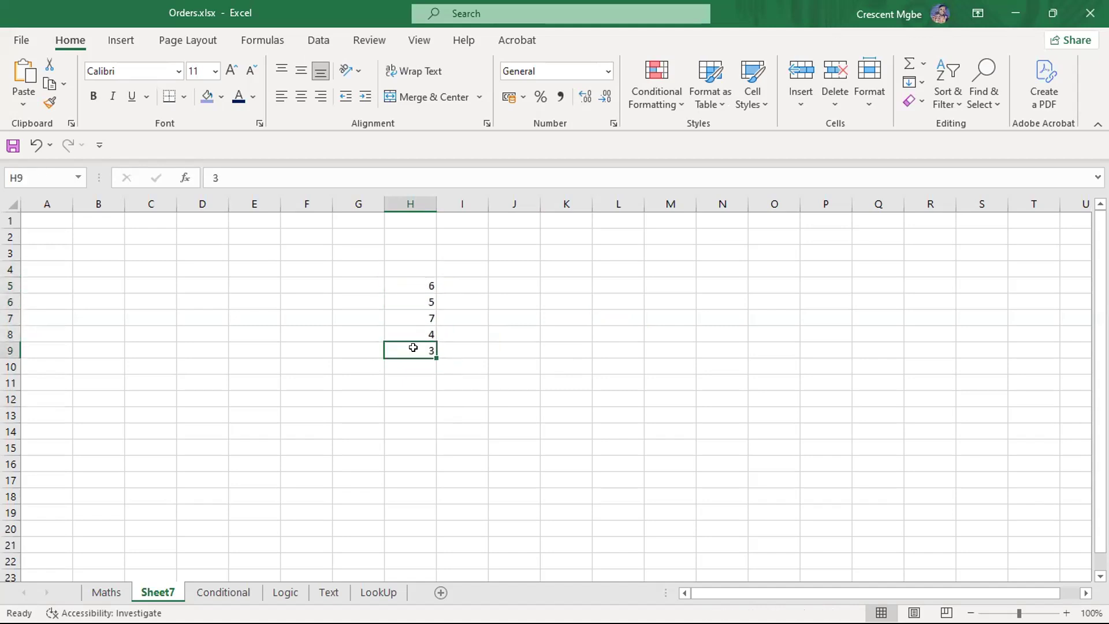
- Enter the formula =H5+H6+H7+H8+H9 in cell K6 to add the five numbers one by one
{"action": "left_click", "coordinate": [577, 297]}
{"action": "type", "text": "="}
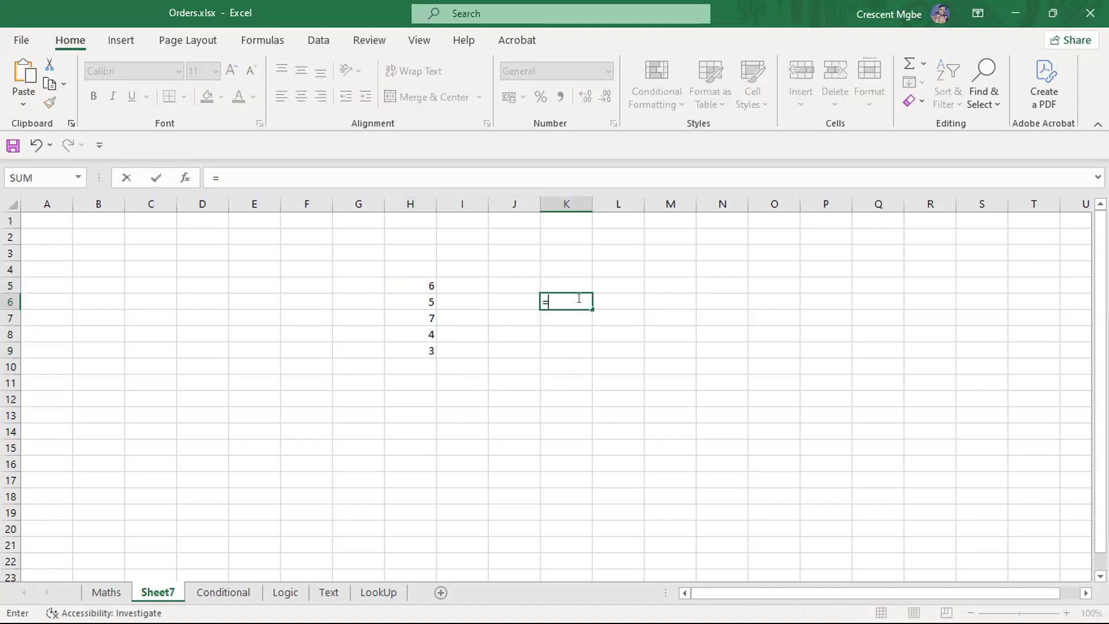
{"action": "left_click", "coordinate": [422, 284]}
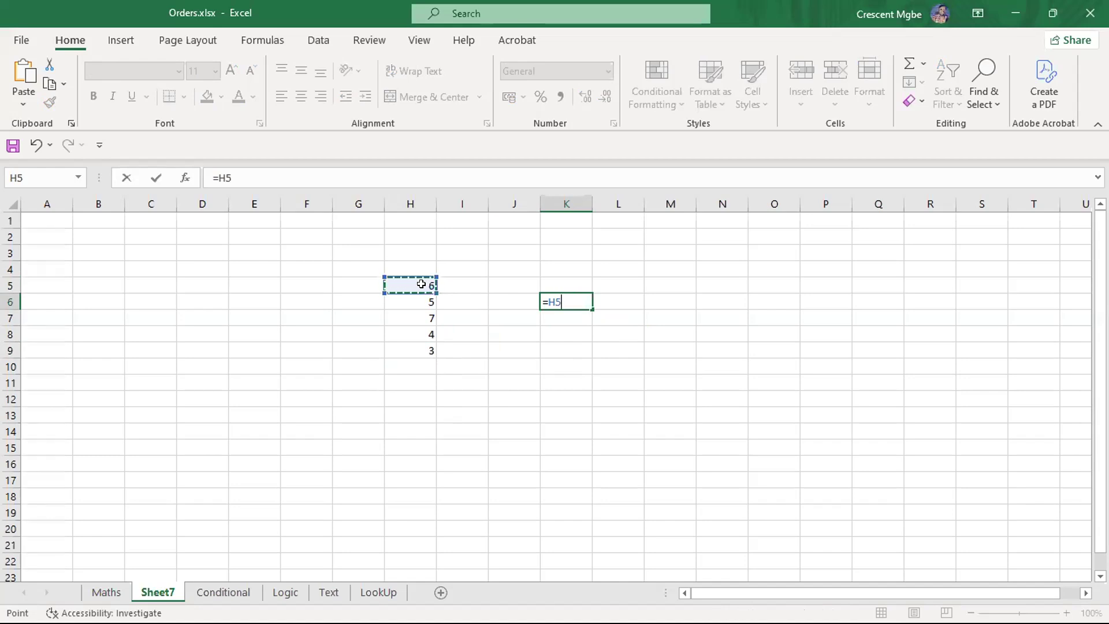
{"action": "key", "text": "BackSpace"}
{"action": "key", "text": "BackSpace"}
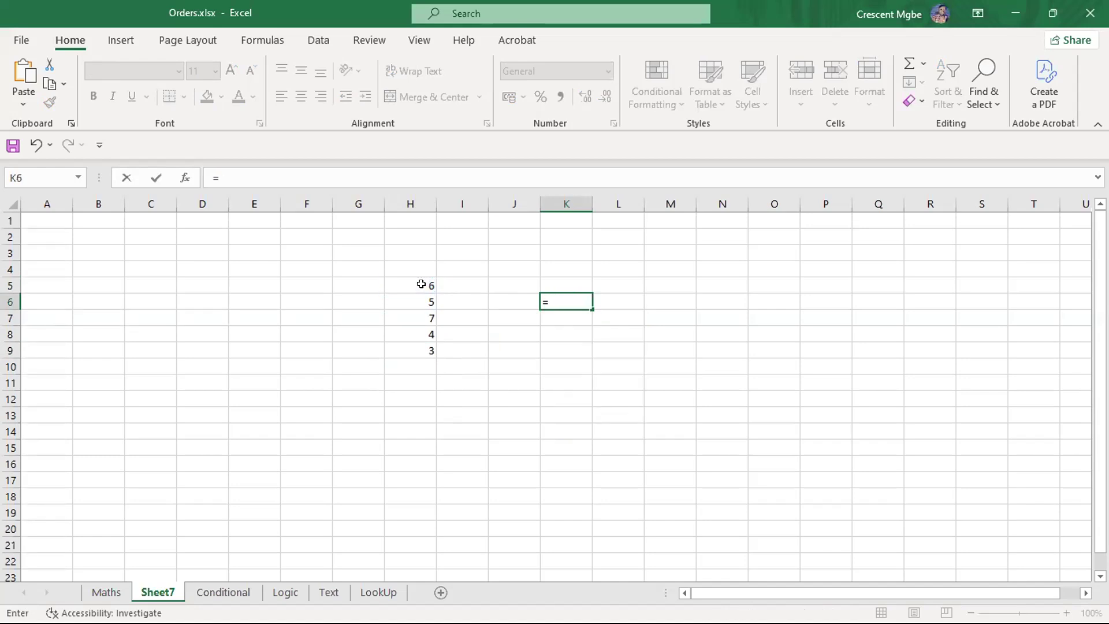
{"action": "type", "text": "H"}
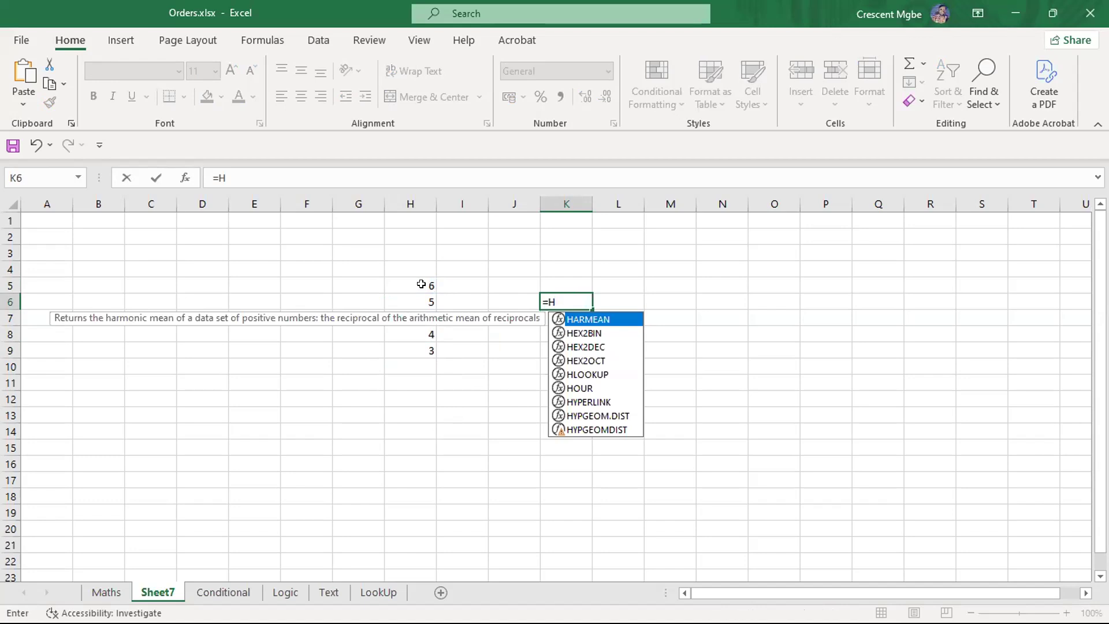
{"action": "type", "text": "5+"}
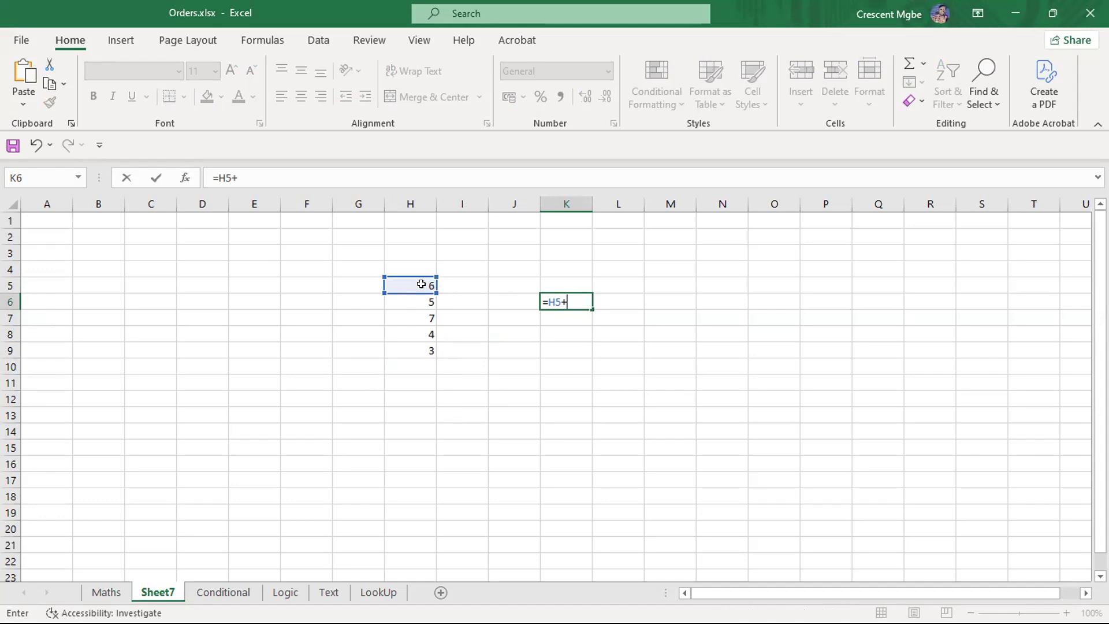
{"action": "left_click", "coordinate": [420, 297]}
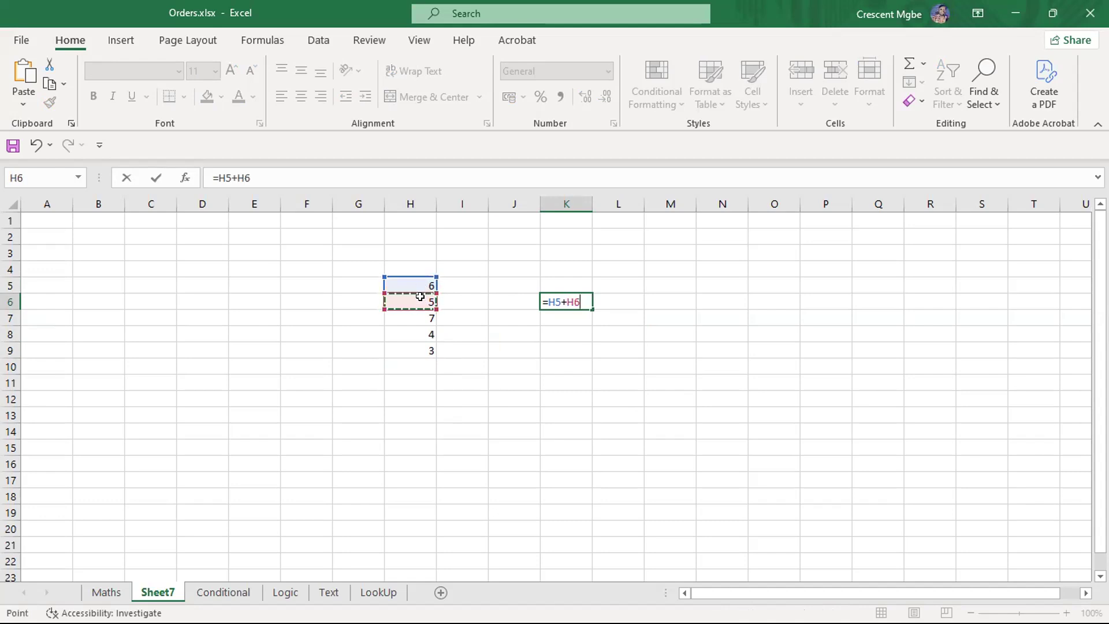
{"action": "type", "text": "+"}
{"action": "left_click", "coordinate": [420, 319]}
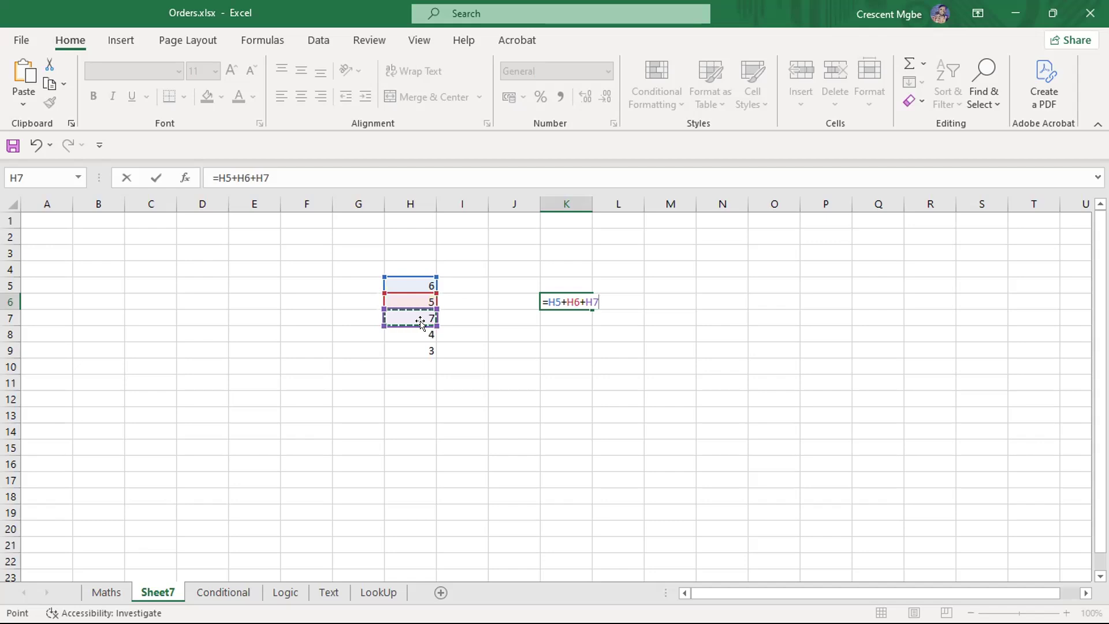
{"action": "type", "text": "+"}
{"action": "left_click", "coordinate": [415, 335]}
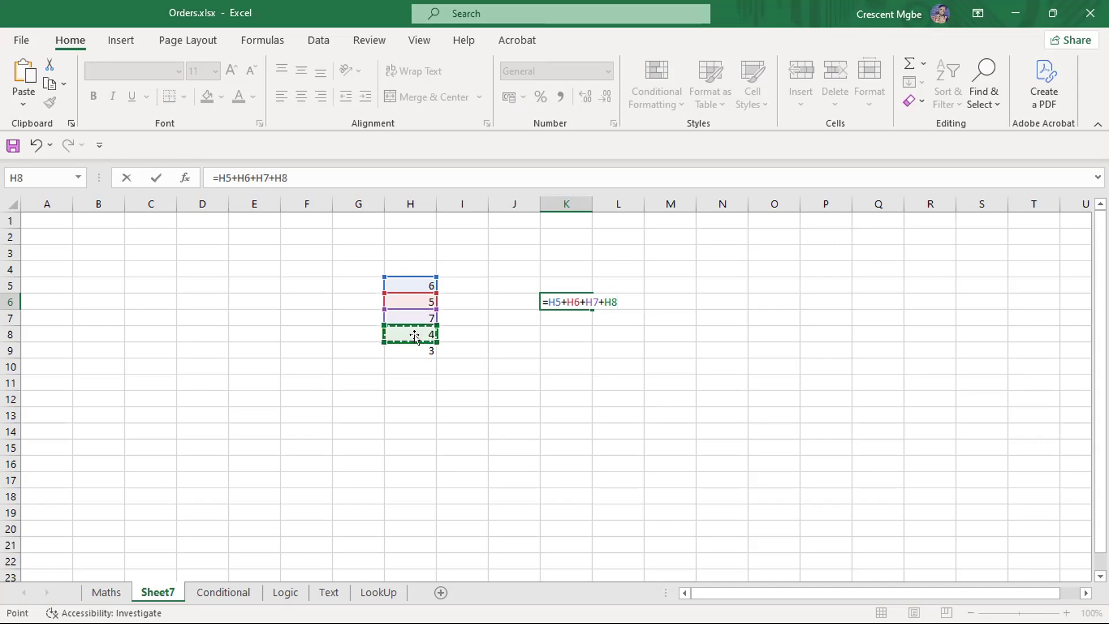
{"action": "type", "text": "+"}
{"action": "left_click", "coordinate": [413, 346]}
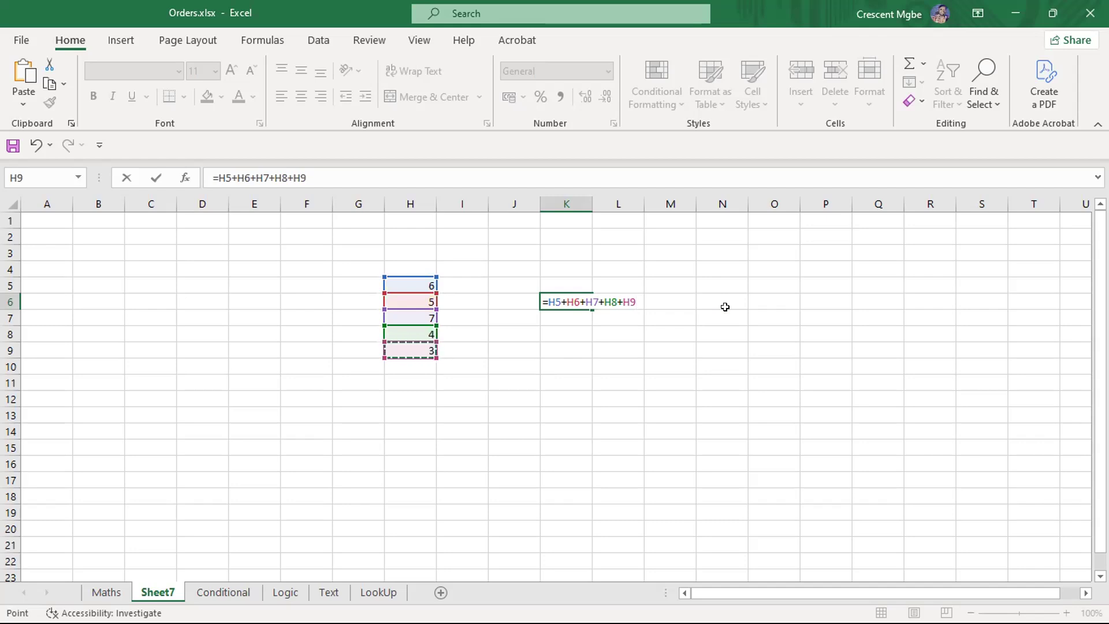
{"action": "key", "text": "Return"}
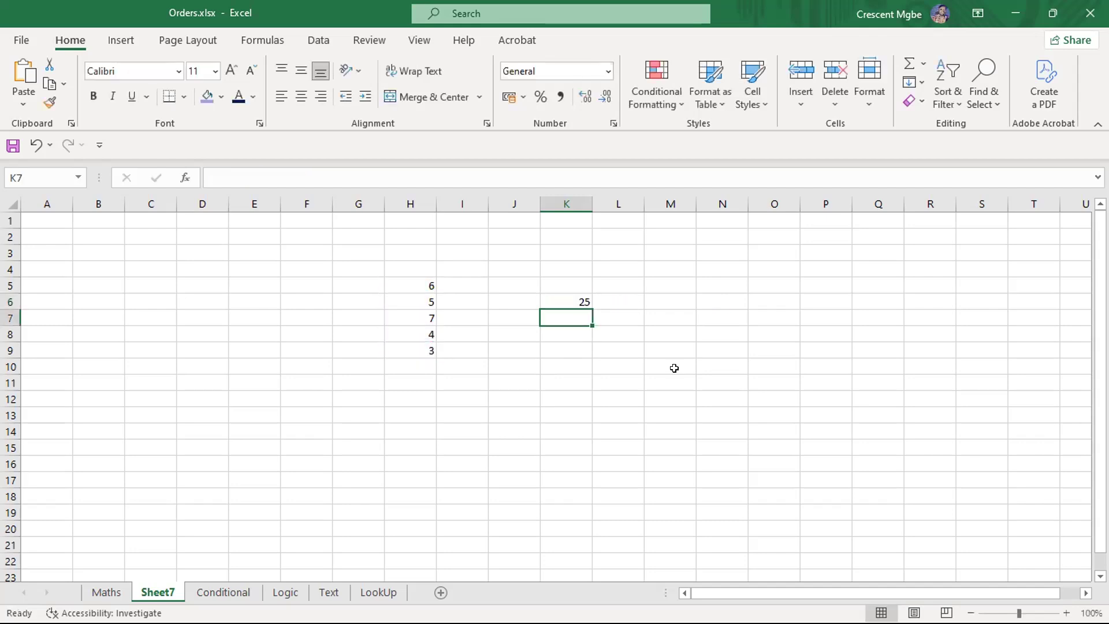
{"action": "left_click", "coordinate": [674, 346]}
{"action": "left_click", "coordinate": [581, 301]}
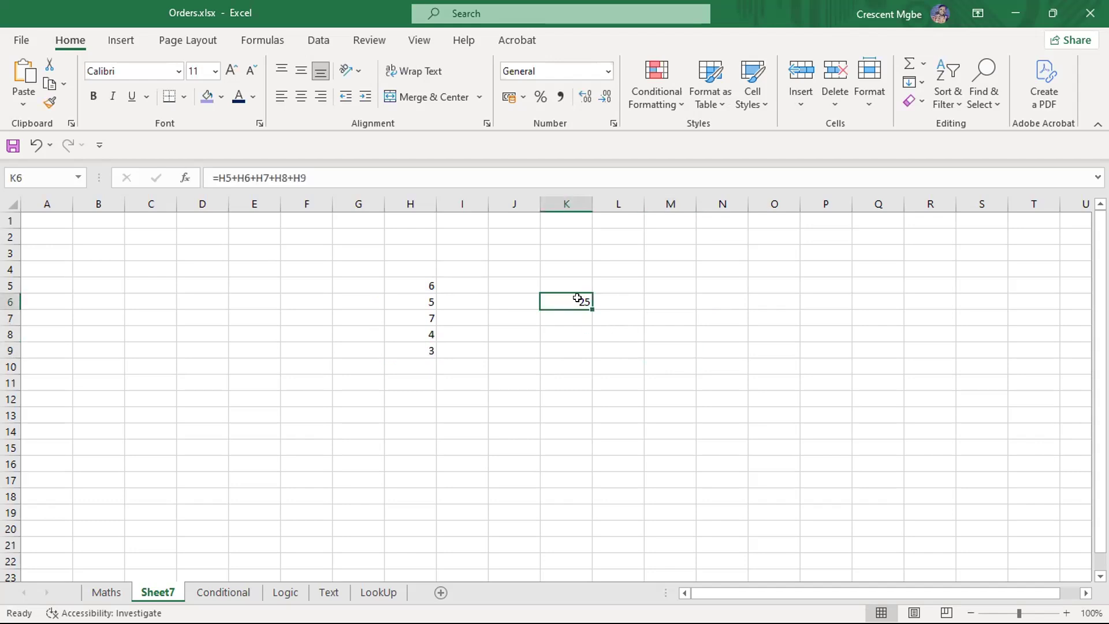
{"action": "left_click_drag", "start_coordinate": [208, 170], "coordinate": [312, 170]}
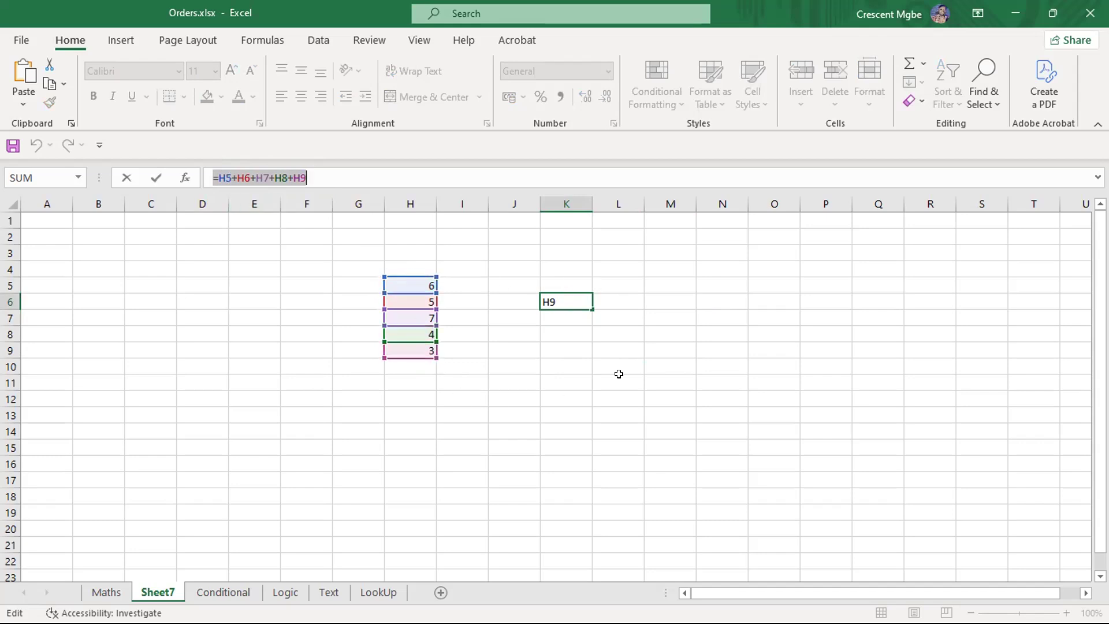
{"action": "left_click", "coordinate": [723, 298]}
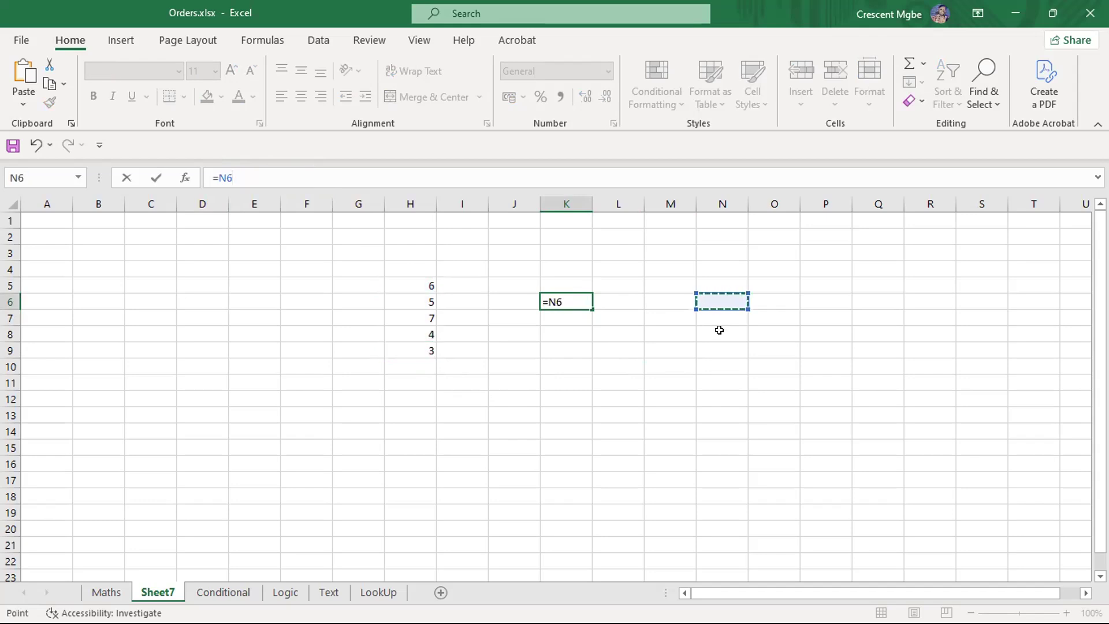
{"action": "left_click", "coordinate": [700, 398]}
{"action": "left_click", "coordinate": [569, 301]}
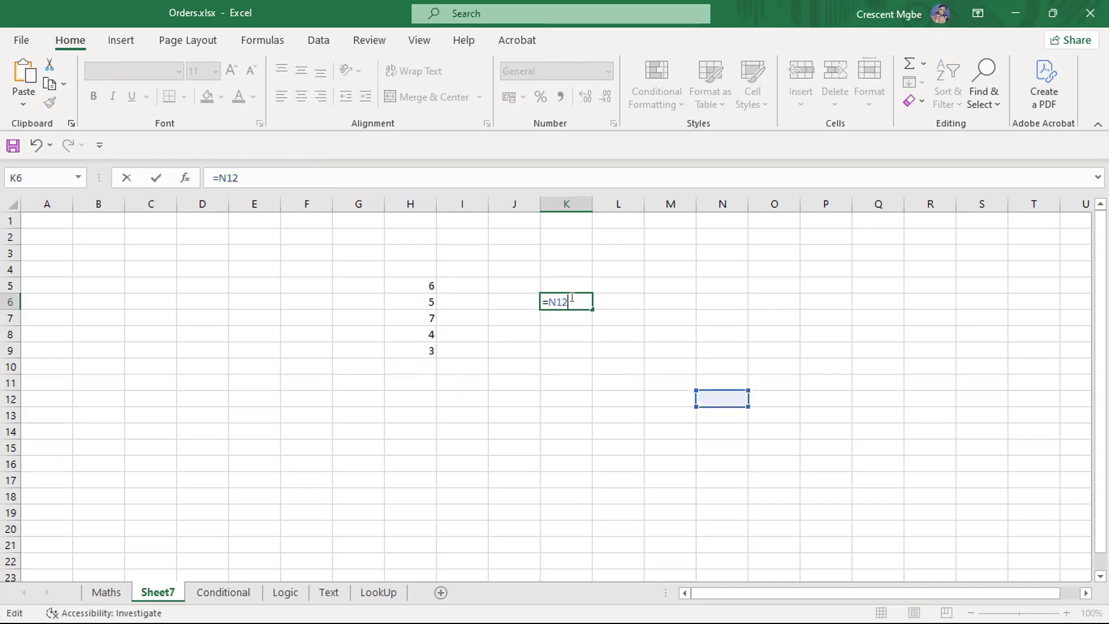
{"action": "left_click", "coordinate": [423, 283]}
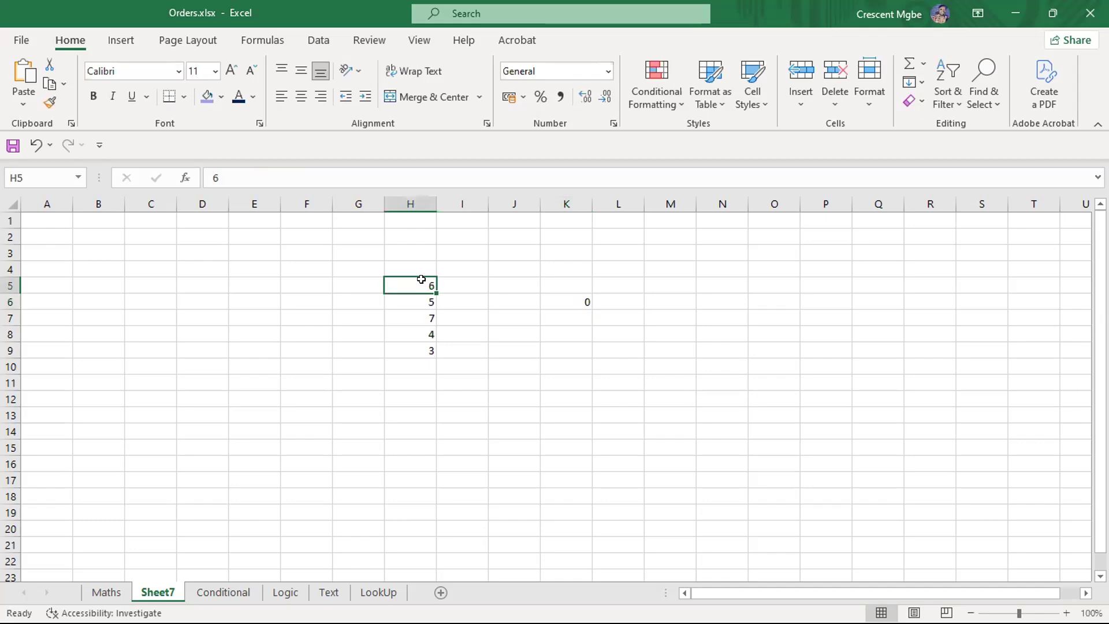
{"action": "left_click", "coordinate": [570, 296]}
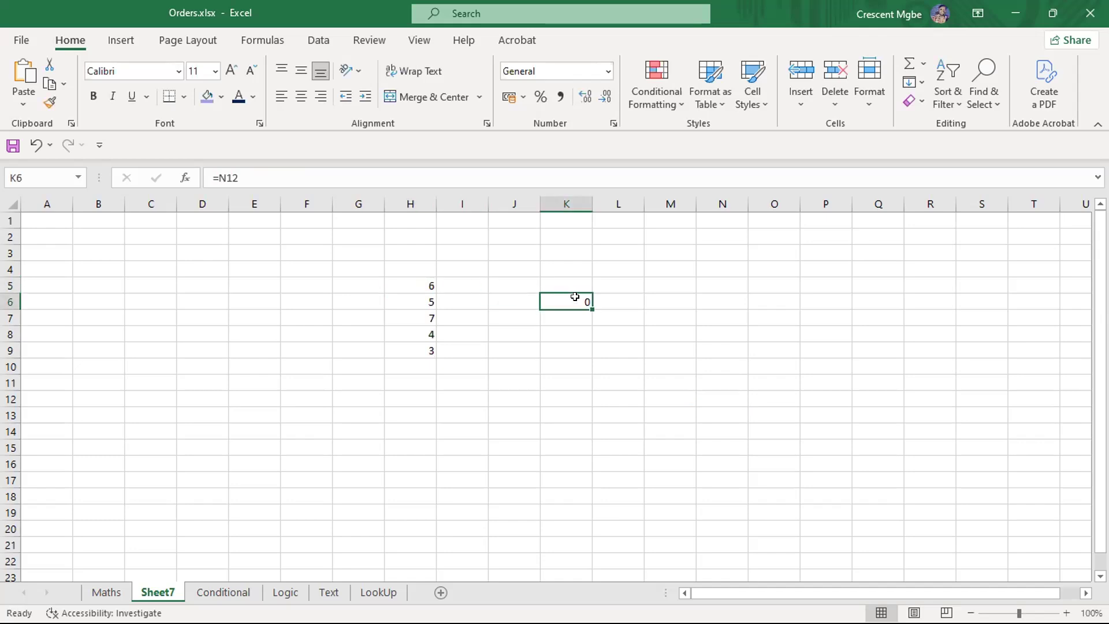
- Replace the formula in cell K6 with =H5+H6+H7+H8+H9, accepting the suggested correction for the extra trailing plus sign
{"action": "double_click", "coordinate": [571, 297]}
{"action": "key", "text": "BackSpace"}
{"action": "key", "text": "BackSpace"}
{"action": "key", "text": "BackSpace"}
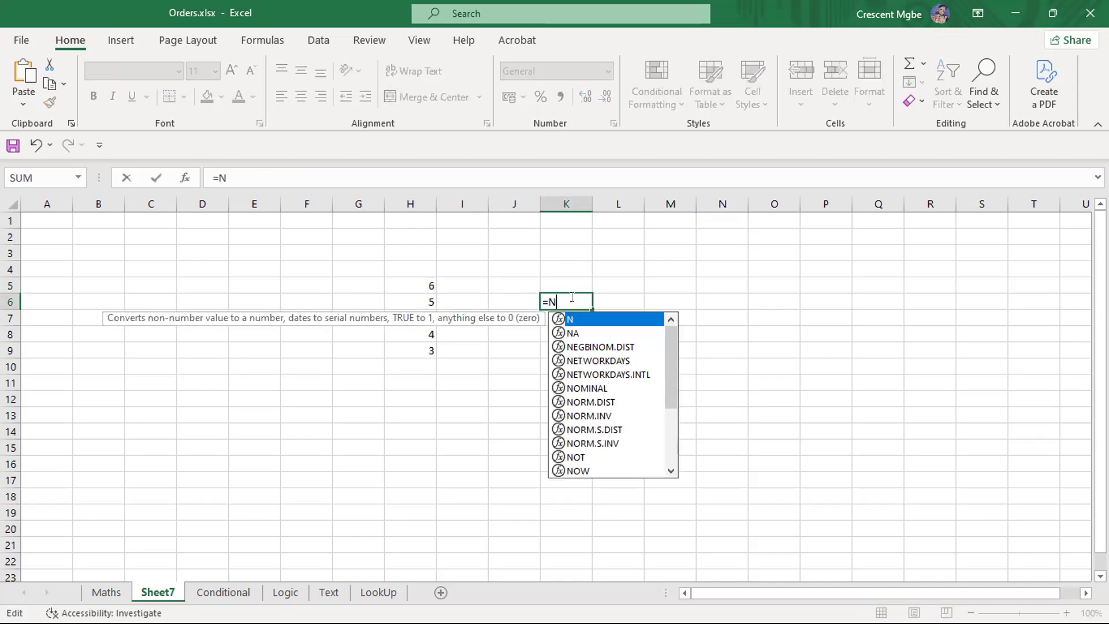
{"action": "left_click", "coordinate": [423, 282]}
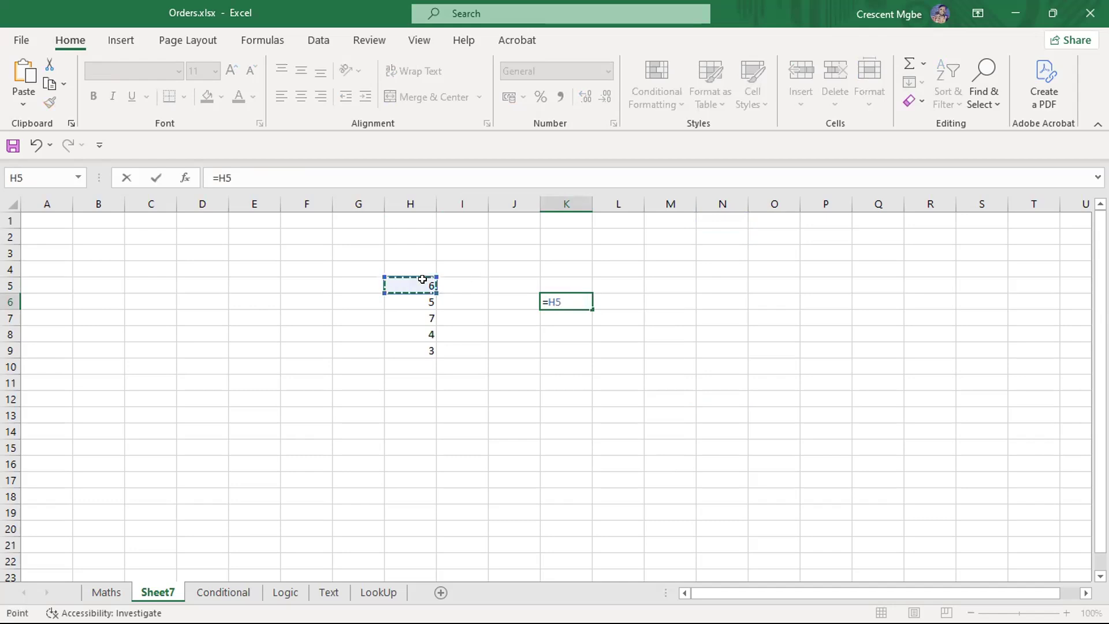
{"action": "type", "text": "+"}
{"action": "left_click", "coordinate": [423, 303]}
{"action": "type", "text": "+"}
{"action": "left_click", "coordinate": [422, 312]}
{"action": "type", "text": "+"}
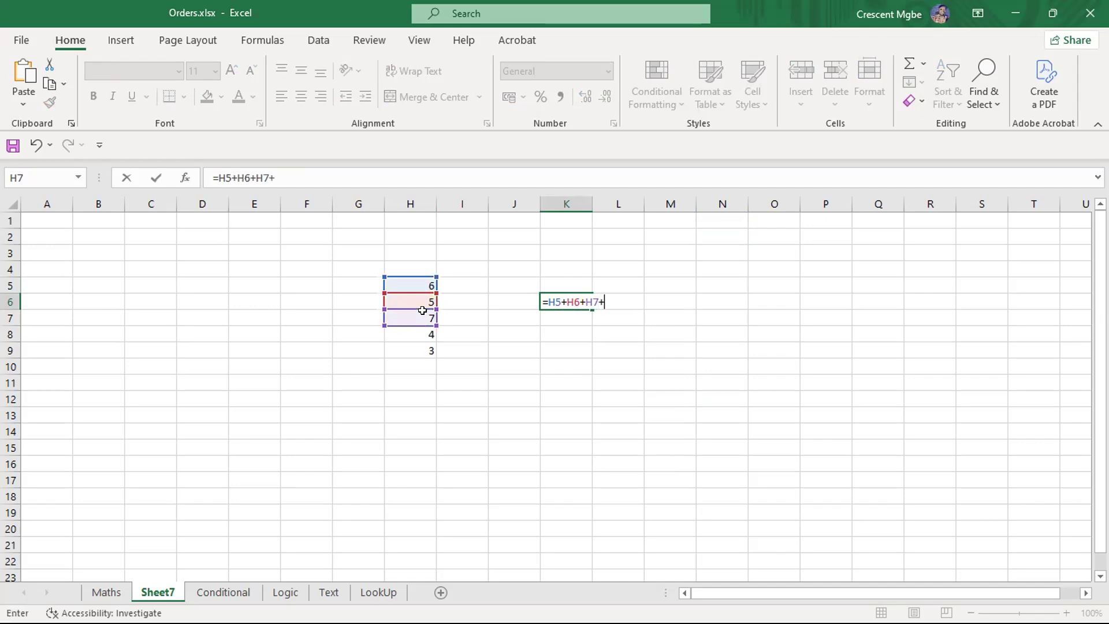
{"action": "left_click", "coordinate": [426, 332]}
{"action": "type", "text": "+"}
{"action": "left_click", "coordinate": [424, 346]}
{"action": "type", "text": "+"}
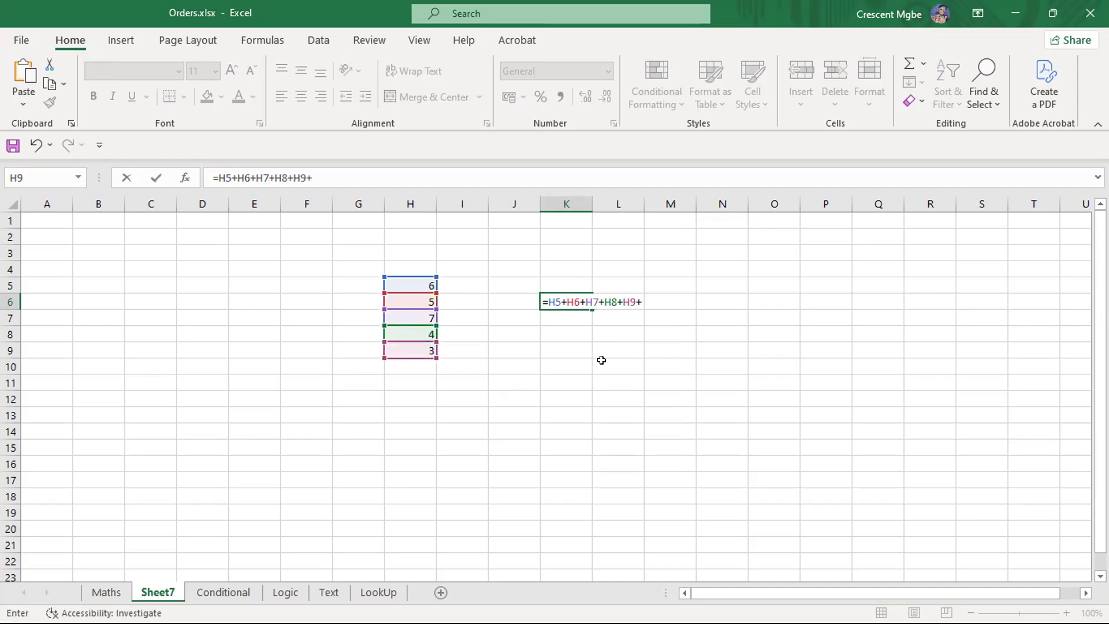
{"action": "key", "text": "Return"}
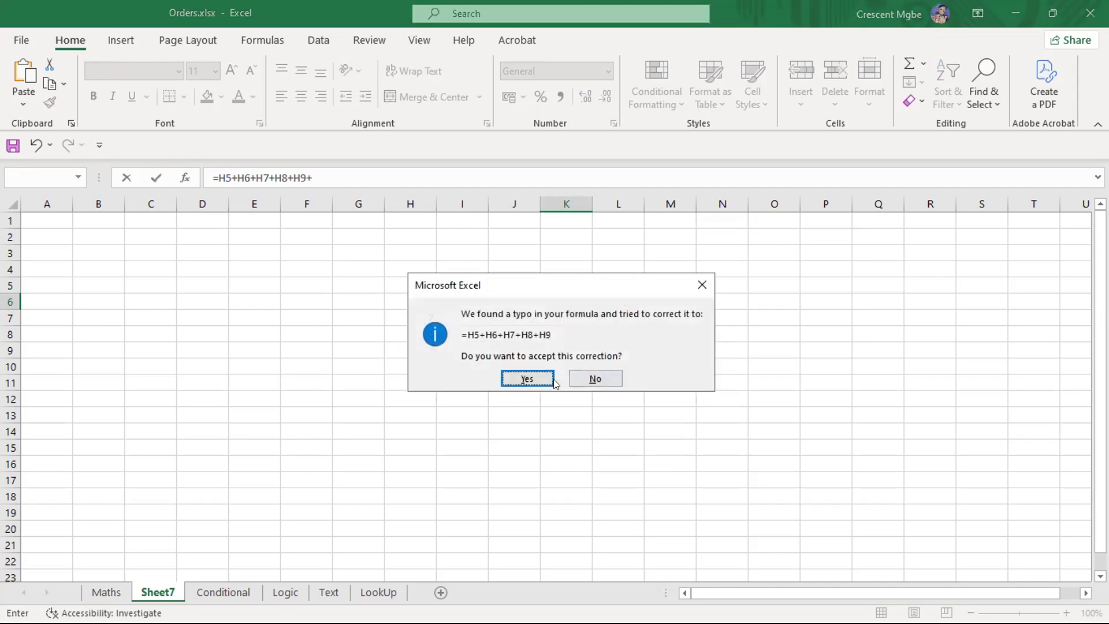
{"action": "left_click", "coordinate": [528, 376]}
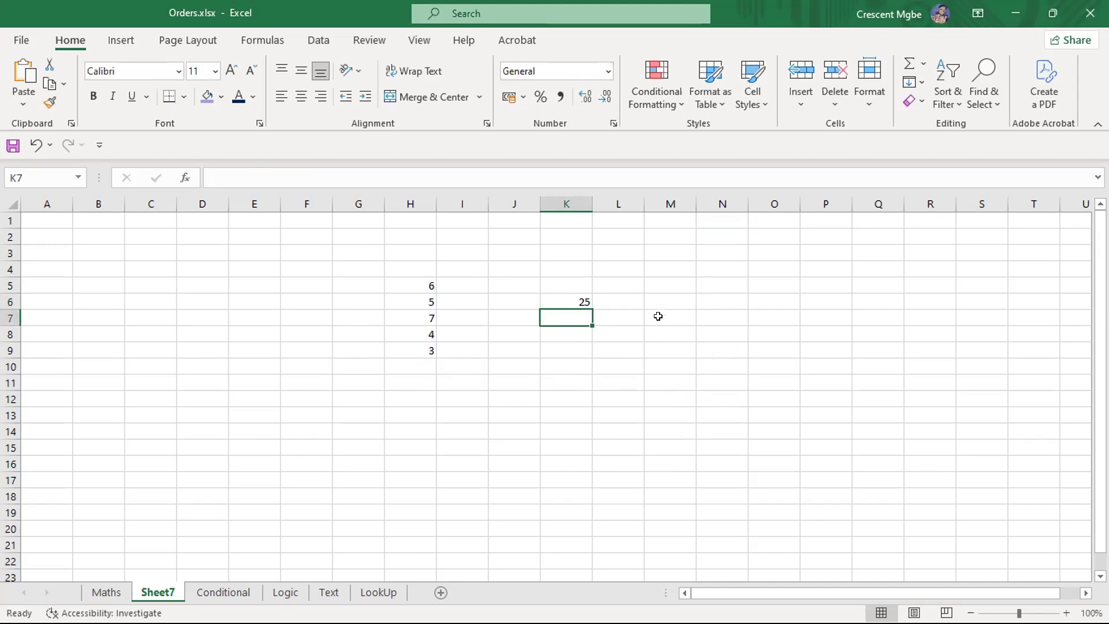
{"action": "left_click", "coordinate": [567, 298]}
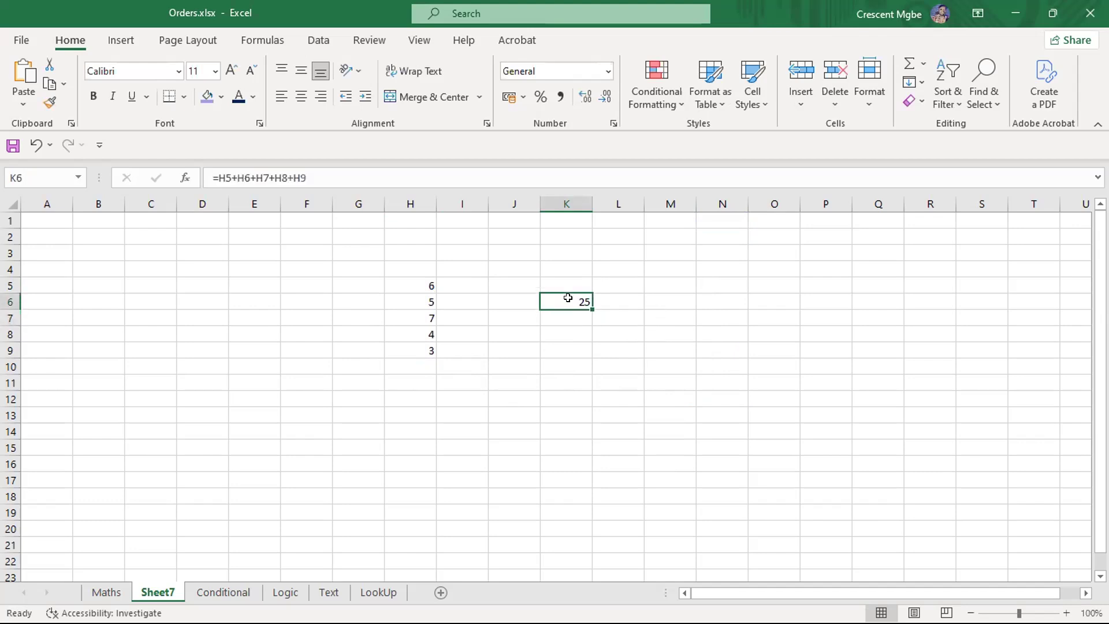
{"action": "left_click", "coordinate": [723, 295]}
{"action": "type", "text": "="}
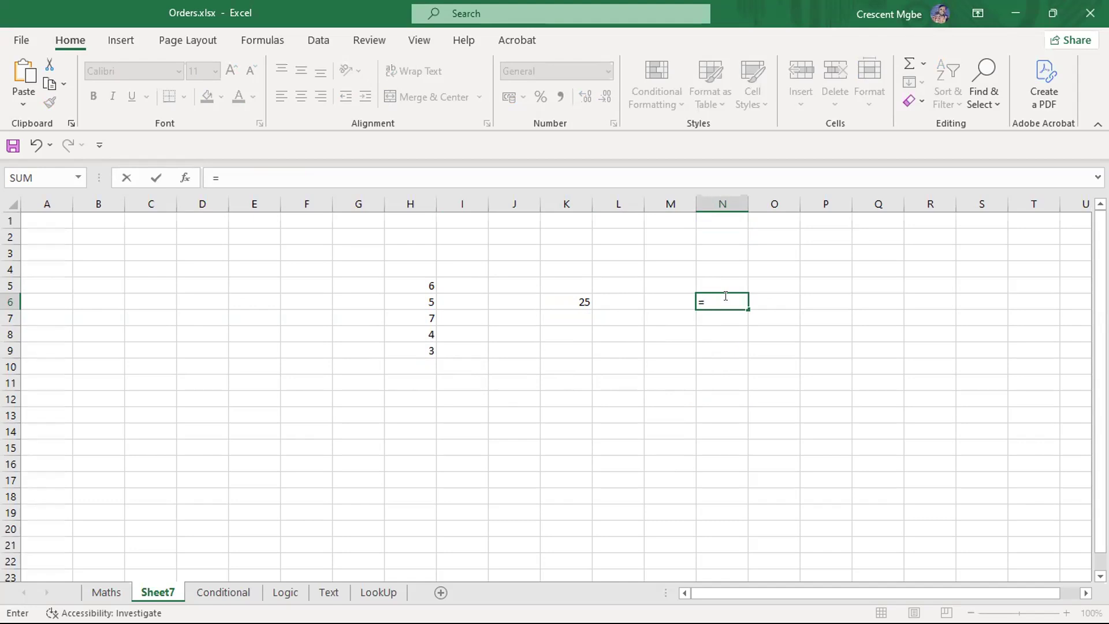
{"action": "type", "text": "SUM"}
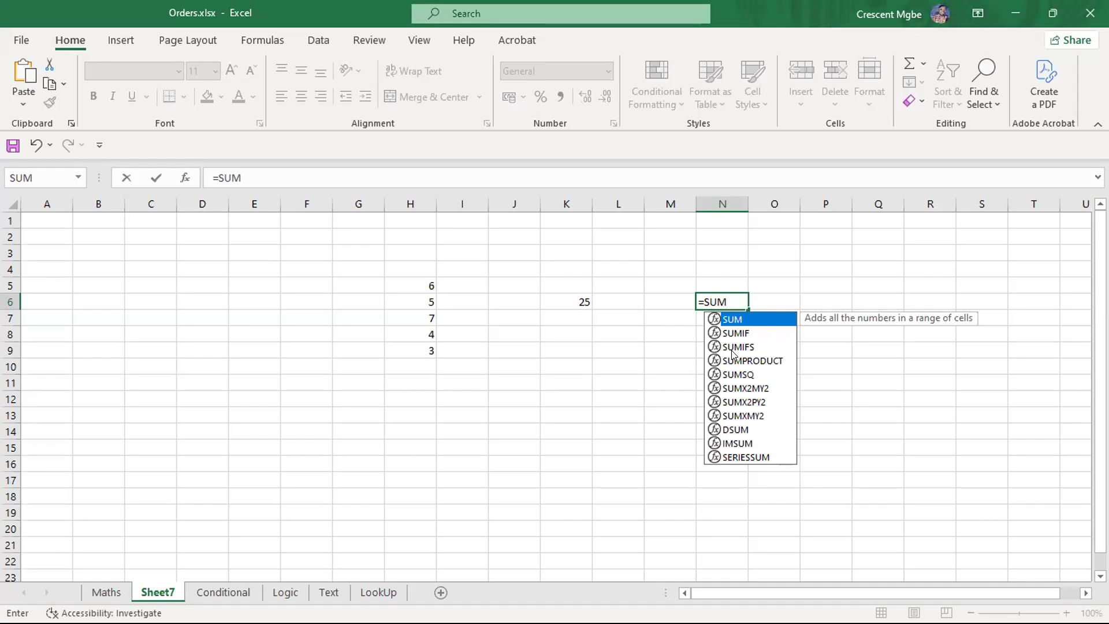
{"action": "key", "text": "BackSpace"}
{"action": "key", "text": "BackSpace"}
{"action": "key", "text": "BackSpace"}
{"action": "key", "text": "BackSpace"}
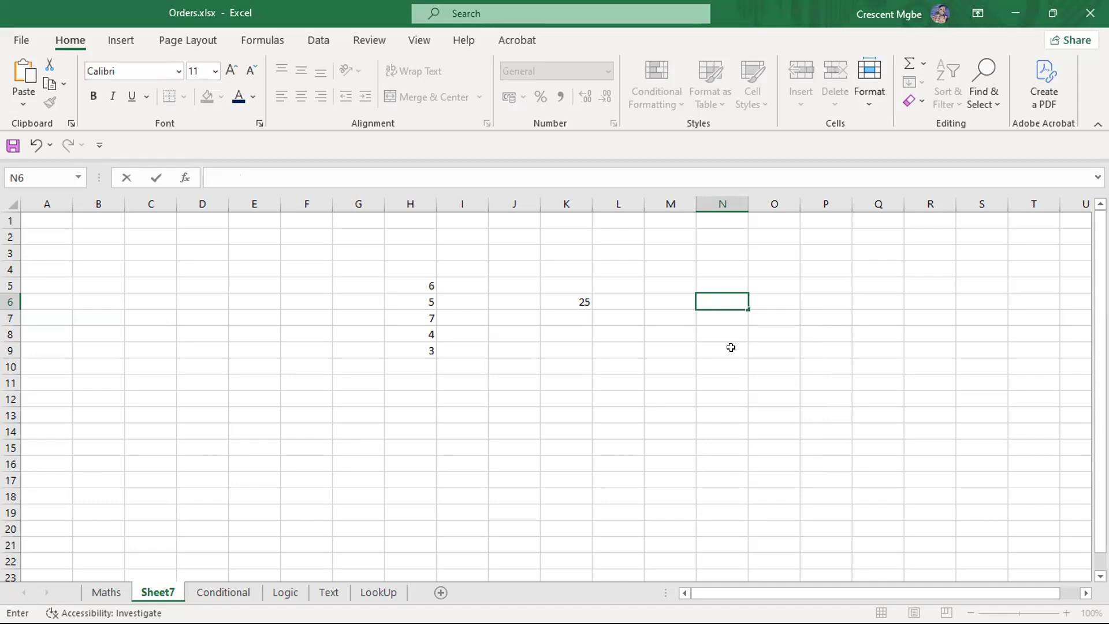
{"action": "left_click", "coordinate": [726, 347]}
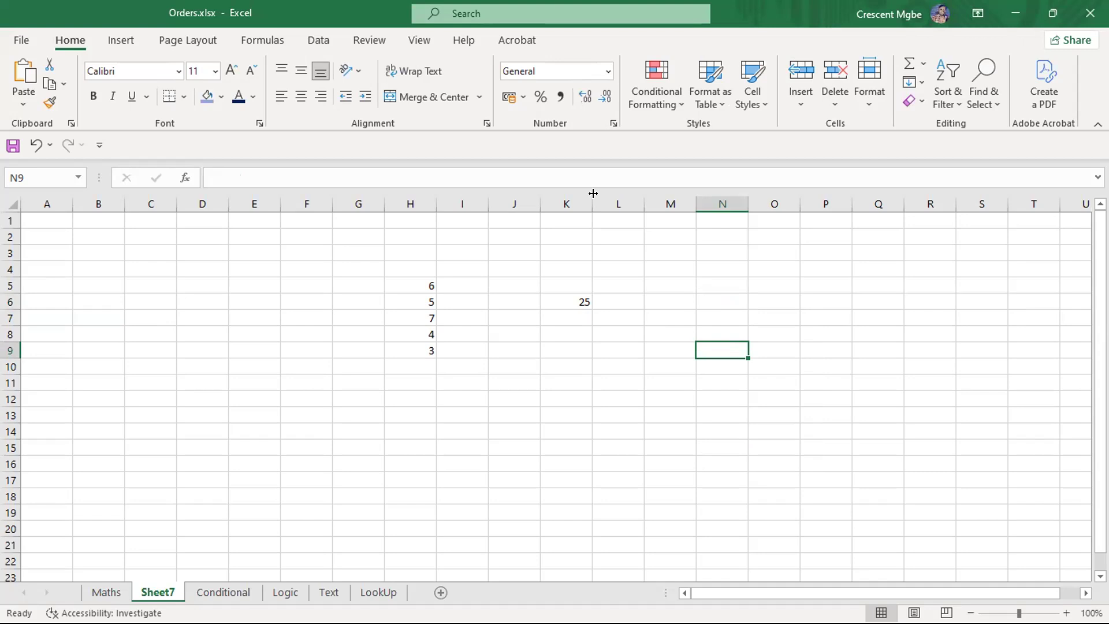
- Insert the SUM function into cell N9 with the Insert Function tool, searching for it by name
{"action": "left_click", "coordinate": [264, 38]}
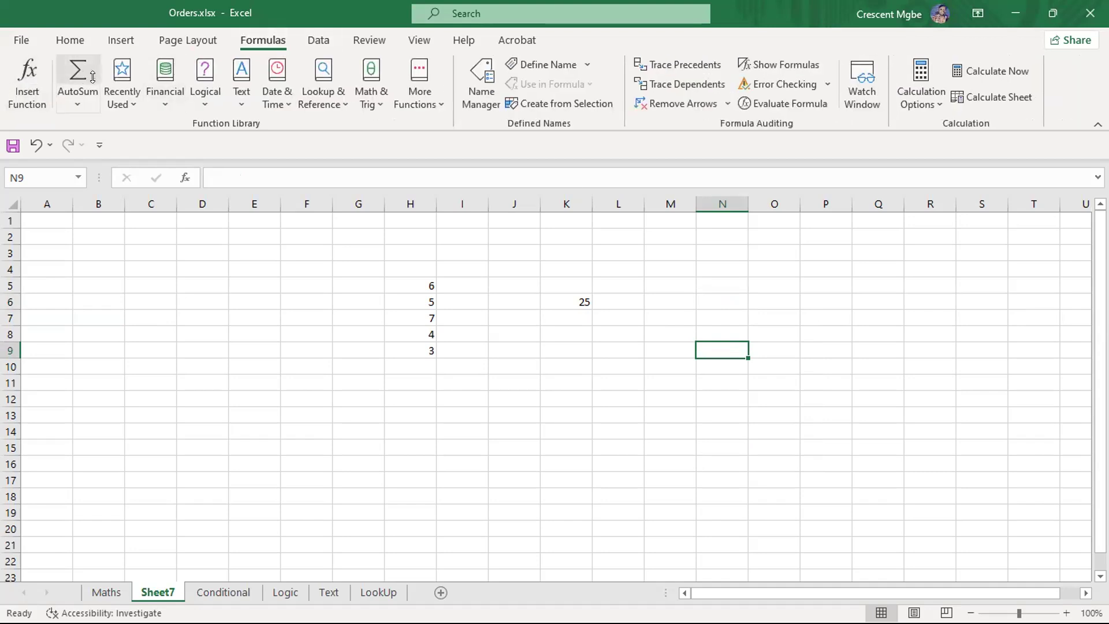
{"action": "left_click", "coordinate": [27, 84]}
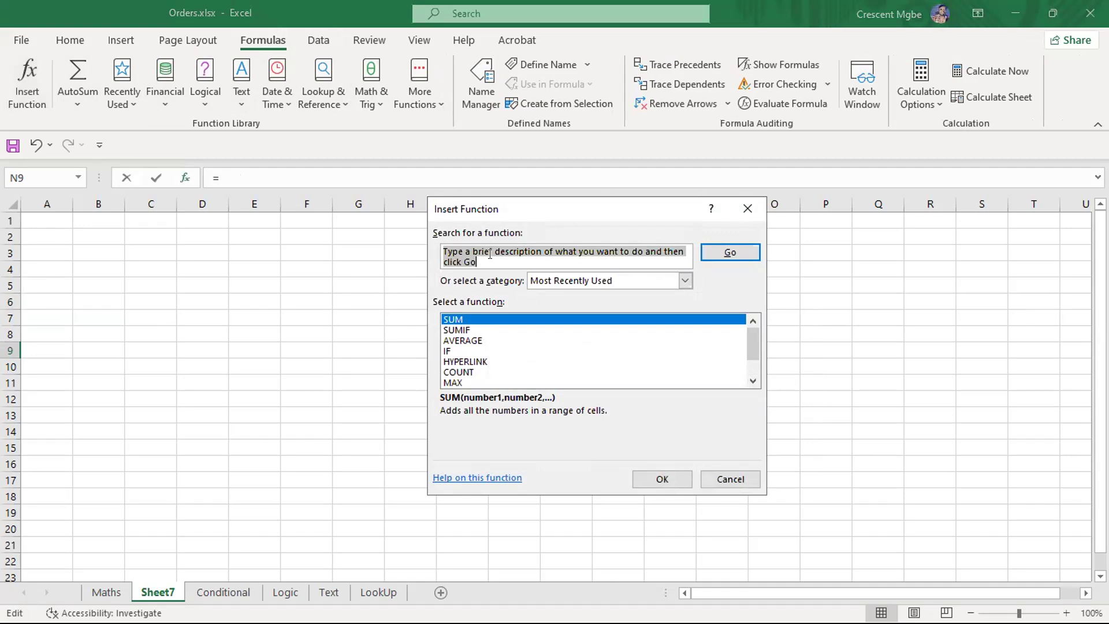
{"action": "type", "text": "SUM"}
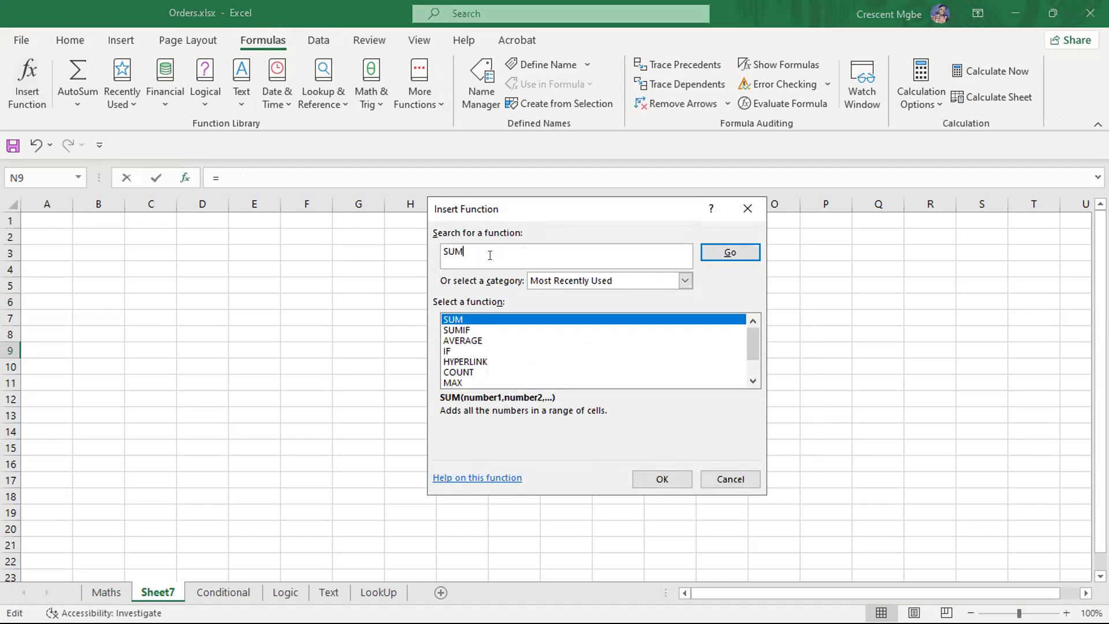
{"action": "left_click", "coordinate": [616, 321]}
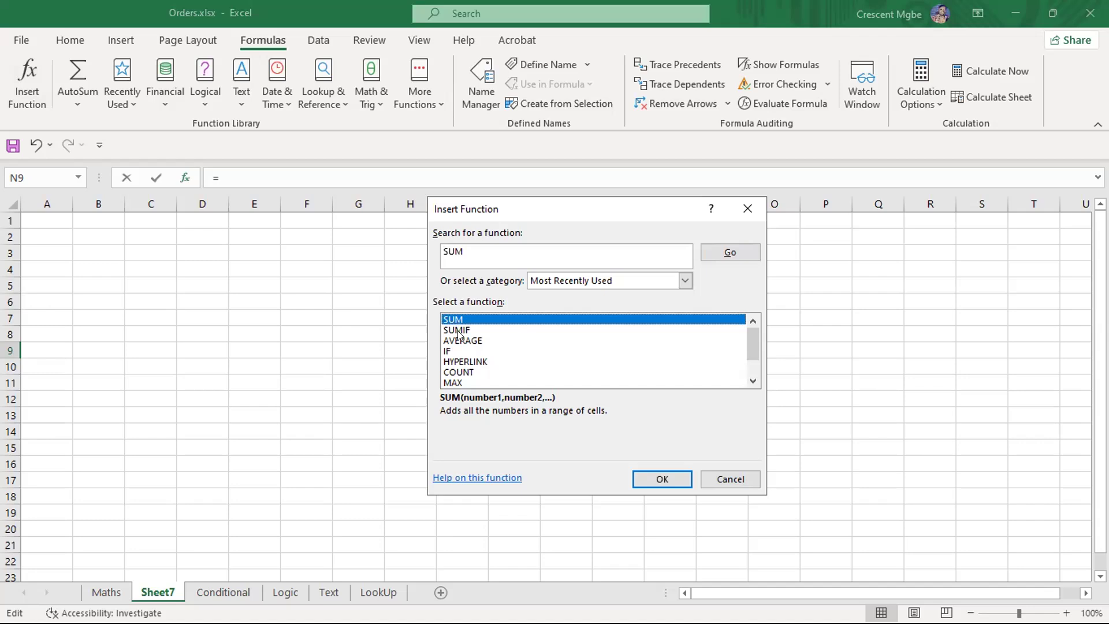
{"action": "left_click", "coordinate": [660, 481]}
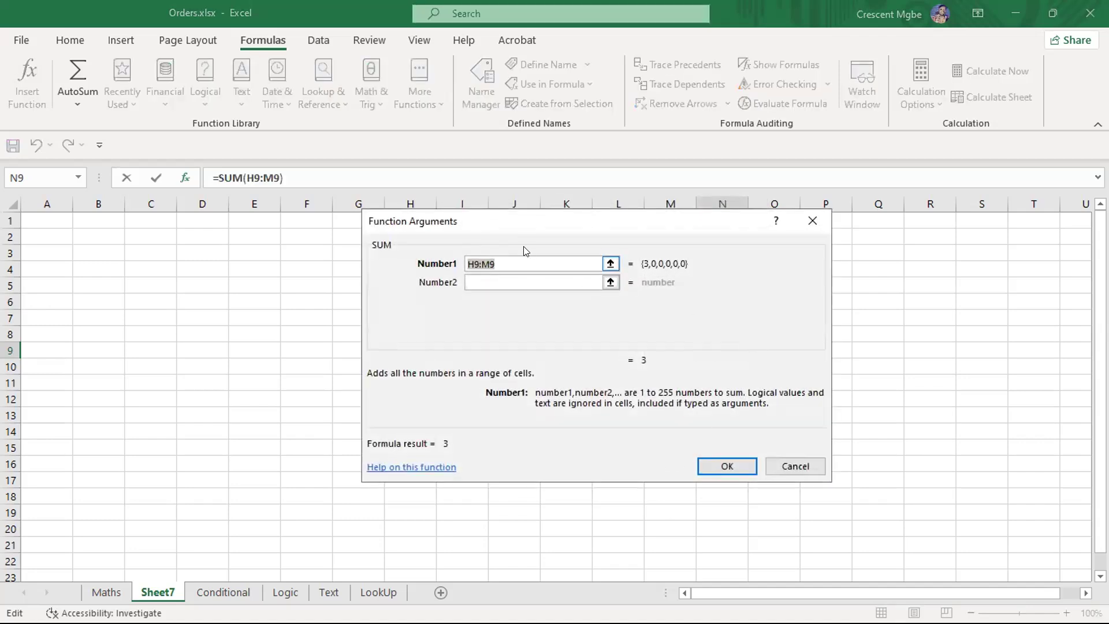
- Set the SUM function's first argument to the range H5:H9 and confirm the formula in cell N9
{"action": "left_click", "coordinate": [474, 260]}
{"action": "key", "text": "BackSpace"}
{"action": "type", "text": "5"}
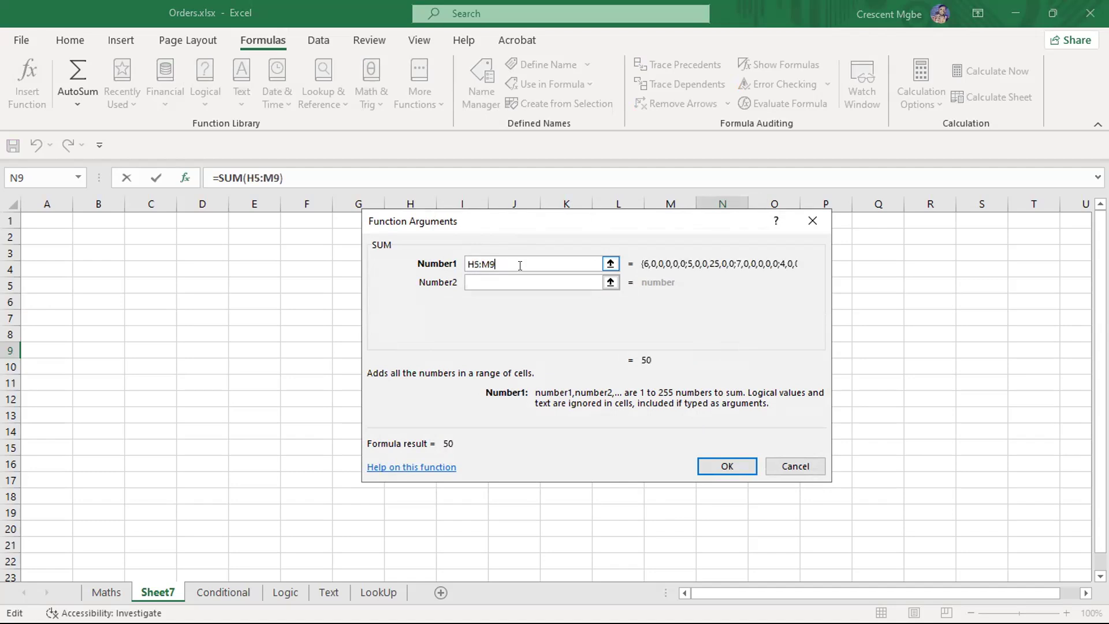
{"action": "key", "text": "BackSpace"}
{"action": "key", "text": "BackSpace"}
{"action": "type", "text": "H"}
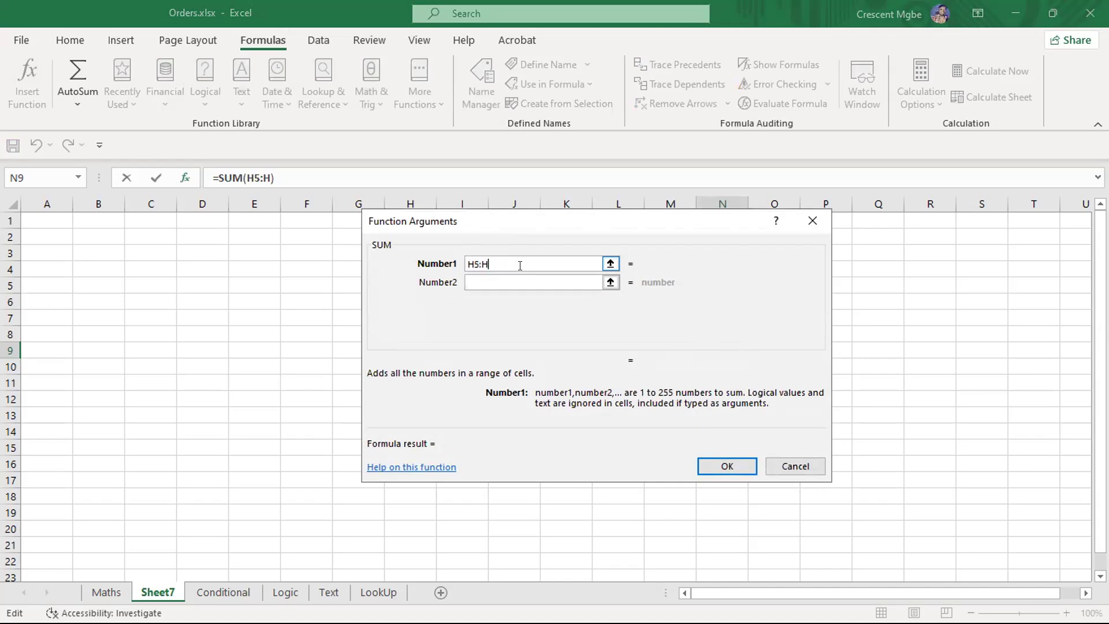
{"action": "type", "text": "9"}
{"action": "left_click", "coordinate": [739, 467]}
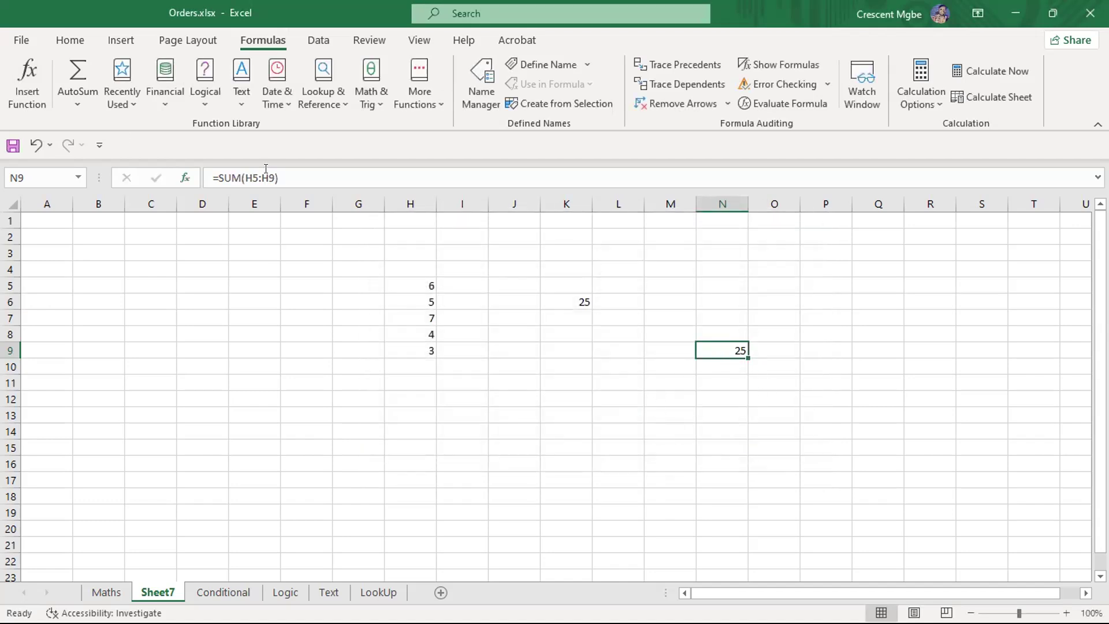
{"action": "left_click", "coordinate": [68, 95]}
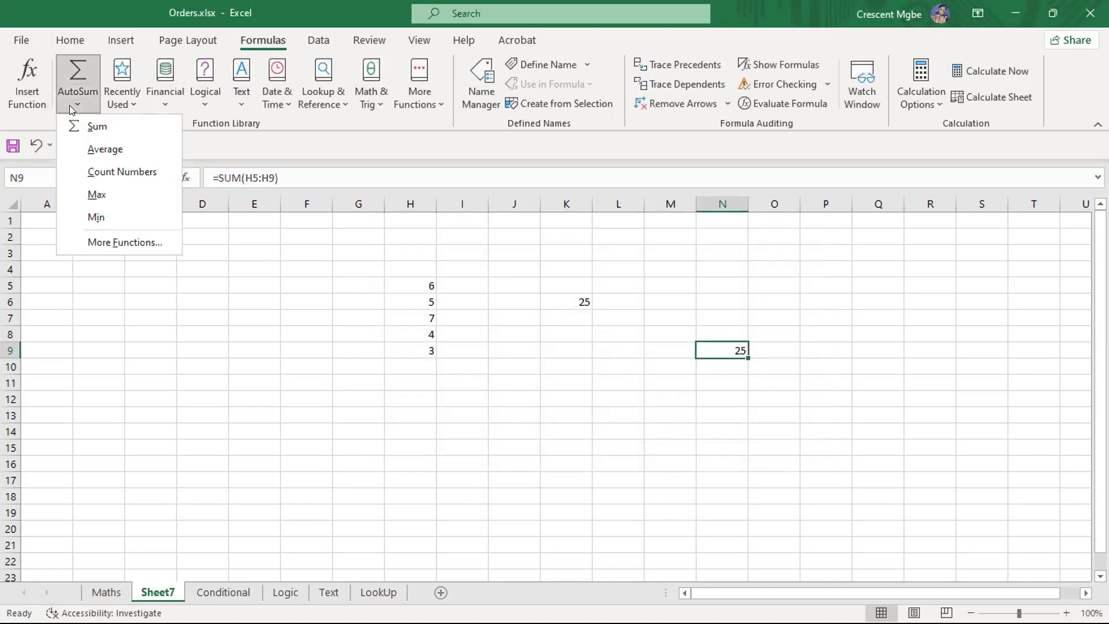
{"action": "left_click", "coordinate": [121, 96]}
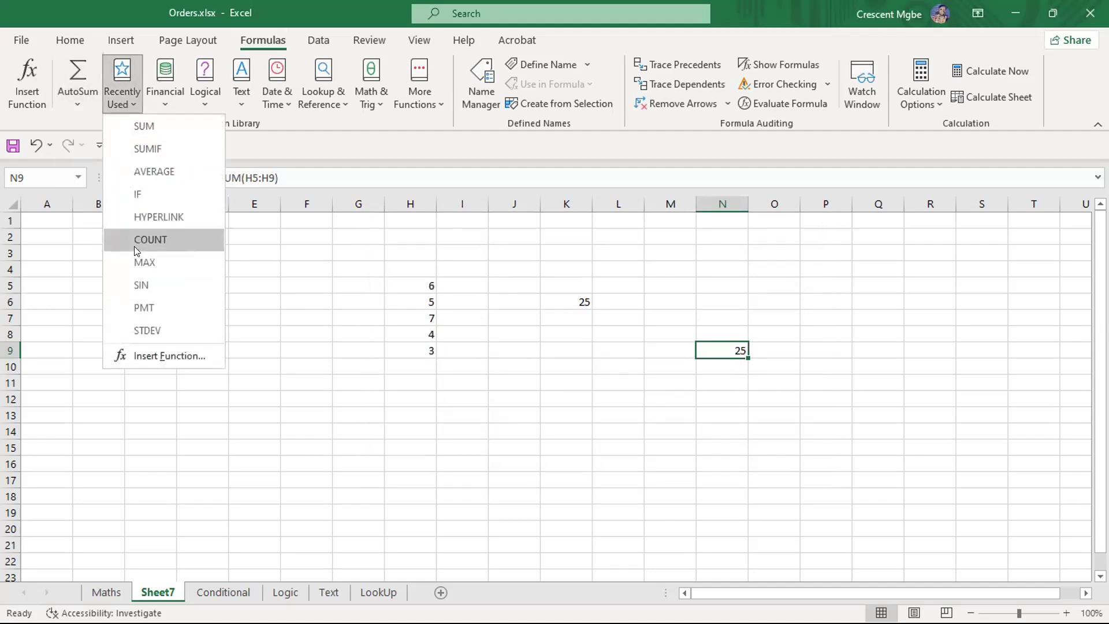
{"action": "left_click", "coordinate": [92, 109]}
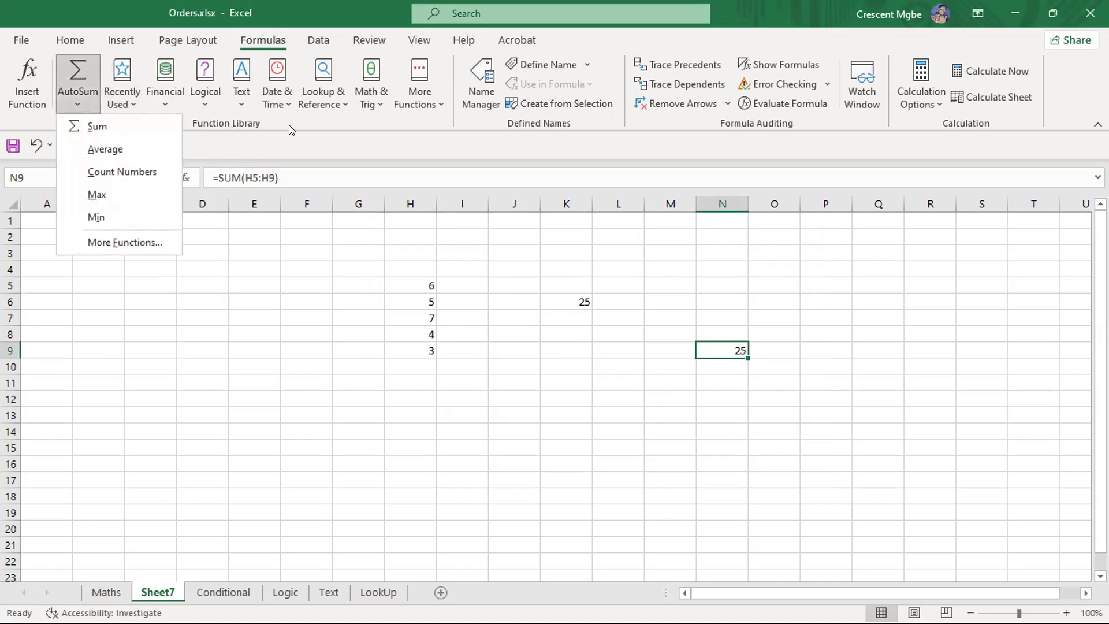
{"action": "left_click", "coordinate": [295, 146]}
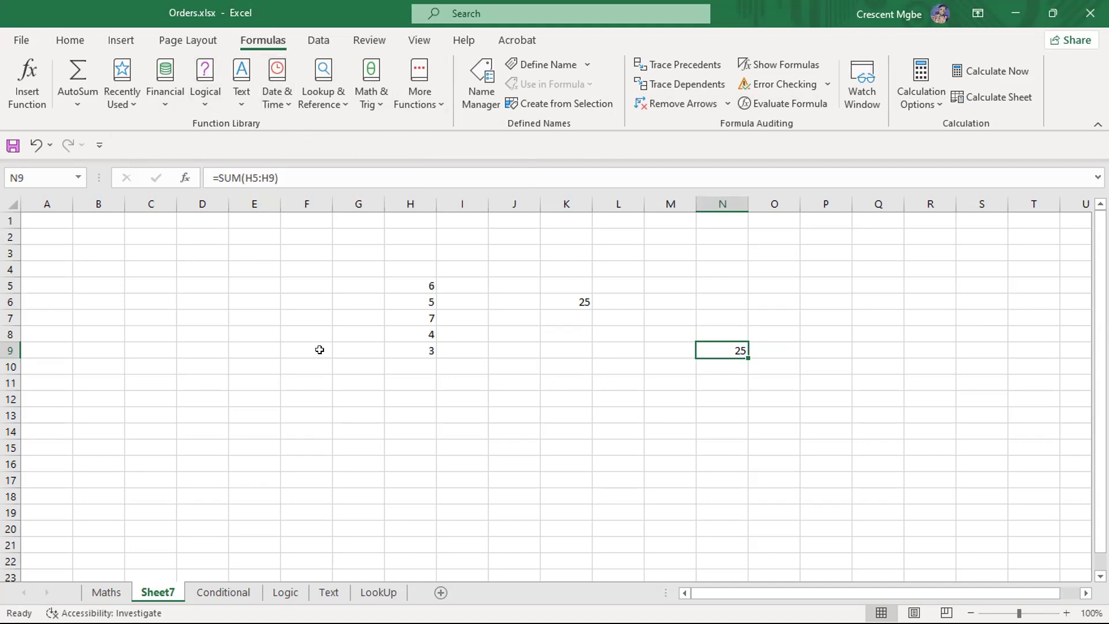
- Clear the SUM formula from cell N9 and select cell K6 to show its addition formula
{"action": "double_click", "coordinate": [711, 350]}
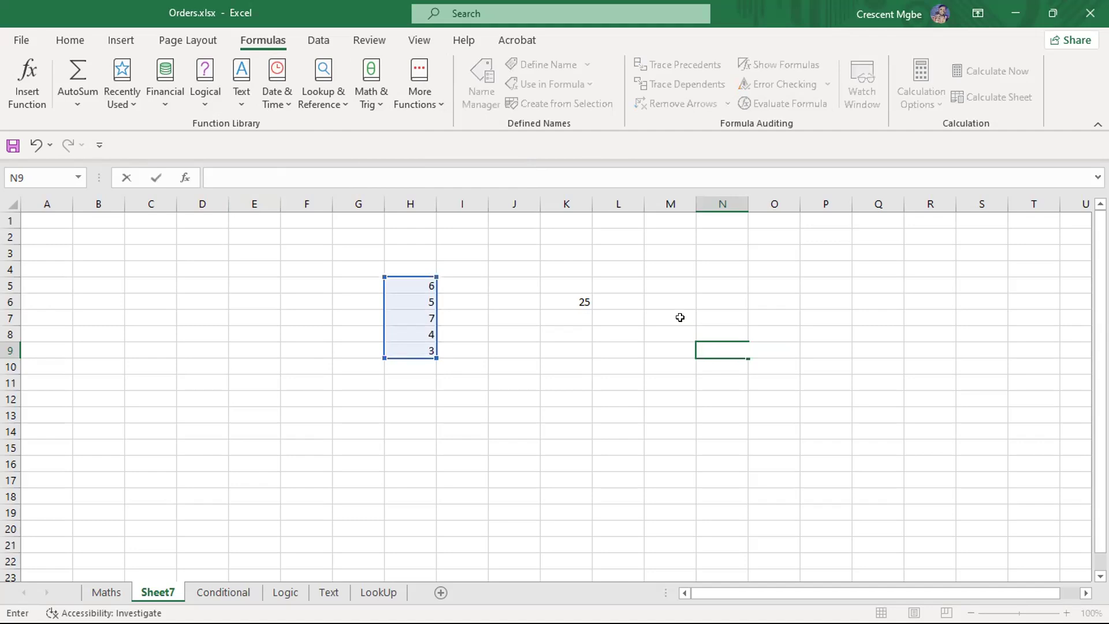
{"action": "left_click", "coordinate": [568, 295]}
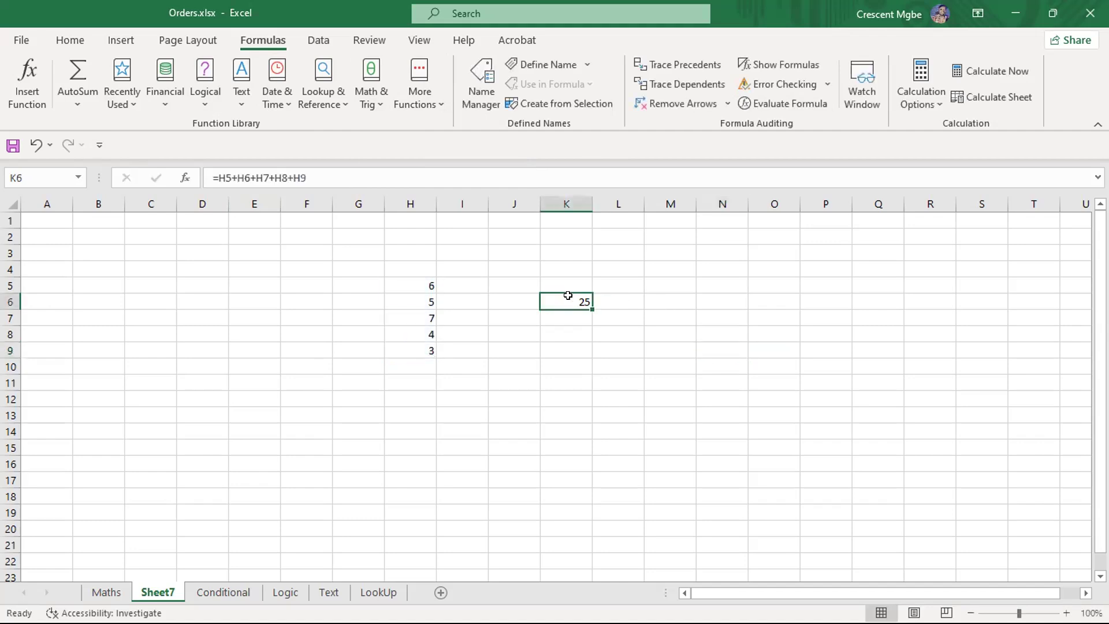
- Start a formula in cell M6 with =SUM, looking through the suggested functions that begin with S
{"action": "left_click", "coordinate": [673, 303]}
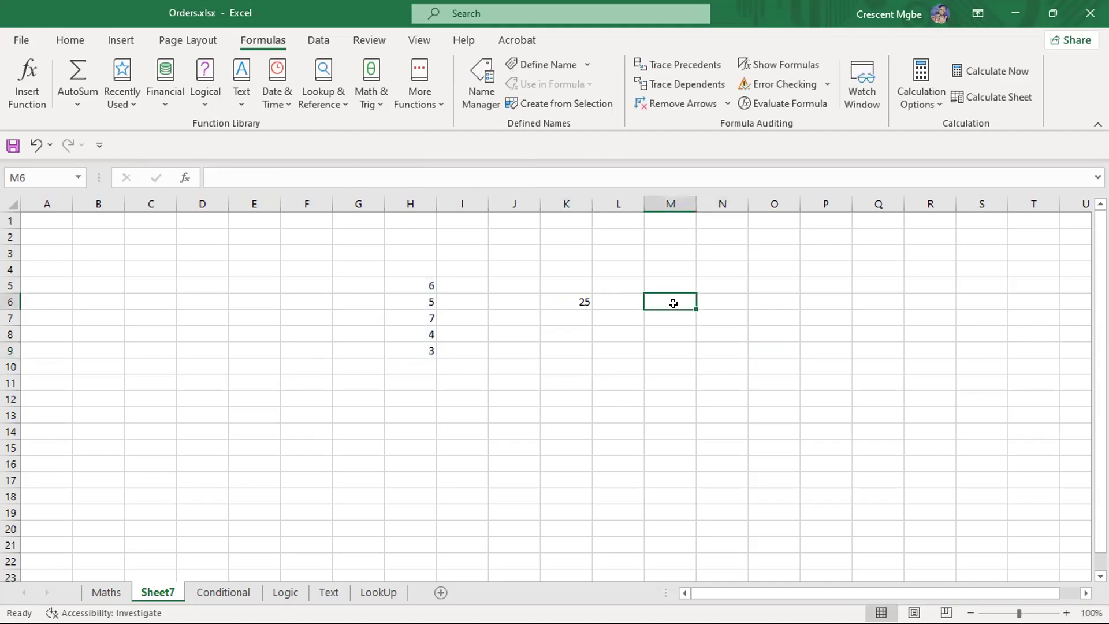
{"action": "type", "text": "="}
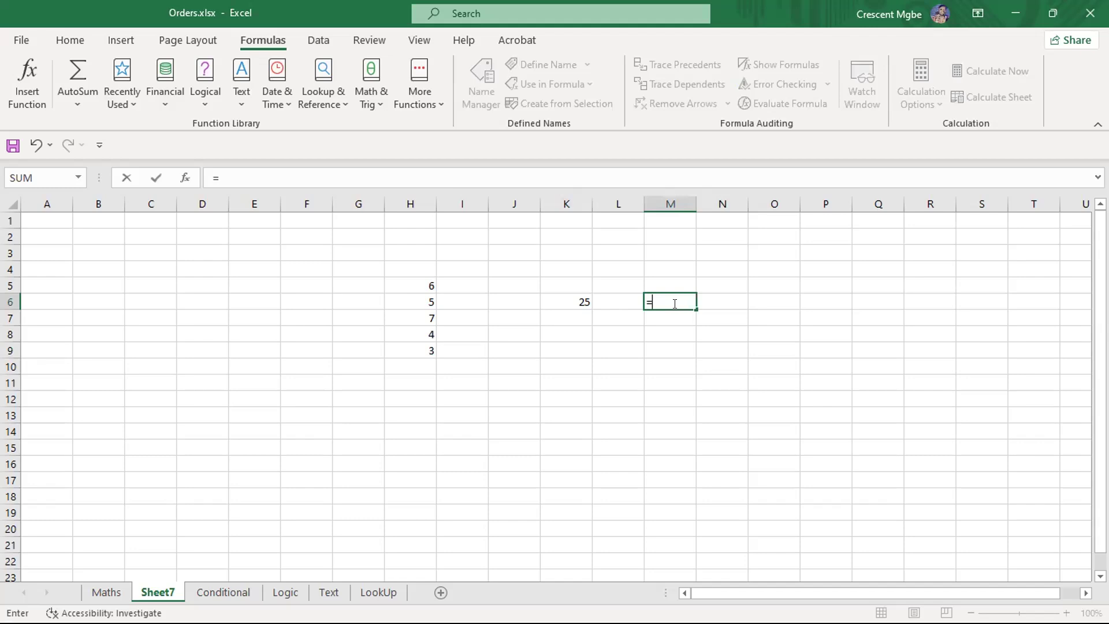
{"action": "type", "text": "S"}
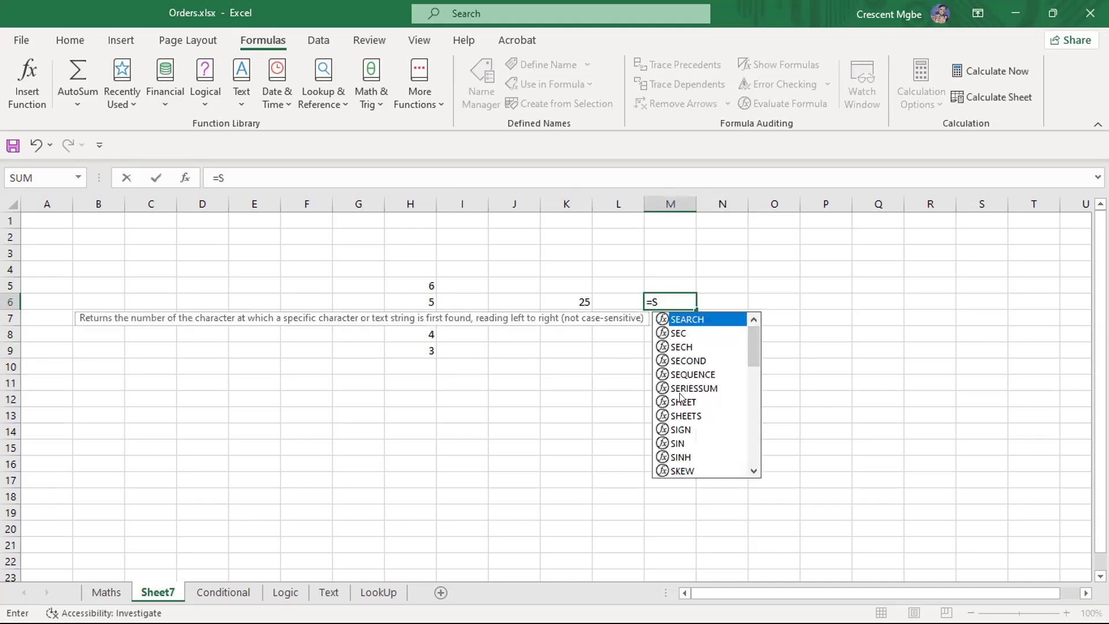
{"action": "scroll", "coordinate": [696, 398], "scroll_direction": "down", "scroll_amount": 5}
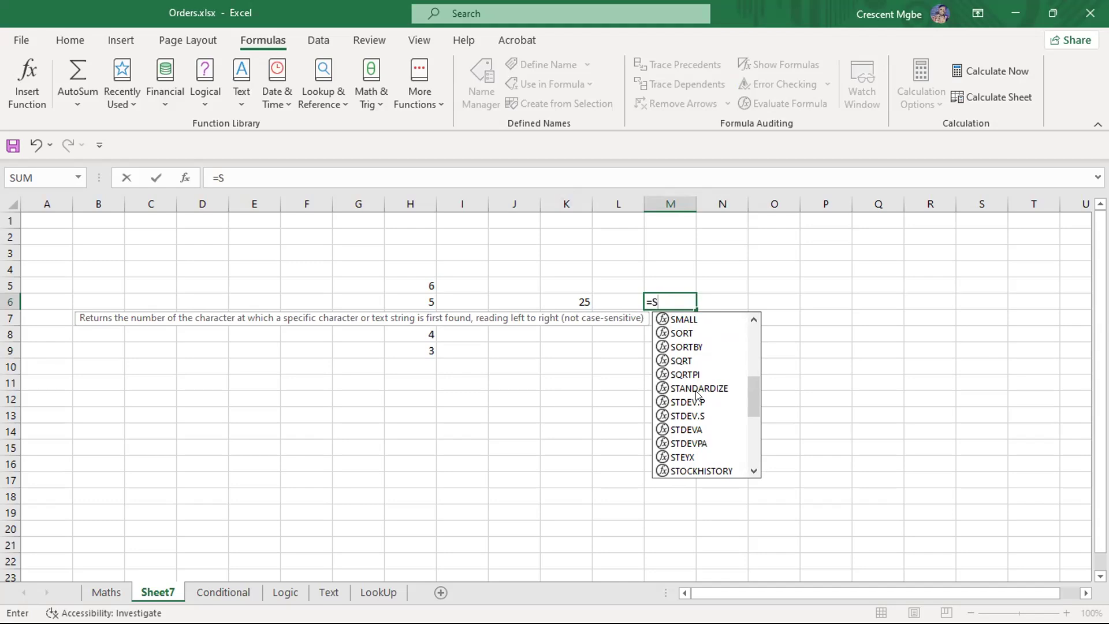
{"action": "type", "text": "UM"}
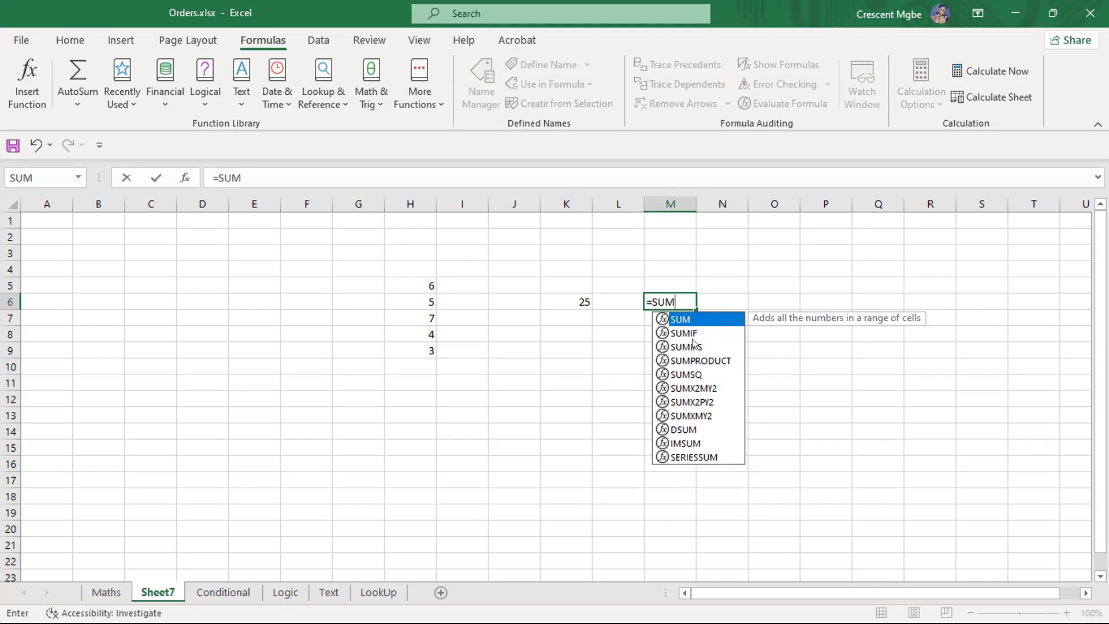
- Examine the suggested functions whose names contain SUM and their descriptions, returning to plain SUM
{"action": "key", "text": "Down"}
{"action": "key", "text": "Down"}
{"action": "key", "text": "Down"}
{"action": "key", "text": "Down"}
{"action": "key", "text": "Down"}
{"action": "key", "text": "Down"}
{"action": "key", "text": "Down"}
{"action": "key", "text": "Down"}
{"action": "key", "text": "Up"}
{"action": "key", "text": "Up"}
{"action": "key", "text": "Up"}
{"action": "key", "text": "Up"}
{"action": "key", "text": "Up"}
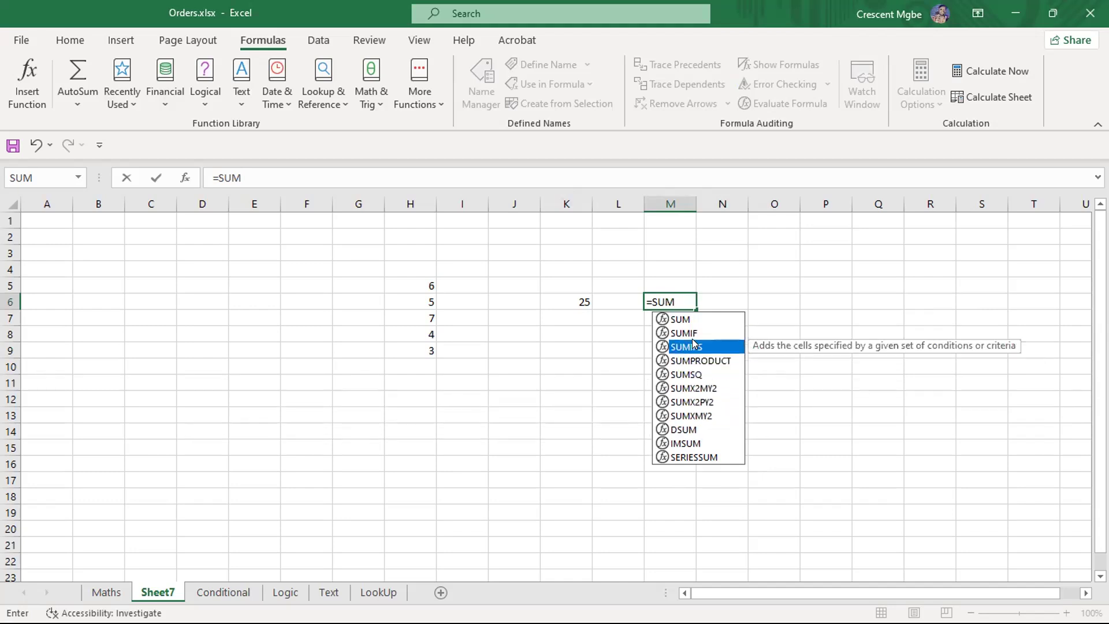
{"action": "key", "text": "Up"}
{"action": "key", "text": "Up"}
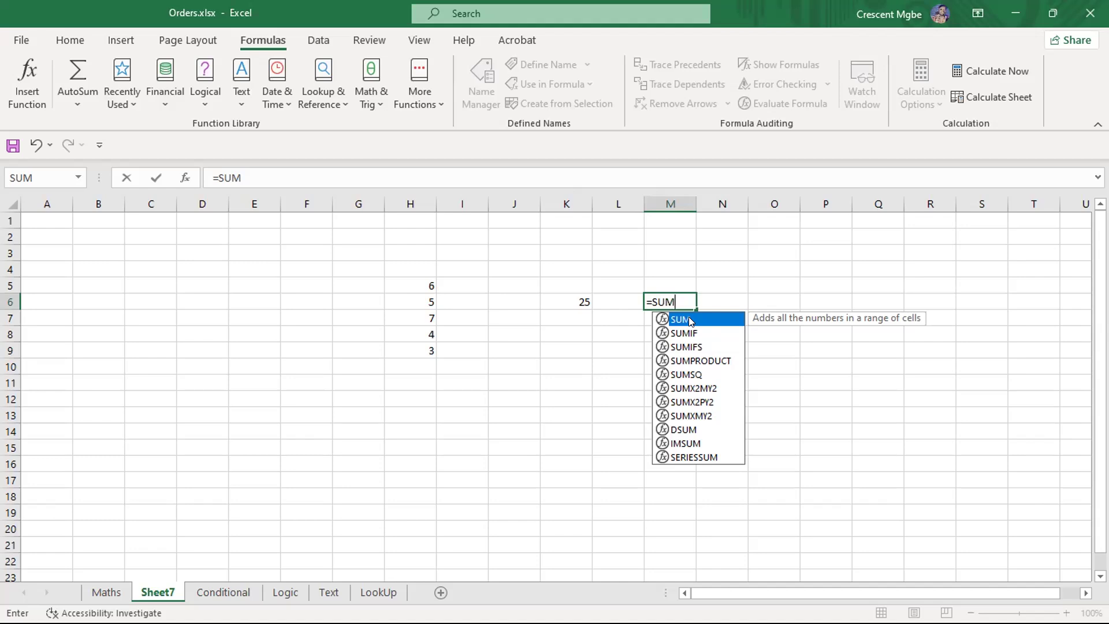
- Accept the suggested SUM function in cell M6 and erase it back to the equals sign
{"action": "double_click", "coordinate": [688, 319]}
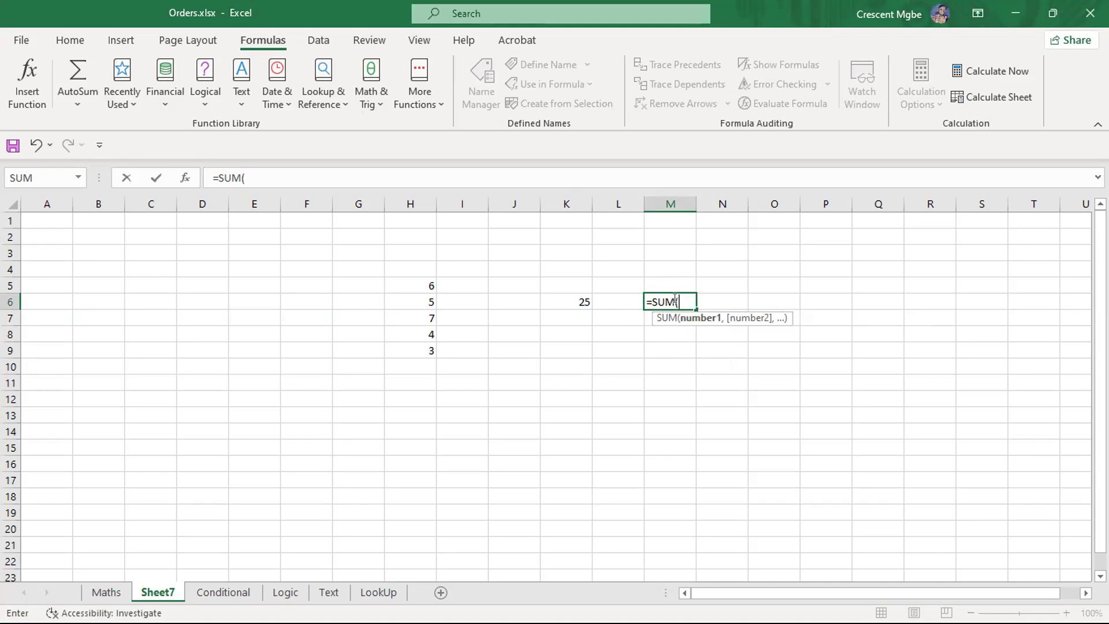
{"action": "key", "text": "BackSpace"}
{"action": "key", "text": "BackSpace"}
{"action": "key", "text": "BackSpace"}
{"action": "key", "text": "BackSpace"}
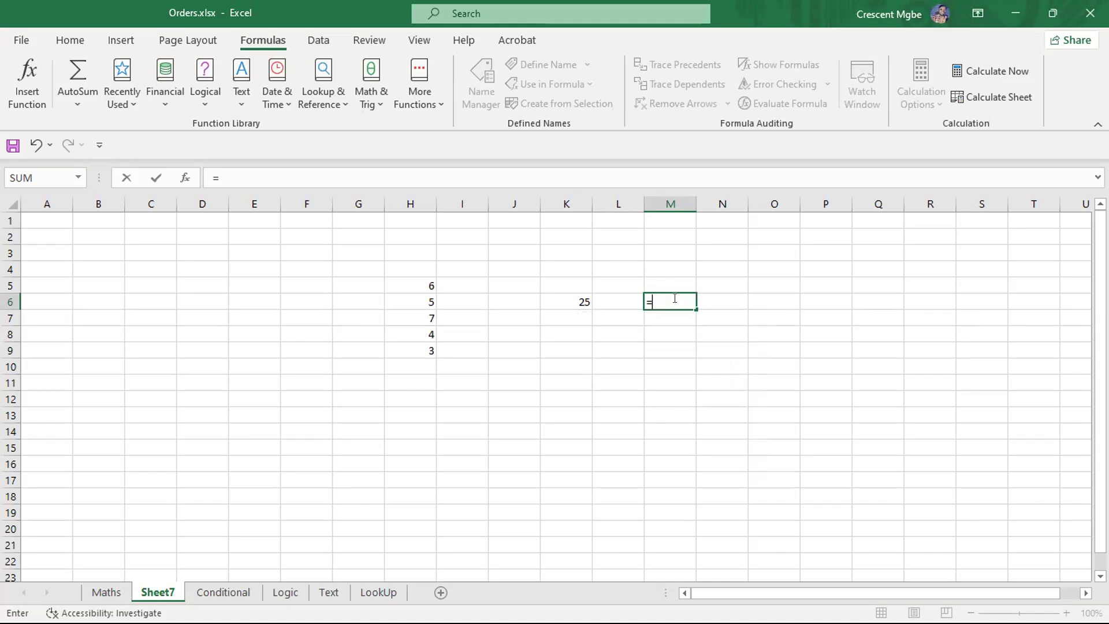
- Enter SUM in cell M6 again to examine the SUMIF, SUMIFS and SUMPRODUCT descriptions, and erase the name back to the equals sign
{"action": "type", "text": "SUM"}
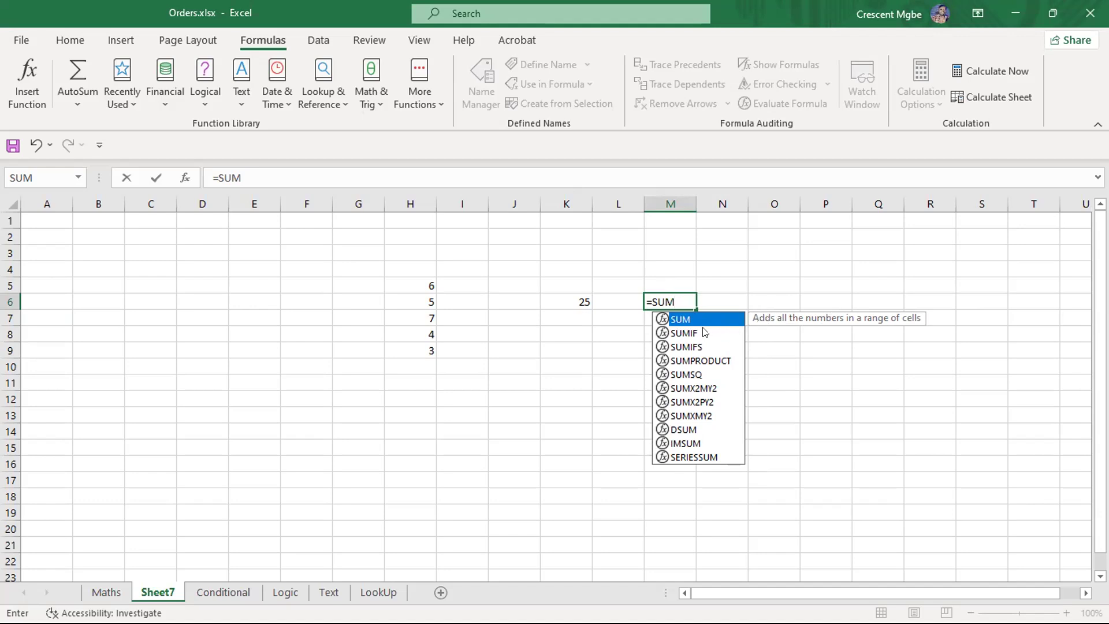
{"action": "left_click", "coordinate": [685, 335]}
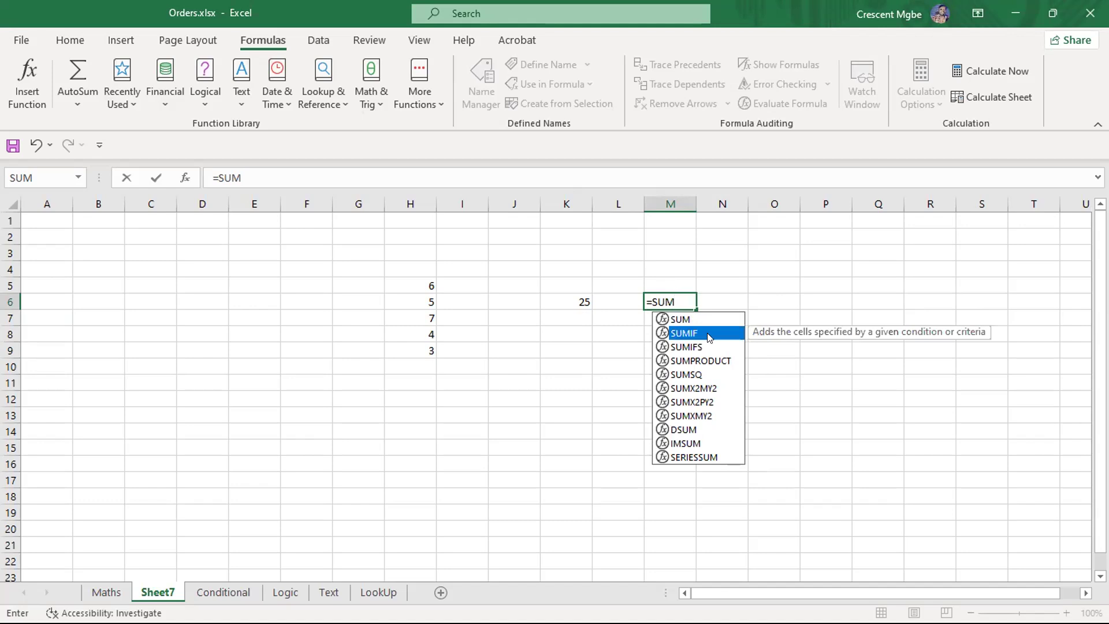
{"action": "left_click", "coordinate": [741, 345]}
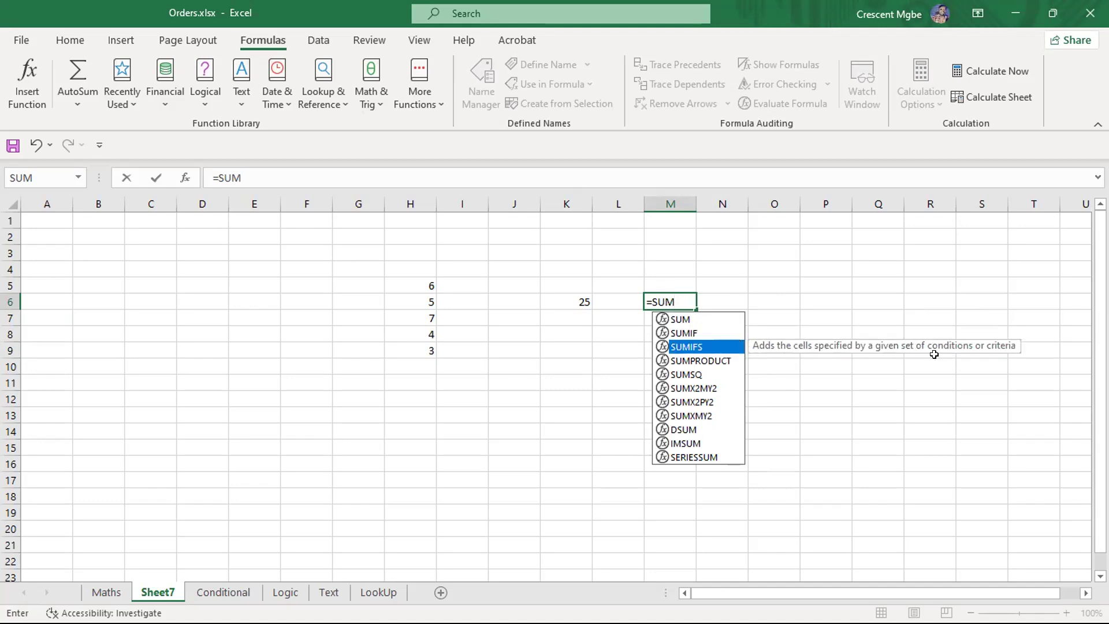
{"action": "left_click", "coordinate": [747, 358]}
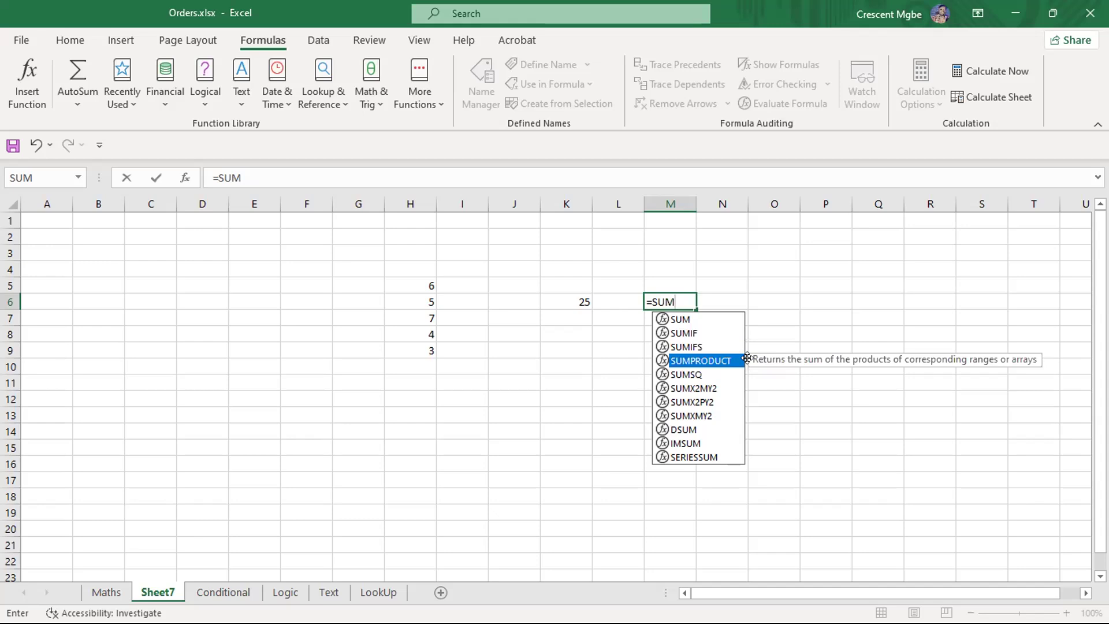
{"action": "key", "text": "Up"}
{"action": "key", "text": "Up"}
{"action": "key", "text": "Up"}
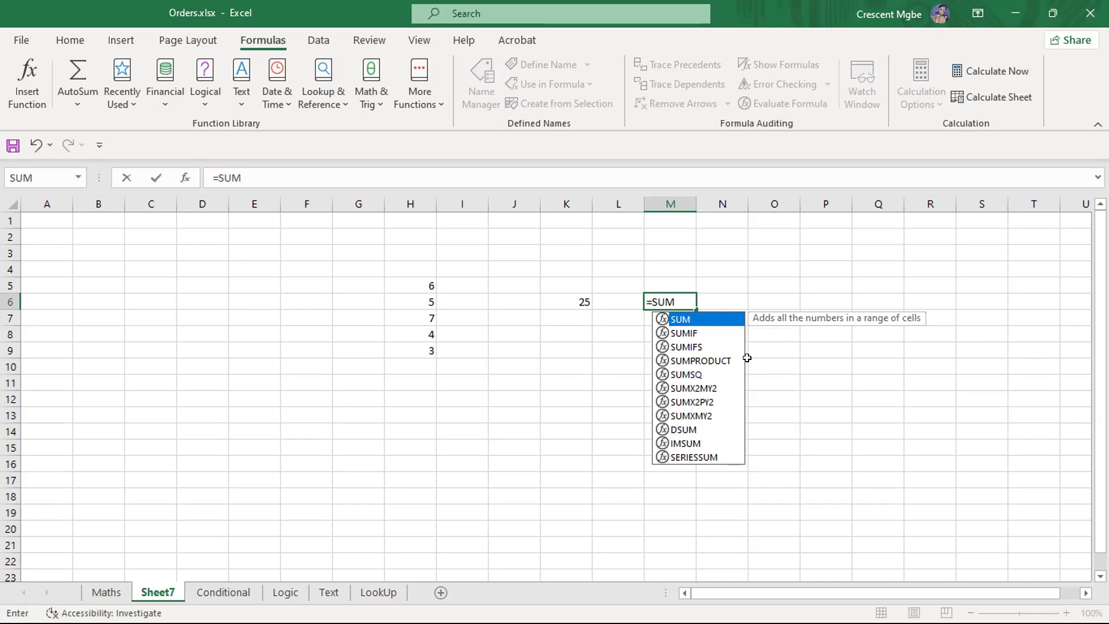
{"action": "key", "text": "BackSpace"}
{"action": "key", "text": "BackSpace"}
{"action": "key", "text": "BackSpace"}
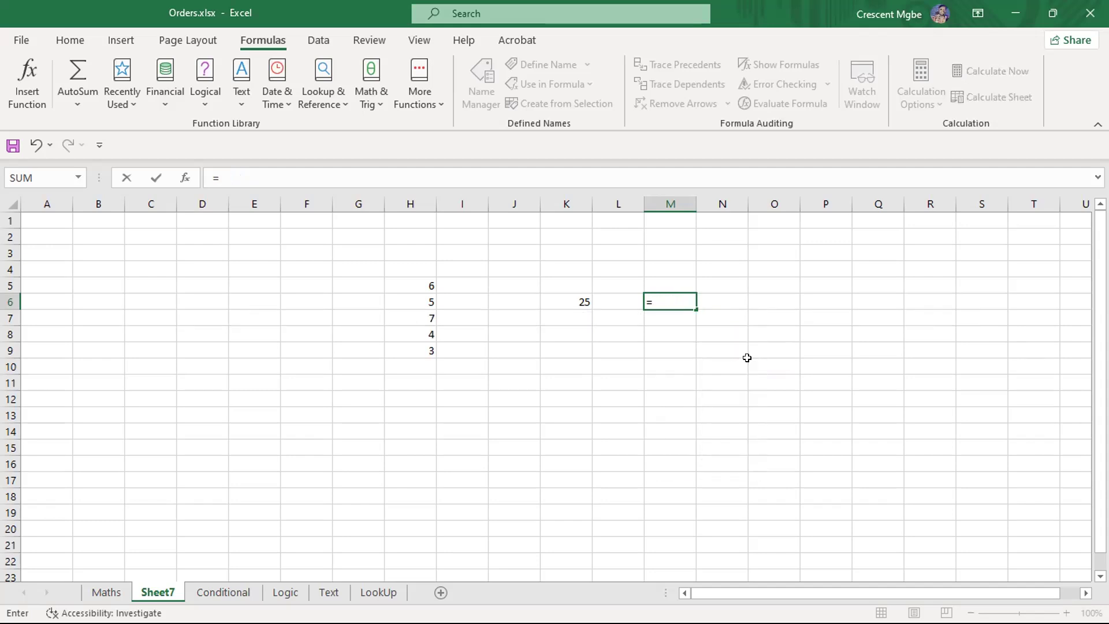
- Build a SUM formula in cell M6 with H5, H6, H7, H8 and H9 as separate comma-separated arguments
{"action": "type", "text": "SUM"}
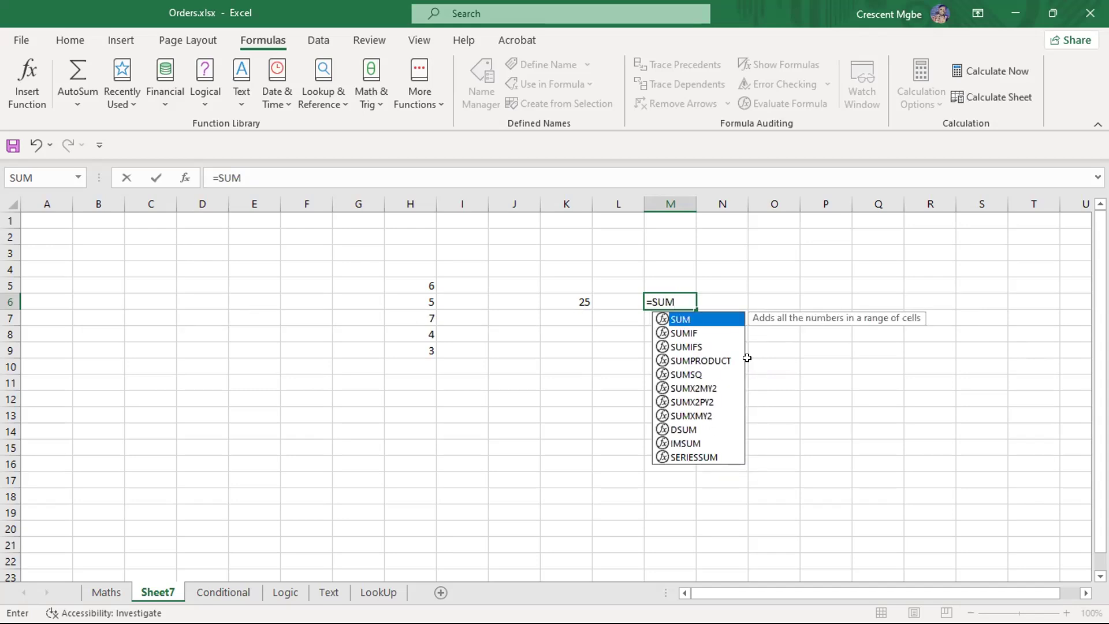
{"action": "double_click", "coordinate": [718, 319]}
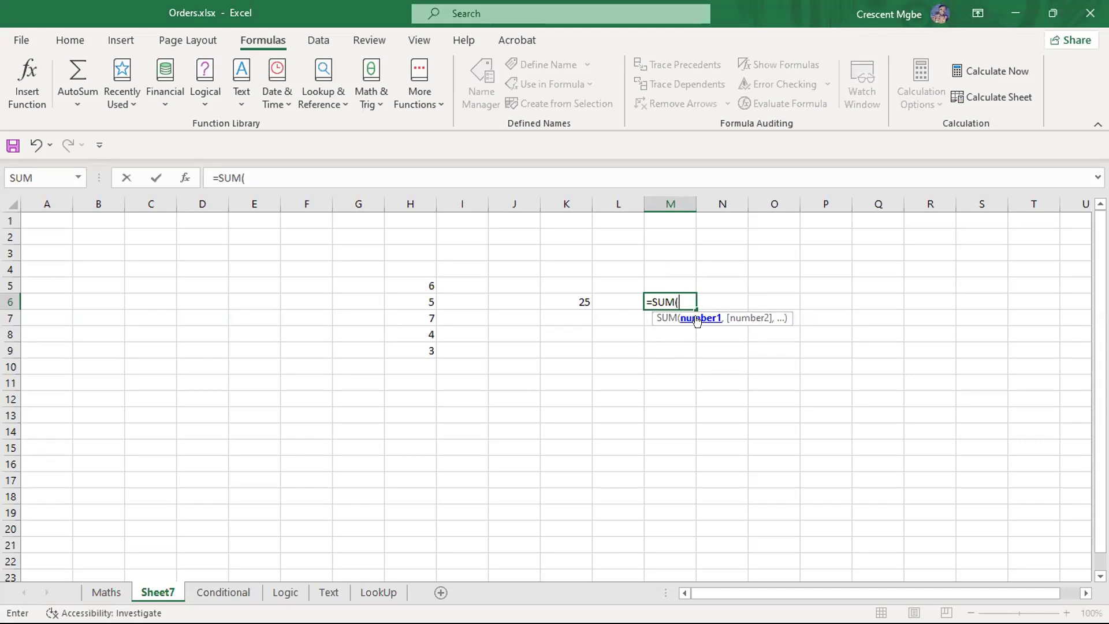
{"action": "left_click", "coordinate": [413, 285]}
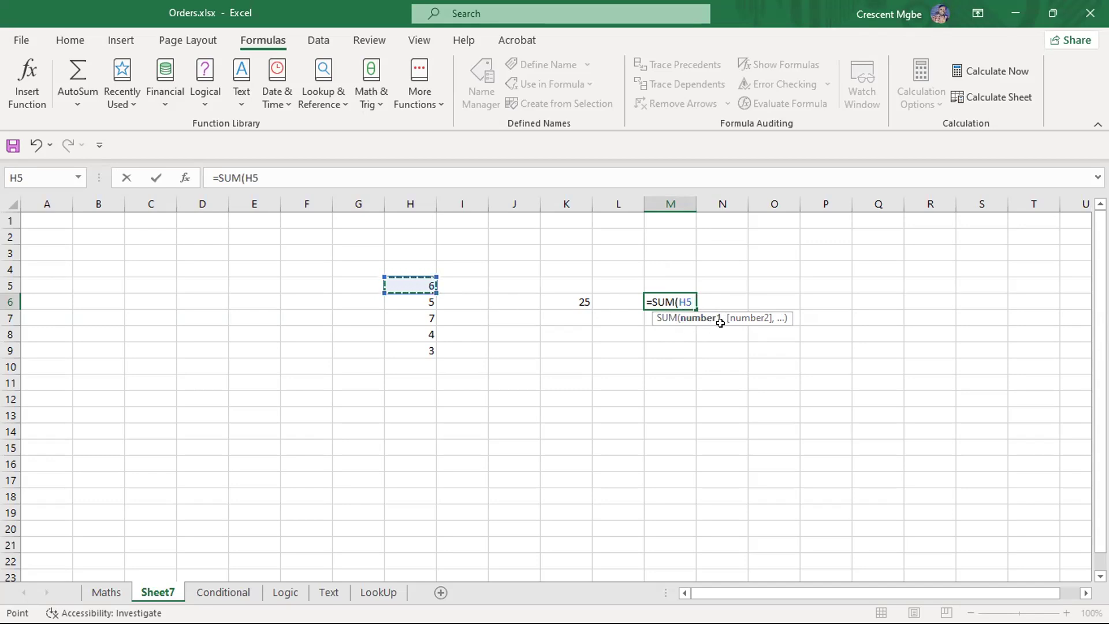
{"action": "type", "text": ","}
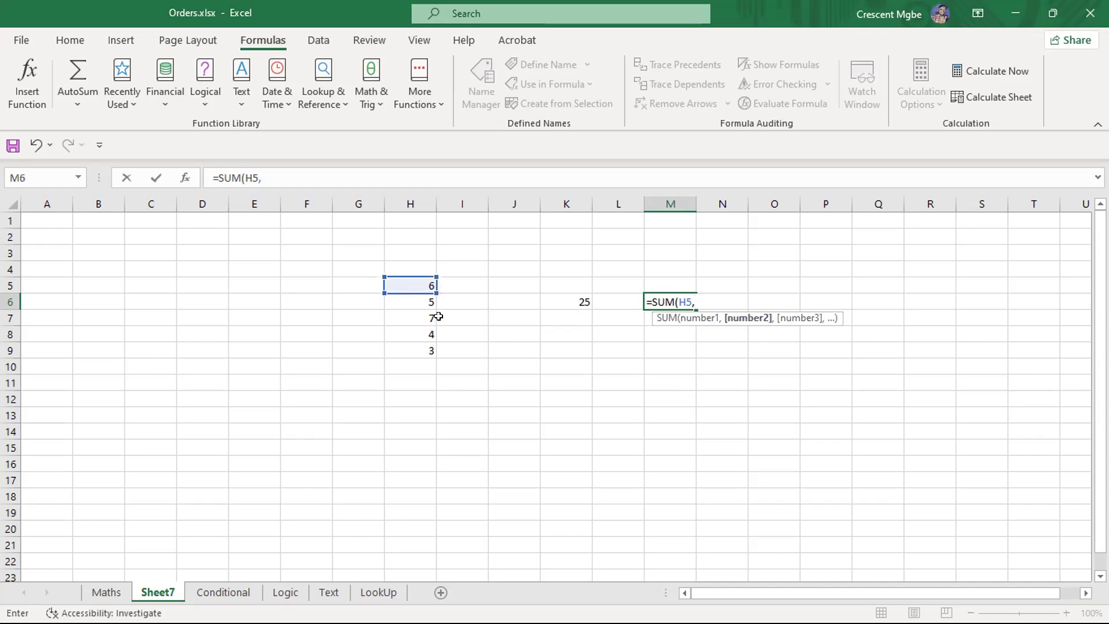
{"action": "left_click", "coordinate": [420, 302]}
{"action": "type", "text": ","}
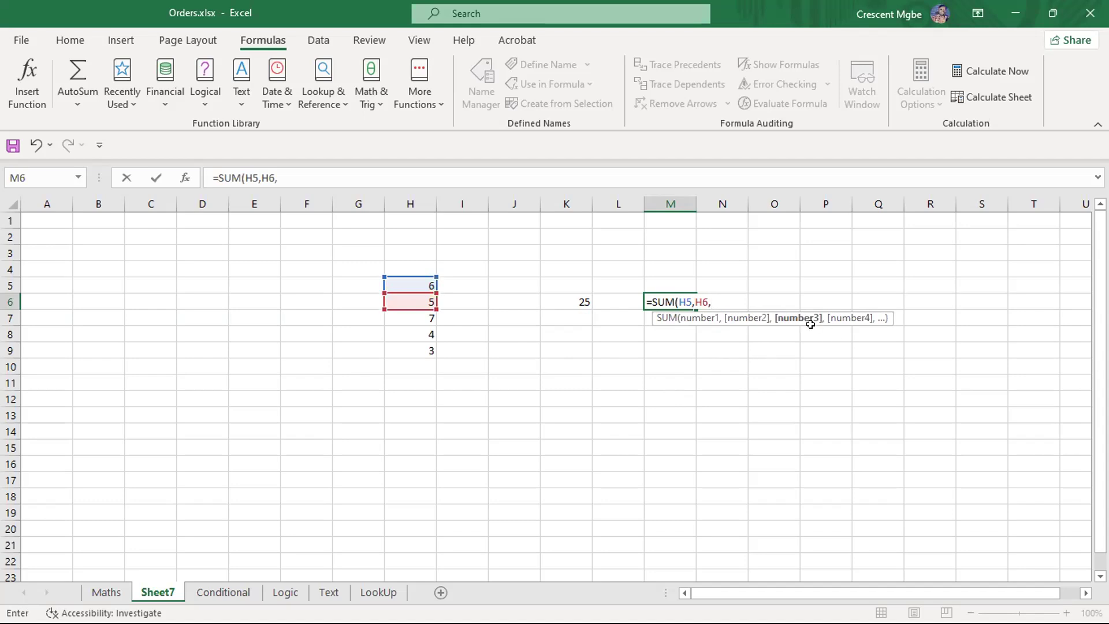
{"action": "left_click", "coordinate": [421, 317]}
{"action": "type", "text": ","}
{"action": "left_click", "coordinate": [423, 334]}
{"action": "type", "text": ","}
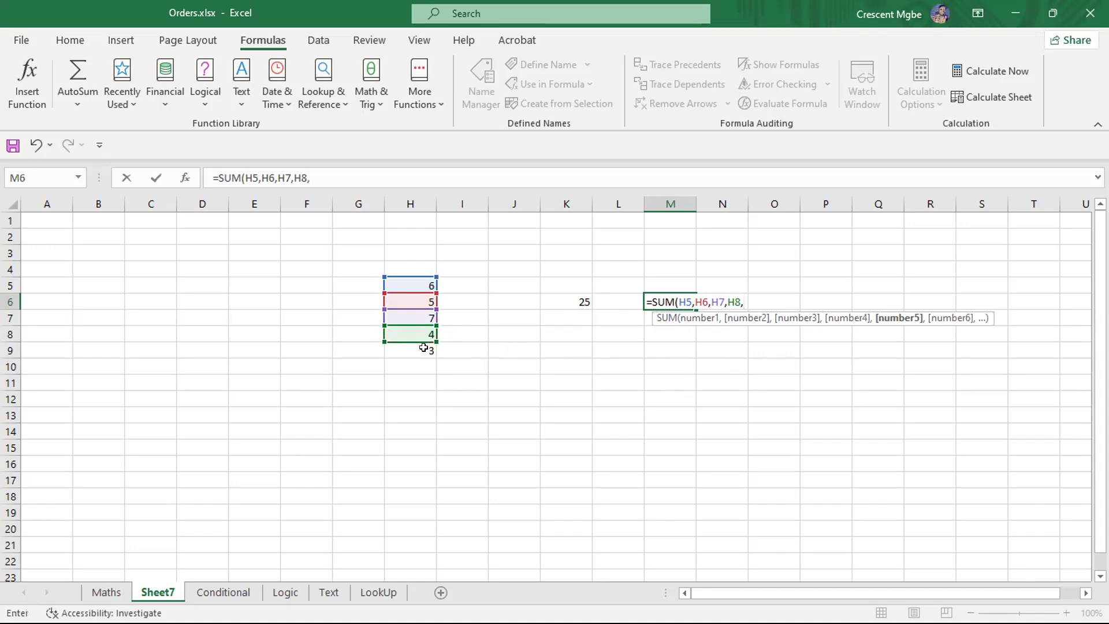
{"action": "left_click", "coordinate": [423, 347]}
{"action": "type", "text": ","}
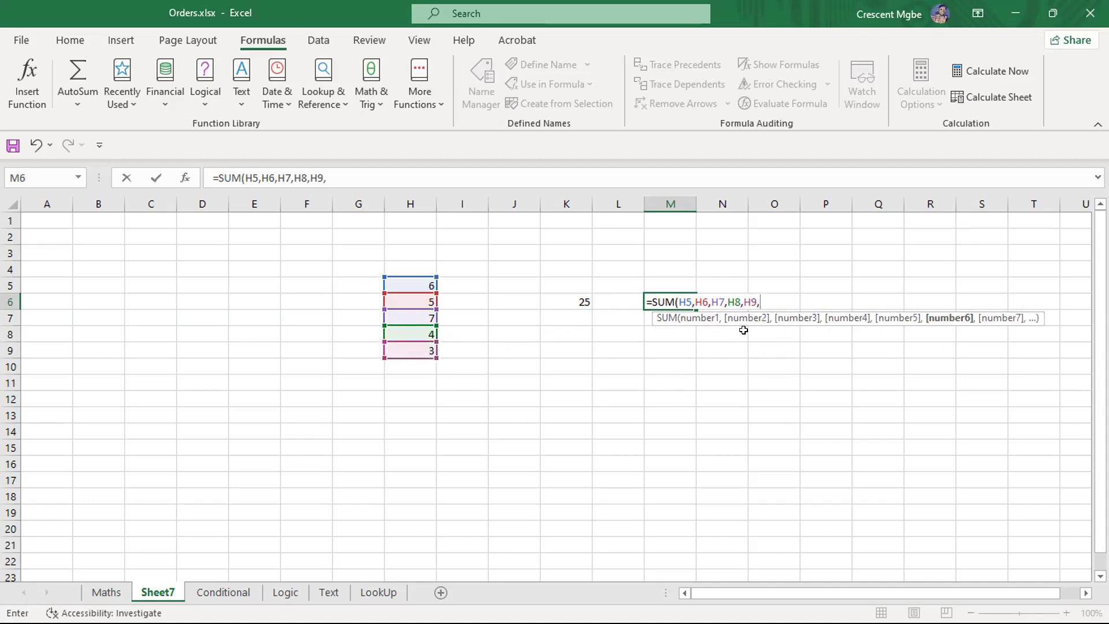
{"action": "key", "text": "BackSpace"}
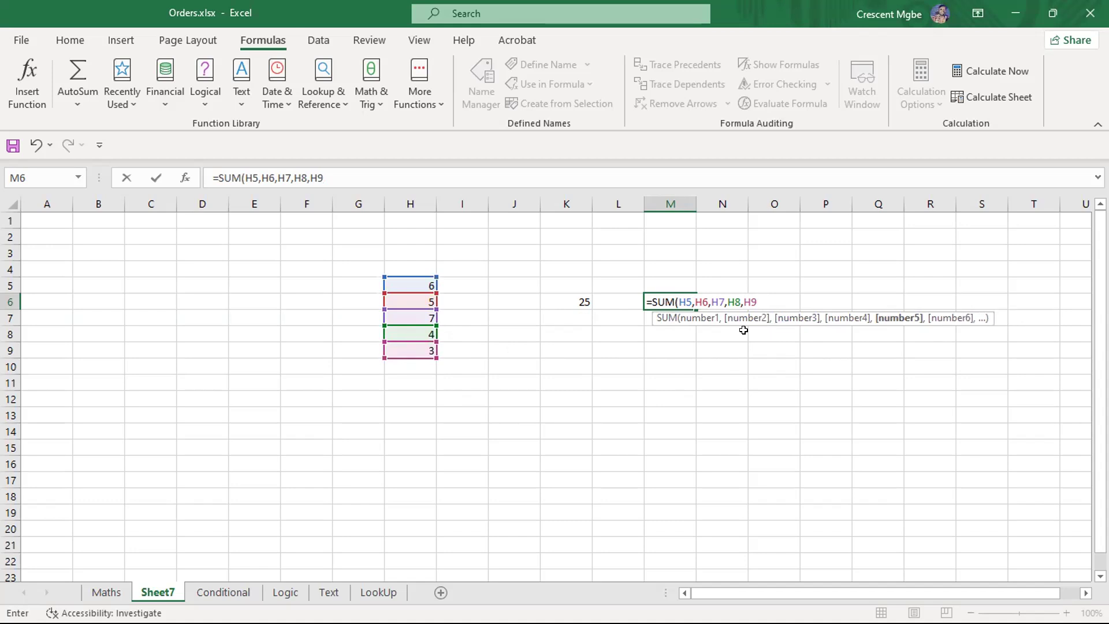
- Complete the SUM formula in cell M6 with a closing parenthesis and commit it
{"action": "type", "text": ")"}
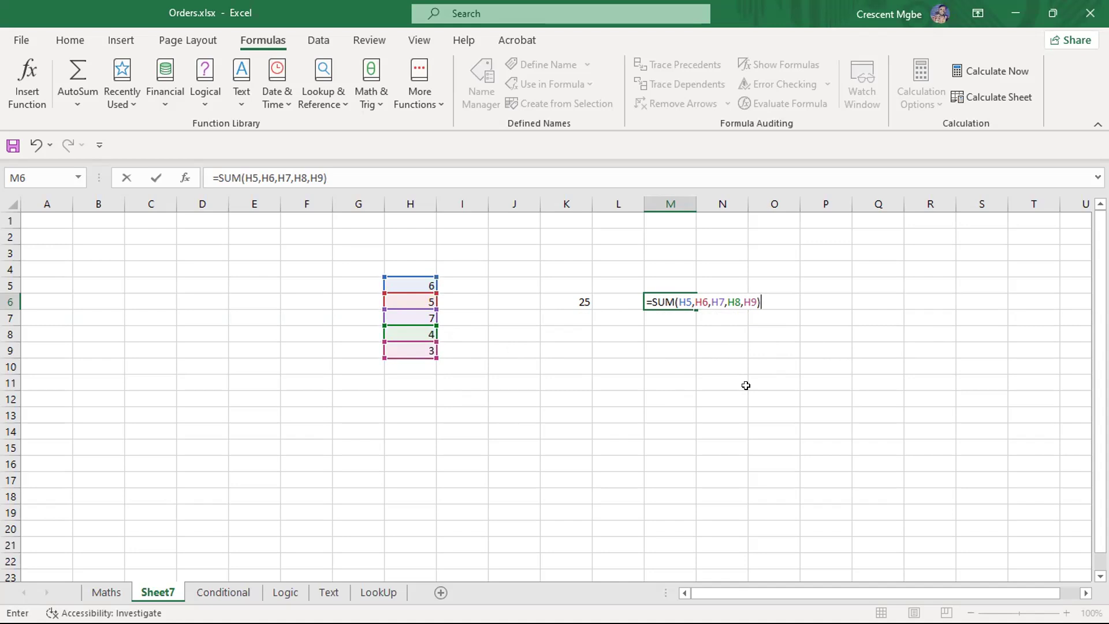
{"action": "key", "text": "BackSpace"}
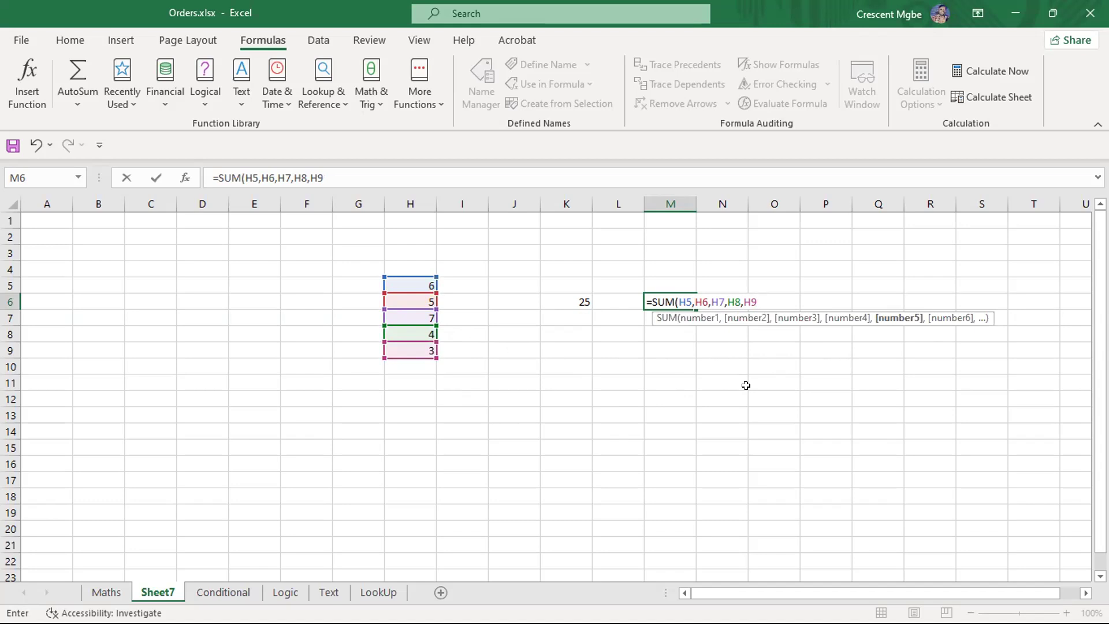
{"action": "type", "text": ")"}
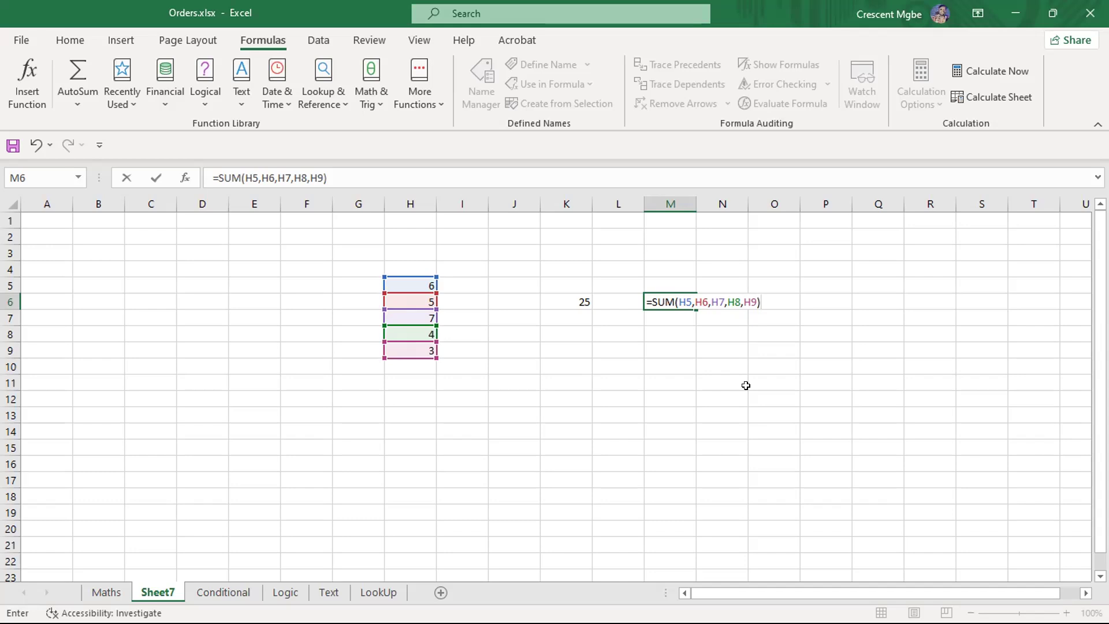
{"action": "key", "text": "Return"}
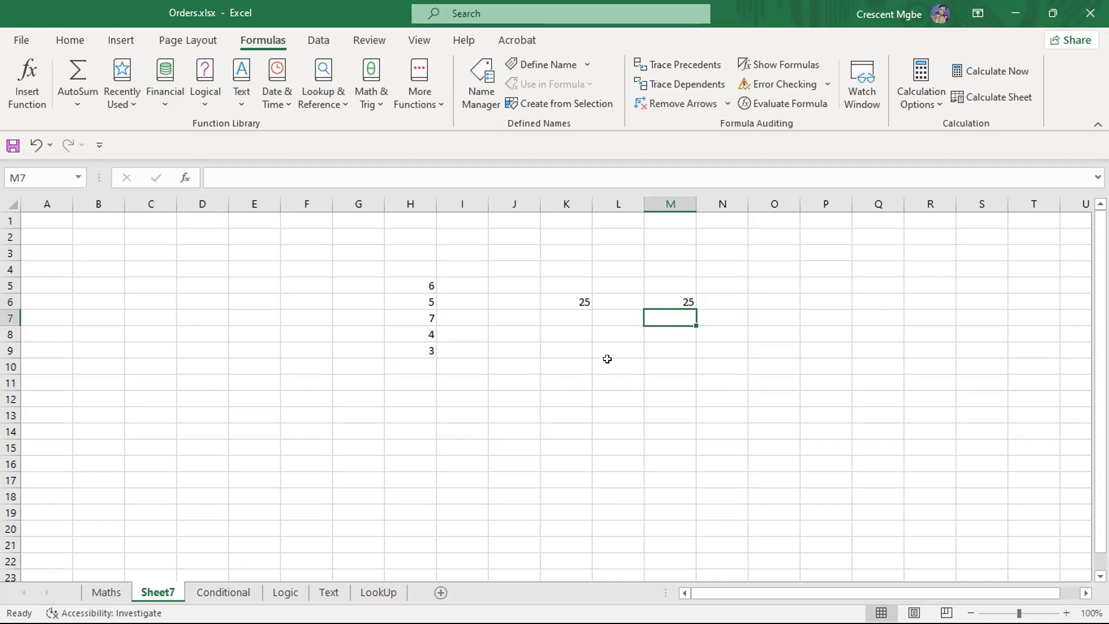
- Enter a SUM formula in cell N8 that adds the whole range H5:H9
{"action": "left_click", "coordinate": [724, 328]}
{"action": "type", "text": "=SUM"}
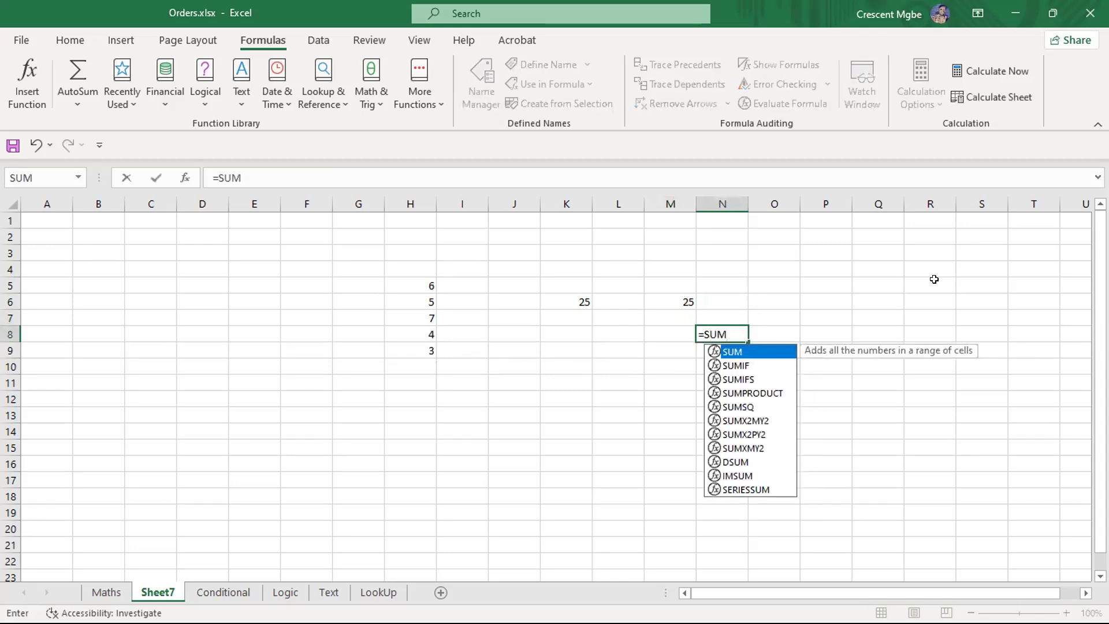
{"action": "double_click", "coordinate": [748, 353]}
{"action": "left_click_drag", "start_coordinate": [409, 283], "coordinate": [400, 348]}
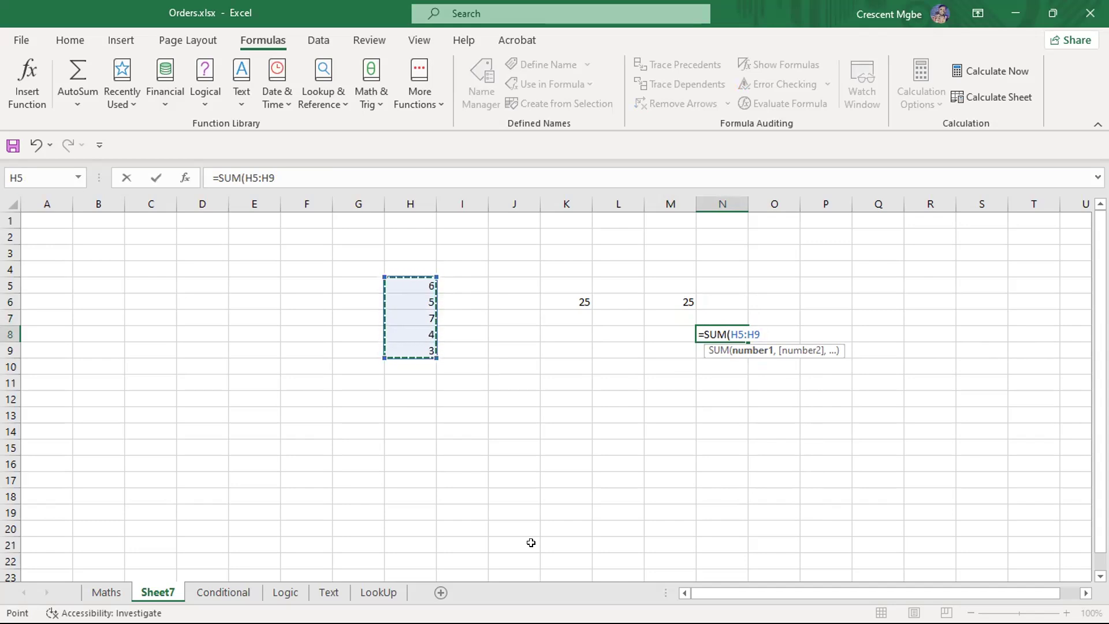
{"action": "key", "text": "Return"}
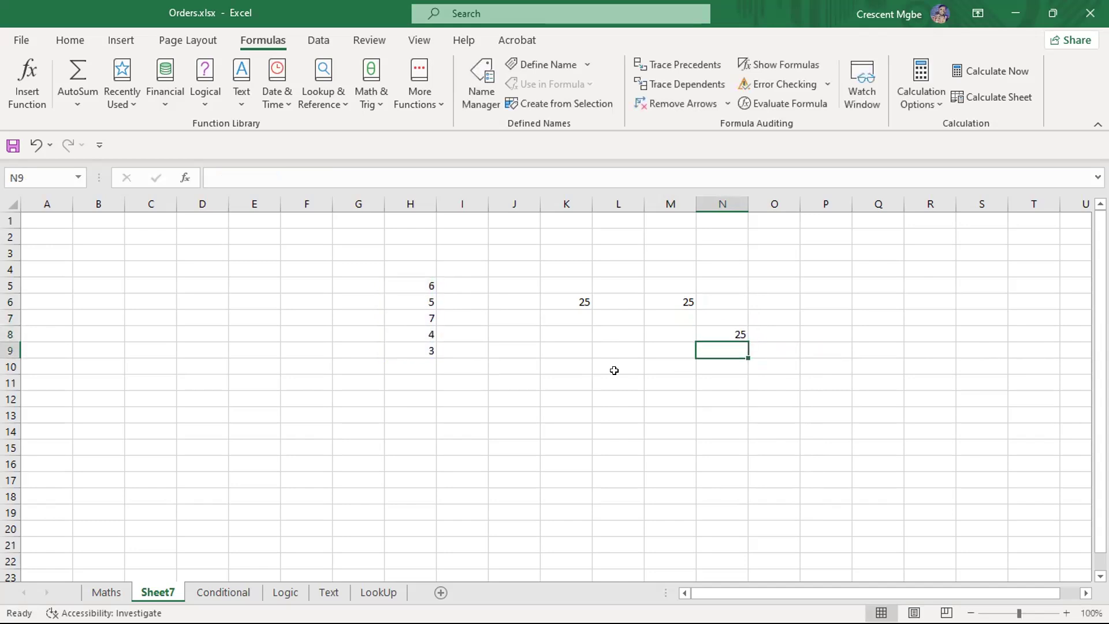
- Compare the formulas behind the totals in cells K6, M6 and N8
{"action": "left_click", "coordinate": [617, 350]}
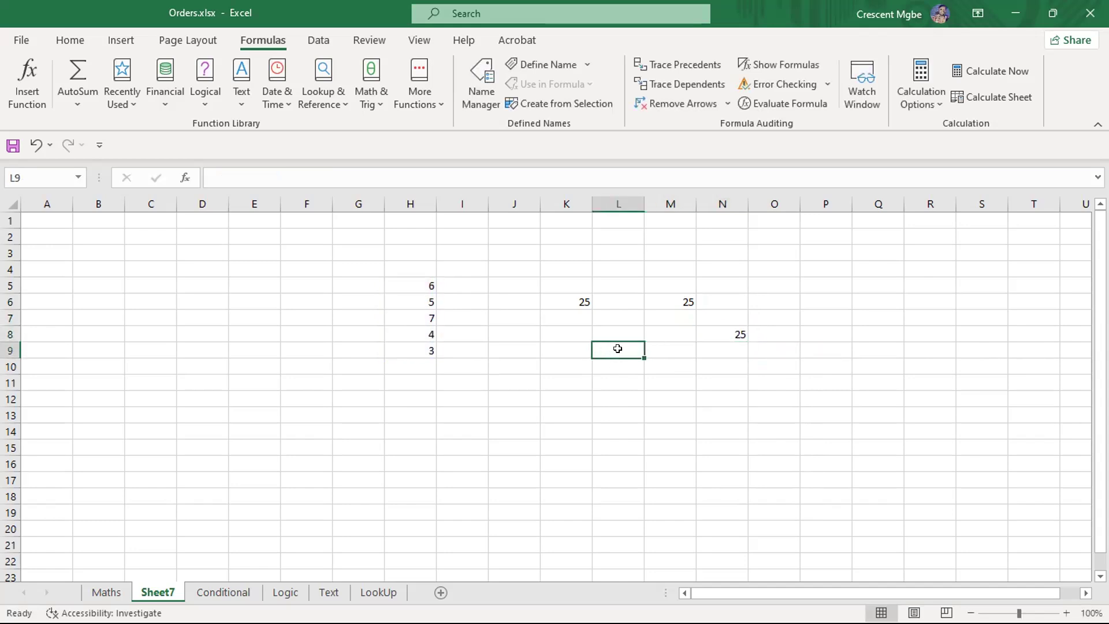
{"action": "left_click", "coordinate": [575, 301]}
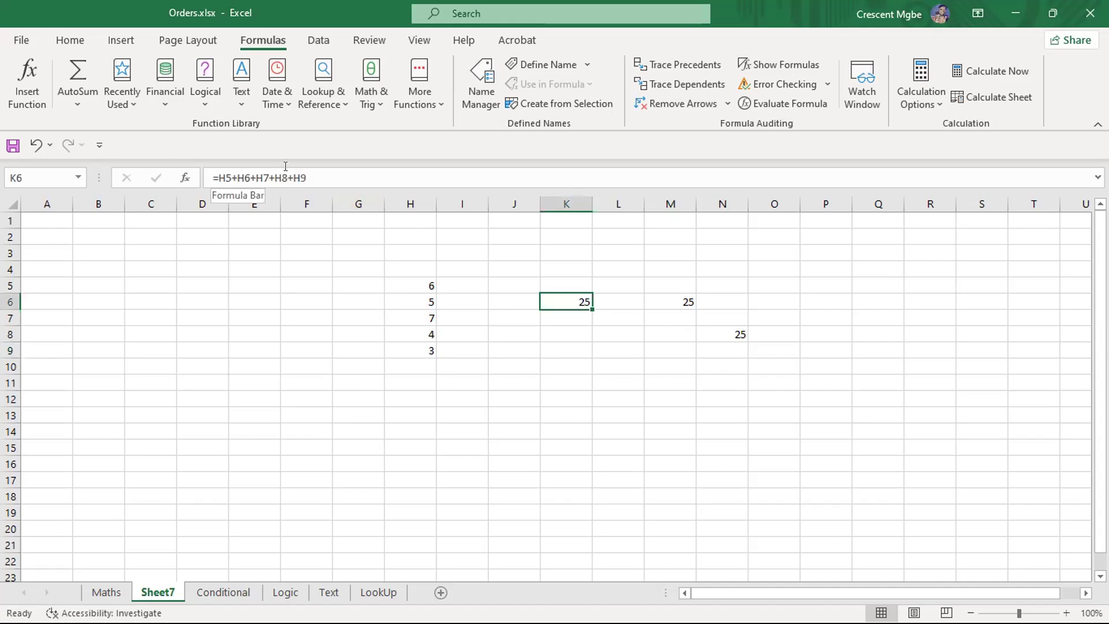
{"action": "left_click", "coordinate": [681, 297]}
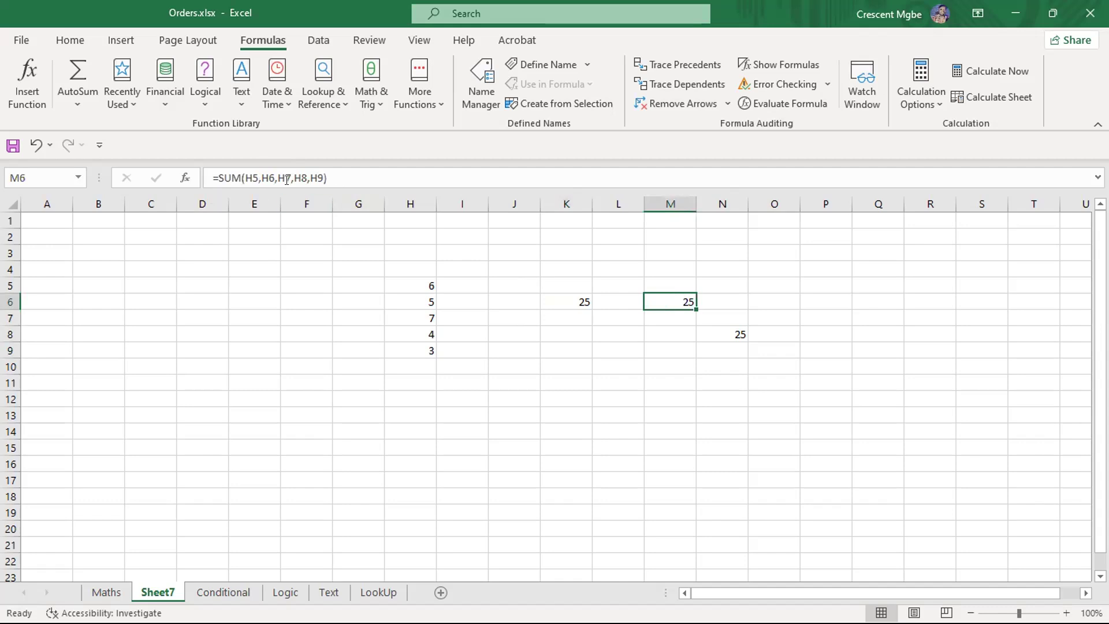
{"action": "left_click", "coordinate": [731, 334]}
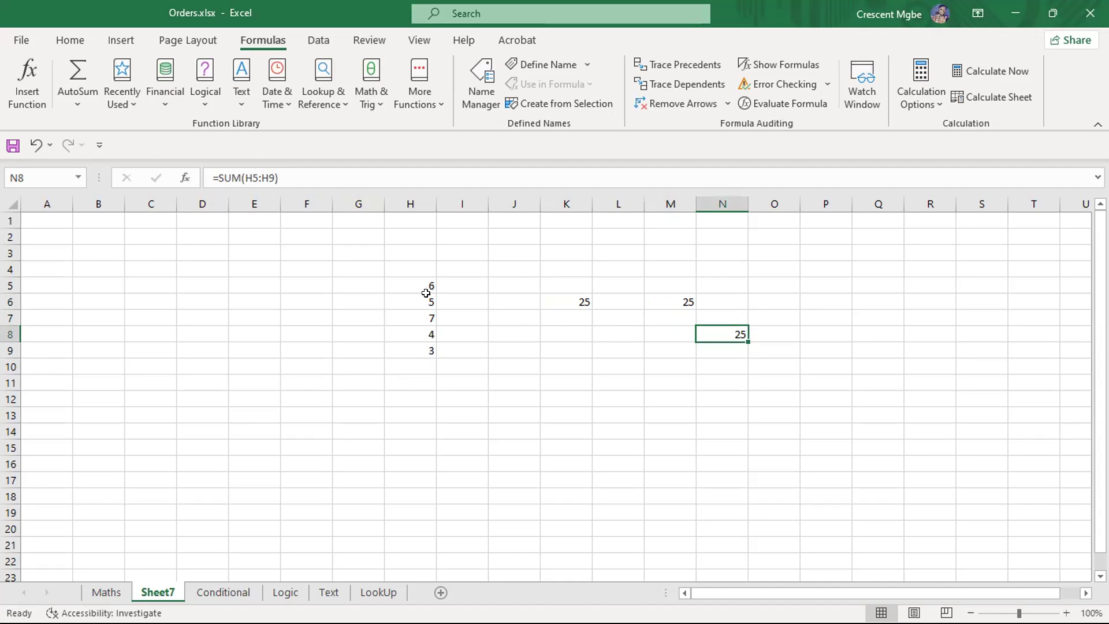
- Total the range H5:H9 in cell H10 with AutoSum's Sum option
{"action": "left_click", "coordinate": [411, 364]}
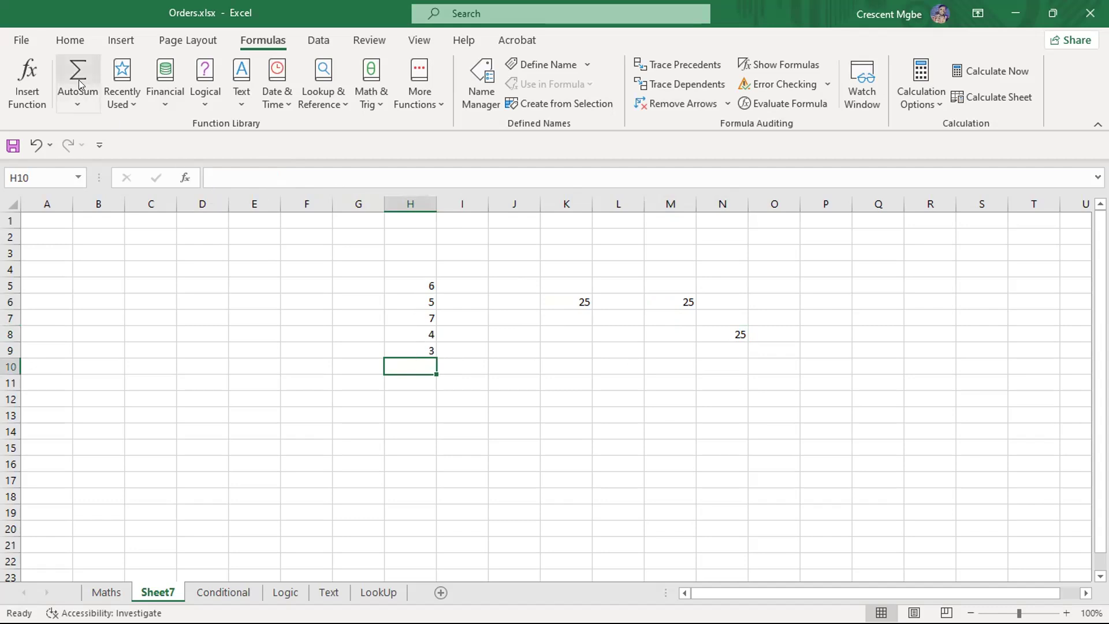
{"action": "left_click", "coordinate": [79, 97]}
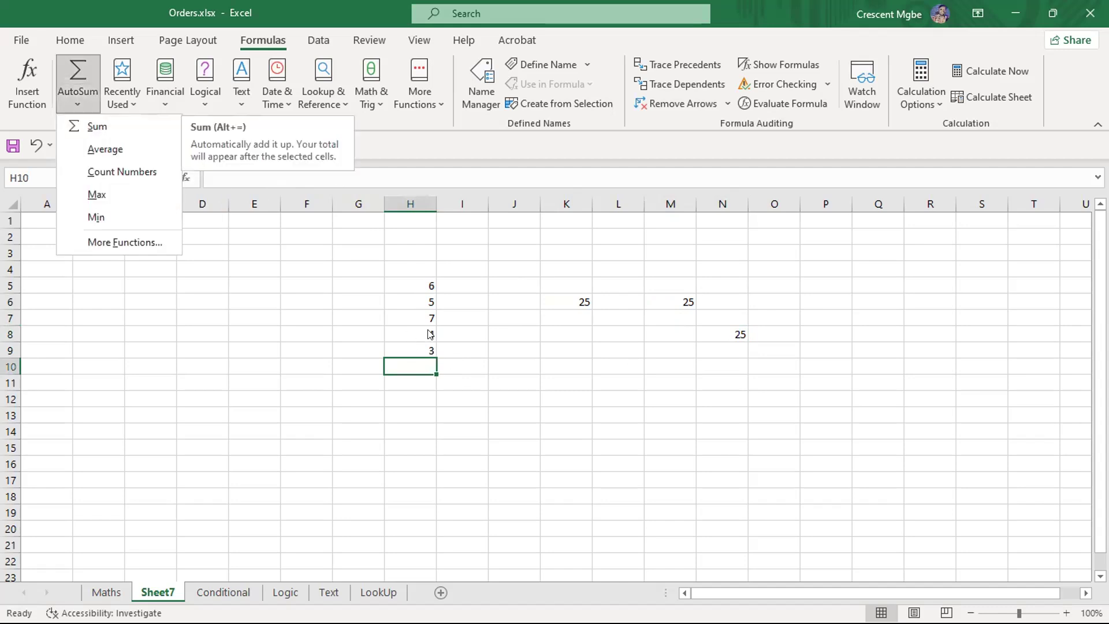
{"action": "left_click", "coordinate": [408, 367]}
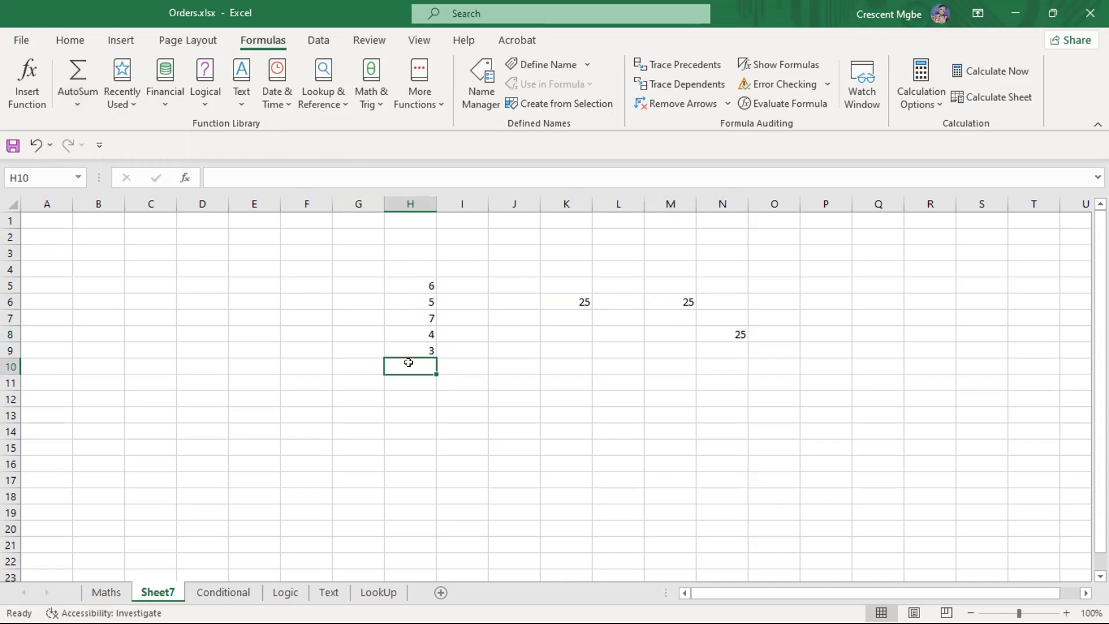
{"action": "key", "text": "alt"}
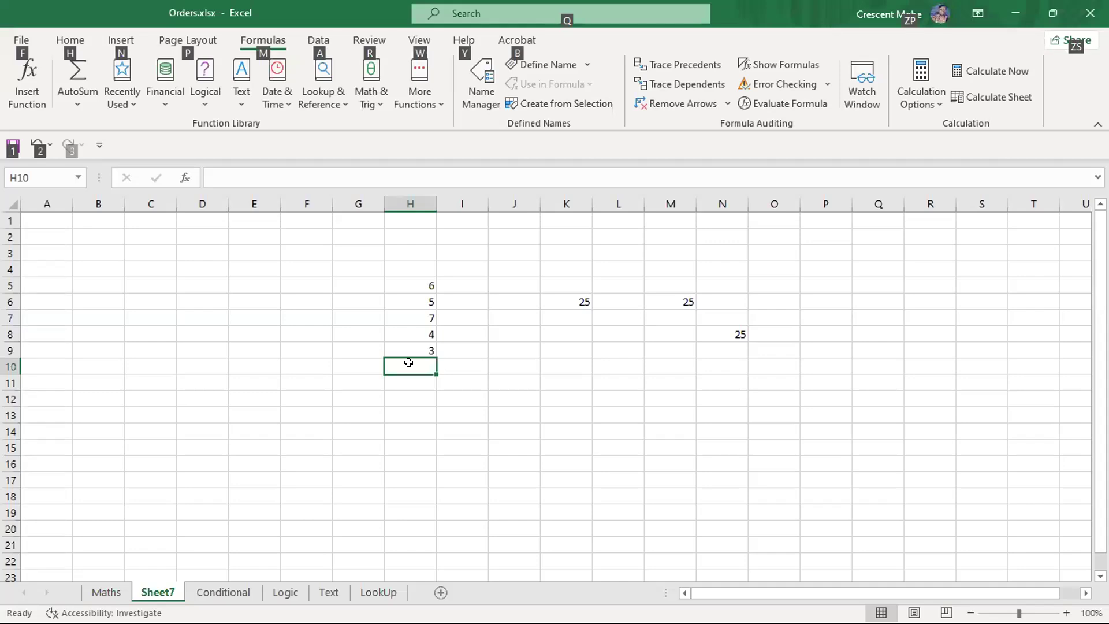
{"action": "key", "text": "alt+="}
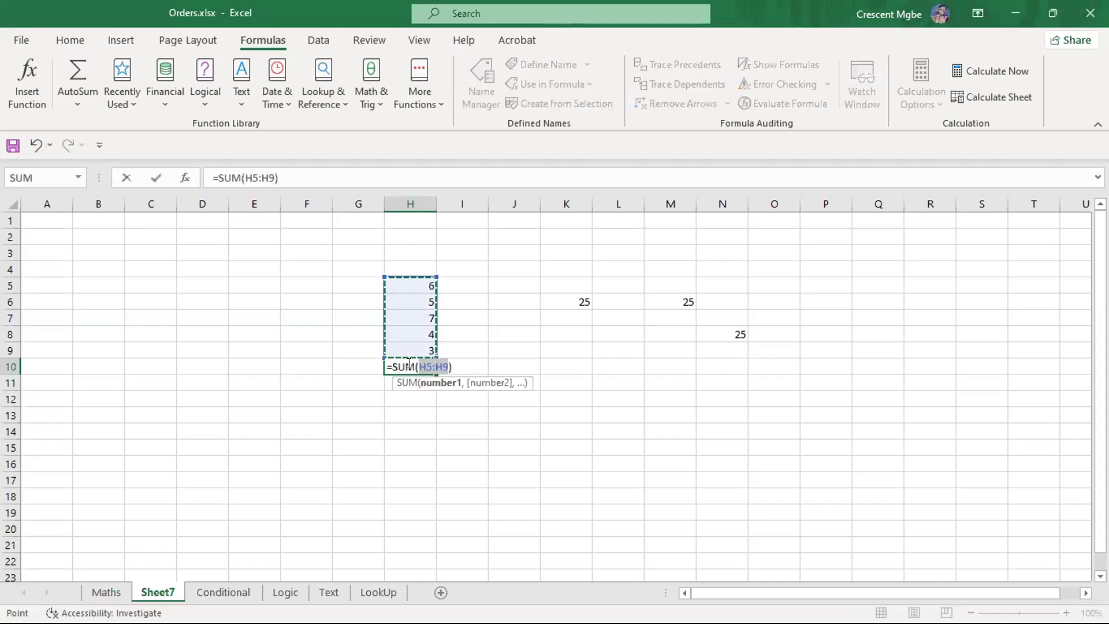
{"action": "key", "text": "Return"}
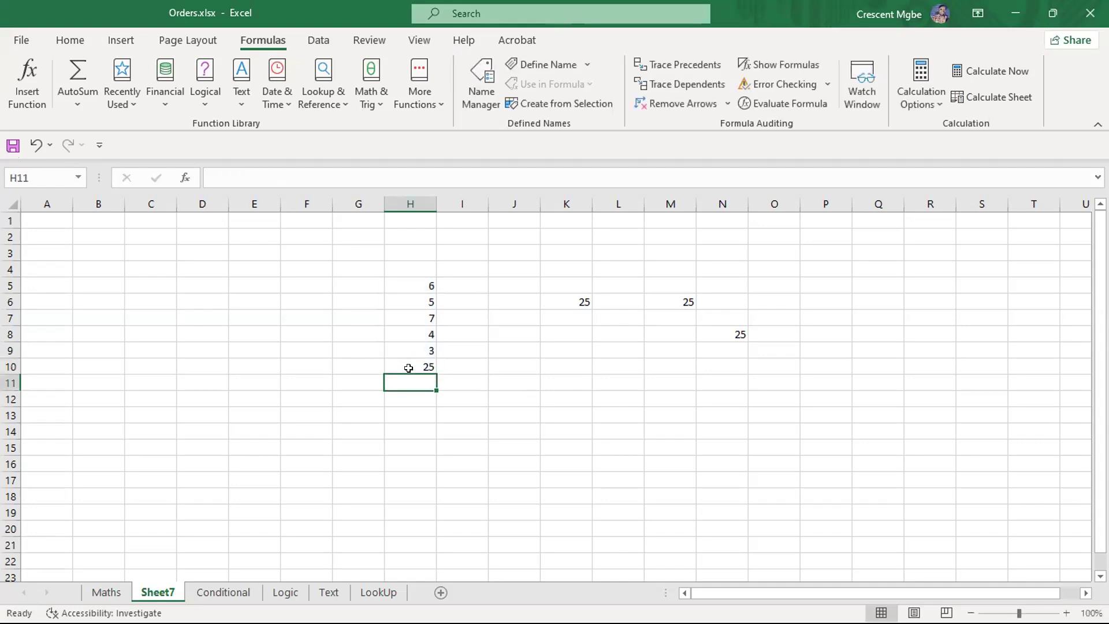
{"action": "left_click", "coordinate": [698, 514]}
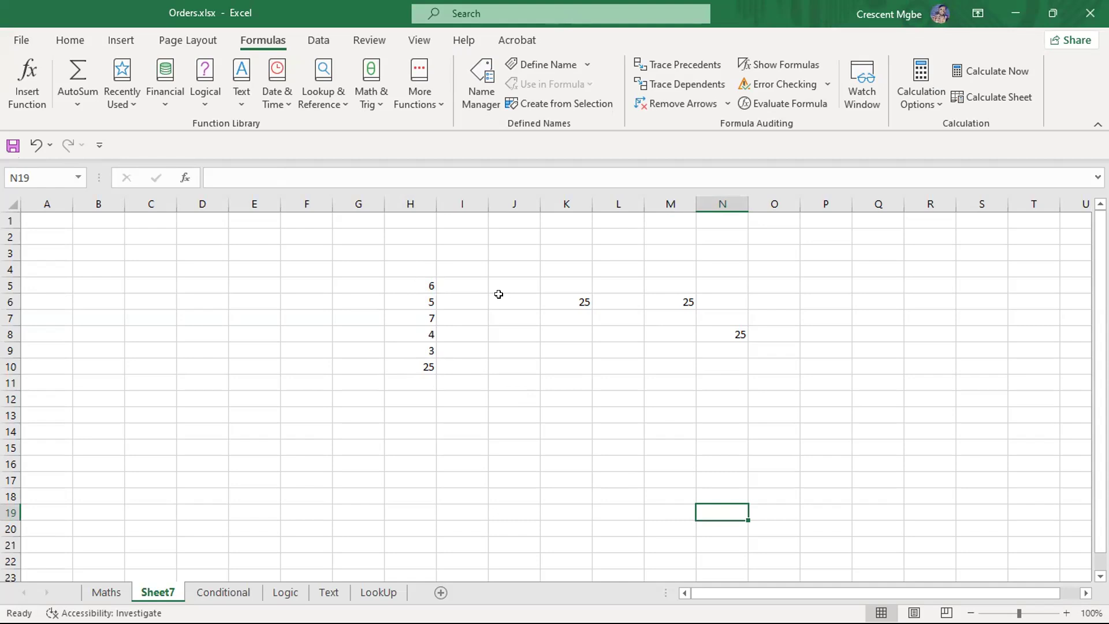
{"action": "left_click", "coordinate": [477, 239]}
{"action": "left_click_drag", "start_coordinate": [476, 240], "coordinate": [437, 563]}
{"action": "left_click", "coordinate": [549, 353]}
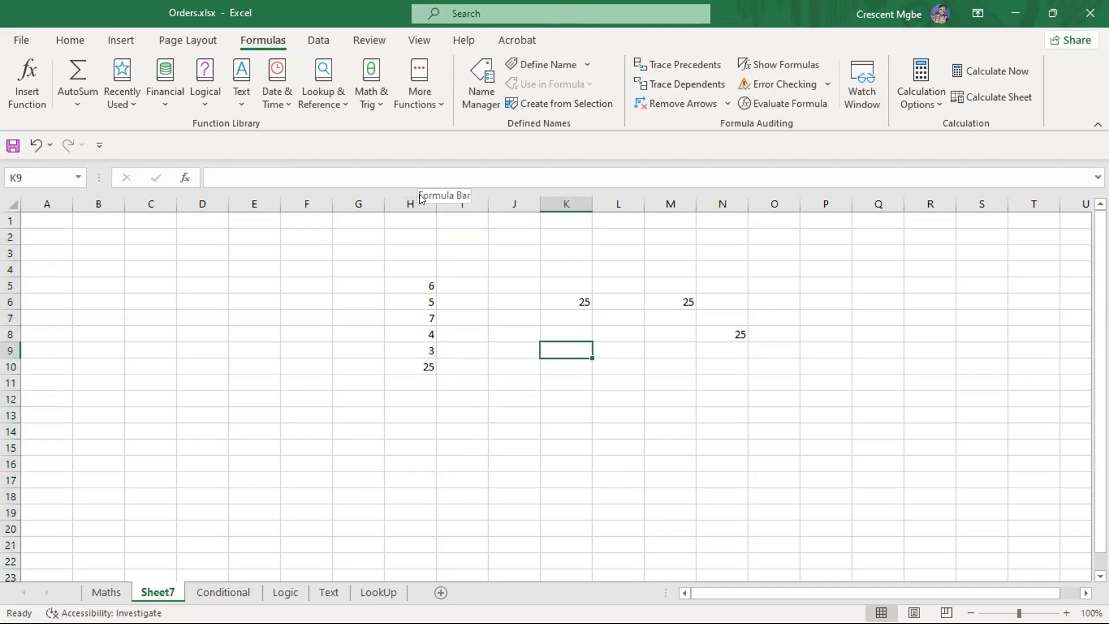
{"action": "left_click", "coordinate": [403, 197]}
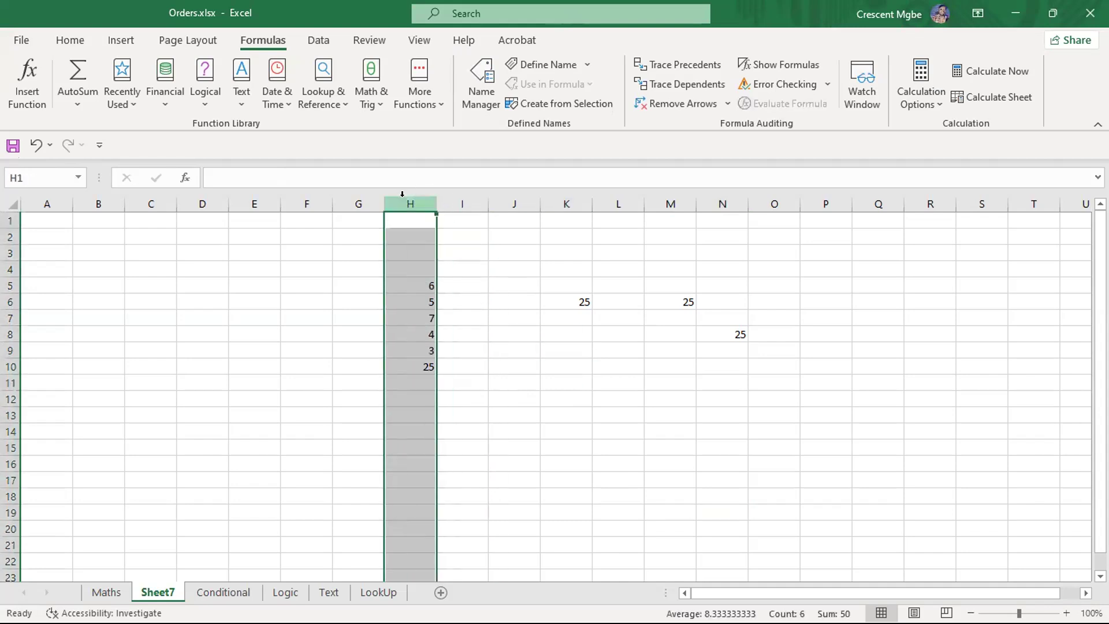
{"action": "left_click", "coordinate": [464, 387]}
- Clear the AutoSum total from cell H10
{"action": "left_click", "coordinate": [427, 361]}
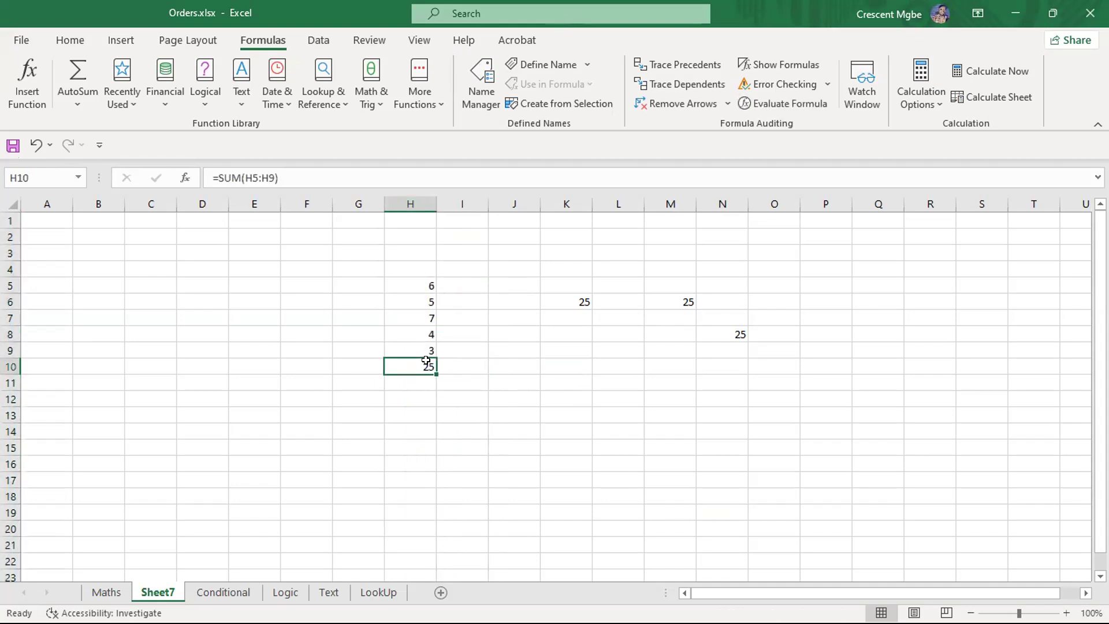
{"action": "key", "text": "Delete"}
{"action": "left_click", "coordinate": [643, 396]}
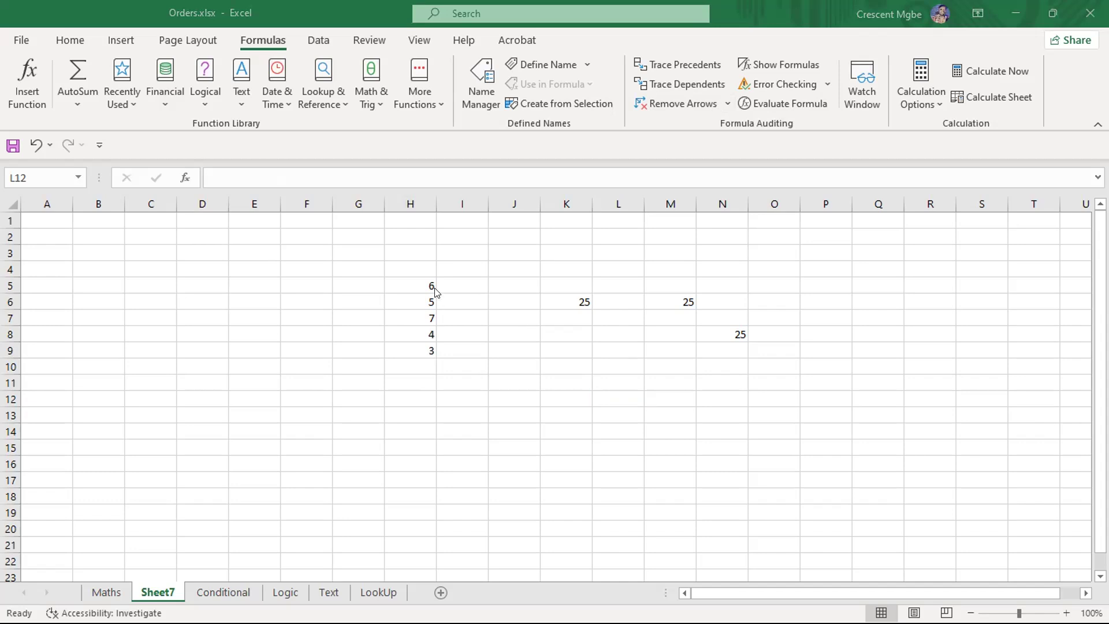
- Start a SUM formula in cell H10 with H5 and H6 as separate arguments
{"action": "left_click", "coordinate": [409, 283]}
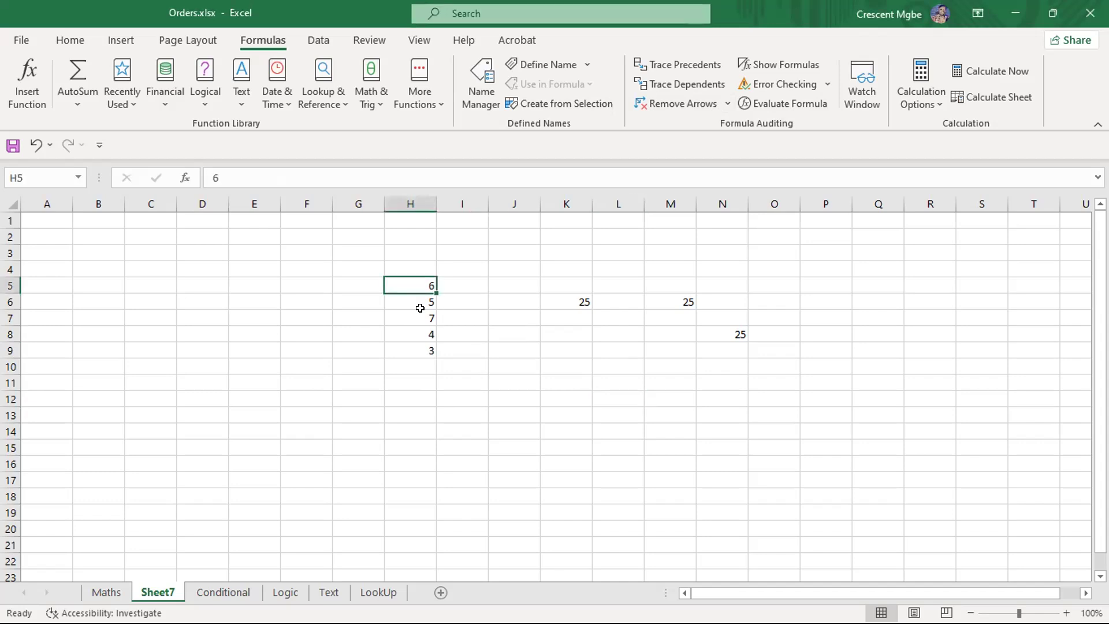
{"action": "left_click", "coordinate": [420, 359]}
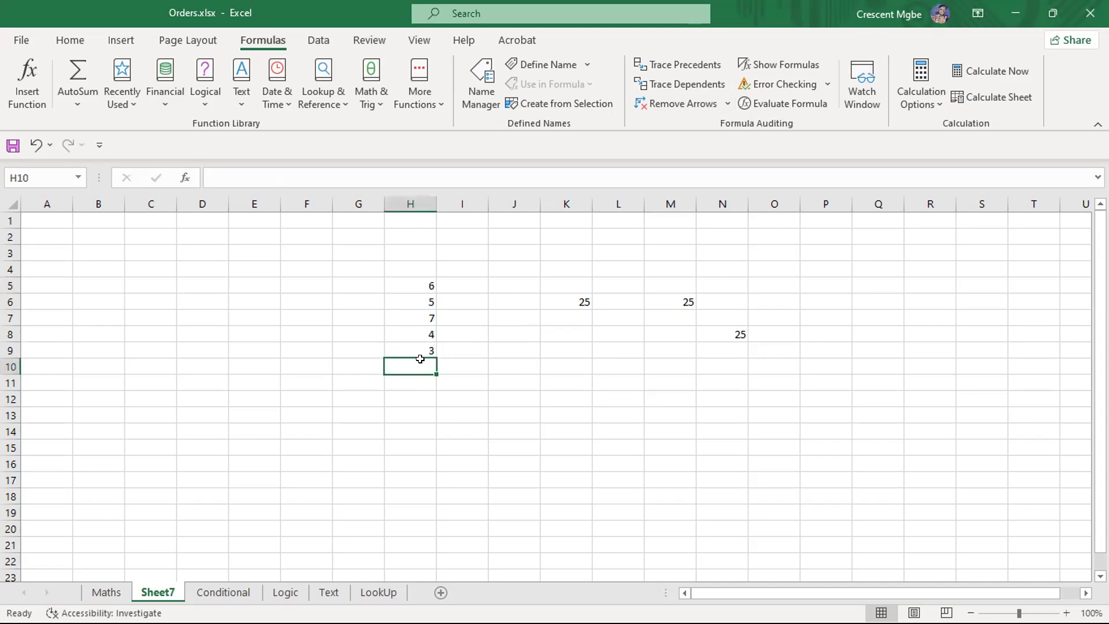
{"action": "type", "text": "="}
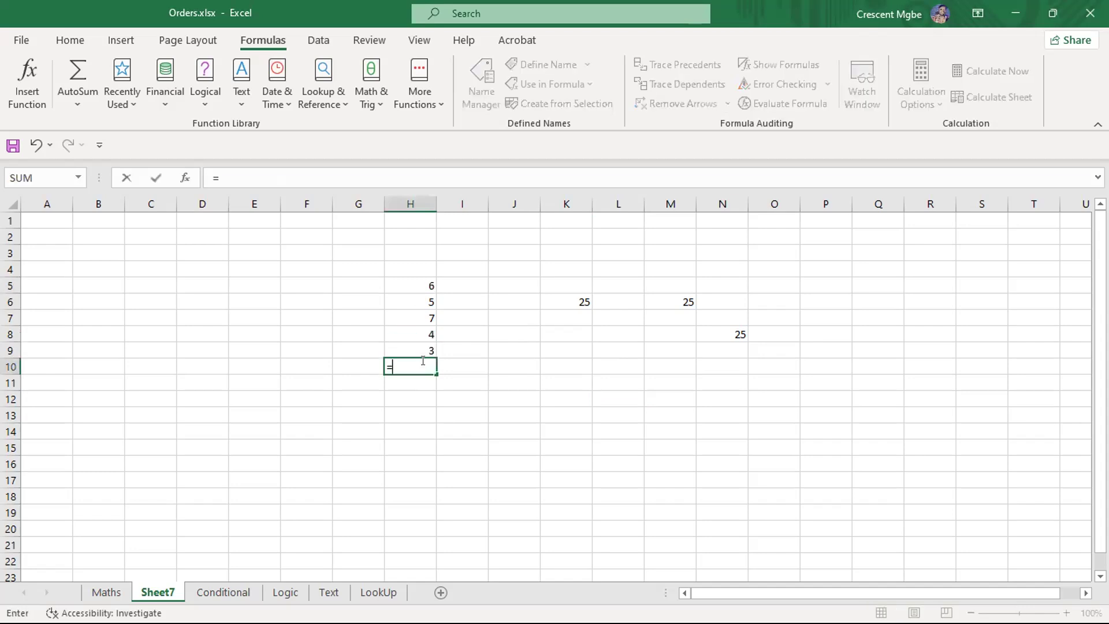
{"action": "type", "text": "SUM"}
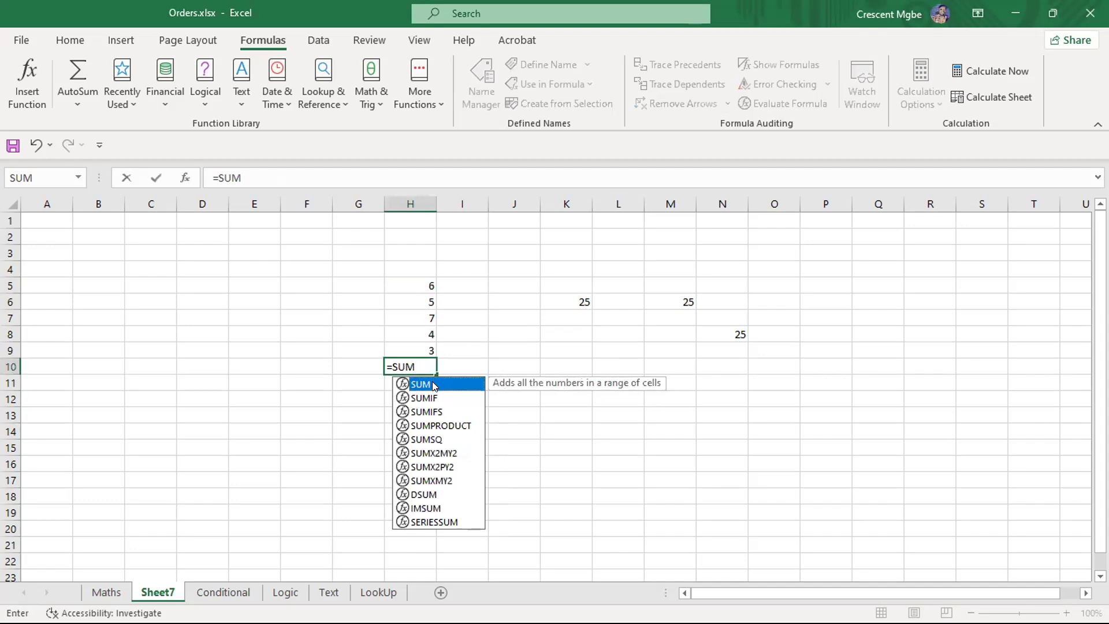
{"action": "double_click", "coordinate": [433, 384]}
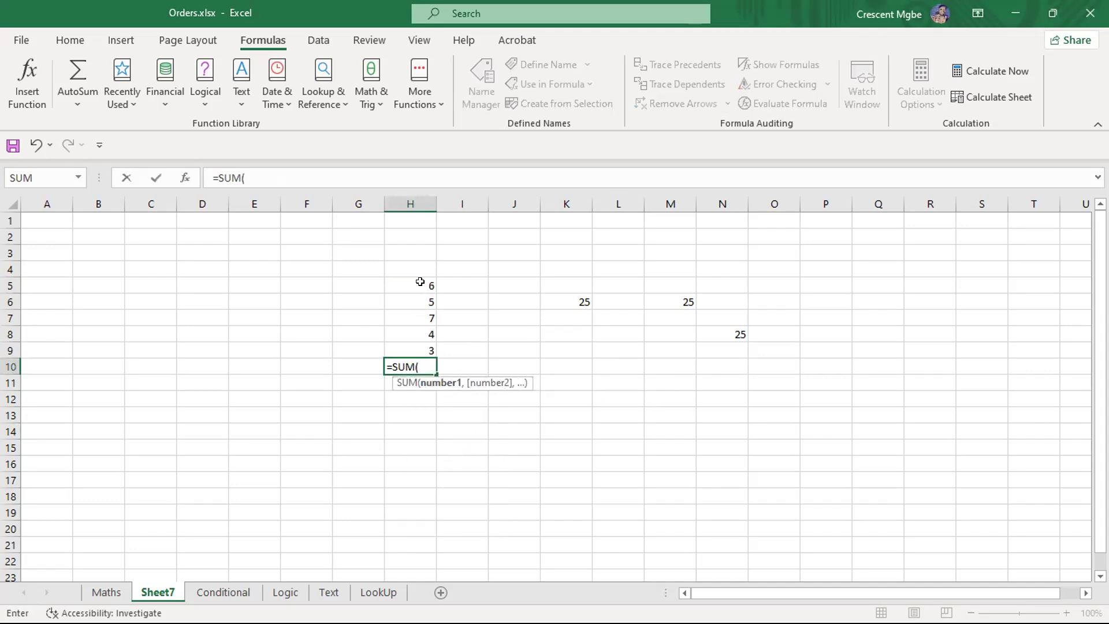
{"action": "left_click", "coordinate": [420, 283]}
{"action": "type", "text": ","}
{"action": "left_click", "coordinate": [413, 296]}
{"action": "type", "text": ","}
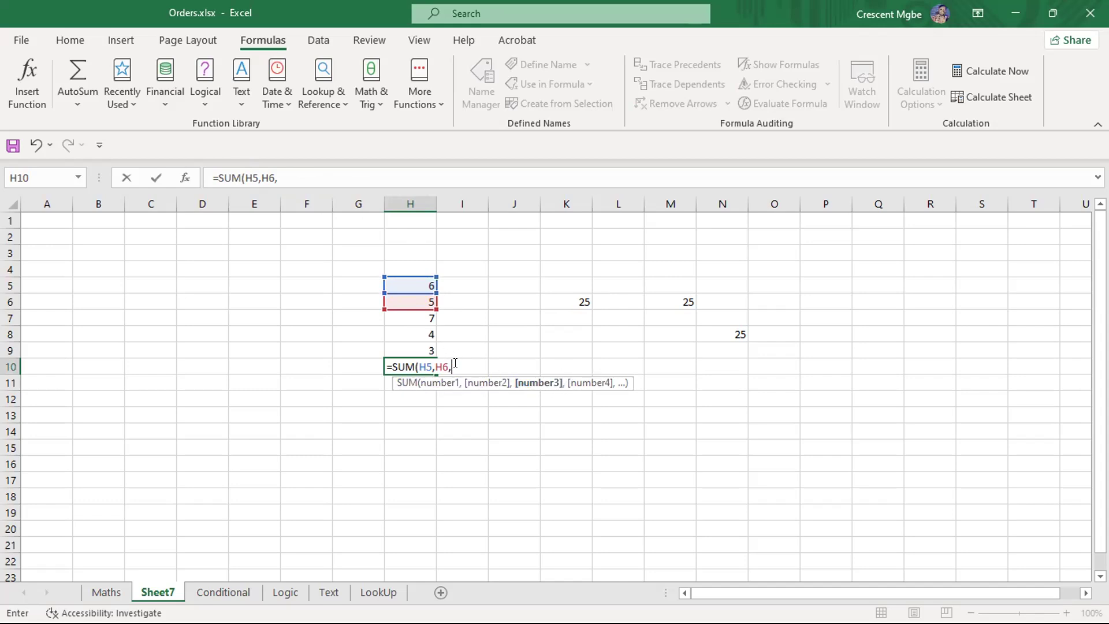
- Replace the separate references in H10's SUM formula with the range H5:H9 and enter the formula
{"action": "key", "text": "BackSpace"}
{"action": "key", "text": "BackSpace"}
{"action": "key", "text": "BackSpace"}
{"action": "key", "text": "BackSpace"}
{"action": "key", "text": "BackSpace"}
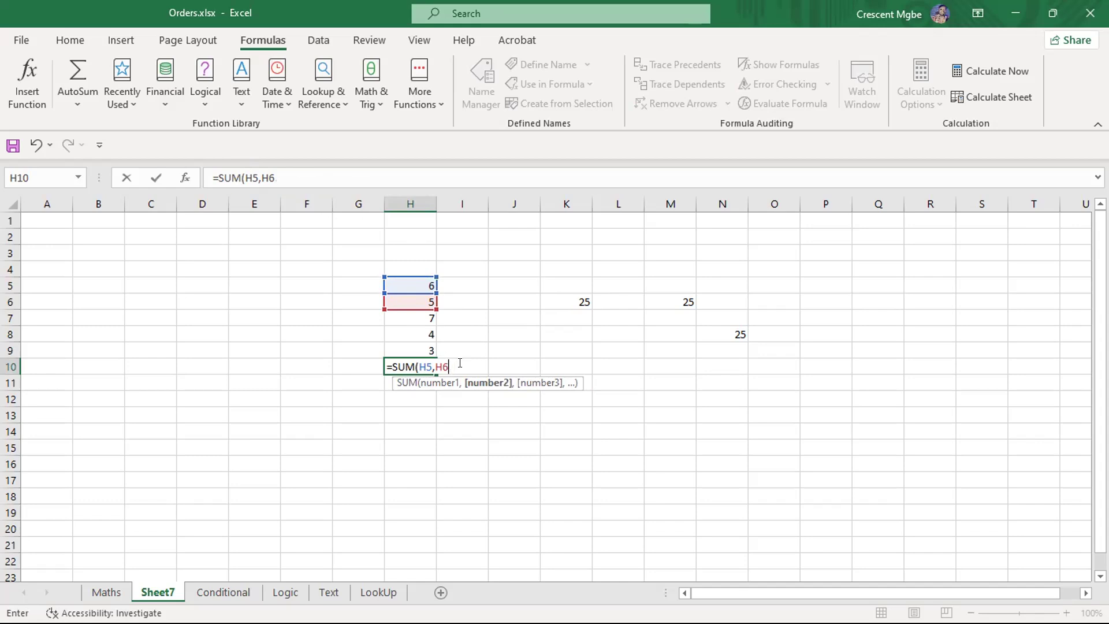
{"action": "left_click_drag", "start_coordinate": [413, 287], "coordinate": [419, 347]}
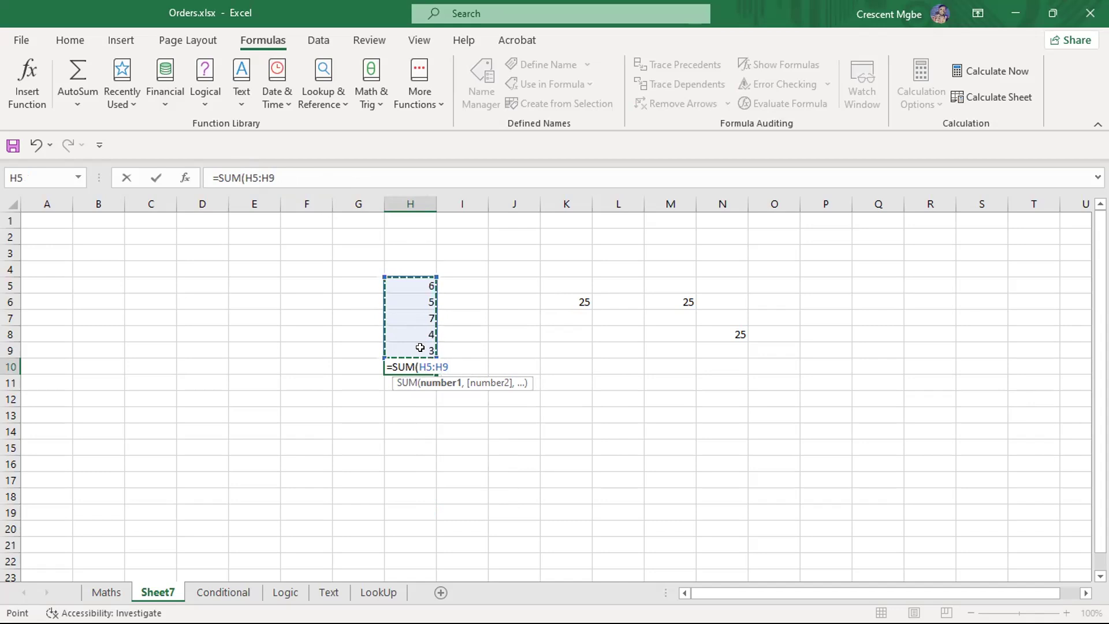
{"action": "key", "text": "Return"}
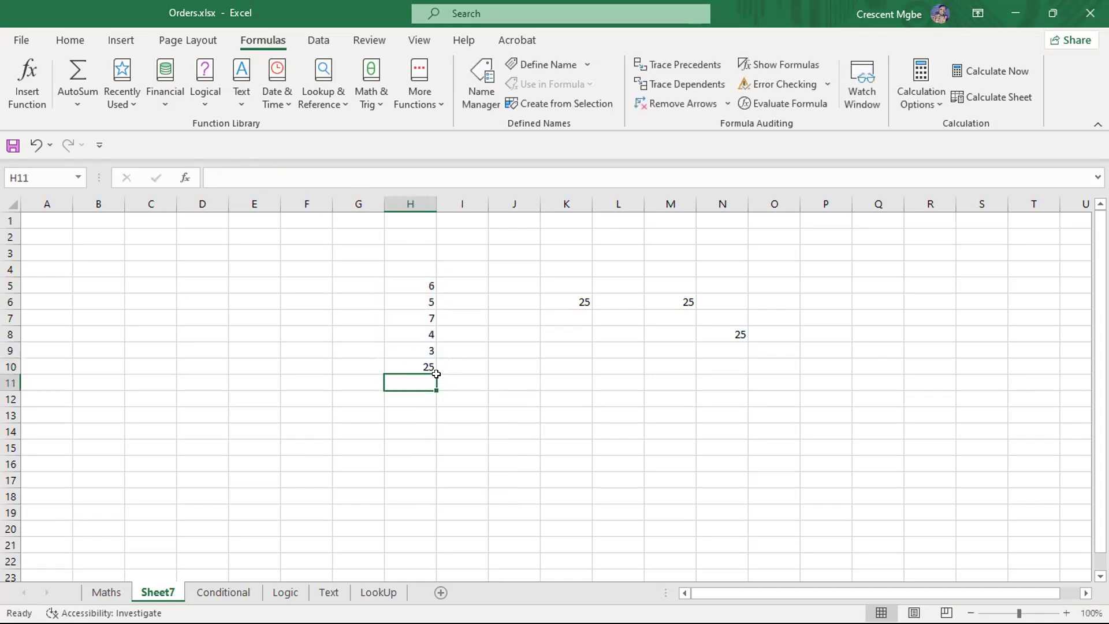
{"action": "left_click", "coordinate": [423, 362]}
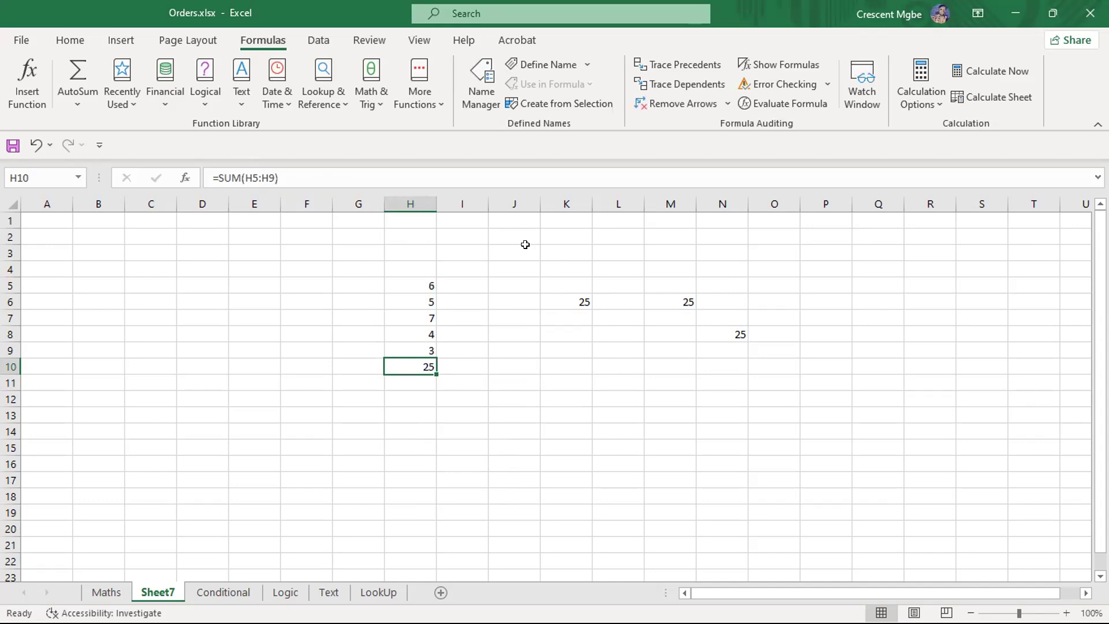
{"action": "scroll", "coordinate": [525, 244], "scroll_direction": "down", "scroll_amount": 20}
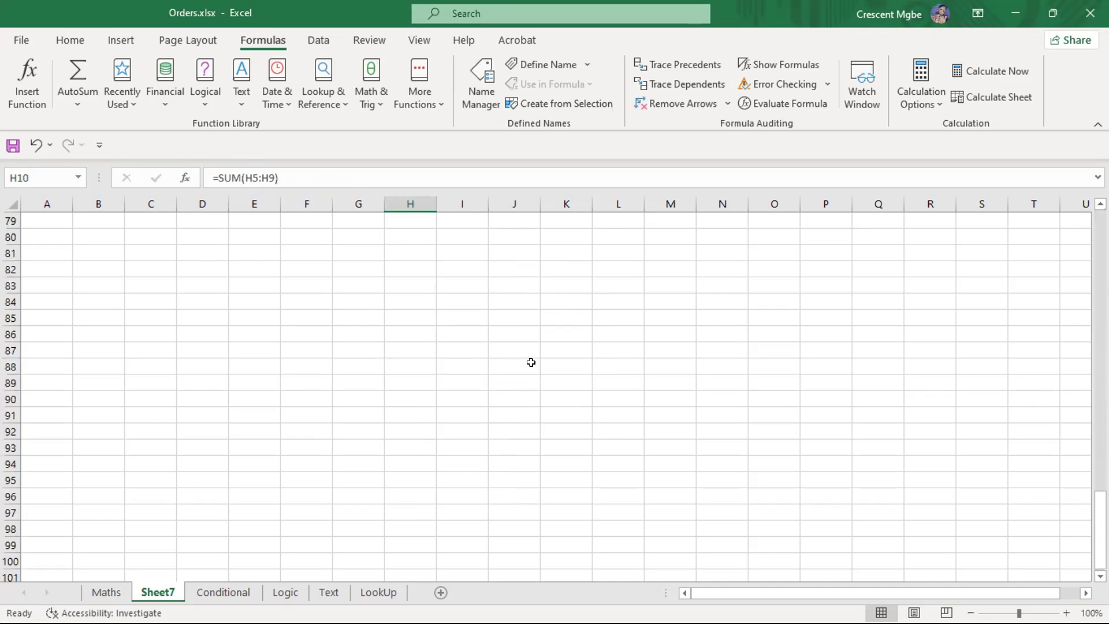
{"action": "scroll", "coordinate": [518, 424], "scroll_direction": "down", "scroll_amount": 7}
{"action": "scroll", "coordinate": [516, 409], "scroll_direction": "up", "scroll_amount": 20}
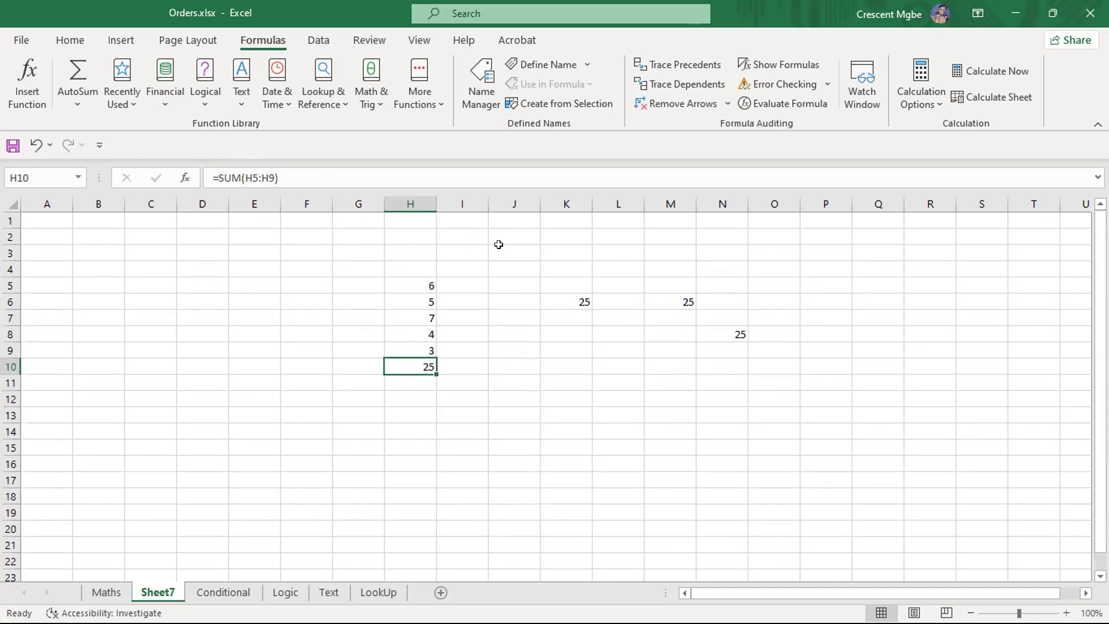
{"action": "left_click_drag", "start_coordinate": [505, 250], "coordinate": [503, 169]}
{"action": "scroll", "coordinate": [501, 216], "scroll_direction": "up", "scroll_amount": 20}
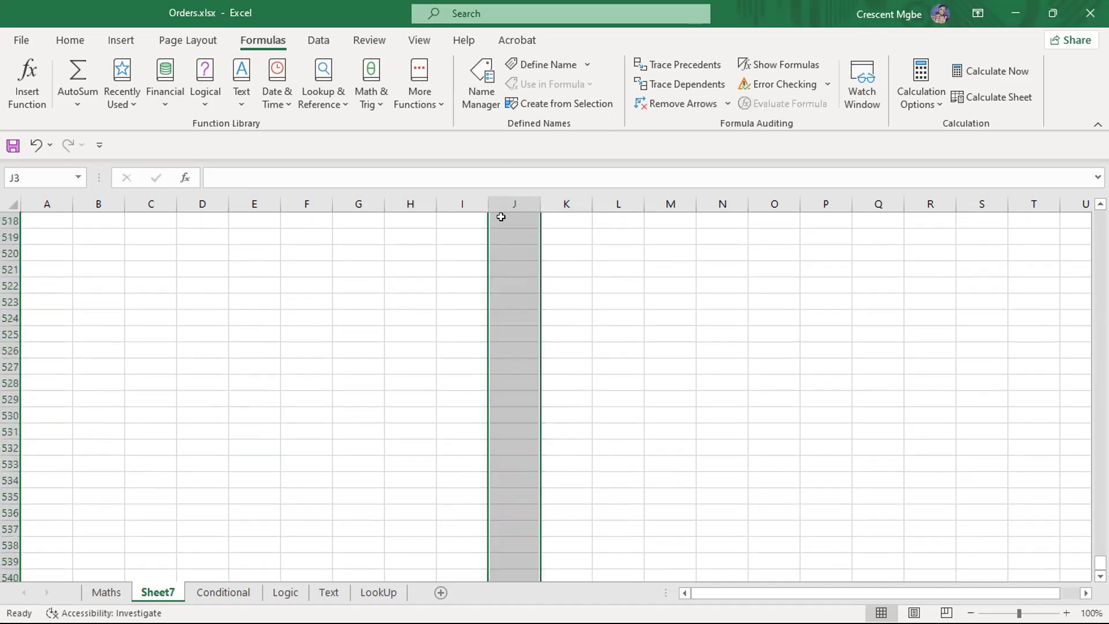
{"action": "scroll", "coordinate": [501, 215], "scroll_direction": "up", "scroll_amount": 16}
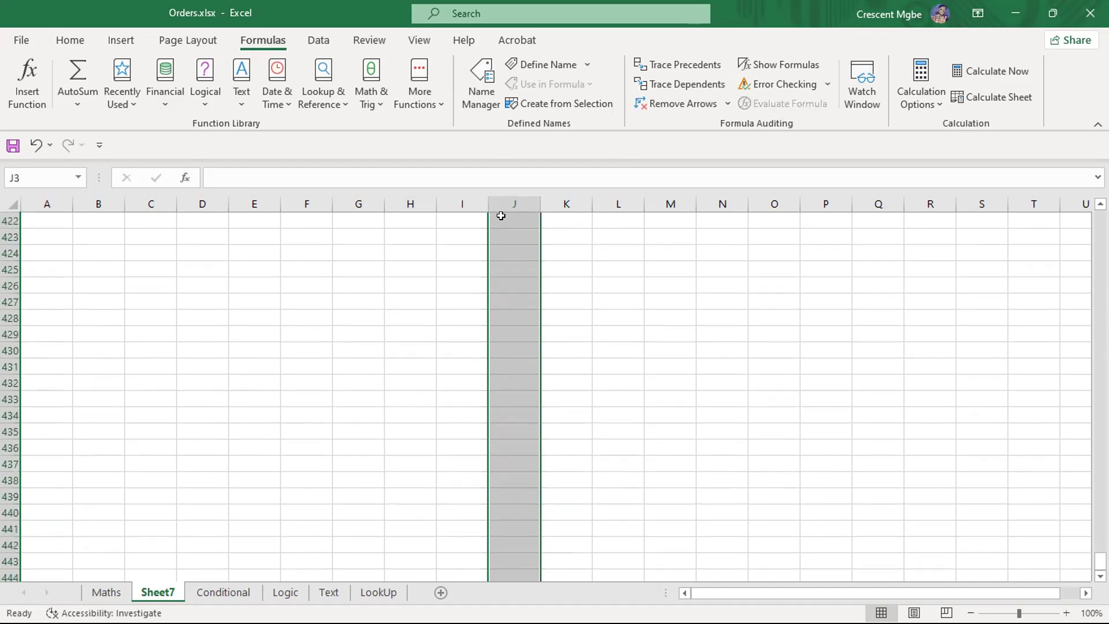
{"action": "left_click", "coordinate": [559, 199]}
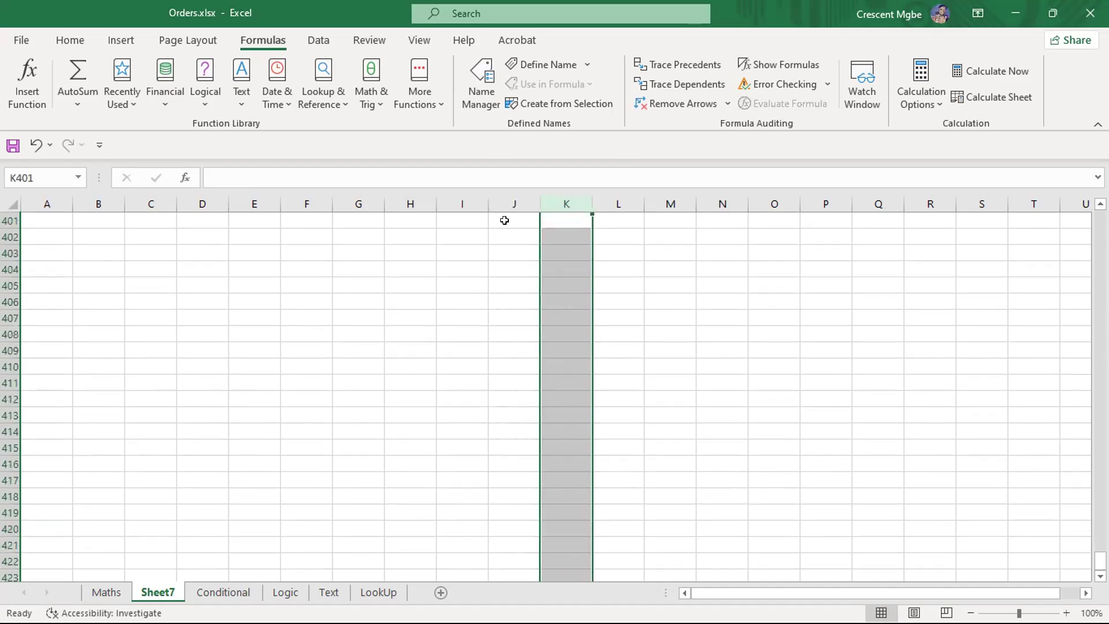
{"action": "scroll", "coordinate": [504, 225], "scroll_direction": "up", "scroll_amount": 20}
{"action": "scroll", "coordinate": [504, 224], "scroll_direction": "up", "scroll_amount": 20}
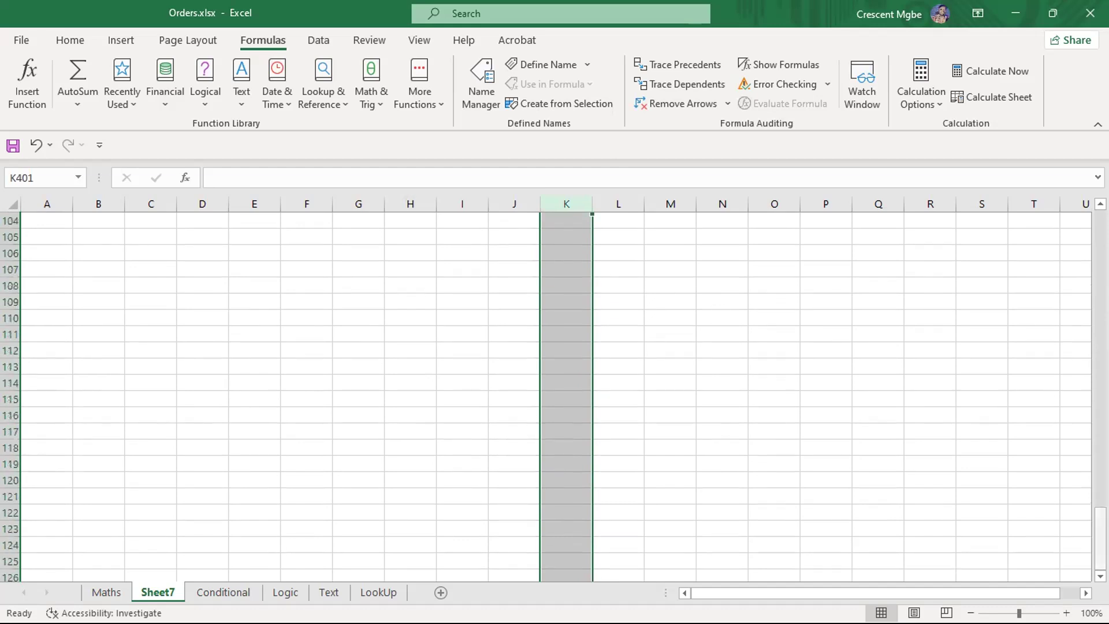
{"action": "left_click_drag", "start_coordinate": [1100, 549], "coordinate": [1100, 231]}
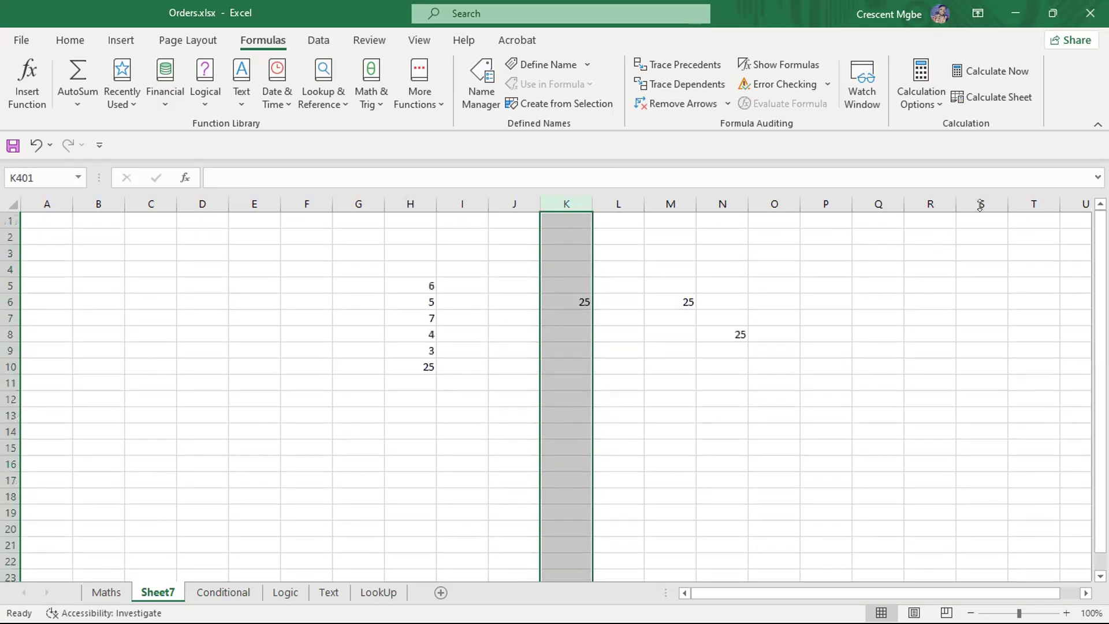
- Select the continuous block of filled cells in column H from H5 down to H10
{"action": "left_click", "coordinate": [477, 252]}
{"action": "left_click", "coordinate": [408, 282]}
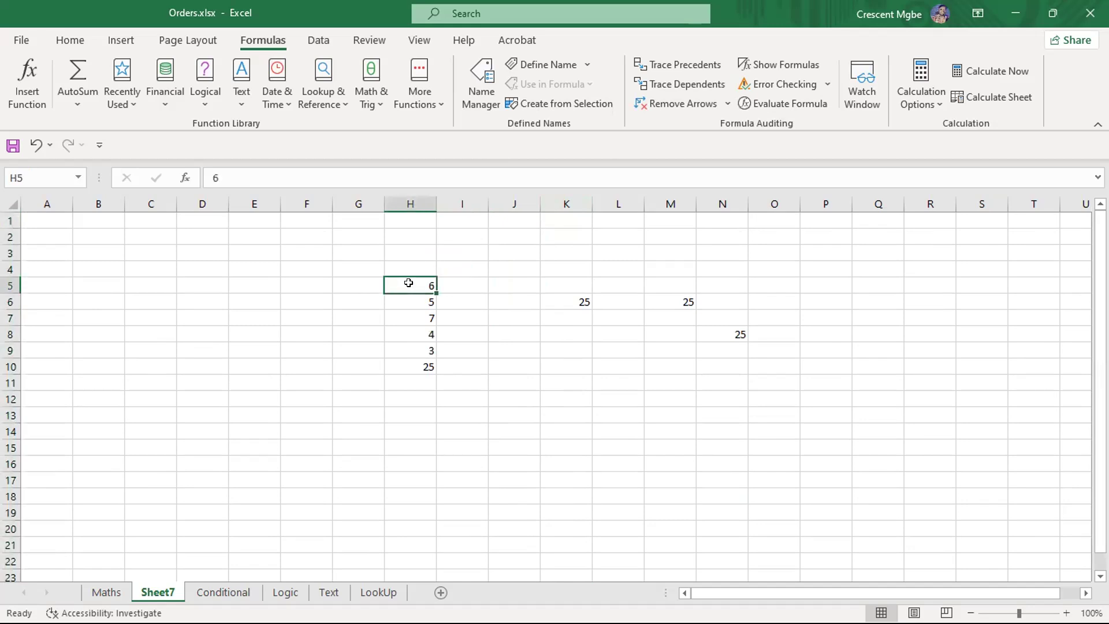
{"action": "key", "text": "ctrl+shift+Down"}
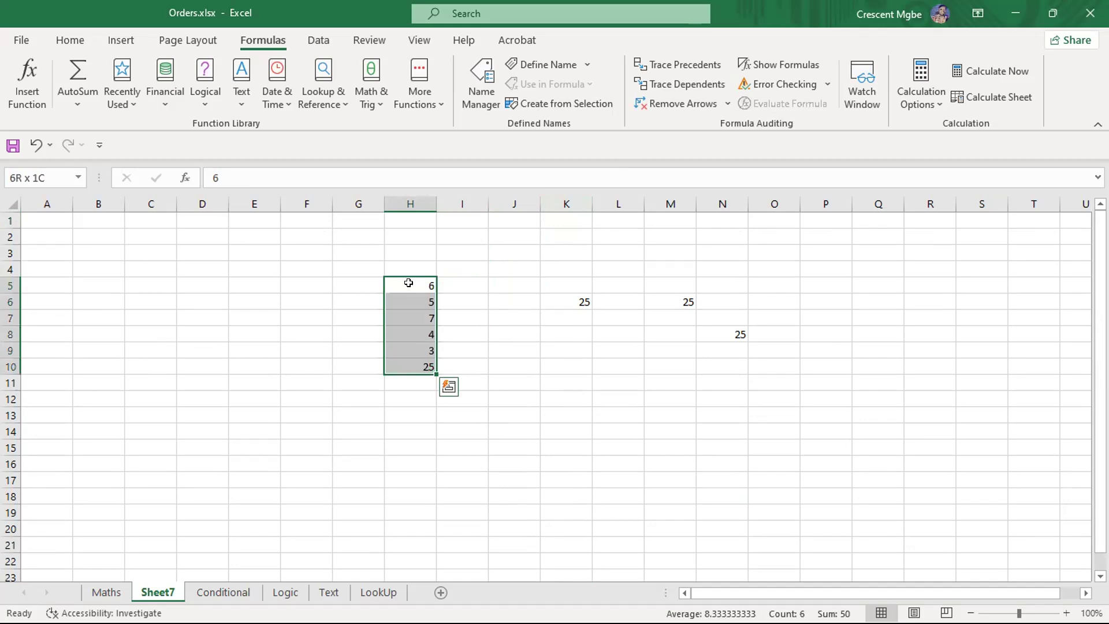
- Enter a SUM formula in cell H11 that adds the range H5:H10
{"action": "left_click", "coordinate": [413, 383]}
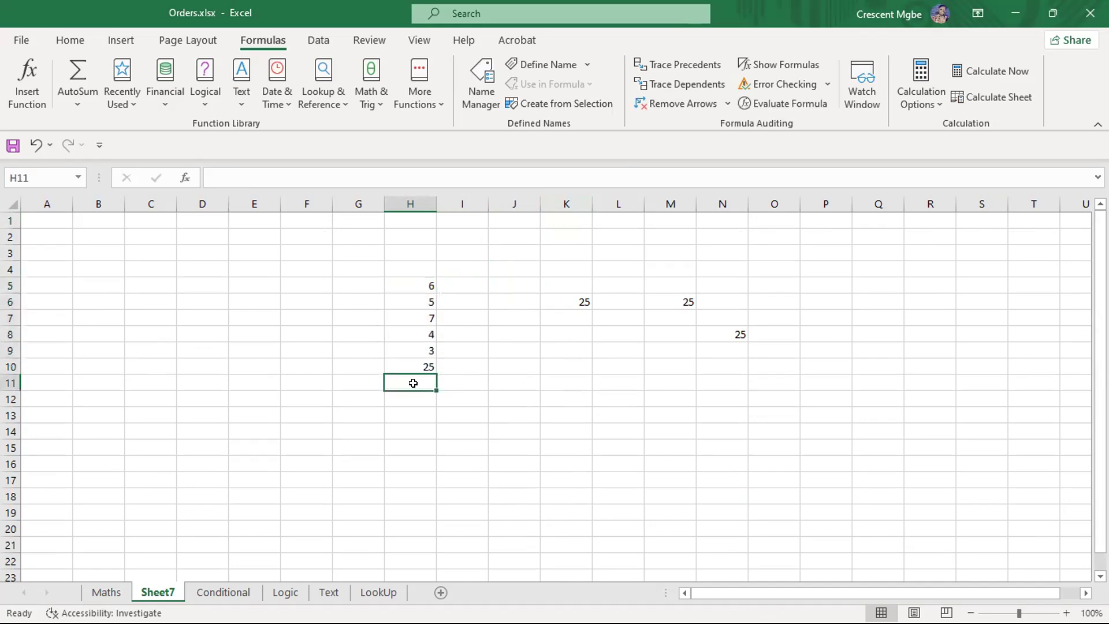
{"action": "type", "text": "=SUM"}
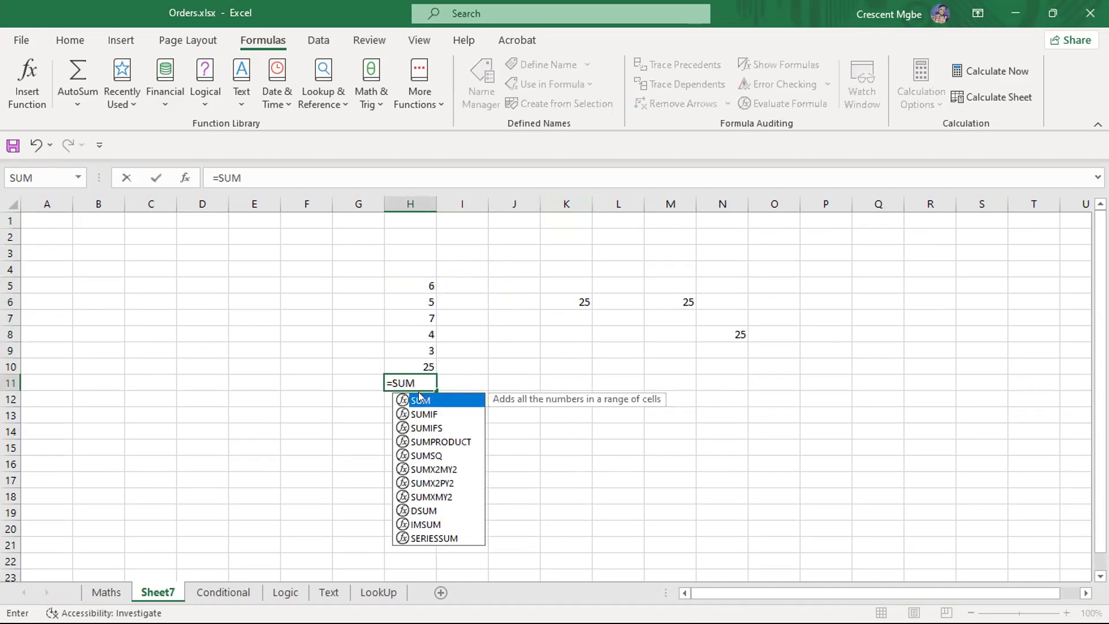
{"action": "double_click", "coordinate": [424, 400]}
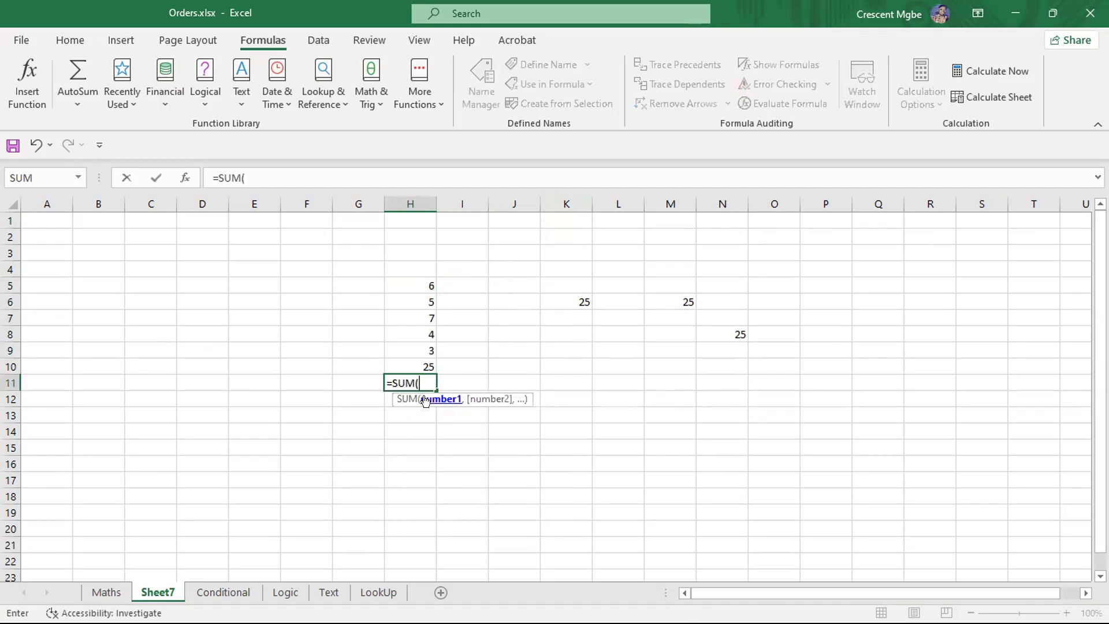
{"action": "left_click", "coordinate": [412, 279]}
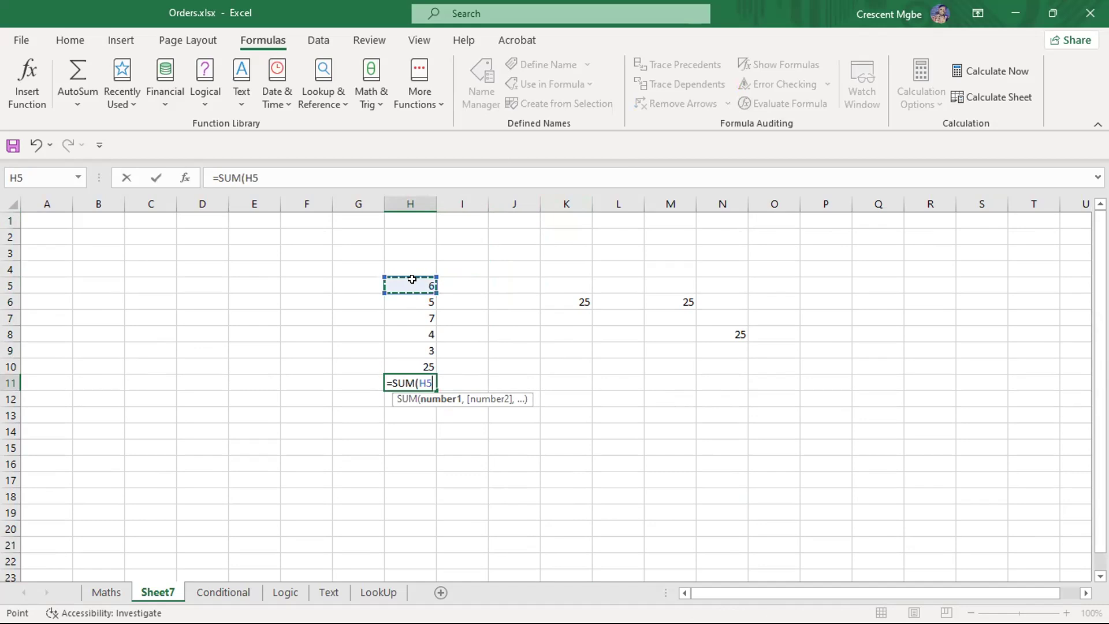
{"action": "key", "text": "ctrl+shift+Down"}
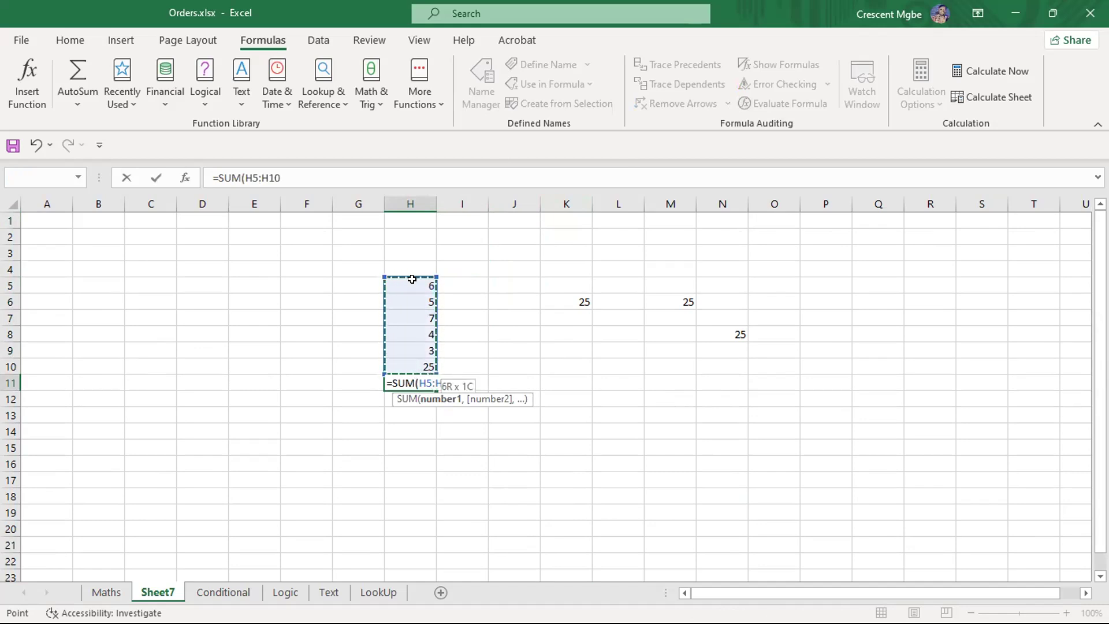
{"action": "key", "text": "Return"}
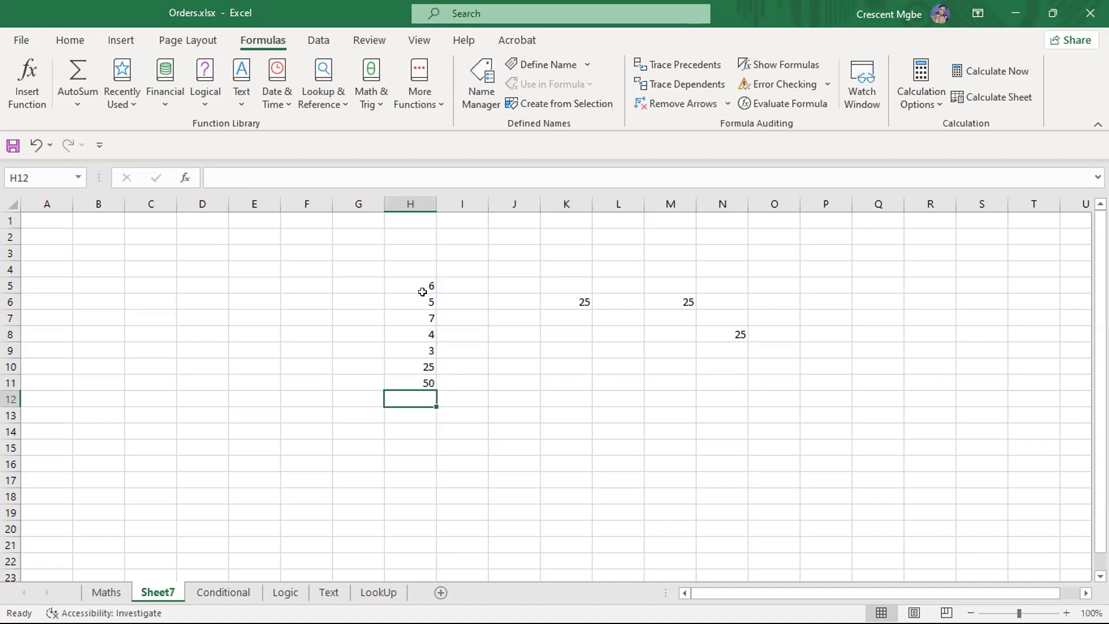
- Clear the SUM totals from cells H11 and H10
{"action": "left_click", "coordinate": [423, 383]}
{"action": "left_click", "coordinate": [413, 368]}
{"action": "left_click", "coordinate": [422, 383]}
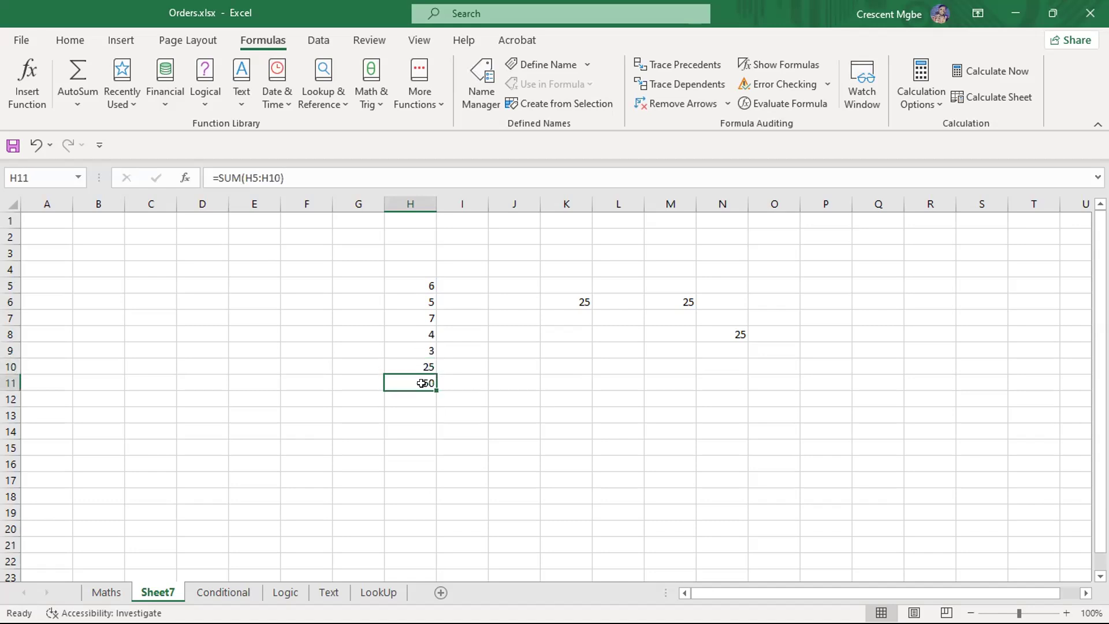
{"action": "key", "text": "Delete"}
{"action": "left_click", "coordinate": [412, 365]}
{"action": "key", "text": "Delete"}
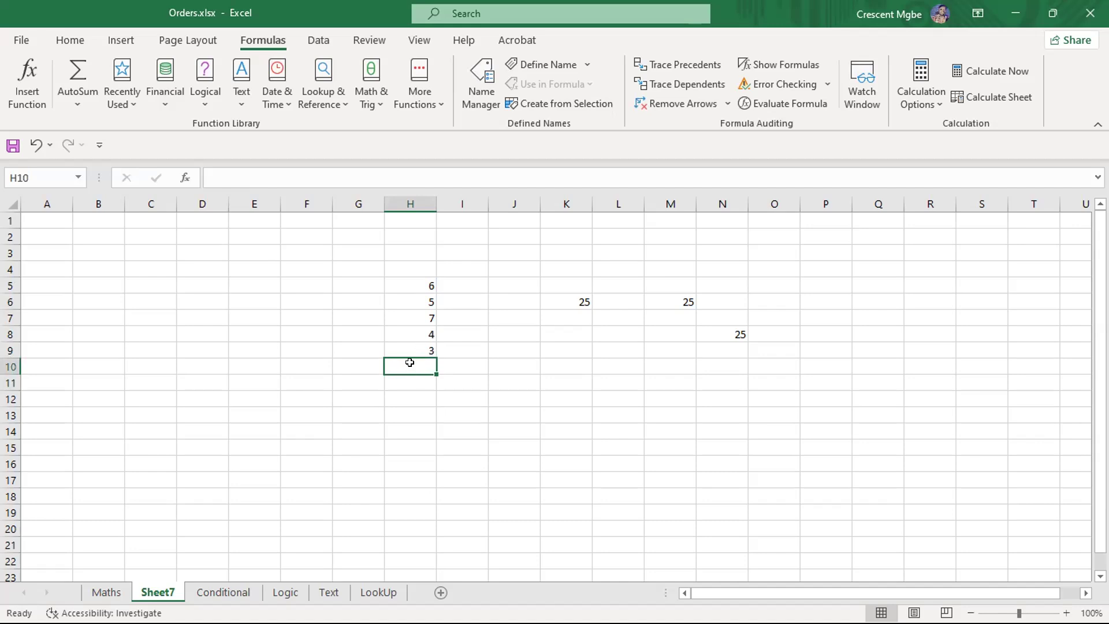
{"action": "left_click", "coordinate": [421, 286]}
{"action": "left_click", "coordinate": [424, 301]}
{"action": "left_click", "coordinate": [425, 317]}
{"action": "left_click", "coordinate": [424, 329]}
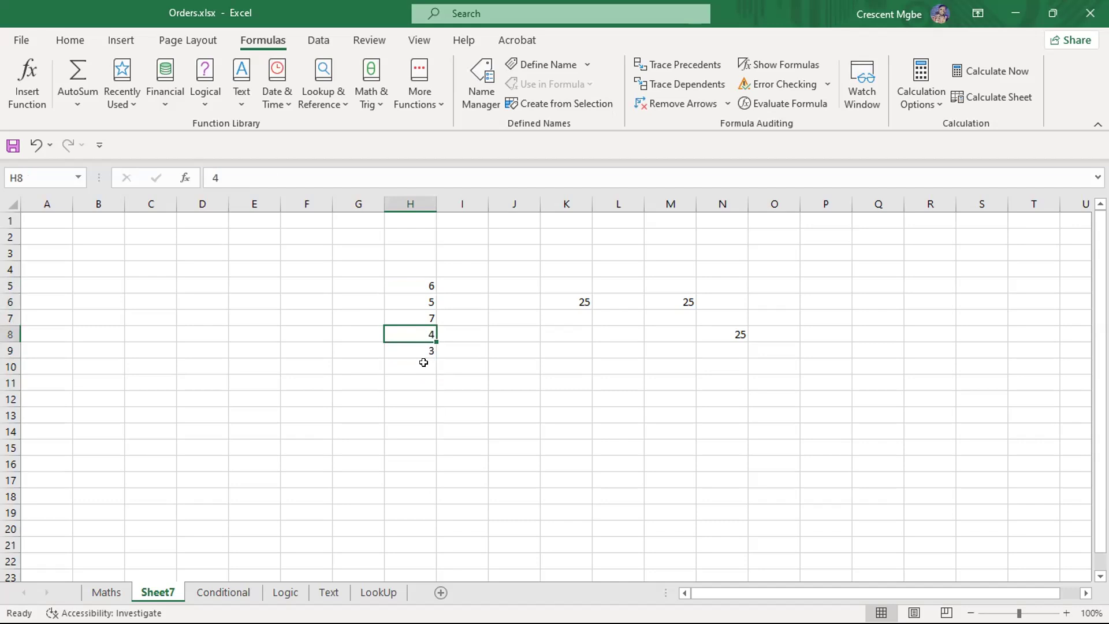
- Apply bold formatting to the empty cell H10 below the numbers
{"action": "left_click", "coordinate": [423, 364]}
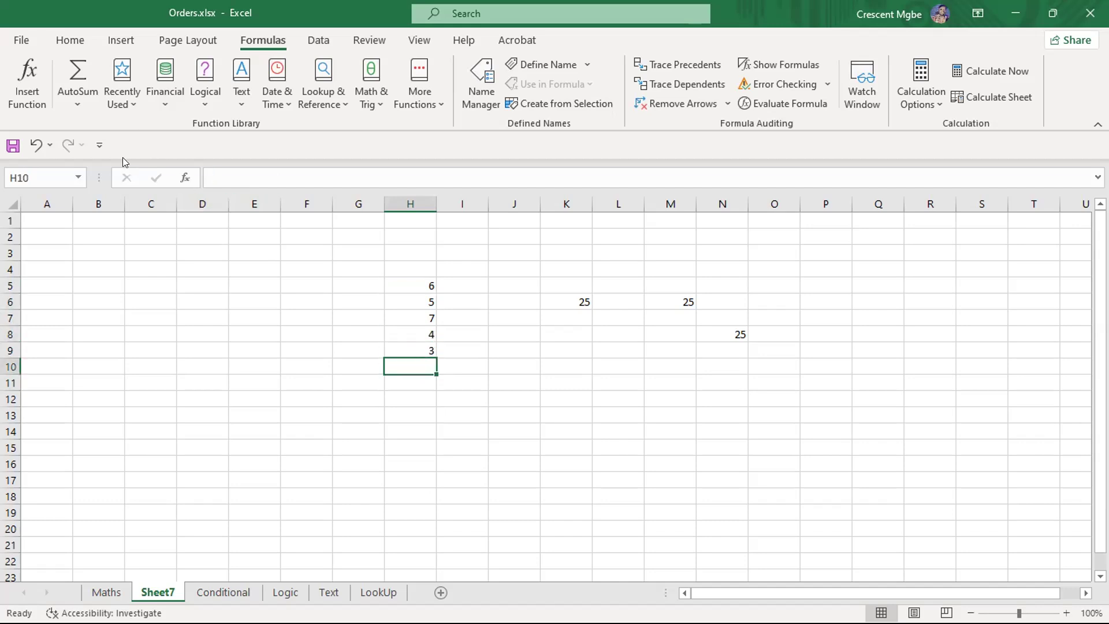
{"action": "left_click", "coordinate": [64, 41]}
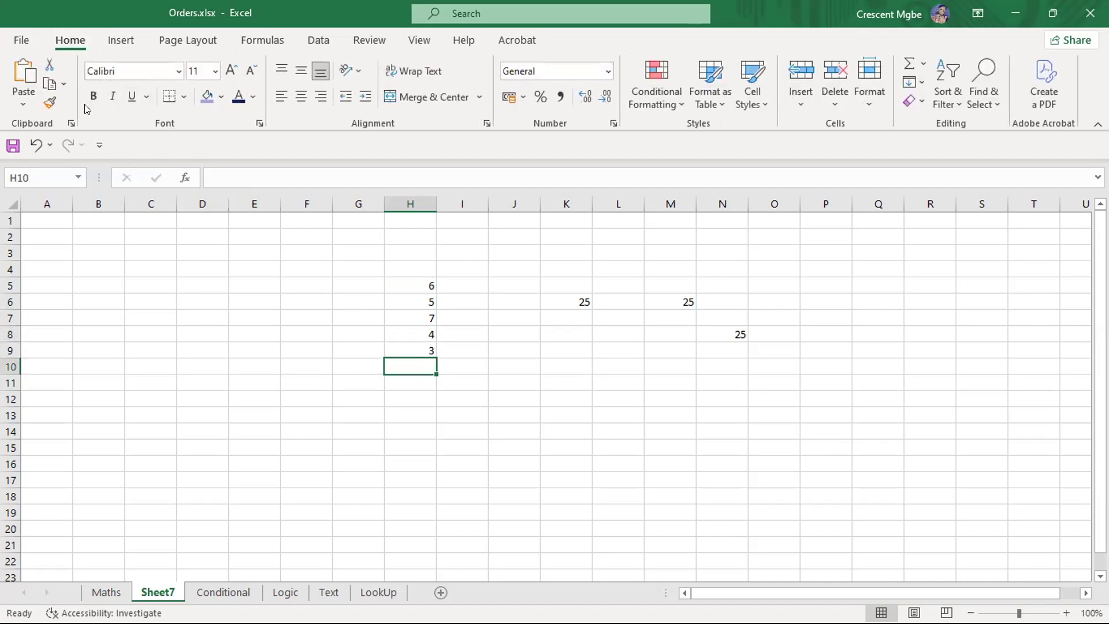
{"action": "left_click", "coordinate": [88, 97]}
- Total the range H5:H9 in the bold cell H10 with AutoSum
{"action": "key", "text": "alt"}
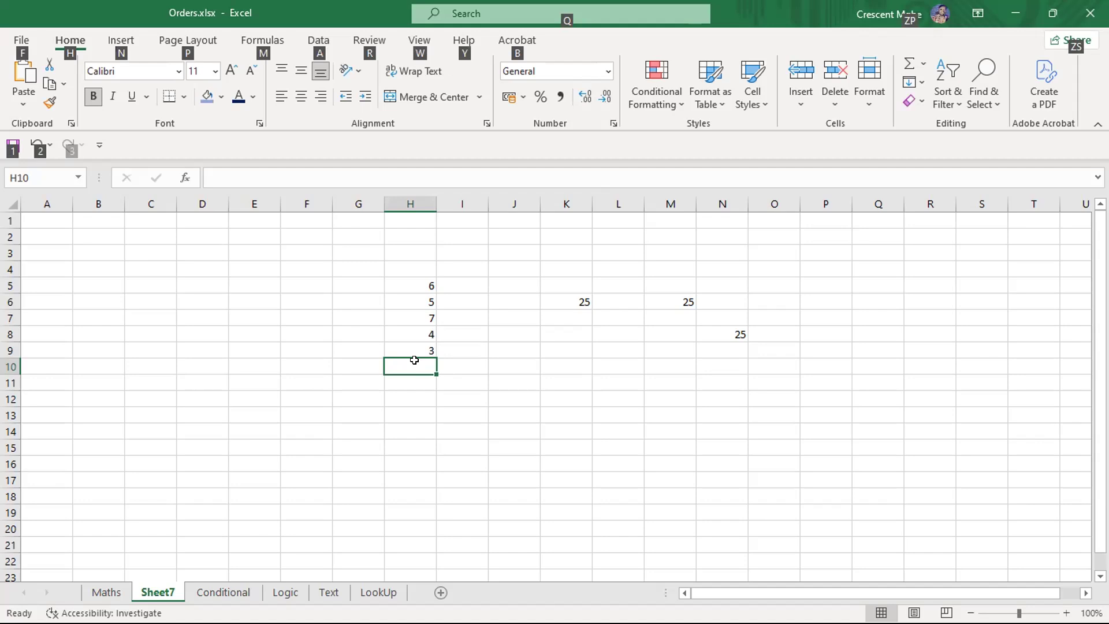
{"action": "key", "text": "alt+equal"}
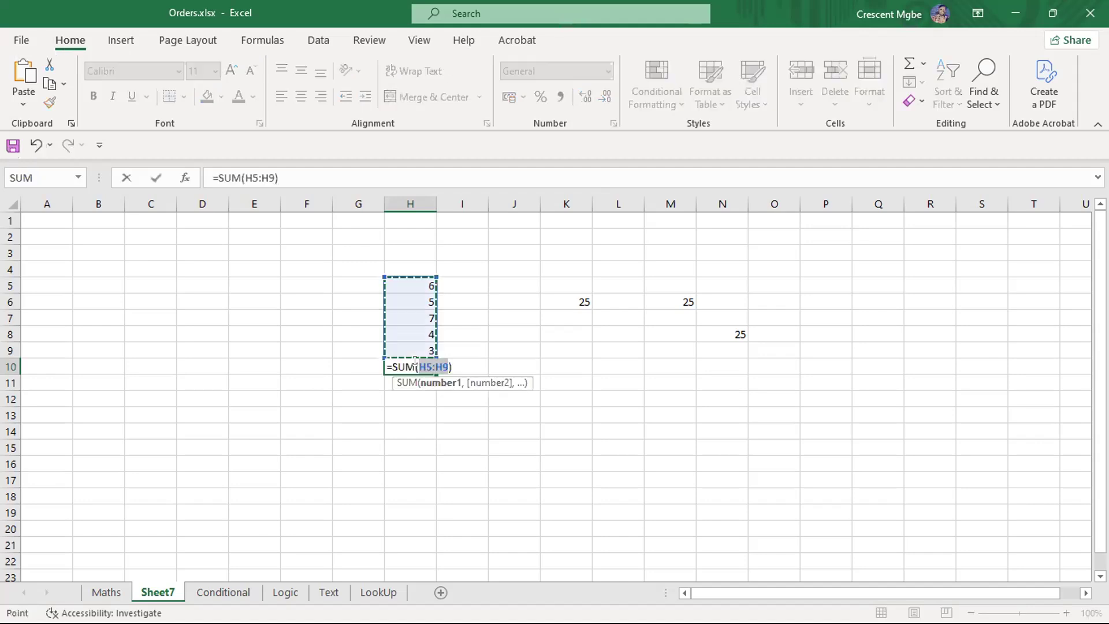
{"action": "key", "text": "Return"}
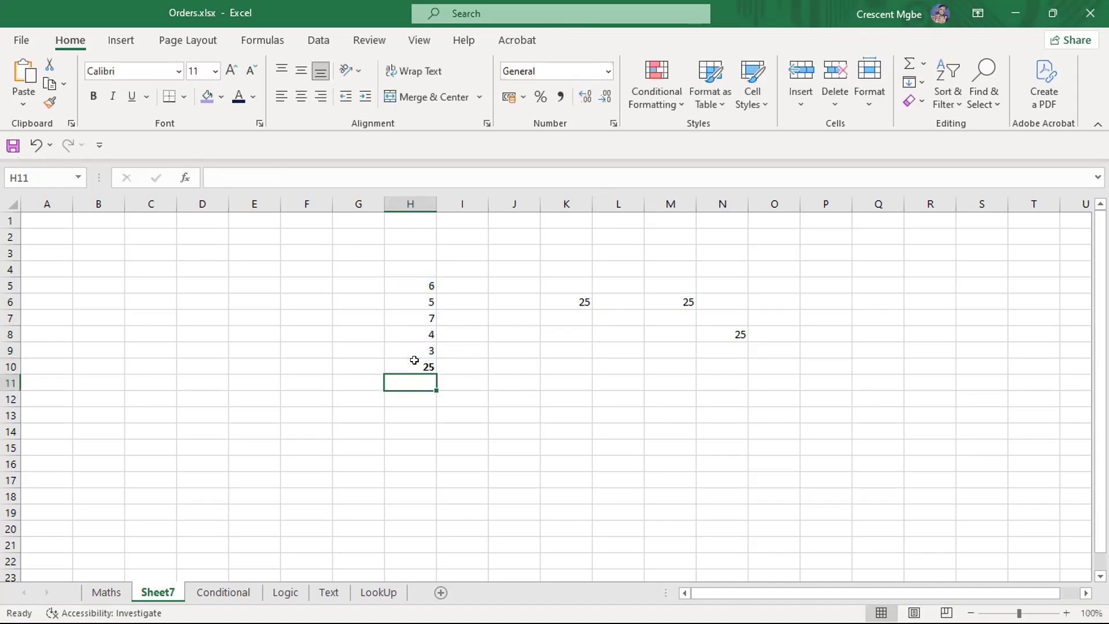
- Clear the bold total from cell H10
{"action": "left_click", "coordinate": [570, 442]}
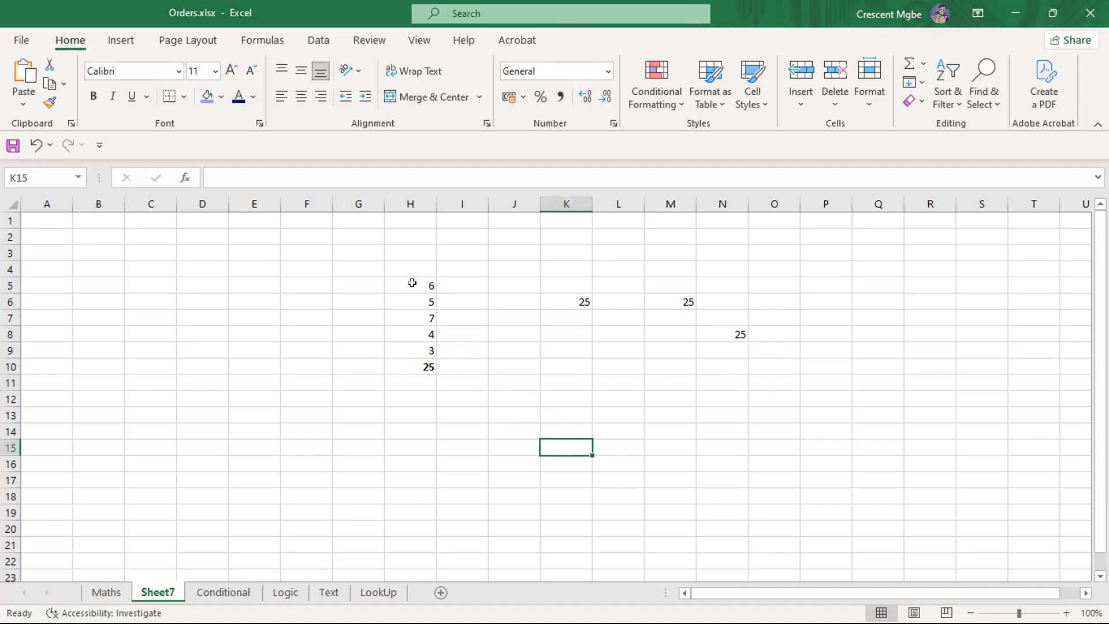
{"action": "left_click", "coordinate": [401, 359]}
{"action": "key", "text": "Delete"}
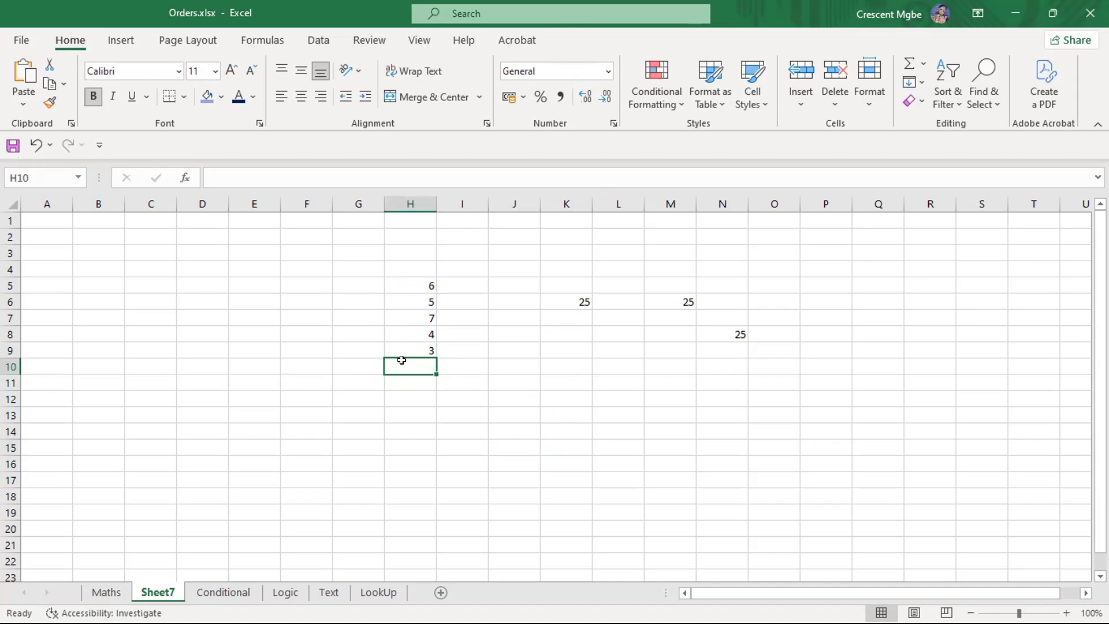
- Total the range H5:H9 in cell H10 again with the AutoSum shortcut command
{"action": "key", "text": "alt"}
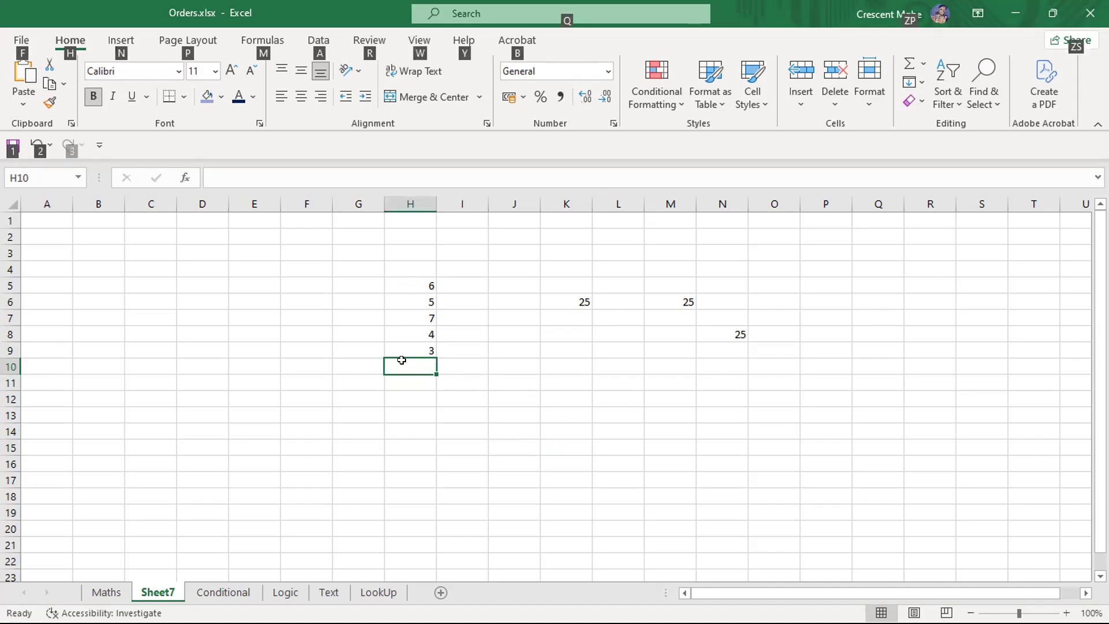
{"action": "key", "text": "alt+="}
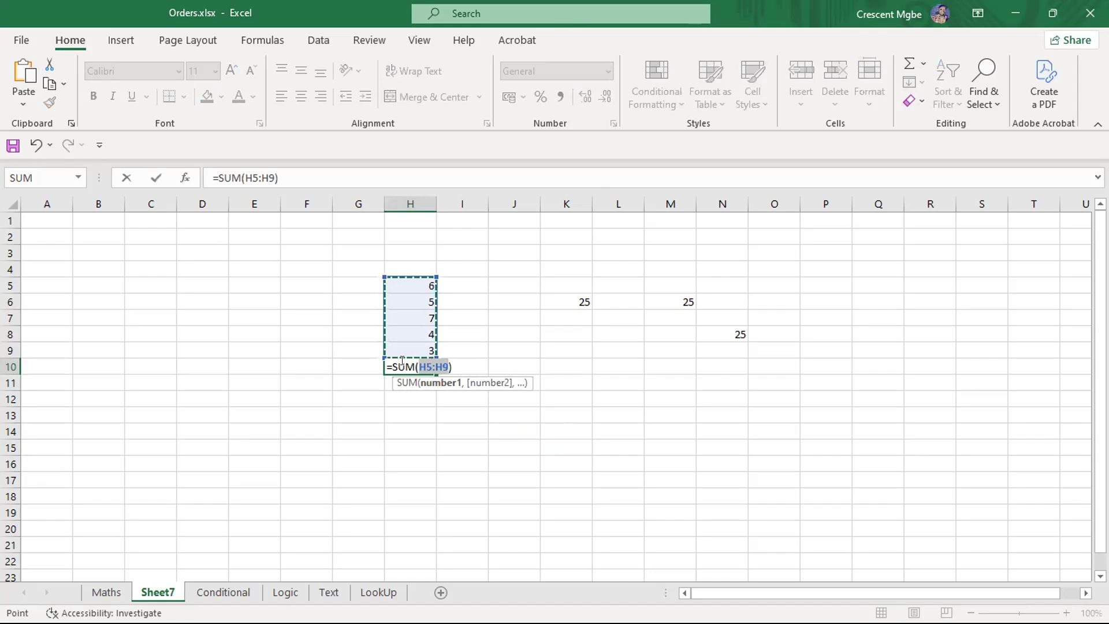
{"action": "key", "text": "Return"}
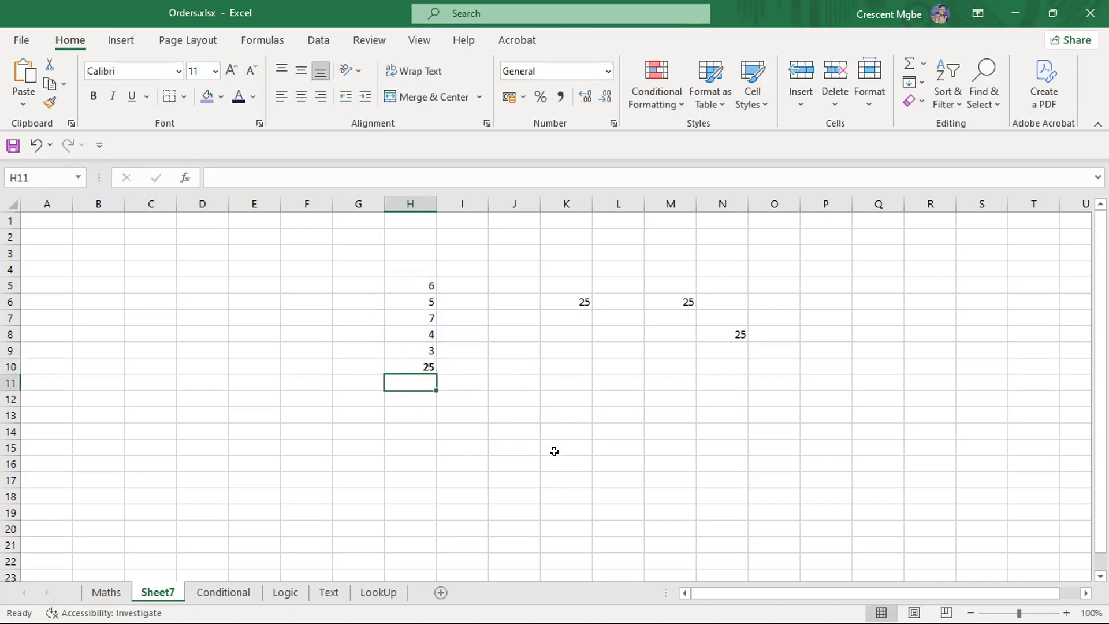
- Clear all practice numbers and totals from the range G3:P12 on Sheet7
{"action": "left_click", "coordinate": [375, 254]}
{"action": "left_click_drag", "start_coordinate": [413, 258], "coordinate": [800, 397]}
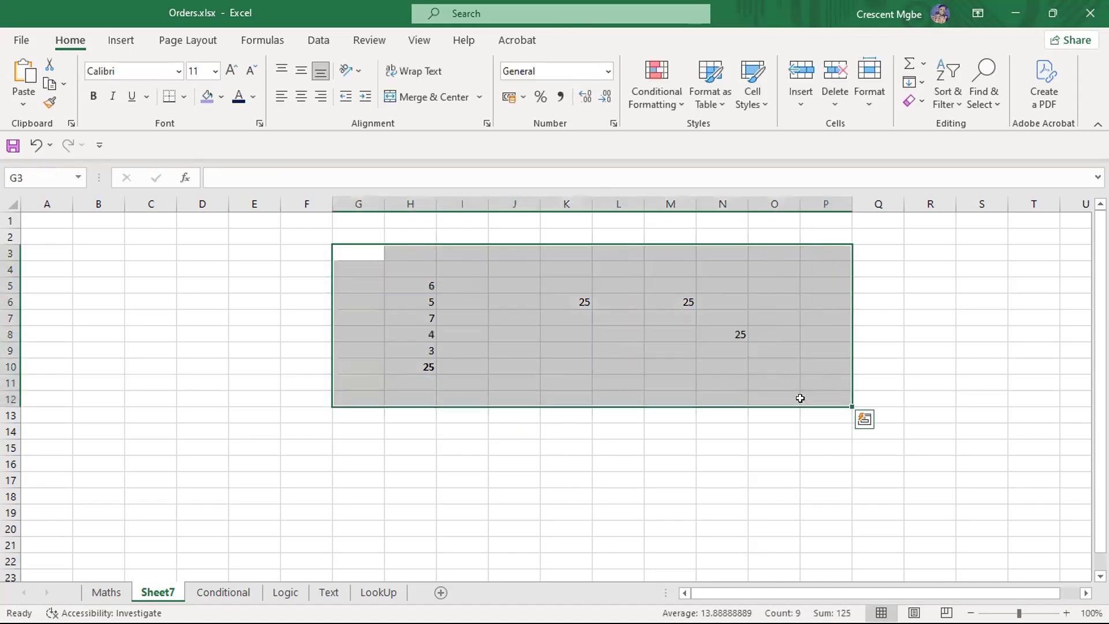
{"action": "key", "text": "Delete"}
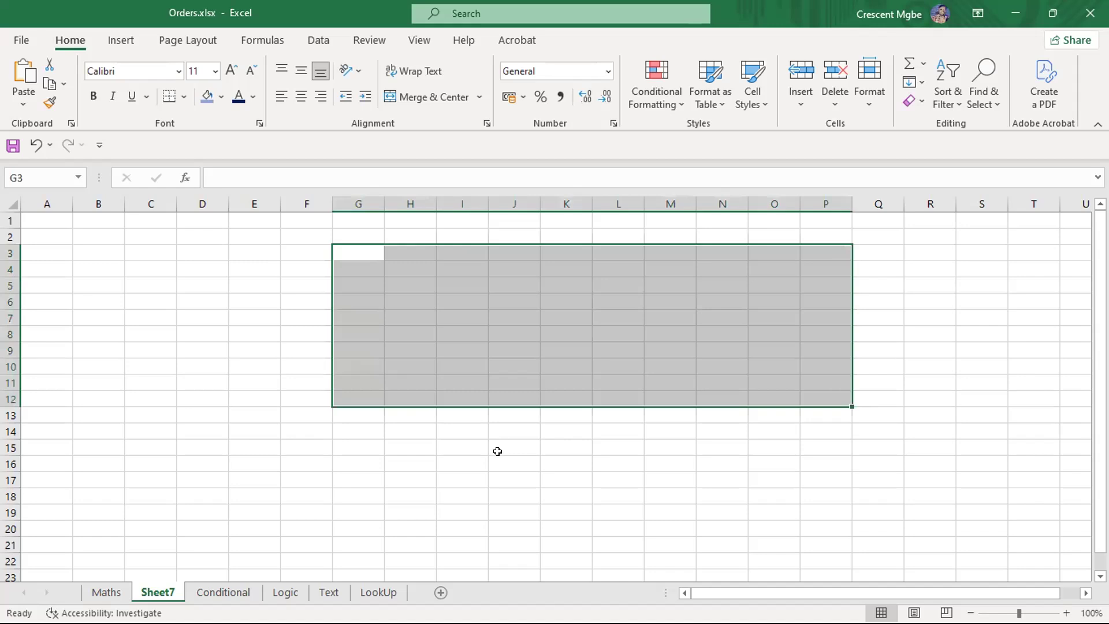
{"action": "left_click", "coordinate": [482, 384]}
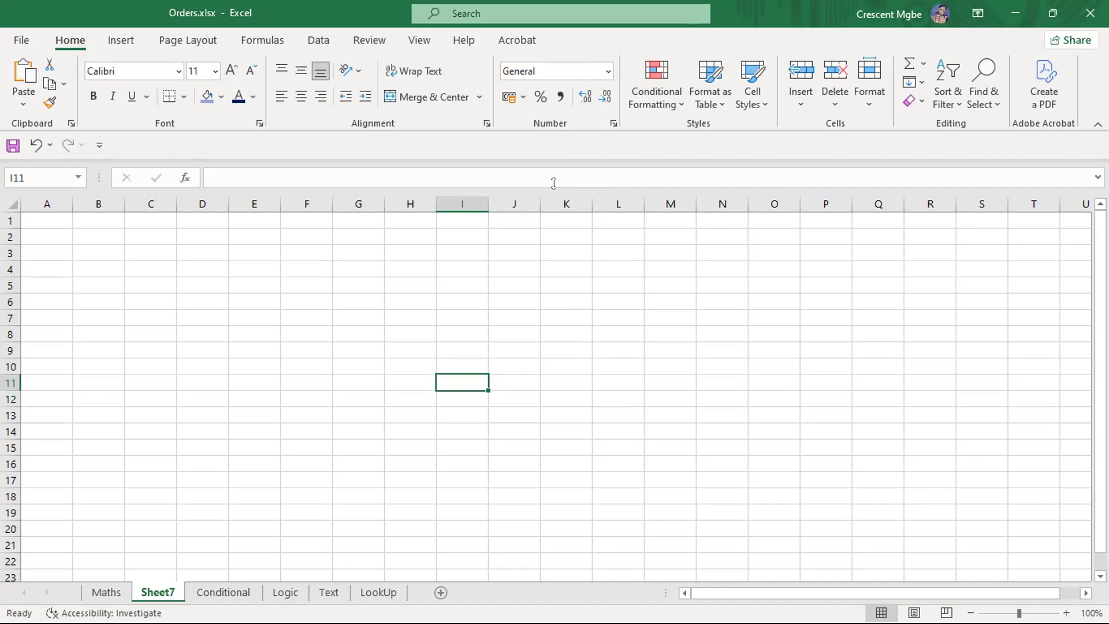
- Switch to the running PowerPoint slide show of Intro to Data Analytics, showing the Anatomy slide on formulas and functions
{"action": "key", "text": "super+Tab"}
{"action": "left_click", "coordinate": [405, 351]}
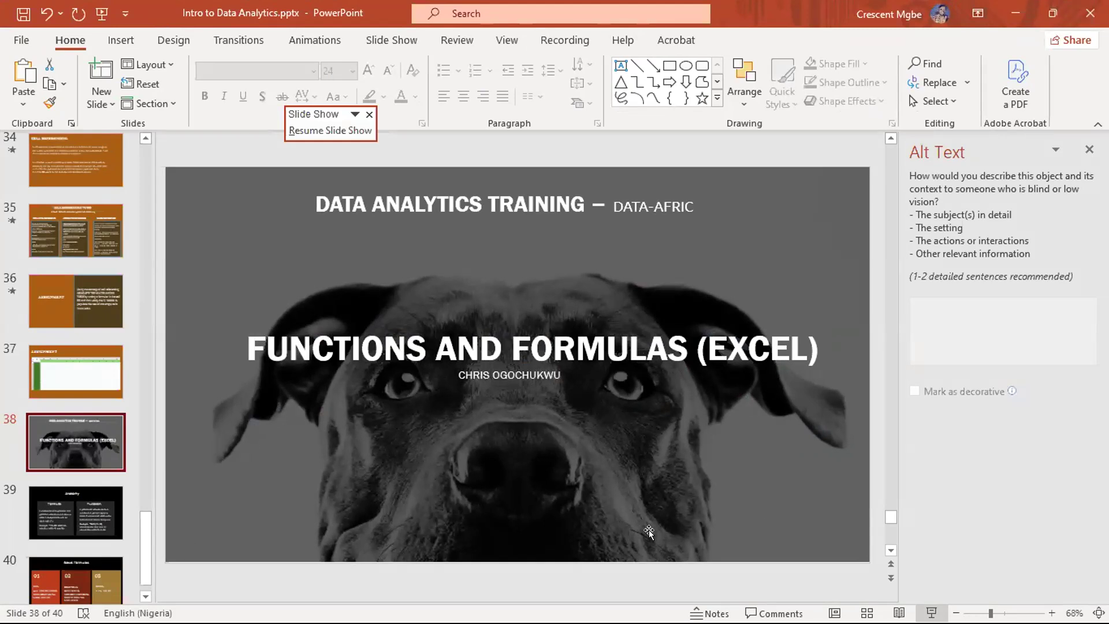
{"action": "key", "text": "super+Tab"}
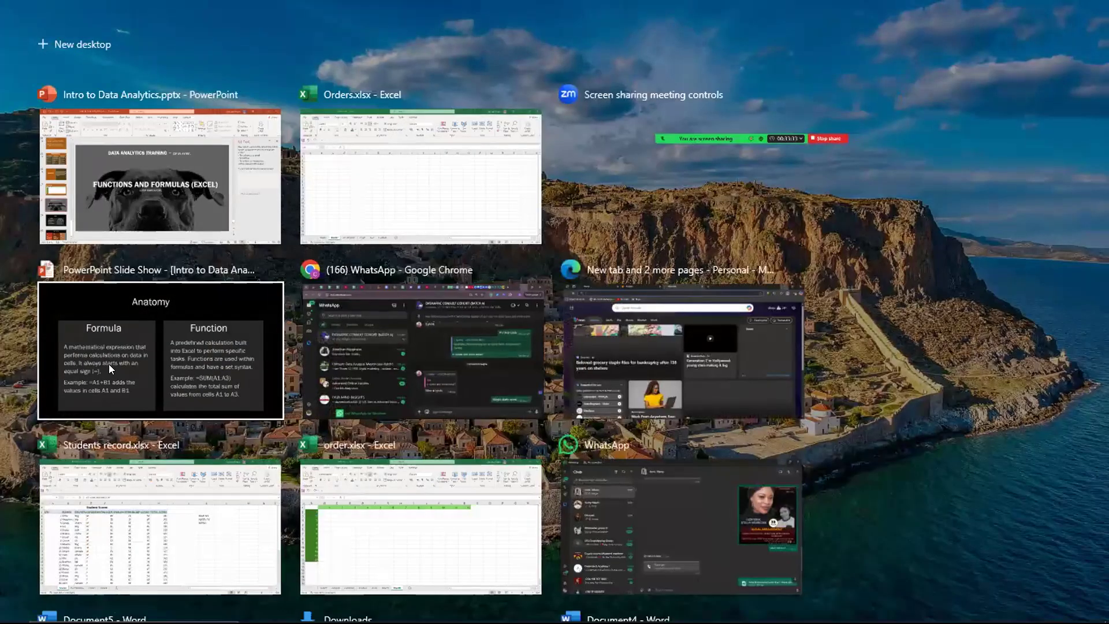
{"action": "left_click", "coordinate": [109, 364]}
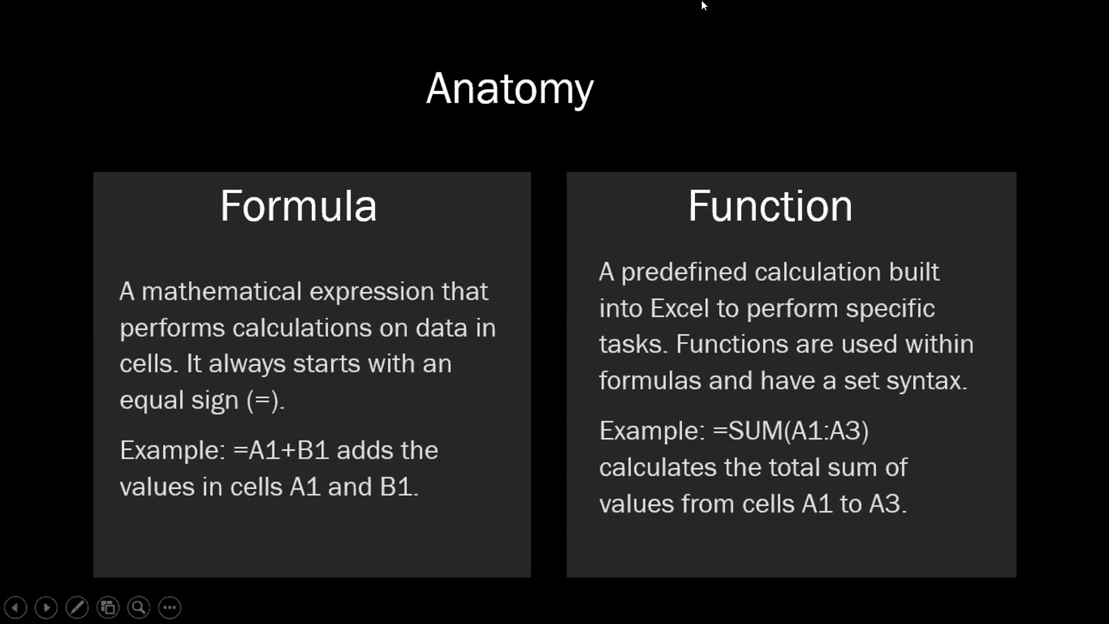
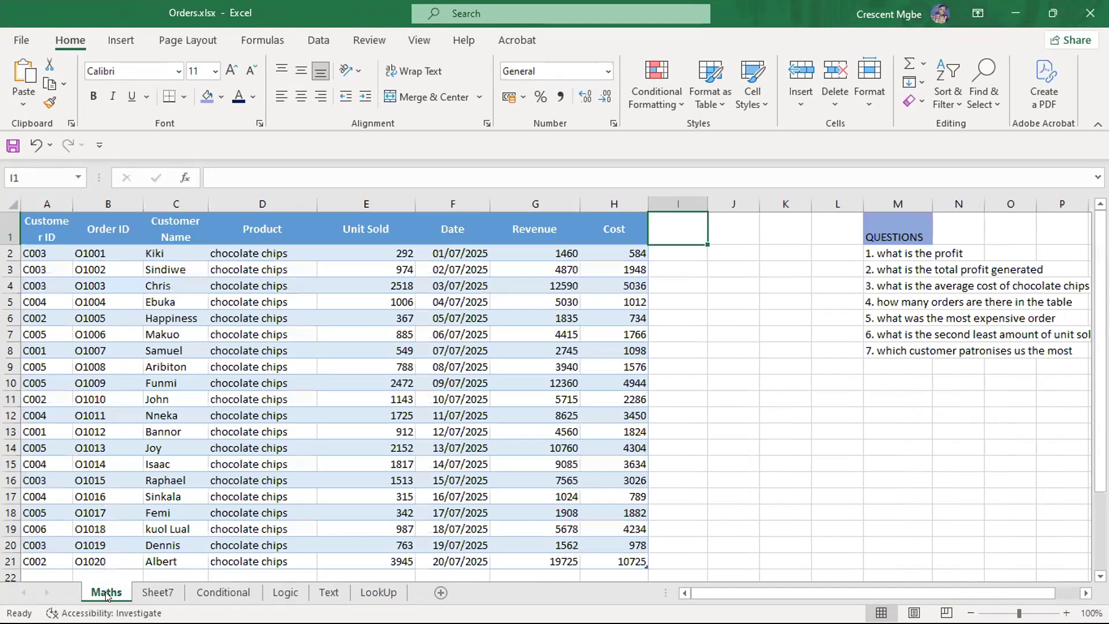
- Permanently delete the practice worksheet Sheet7 from the Orders.xlsx workbook in Excel
{"action": "scroll", "coordinate": [228, 347], "scroll_direction": "down", "scroll_amount": 2}
{"action": "scroll", "coordinate": [229, 347], "scroll_direction": "up", "scroll_amount": 2}
{"action": "left_click", "coordinate": [157, 592]}
{"action": "right_click", "coordinate": [158, 591]}
{"action": "left_click", "coordinate": [200, 399]}
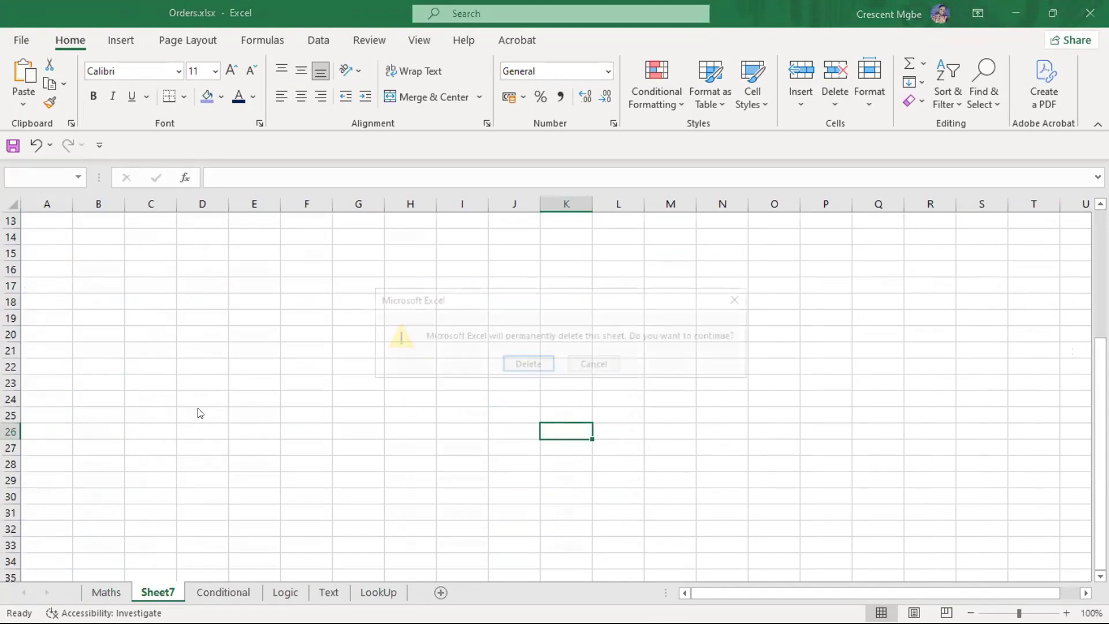
{"action": "left_click", "coordinate": [529, 364]}
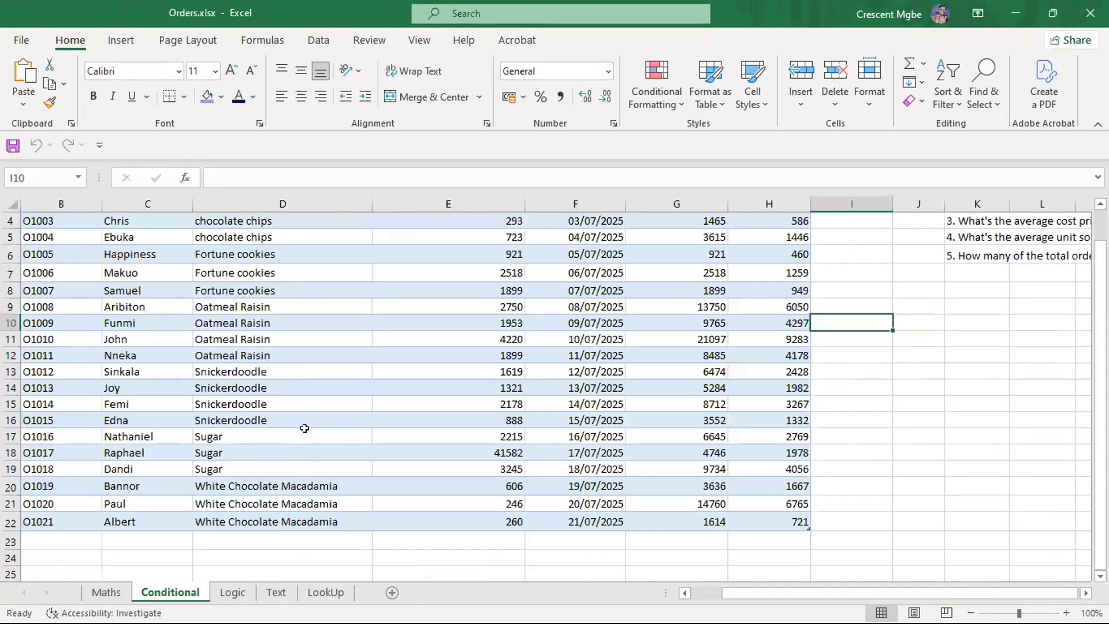
- Look through the Conditional, Logic, Text and LookUp worksheets, including the cookie price and cost table
{"action": "left_click", "coordinate": [119, 590]}
{"action": "left_click", "coordinate": [169, 592]}
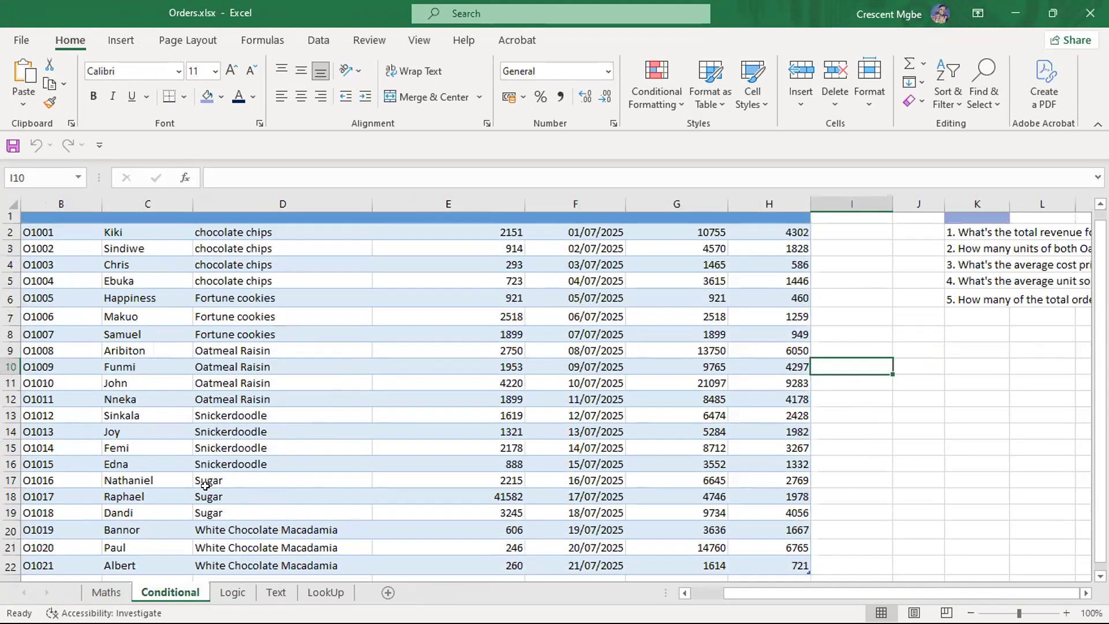
{"action": "scroll", "coordinate": [227, 427], "scroll_direction": "up", "scroll_amount": 1}
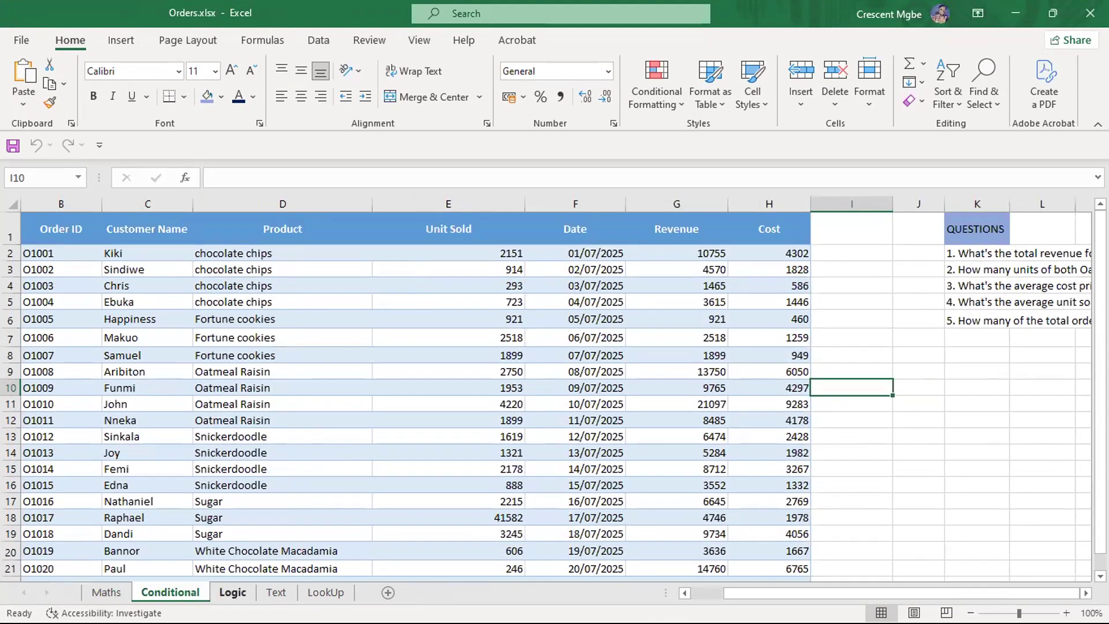
{"action": "left_click", "coordinate": [231, 591]}
{"action": "scroll", "coordinate": [316, 445], "scroll_direction": "down", "scroll_amount": 2}
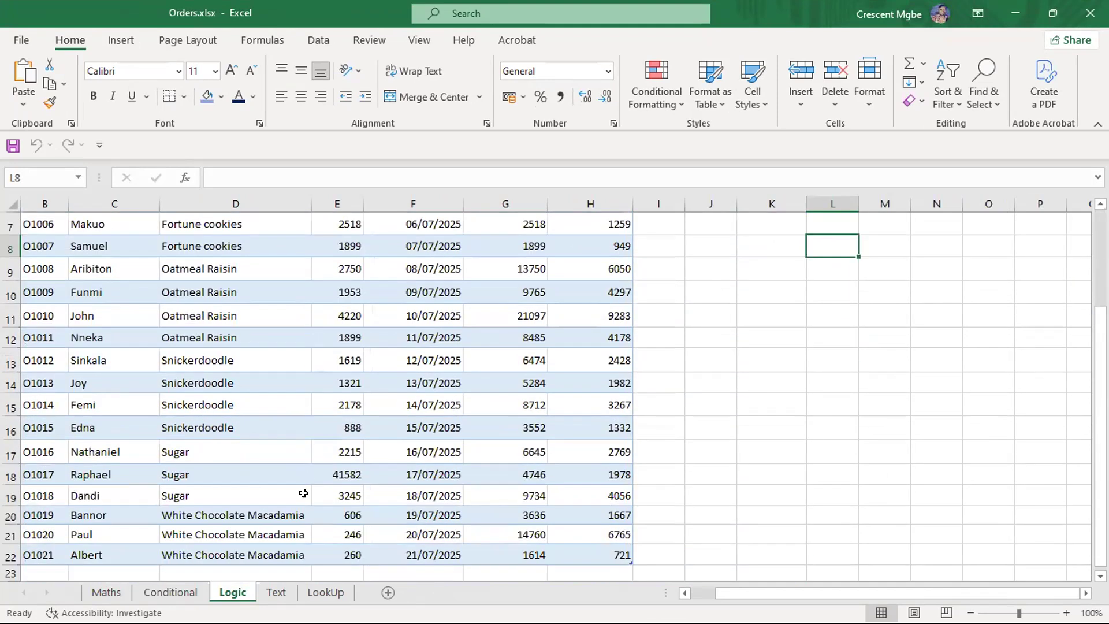
{"action": "left_click", "coordinate": [276, 592]}
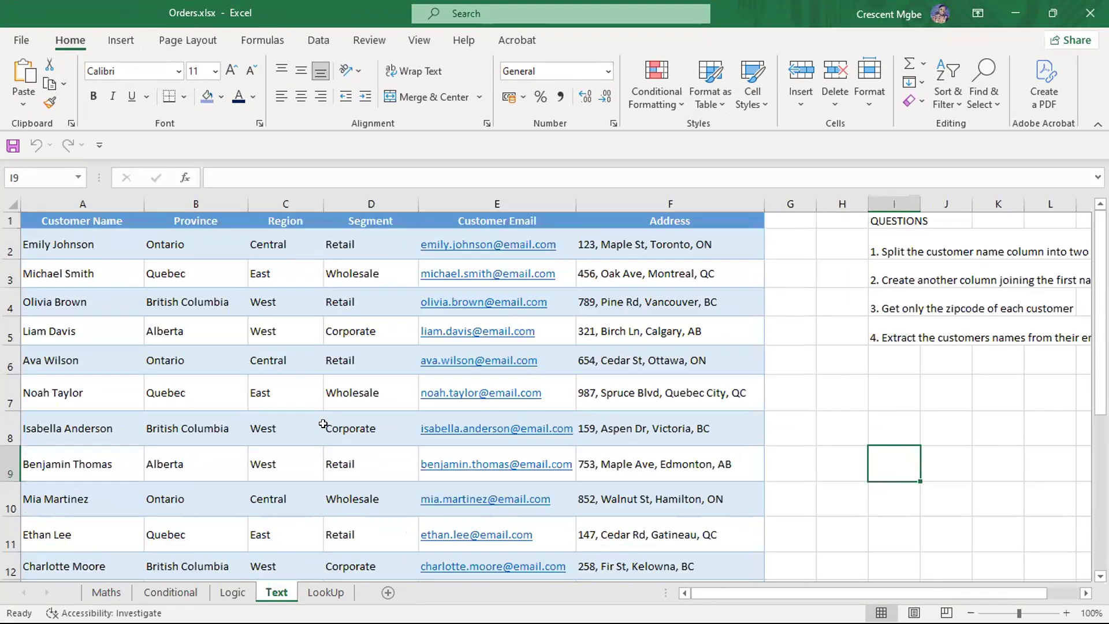
{"action": "left_click", "coordinate": [320, 595]}
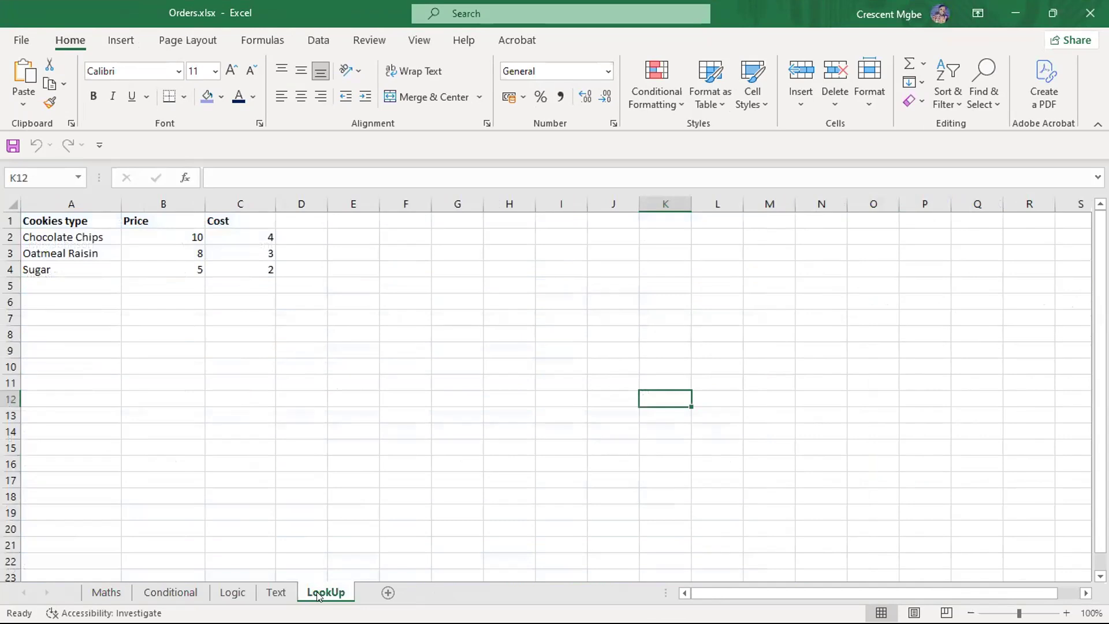
{"action": "left_click_drag", "start_coordinate": [57, 217], "coordinate": [307, 293]}
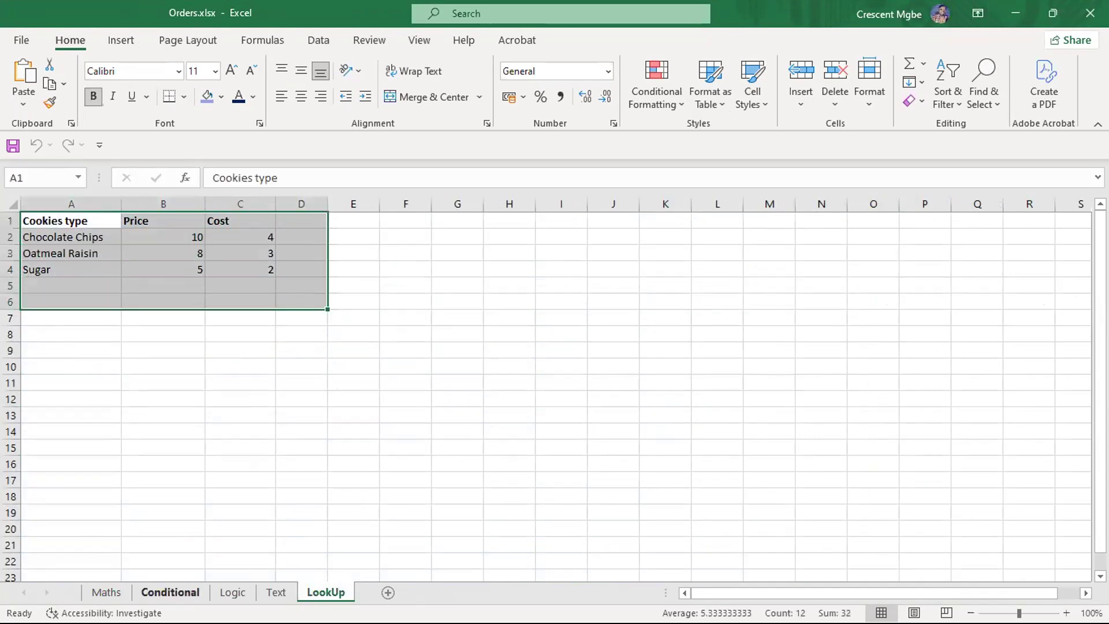
- On the Maths worksheet, widen the Customer ID column so its header fits on one line
{"action": "left_click", "coordinate": [107, 593]}
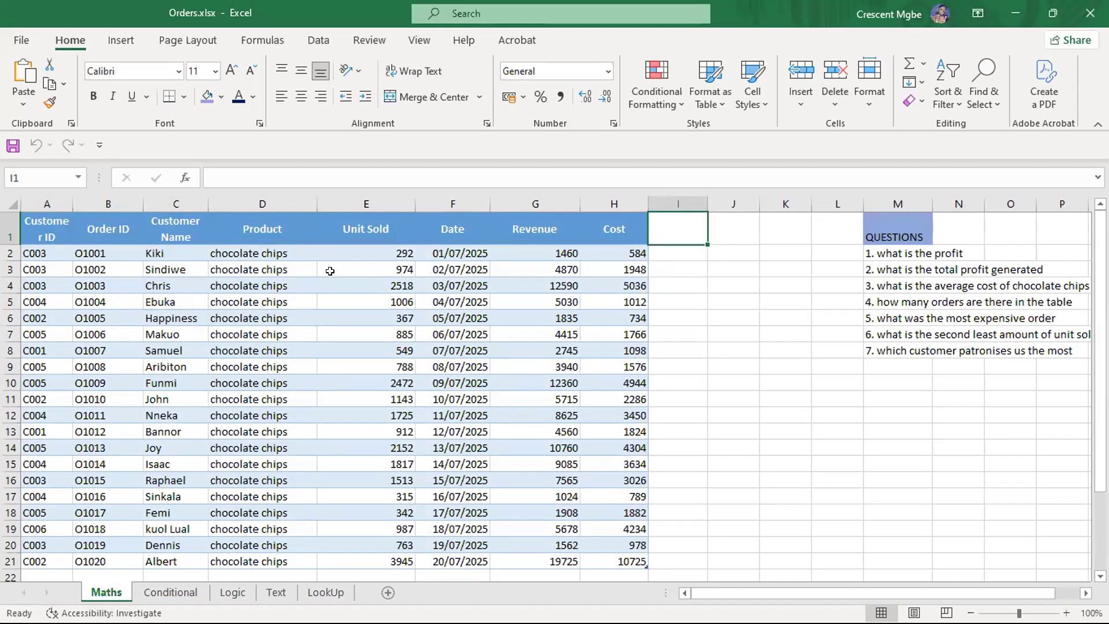
{"action": "scroll", "coordinate": [332, 263], "scroll_direction": "down", "scroll_amount": 3}
{"action": "scroll", "coordinate": [341, 266], "scroll_direction": "up", "scroll_amount": 3}
{"action": "scroll", "coordinate": [345, 267], "scroll_direction": "down", "scroll_amount": 3}
{"action": "scroll", "coordinate": [346, 267], "scroll_direction": "up", "scroll_amount": 3}
{"action": "left_click_drag", "start_coordinate": [71, 195], "coordinate": [100, 199]}
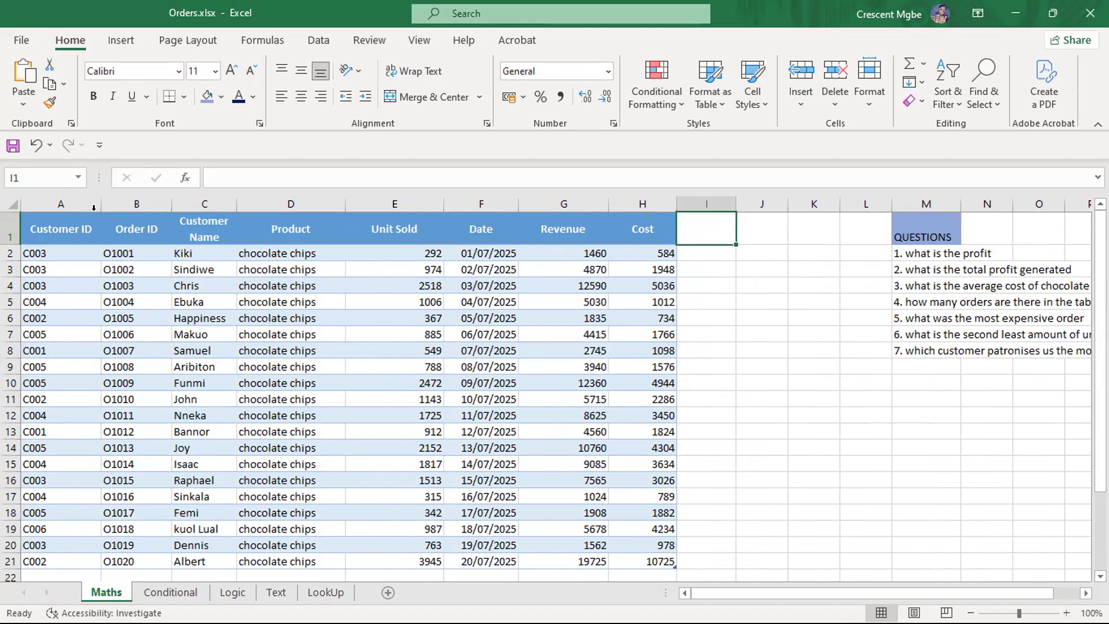
- Widen the Customer Name column so its header fits on one line
{"action": "scroll", "coordinate": [445, 335], "scroll_direction": "down", "scroll_amount": 4}
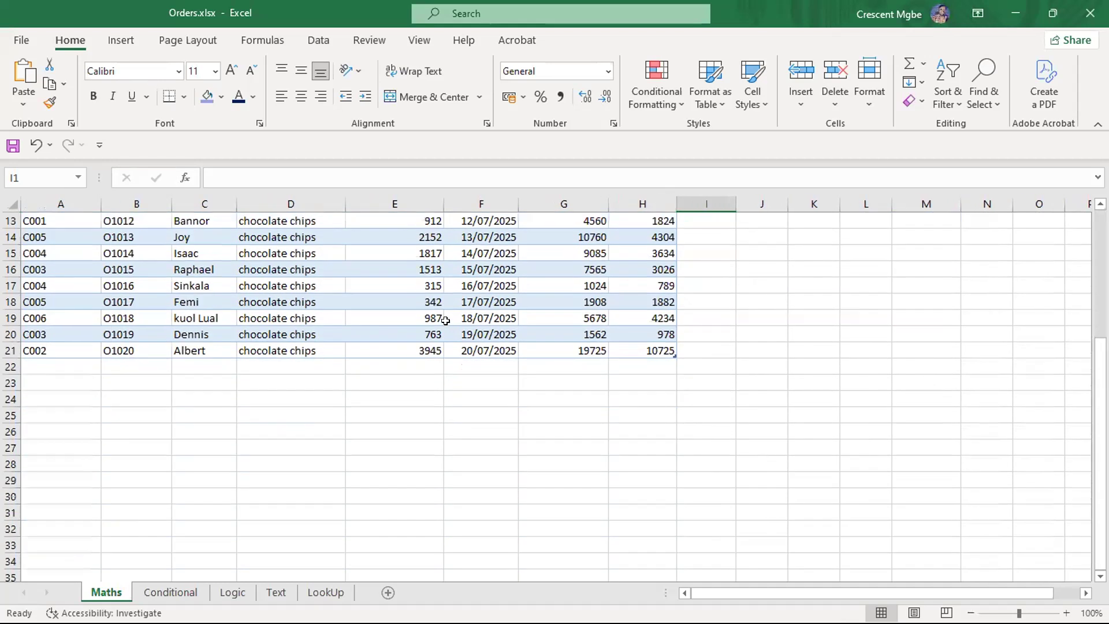
{"action": "scroll", "coordinate": [446, 321], "scroll_direction": "up", "scroll_amount": 4}
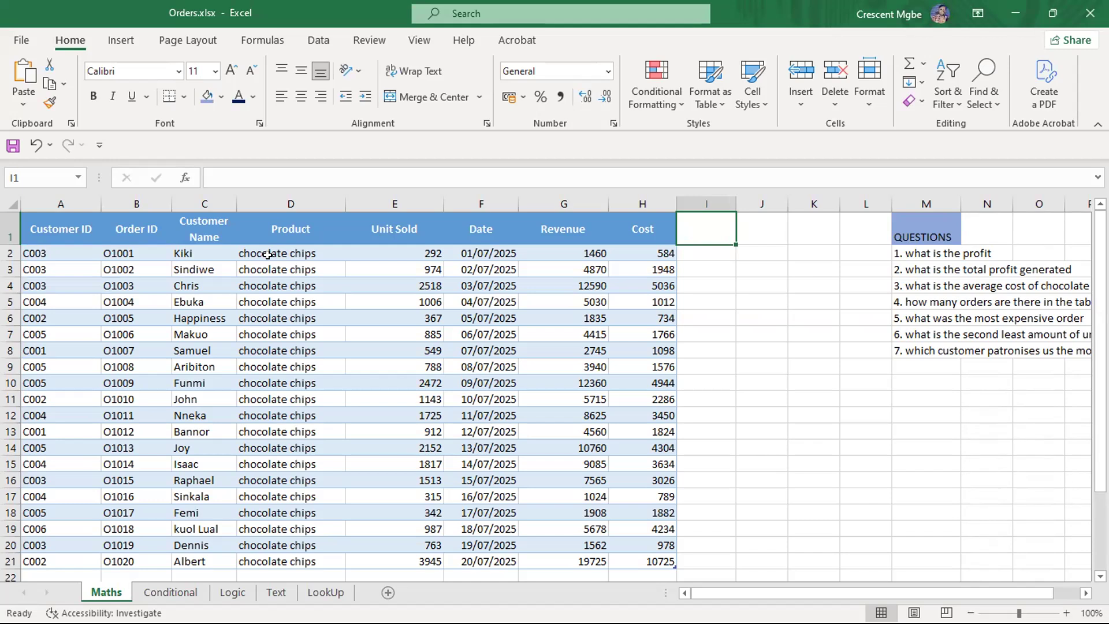
{"action": "left_click_drag", "start_coordinate": [237, 203], "coordinate": [289, 203]}
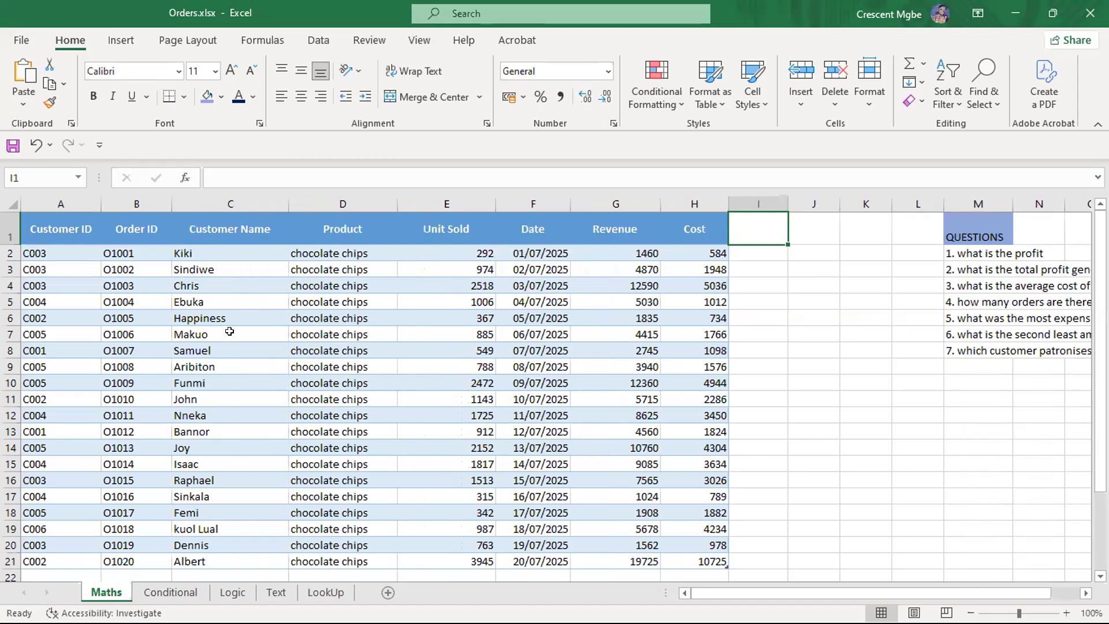
- Examine the Customer ID column of the orders table and compare its header with the Order ID header
{"action": "left_click", "coordinate": [47, 228]}
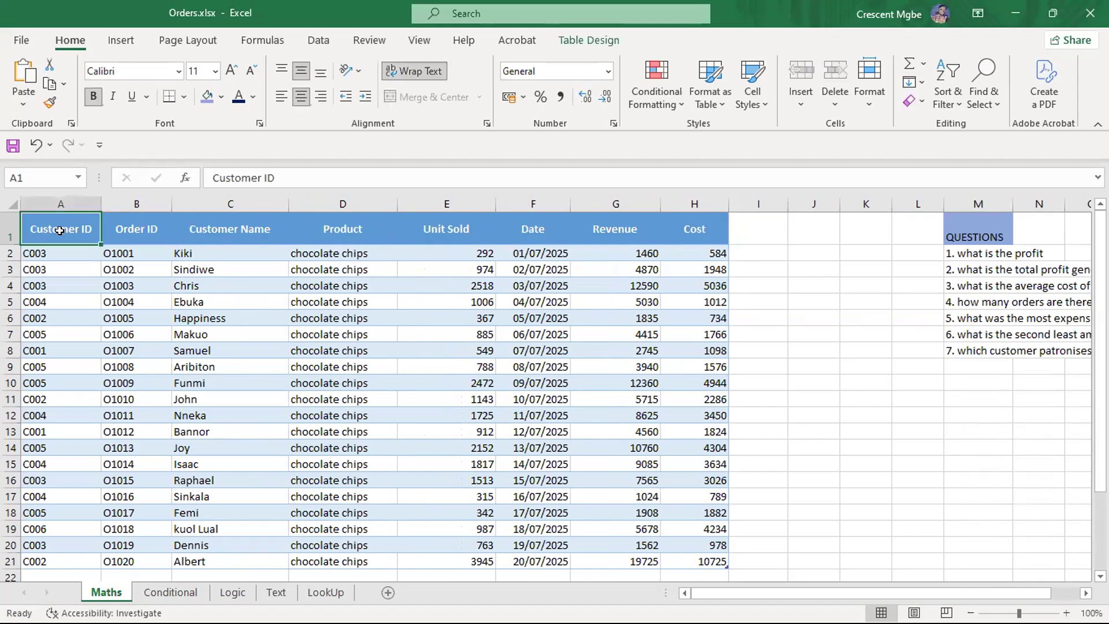
{"action": "left_click", "coordinate": [129, 226]}
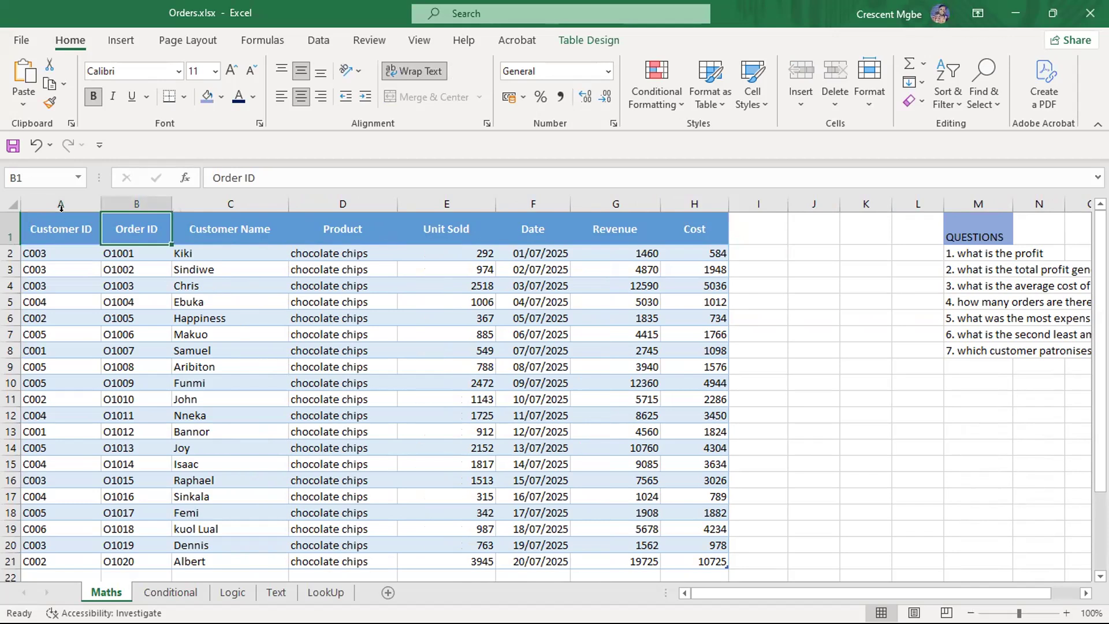
{"action": "left_click", "coordinate": [62, 227]}
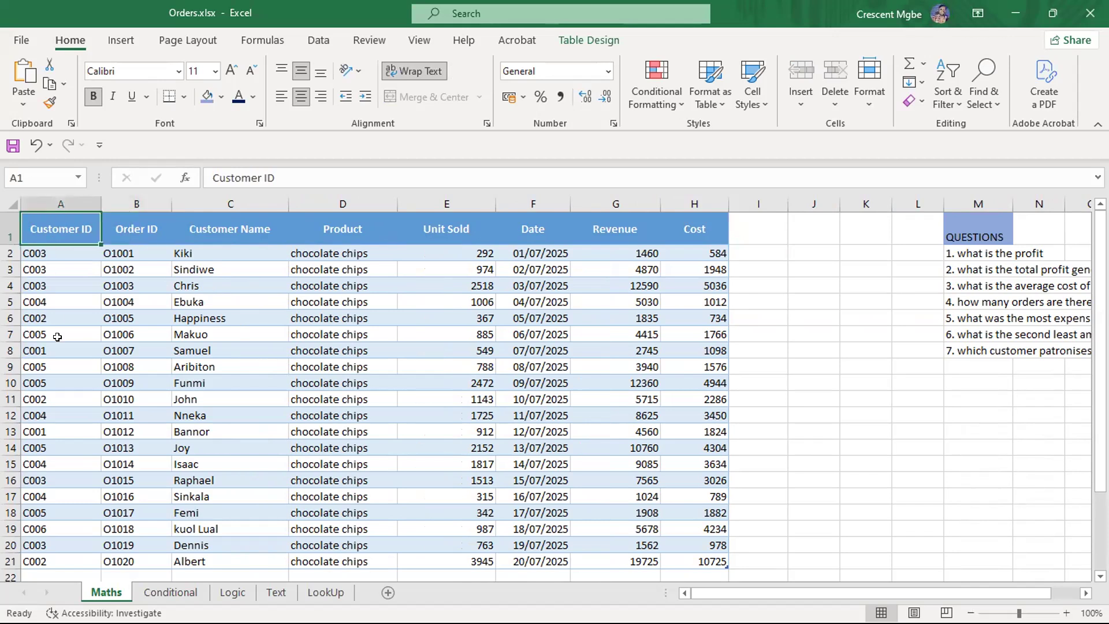
{"action": "scroll", "coordinate": [57, 420], "scroll_direction": "down", "scroll_amount": 3}
{"action": "scroll", "coordinate": [57, 421], "scroll_direction": "up", "scroll_amount": 3}
{"action": "scroll", "coordinate": [82, 283], "scroll_direction": "down", "scroll_amount": 4}
{"action": "scroll", "coordinate": [81, 284], "scroll_direction": "up", "scroll_amount": 4}
{"action": "left_click", "coordinate": [55, 252]}
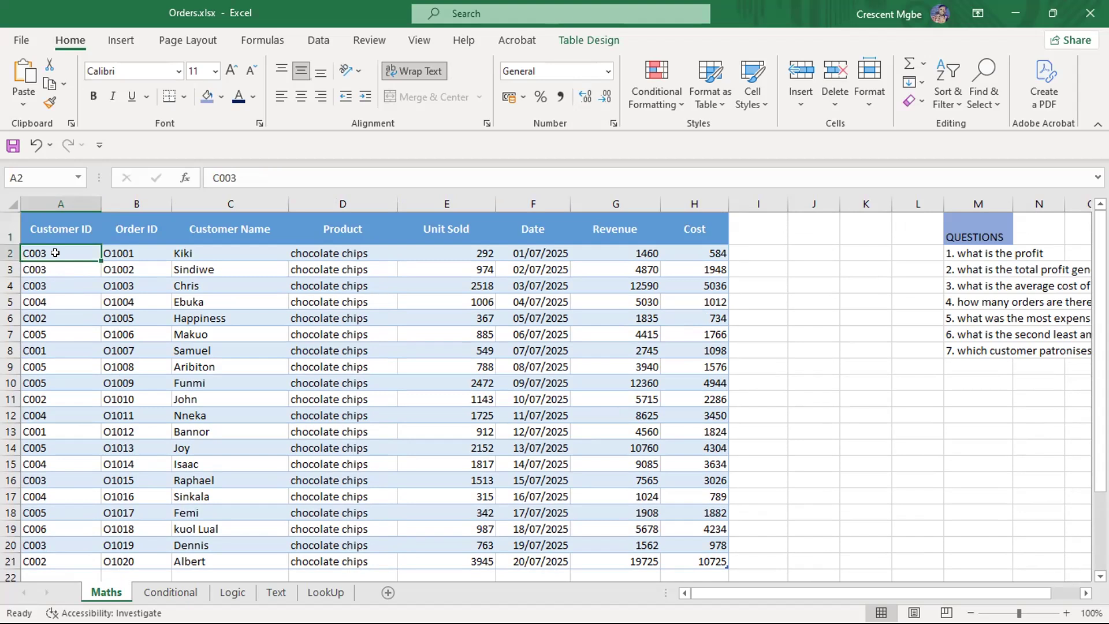
- Review the Order ID header and the full Customer Name column of the orders table
{"action": "left_click", "coordinate": [142, 220]}
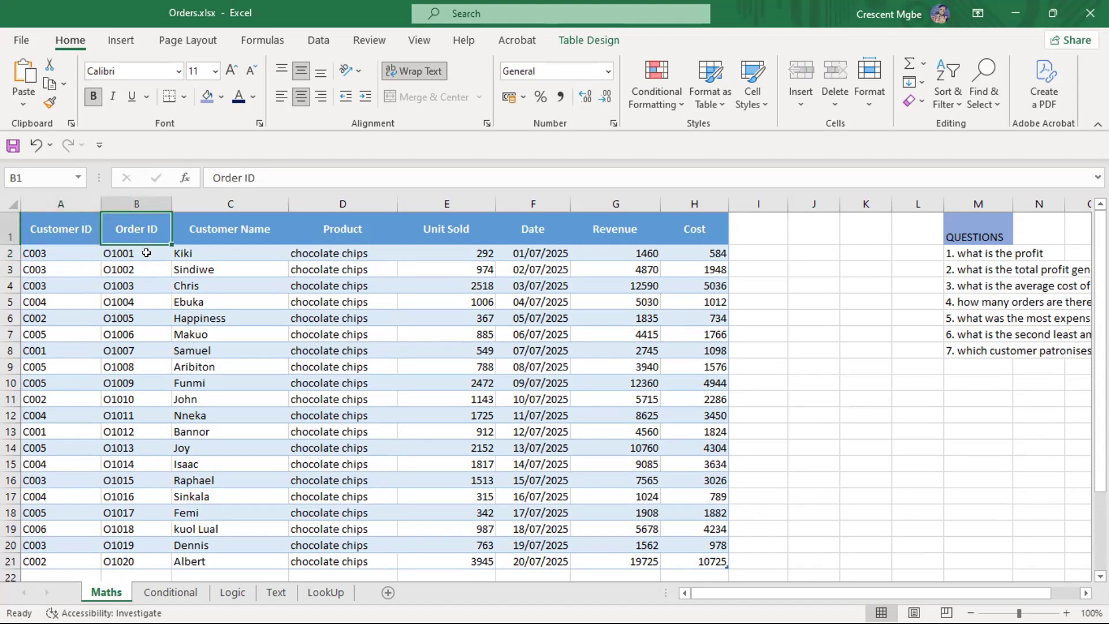
{"action": "left_click", "coordinate": [231, 205]}
{"action": "scroll", "coordinate": [228, 229], "scroll_direction": "down", "scroll_amount": 3}
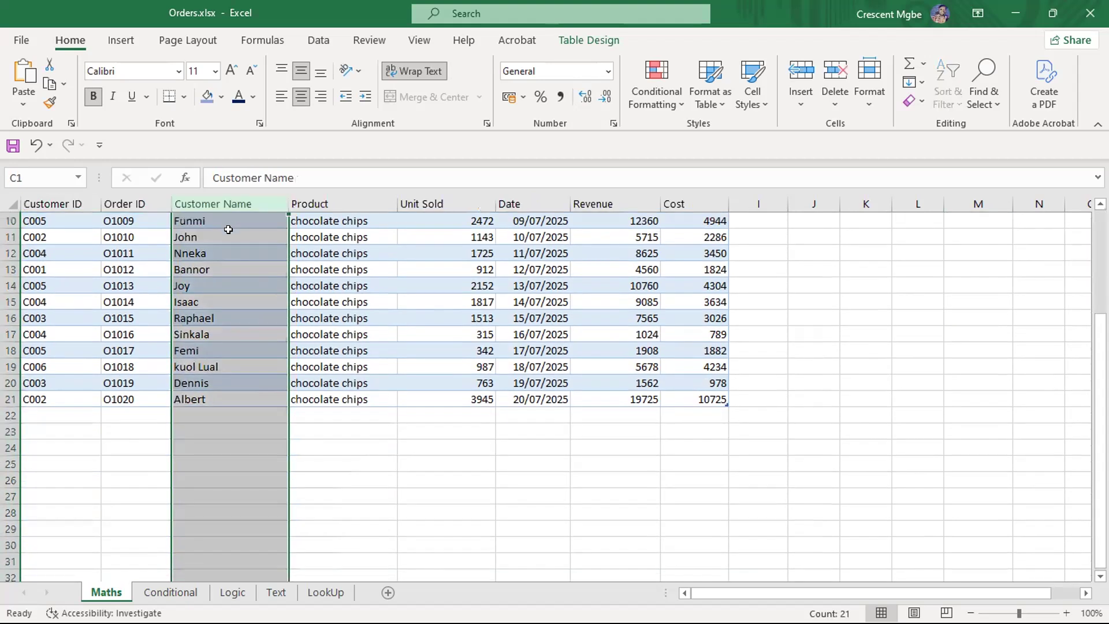
{"action": "scroll", "coordinate": [315, 296], "scroll_direction": "up", "scroll_amount": 3}
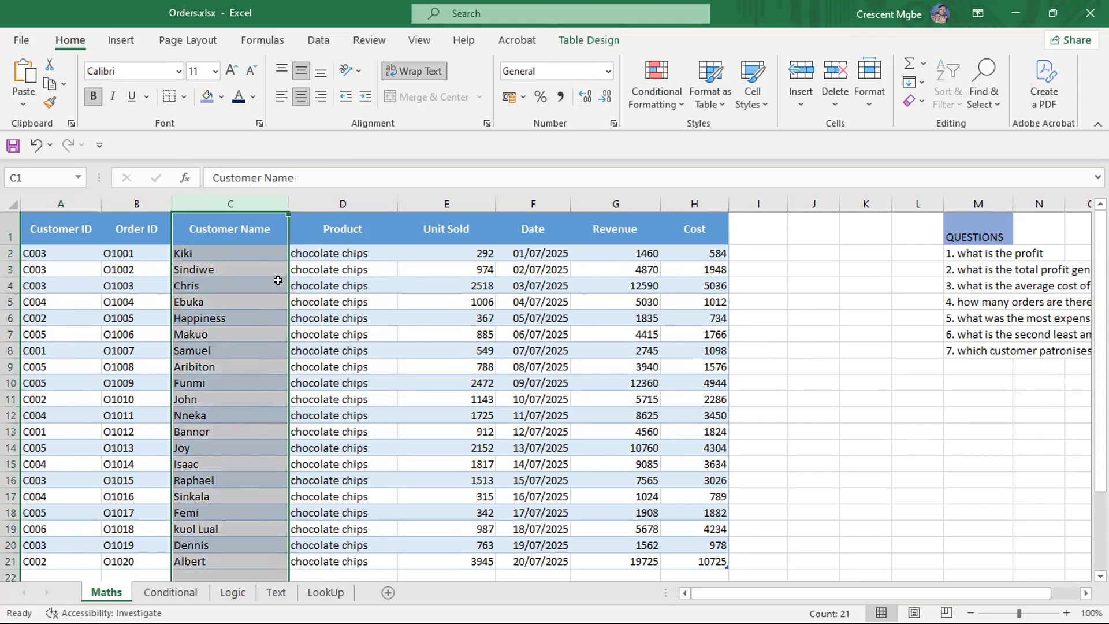
{"action": "left_click", "coordinate": [226, 251]}
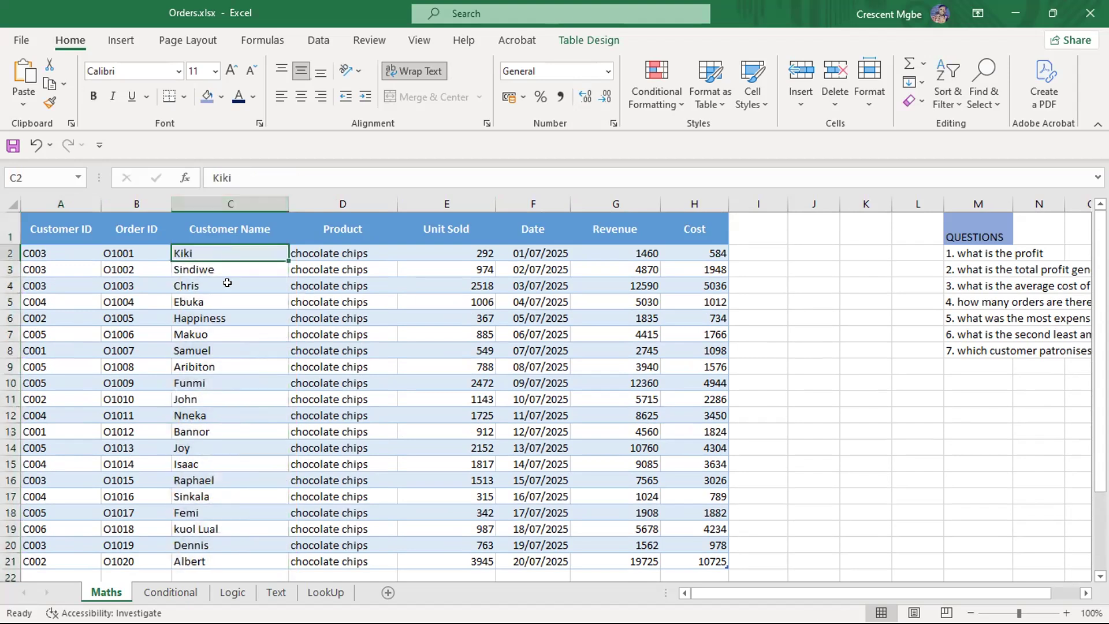
{"action": "scroll", "coordinate": [227, 282], "scroll_direction": "down", "scroll_amount": 2}
{"action": "scroll", "coordinate": [231, 362], "scroll_direction": "up", "scroll_amount": 2}
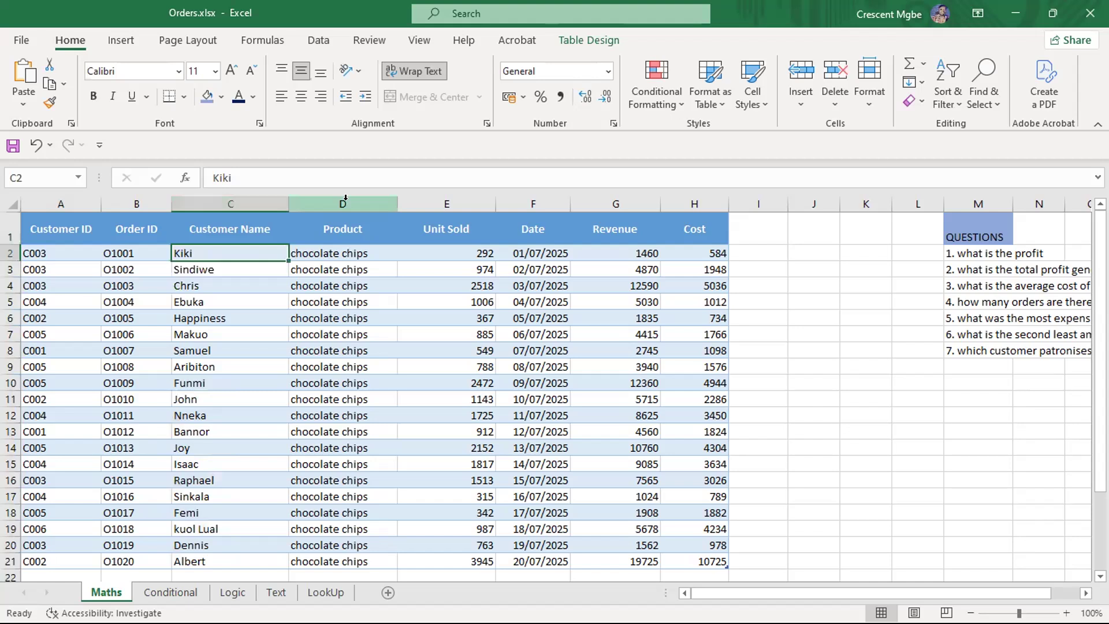
- Review the Product, Unit Sold and Date columns of the orders table
{"action": "left_click", "coordinate": [336, 279]}
{"action": "scroll", "coordinate": [336, 276], "scroll_direction": "down", "scroll_amount": 1}
{"action": "scroll", "coordinate": [336, 276], "scroll_direction": "up", "scroll_amount": 1}
{"action": "left_click", "coordinate": [451, 201]}
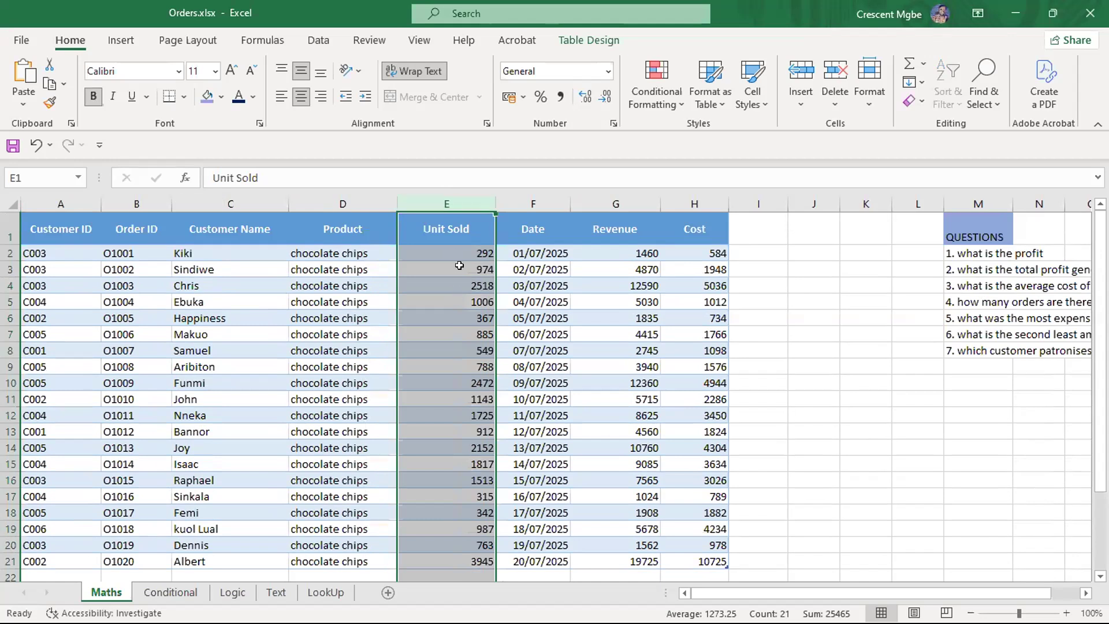
{"action": "left_click", "coordinate": [530, 194]}
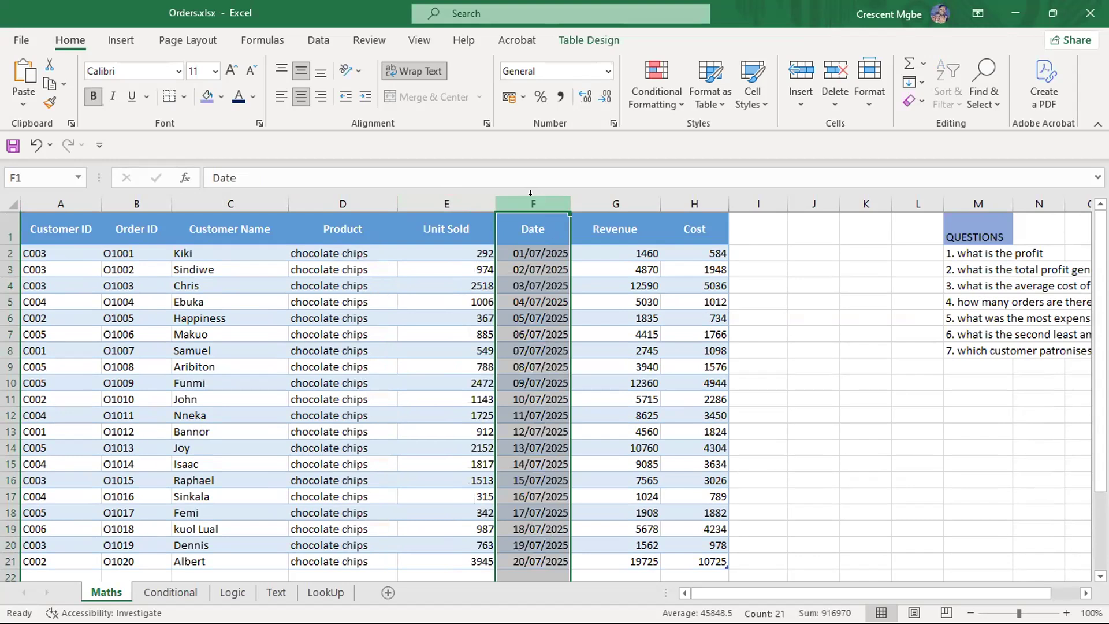
{"action": "scroll", "coordinate": [550, 305], "scroll_direction": "down", "scroll_amount": 2}
{"action": "scroll", "coordinate": [549, 305], "scroll_direction": "up", "scroll_amount": 2}
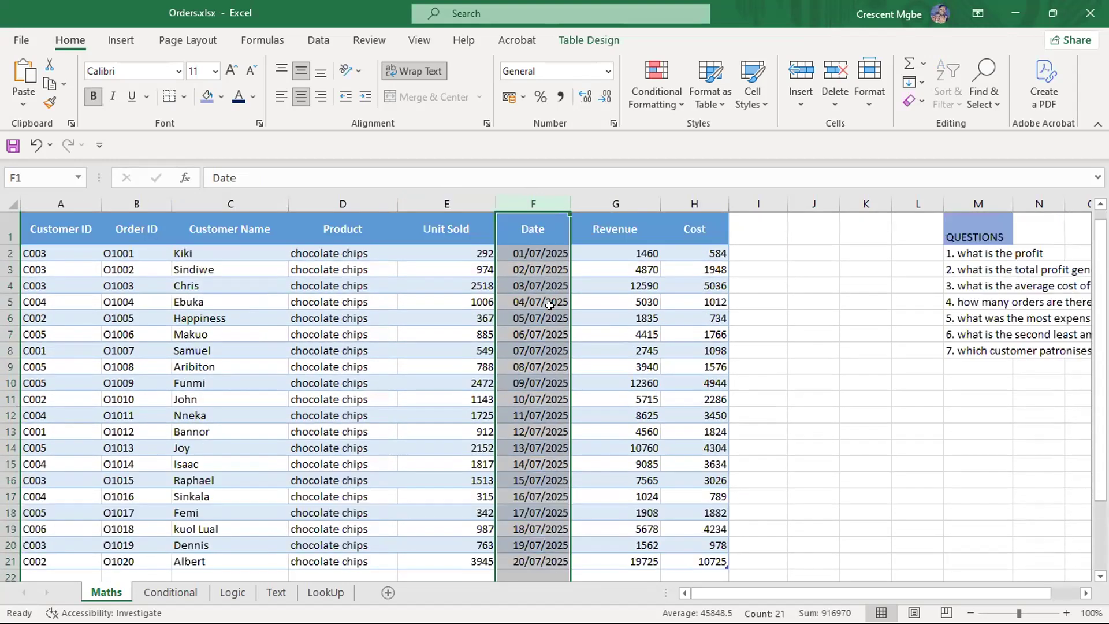
- Check the last dates in the Date column, then select the whole orders table to review its extent
{"action": "scroll", "coordinate": [544, 362], "scroll_direction": "down", "scroll_amount": 2}
{"action": "left_click", "coordinate": [531, 433]}
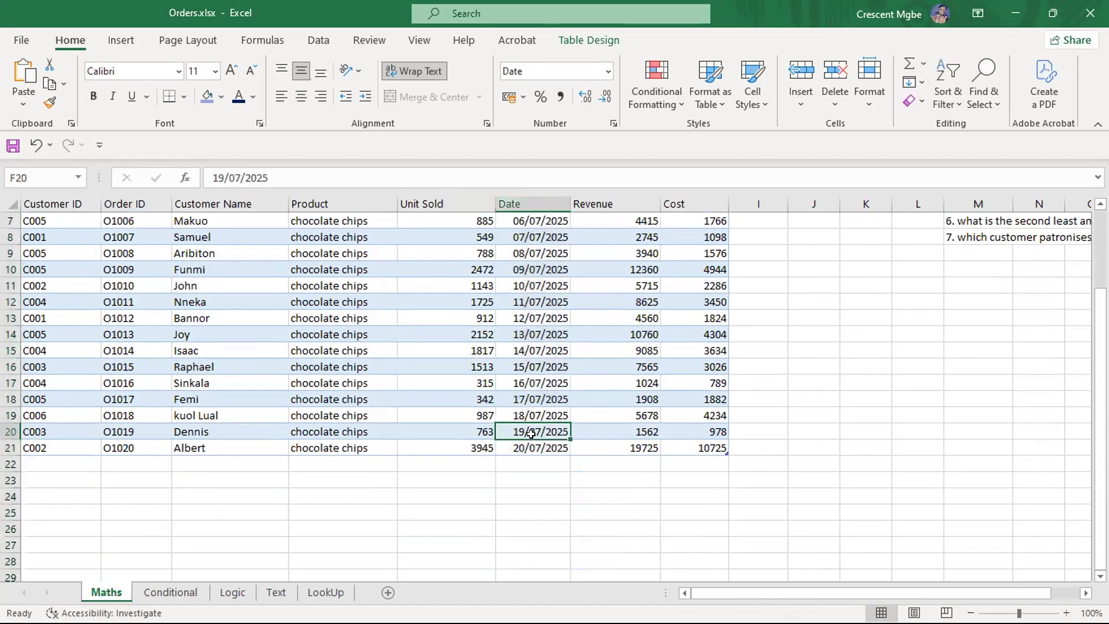
{"action": "left_click", "coordinate": [526, 449]}
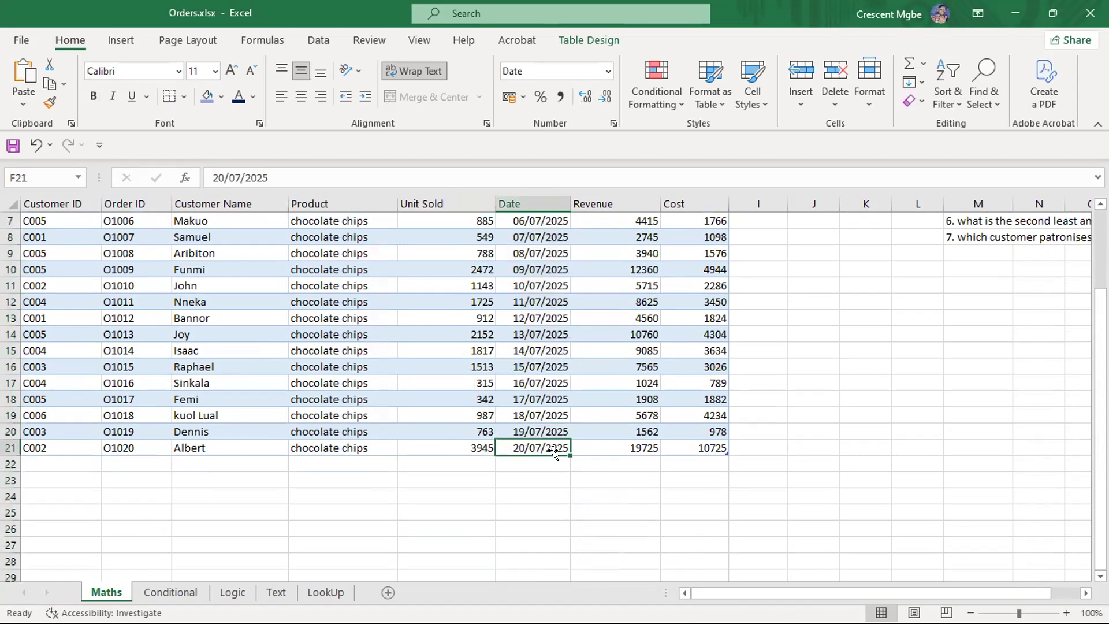
{"action": "scroll", "coordinate": [541, 425], "scroll_direction": "up", "scroll_amount": 2}
{"action": "scroll", "coordinate": [539, 388], "scroll_direction": "down", "scroll_amount": 2}
{"action": "left_click", "coordinate": [224, 447]}
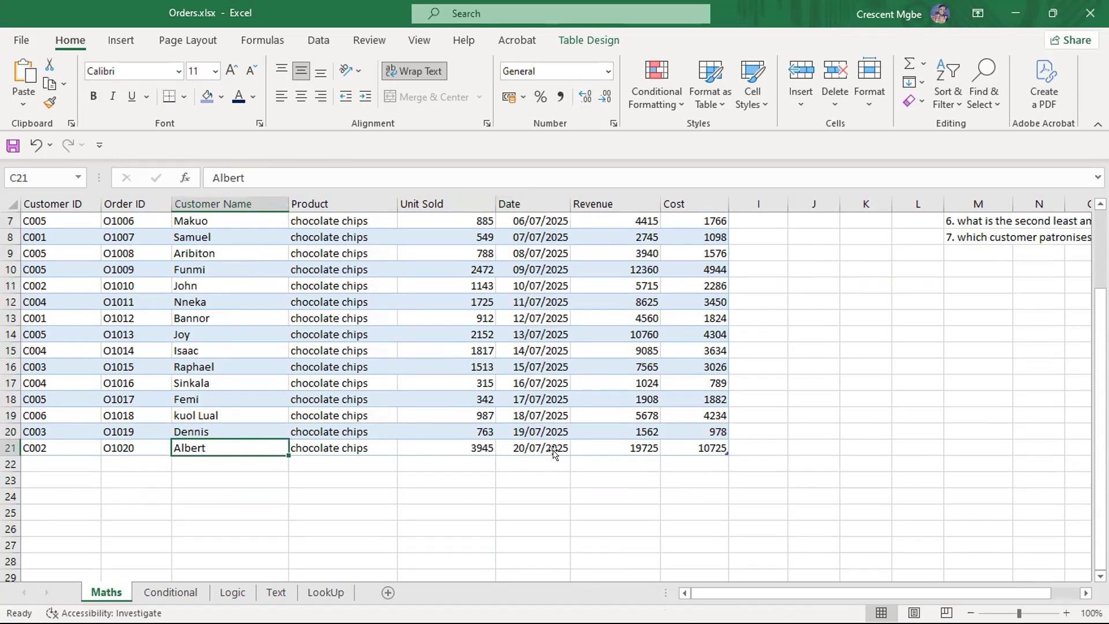
{"action": "key", "text": "ctrl+a"}
{"action": "scroll", "coordinate": [254, 384], "scroll_direction": "up", "scroll_amount": 2}
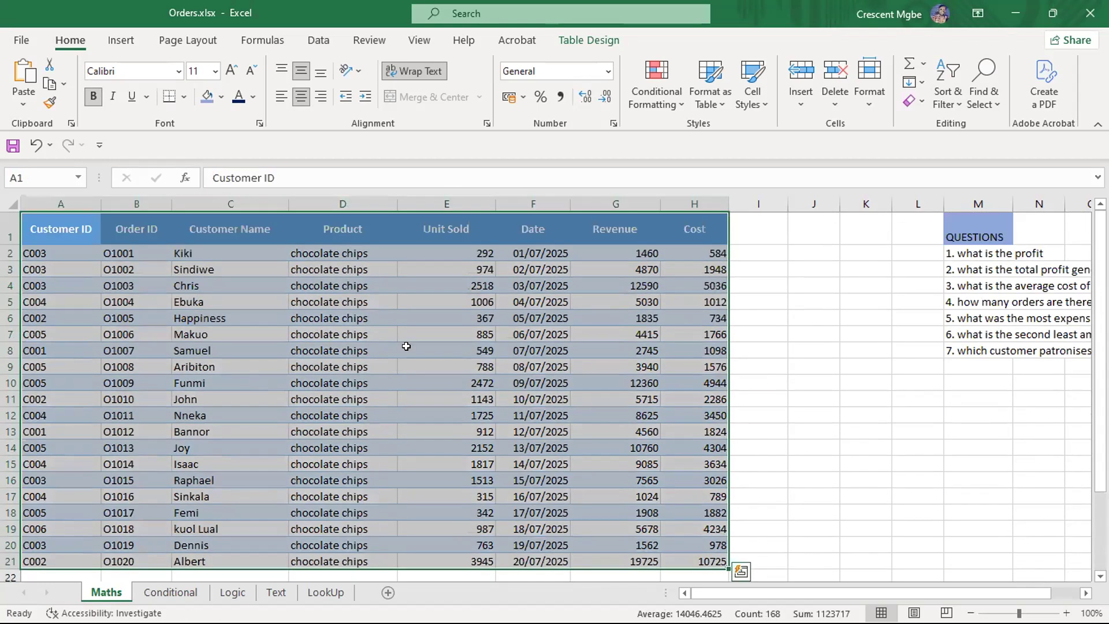
{"action": "left_click", "coordinate": [771, 283]}
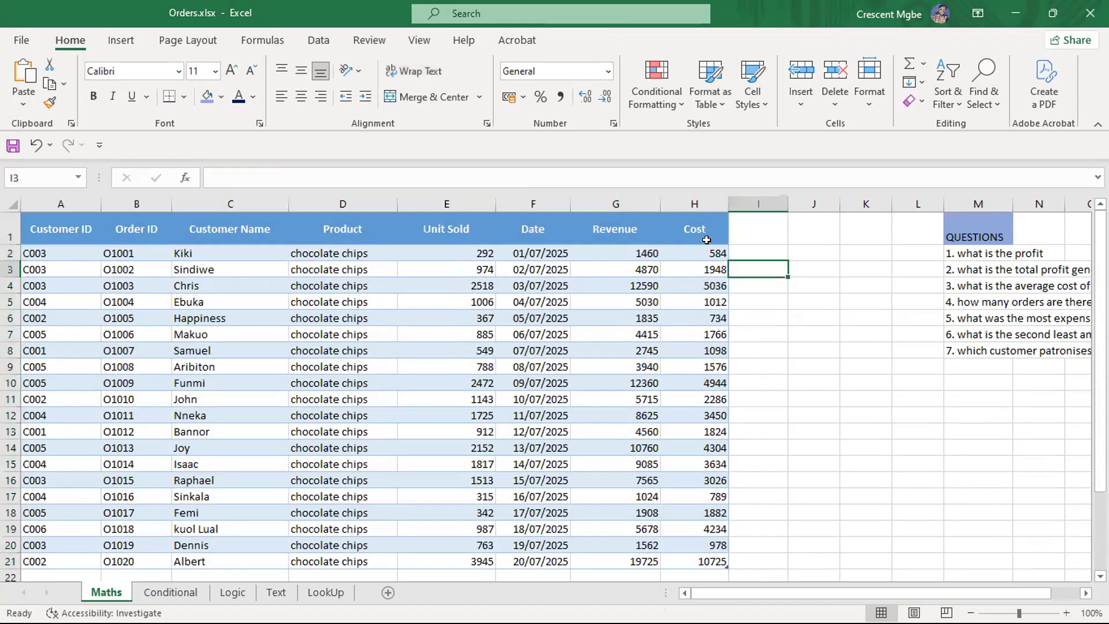
- Examine the Revenue column and compare the units sold, revenue and cost of order O1001
{"action": "left_click", "coordinate": [615, 204]}
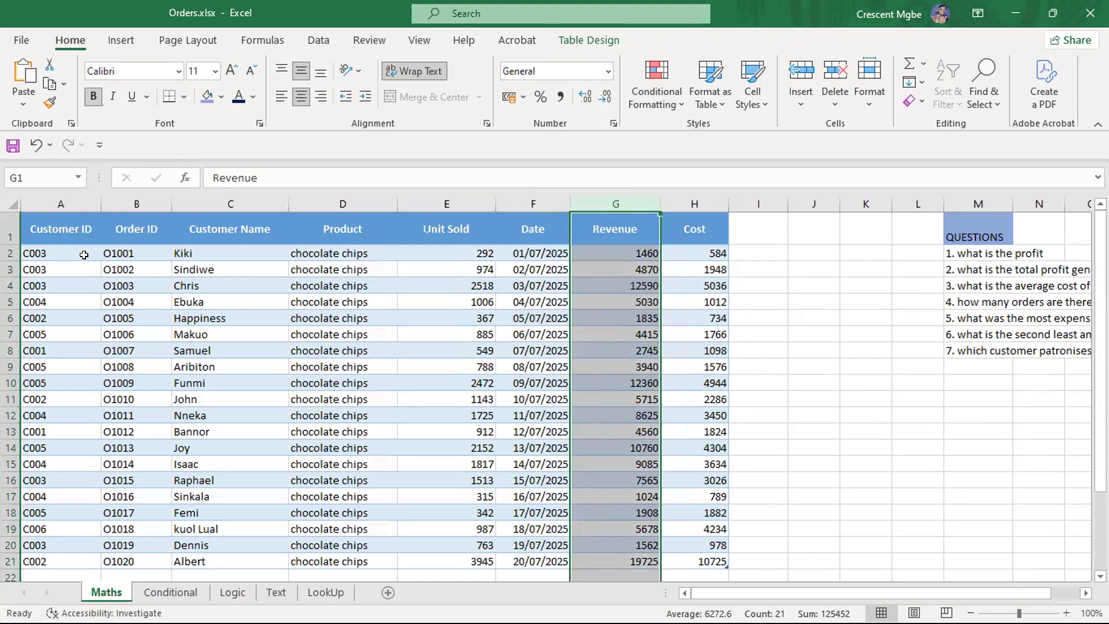
{"action": "left_click", "coordinate": [616, 254]}
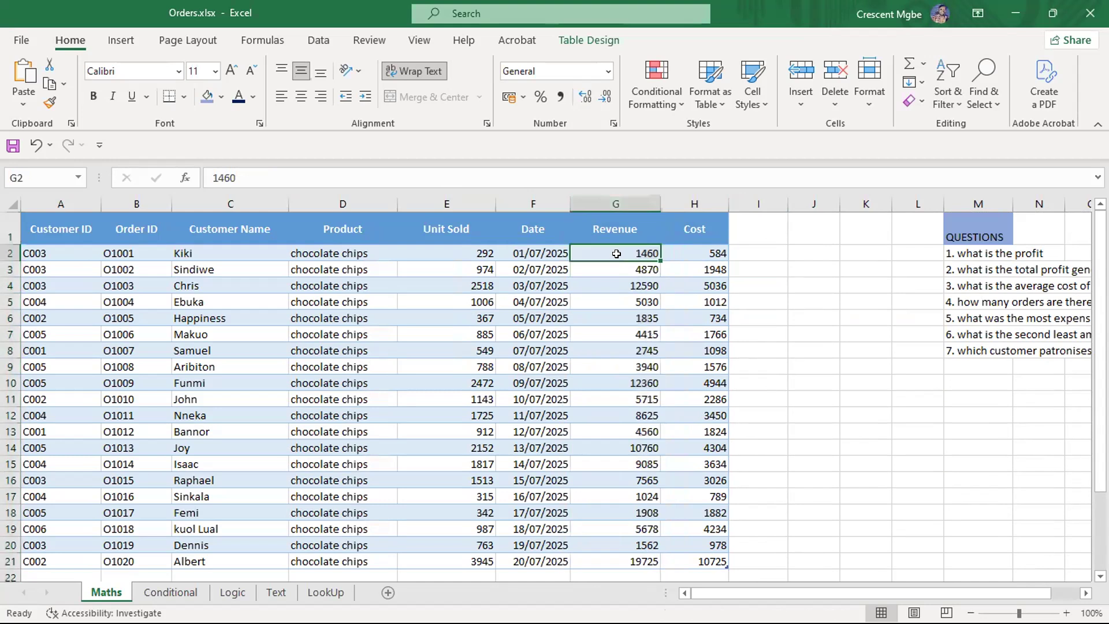
{"action": "left_click", "coordinate": [461, 249]}
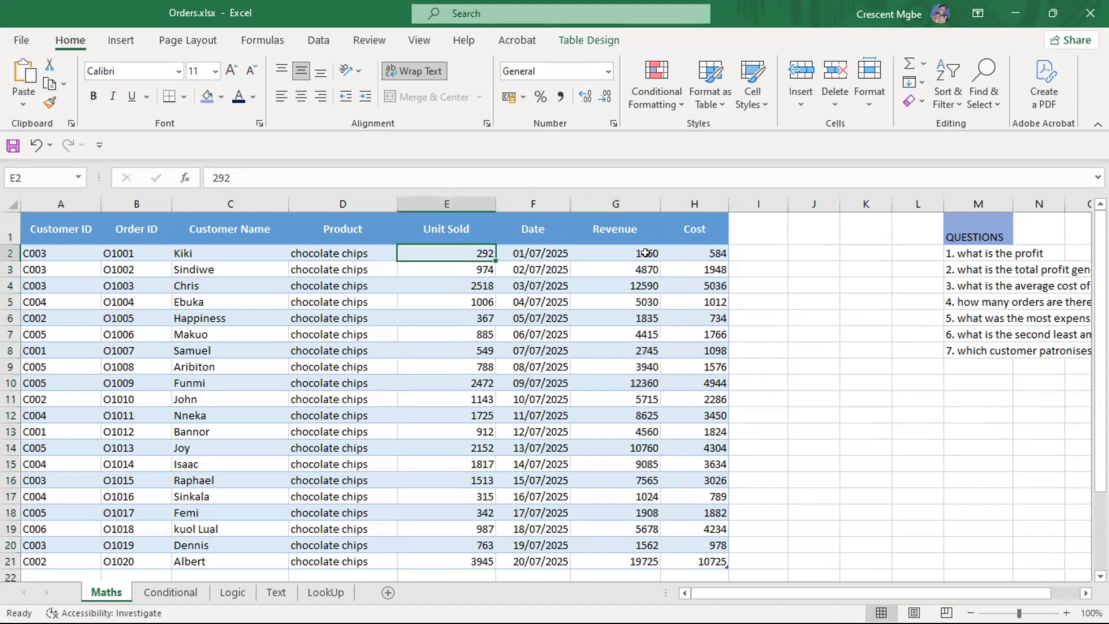
{"action": "left_click", "coordinate": [718, 252]}
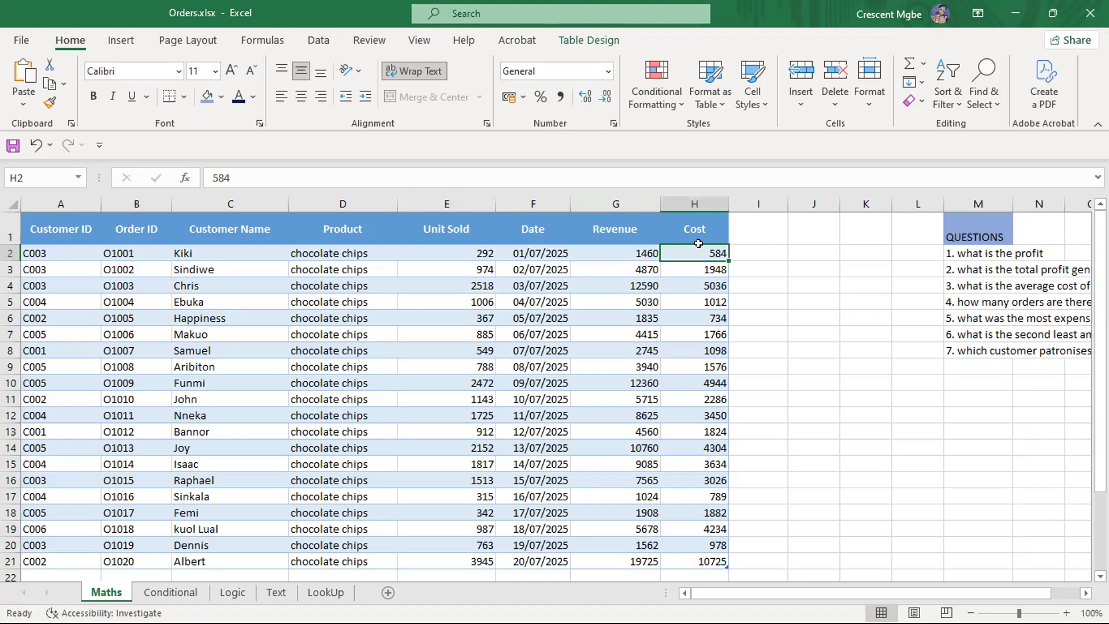
{"action": "scroll", "coordinate": [626, 269], "scroll_direction": "down", "scroll_amount": 3}
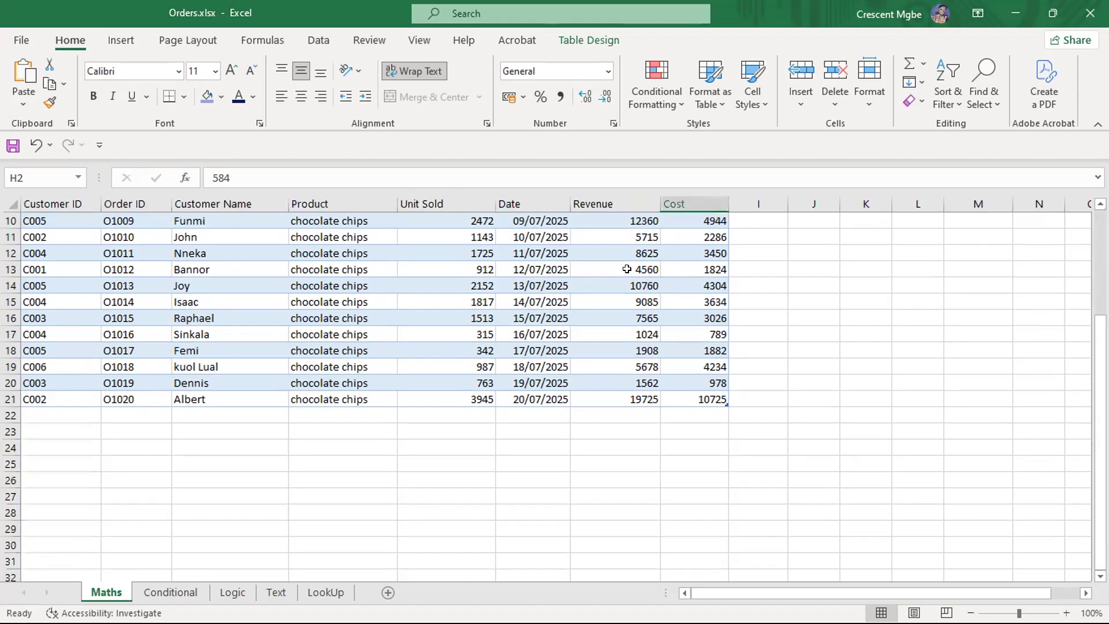
{"action": "scroll", "coordinate": [627, 269], "scroll_direction": "up", "scroll_amount": 3}
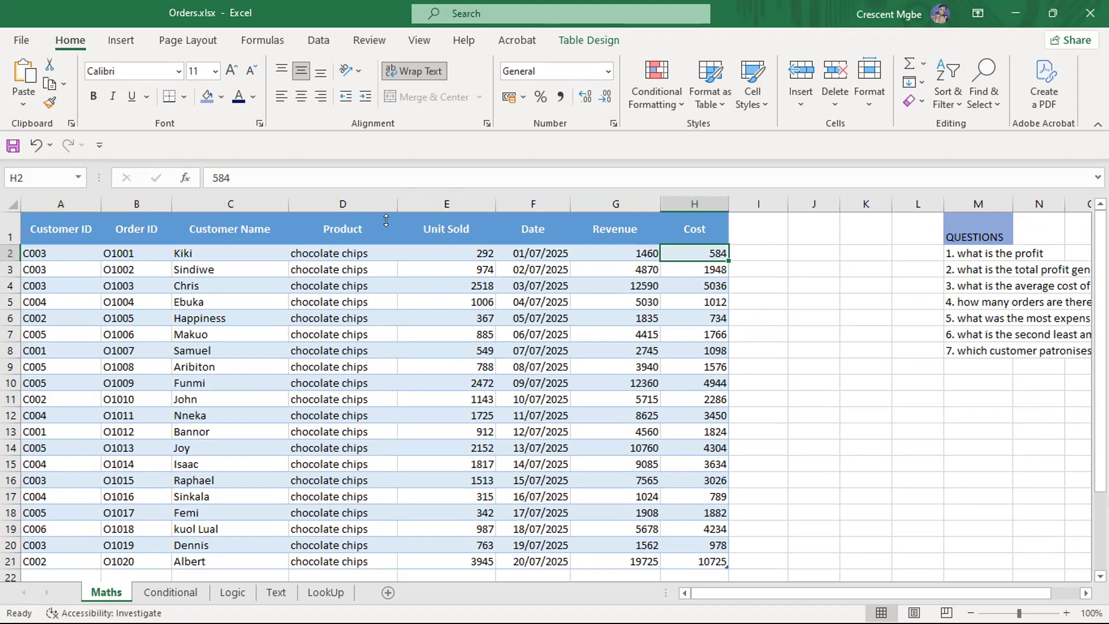
- Go through the table's columns one by one, from Customer ID to Unit Sold
{"action": "left_click", "coordinate": [61, 203]}
{"action": "left_click", "coordinate": [136, 203]}
{"action": "left_click", "coordinate": [216, 196]}
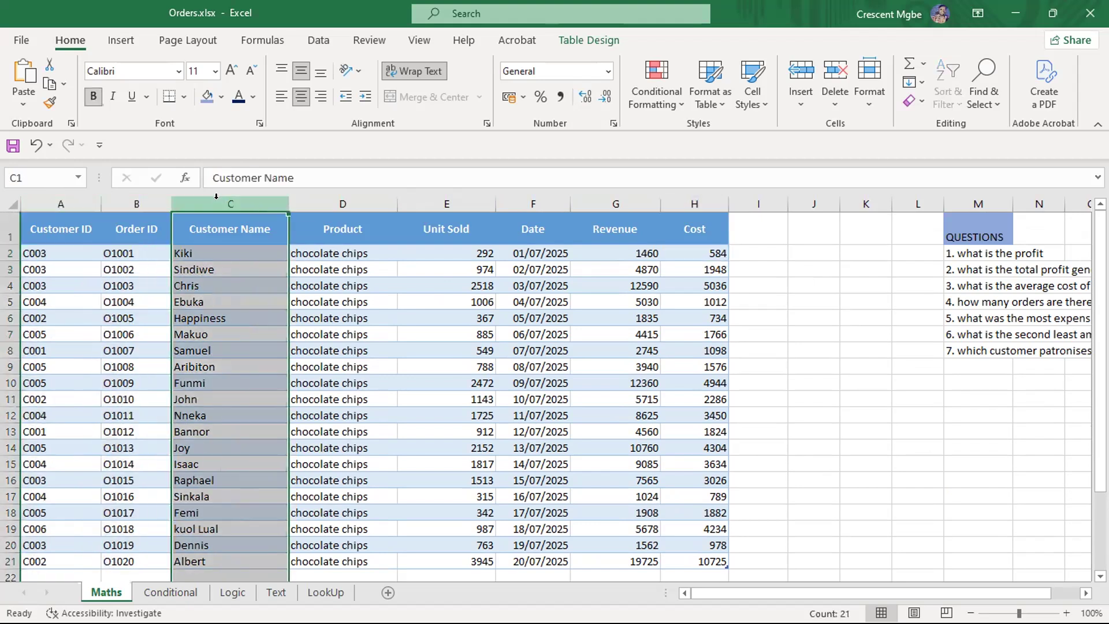
{"action": "left_click", "coordinate": [347, 196]}
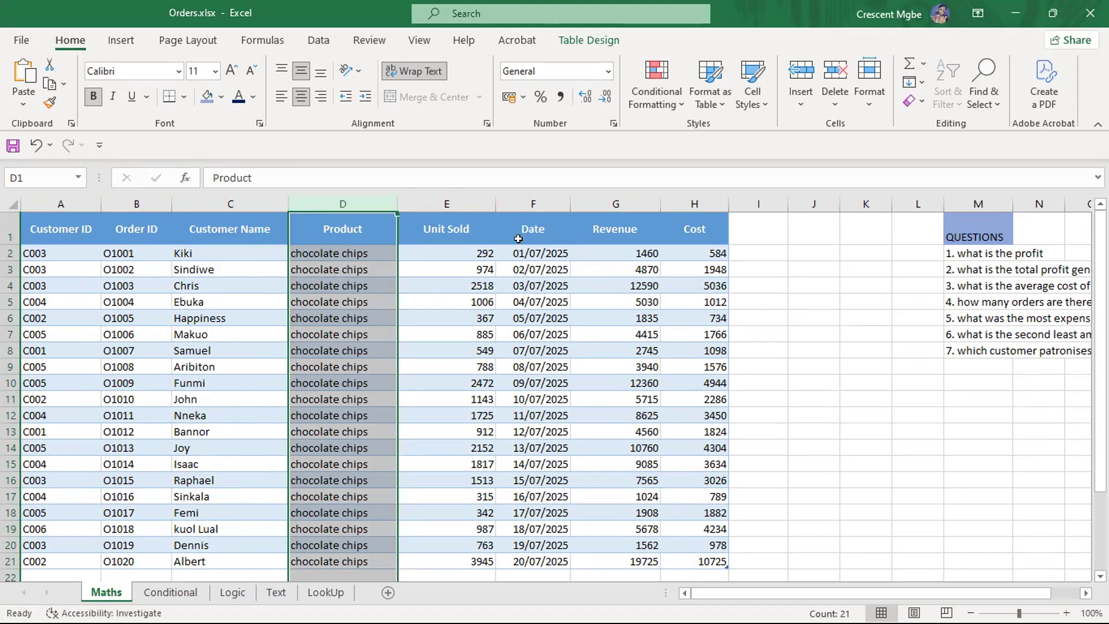
{"action": "left_click", "coordinate": [453, 195]}
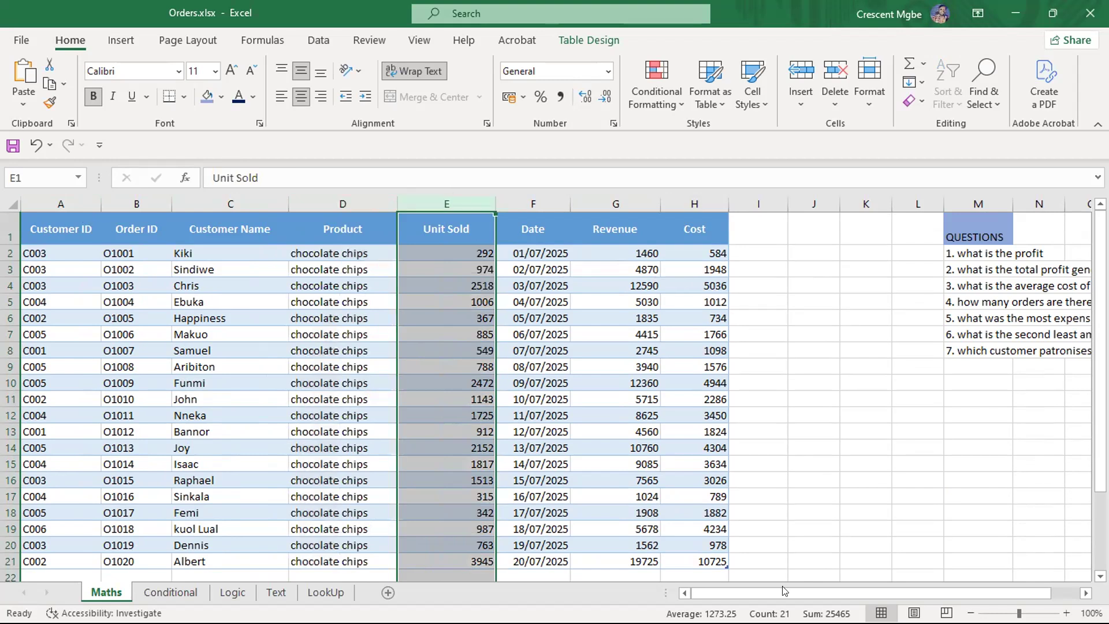
- Read the full list under QUESTIONS beside the orders table
{"action": "left_click_drag", "start_coordinate": [770, 592], "coordinate": [795, 593]}
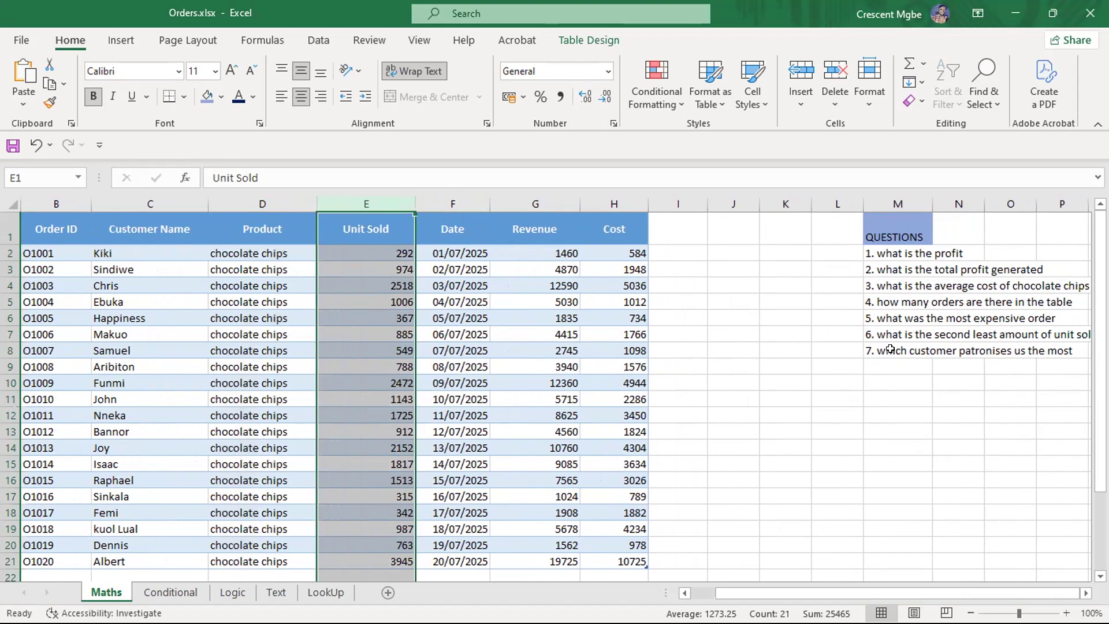
{"action": "left_click_drag", "start_coordinate": [842, 229], "coordinate": [1075, 382]}
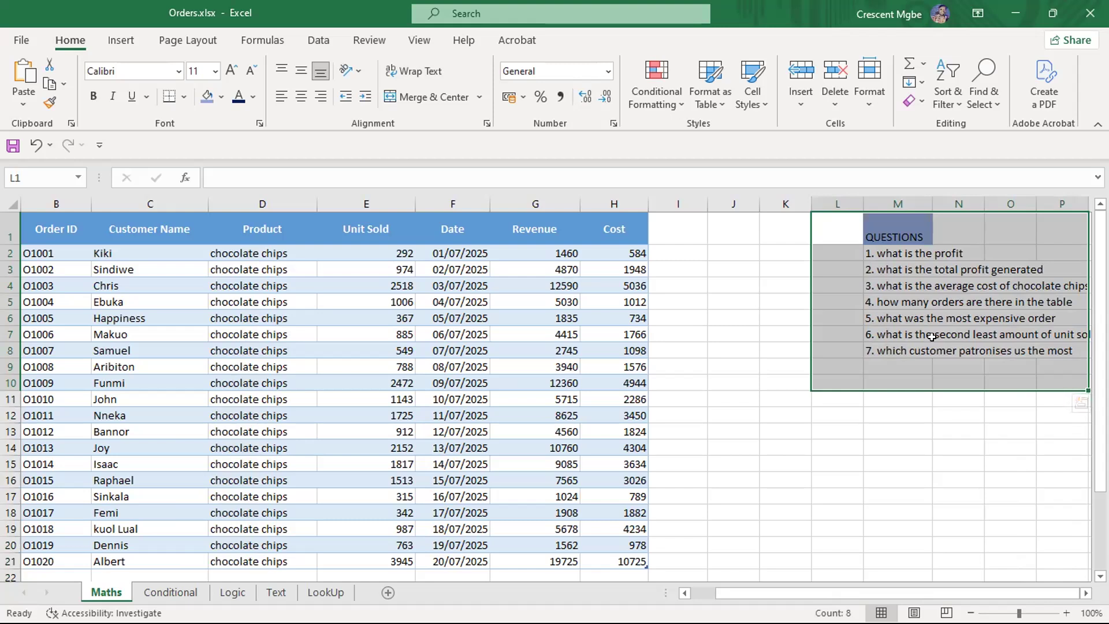
{"action": "left_click", "coordinate": [951, 315]}
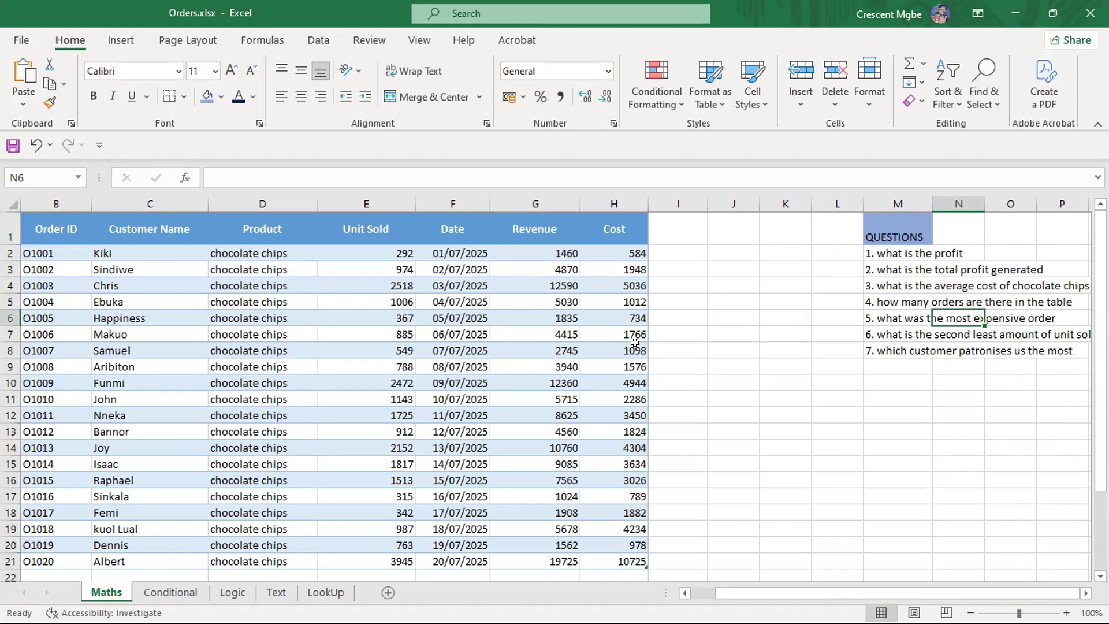
- Add a column headed Profit in I1, directly beside the Cost column of the orders table
{"action": "left_click", "coordinate": [686, 252]}
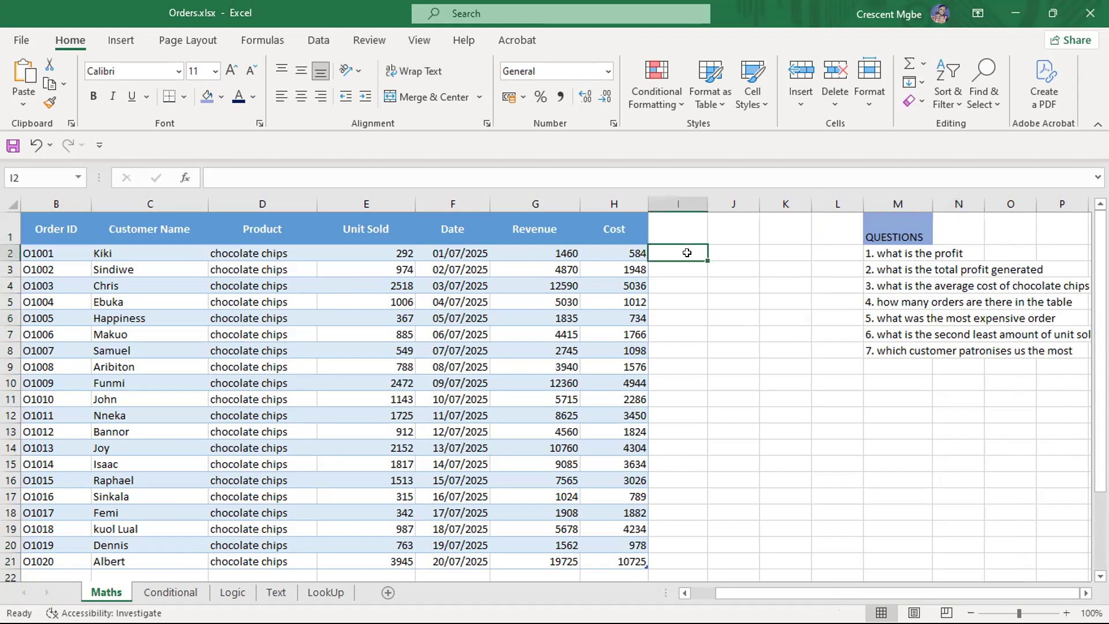
{"action": "left_click", "coordinate": [681, 270]}
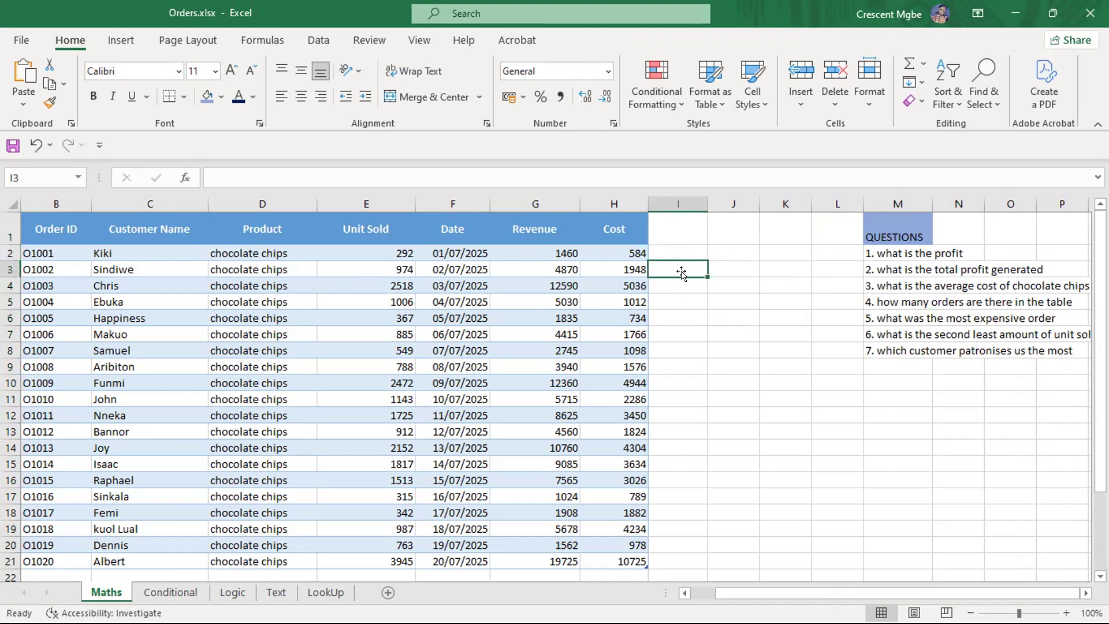
{"action": "left_click", "coordinate": [671, 281]}
{"action": "scroll", "coordinate": [673, 304], "scroll_direction": "down", "scroll_amount": 4}
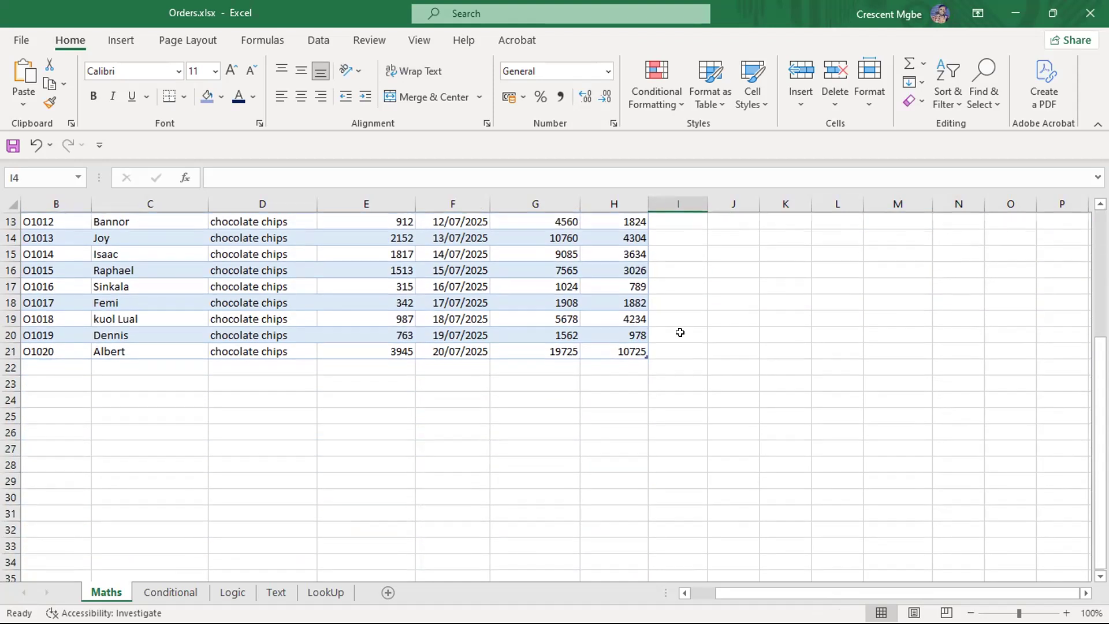
{"action": "left_click", "coordinate": [684, 361]}
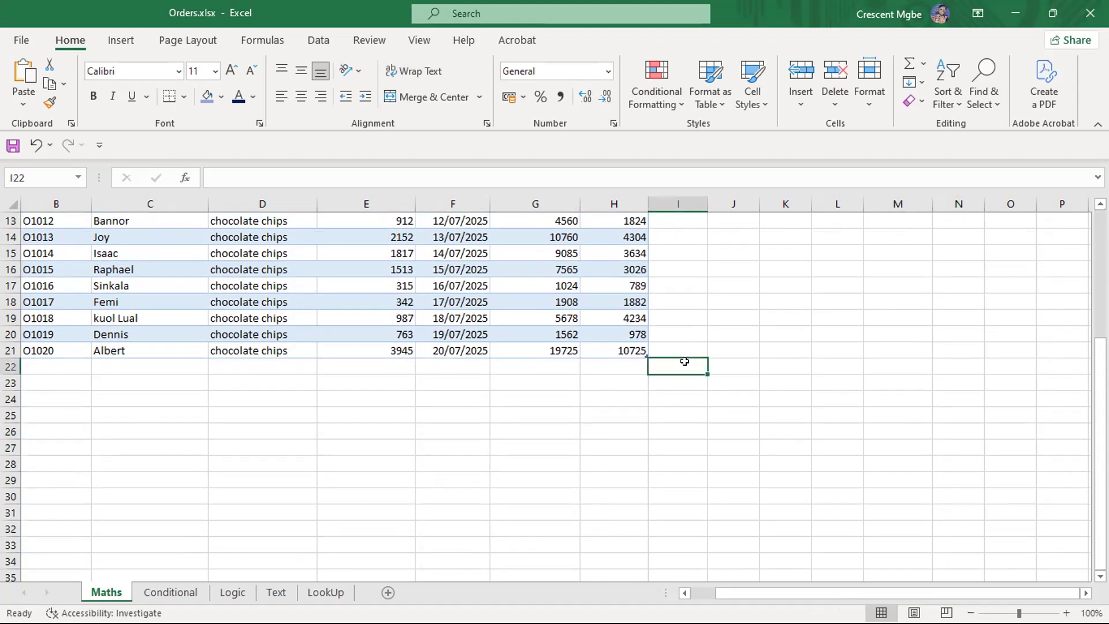
{"action": "scroll", "coordinate": [685, 361], "scroll_direction": "up", "scroll_amount": 4}
{"action": "left_click", "coordinate": [983, 253]}
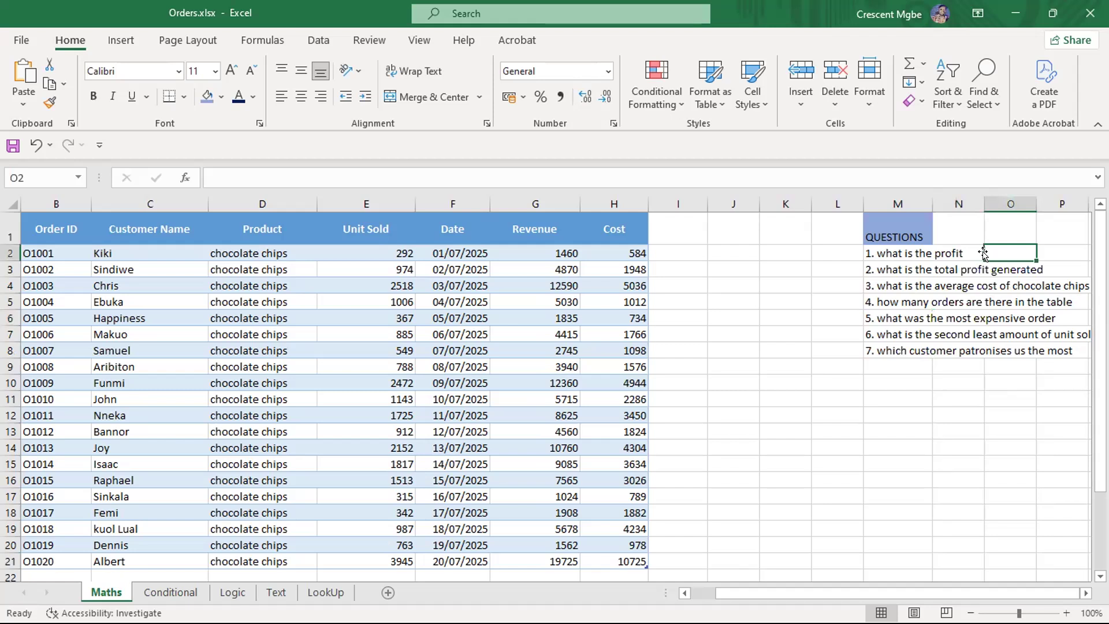
{"action": "left_click", "coordinate": [674, 229]}
{"action": "type", "text": "Profit"}
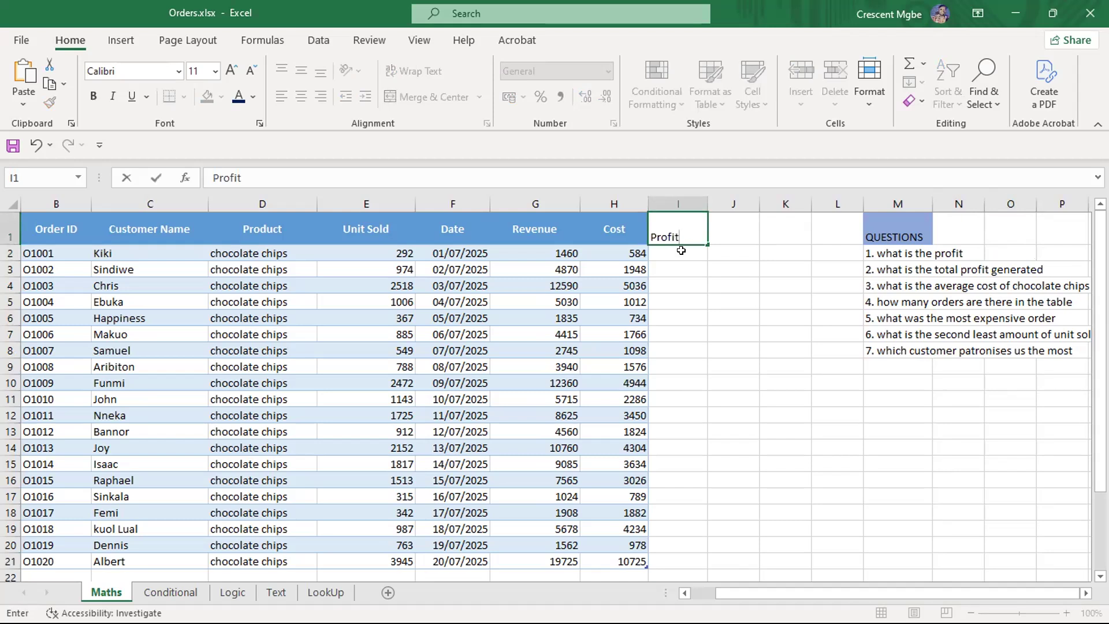
{"action": "key", "text": "Return"}
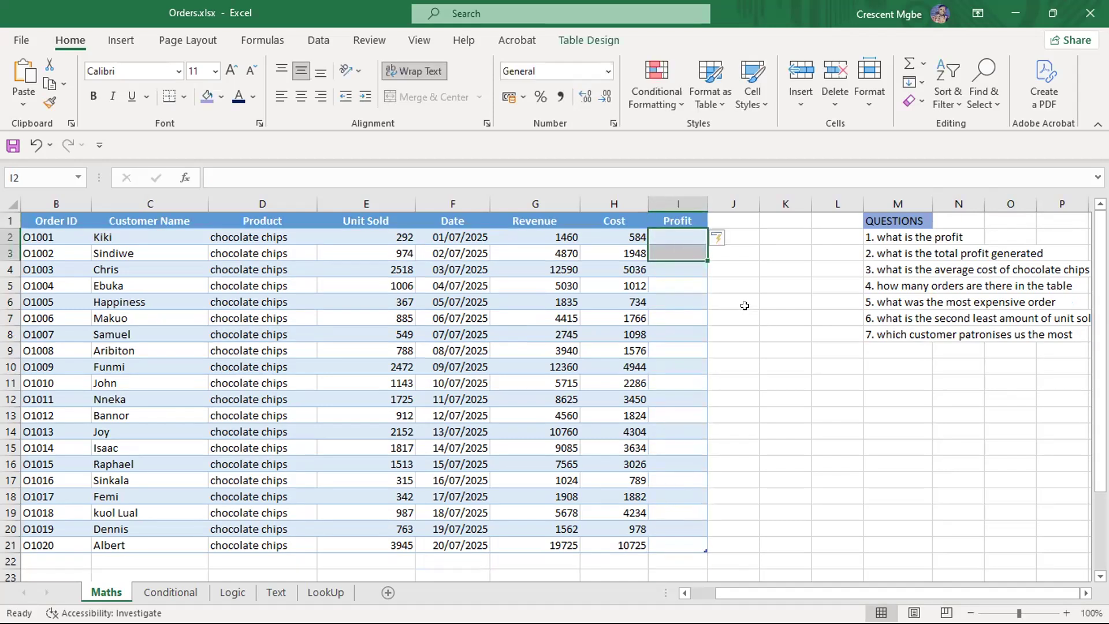
{"action": "left_click", "coordinate": [672, 231]}
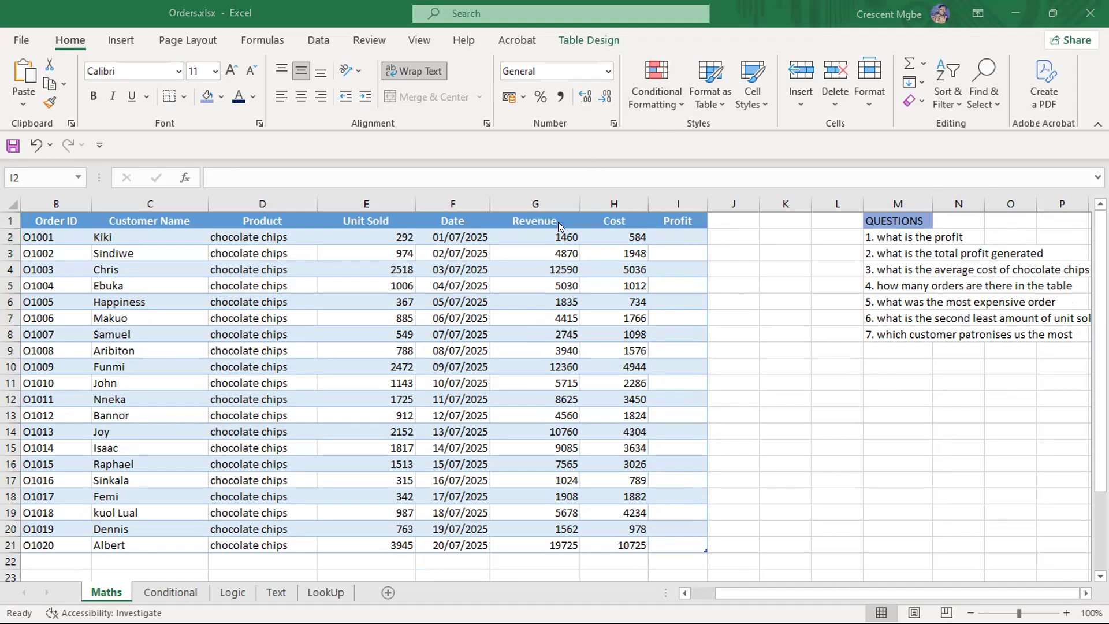
{"action": "left_click", "coordinate": [677, 233]}
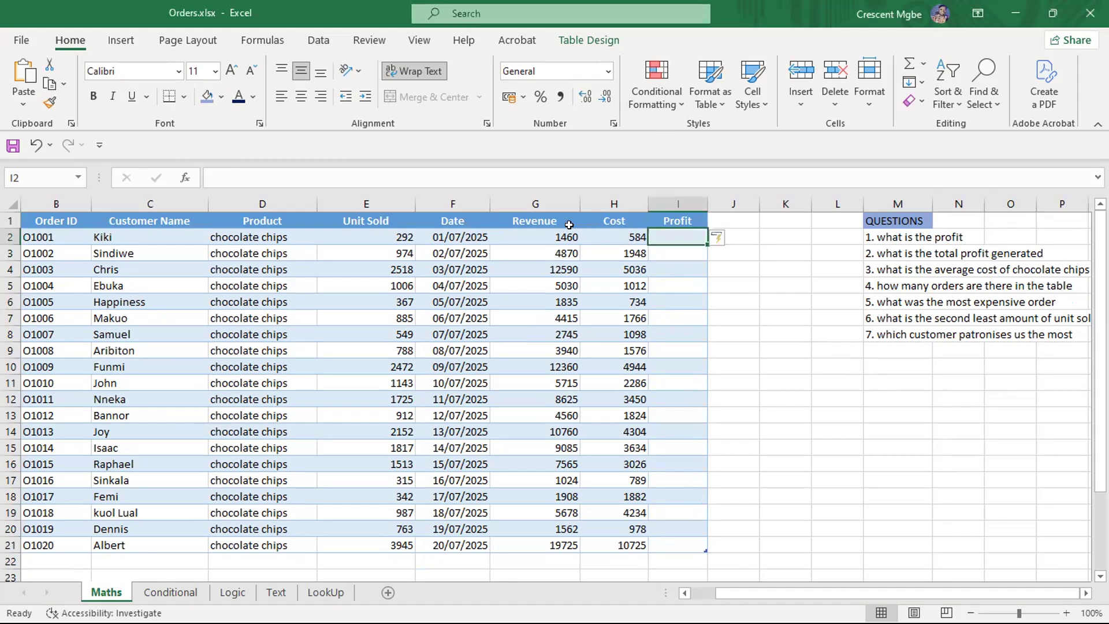
{"action": "left_click", "coordinate": [539, 234]}
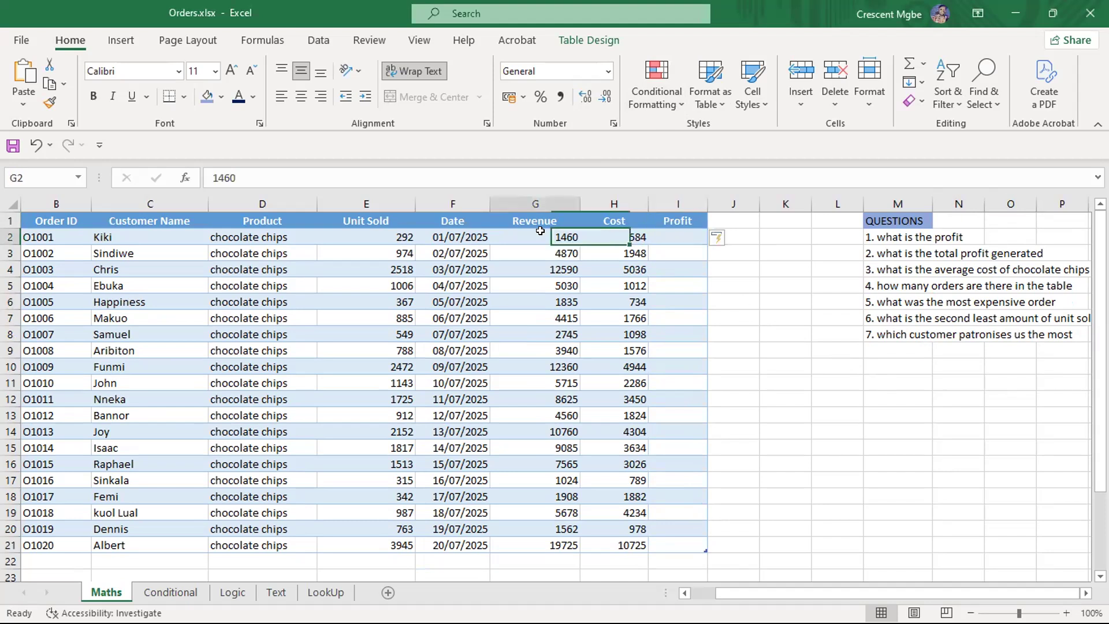
{"action": "left_click", "coordinate": [627, 238]}
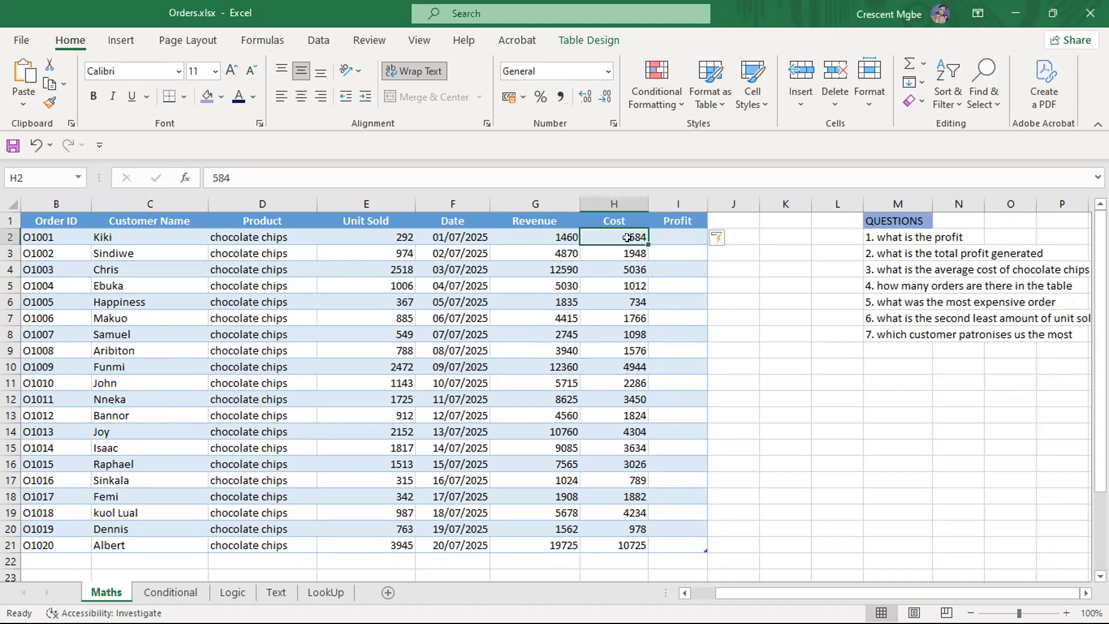
{"action": "left_click", "coordinate": [670, 238]}
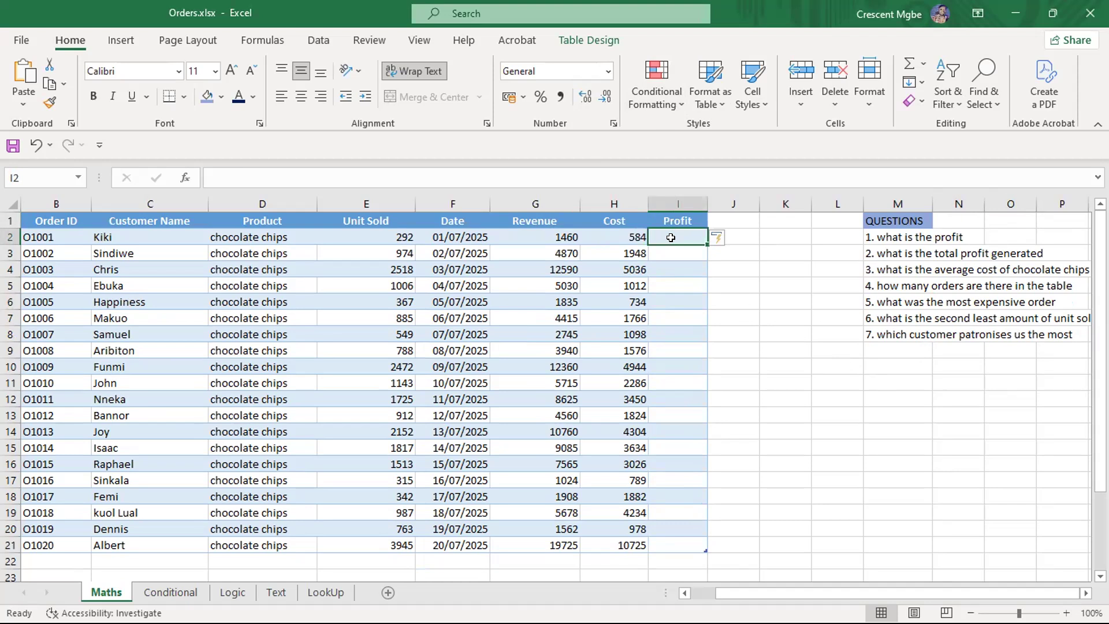
{"action": "type", "text": "="}
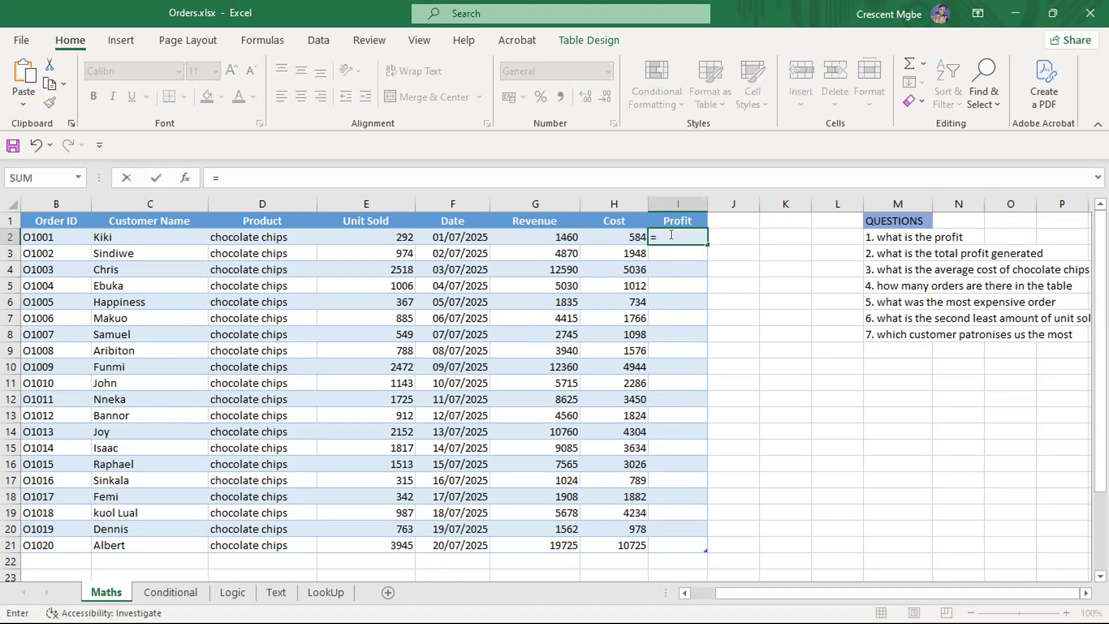
{"action": "left_click", "coordinate": [552, 236]}
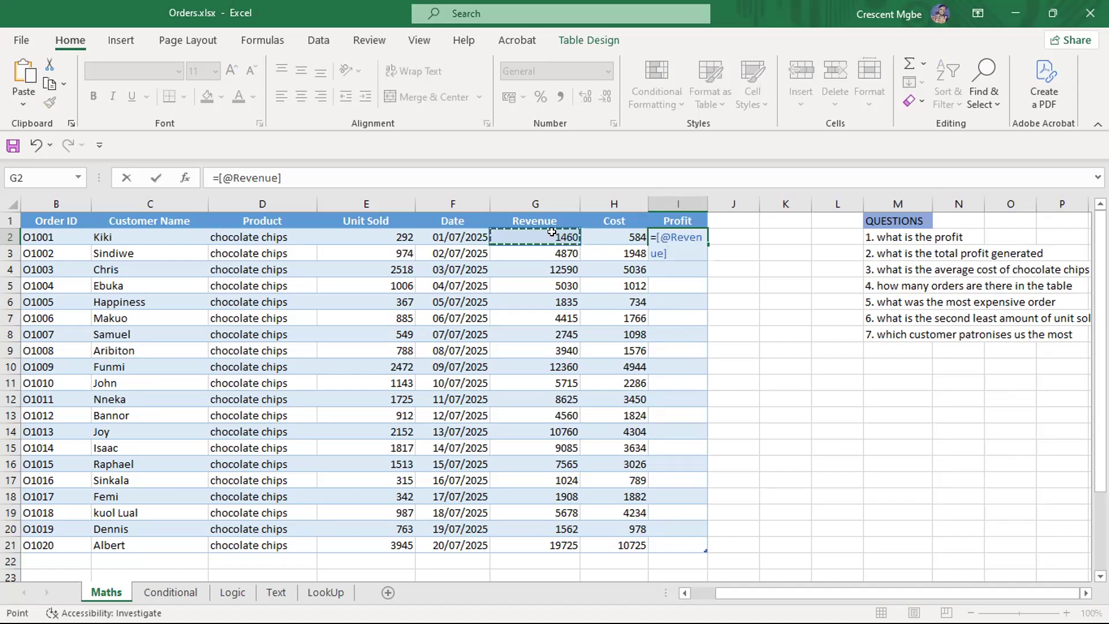
{"action": "type", "text": "-"}
{"action": "left_click", "coordinate": [609, 231]}
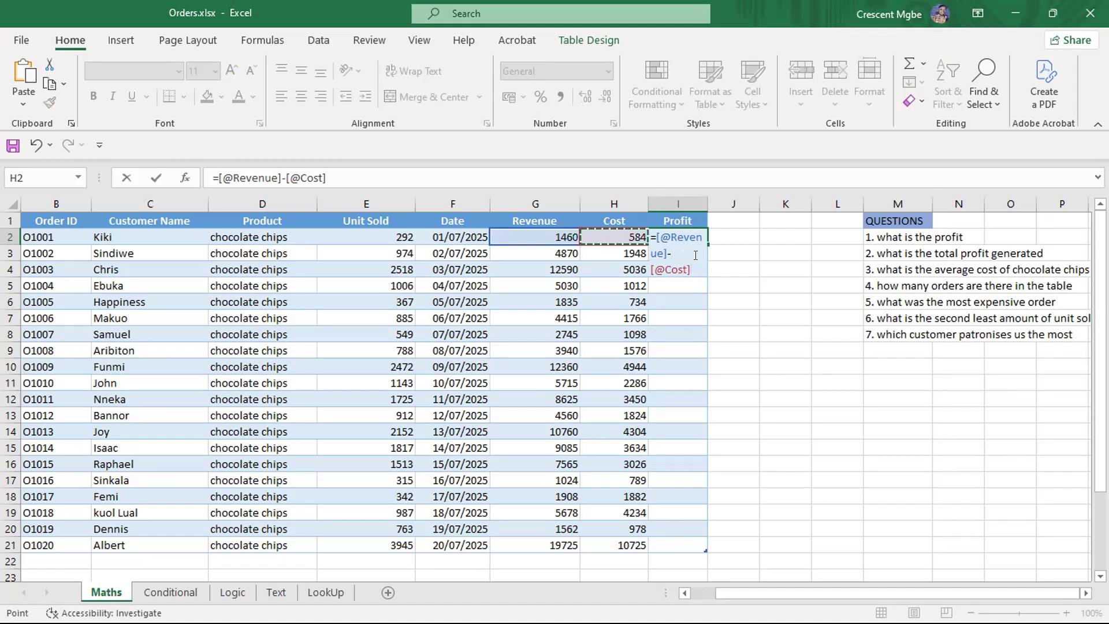
- Replace the profit formula in I2 with =G2-H2 and check the resulting Profit column
{"action": "key", "text": "BackSpace"}
{"action": "key", "text": "BackSpace"}
{"action": "key", "text": "BackSpace"}
{"action": "key", "text": "BackSpace"}
{"action": "key", "text": "BackSpace"}
{"action": "key", "text": "BackSpace"}
{"action": "key", "text": "BackSpace"}
{"action": "key", "text": "BackSpace"}
{"action": "key", "text": "BackSpace"}
{"action": "key", "text": "BackSpace"}
{"action": "key", "text": "BackSpace"}
{"action": "key", "text": "BackSpace"}
{"action": "key", "text": "BackSpace"}
{"action": "key", "text": "BackSpace"}
{"action": "key", "text": "BackSpace"}
{"action": "key", "text": "BackSpace"}
{"action": "key", "text": "BackSpace"}
{"action": "key", "text": "BackSpace"}
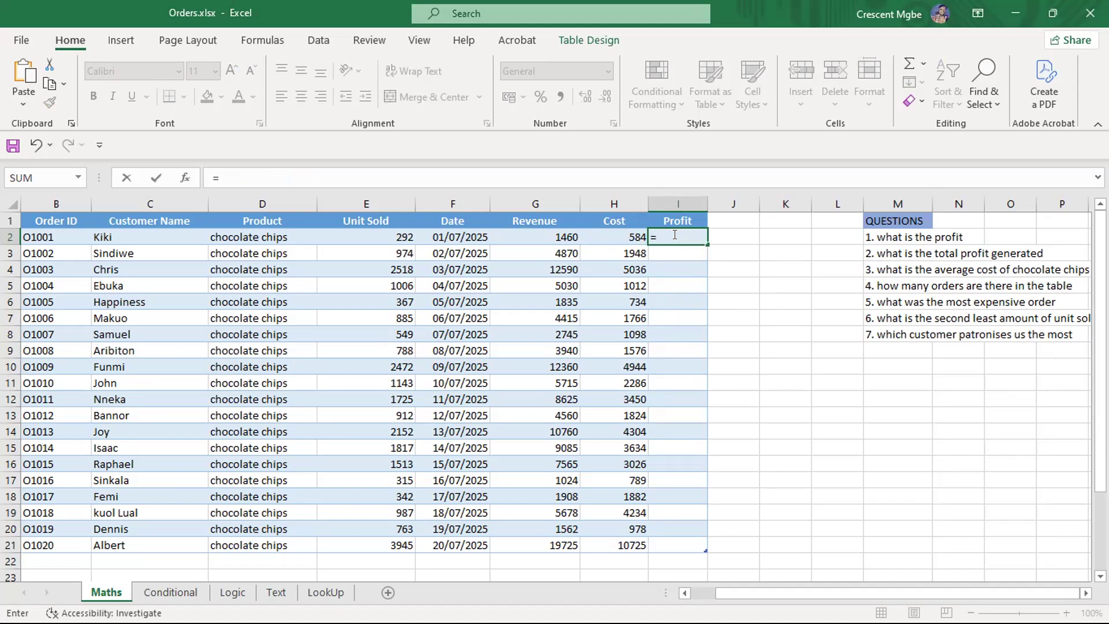
{"action": "type", "text": "G2"}
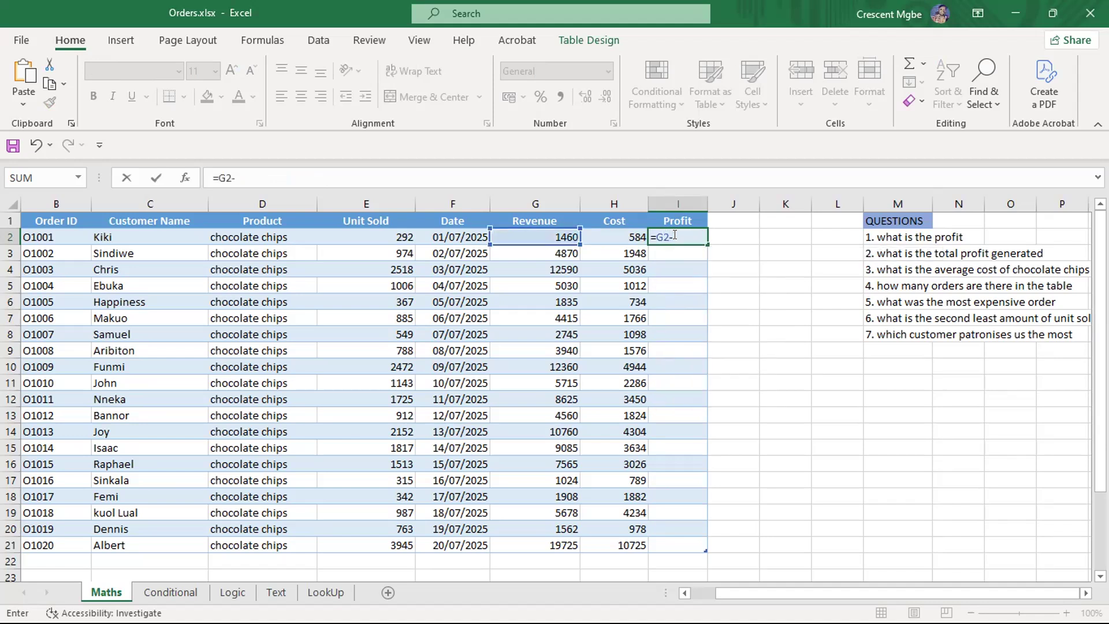
{"action": "type", "text": "-H2"}
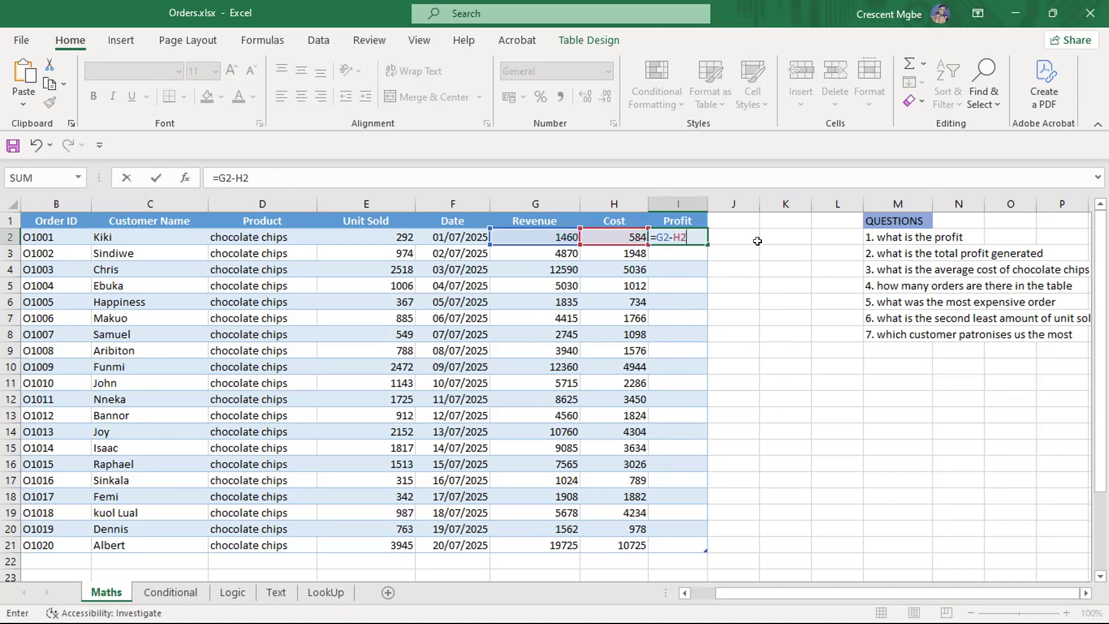
{"action": "left_click", "coordinate": [783, 237]}
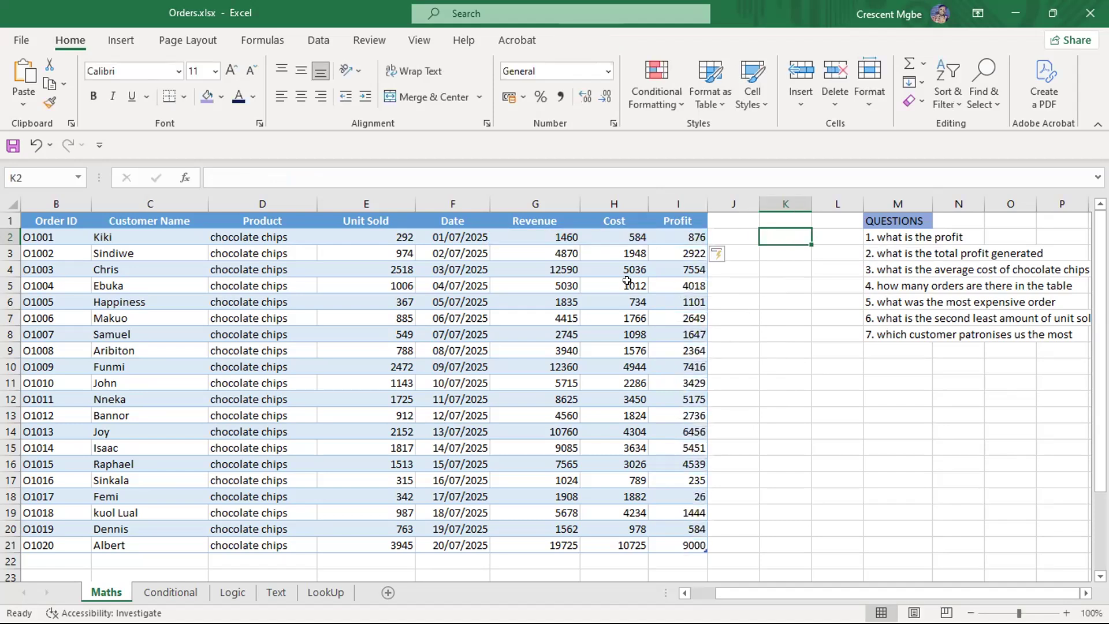
{"action": "scroll", "coordinate": [622, 347], "scroll_direction": "down", "scroll_amount": 2}
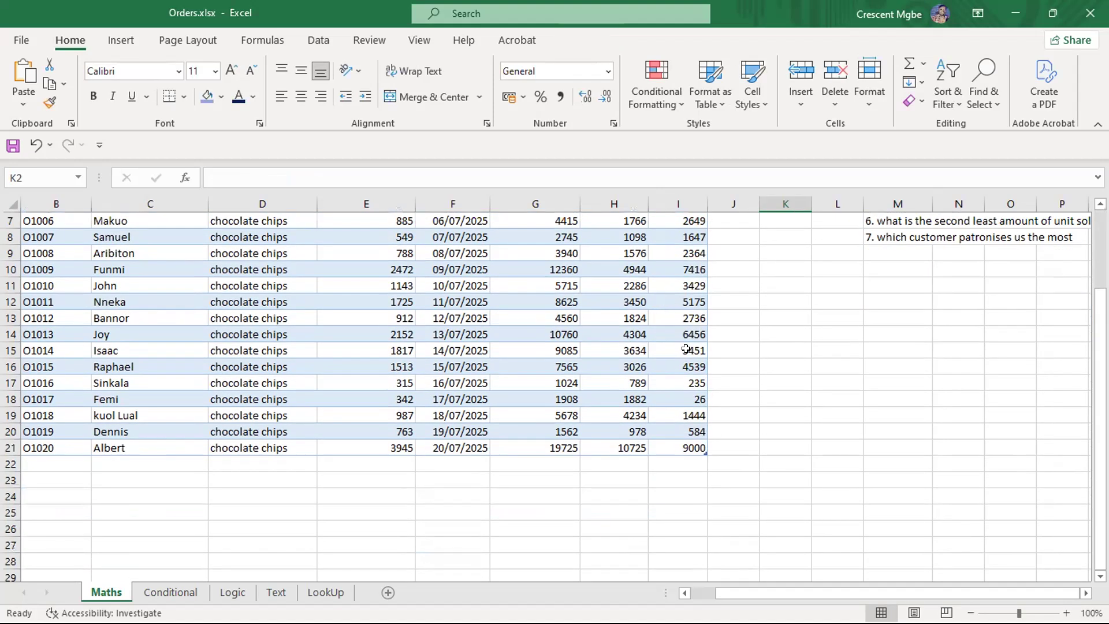
{"action": "scroll", "coordinate": [693, 302], "scroll_direction": "up", "scroll_amount": 2}
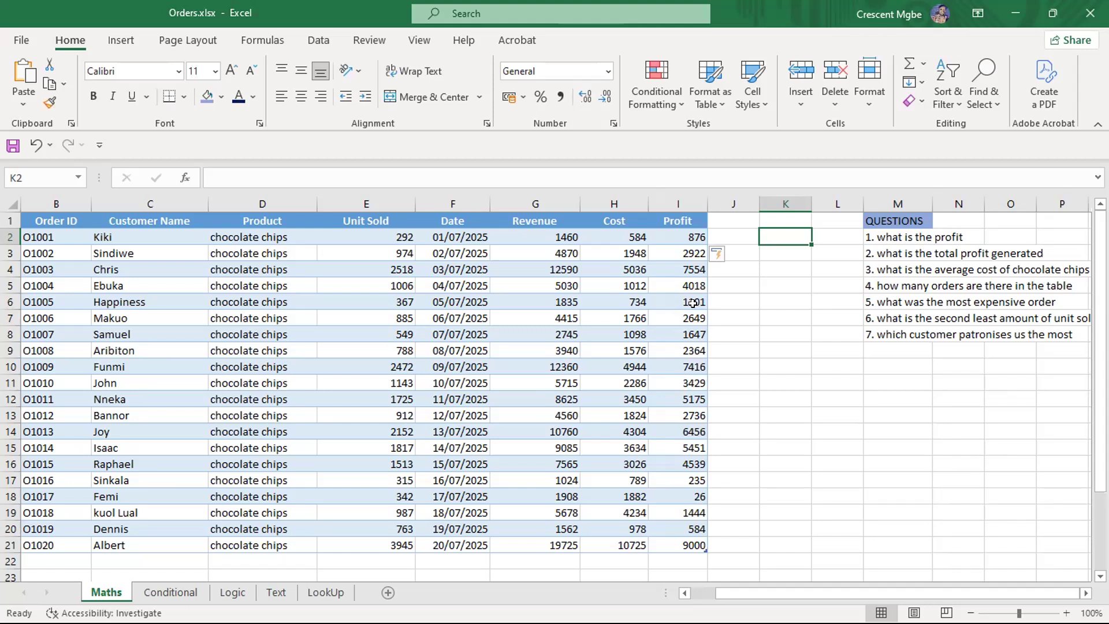
- Try to clear the profit values from I21 up to I3
{"action": "left_click_drag", "start_coordinate": [681, 543], "coordinate": [684, 246]}
{"action": "key", "text": "BackSpace"}
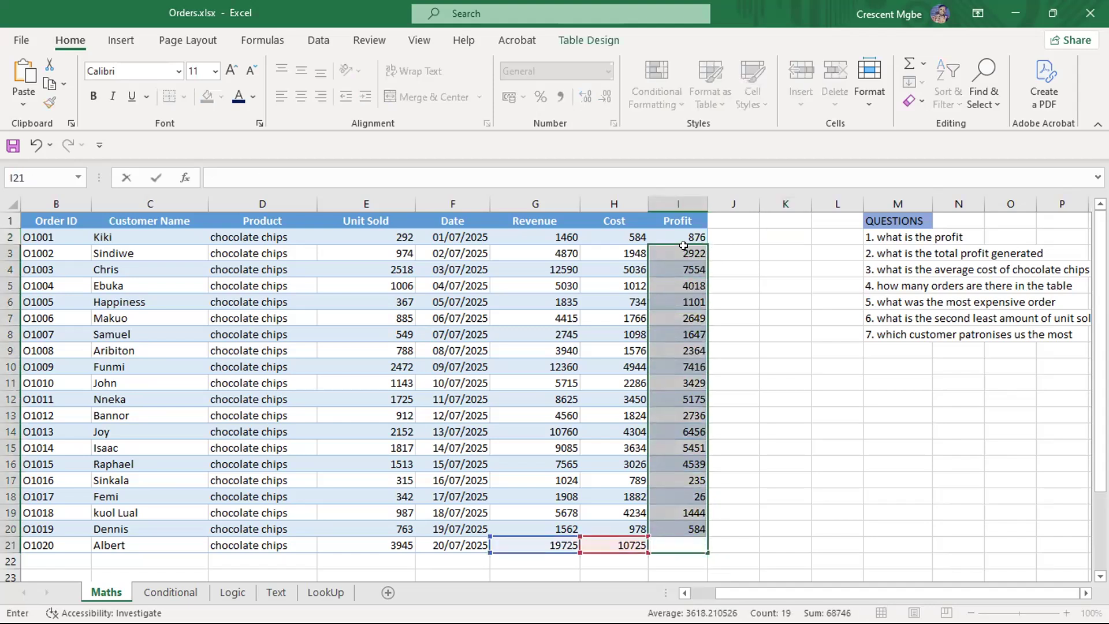
{"action": "key", "text": "ctrl+z"}
{"action": "left_click", "coordinate": [804, 414]}
{"action": "left_click", "coordinate": [839, 458]}
{"action": "left_click", "coordinate": [824, 454]}
{"action": "left_click", "coordinate": [803, 441]}
{"action": "left_click", "coordinate": [869, 430]}
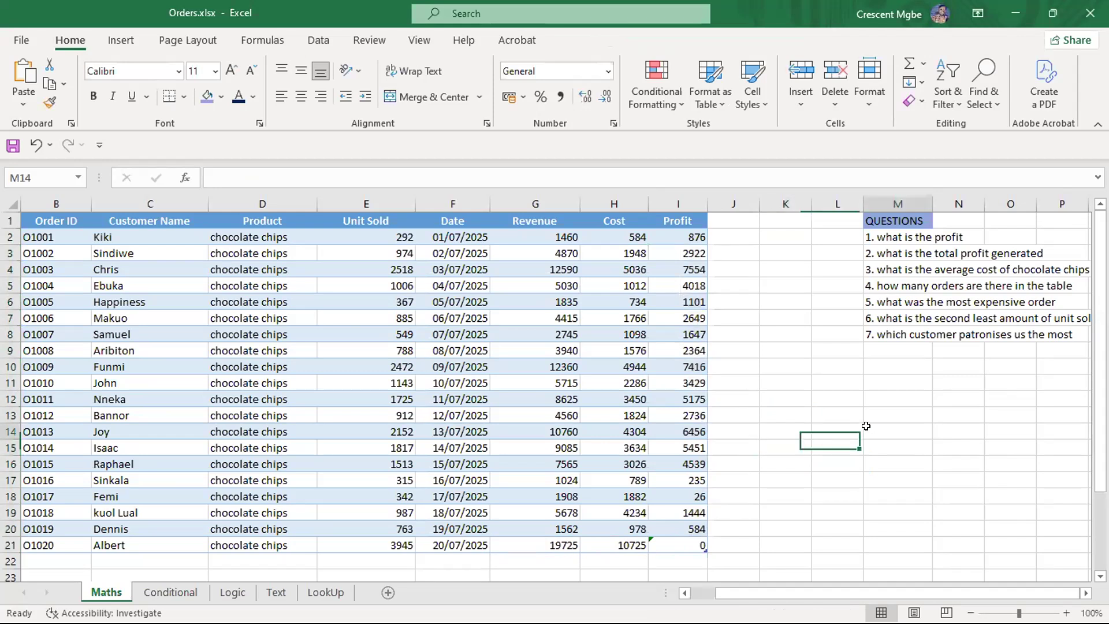
- Clear the auto-filled profit values in I3 to I21, keeping only the first order's profit formula
{"action": "left_click", "coordinate": [693, 544]}
{"action": "key", "text": "Delete"}
{"action": "left_click", "coordinate": [783, 511]}
{"action": "left_click", "coordinate": [684, 528]}
{"action": "key", "text": "Delete"}
{"action": "left_click_drag", "start_coordinate": [694, 511], "coordinate": [686, 253]}
{"action": "key", "text": "Delete"}
{"action": "left_click", "coordinate": [837, 448]}
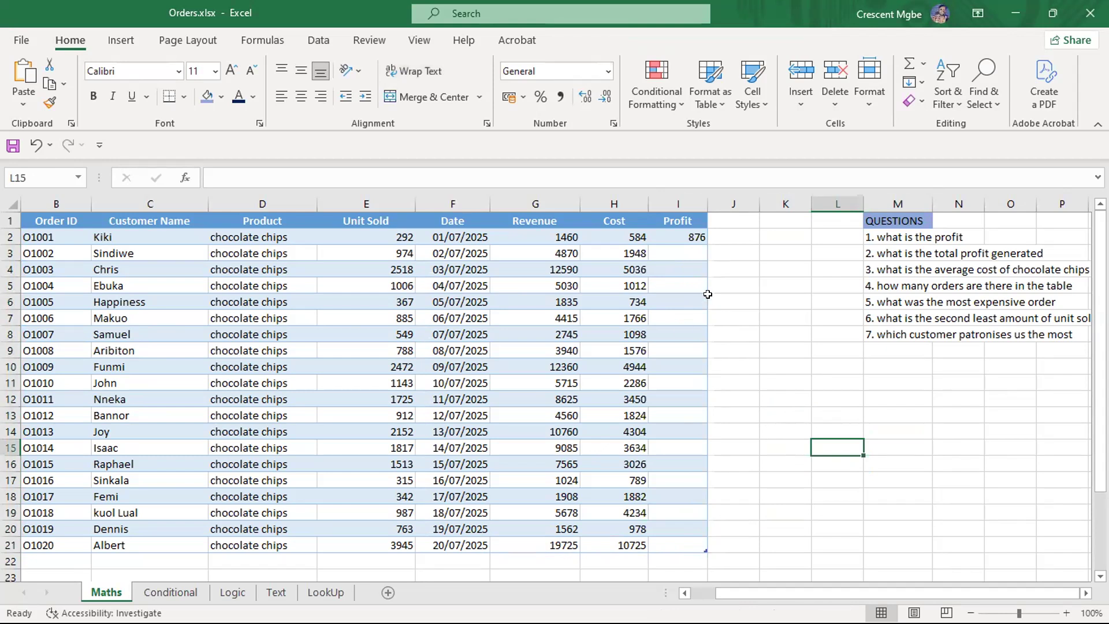
- Fill the =G2-H2 profit formula from I2 down to the last order in I21
{"action": "left_click", "coordinate": [686, 231]}
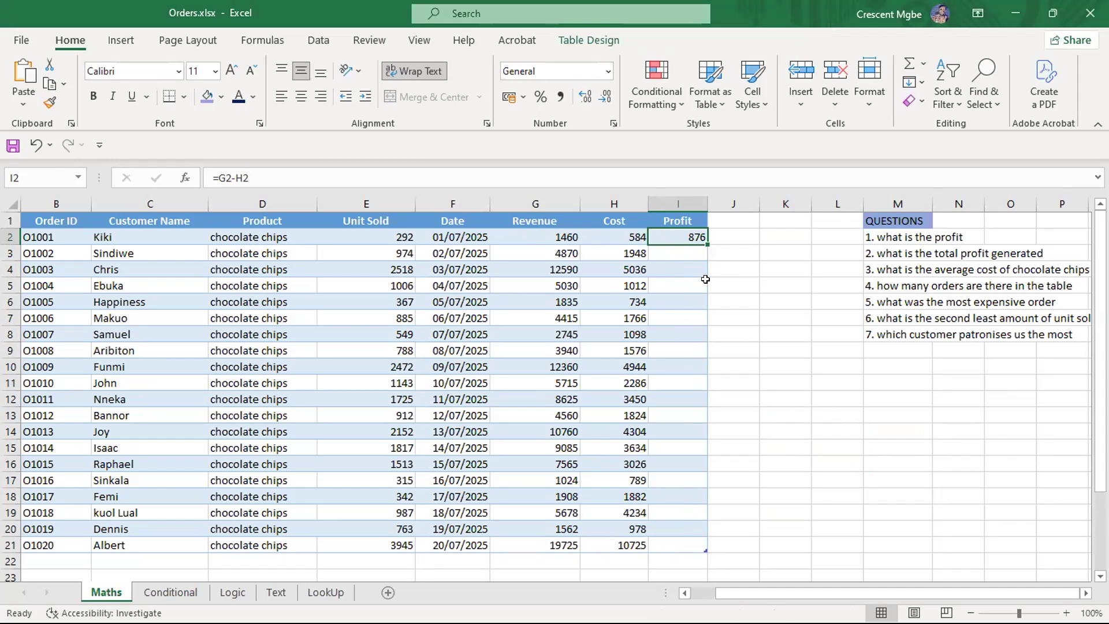
{"action": "scroll", "coordinate": [705, 279], "scroll_direction": "down", "scroll_amount": 20}
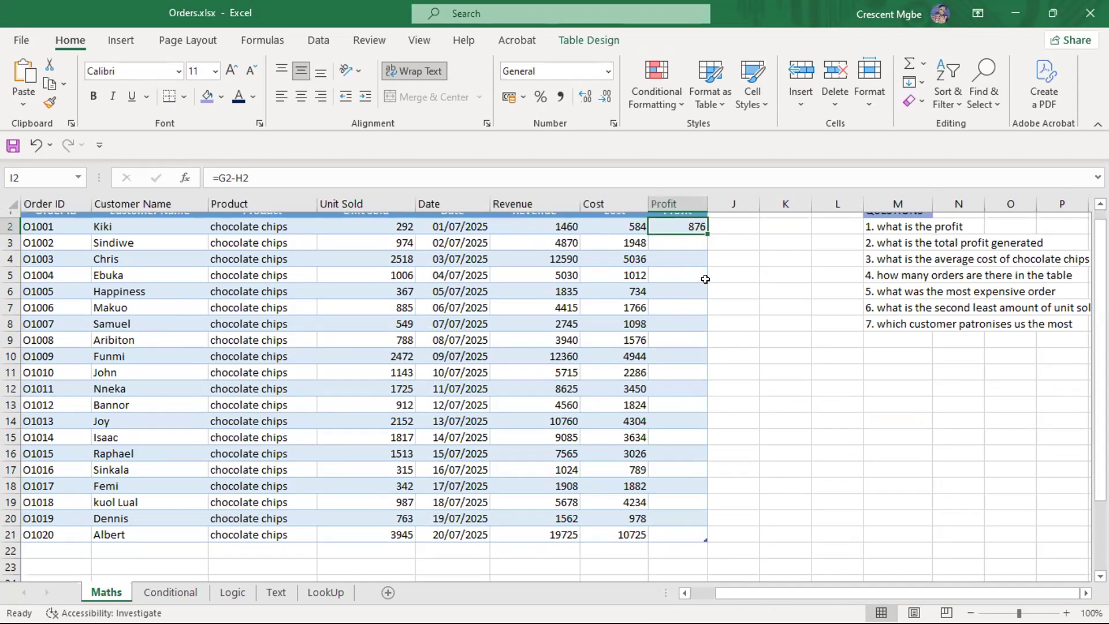
{"action": "scroll", "coordinate": [709, 329], "scroll_direction": "up", "scroll_amount": 20}
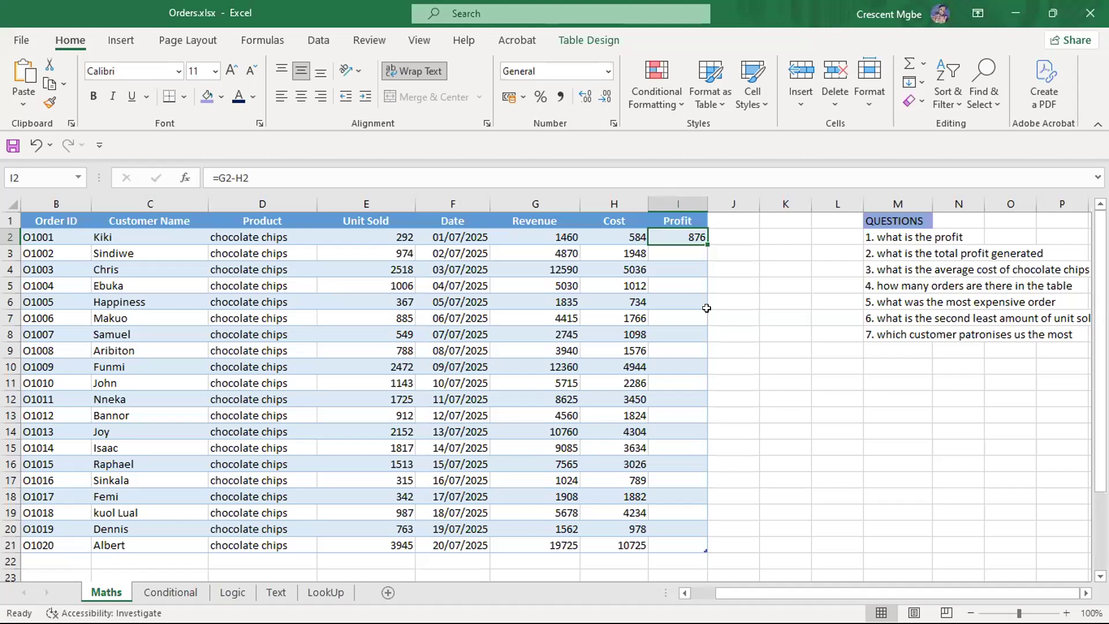
{"action": "double_click", "coordinate": [701, 241]}
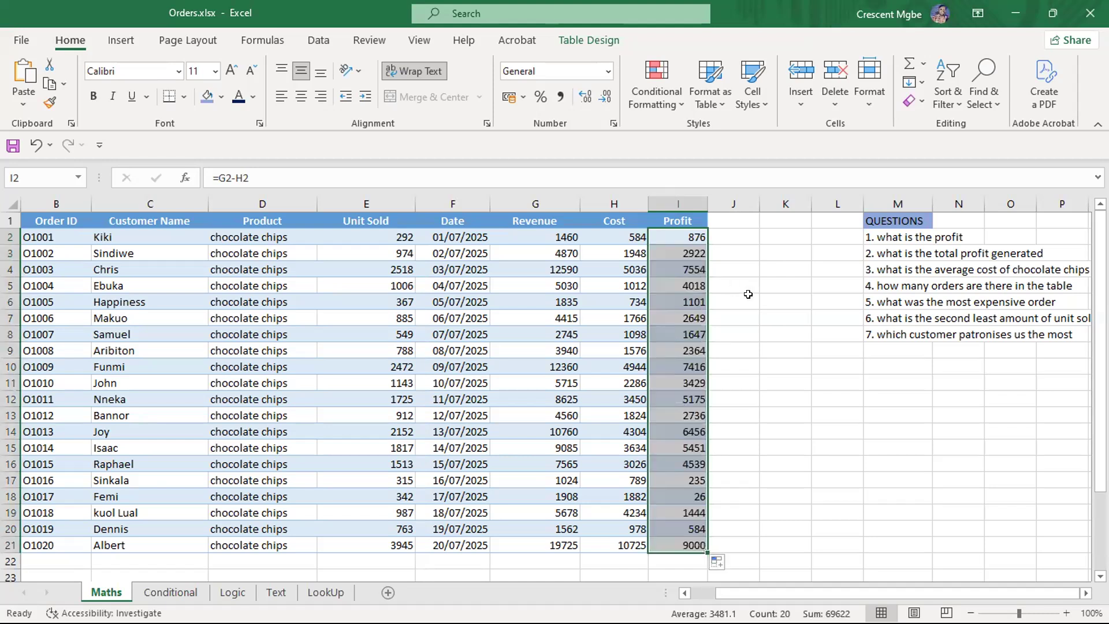
{"action": "scroll", "coordinate": [775, 285], "scroll_direction": "down", "scroll_amount": 1}
{"action": "scroll", "coordinate": [775, 285], "scroll_direction": "up", "scroll_amount": 1}
{"action": "left_click", "coordinate": [776, 286]}
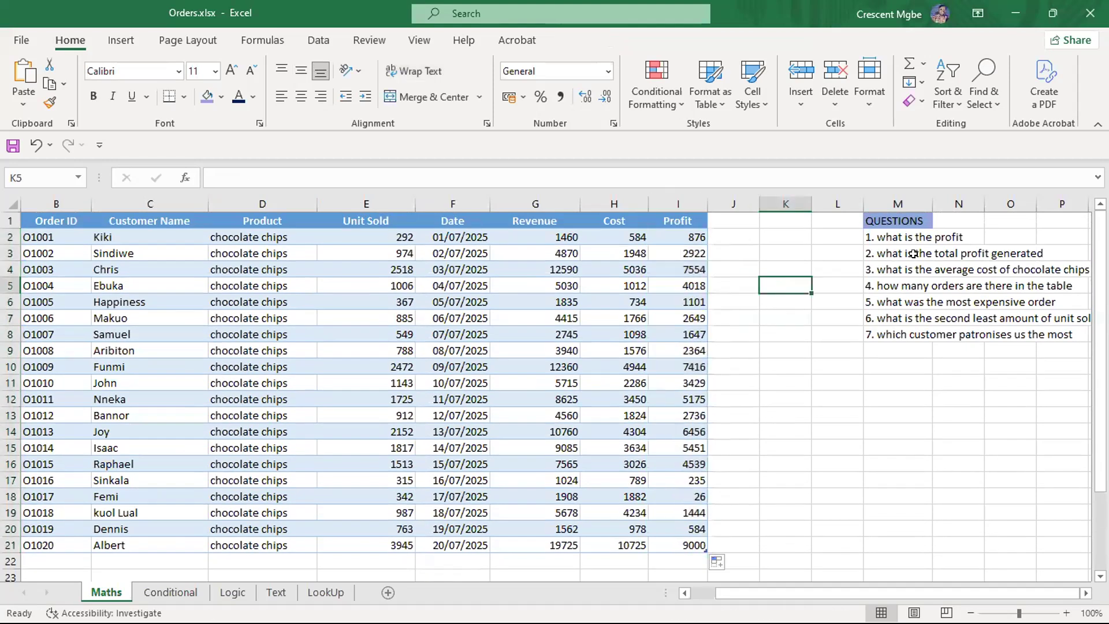
- Add a bold TOTAL label in B22, directly beneath the last Order ID, for the total profit question
{"action": "left_click", "coordinate": [968, 253]}
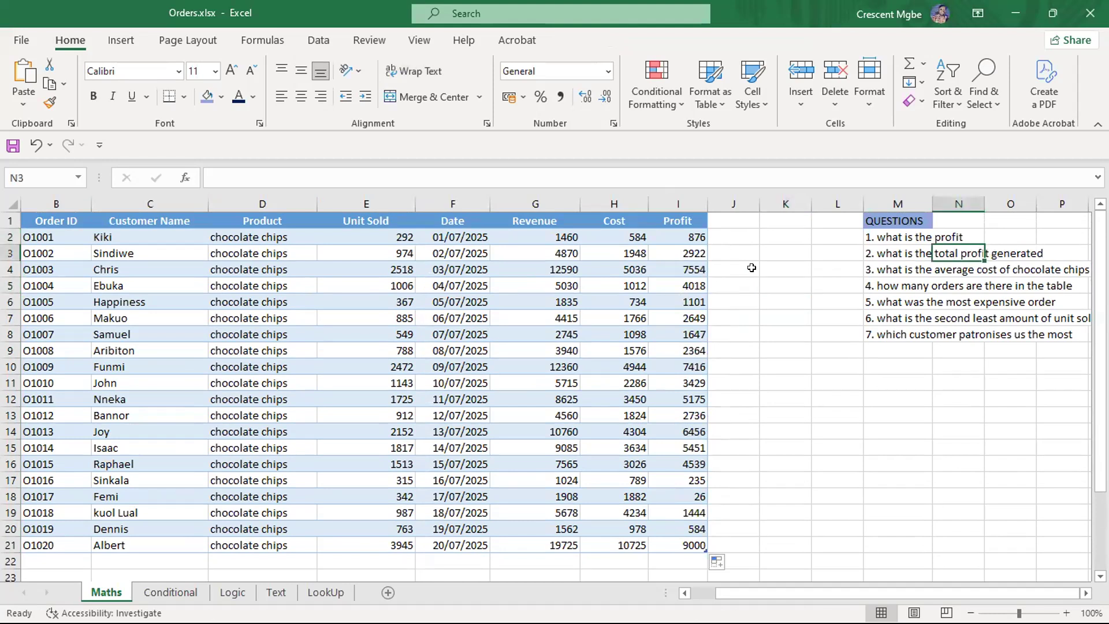
{"action": "scroll", "coordinate": [751, 267], "scroll_direction": "down", "scroll_amount": 1}
{"action": "double_click", "coordinate": [681, 512]}
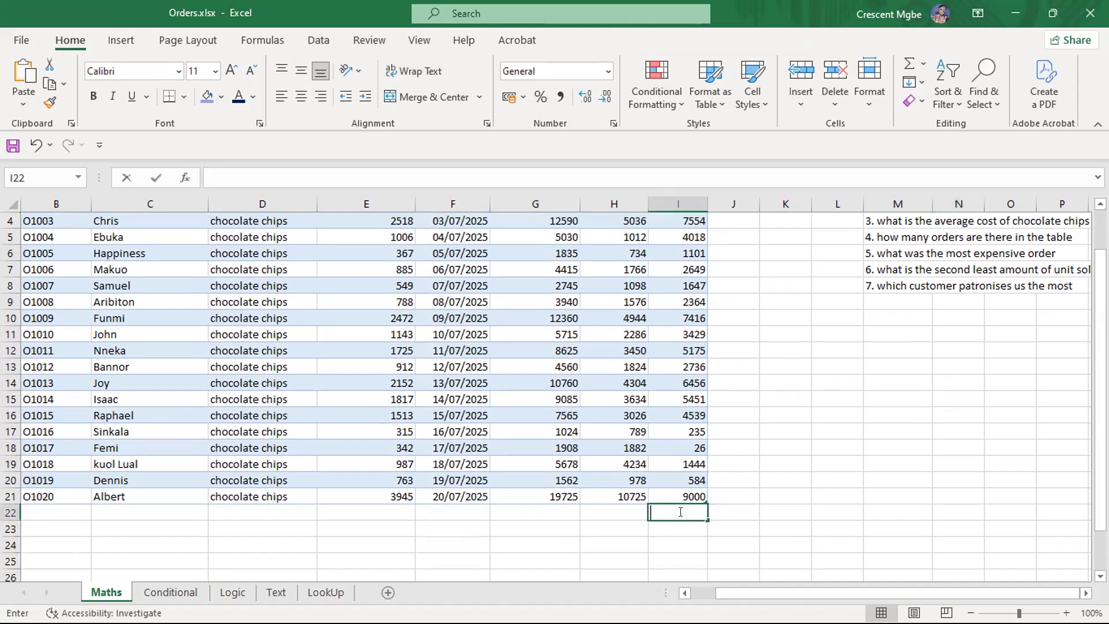
{"action": "left_click", "coordinate": [61, 512]}
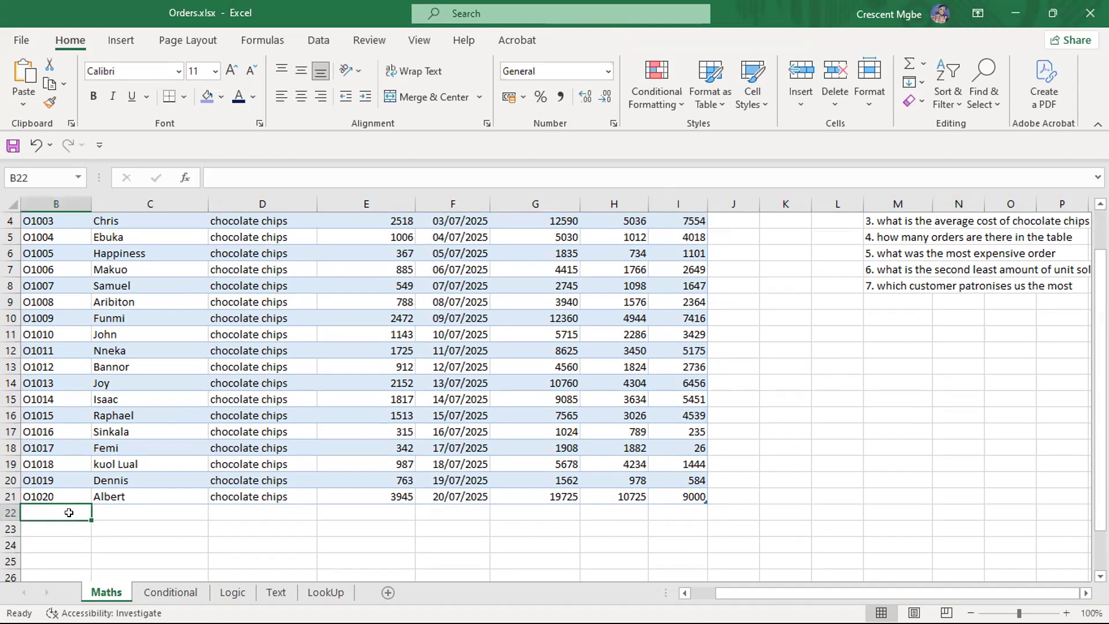
{"action": "type", "text": "t"}
{"action": "key", "text": "BackSpace"}
{"action": "type", "text": "TOTAL"}
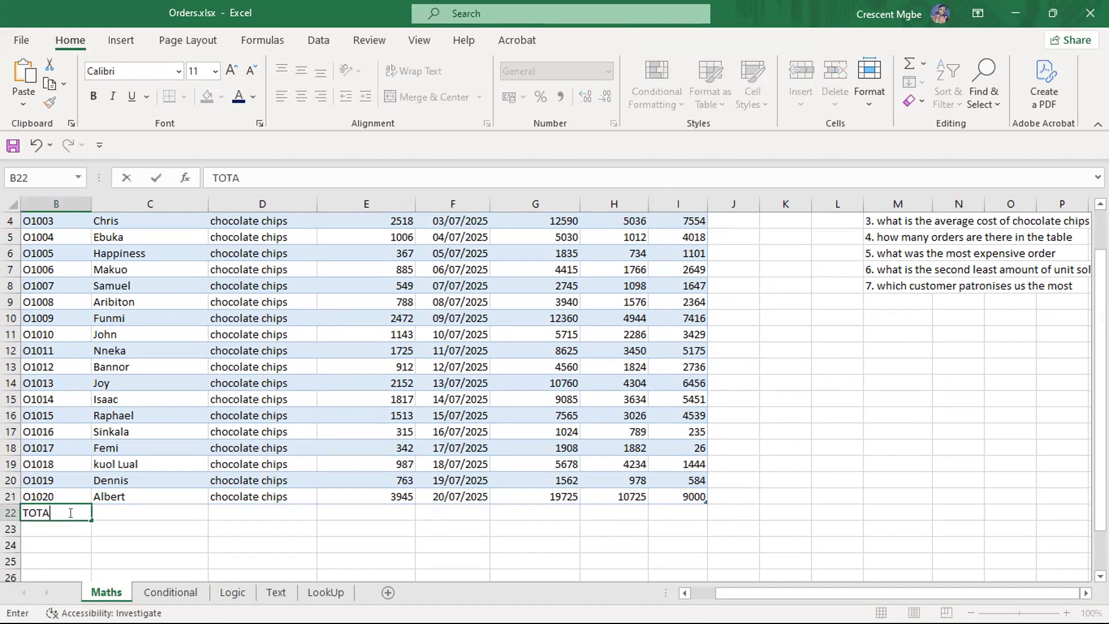
{"action": "key", "text": "ctrl+b"}
{"action": "key", "text": "Return"}
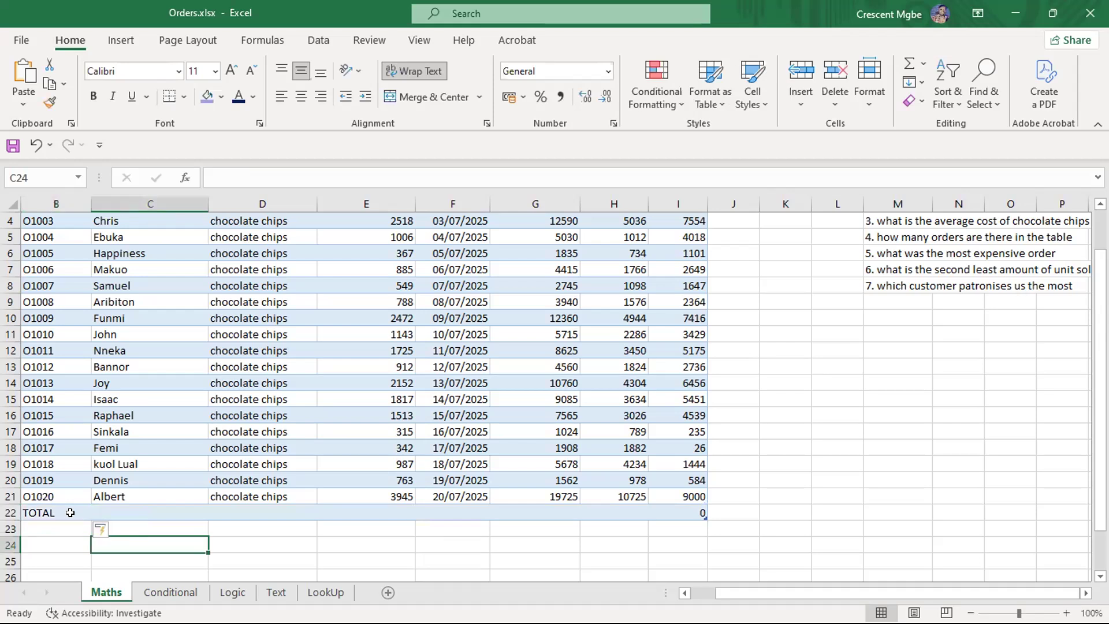
{"action": "left_click", "coordinate": [72, 511]}
{"action": "left_click", "coordinate": [93, 96]}
{"action": "left_click", "coordinate": [776, 493]}
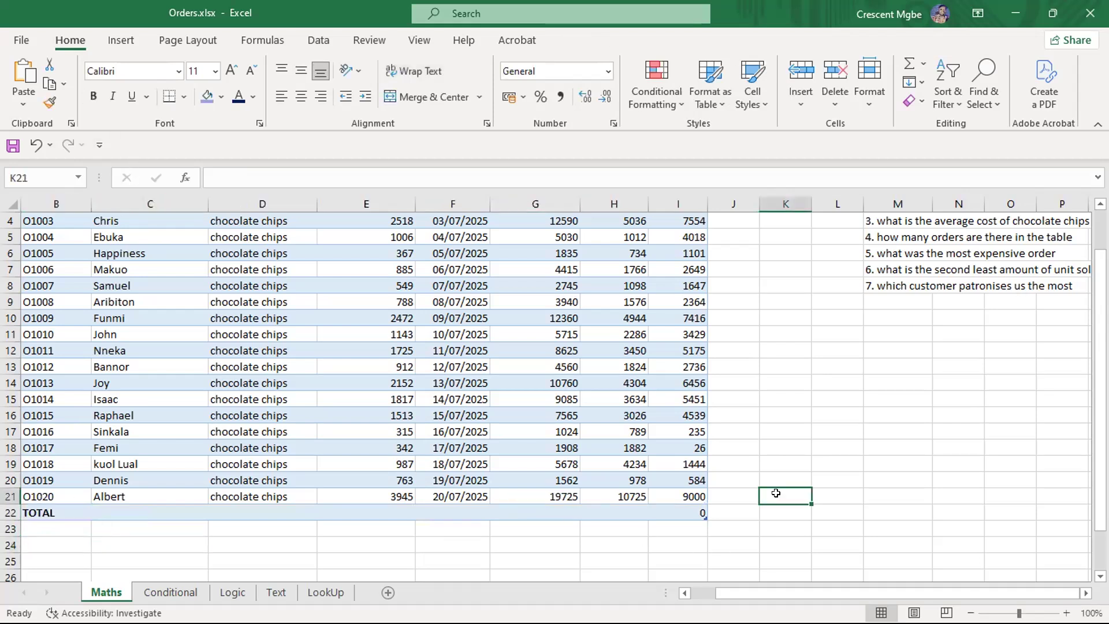
- Clear the auto-filled profit value from the TOTAL row in I22
{"action": "left_click", "coordinate": [692, 511]}
{"action": "key", "text": "Delete"}
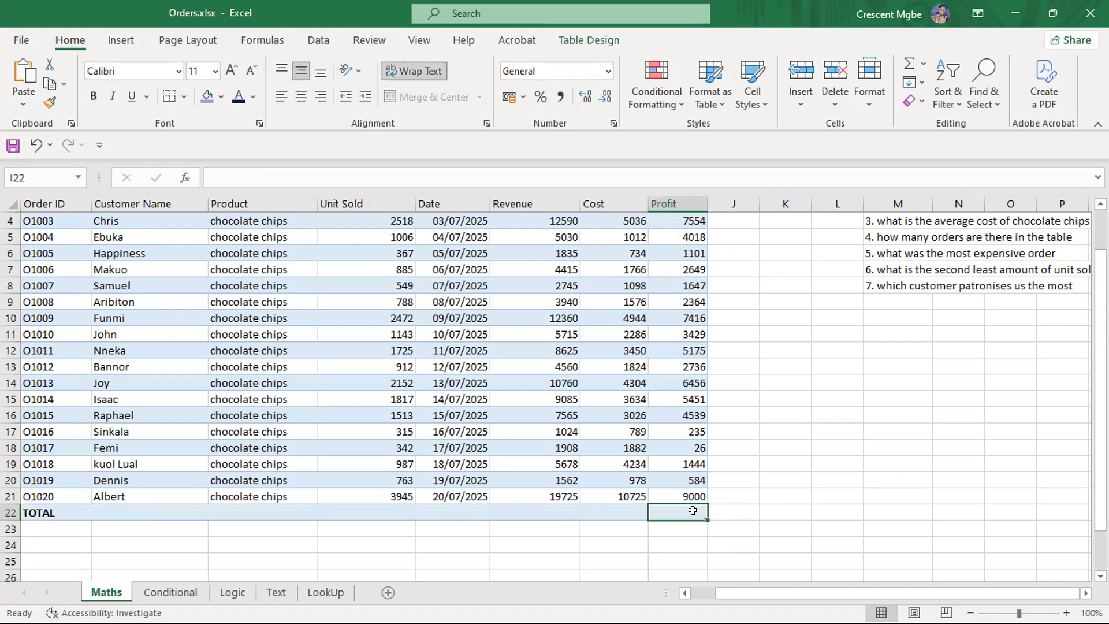
{"action": "left_click", "coordinate": [815, 474]}
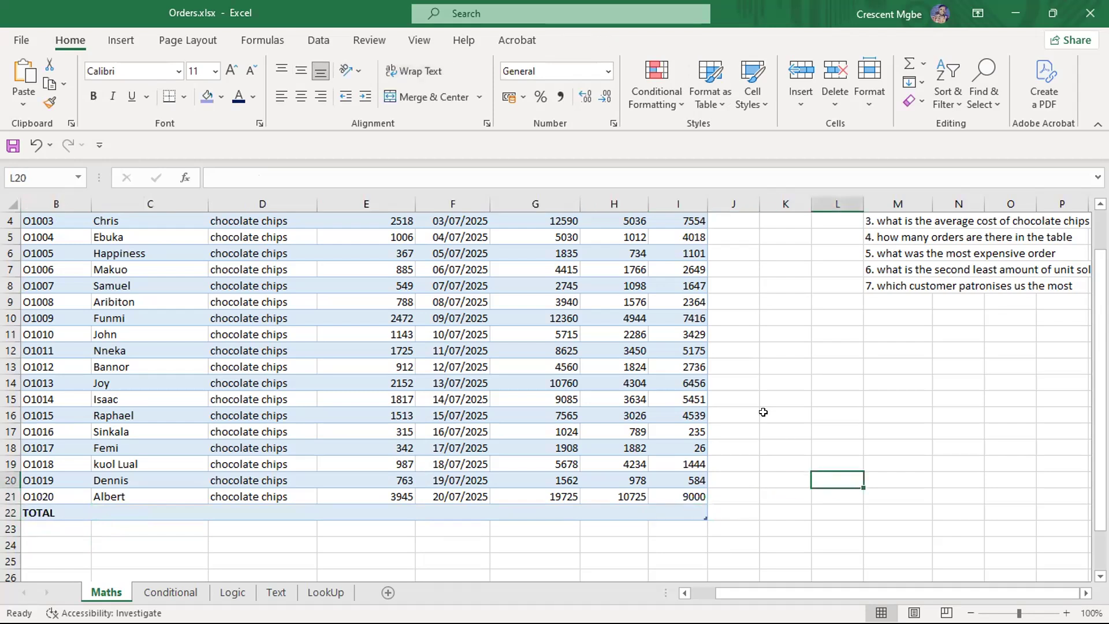
- Insert an AutoSum of the profits in I22, producing =SUBTOTAL(109,I2:I21)
{"action": "scroll", "coordinate": [680, 319], "scroll_direction": "up", "scroll_amount": 1}
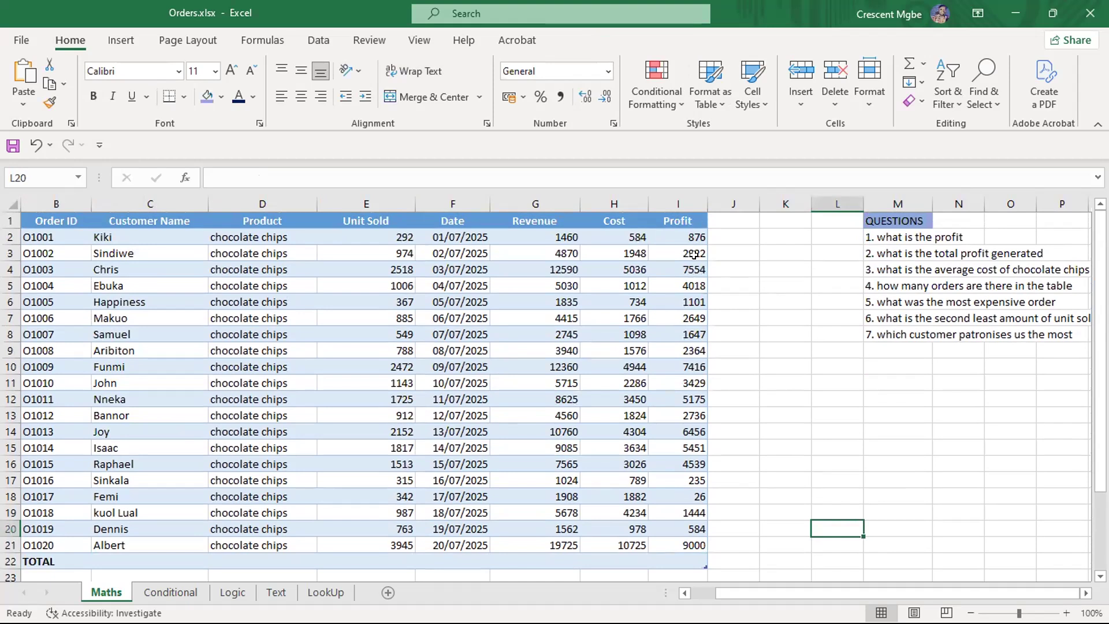
{"action": "scroll", "coordinate": [682, 350], "scroll_direction": "down", "scroll_amount": 1}
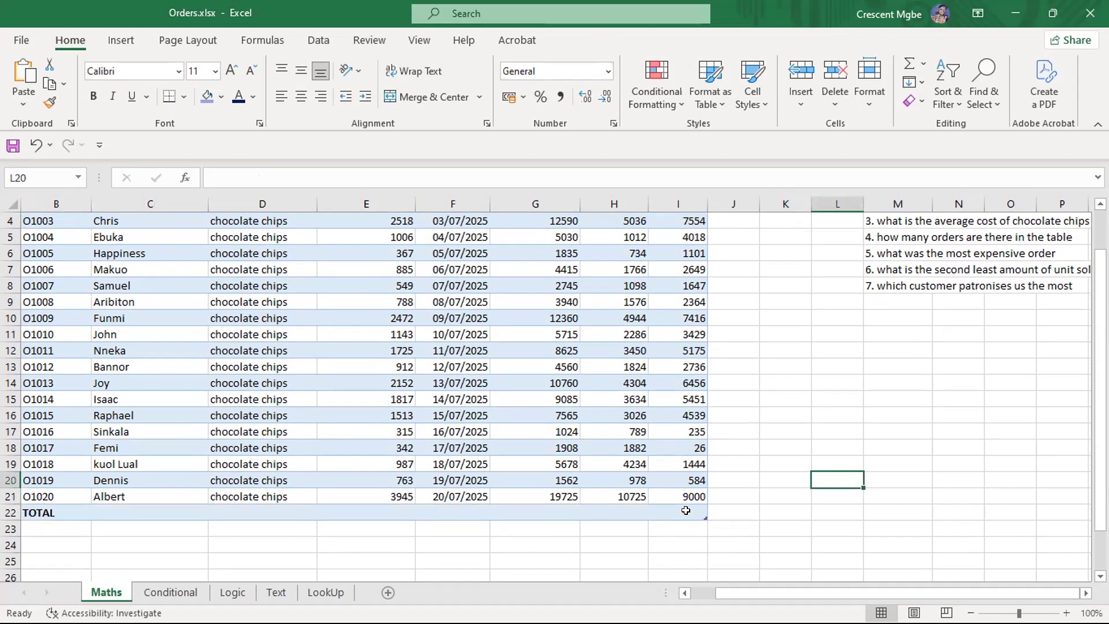
{"action": "left_click", "coordinate": [686, 509]}
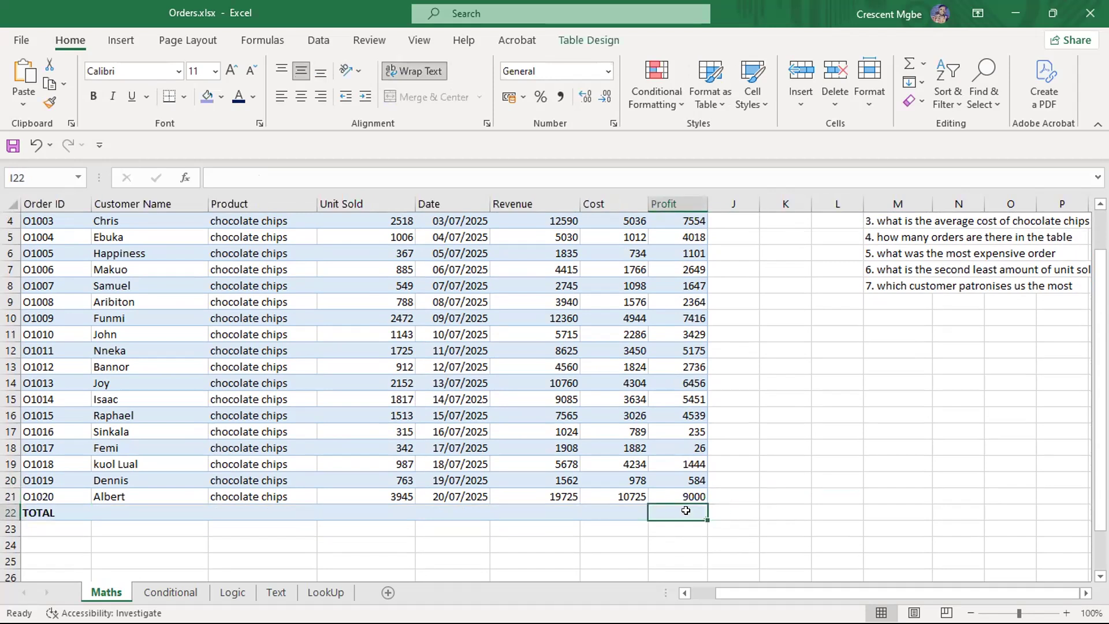
{"action": "scroll", "coordinate": [685, 510], "scroll_direction": "up", "scroll_amount": 1}
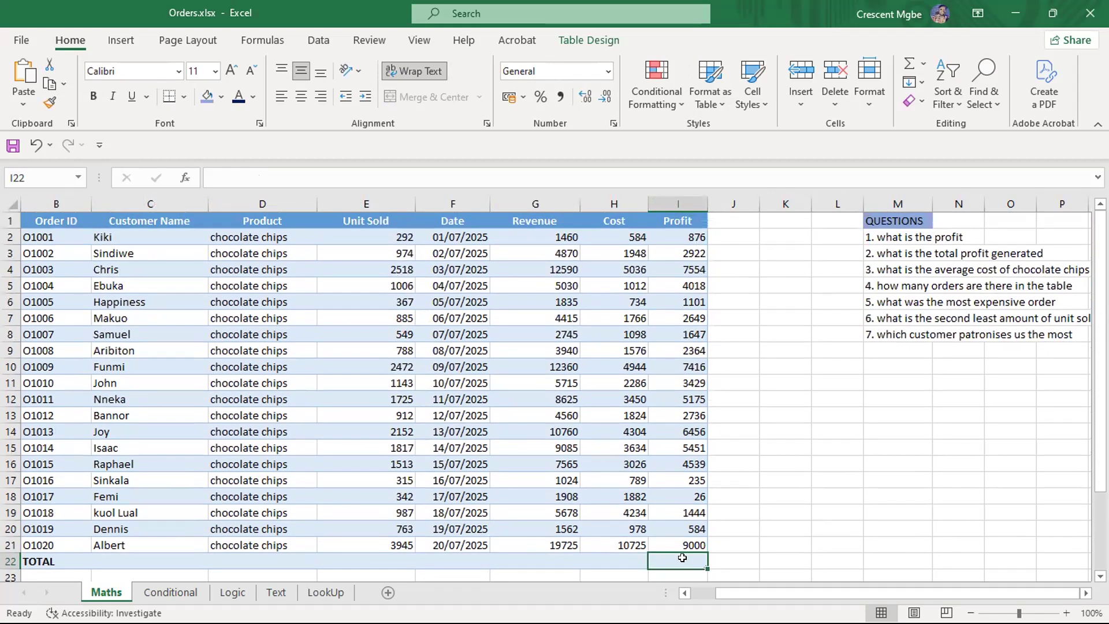
{"action": "key", "text": "alt"}
{"action": "key", "text": "alt+="}
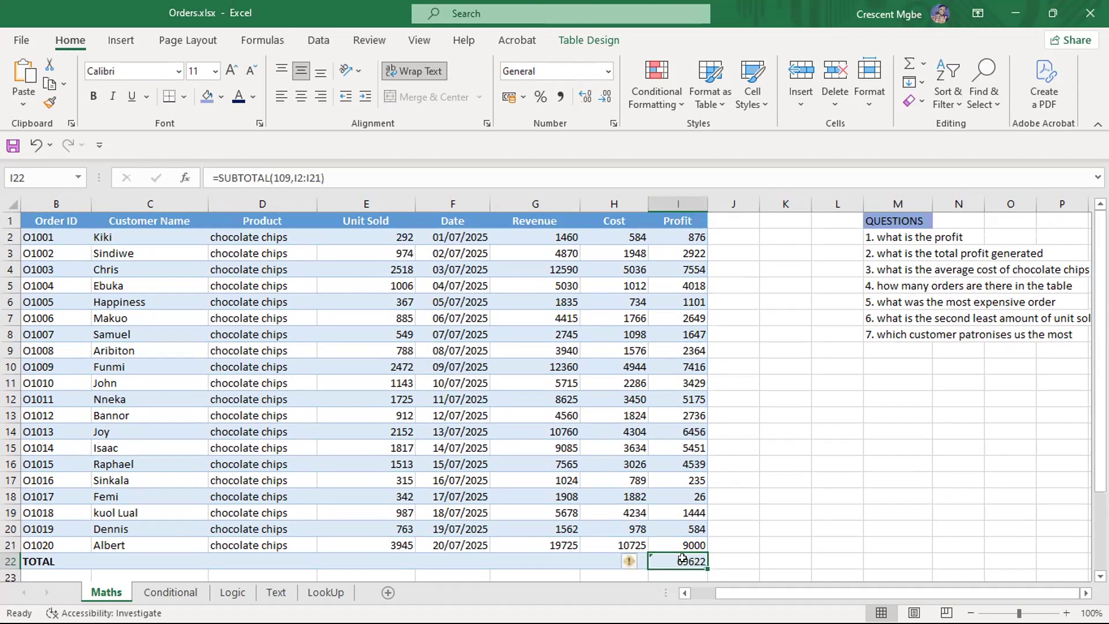
- Make the total profit figure in I22 bold
{"action": "scroll", "coordinate": [827, 514], "scroll_direction": "down", "scroll_amount": 1}
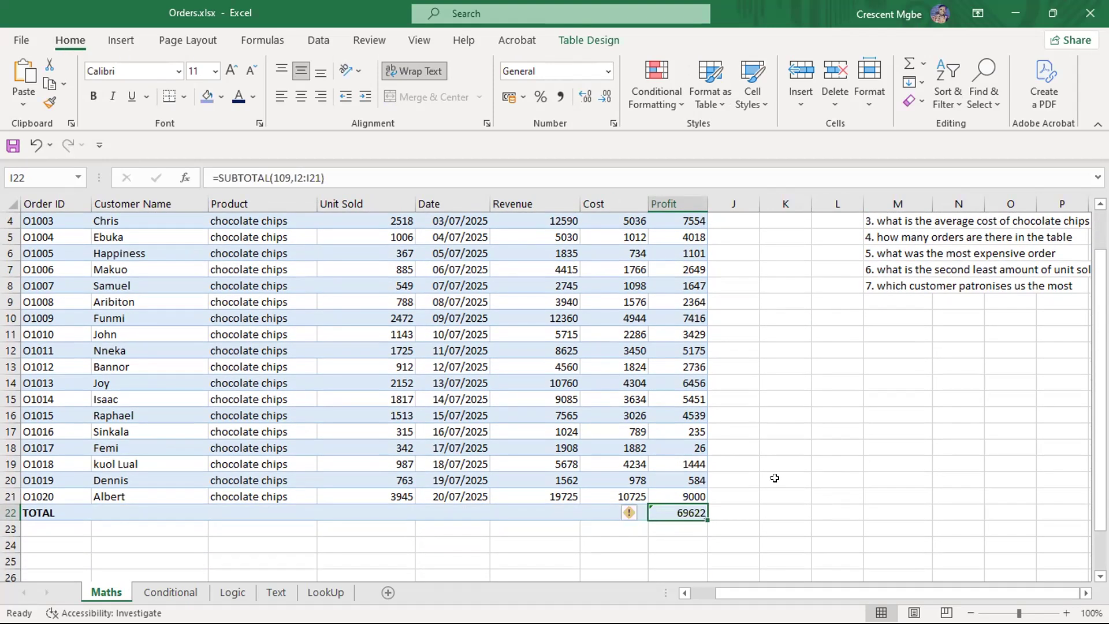
{"action": "left_click", "coordinate": [93, 96]}
{"action": "scroll", "coordinate": [764, 433], "scroll_direction": "up", "scroll_amount": 1}
{"action": "scroll", "coordinate": [764, 433], "scroll_direction": "up", "scroll_amount": 1}
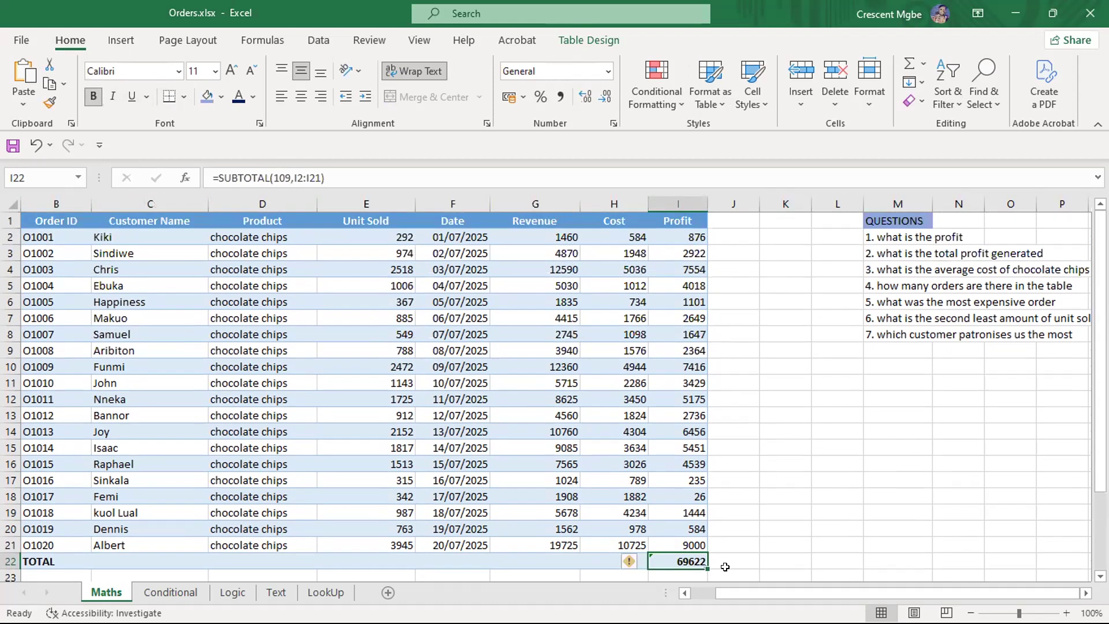
- Replace the total profit formula in I22 with a SUM over the entire column I, =SUM(I:I)
{"action": "key", "text": "Delete"}
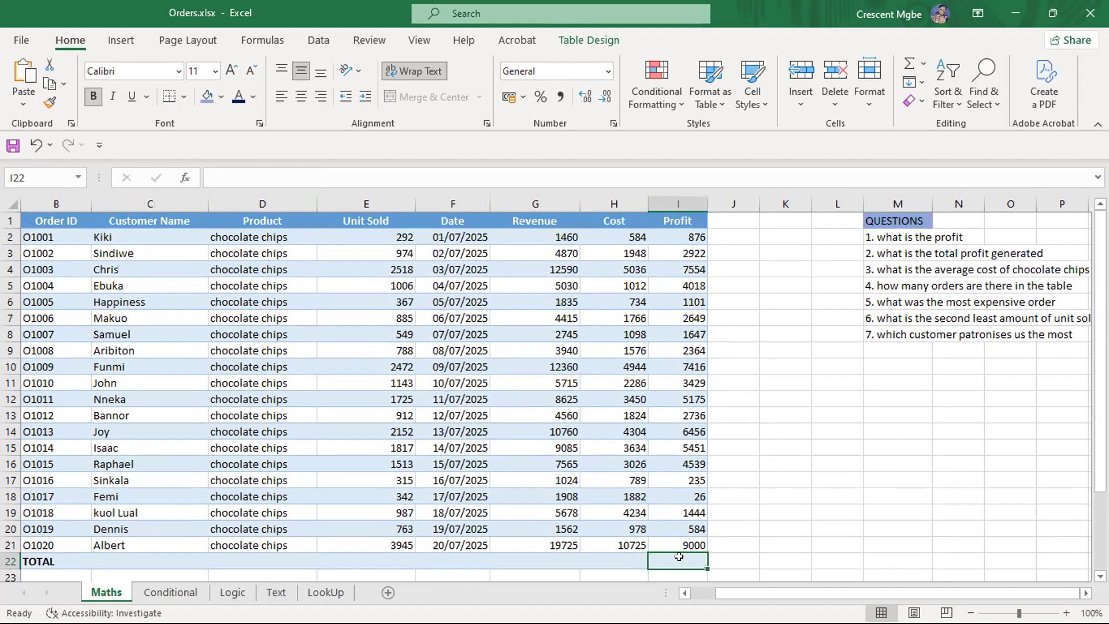
{"action": "type", "text": "=SUM"}
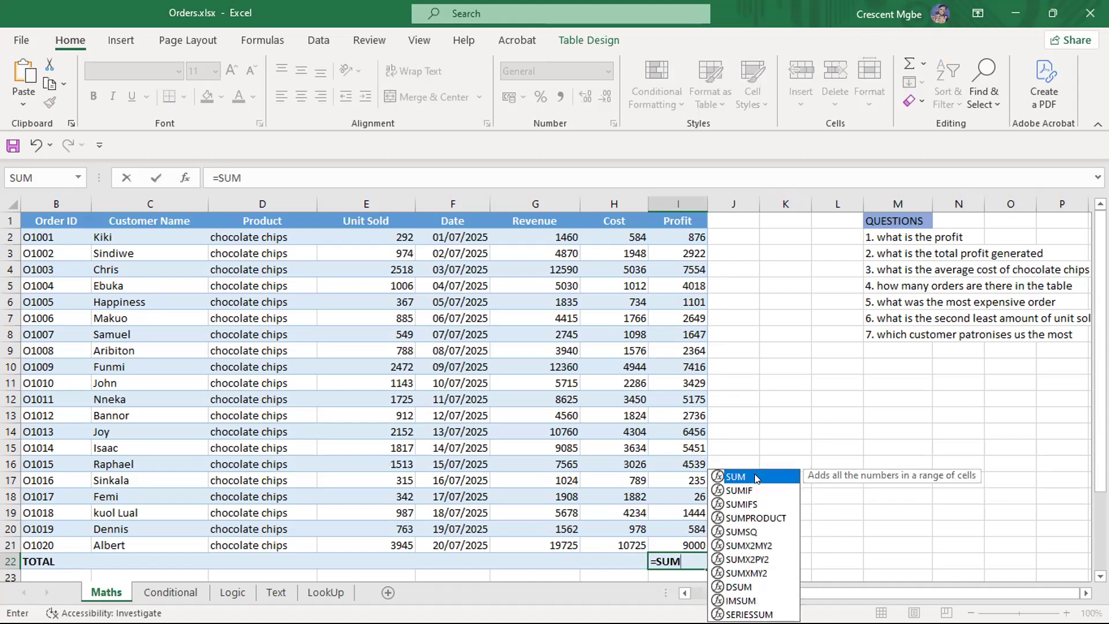
{"action": "type", "text": "("}
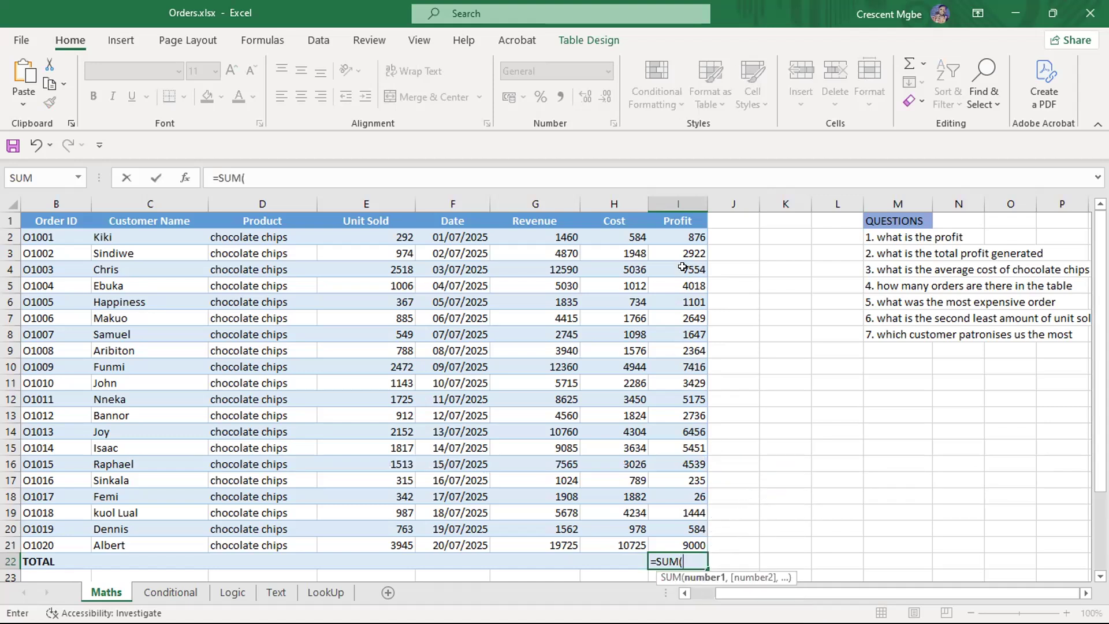
{"action": "left_click", "coordinate": [675, 200]}
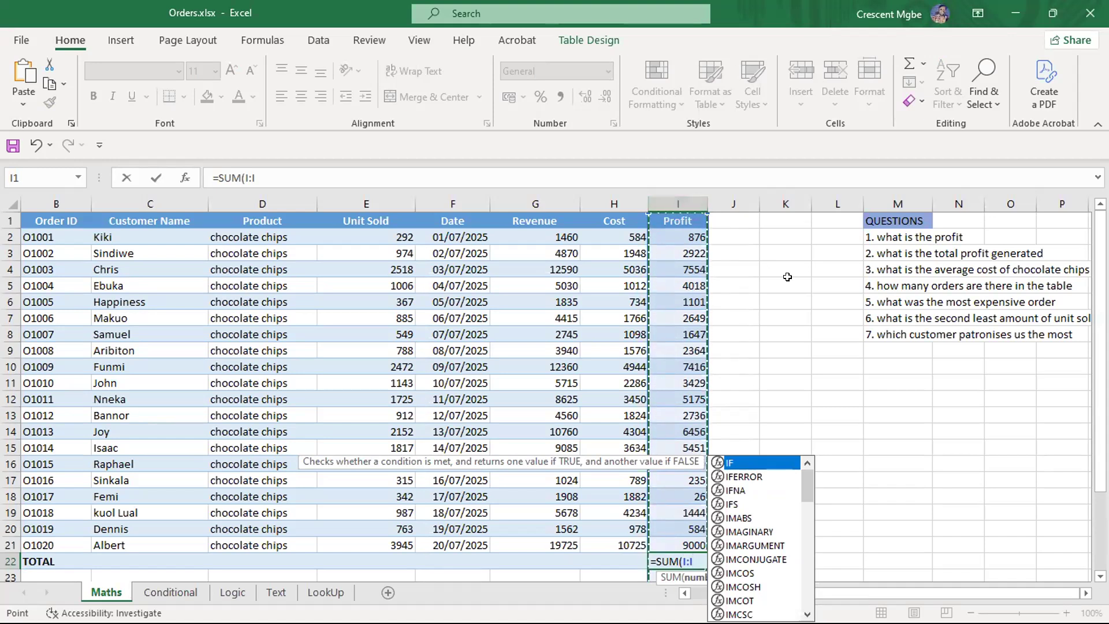
{"action": "key", "text": "Return"}
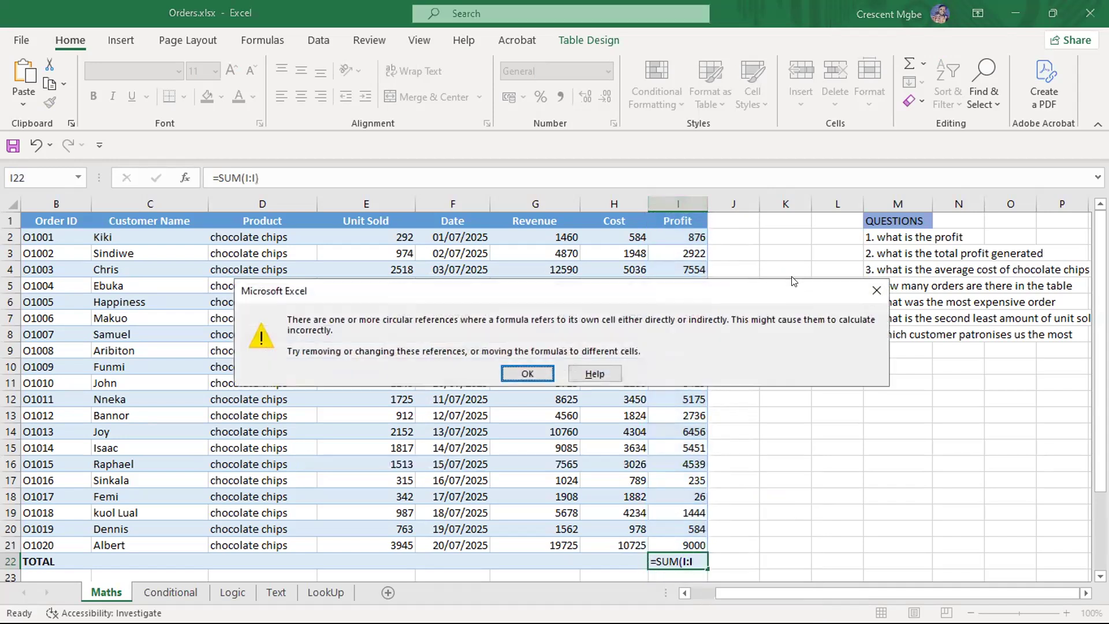
{"action": "left_click", "coordinate": [527, 373]}
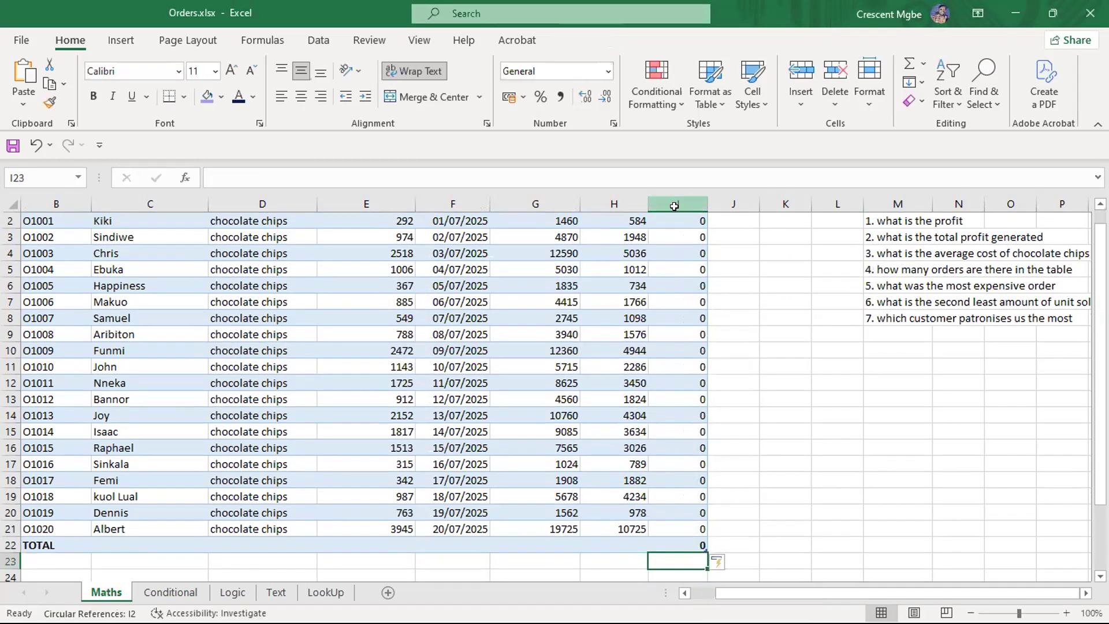
- Undo the last change in the Profit column and clear the whole-column SUM formula from I22
{"action": "scroll", "coordinate": [730, 296], "scroll_direction": "up", "scroll_amount": 1}
{"action": "left_click", "coordinate": [670, 192]}
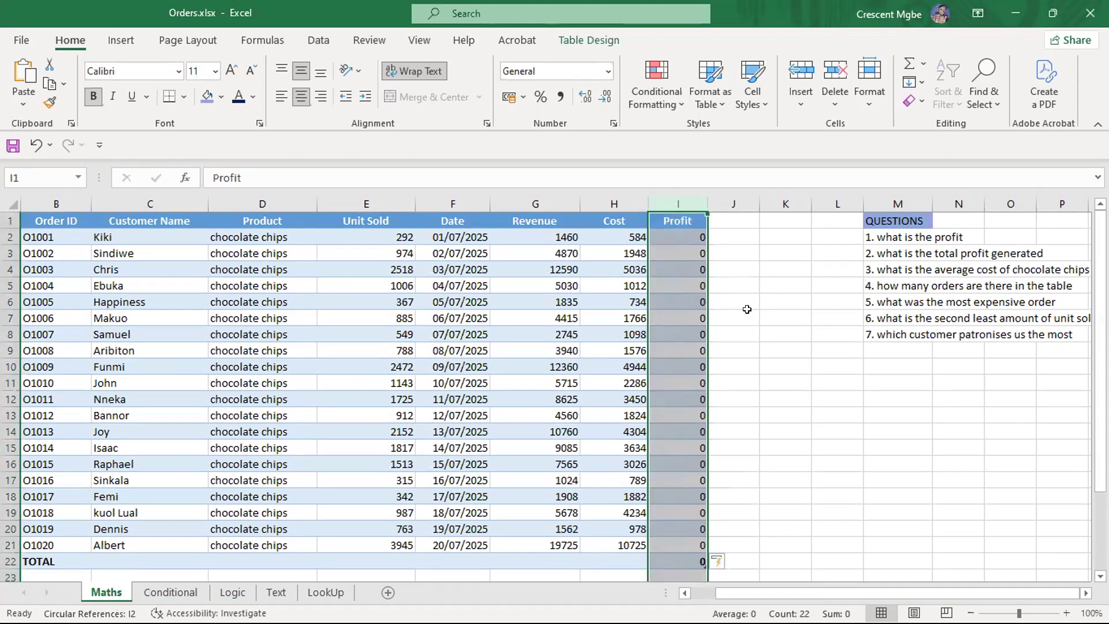
{"action": "scroll", "coordinate": [747, 311], "scroll_direction": "down", "scroll_amount": 3}
{"action": "scroll", "coordinate": [746, 310], "scroll_direction": "up", "scroll_amount": 3}
{"action": "key", "text": "ctrl+z"}
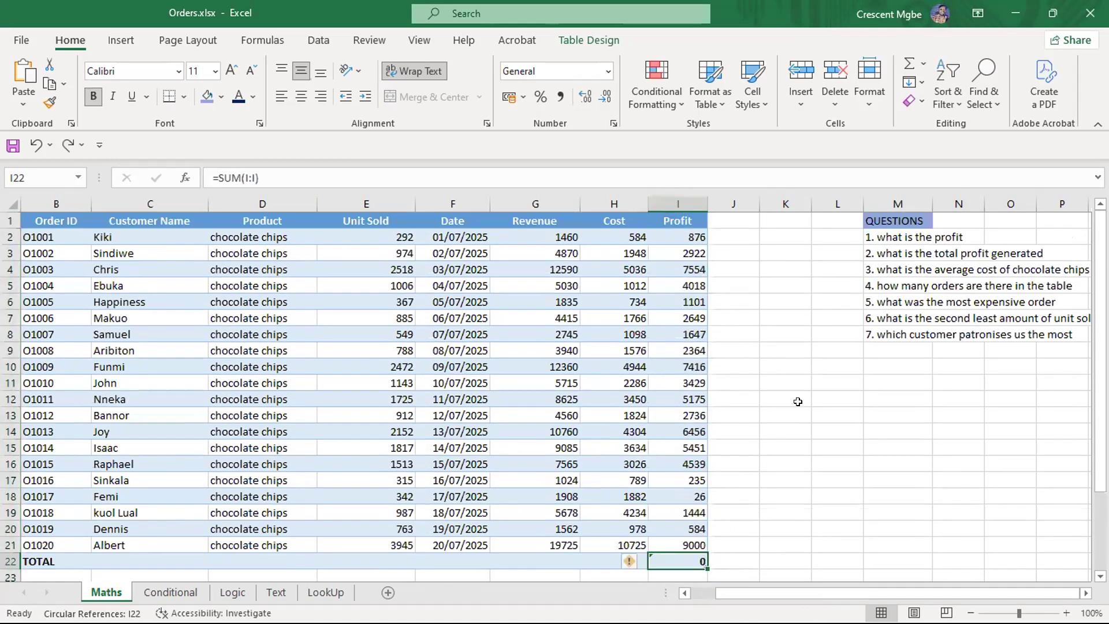
{"action": "key", "text": "Delete"}
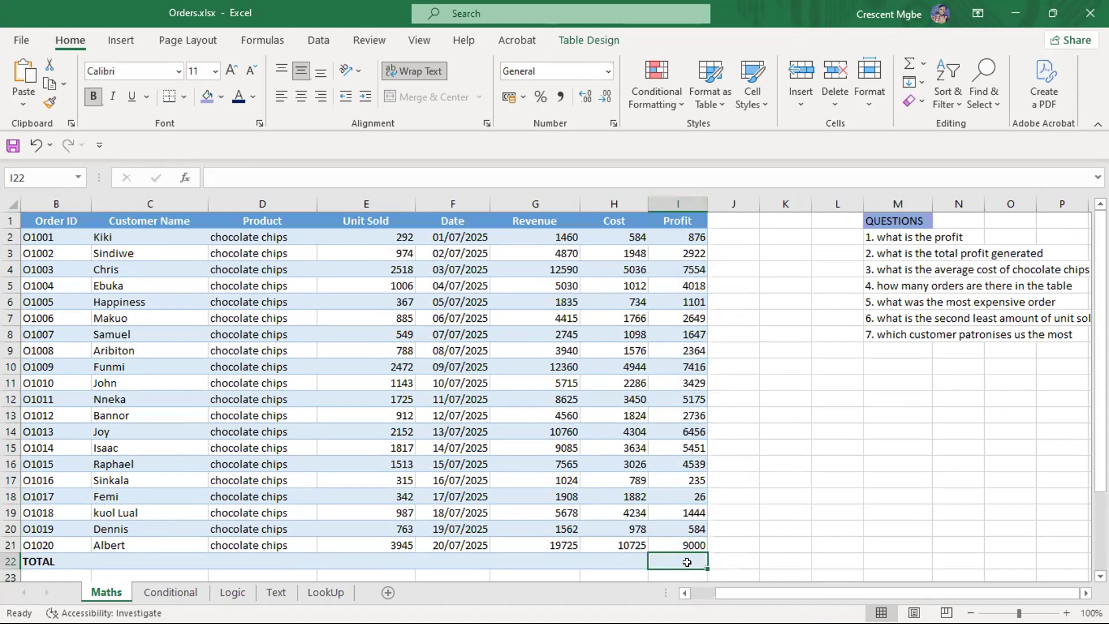
- Enter =SUM(I2:I21) in I22 of the TOTAL row to add up the individual profits
{"action": "type", "text": "SUM"}
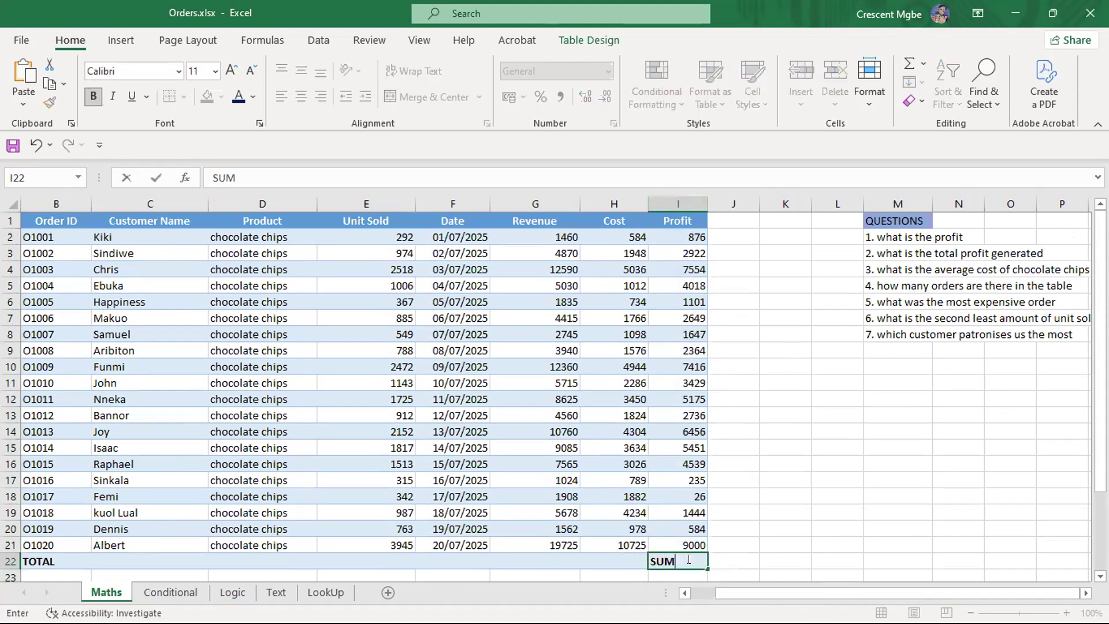
{"action": "key", "text": "BackSpace"}
{"action": "key", "text": "BackSpace"}
{"action": "key", "text": "BackSpace"}
{"action": "type", "text": "=SU"}
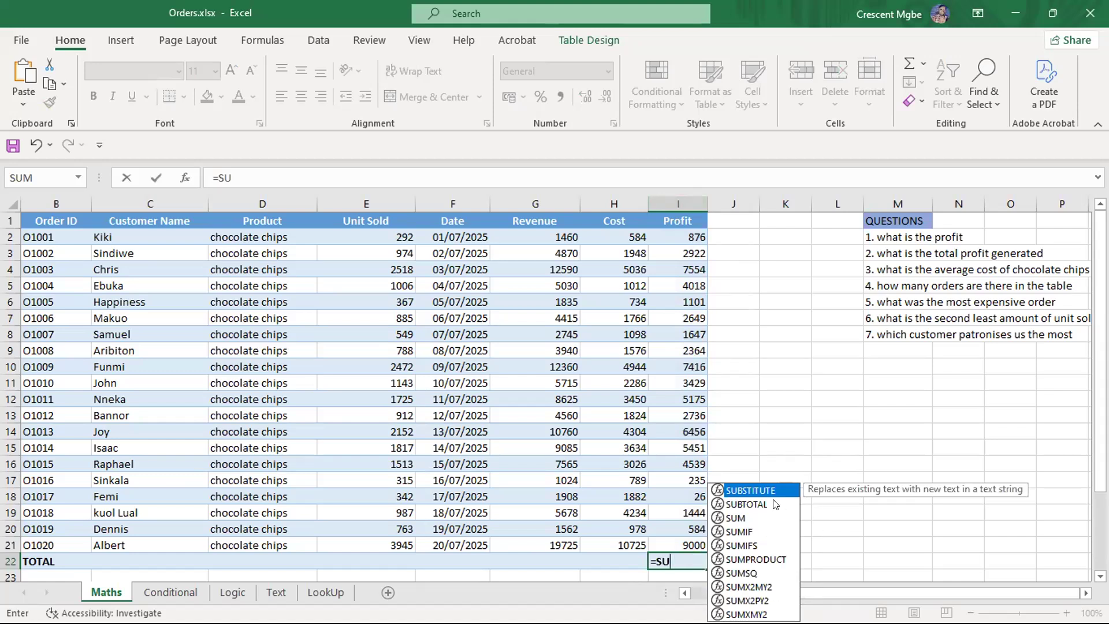
{"action": "type", "text": "M"}
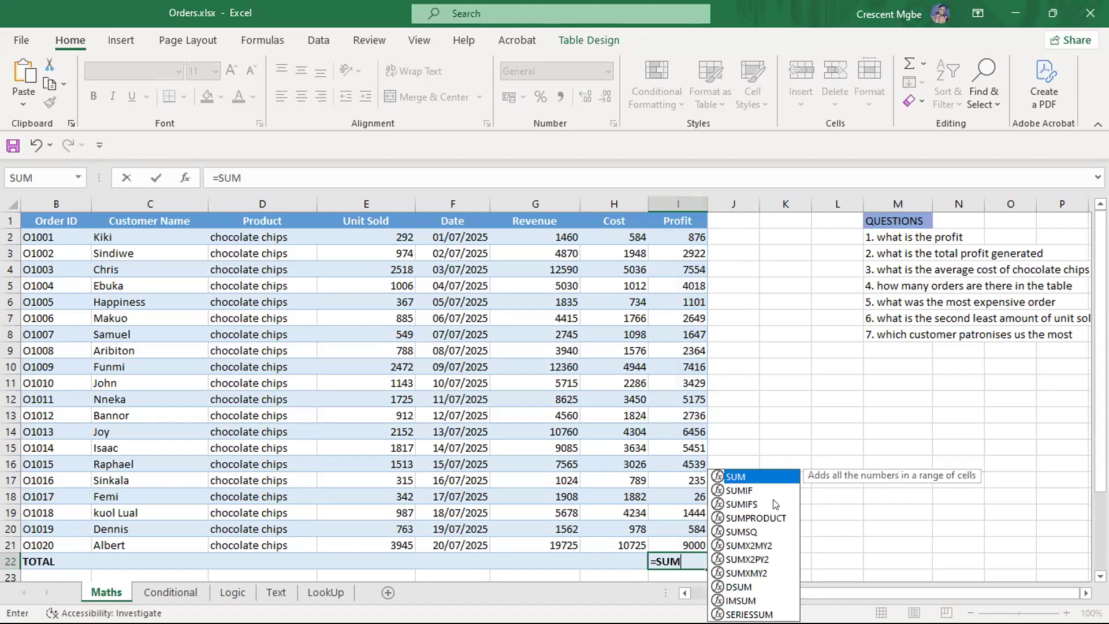
{"action": "type", "text": "("}
{"action": "left_click_drag", "start_coordinate": [682, 237], "coordinate": [686, 544]}
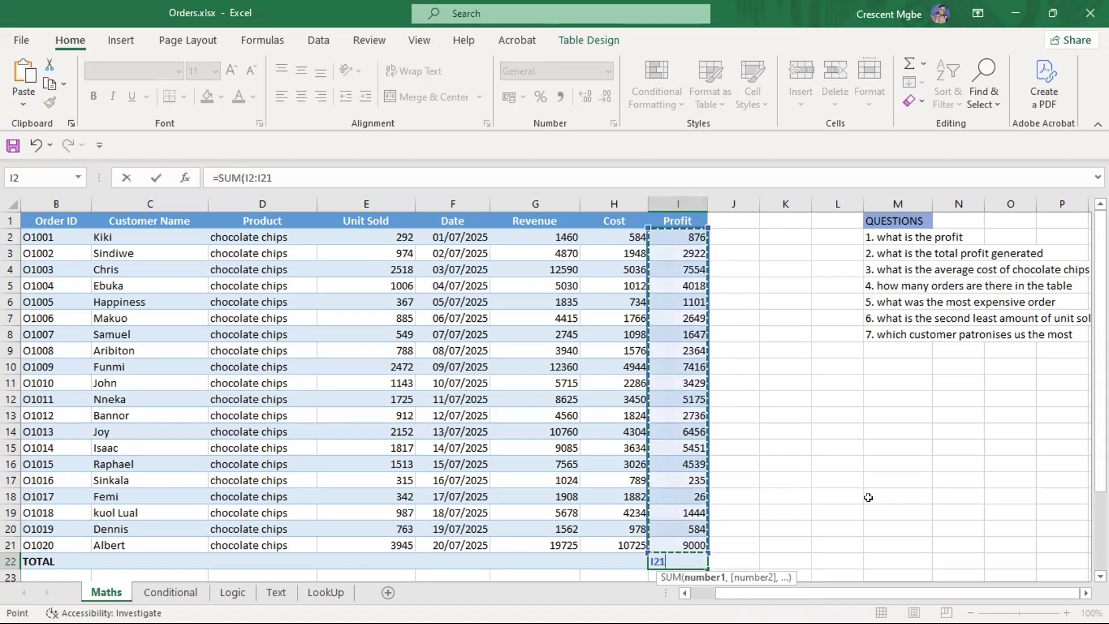
{"action": "key", "text": "Return"}
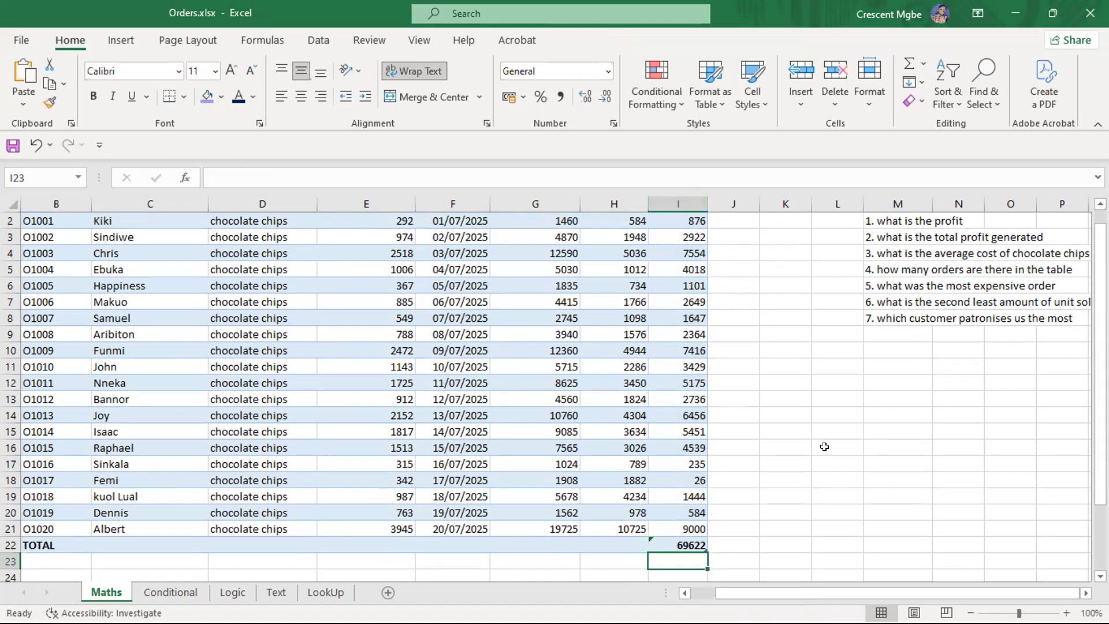
{"action": "left_click", "coordinate": [824, 447]}
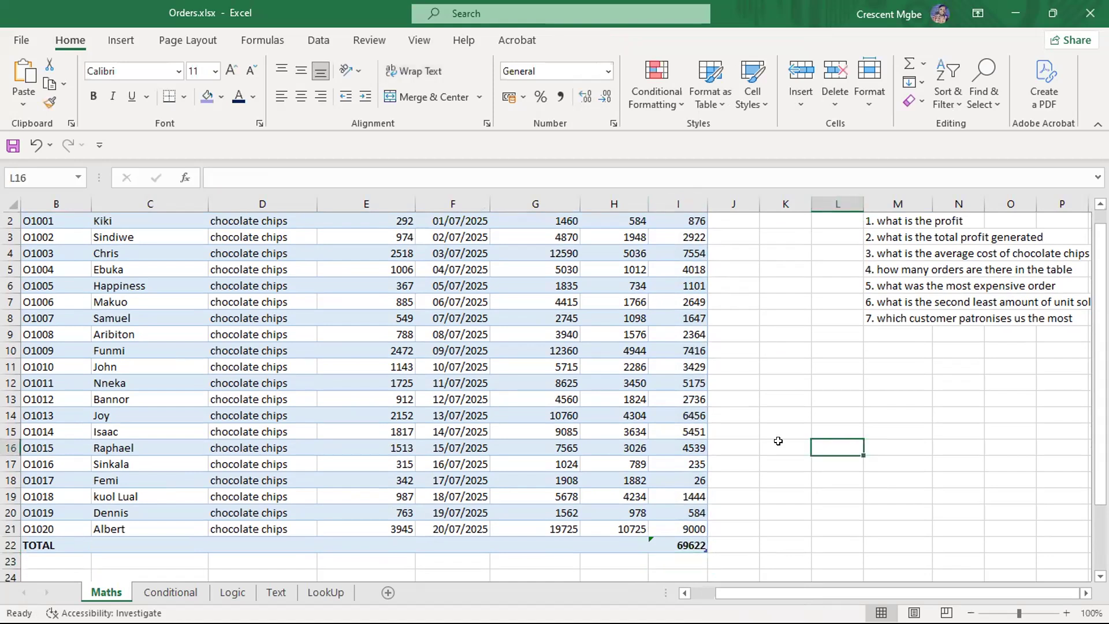
{"action": "scroll", "coordinate": [765, 437], "scroll_direction": "up", "scroll_amount": 1}
{"action": "scroll", "coordinate": [765, 437], "scroll_direction": "down", "scroll_amount": 2}
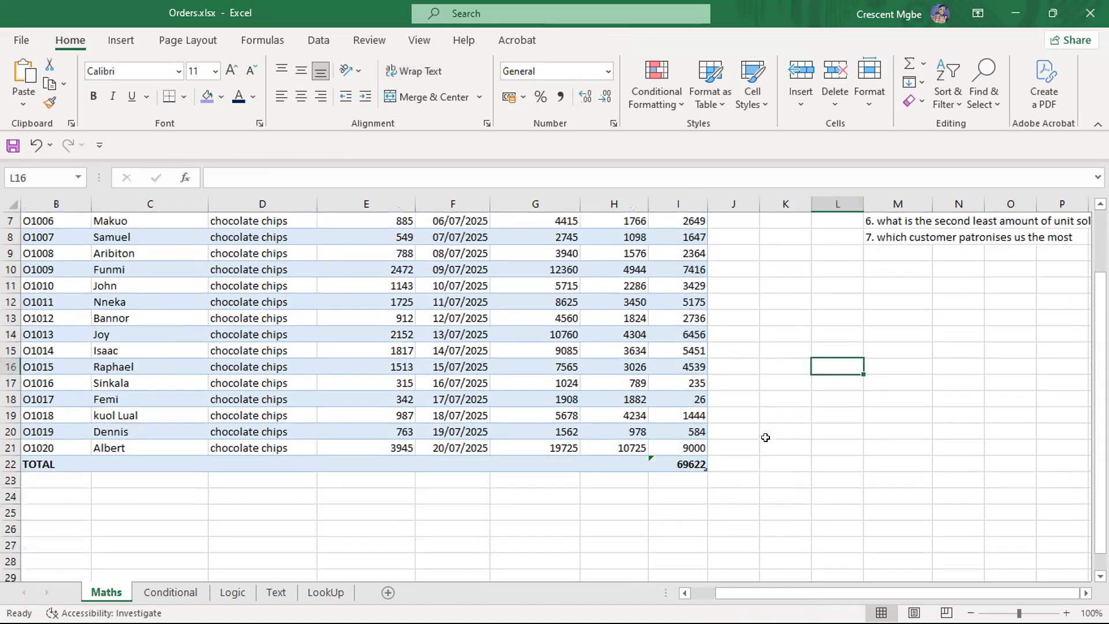
{"action": "scroll", "coordinate": [765, 437], "scroll_direction": "up", "scroll_amount": 1}
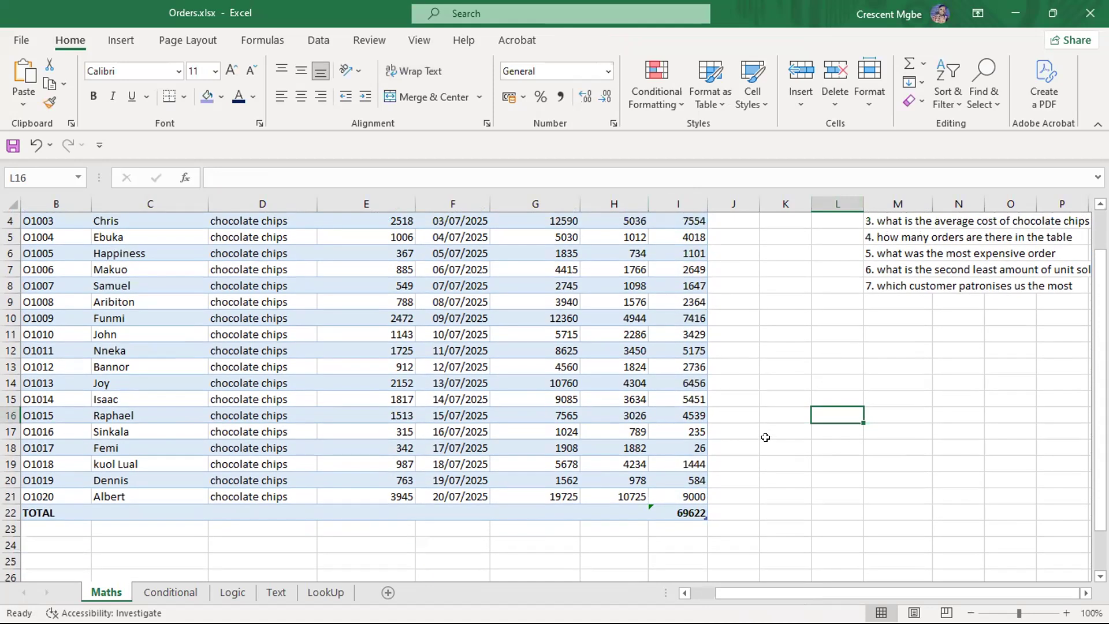
{"action": "scroll", "coordinate": [765, 438], "scroll_direction": "up", "scroll_amount": 1}
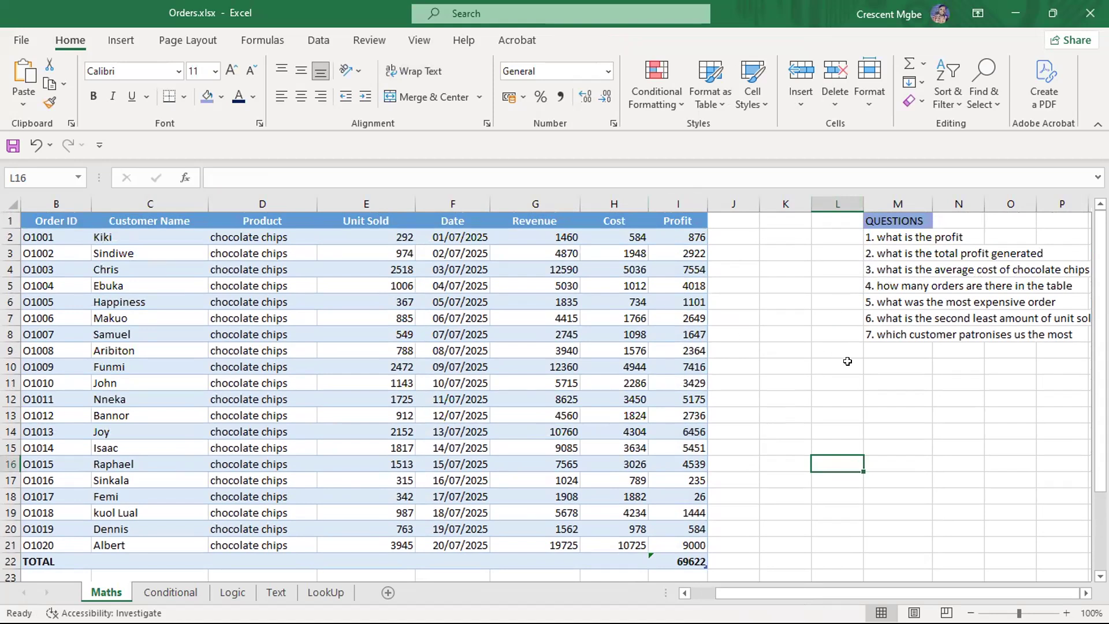
{"action": "left_click_drag", "start_coordinate": [878, 591], "coordinate": [933, 590]}
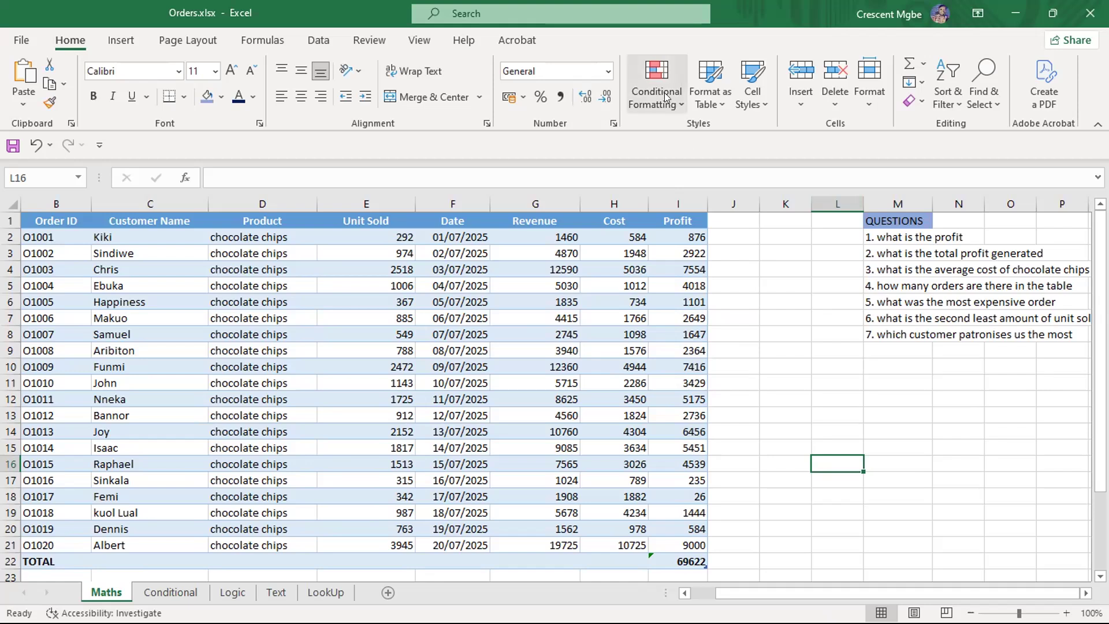
{"action": "key", "text": "alt+Tab"}
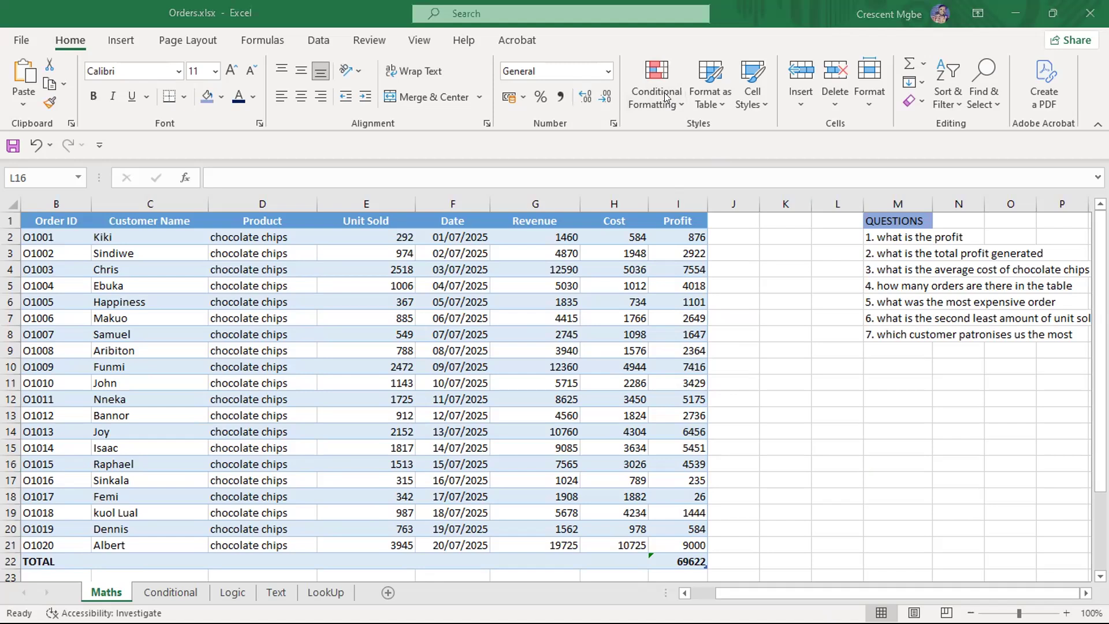
{"action": "scroll", "coordinate": [809, 333], "scroll_direction": "down", "scroll_amount": 2}
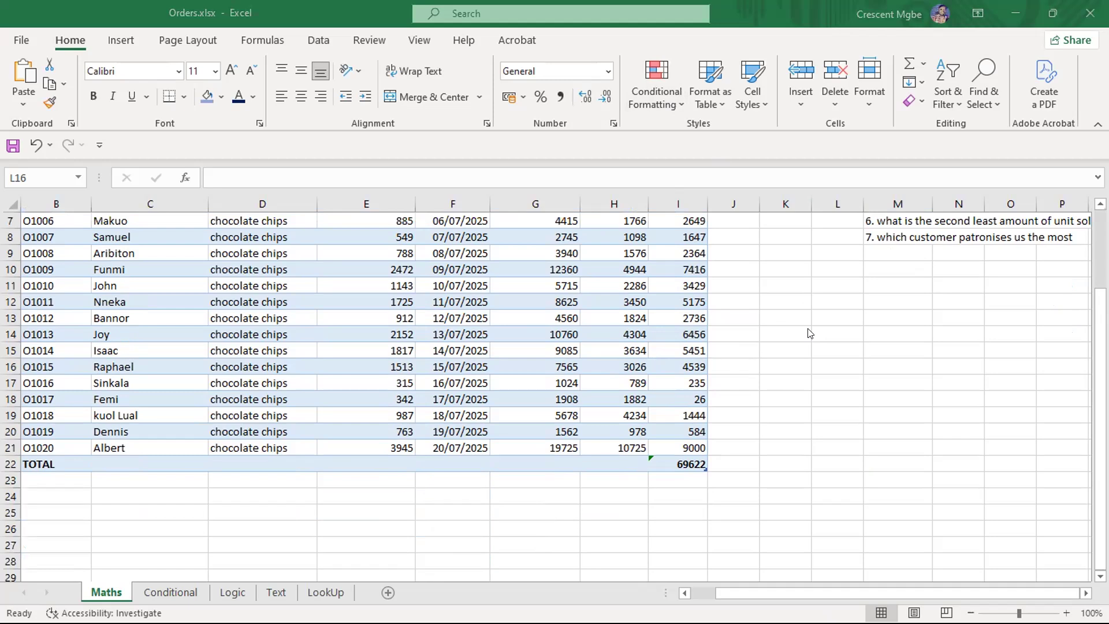
{"action": "scroll", "coordinate": [809, 334], "scroll_direction": "up", "scroll_amount": 2}
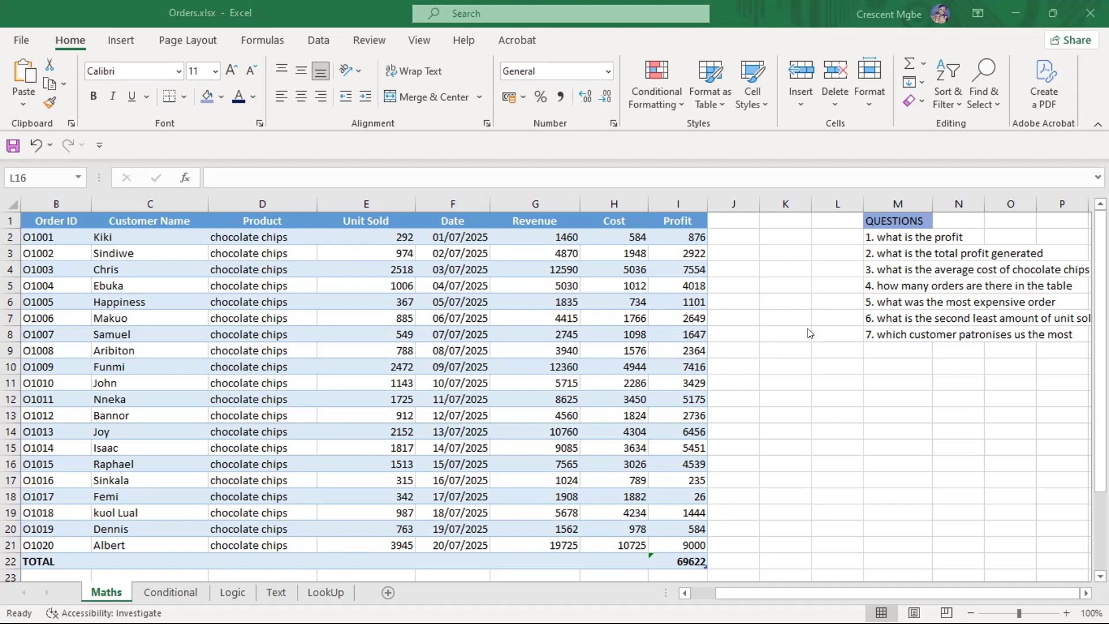
{"action": "scroll", "coordinate": [811, 358], "scroll_direction": "down", "scroll_amount": 1}
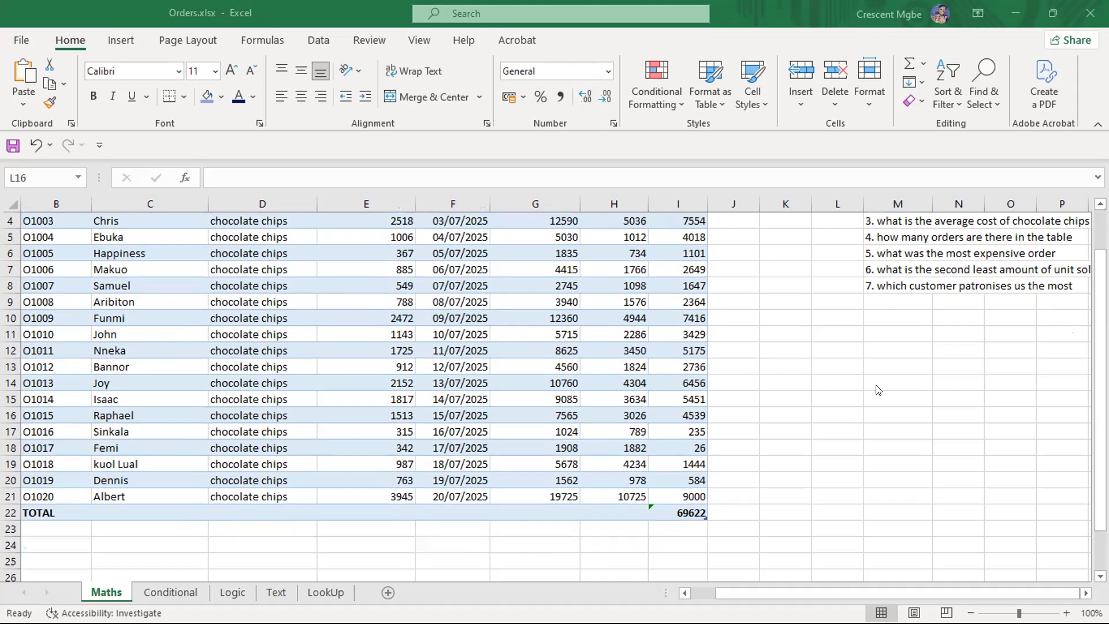
- Add a new worksheet and enter the sample numbers 7, 4, 5, 3 and 6 in cells F4 to F8
{"action": "left_click", "coordinate": [393, 594]}
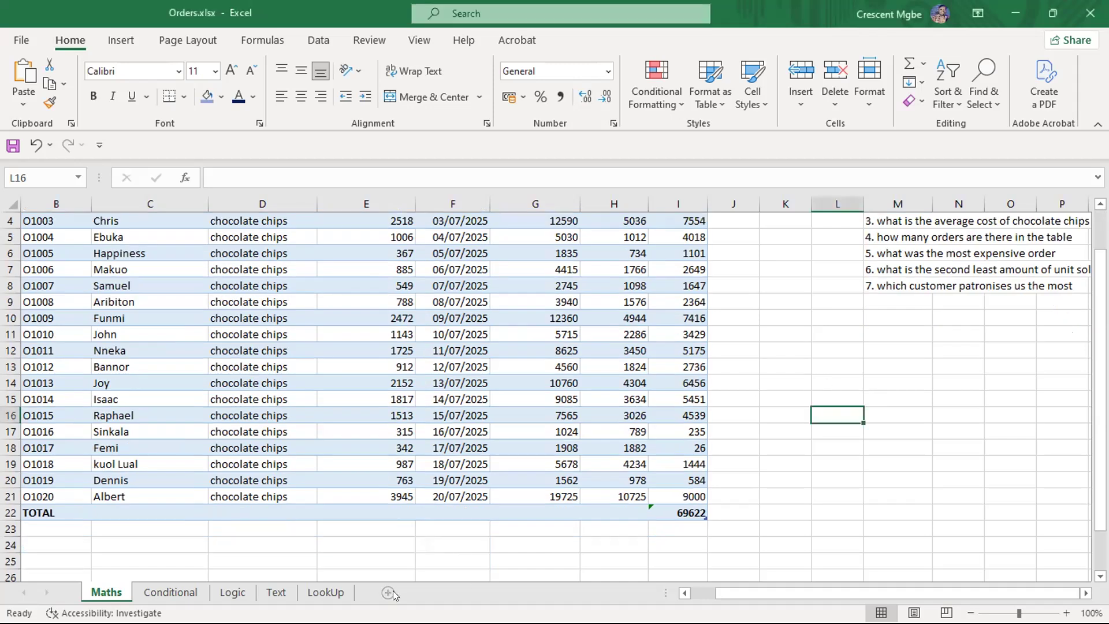
{"action": "left_click", "coordinate": [388, 592]}
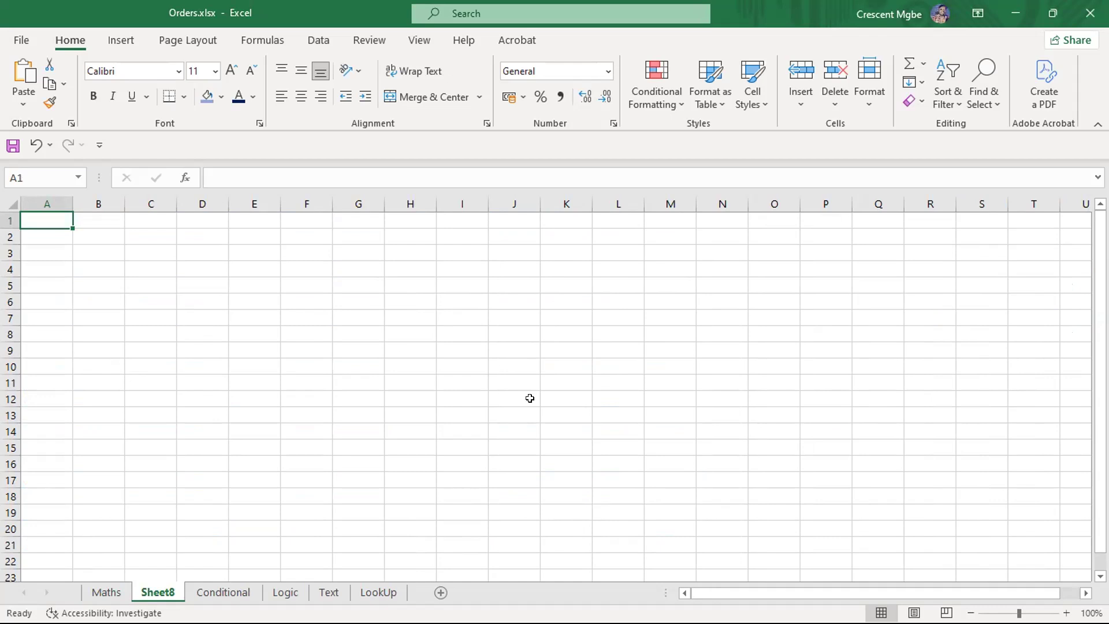
{"action": "left_click", "coordinate": [297, 267]}
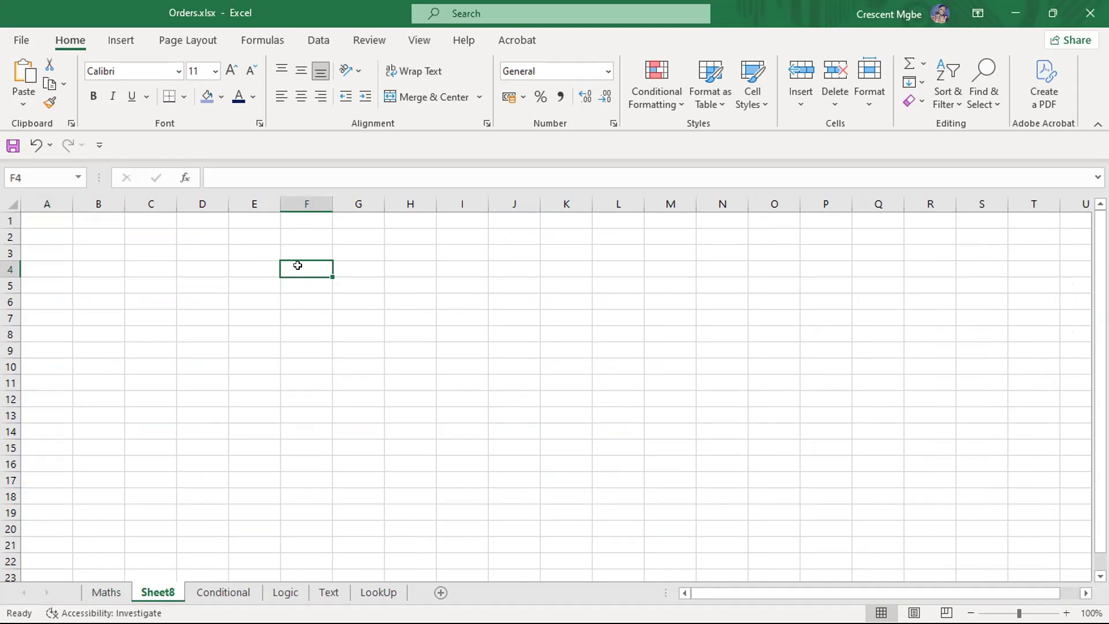
{"action": "type", "text": "7"}
{"action": "key", "text": "Return"}
{"action": "type", "text": "4"}
{"action": "left_click", "coordinate": [312, 315]}
{"action": "type", "text": "3"}
{"action": "left_click", "coordinate": [307, 335]}
{"action": "type", "text": "6"}
{"action": "left_click", "coordinate": [486, 350]}
{"action": "left_click", "coordinate": [312, 306]}
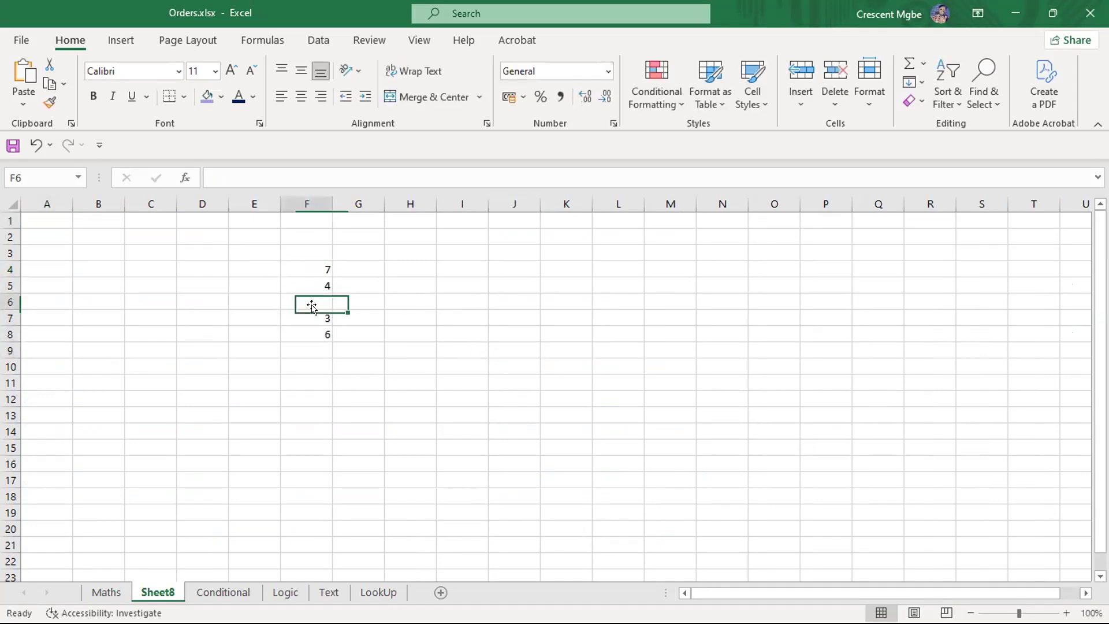
{"action": "type", "text": "5"}
{"action": "left_click", "coordinate": [523, 348]}
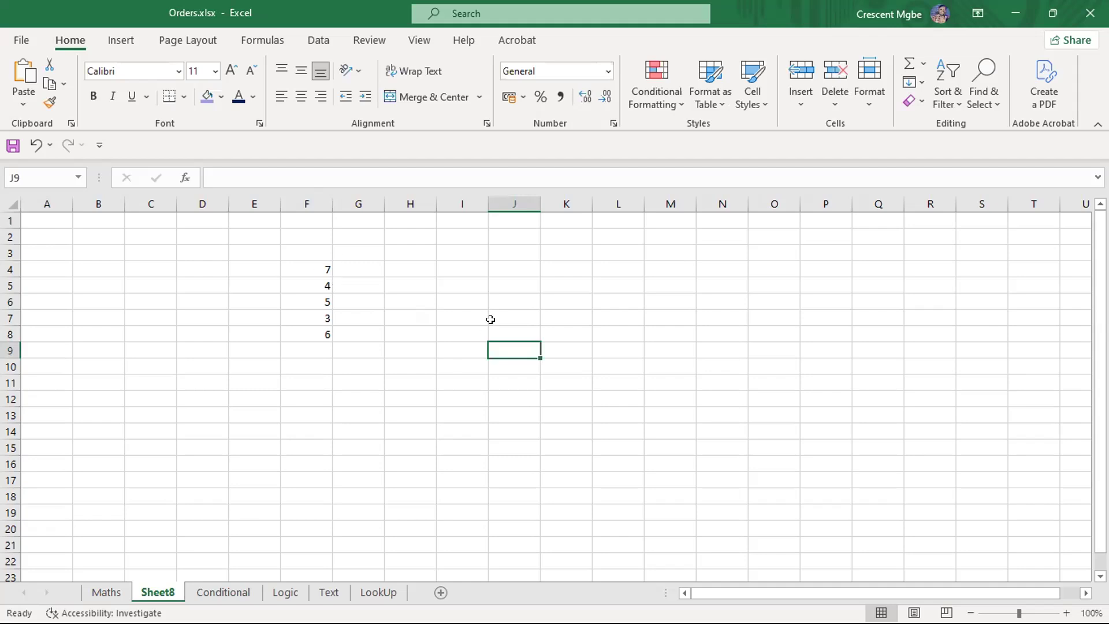
- Build the addition formula =F4+F5+F6+F7+F8 in K7 from the individual sample numbers
{"action": "left_click", "coordinate": [564, 321]}
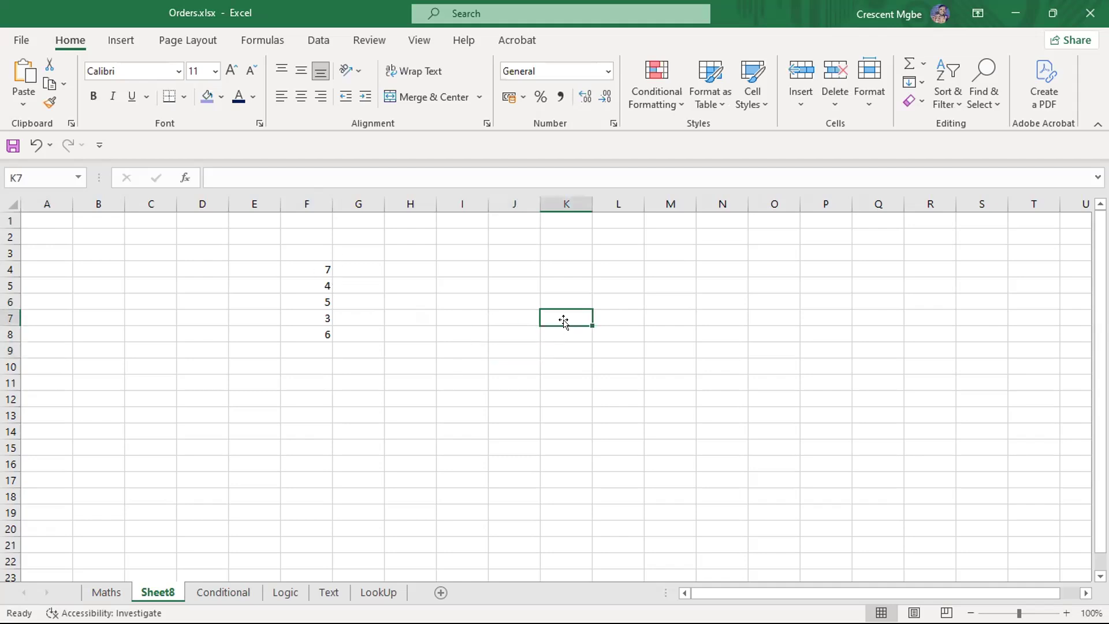
{"action": "type", "text": "="}
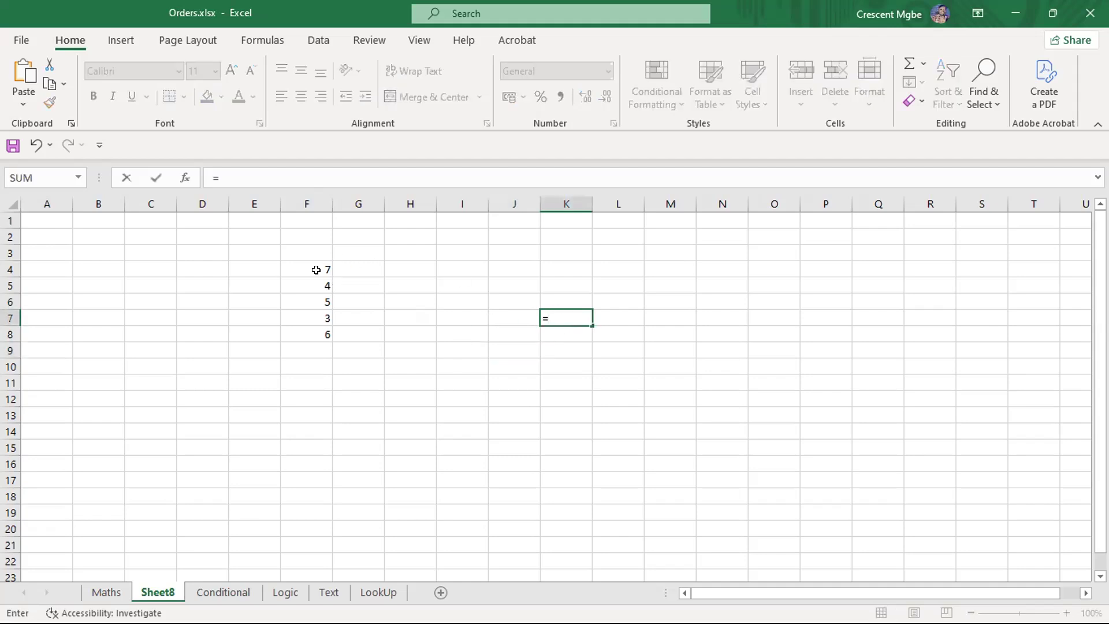
{"action": "left_click", "coordinate": [316, 270]}
{"action": "type", "text": "+"}
{"action": "left_click", "coordinate": [308, 284]}
{"action": "type", "text": "+"}
{"action": "left_click", "coordinate": [317, 297]}
{"action": "type", "text": "+"}
{"action": "left_click", "coordinate": [317, 312]}
{"action": "type", "text": "+"}
{"action": "left_click", "coordinate": [318, 331]}
{"action": "type", "text": "+"}
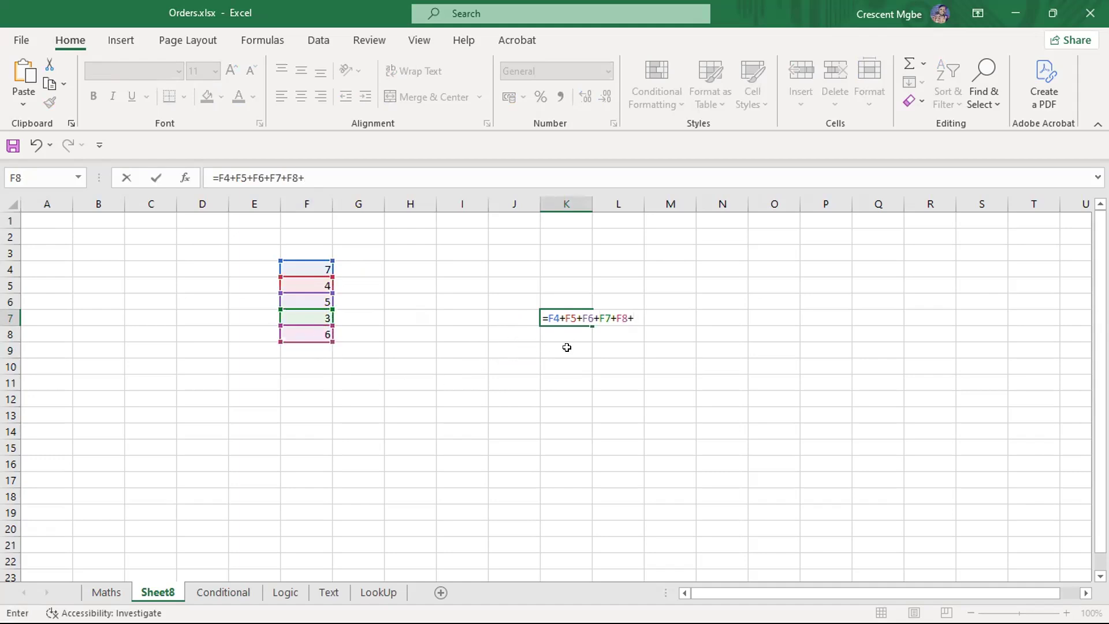
{"action": "key", "text": "BackSpace"}
- Enclose the addition in K7 in parentheses and divide it by 5 to calculate the average manually
{"action": "type", "text": ")"}
{"action": "key", "text": "Return"}
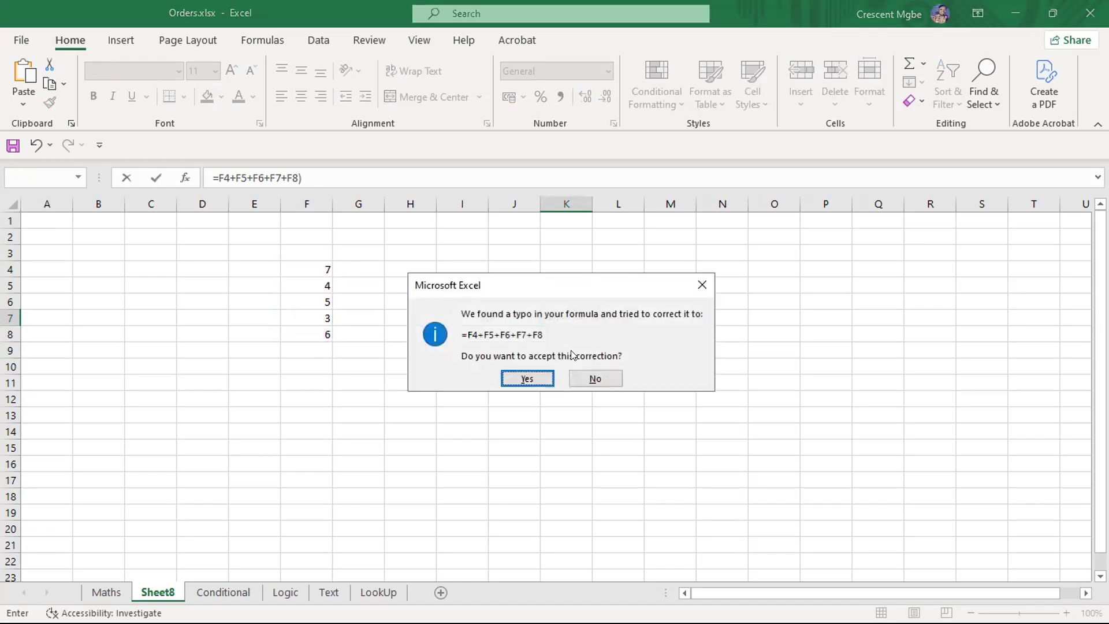
{"action": "left_click", "coordinate": [701, 285]}
{"action": "left_click", "coordinate": [527, 405]}
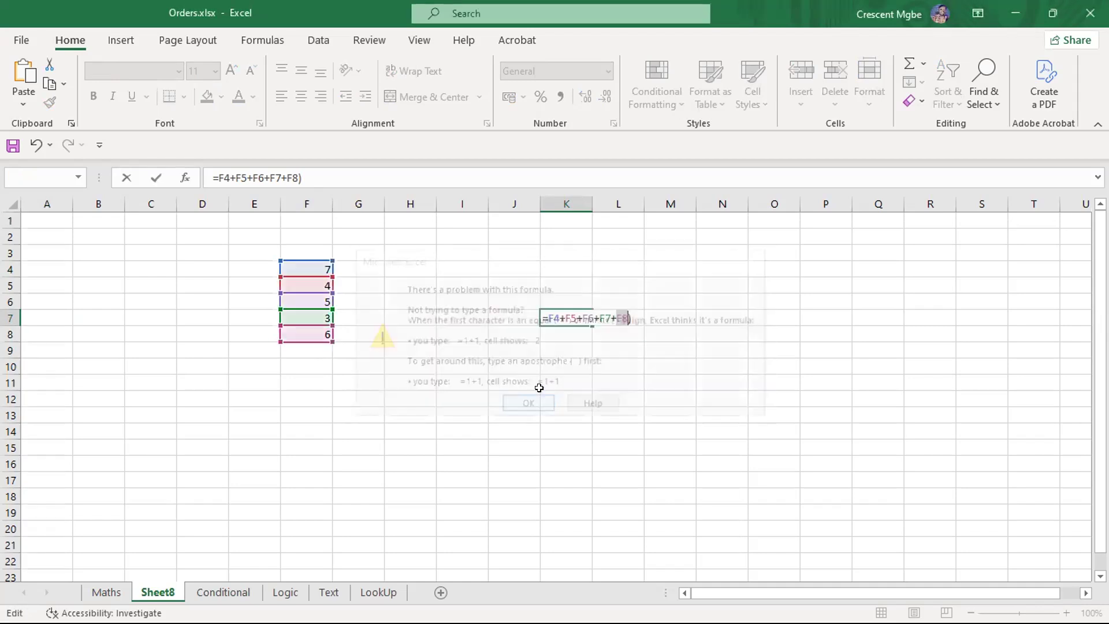
{"action": "left_click", "coordinate": [544, 317]}
{"action": "type", "text": "("}
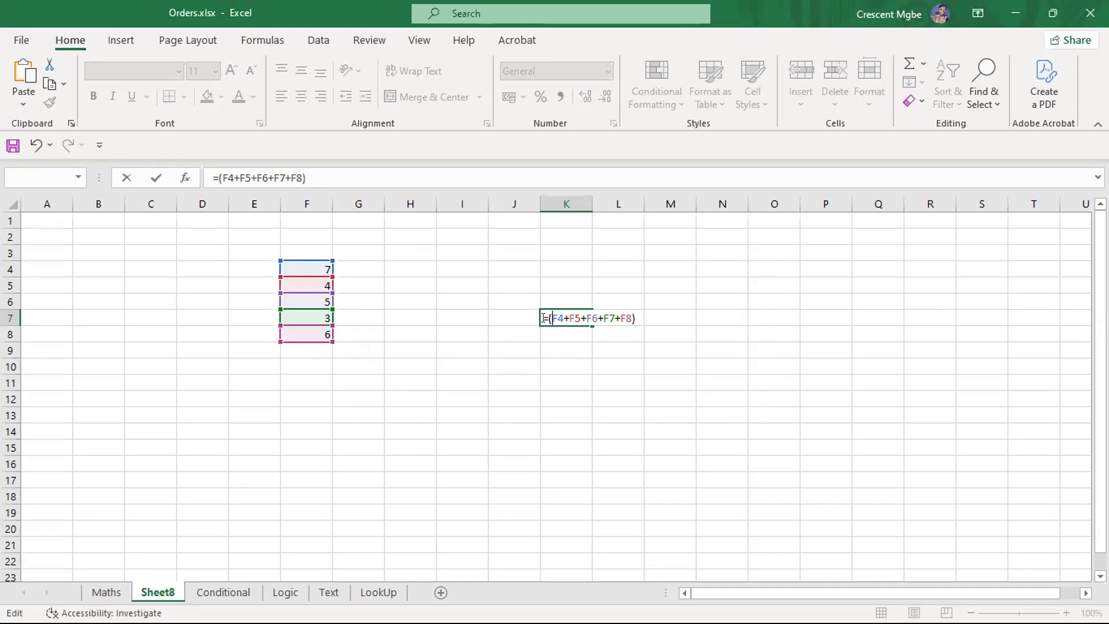
{"action": "left_click", "coordinate": [632, 318]}
{"action": "type", "text": "/"}
{"action": "type", "text": "5"}
{"action": "key", "text": "Return"}
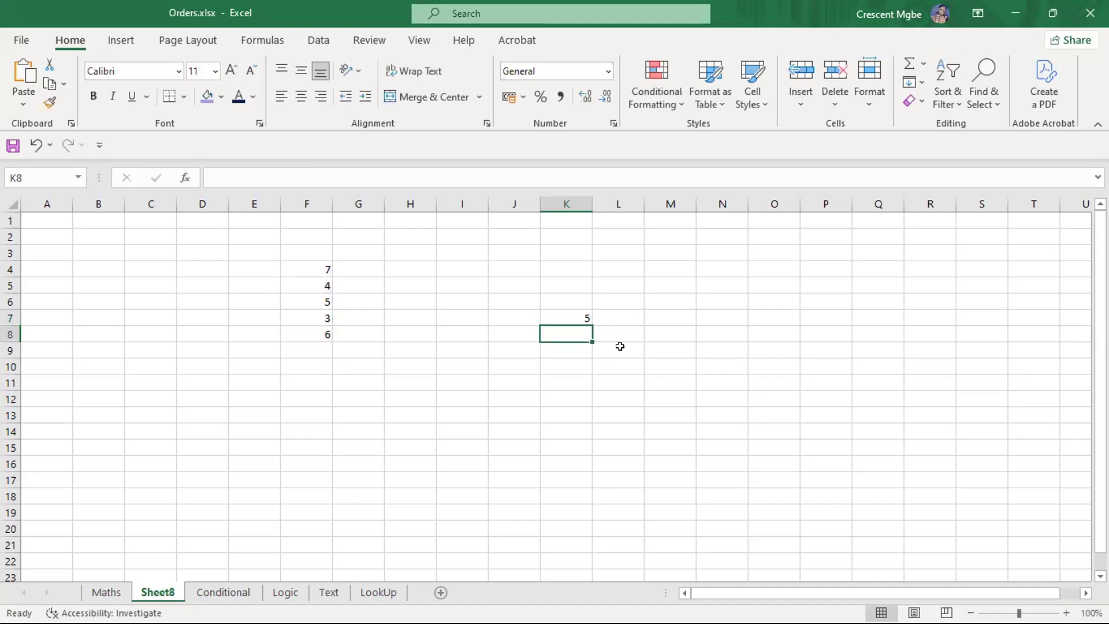
- Start an AVERAGE formula in I8 with F4, F5 and F6 as separate arguments
{"action": "left_click", "coordinate": [608, 410]}
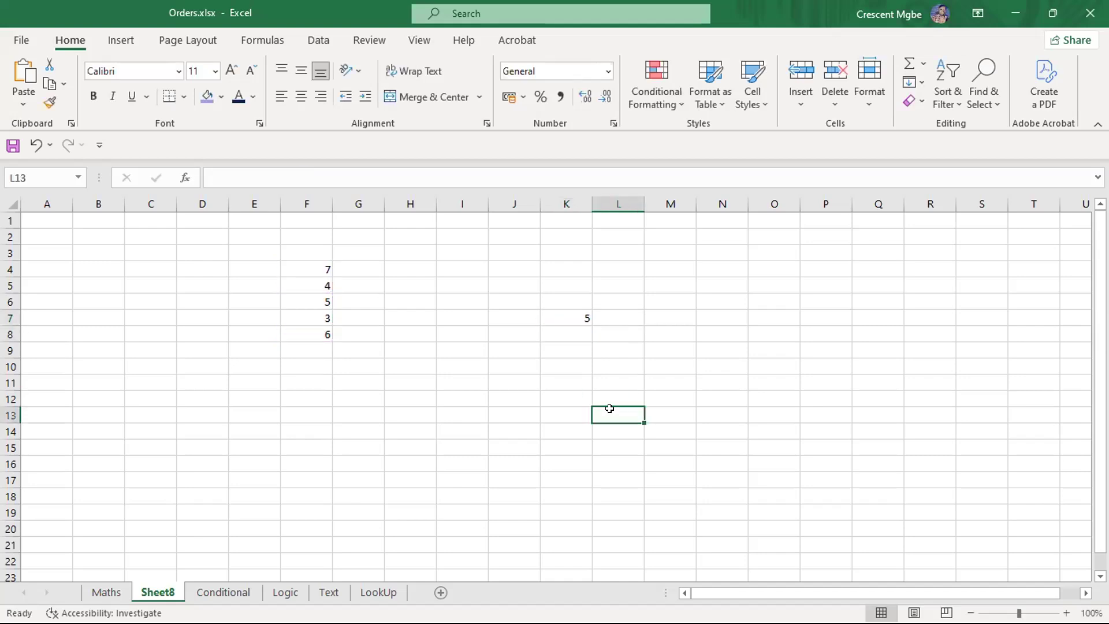
{"action": "left_click", "coordinate": [450, 335]}
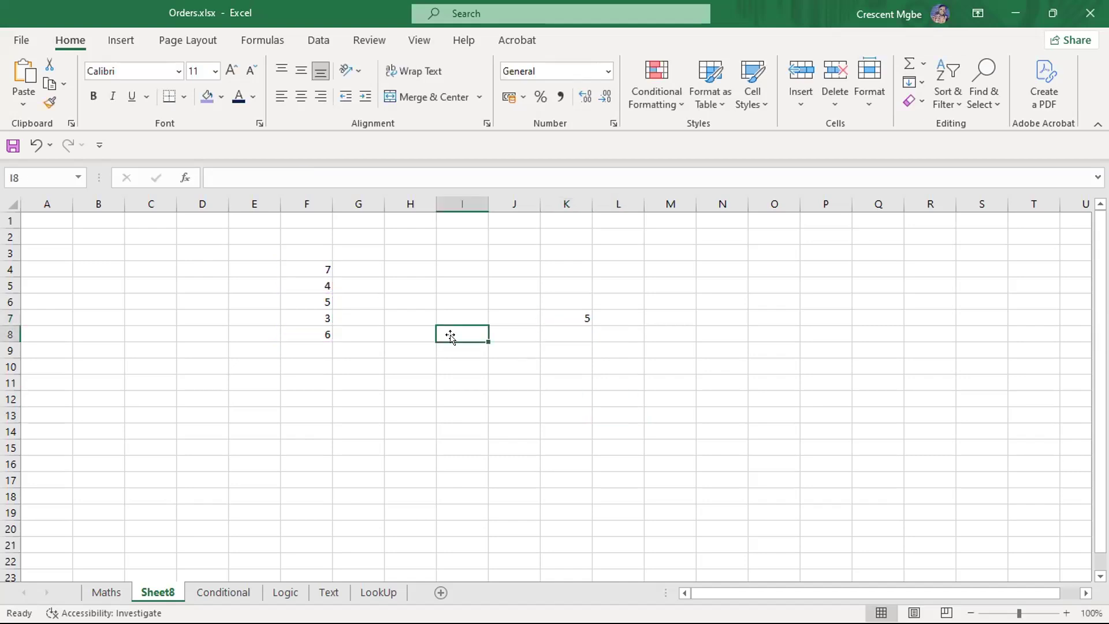
{"action": "type", "text": "=AVER"}
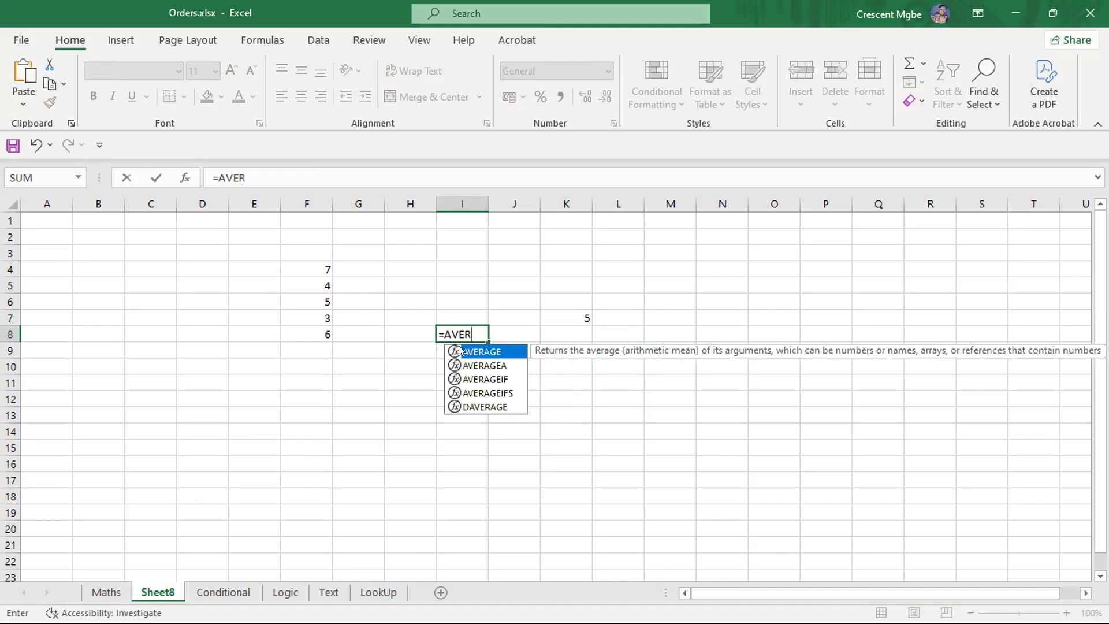
{"action": "double_click", "coordinate": [472, 351]}
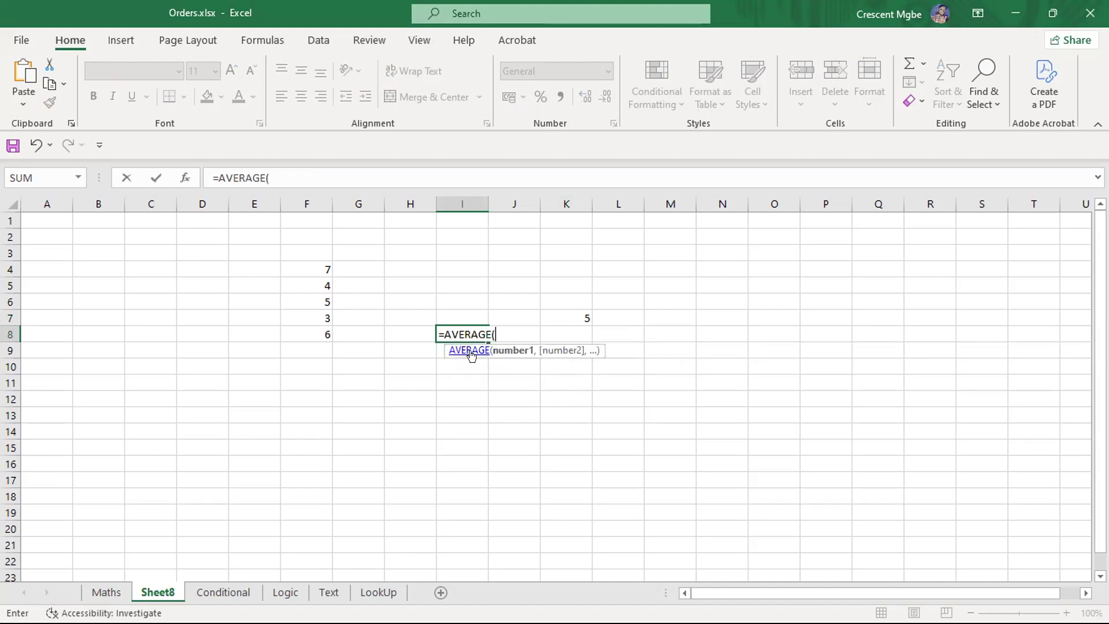
{"action": "left_click", "coordinate": [308, 267]}
{"action": "type", "text": ","}
{"action": "left_click", "coordinate": [309, 287]}
{"action": "type", "text": ","}
{"action": "left_click", "coordinate": [306, 303]}
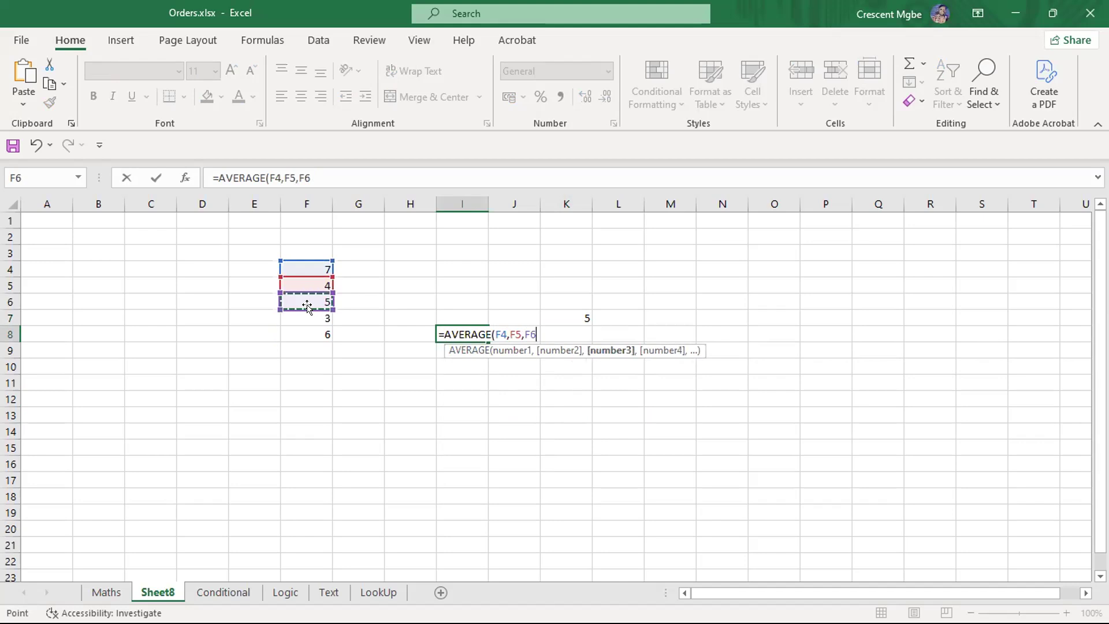
- Replace the separate arguments of the AVERAGE formula in I8 with the range F4:F8 and enter it
{"action": "key", "text": "BackSpace"}
{"action": "key", "text": "BackSpace"}
{"action": "key", "text": "BackSpace"}
{"action": "key", "text": "BackSpace"}
{"action": "key", "text": "BackSpace"}
{"action": "key", "text": "BackSpace"}
{"action": "key", "text": "BackSpace"}
{"action": "key", "text": "BackSpace"}
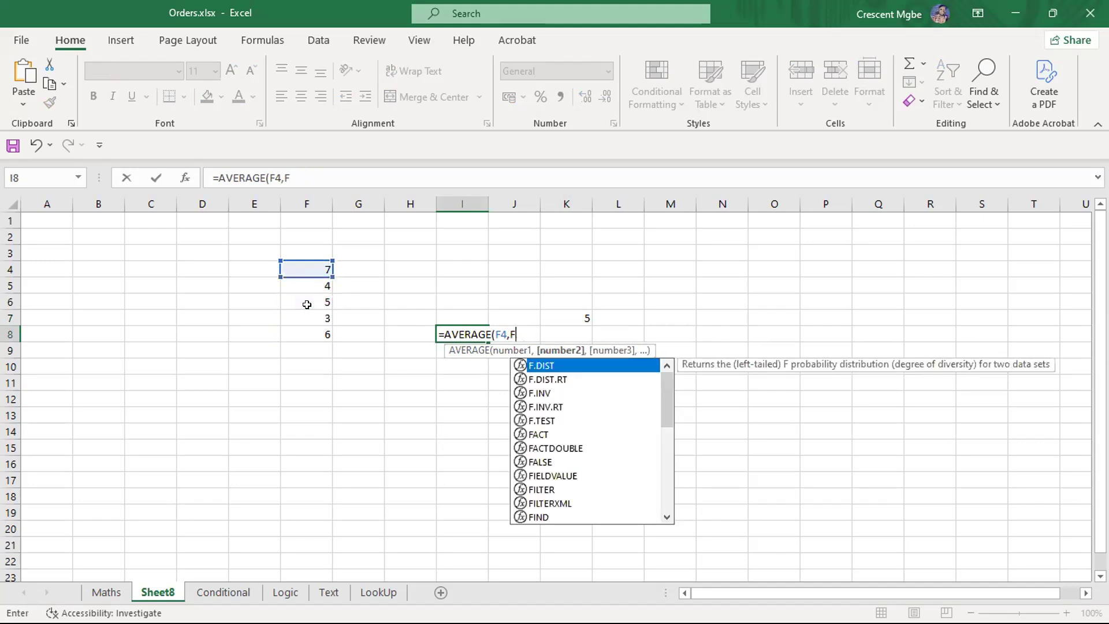
{"action": "left_click_drag", "start_coordinate": [314, 267], "coordinate": [319, 332]}
{"action": "key", "text": "Return"}
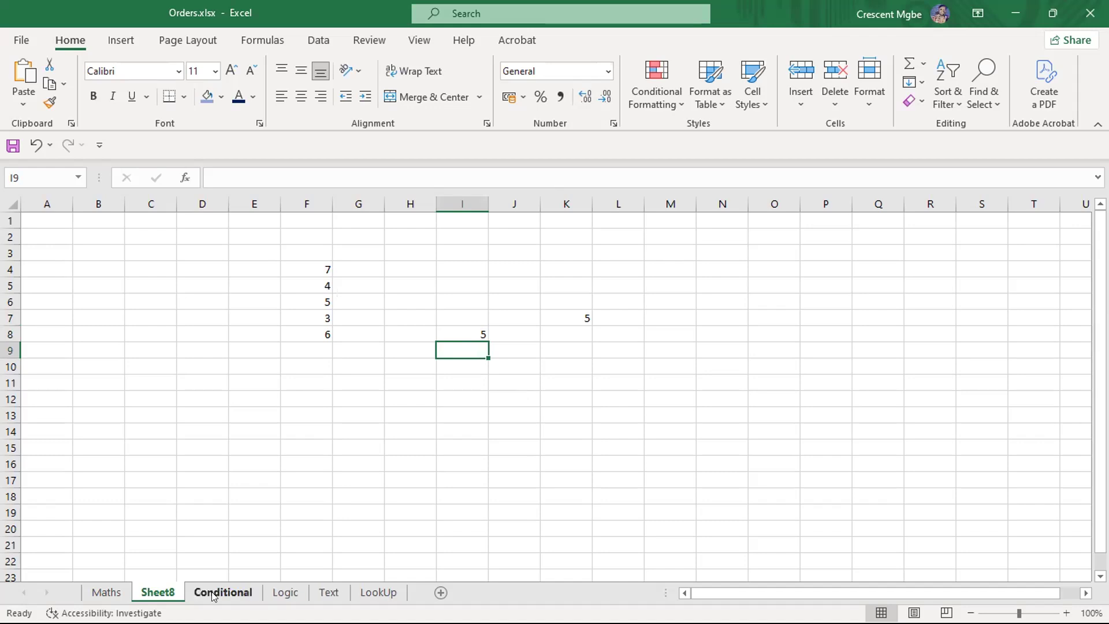
- Return to the Maths sheet and select the entire Cost column to show which values the average covers
{"action": "left_click", "coordinate": [107, 592]}
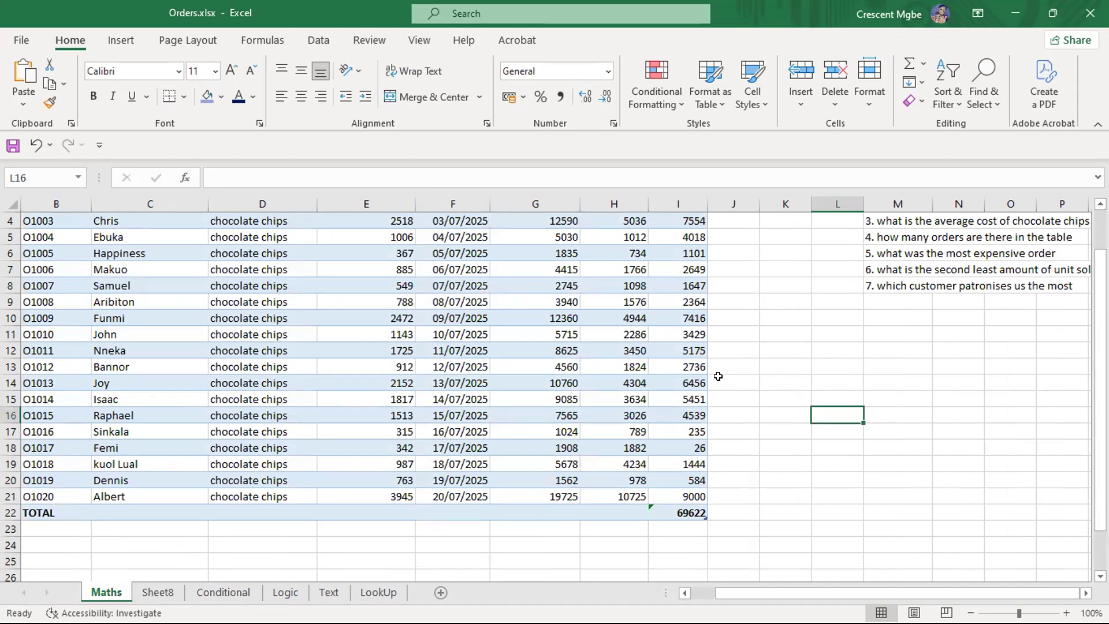
{"action": "scroll", "coordinate": [875, 328], "scroll_direction": "up", "scroll_amount": 1}
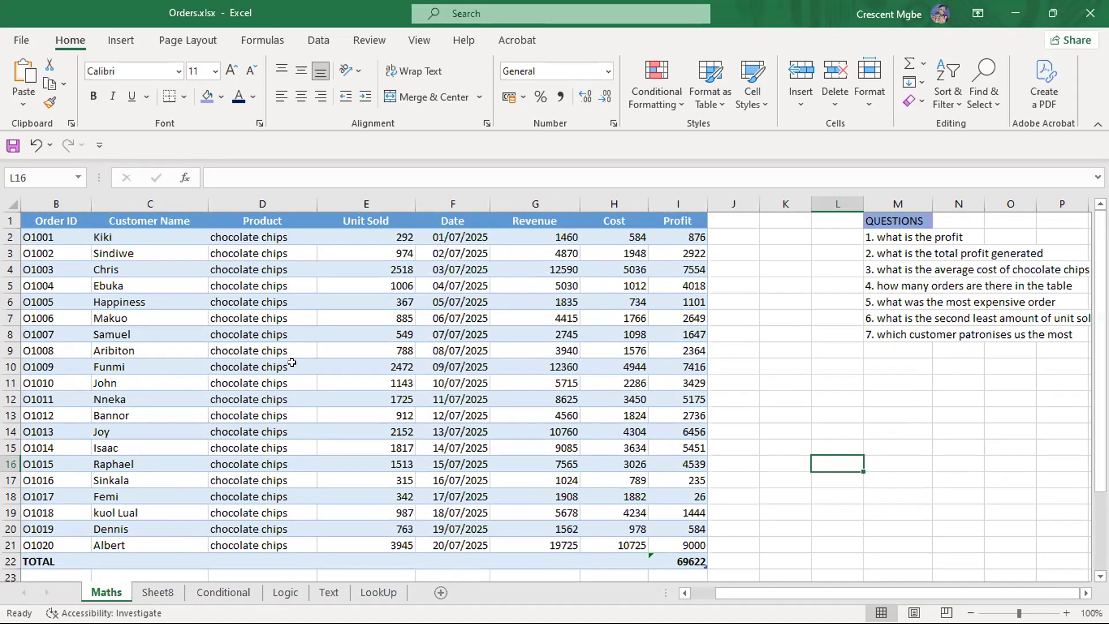
{"action": "scroll", "coordinate": [284, 269], "scroll_direction": "down", "scroll_amount": 2}
{"action": "scroll", "coordinate": [277, 278], "scroll_direction": "up", "scroll_amount": 2}
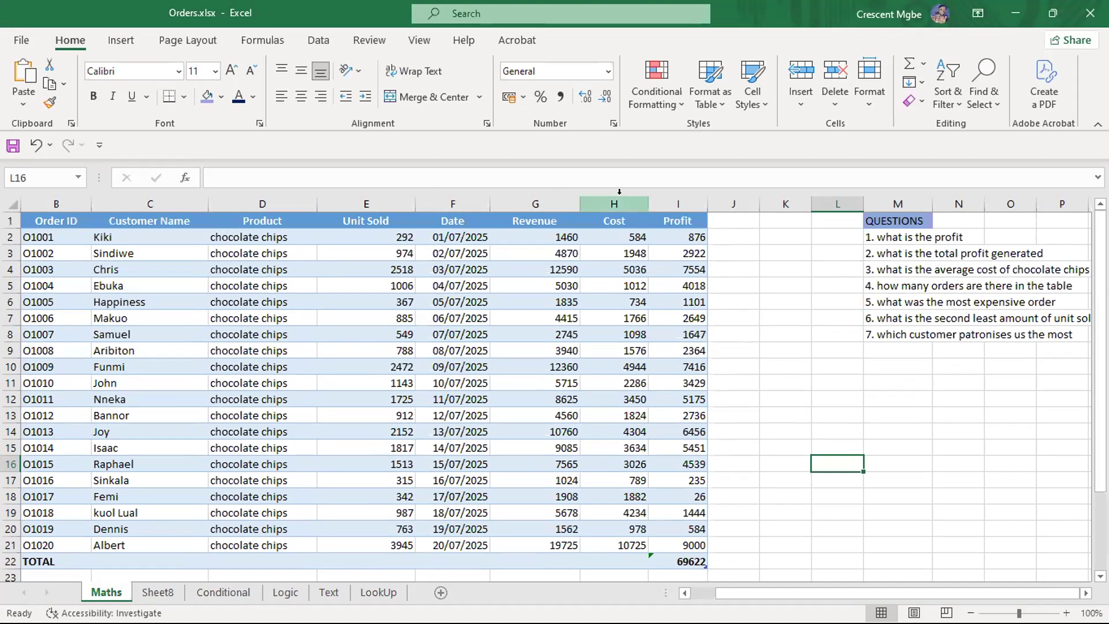
{"action": "left_click", "coordinate": [619, 191]}
{"action": "scroll", "coordinate": [620, 231], "scroll_direction": "down", "scroll_amount": 1}
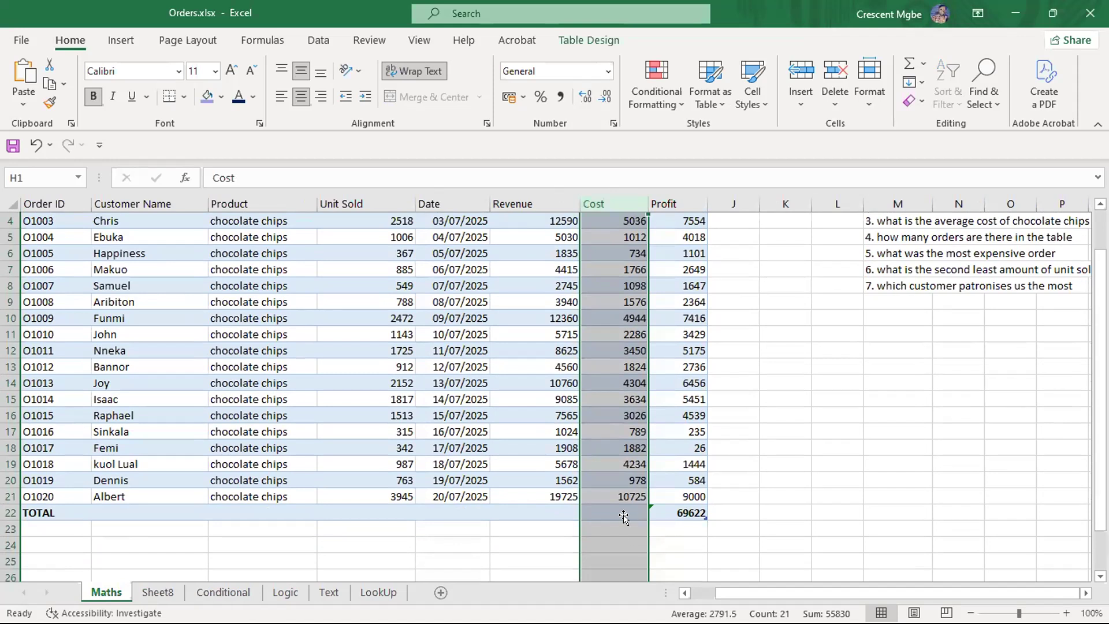
- Calculate the average cost in H22 of the TOTAL row with the AVERAGE function over H2:H21
{"action": "left_click", "coordinate": [622, 514]}
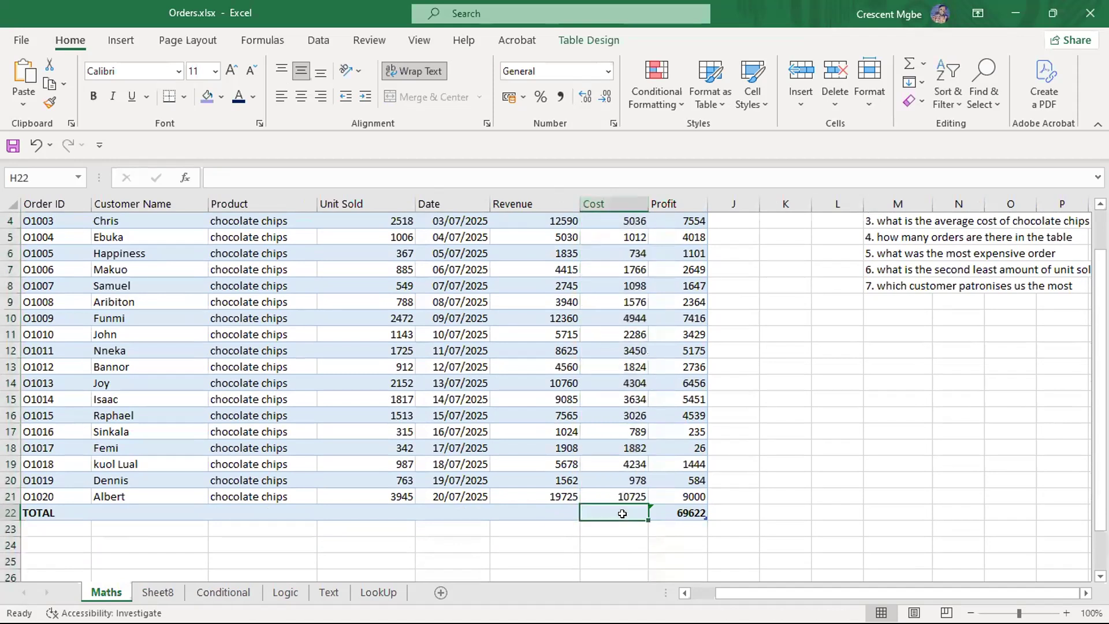
{"action": "type", "text": "="}
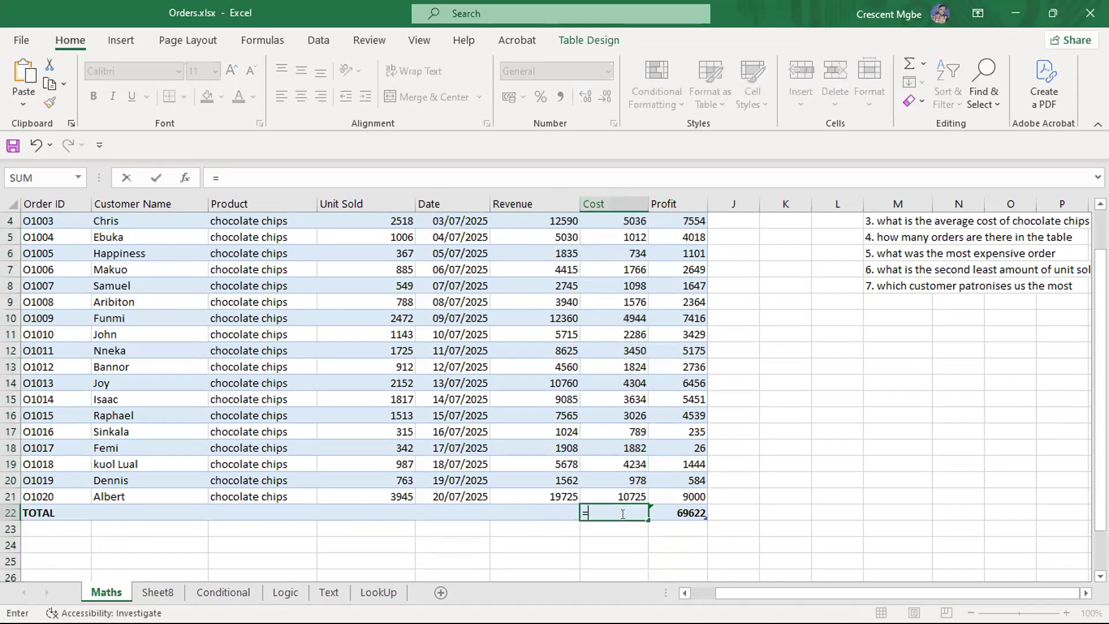
{"action": "scroll", "coordinate": [636, 399], "scroll_direction": "up", "scroll_amount": 1}
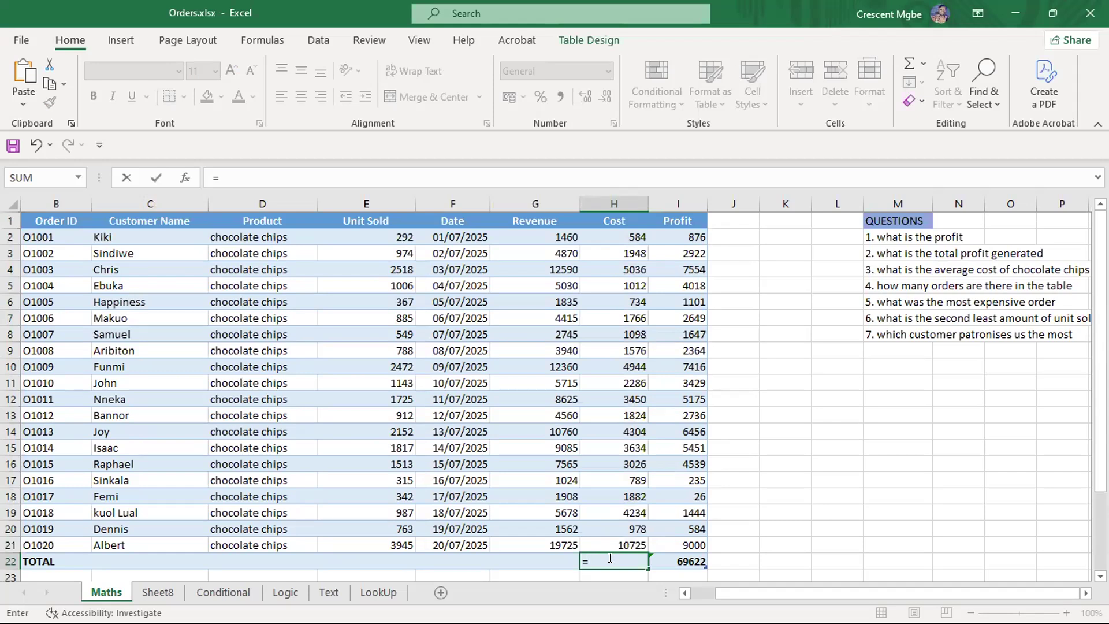
{"action": "key", "text": "BackSpace"}
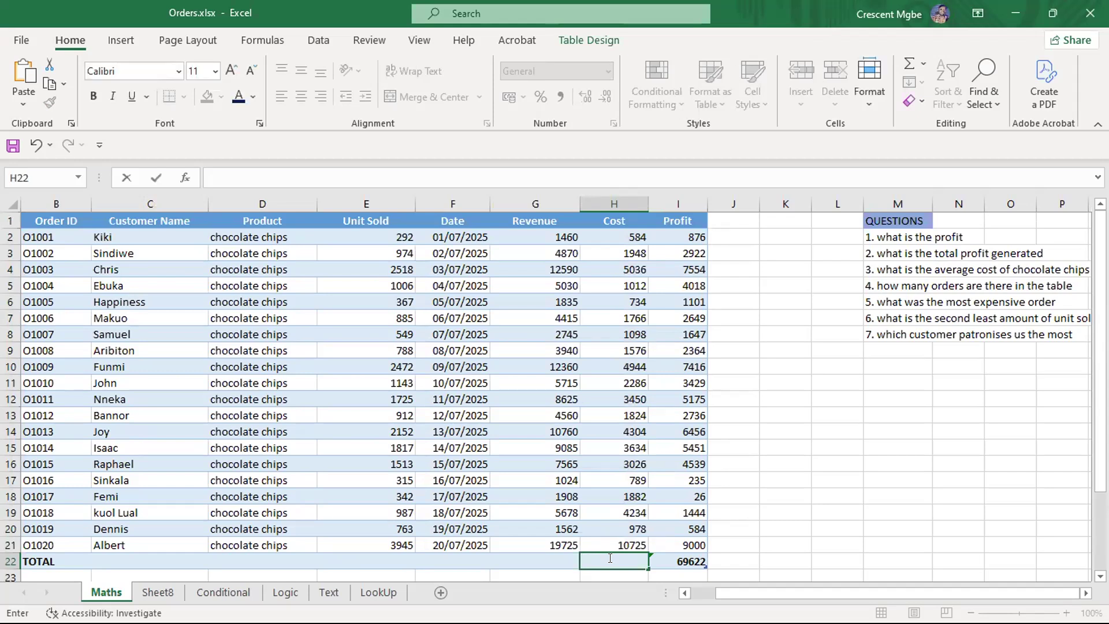
{"action": "type", "text": "="}
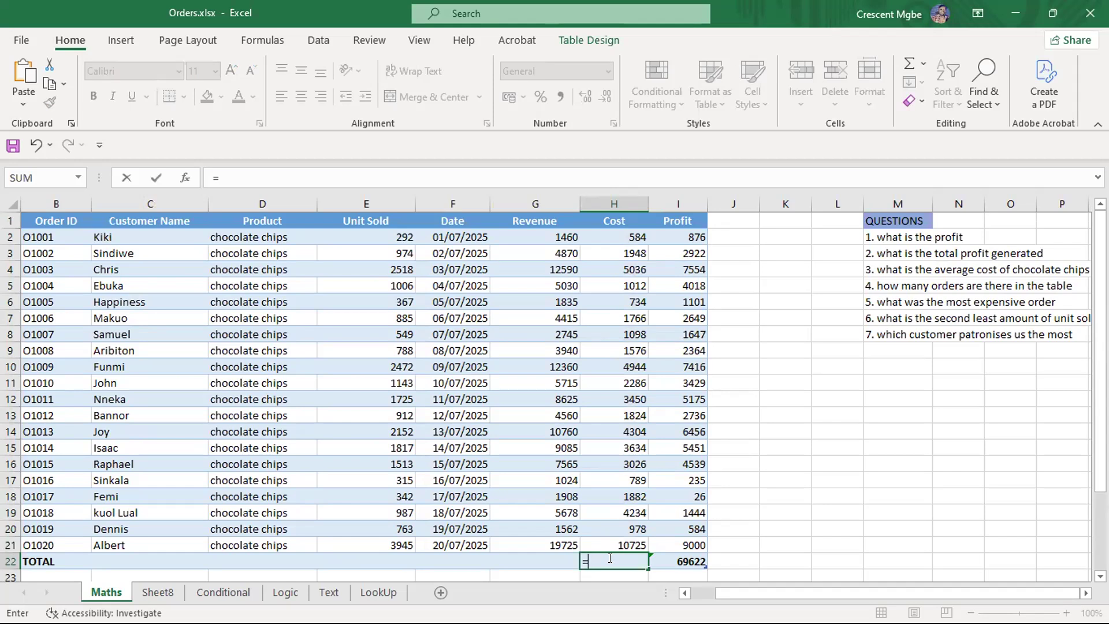
{"action": "type", "text": "AVER"}
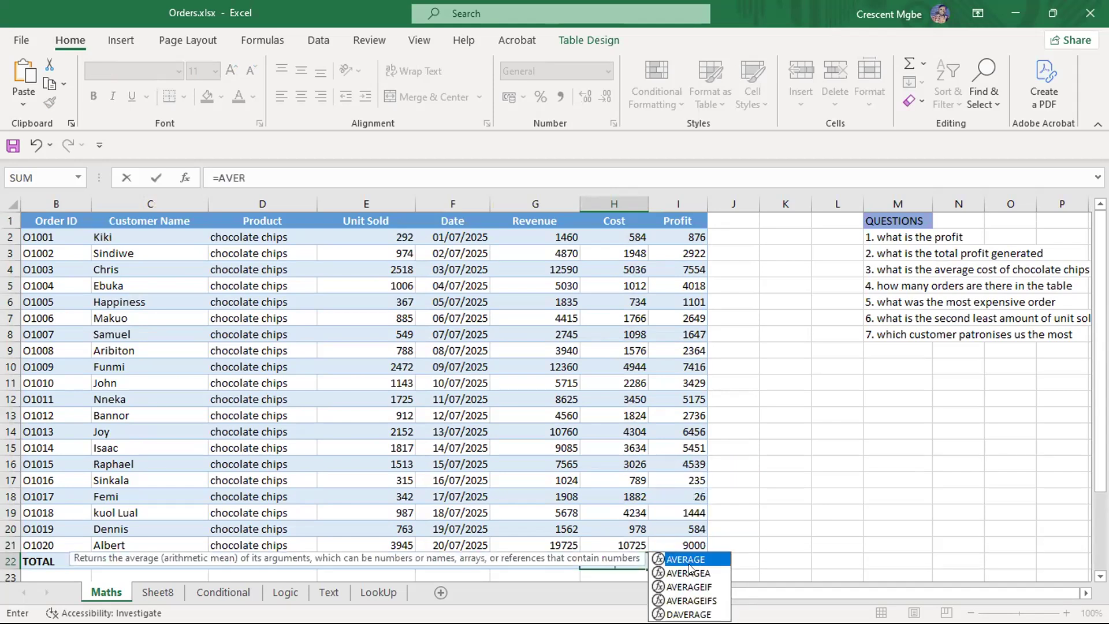
{"action": "scroll", "coordinate": [735, 488], "scroll_direction": "down", "scroll_amount": 2}
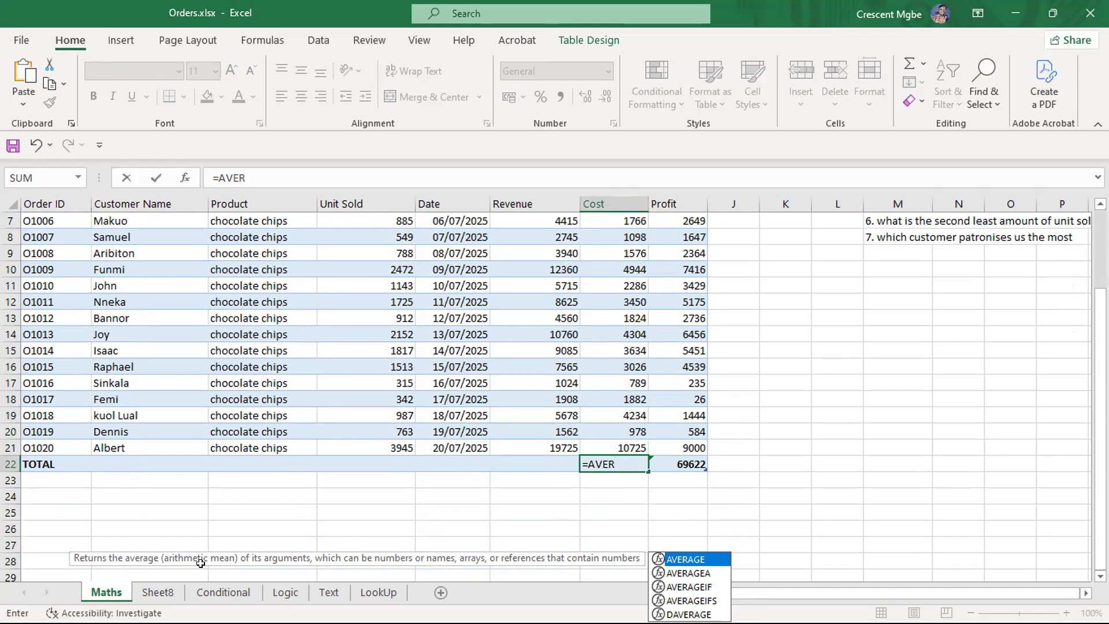
{"action": "double_click", "coordinate": [691, 559]}
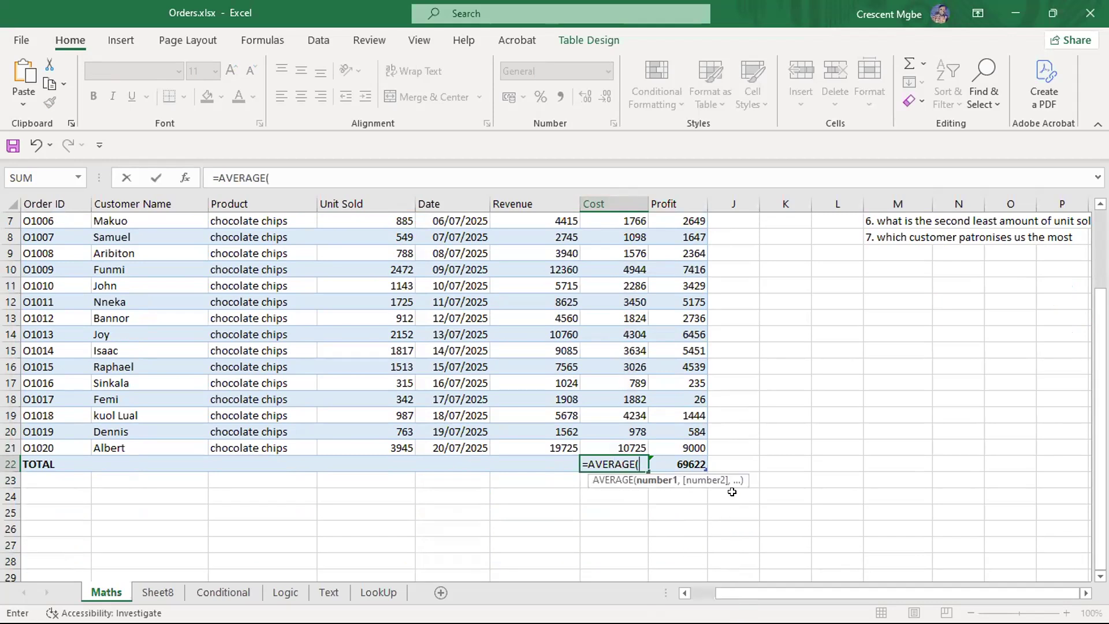
{"action": "scroll", "coordinate": [633, 312], "scroll_direction": "up", "scroll_amount": 2}
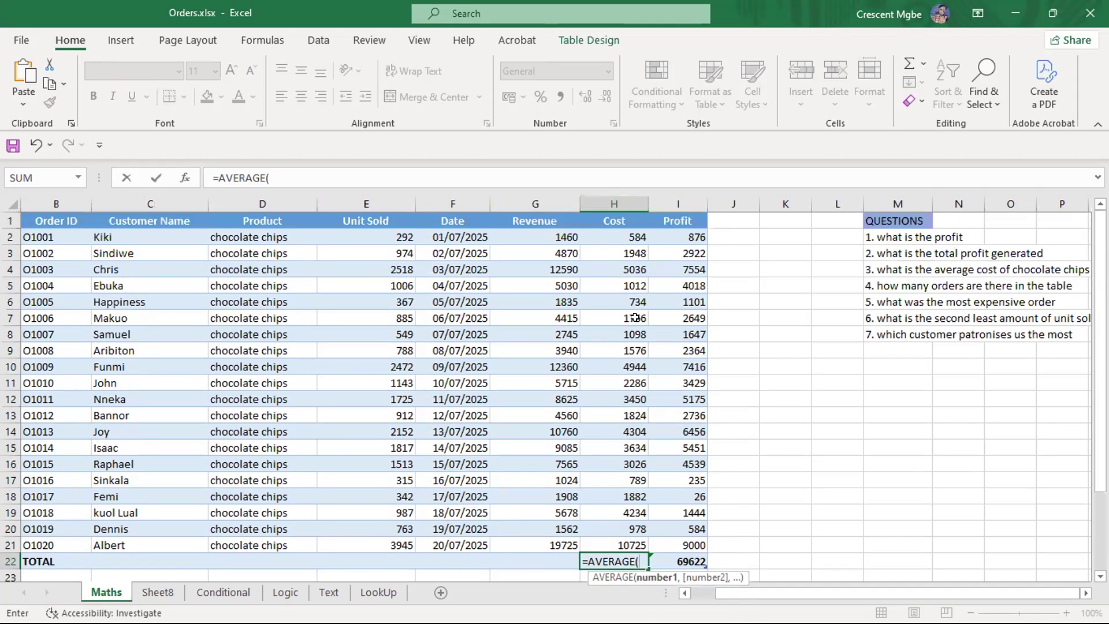
{"action": "left_click_drag", "start_coordinate": [618, 237], "coordinate": [634, 544]}
{"action": "key", "text": "Return"}
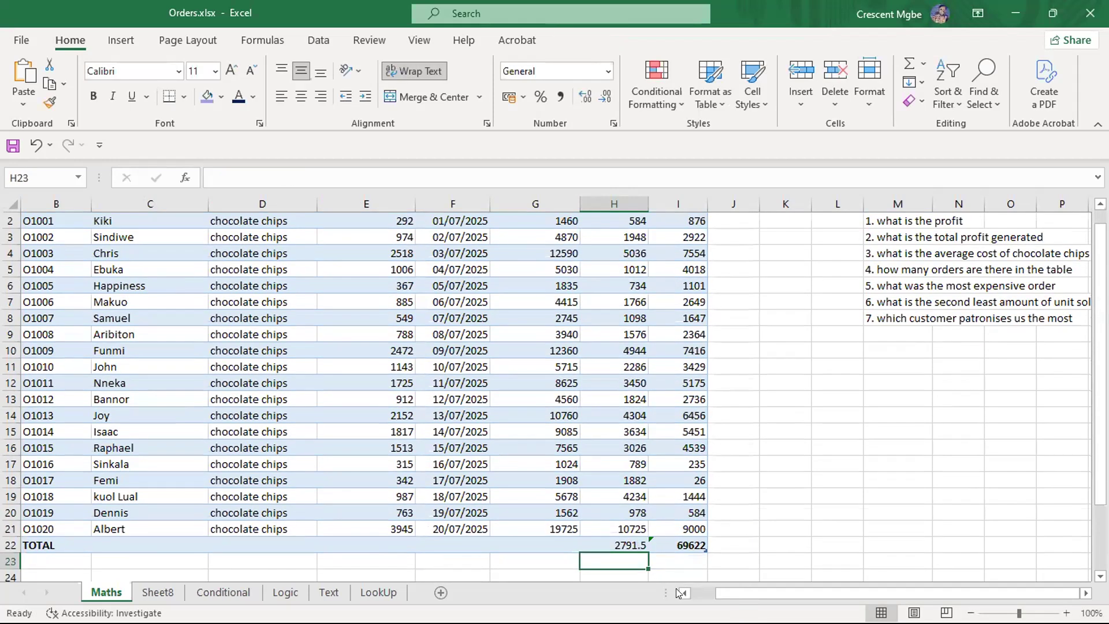
{"action": "left_click", "coordinate": [906, 407]}
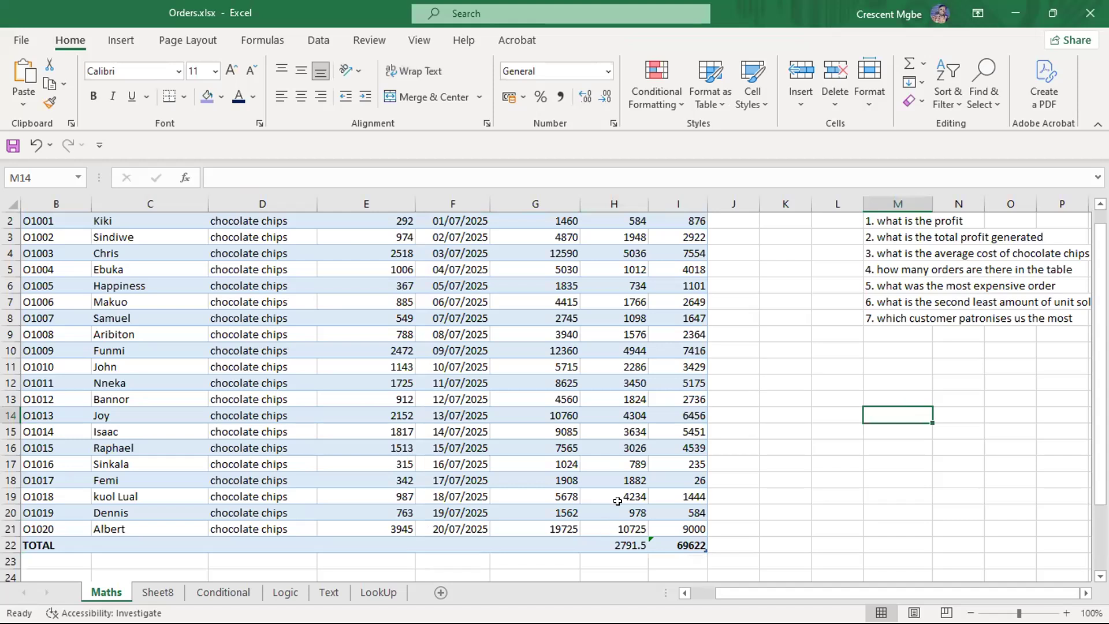
- Review the average in the Cost column's total cell against the individual cost values in H2:H21
{"action": "scroll", "coordinate": [619, 458], "scroll_direction": "down", "scroll_amount": 1}
{"action": "scroll", "coordinate": [619, 458], "scroll_direction": "up", "scroll_amount": 1}
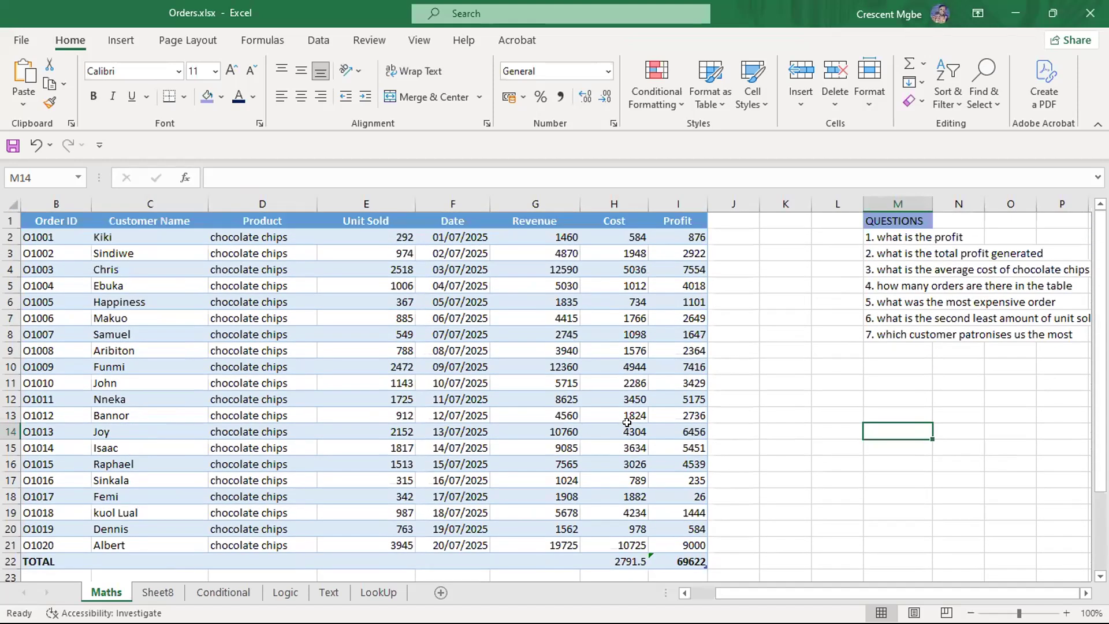
{"action": "scroll", "coordinate": [626, 422], "scroll_direction": "down", "scroll_amount": 1}
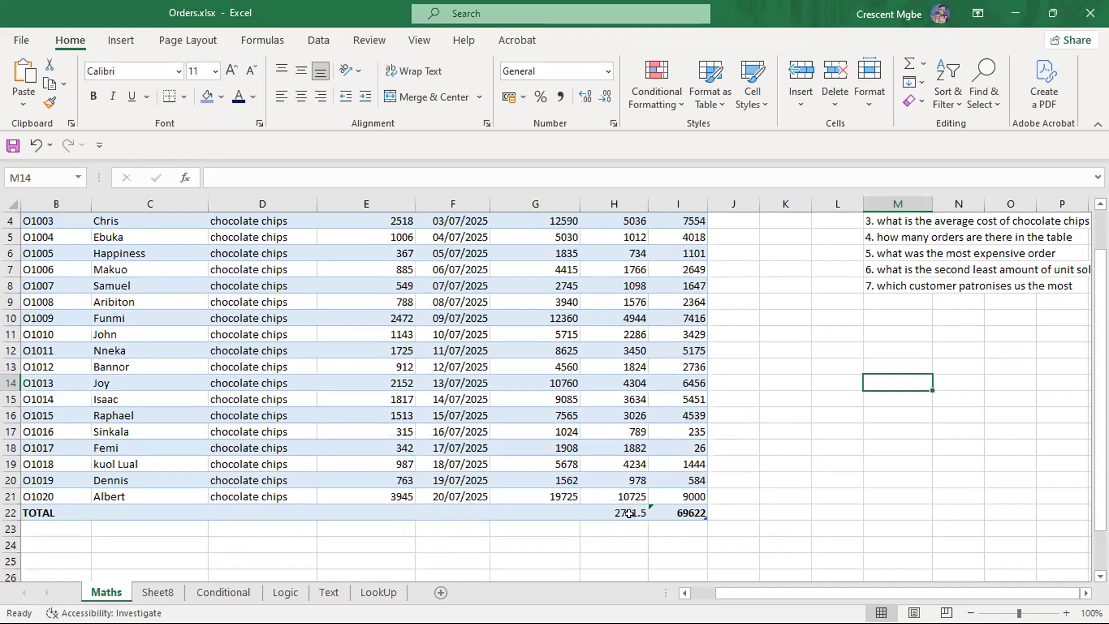
{"action": "scroll", "coordinate": [628, 513], "scroll_direction": "up", "scroll_amount": 1}
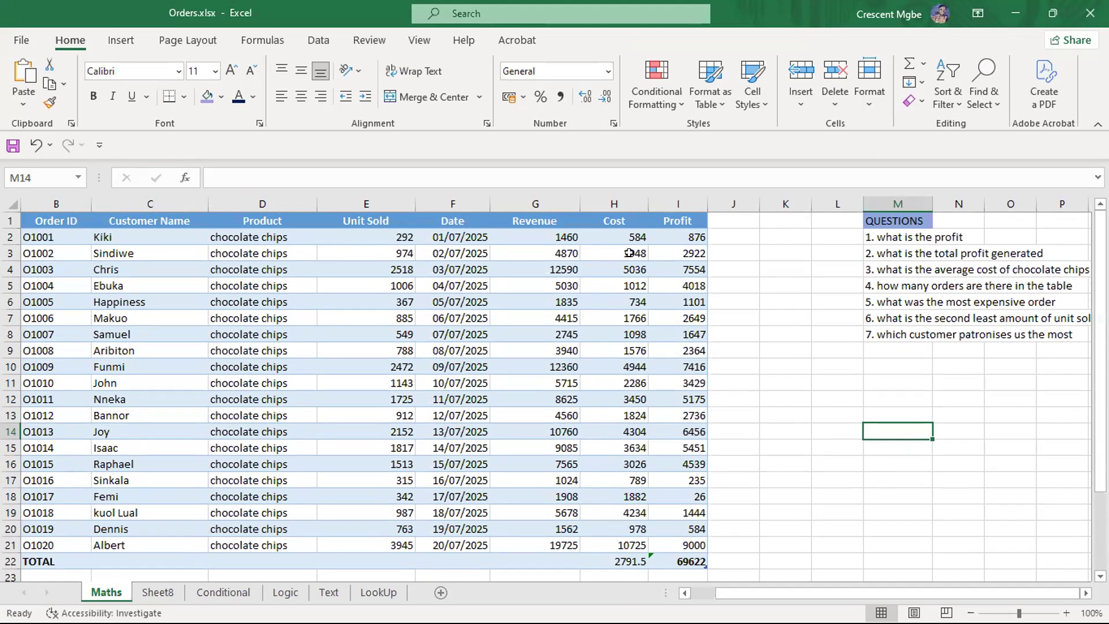
{"action": "left_click_drag", "start_coordinate": [628, 237], "coordinate": [629, 545]}
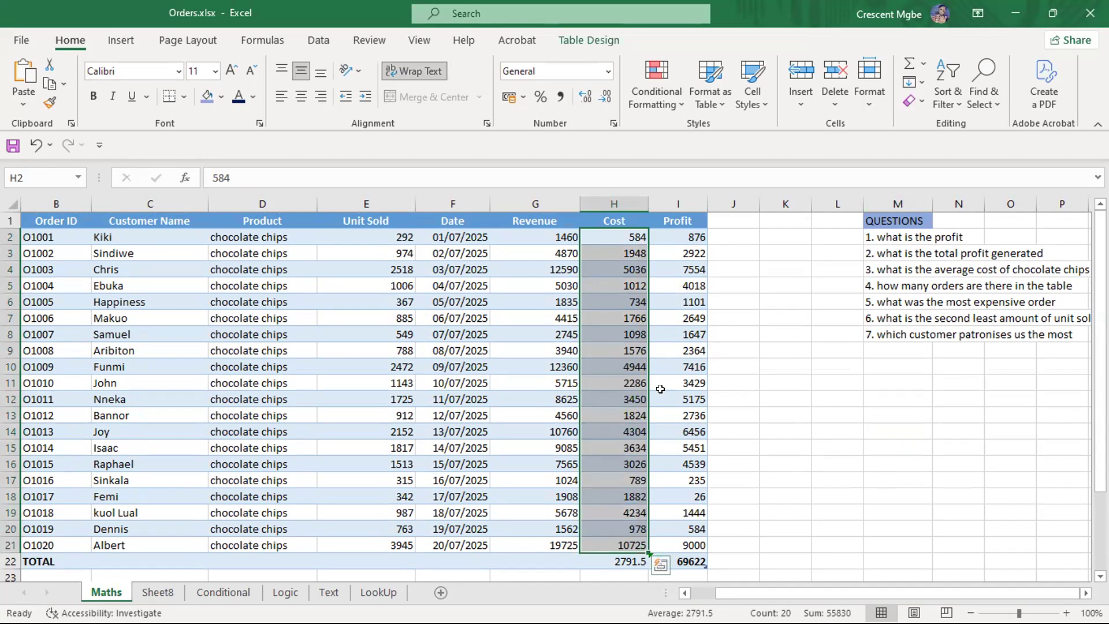
{"action": "left_click", "coordinate": [902, 449]}
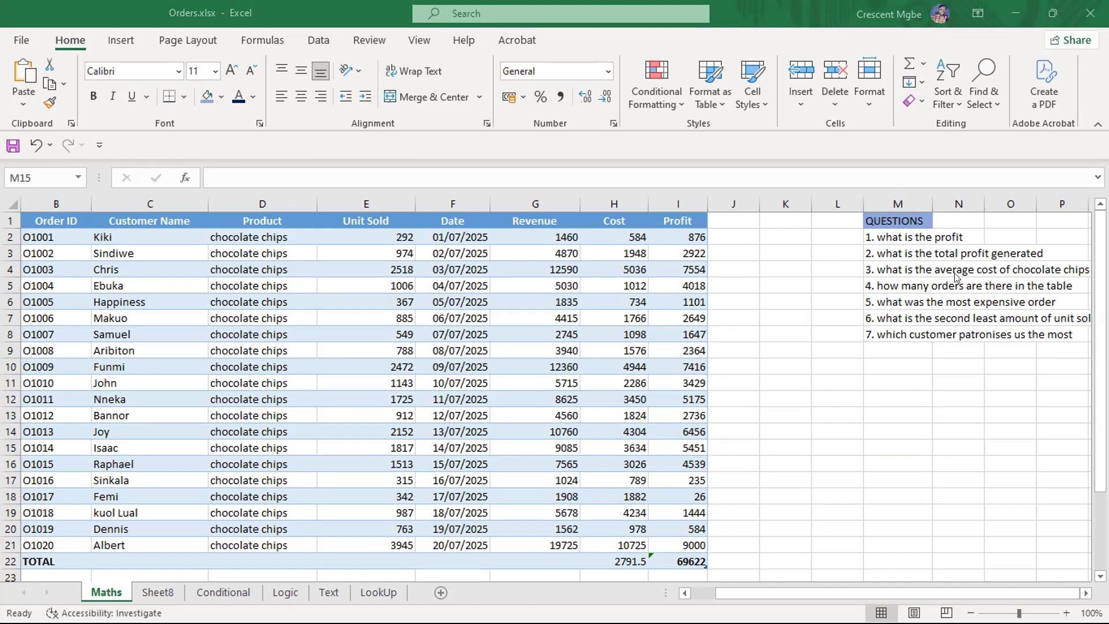
- Examine the orders table from the Customer ID column to the TOTAL row for the question about how many orders there are
{"action": "left_click", "coordinate": [849, 266]}
{"action": "left_click", "coordinate": [848, 266]}
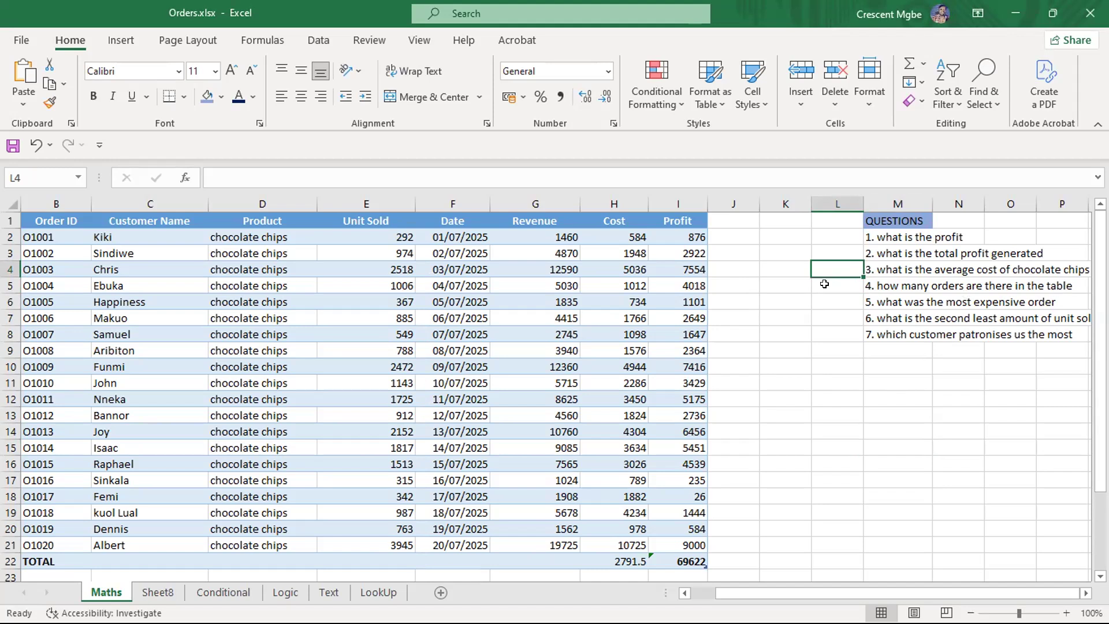
{"action": "scroll", "coordinate": [823, 283], "scroll_direction": "down", "scroll_amount": 2}
{"action": "scroll", "coordinate": [824, 283], "scroll_direction": "up", "scroll_amount": 2}
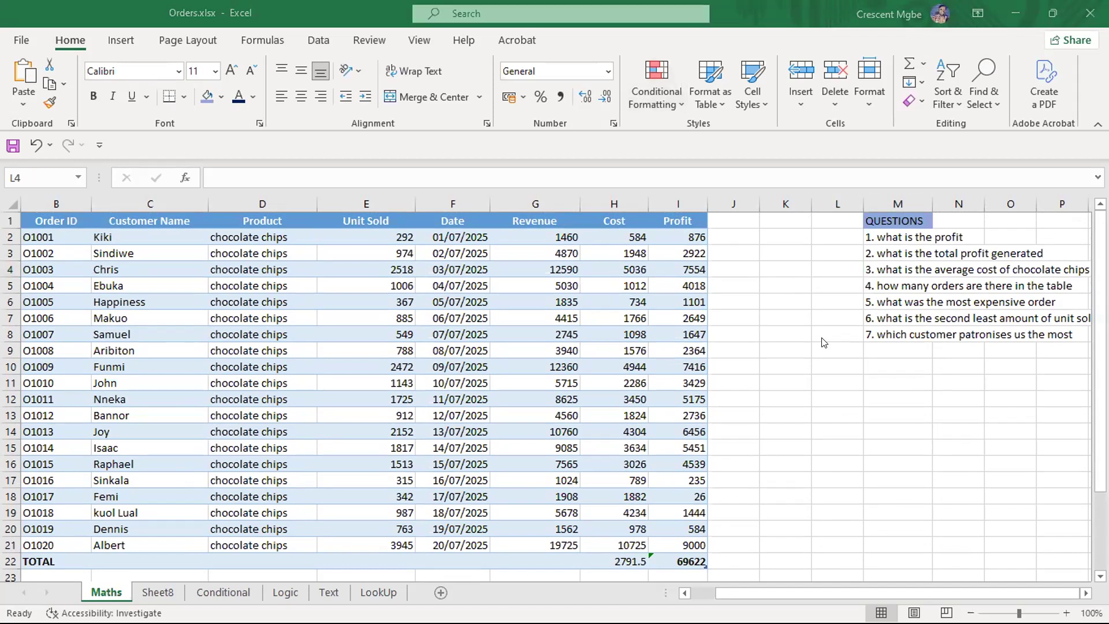
{"action": "scroll", "coordinate": [821, 336], "scroll_direction": "down", "scroll_amount": 2}
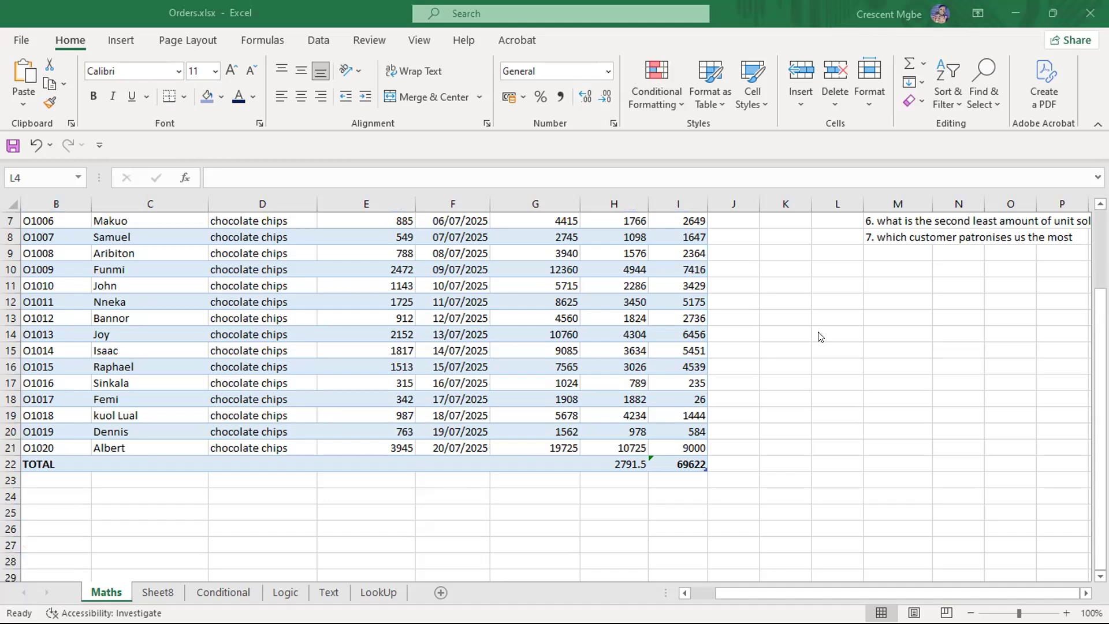
{"action": "scroll", "coordinate": [820, 337], "scroll_direction": "up", "scroll_amount": 2}
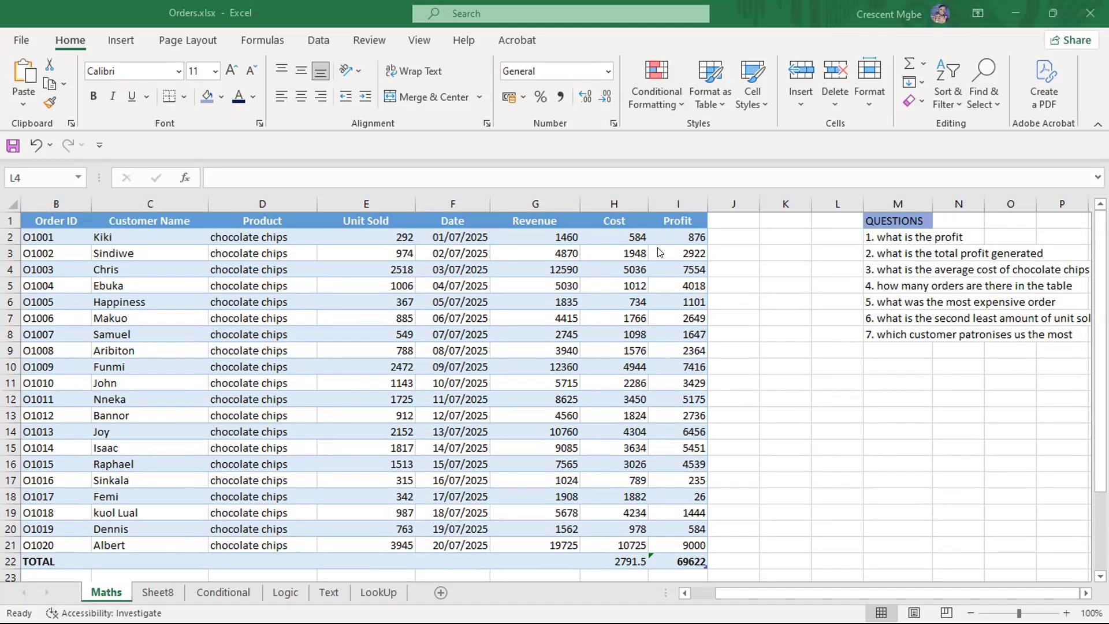
{"action": "left_click", "coordinate": [7, 240]}
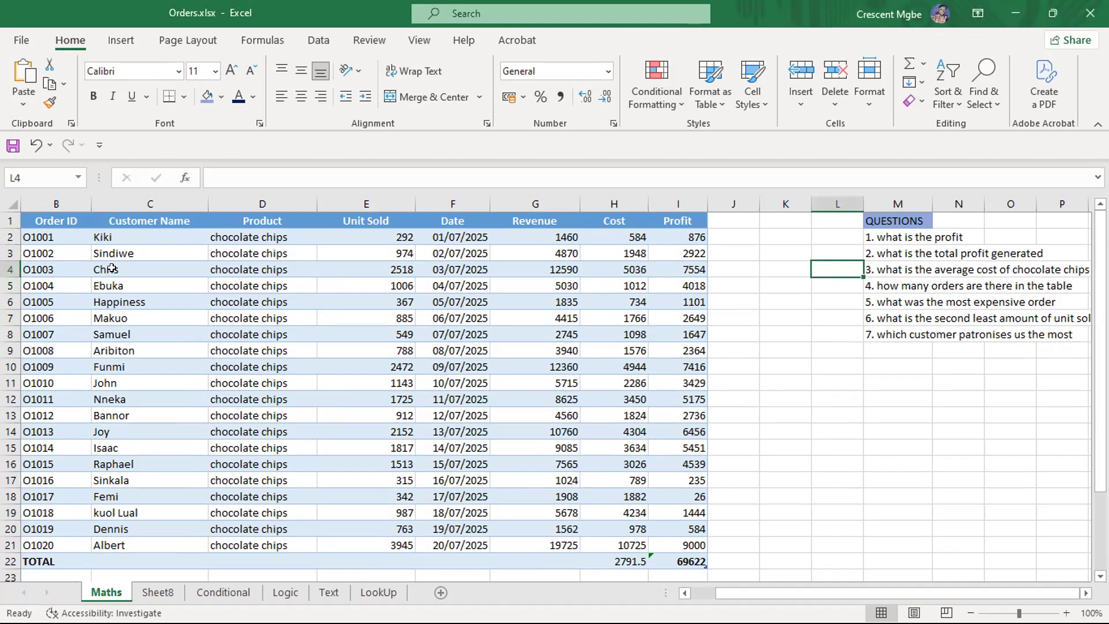
{"action": "scroll", "coordinate": [111, 270], "scroll_direction": "down", "scroll_amount": 3}
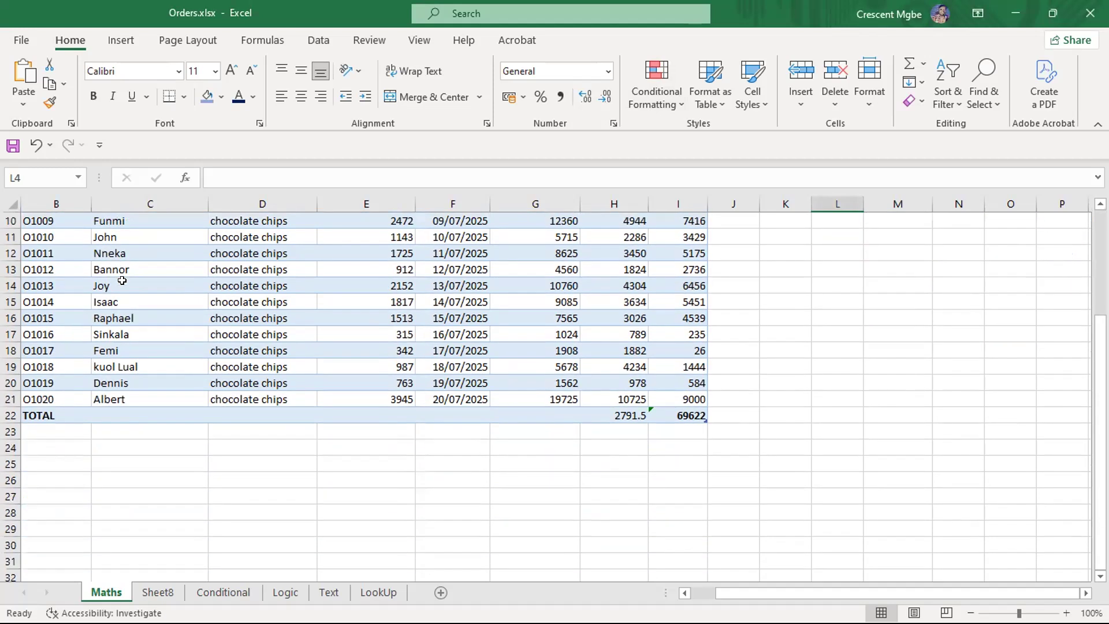
{"action": "scroll", "coordinate": [119, 277], "scroll_direction": "up", "scroll_amount": 3}
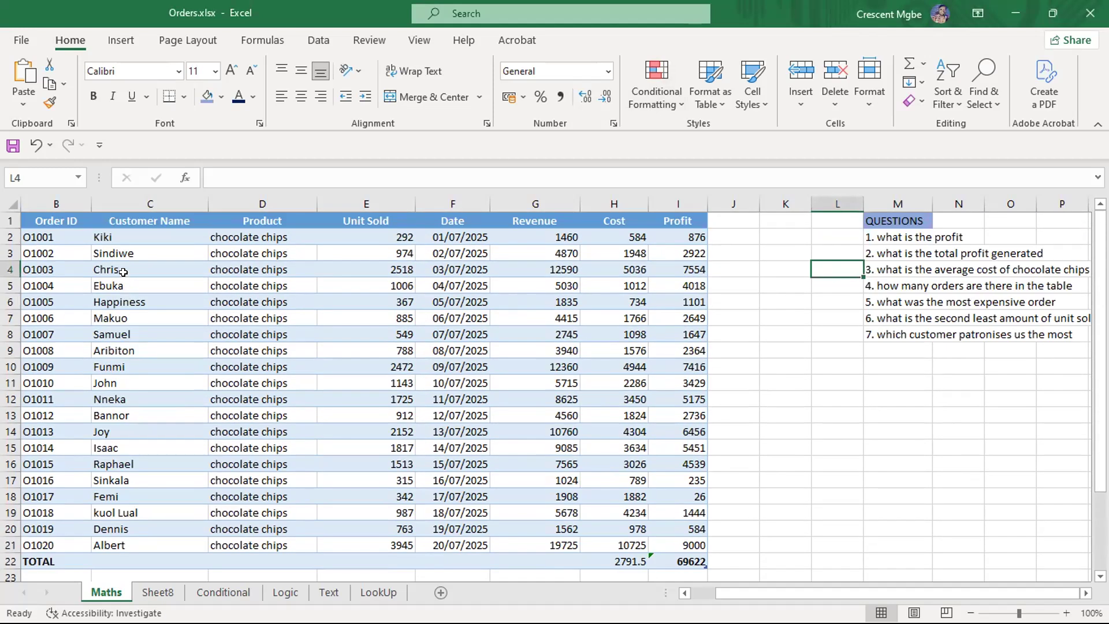
{"action": "left_click_drag", "start_coordinate": [770, 593], "coordinate": [745, 593]}
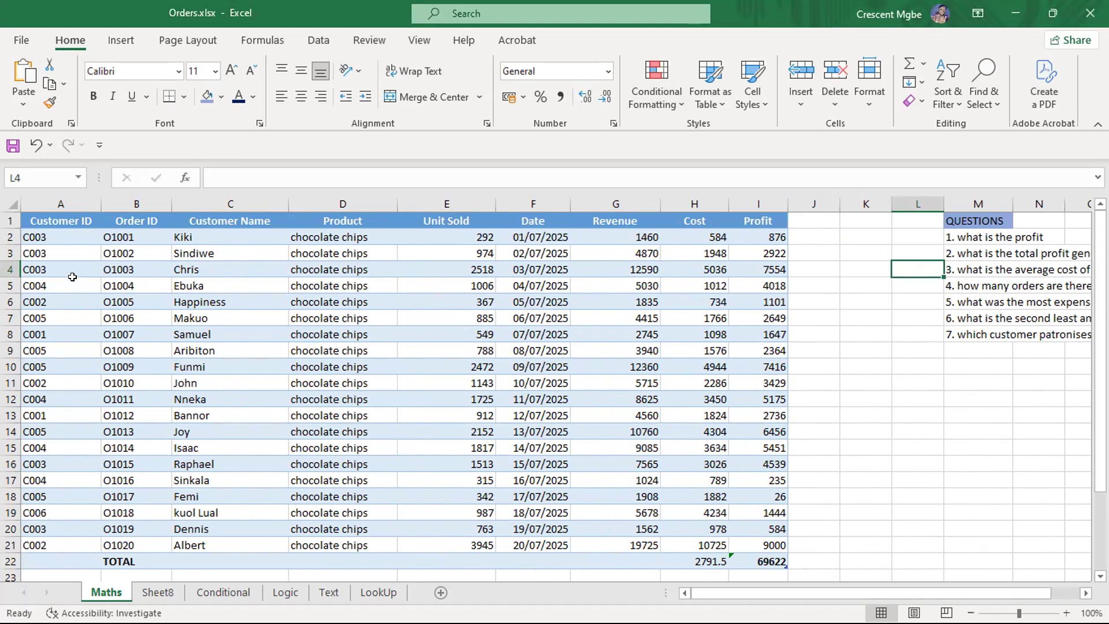
{"action": "scroll", "coordinate": [205, 293], "scroll_direction": "down", "scroll_amount": 1}
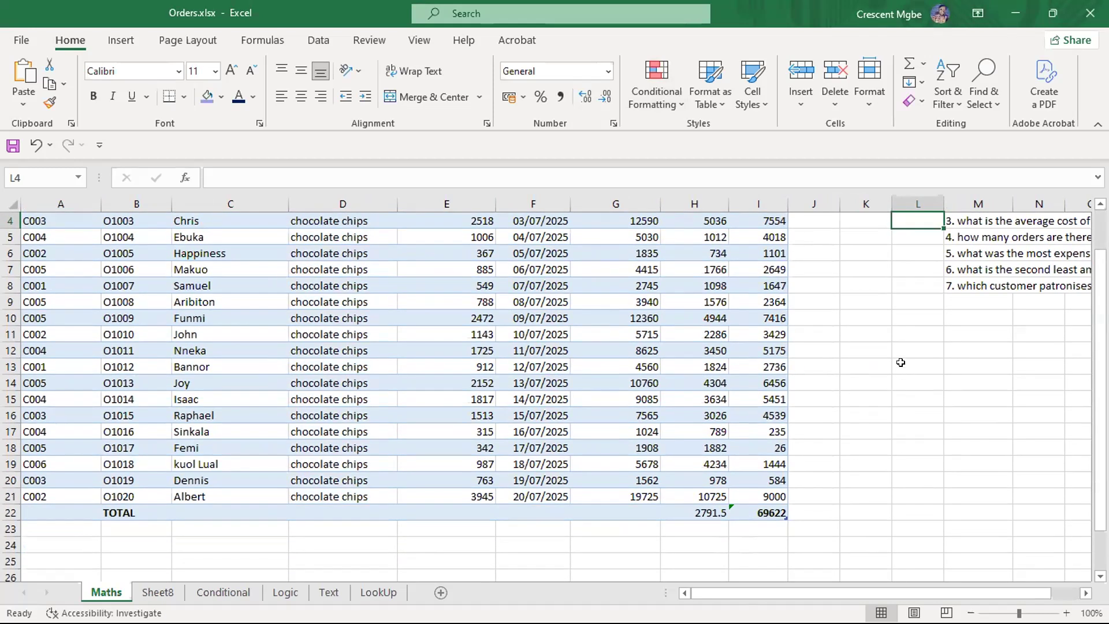
{"action": "scroll", "coordinate": [895, 361], "scroll_direction": "up", "scroll_amount": 1}
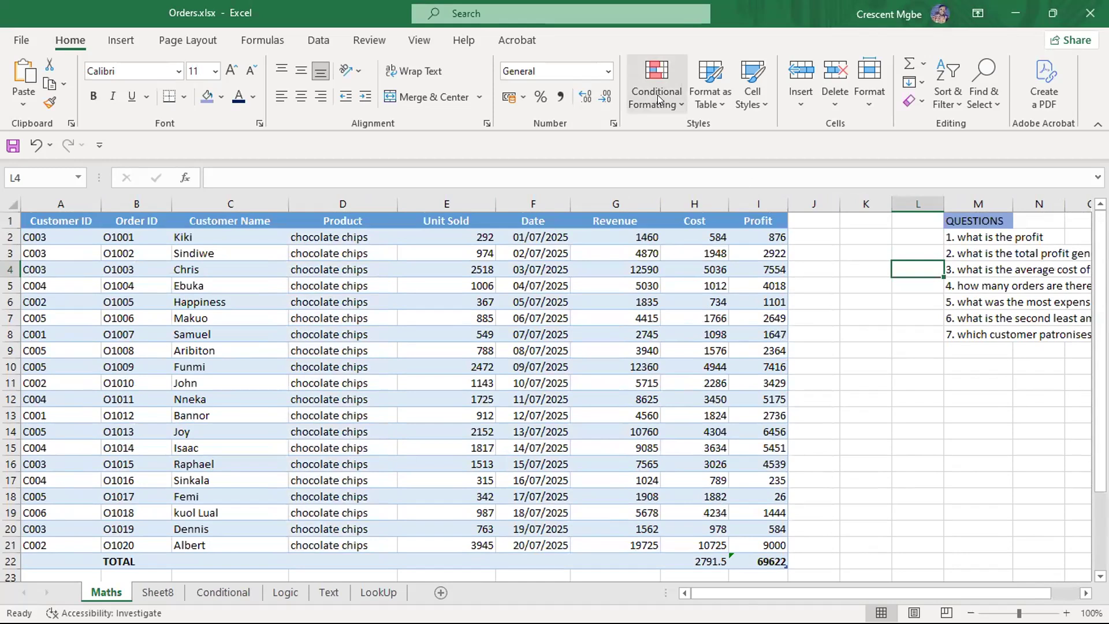
- Switch to the presentation slideshow and view the math functions listed on the Basic Formulas slide
{"action": "key", "text": "alt+Tab"}
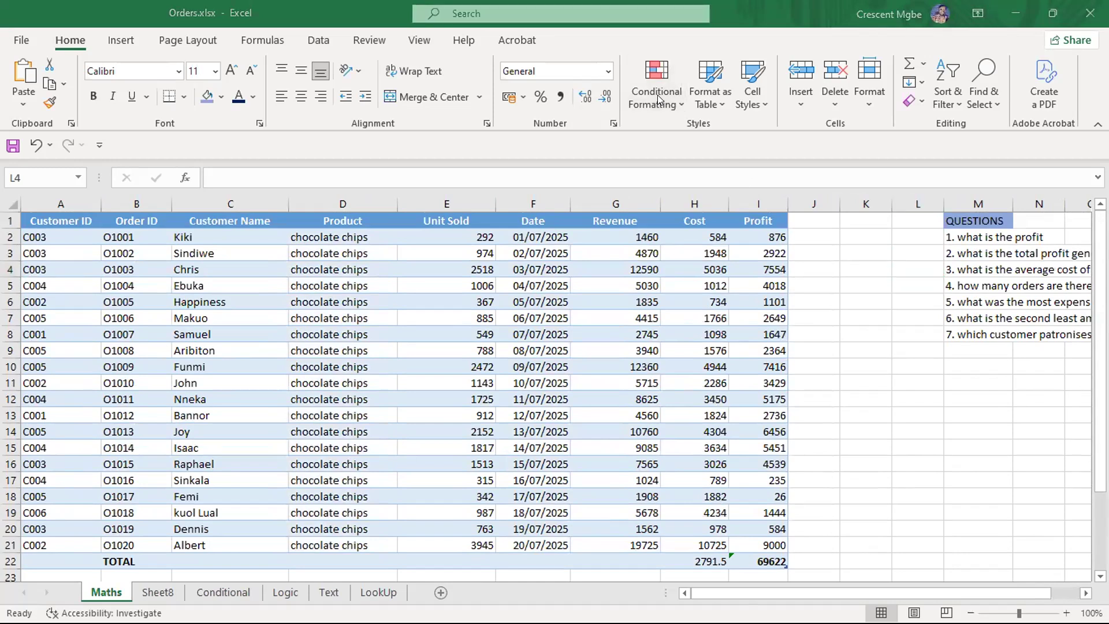
{"action": "scroll", "coordinate": [364, 317], "scroll_direction": "down", "scroll_amount": 4}
{"action": "scroll", "coordinate": [364, 317], "scroll_direction": "up", "scroll_amount": 4}
{"action": "scroll", "coordinate": [369, 319], "scroll_direction": "down", "scroll_amount": 2}
{"action": "scroll", "coordinate": [378, 318], "scroll_direction": "up", "scroll_amount": 2}
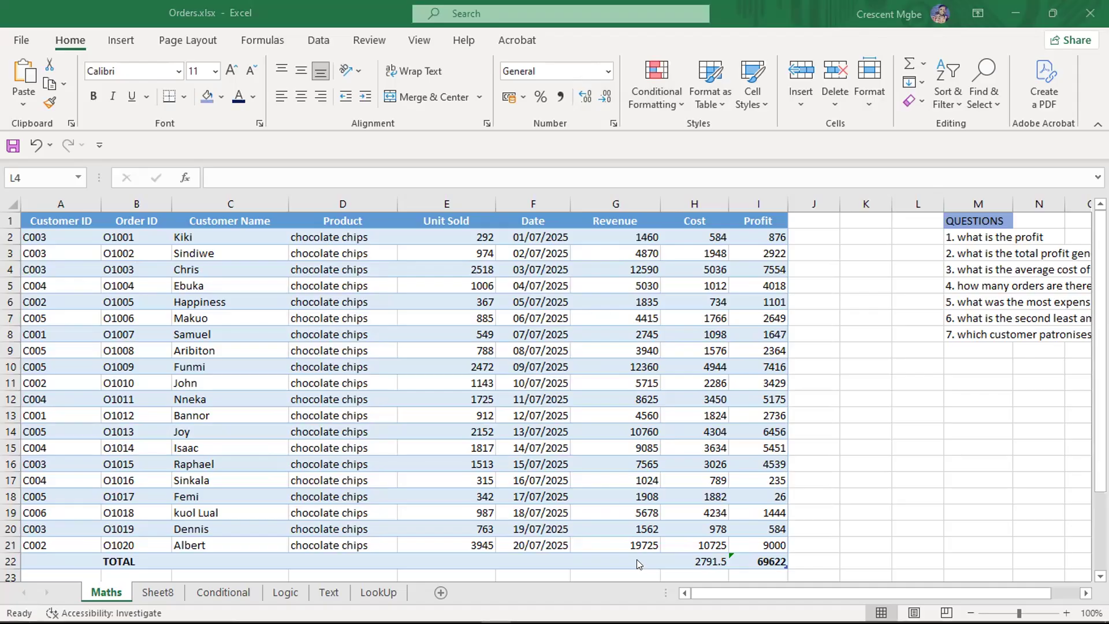
{"action": "key", "text": "super+Tab"}
{"action": "left_click", "coordinate": [170, 349]}
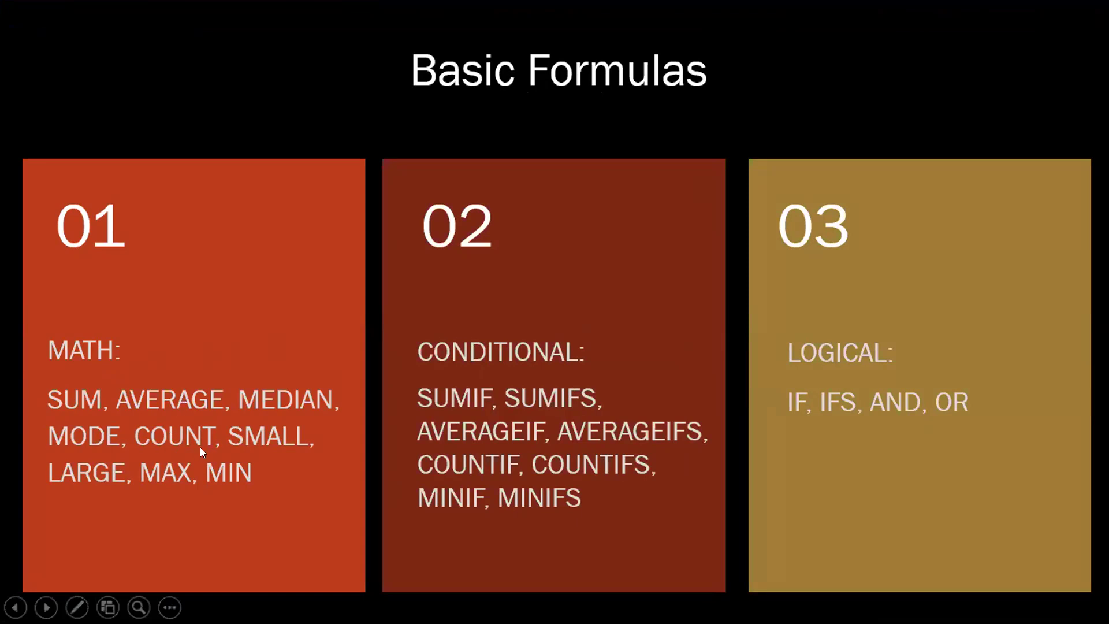
- Switch back to the Orders.xlsx workbook in Excel and select cell K10 on the Maths sheet
{"action": "key", "text": "super+Tab"}
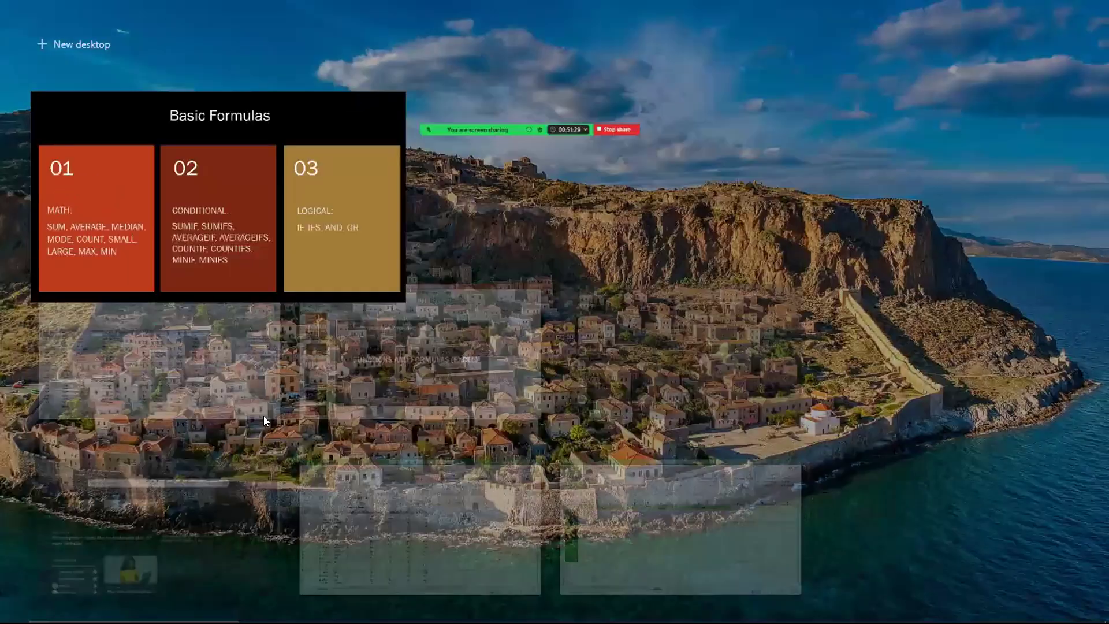
{"action": "left_click", "coordinate": [225, 347]}
{"action": "left_click", "coordinate": [865, 372]}
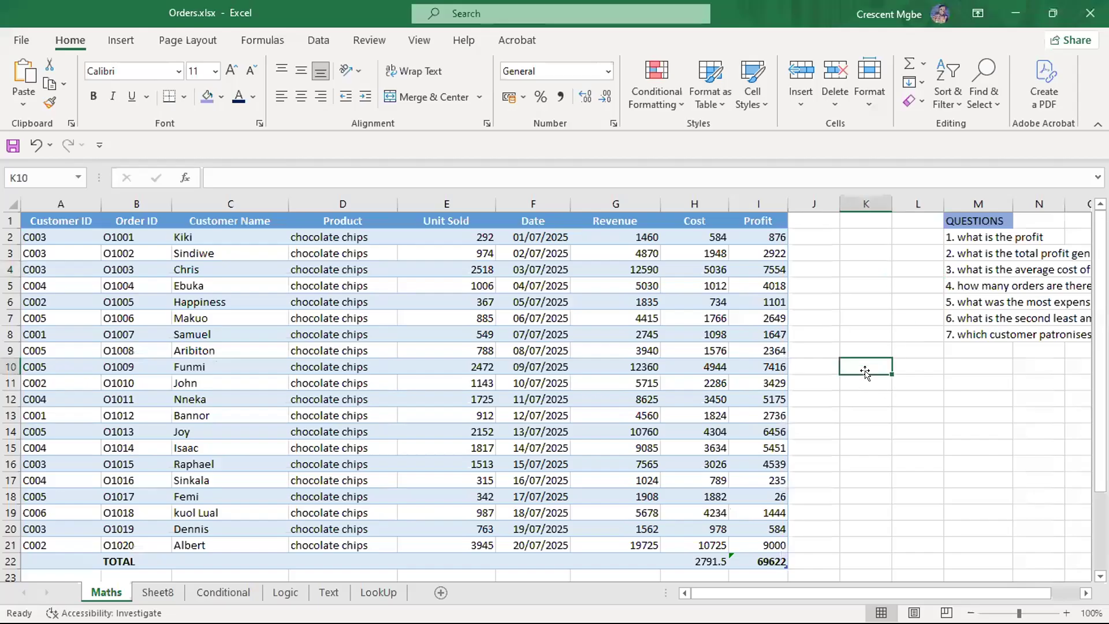
- Try to count the orders in K10 with the COUNT function over the Order ID values B2:B21
{"action": "type", "text": "="}
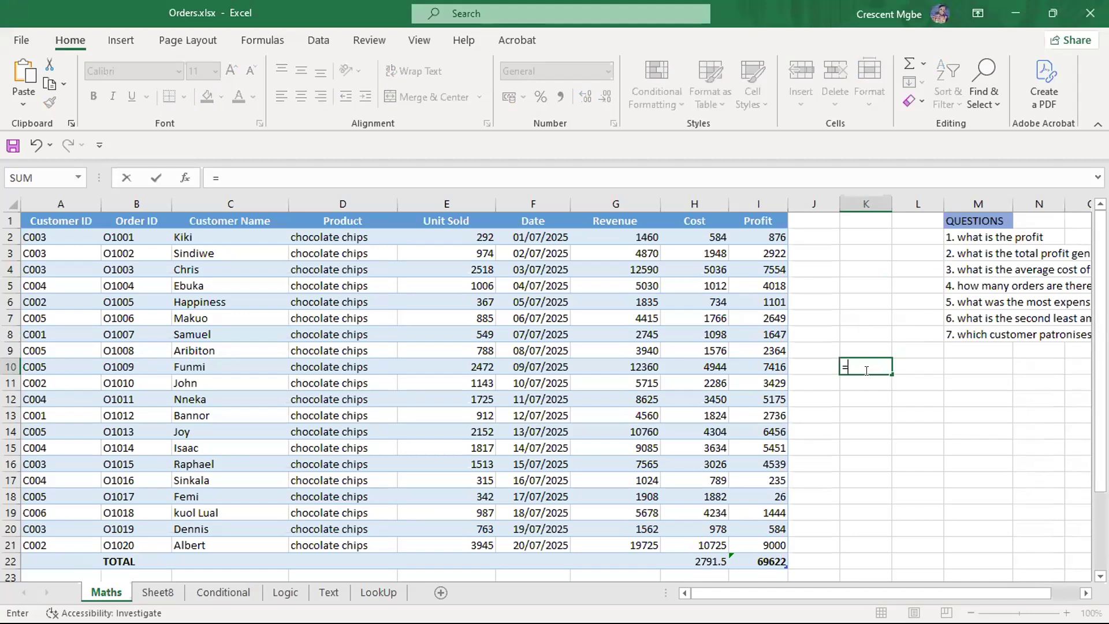
{"action": "type", "text": "COUNT"}
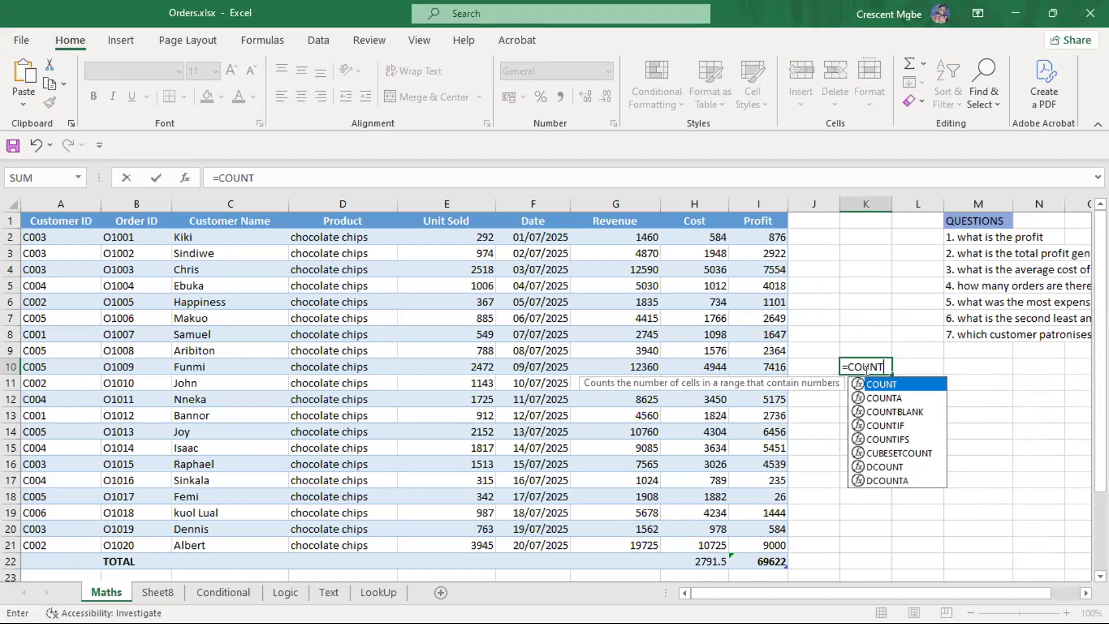
{"action": "double_click", "coordinate": [905, 385]}
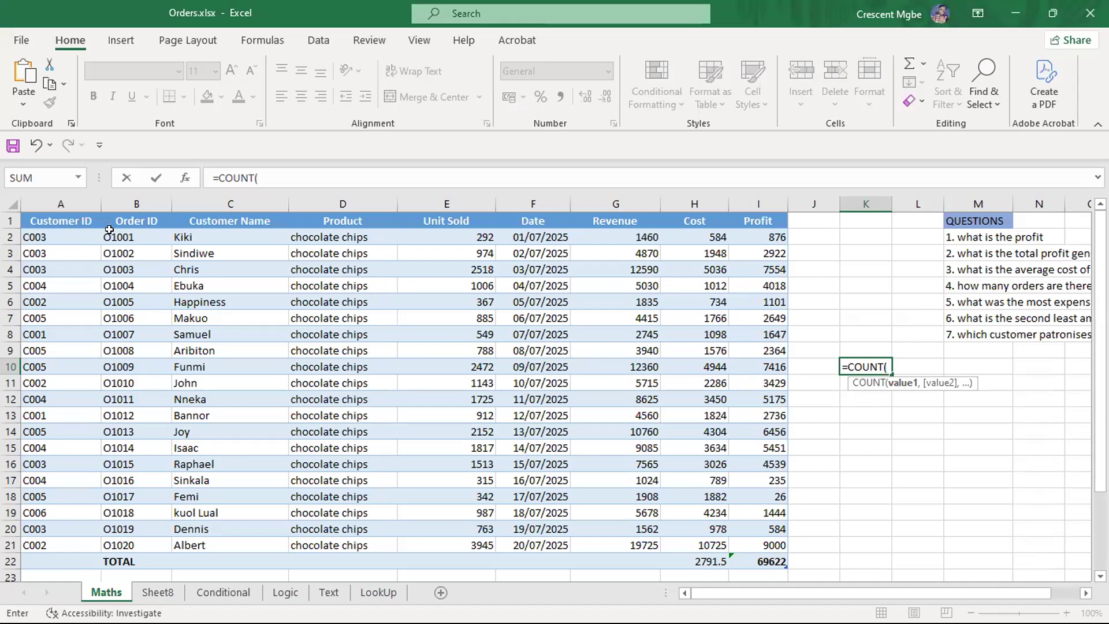
{"action": "left_click_drag", "start_coordinate": [110, 234], "coordinate": [115, 545]}
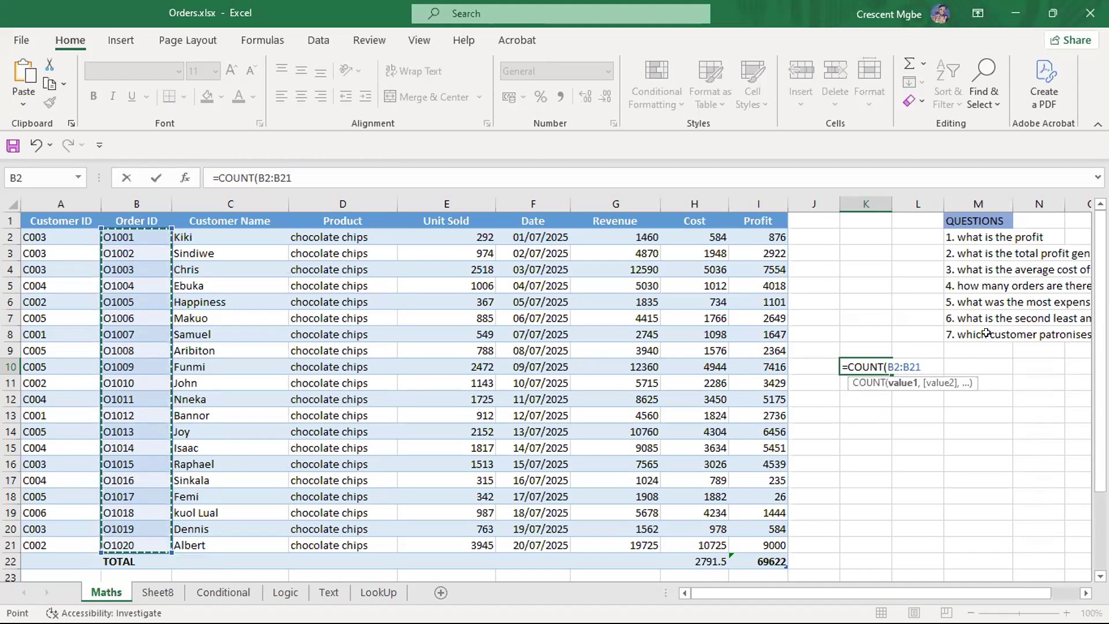
{"action": "type", "text": ")"}
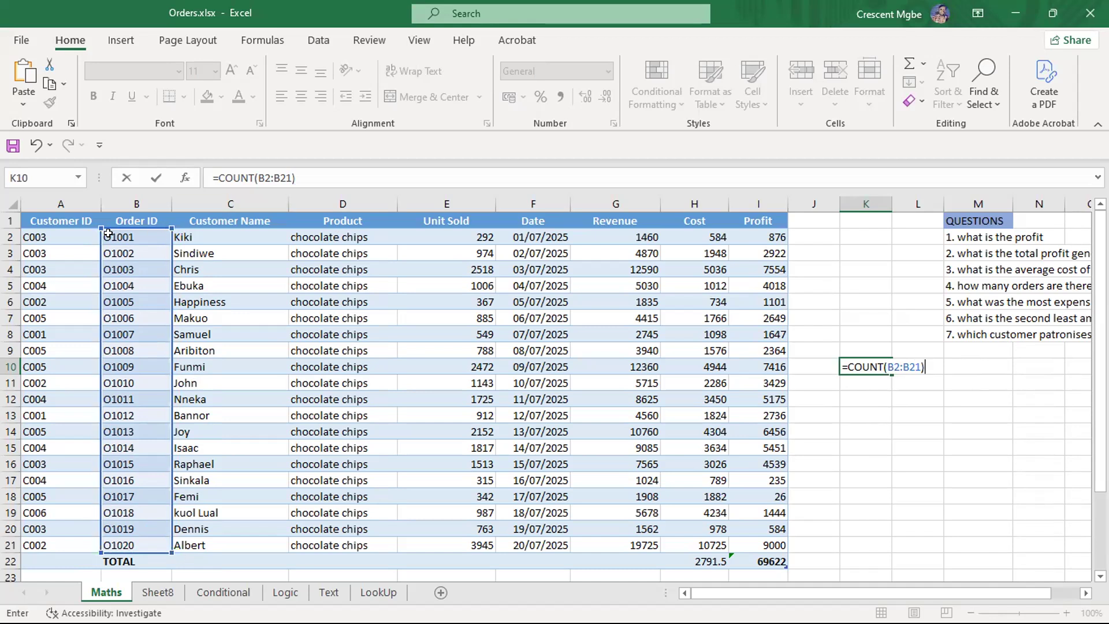
{"action": "key", "text": "Return"}
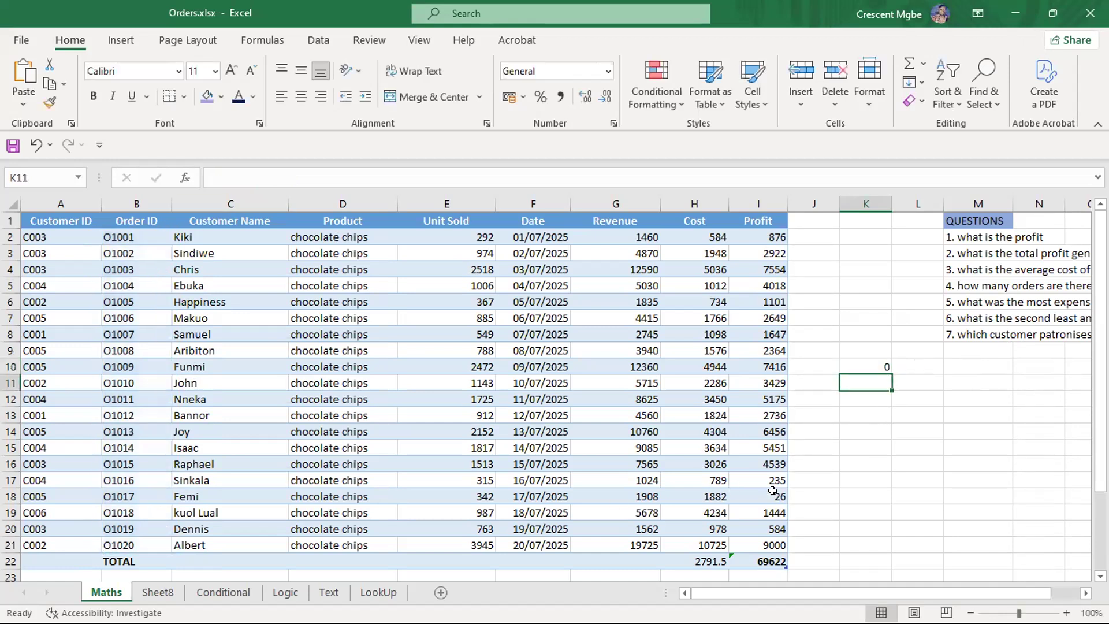
- Re-enter the formula =COUNT(B2:B21) in cell K10 to retry counting the Order IDs
{"action": "left_click", "coordinate": [864, 361]}
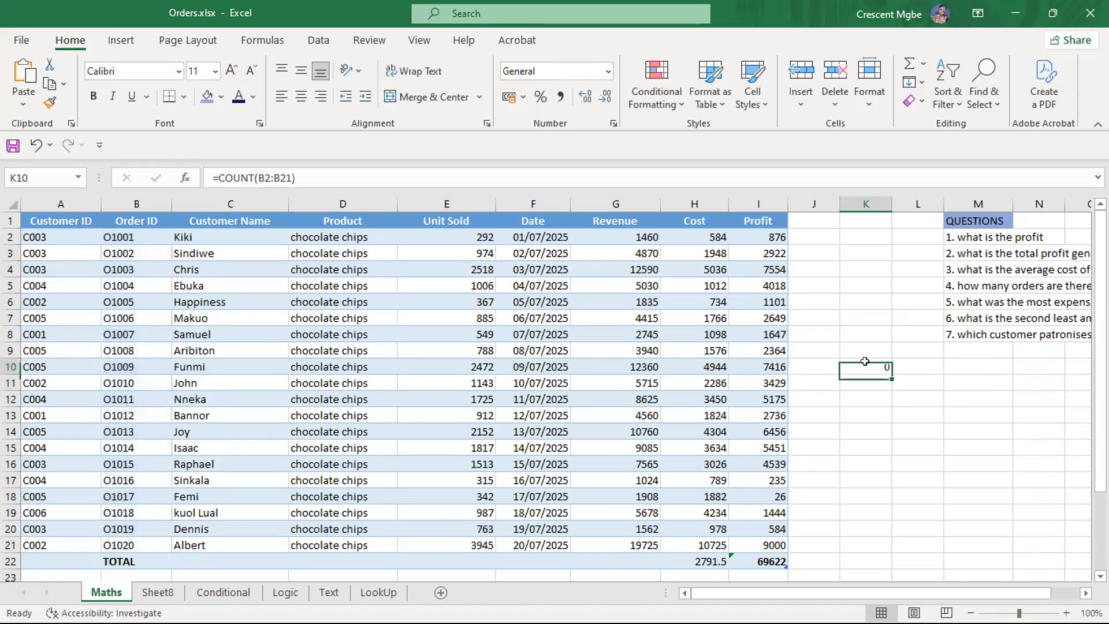
{"action": "double_click", "coordinate": [866, 362]}
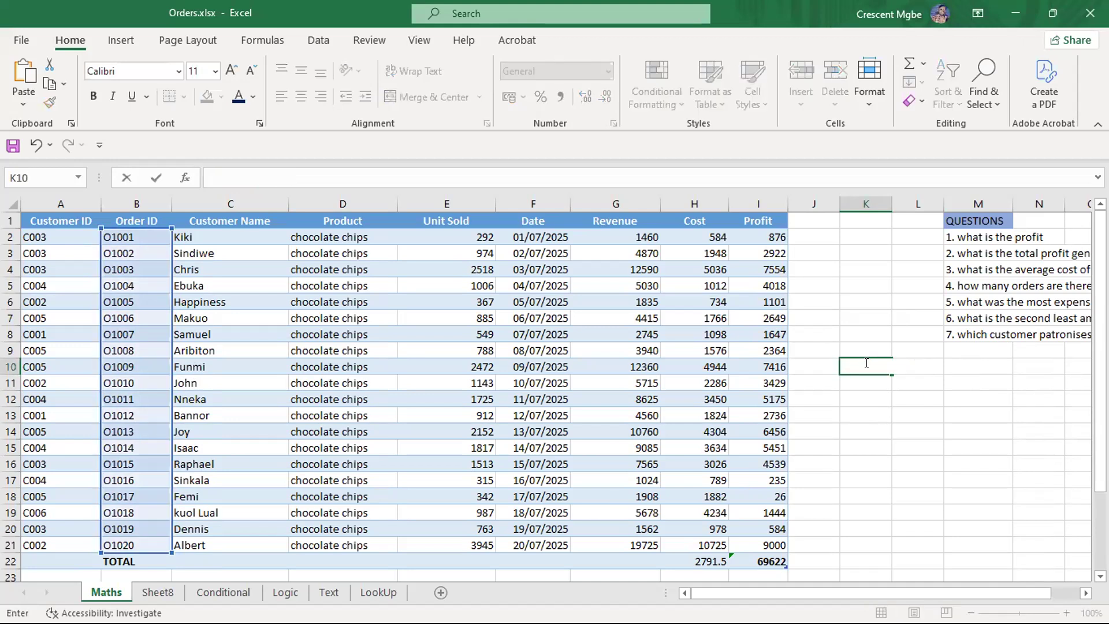
{"action": "type", "text": "=CO"}
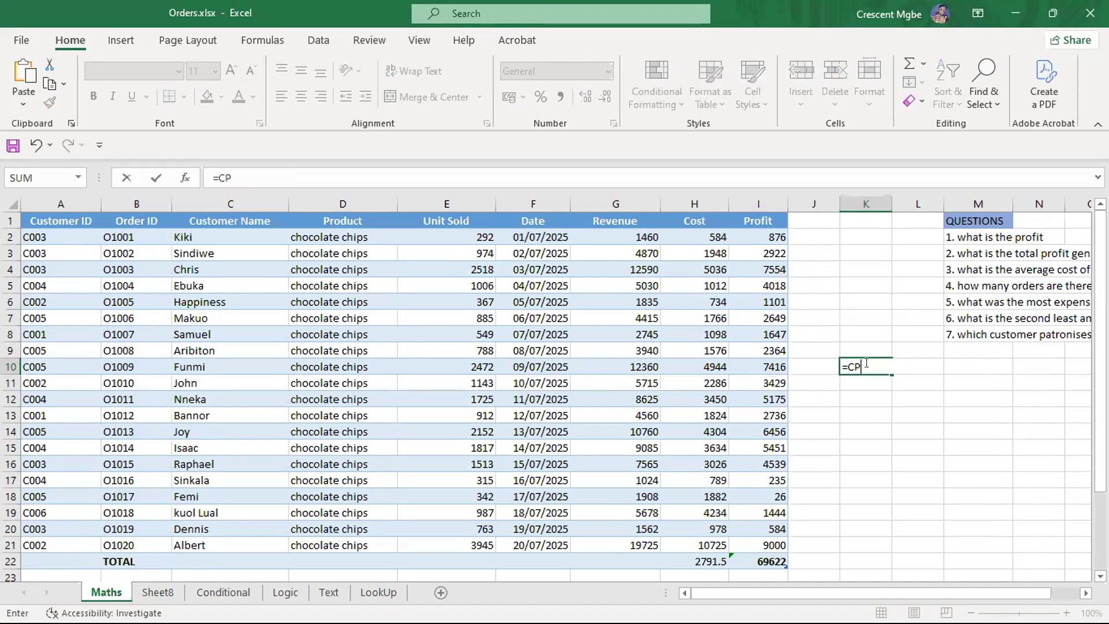
{"action": "type", "text": "UNT"}
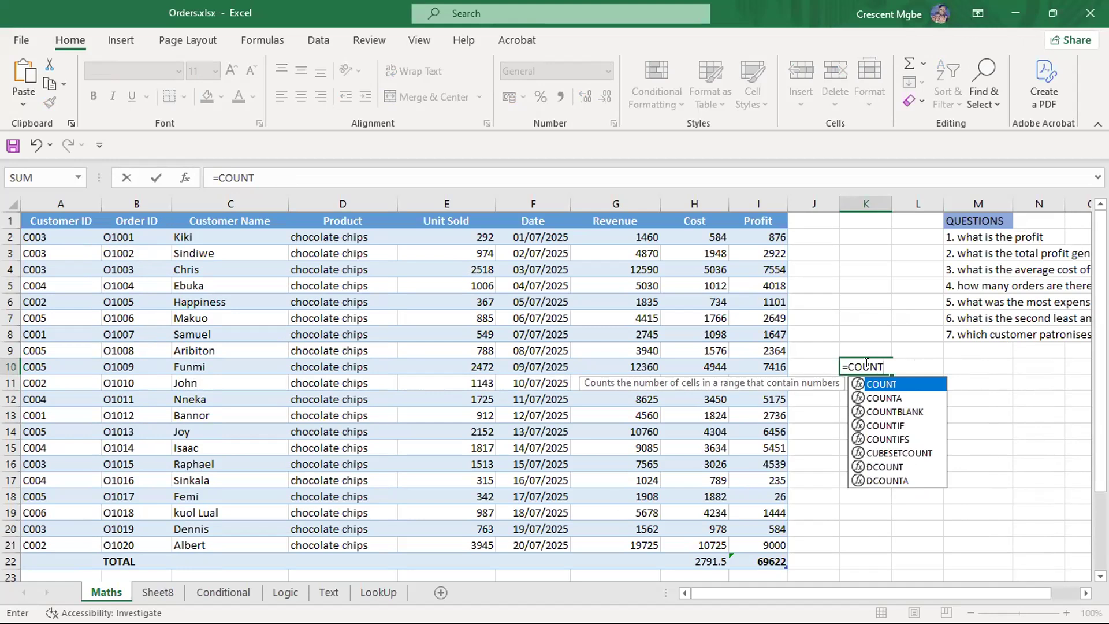
{"action": "type", "text": "("}
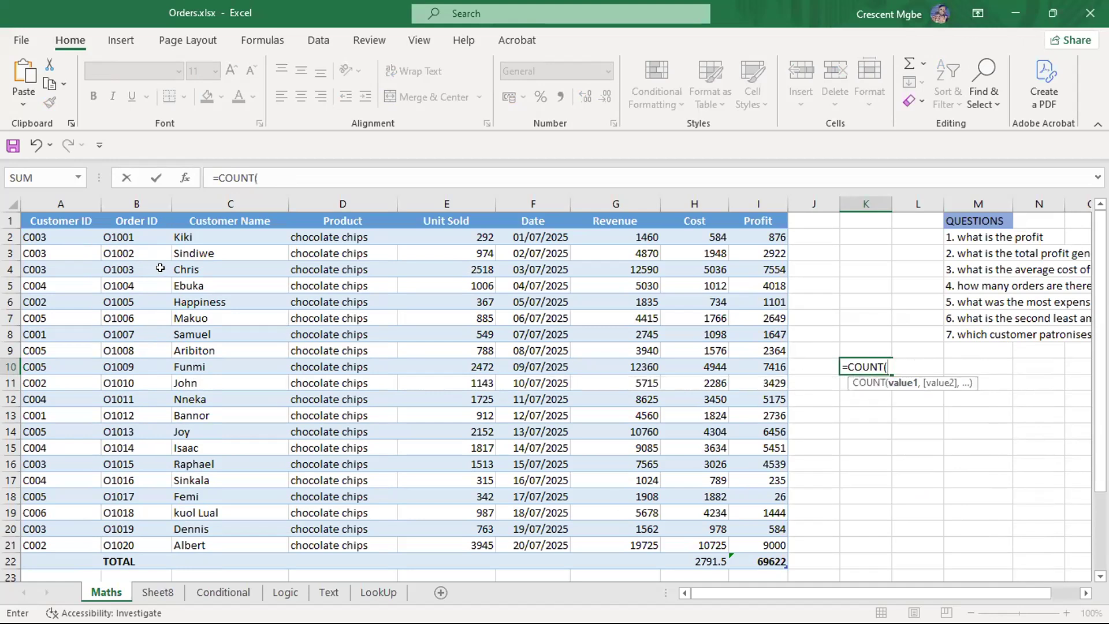
{"action": "left_click_drag", "start_coordinate": [134, 231], "coordinate": [129, 541]}
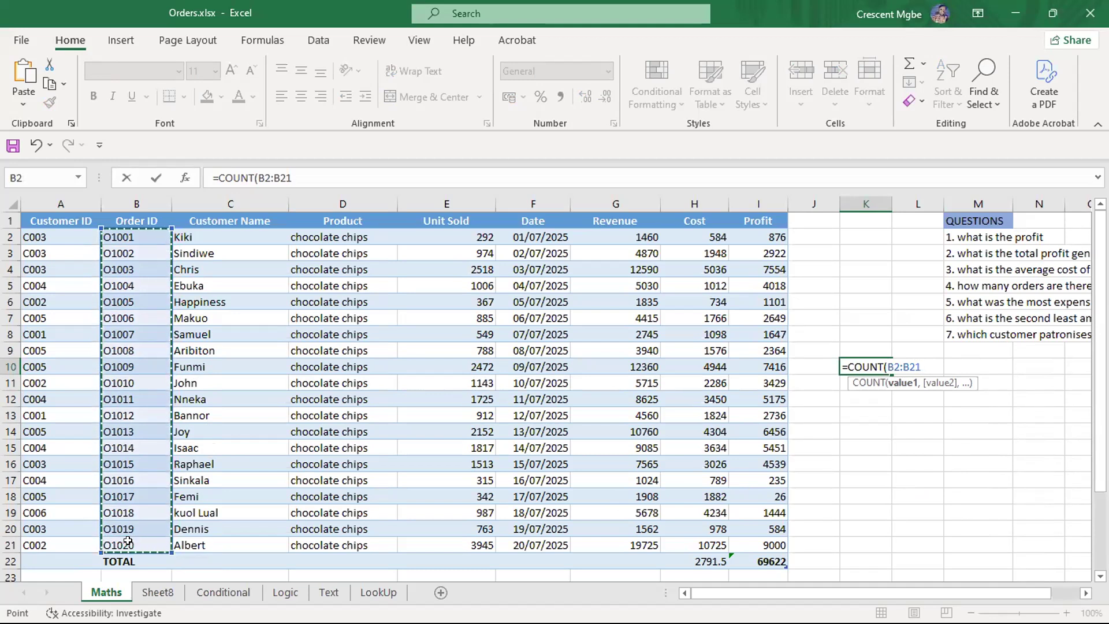
{"action": "type", "text": ")"}
{"action": "key", "text": "Return"}
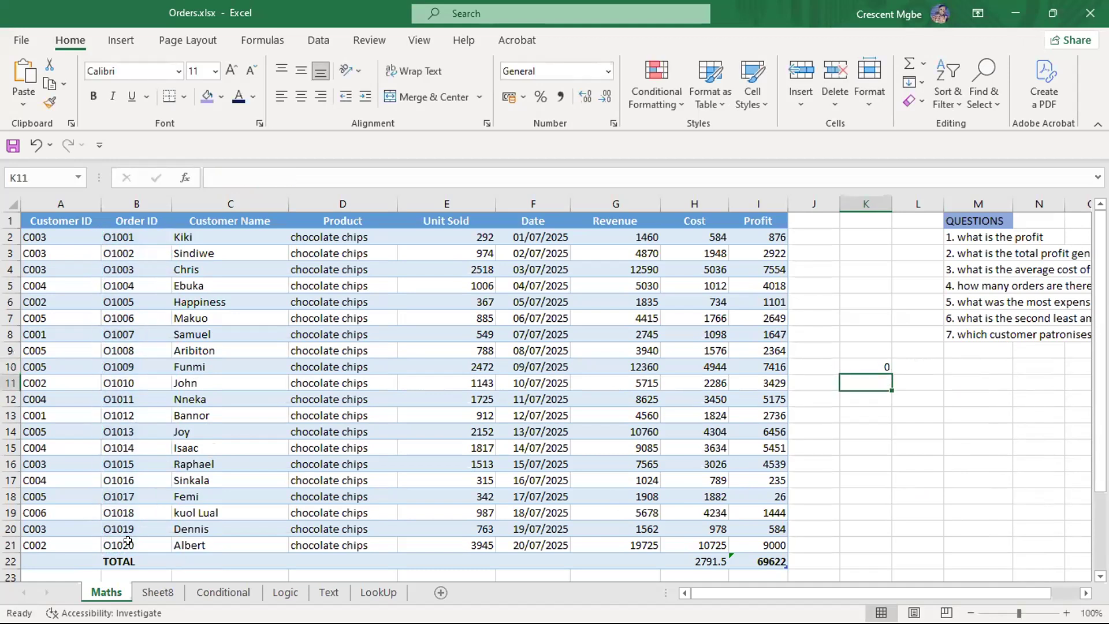
- Clear the COUNT formula from cell K10 for a fresh entry
{"action": "left_click", "coordinate": [864, 368]}
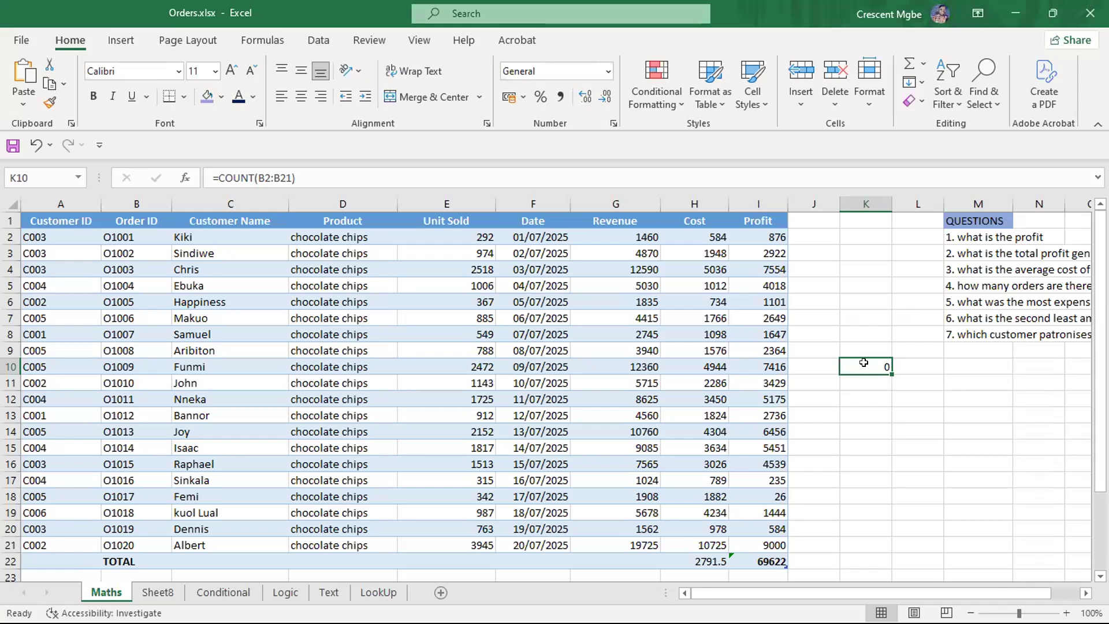
{"action": "key", "text": "BackSpace"}
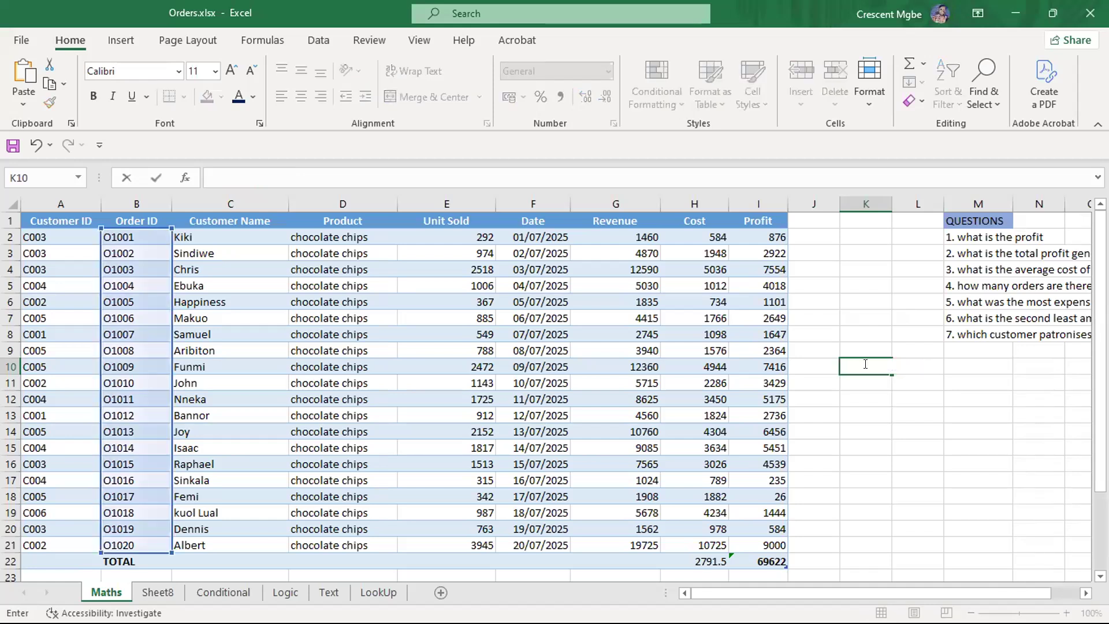
{"action": "type", "text": "COUNT"}
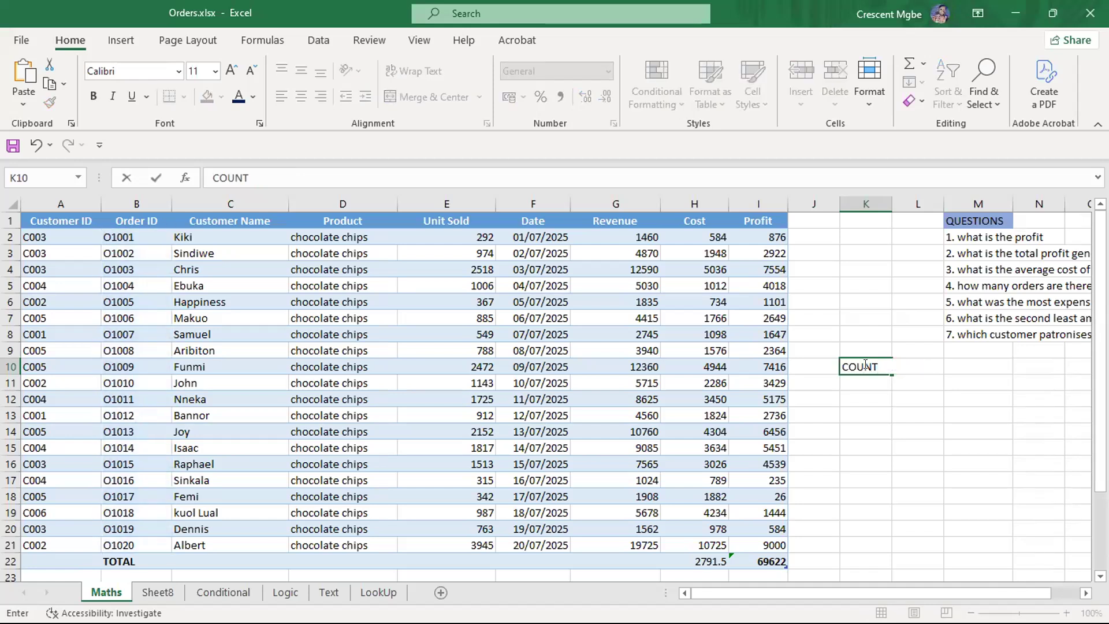
{"action": "key", "text": "BackSpace"}
{"action": "key", "text": "BackSpace"}
{"action": "key", "text": "BackSpace"}
{"action": "key", "text": "BackSpace"}
{"action": "key", "text": "BackSpace"}
- Count the orders in K10 with the COUNT function over the Revenue values G2:G21
{"action": "type", "text": "="}
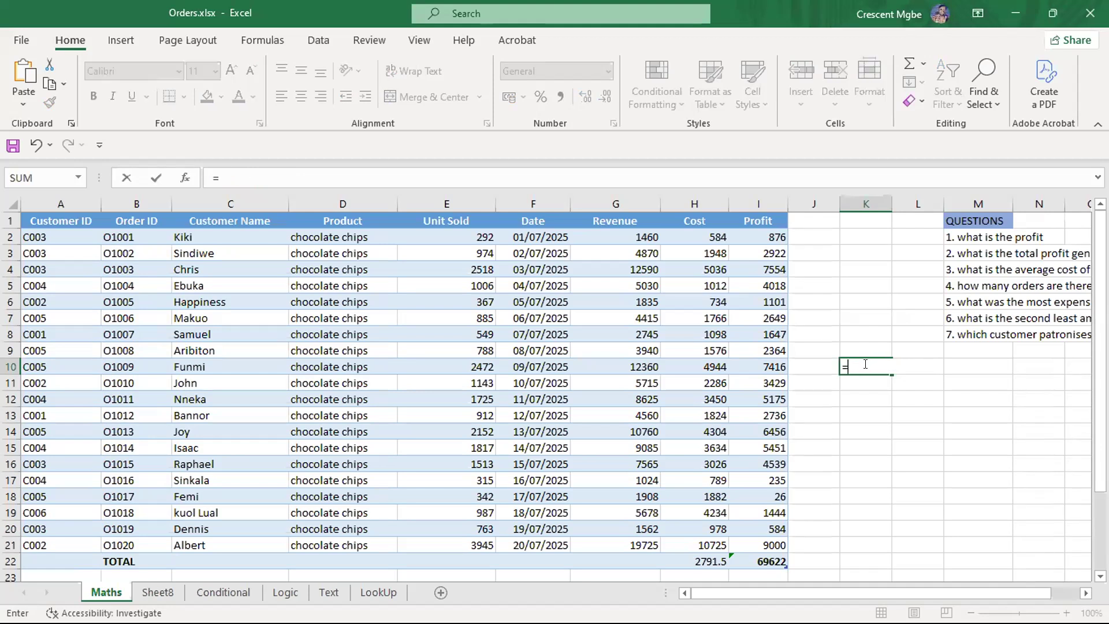
{"action": "type", "text": "COUNT"}
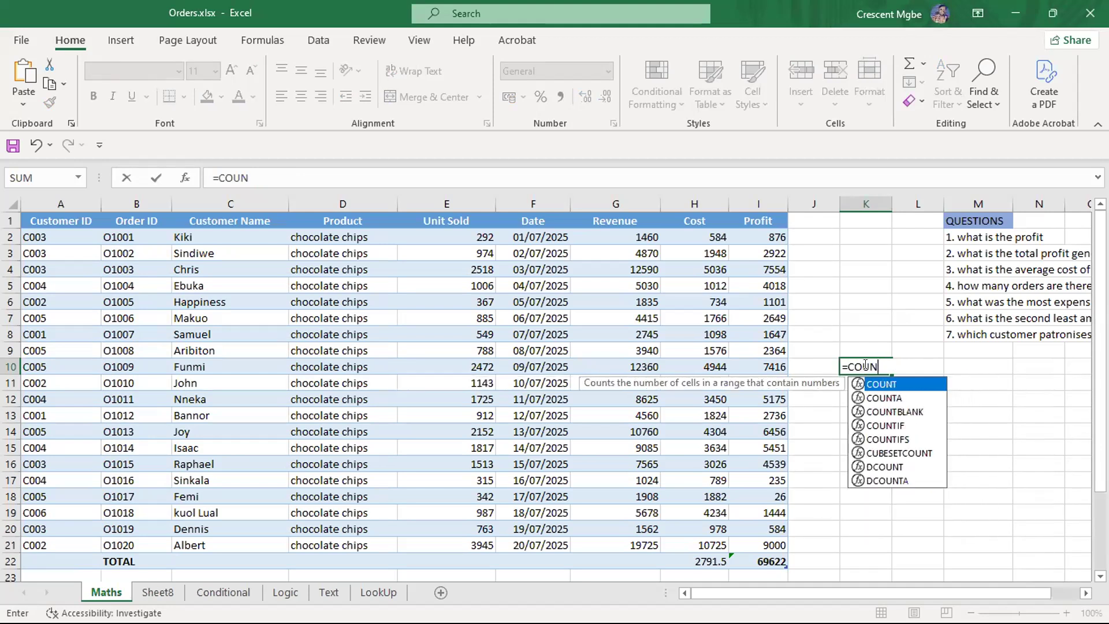
{"action": "double_click", "coordinate": [889, 384]}
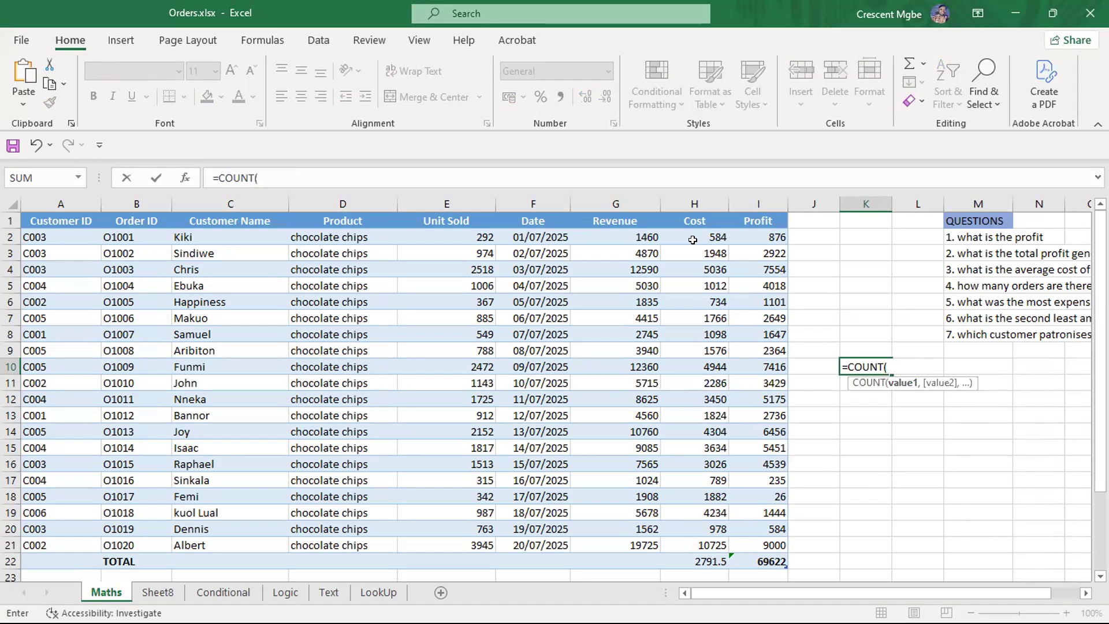
{"action": "left_click_drag", "start_coordinate": [626, 232], "coordinate": [646, 539]}
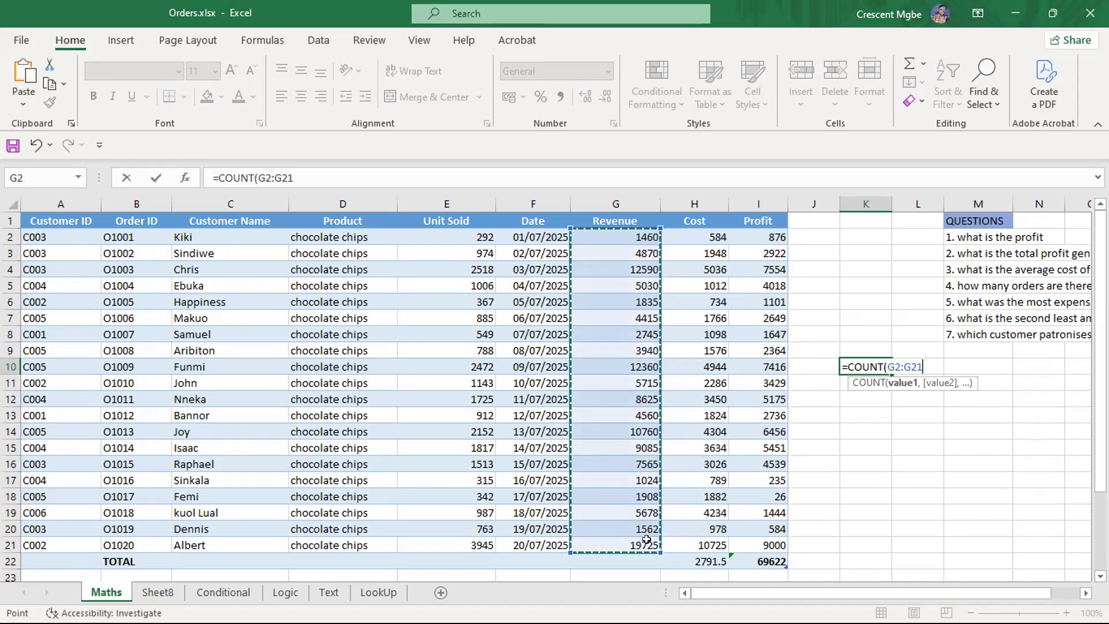
{"action": "key", "text": "Return"}
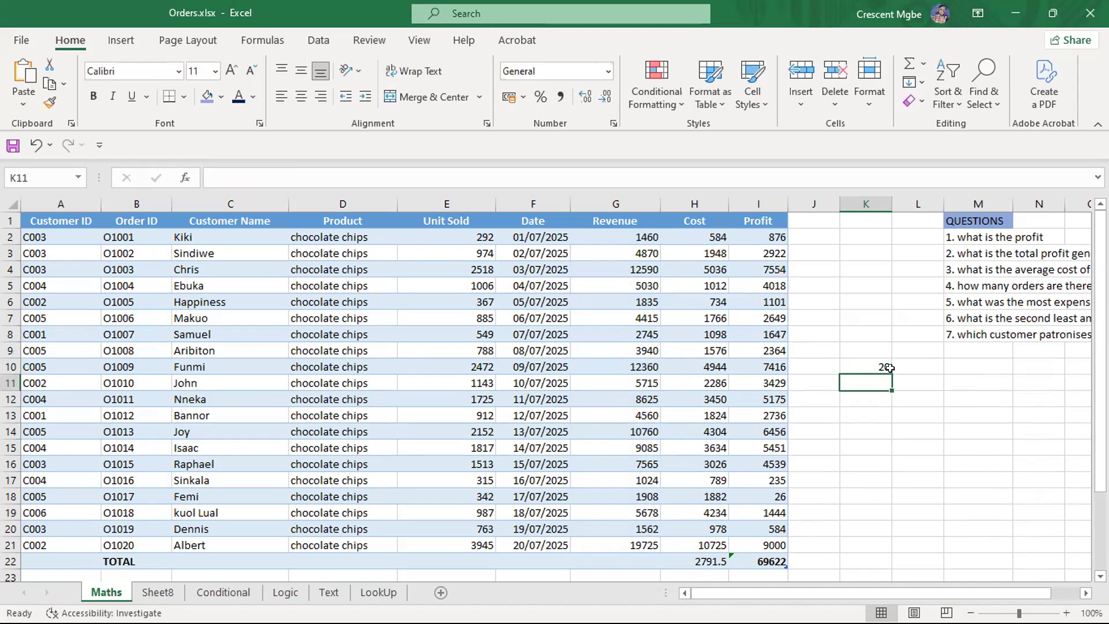
- Count the orders in K12 with the COUNT function over the Cost values H2:H21
{"action": "scroll", "coordinate": [888, 426], "scroll_direction": "down", "scroll_amount": 1}
{"action": "left_click", "coordinate": [894, 429]}
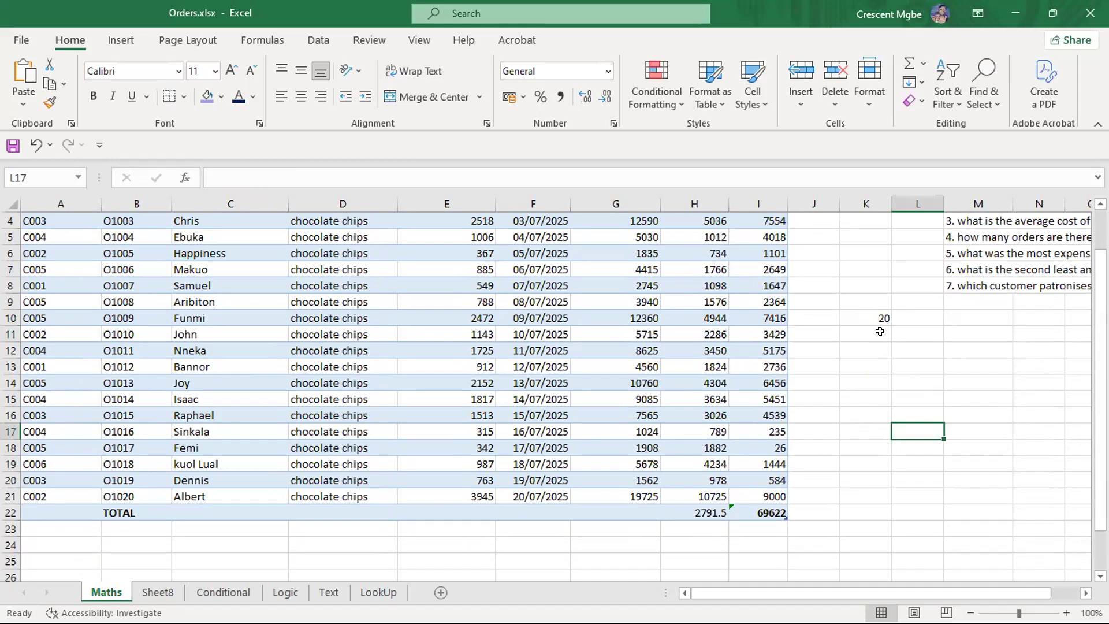
{"action": "scroll", "coordinate": [879, 321], "scroll_direction": "up", "scroll_amount": 1}
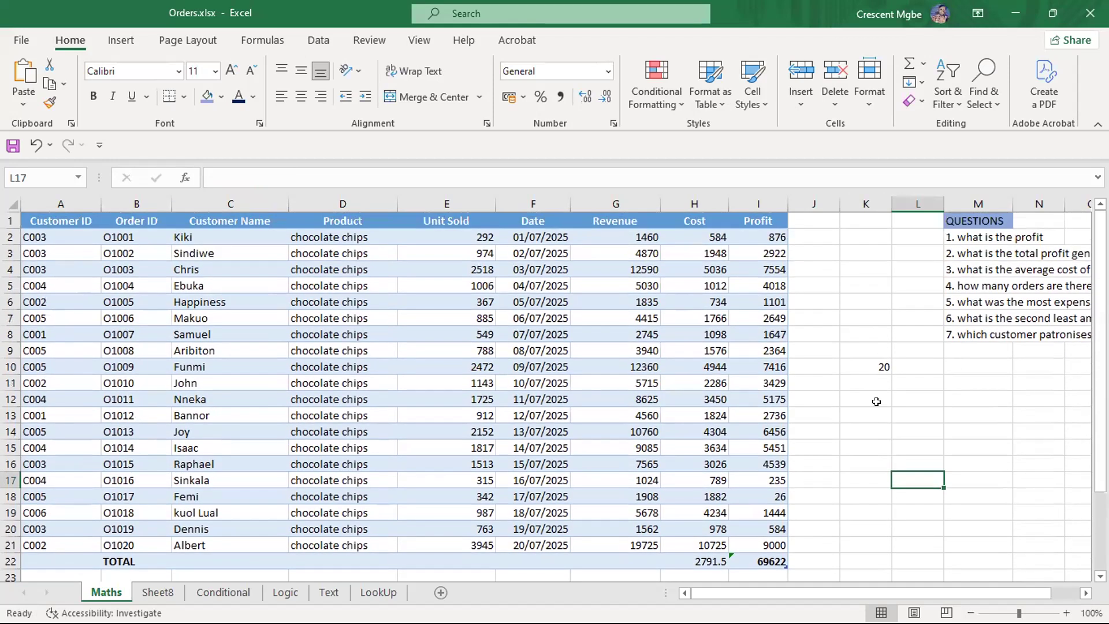
{"action": "left_click", "coordinate": [878, 398]}
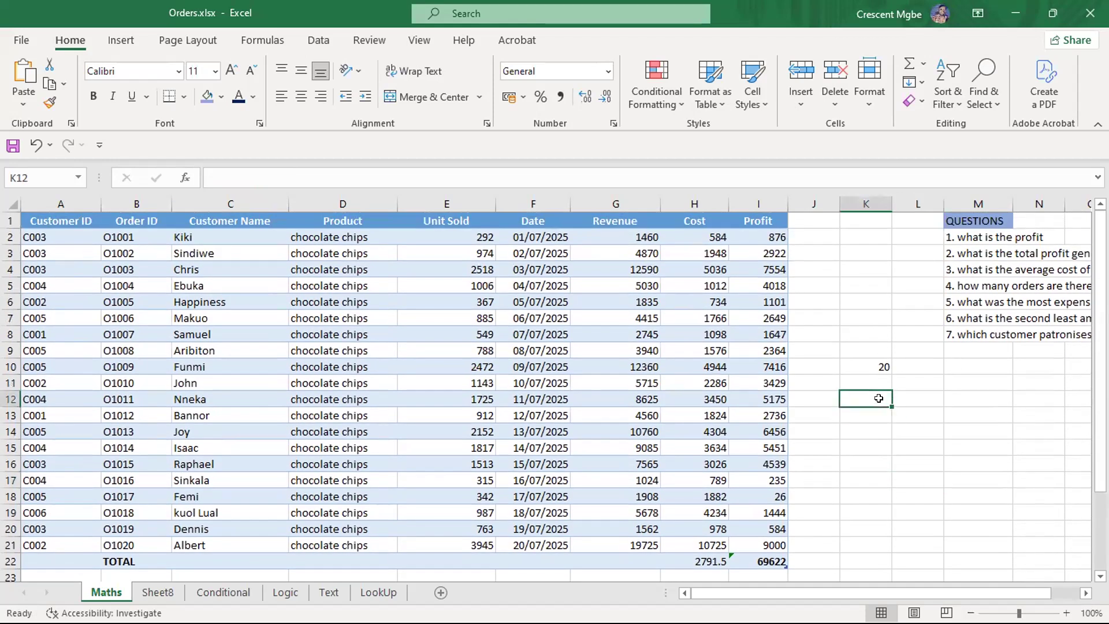
{"action": "type", "text": "=COUNT"}
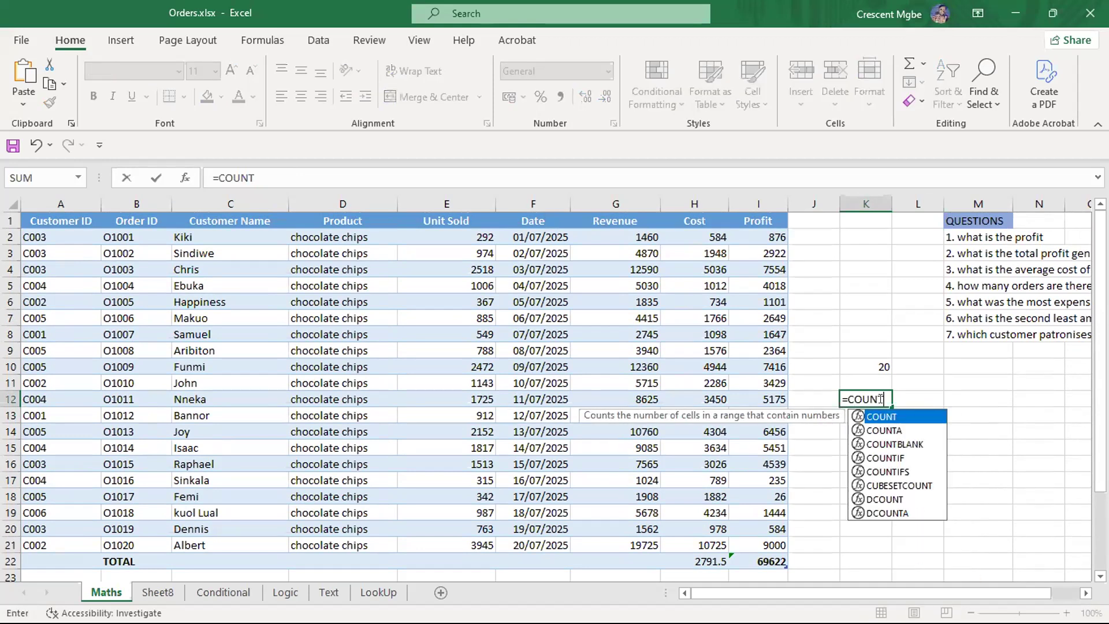
{"action": "double_click", "coordinate": [916, 414]}
{"action": "left_click_drag", "start_coordinate": [707, 237], "coordinate": [725, 545]}
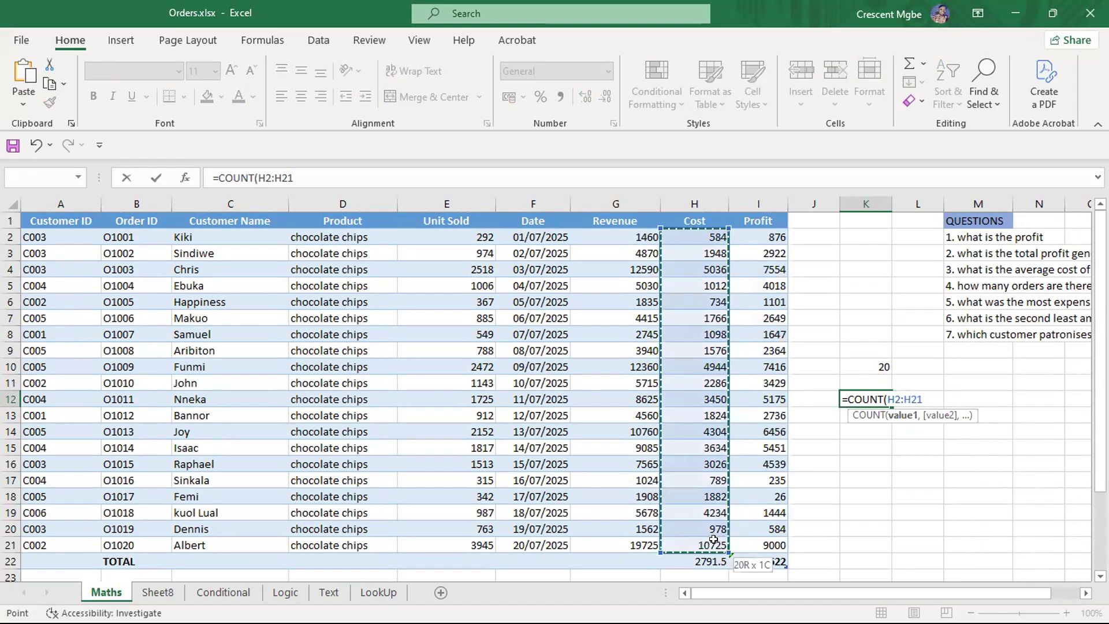
{"action": "key", "text": "Return"}
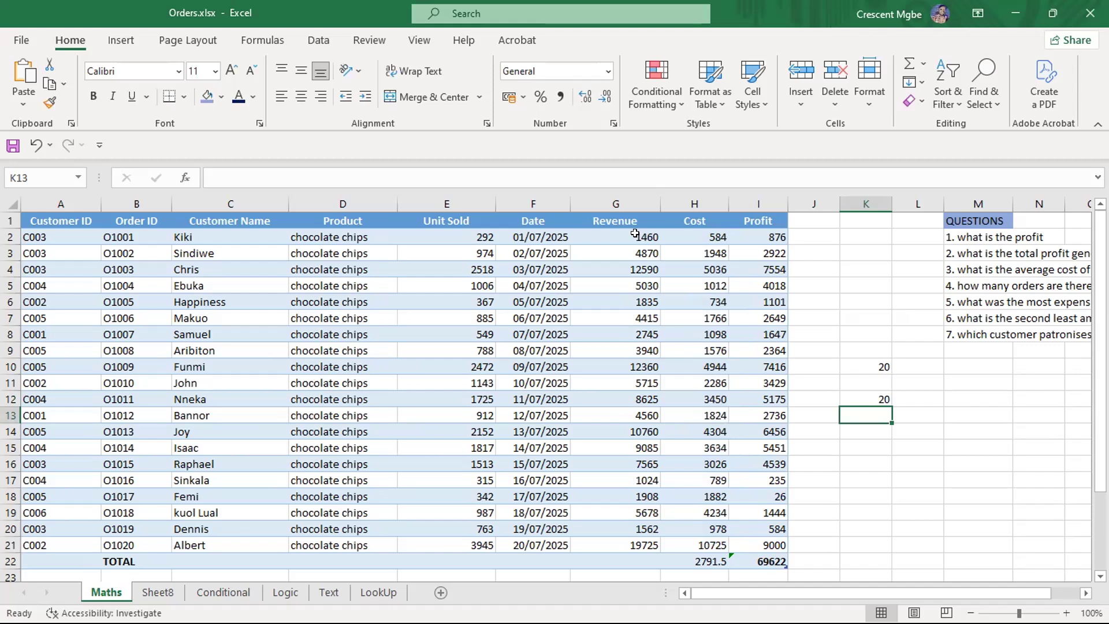
- Review the Revenue values G2:G21 and the COUNT formula in K10 that refers to them
{"action": "left_click_drag", "start_coordinate": [634, 234], "coordinate": [640, 544]}
{"action": "left_click", "coordinate": [883, 366]}
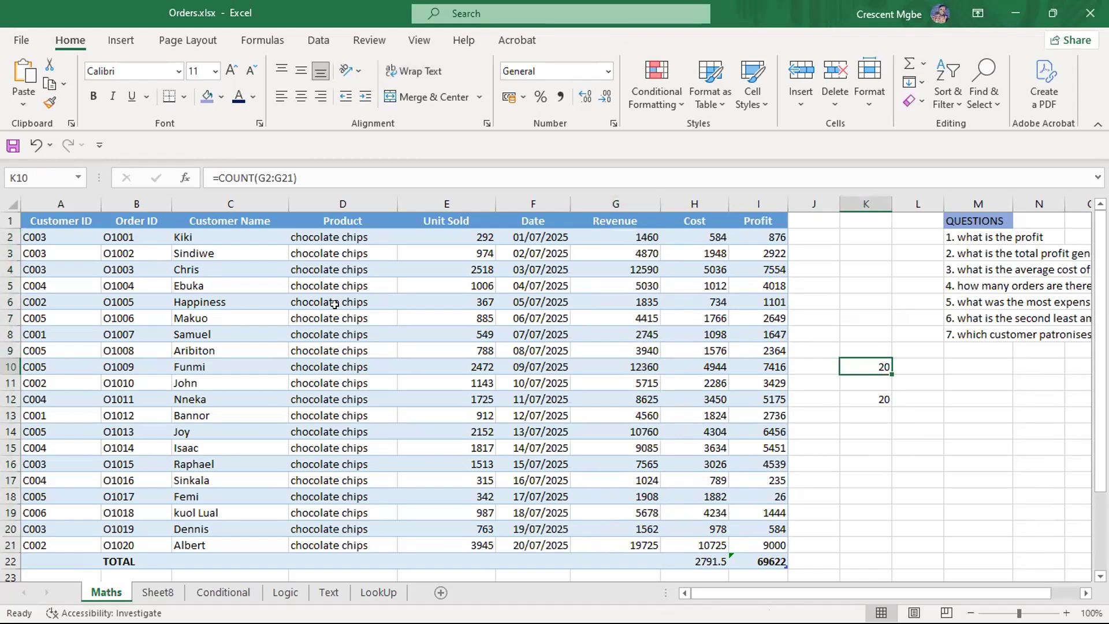
- Apply the COUNT function to the Product text entries D2:D21 in cell K14
{"action": "left_click", "coordinate": [877, 434]}
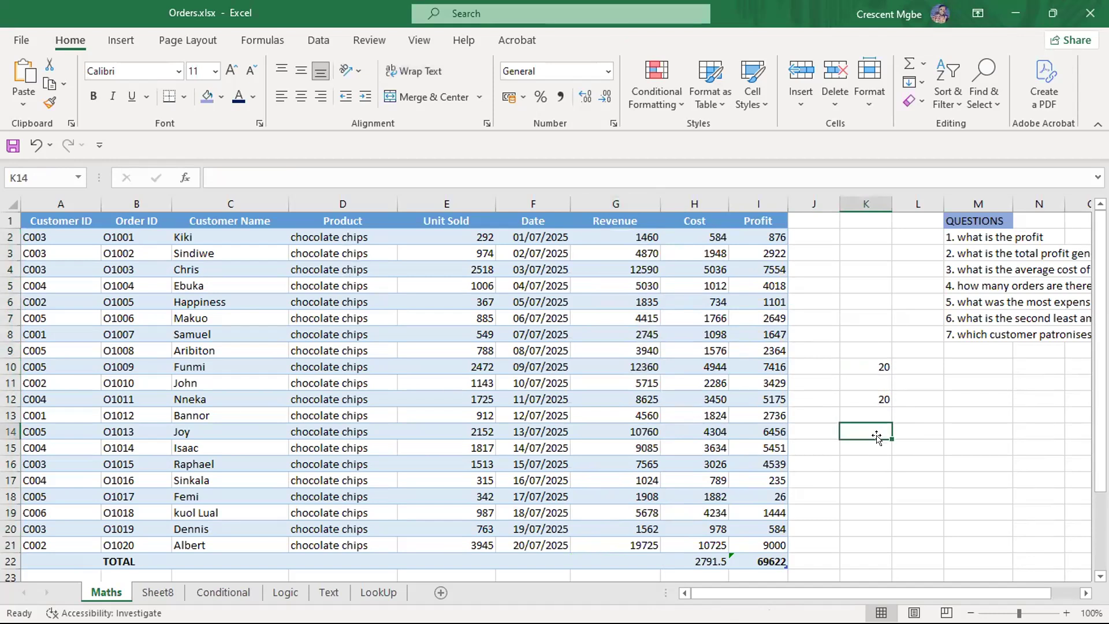
{"action": "type", "text": "CO"}
{"action": "key", "text": "BackSpace"}
{"action": "key", "text": "BackSpace"}
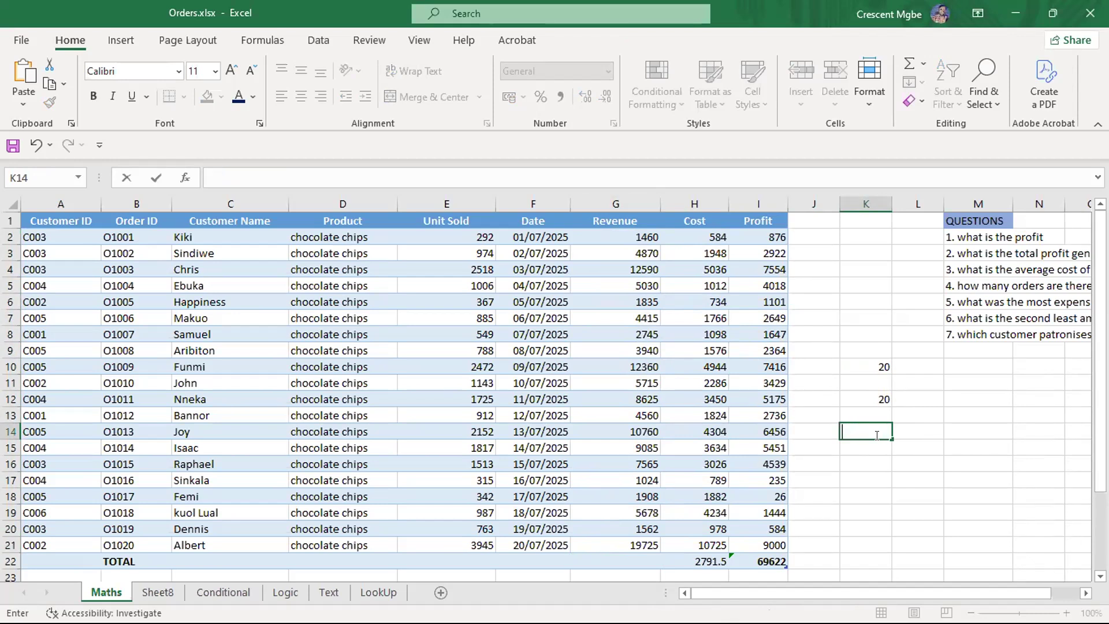
{"action": "type", "text": "=COUN"}
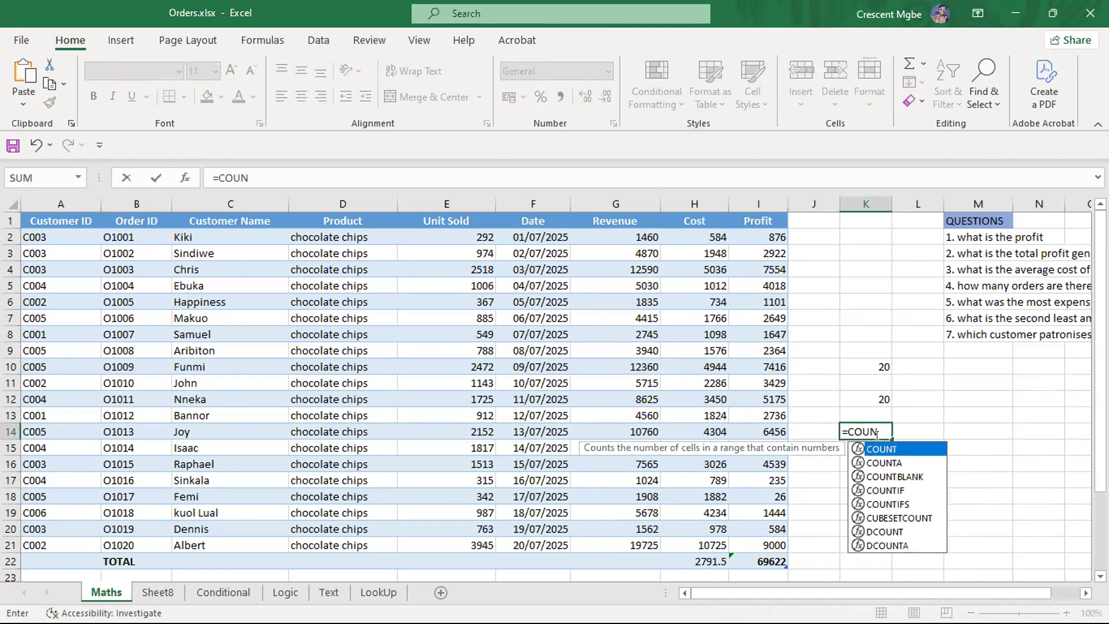
{"action": "double_click", "coordinate": [903, 447]}
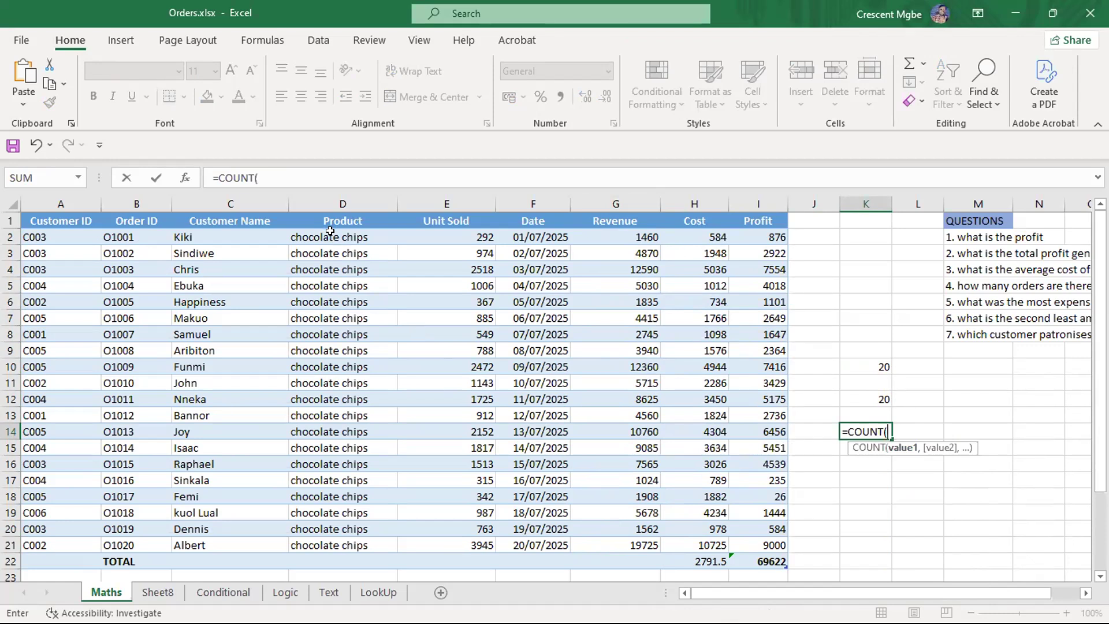
{"action": "left_click_drag", "start_coordinate": [332, 238], "coordinate": [332, 545]}
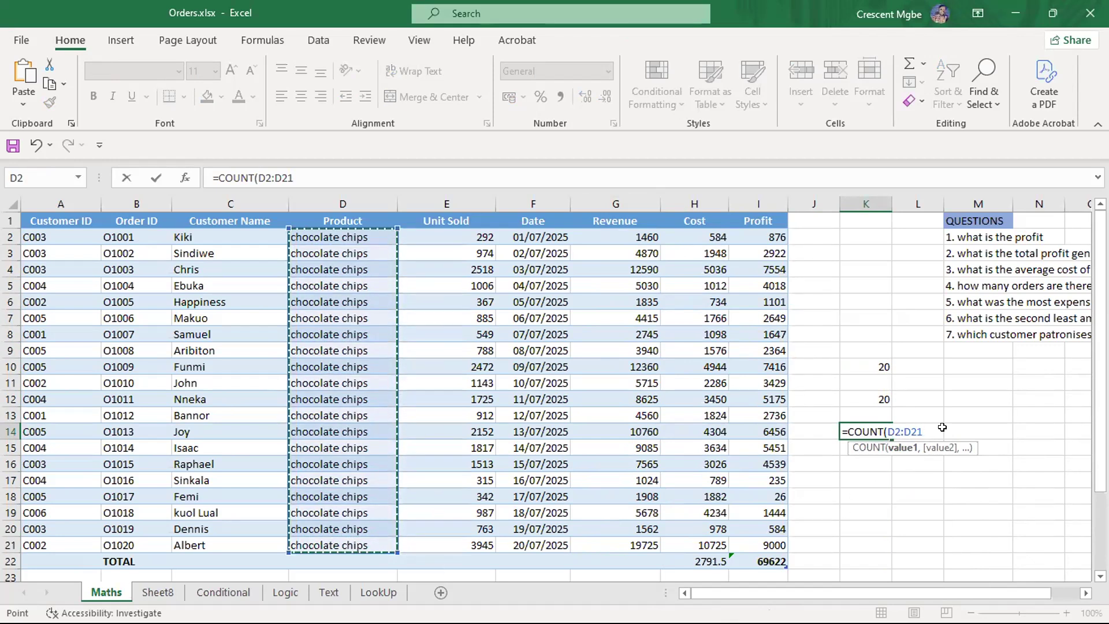
{"action": "key", "text": "Return"}
- Clear the COUNT formulas from cells K10 to K14
{"action": "left_click_drag", "start_coordinate": [858, 349], "coordinate": [873, 451]}
{"action": "key", "text": "BackSpace"}
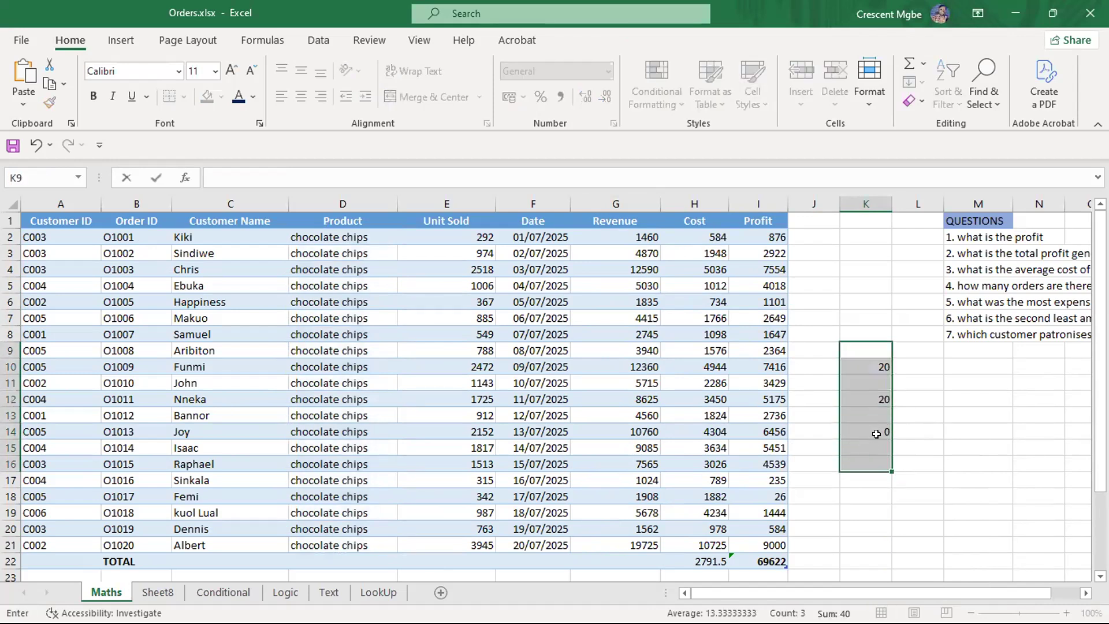
{"action": "left_click", "coordinate": [956, 434]}
{"action": "left_click", "coordinate": [856, 351]}
{"action": "left_click", "coordinate": [950, 411]}
{"action": "left_click_drag", "start_coordinate": [875, 364], "coordinate": [884, 440]}
{"action": "key", "text": "Delete"}
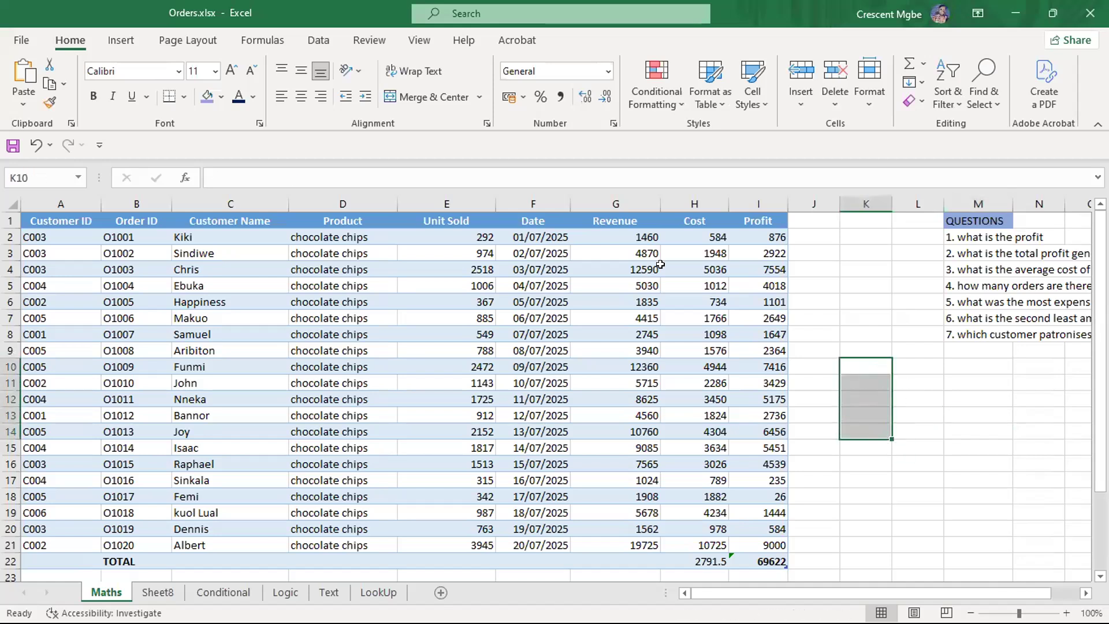
- Count the Product text entries D2:D21 in K12 with the COUNTA function
{"action": "left_click", "coordinate": [634, 234]}
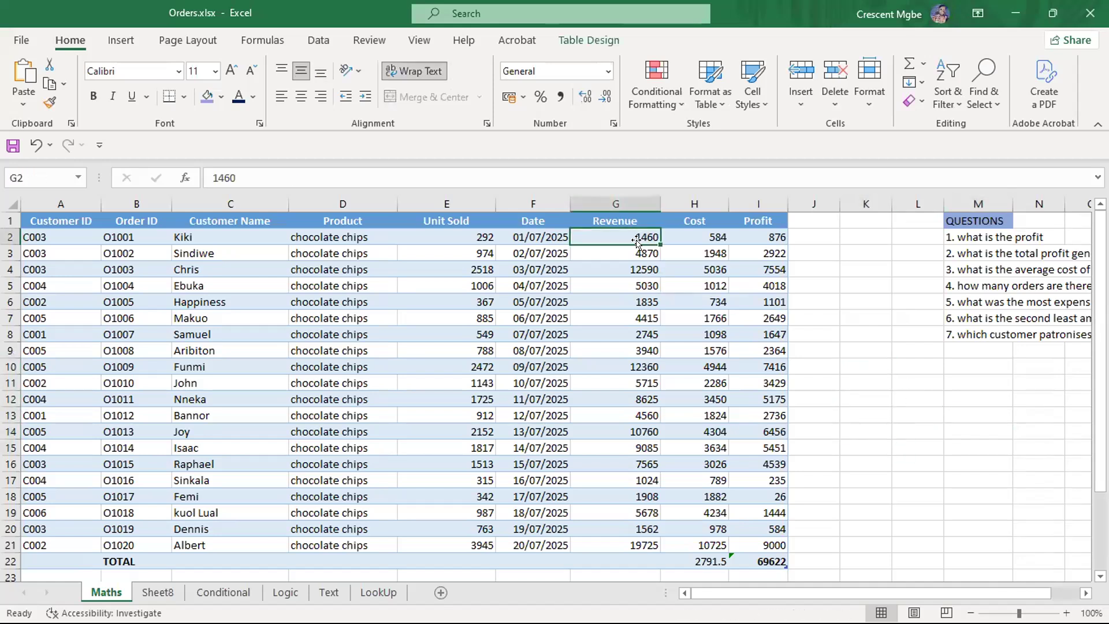
{"action": "left_click", "coordinate": [710, 232]}
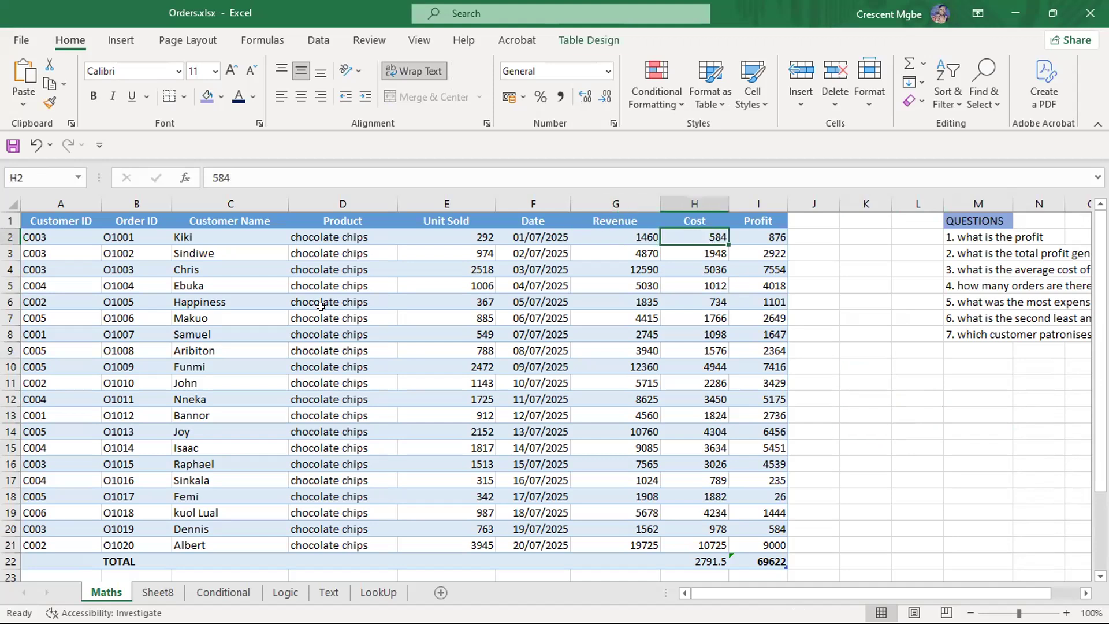
{"action": "left_click", "coordinate": [318, 232]}
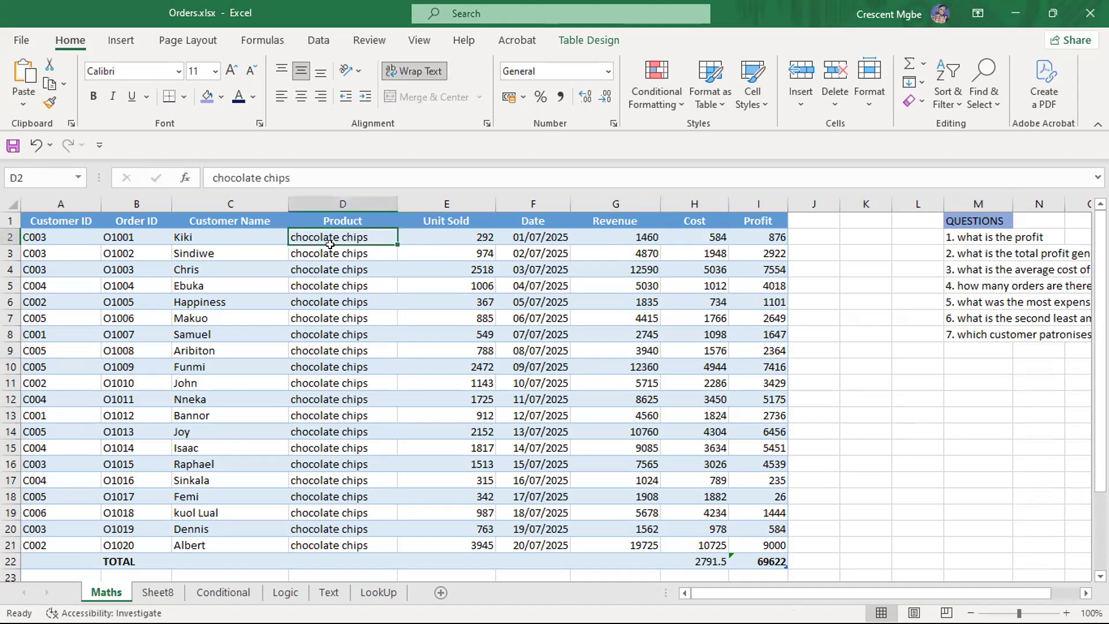
{"action": "left_click", "coordinate": [874, 395]}
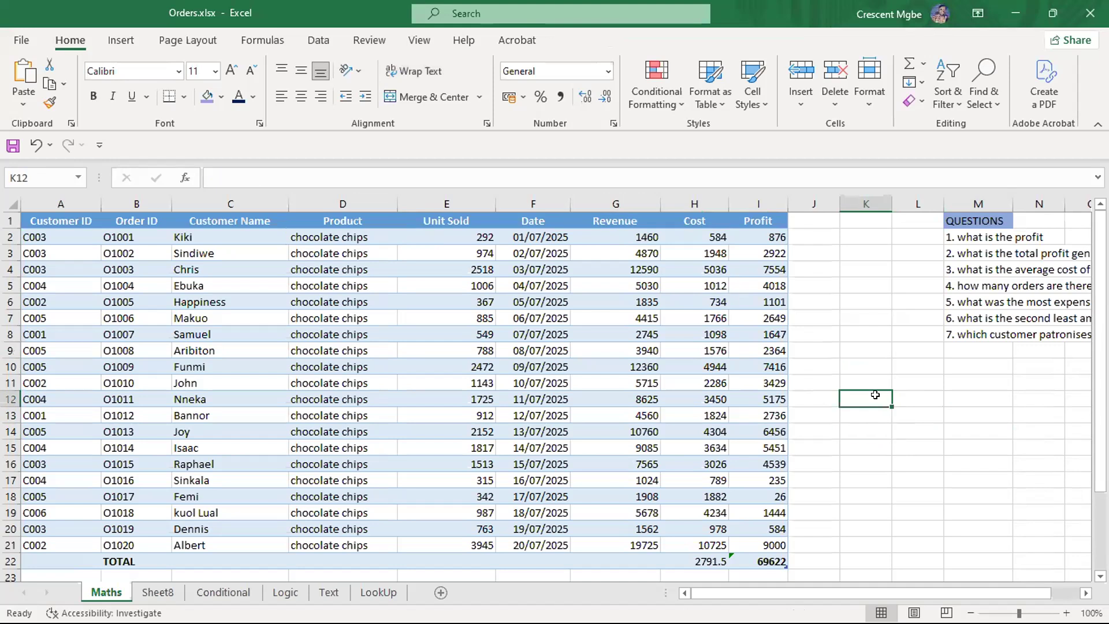
{"action": "type", "text": "=COUNT"}
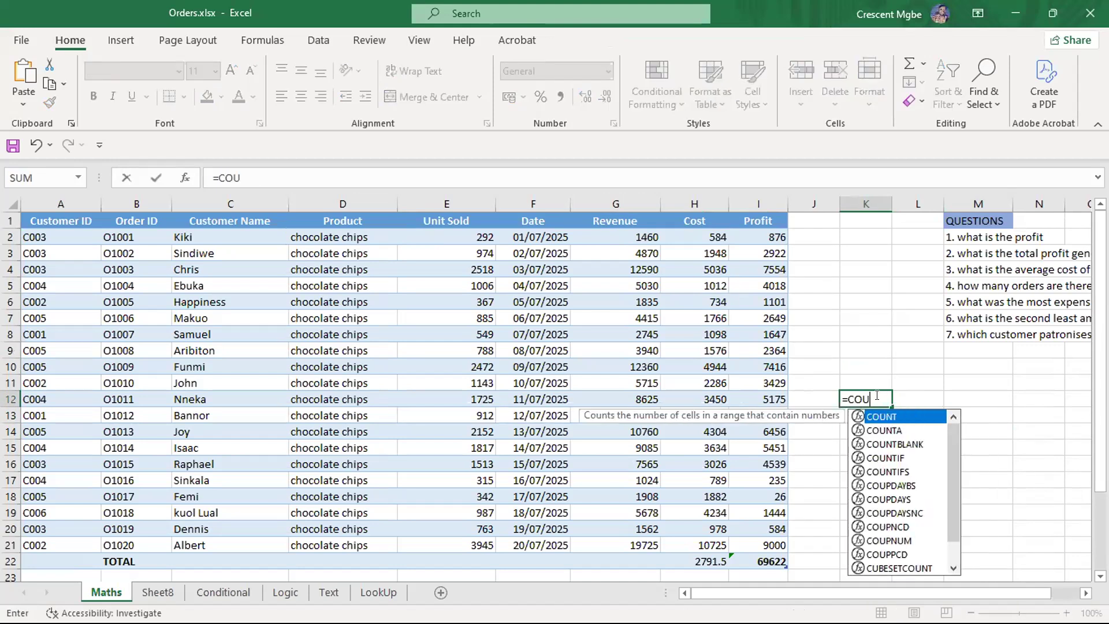
{"action": "double_click", "coordinate": [887, 430]}
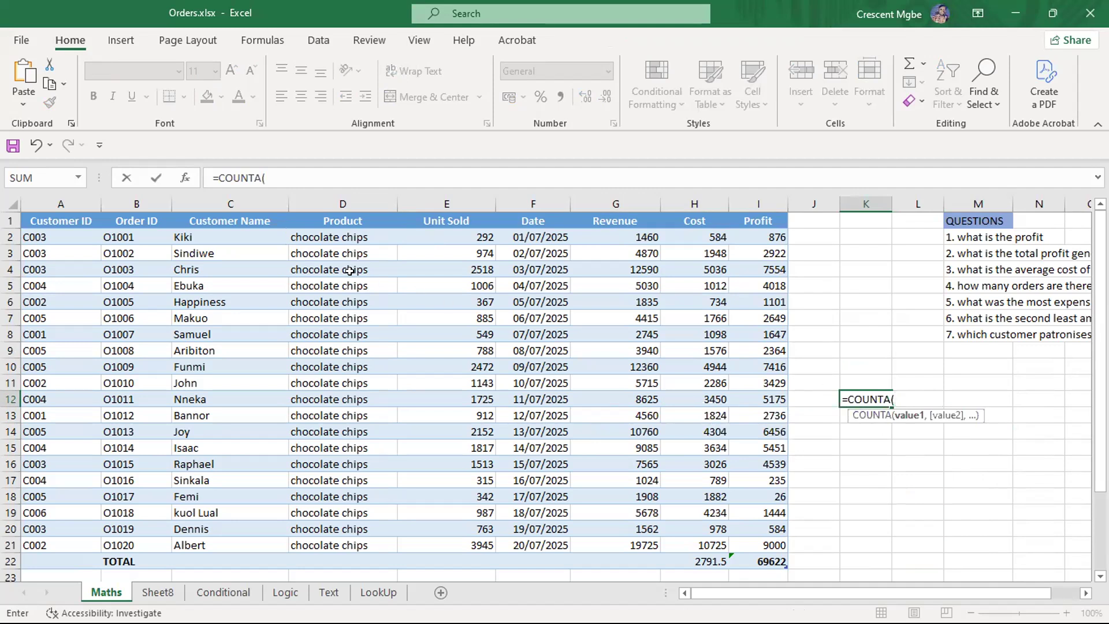
{"action": "left_click_drag", "start_coordinate": [323, 236], "coordinate": [354, 544]}
{"action": "key", "text": "Return"}
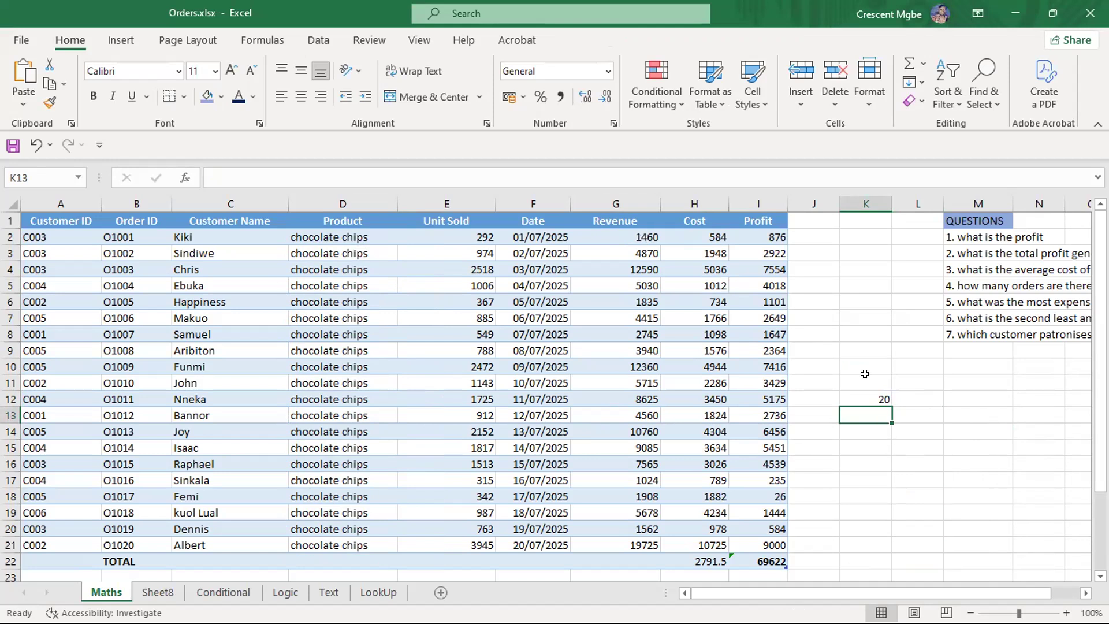
- Replace the formula in K12 with the label COUNT and enter NUMBERS beside it in L12
{"action": "left_click", "coordinate": [860, 396]}
{"action": "key", "text": "Delete"}
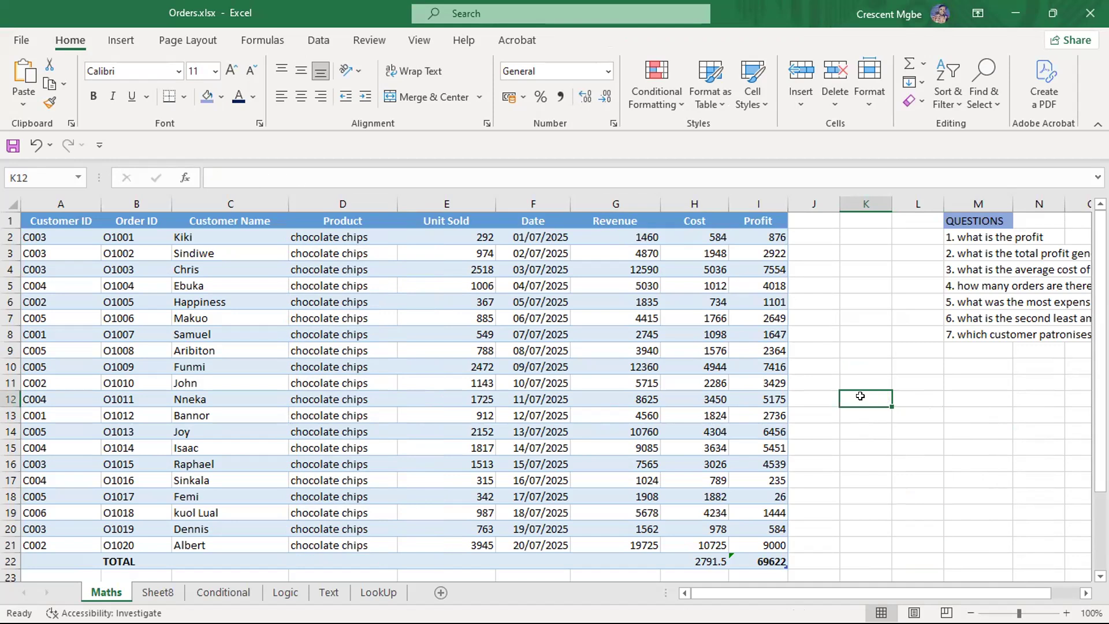
{"action": "type", "text": "COUNT"}
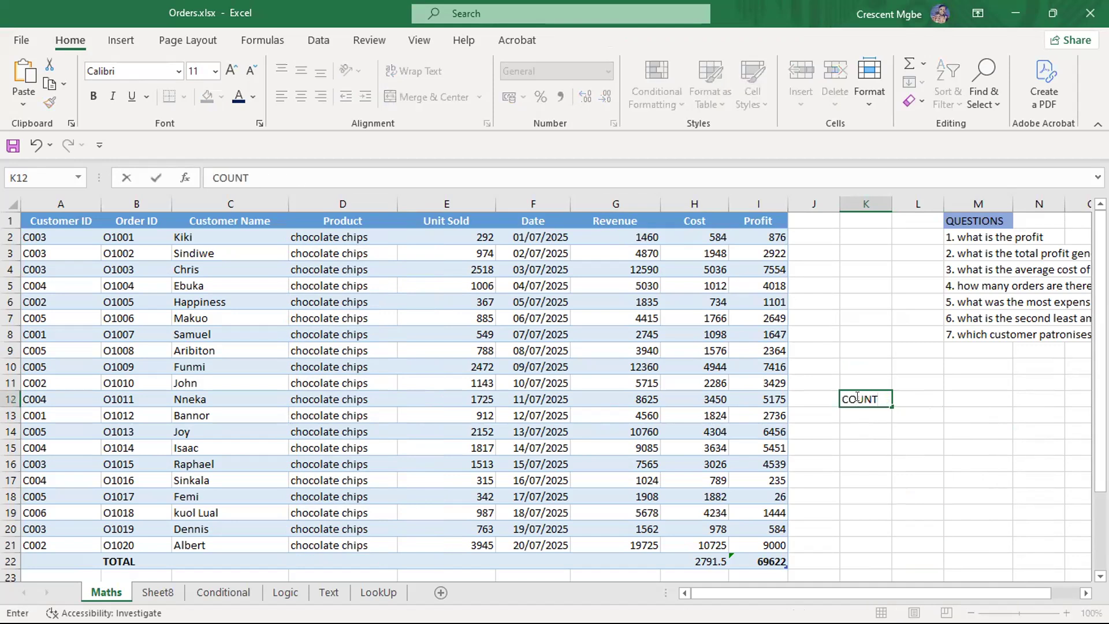
{"action": "left_click", "coordinate": [912, 399]}
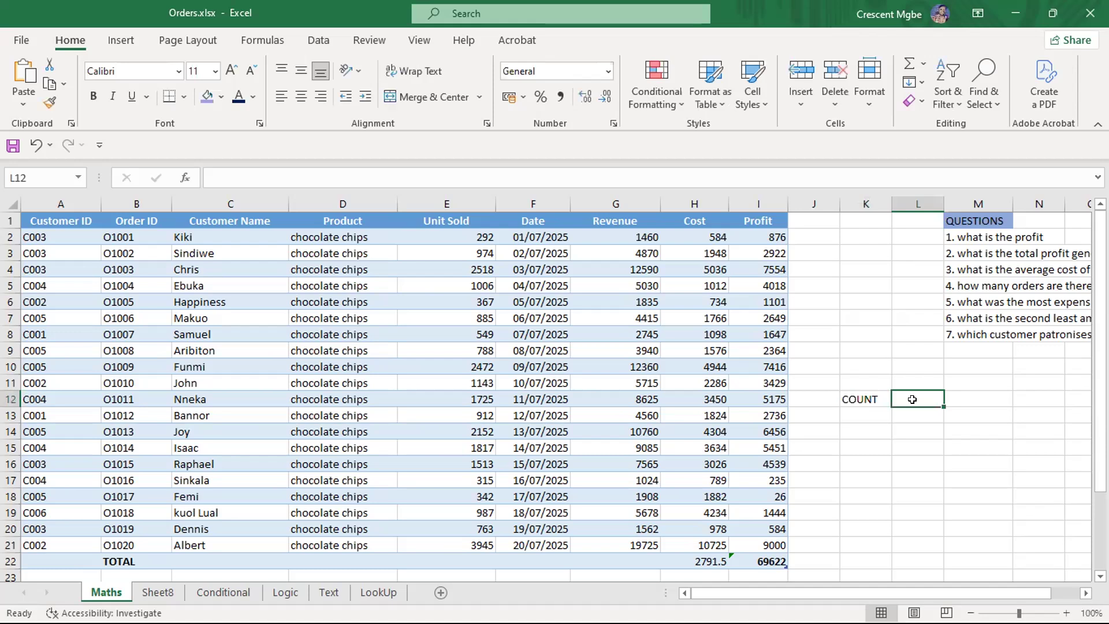
{"action": "type", "text": "NUMBE"}
{"action": "type", "text": "R"}
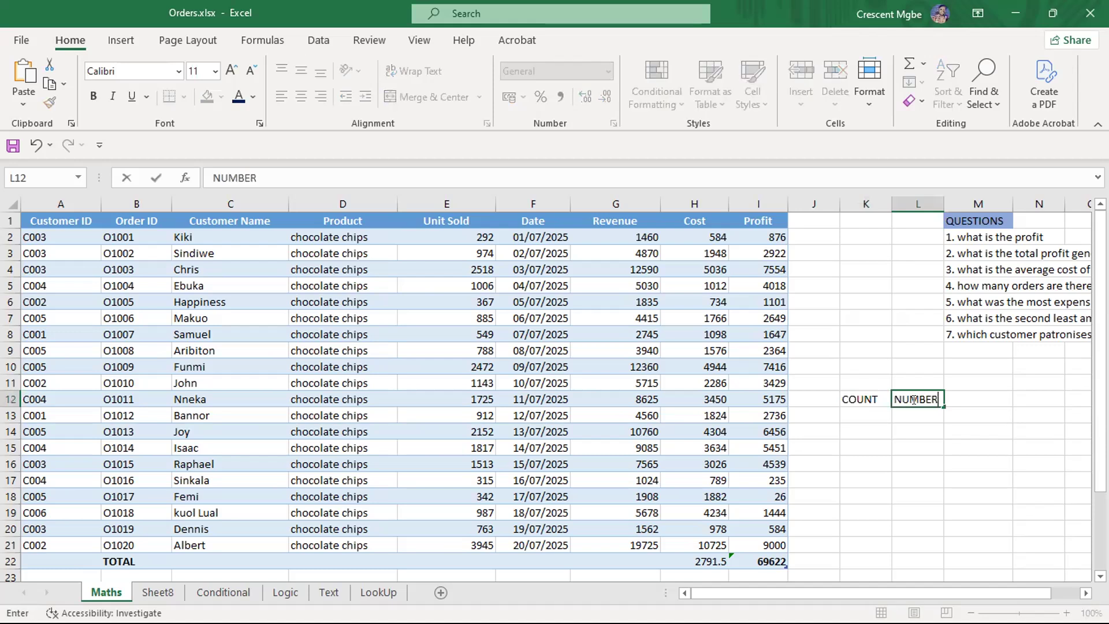
{"action": "type", "text": "S"}
- Add the label COUNTA in K13 and its description TEXT in L13
{"action": "left_click", "coordinate": [864, 415]}
{"action": "type", "text": "COU"}
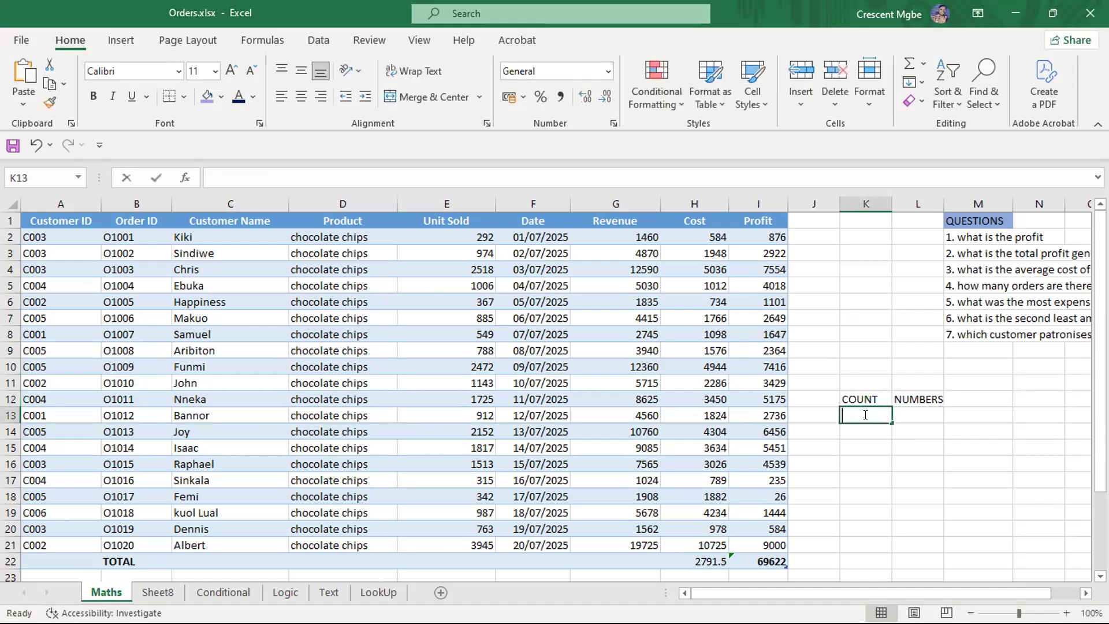
{"action": "type", "text": "NTA"}
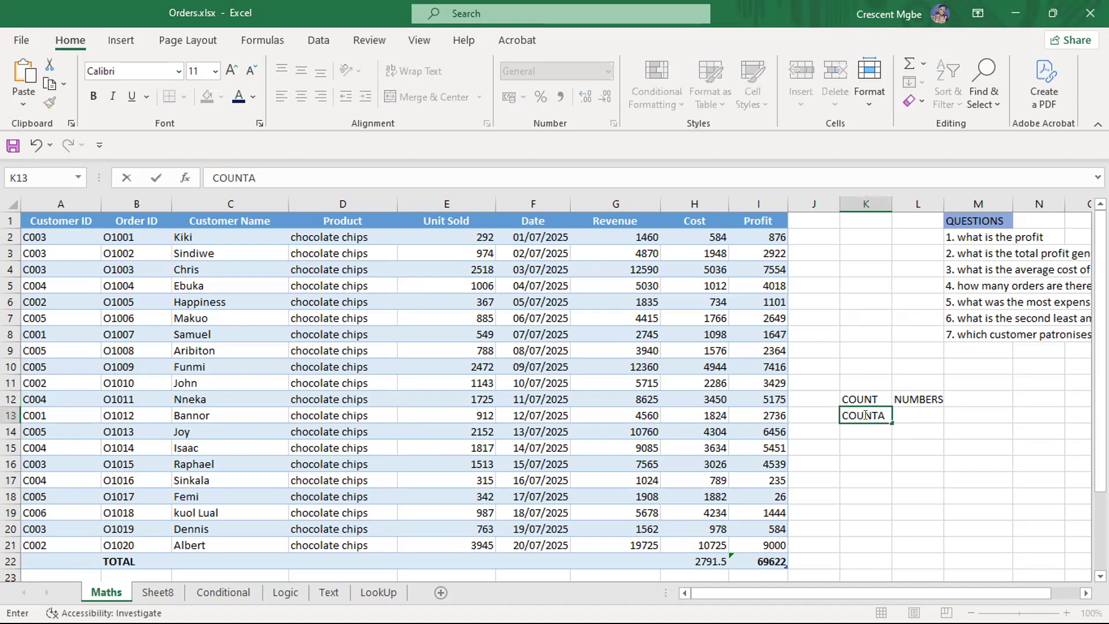
{"action": "left_click", "coordinate": [920, 413]}
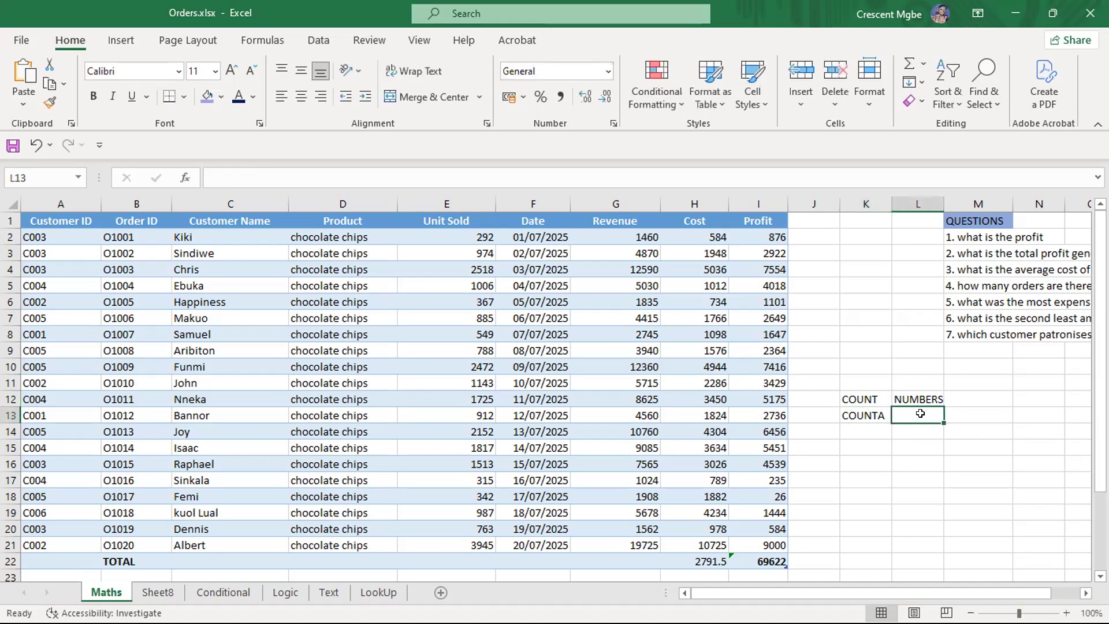
{"action": "type", "text": "TEXT"}
{"action": "key", "text": "Return"}
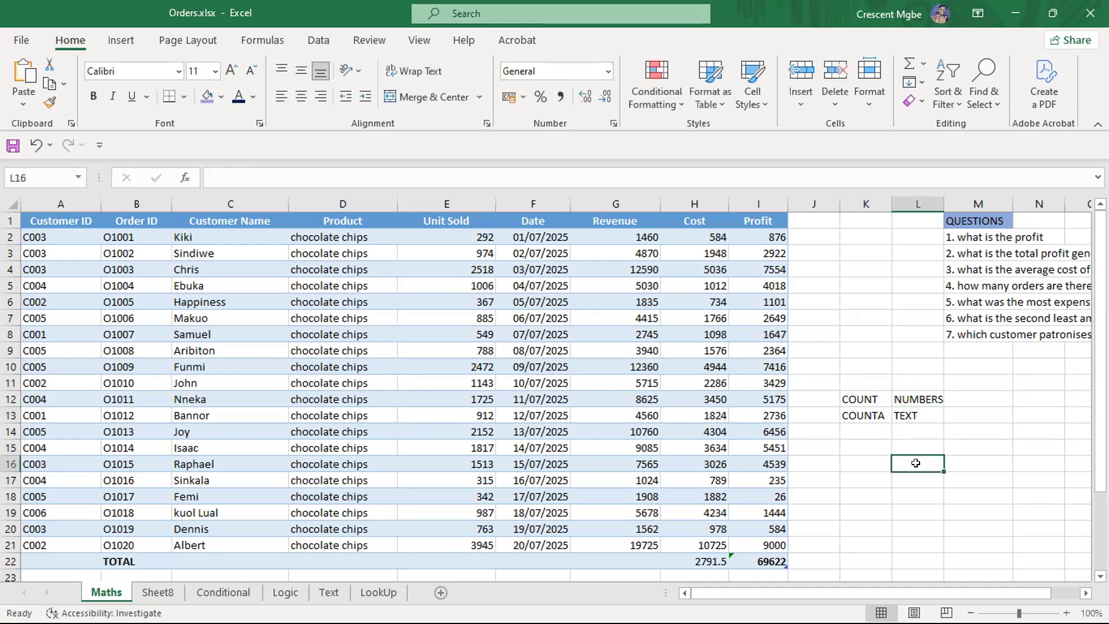
- Count the Unit Sold values E2:E21 in M12 with the COUNT function
{"action": "left_click", "coordinate": [986, 394]}
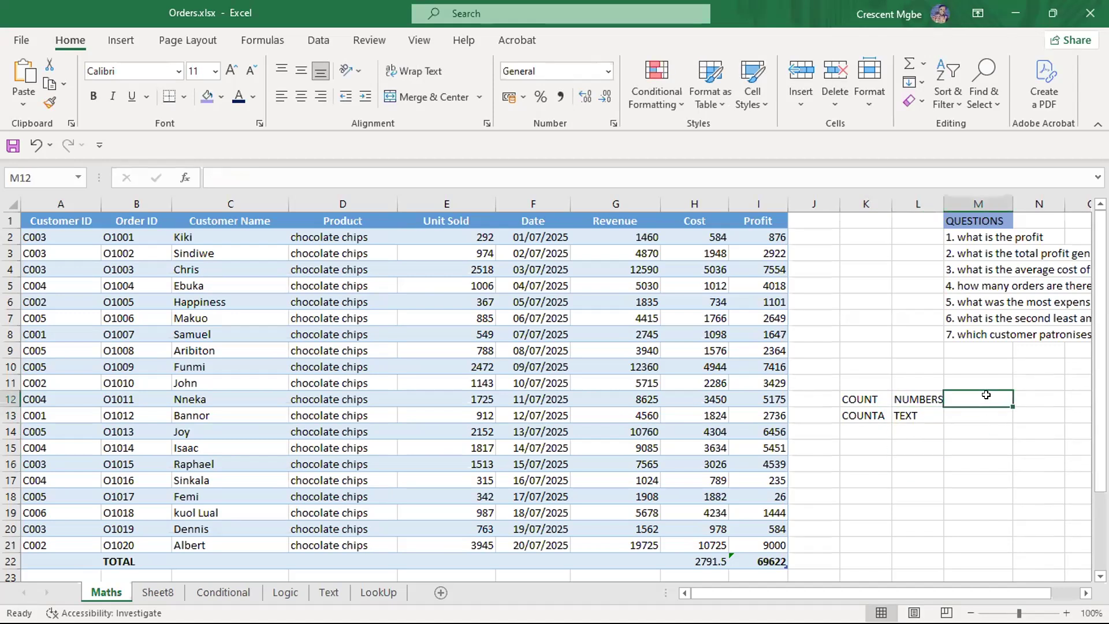
{"action": "type", "text": "=COUN"}
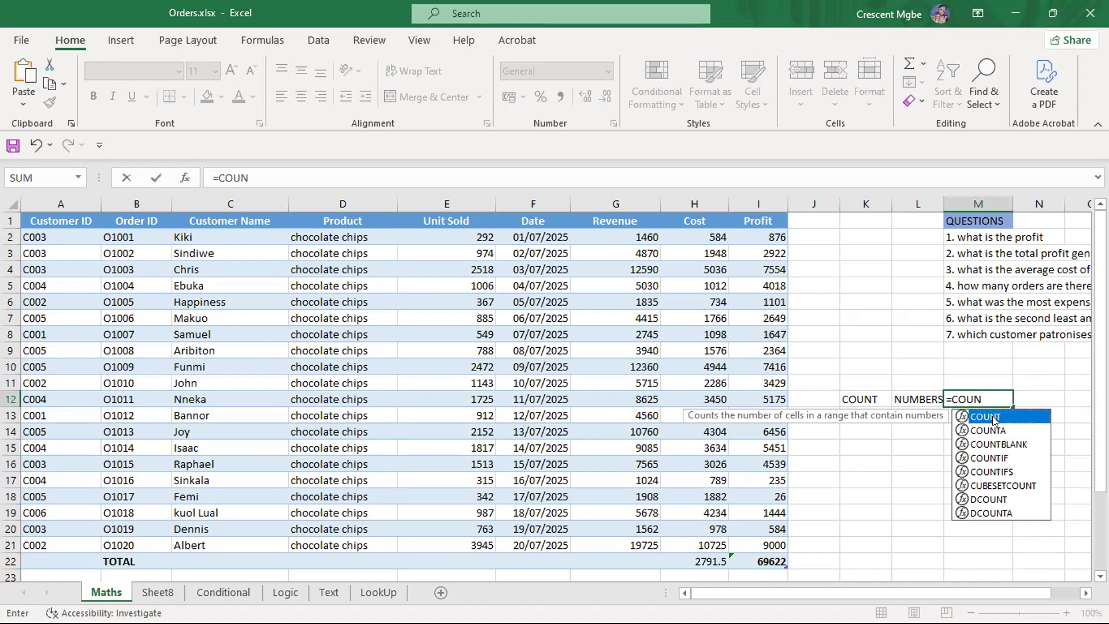
{"action": "double_click", "coordinate": [993, 416]}
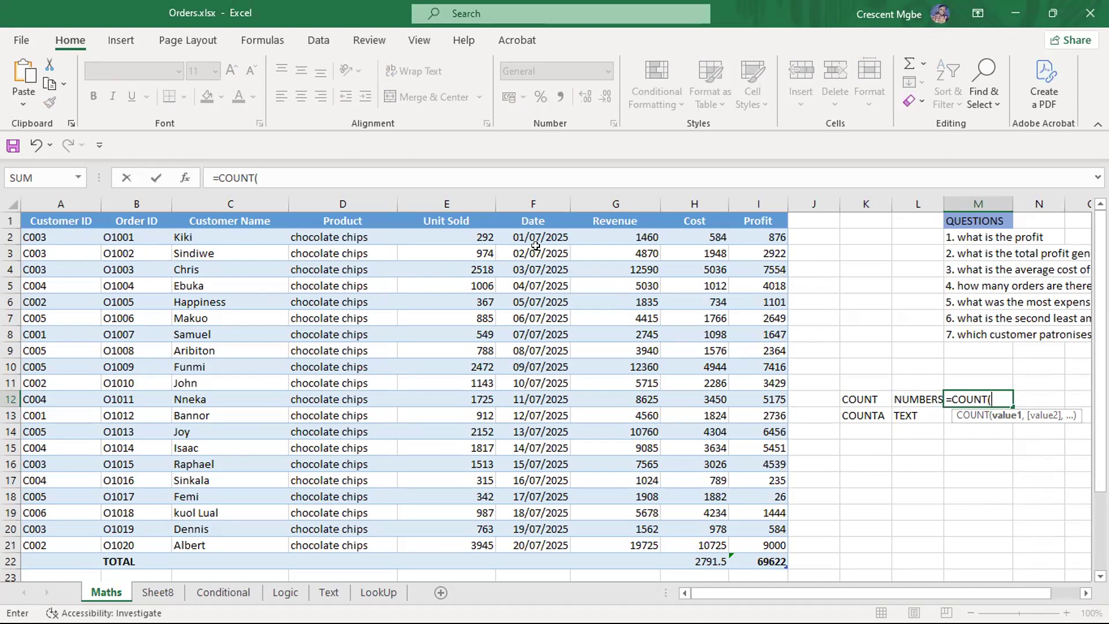
{"action": "left_click_drag", "start_coordinate": [472, 234], "coordinate": [475, 542]}
{"action": "key", "text": "Return"}
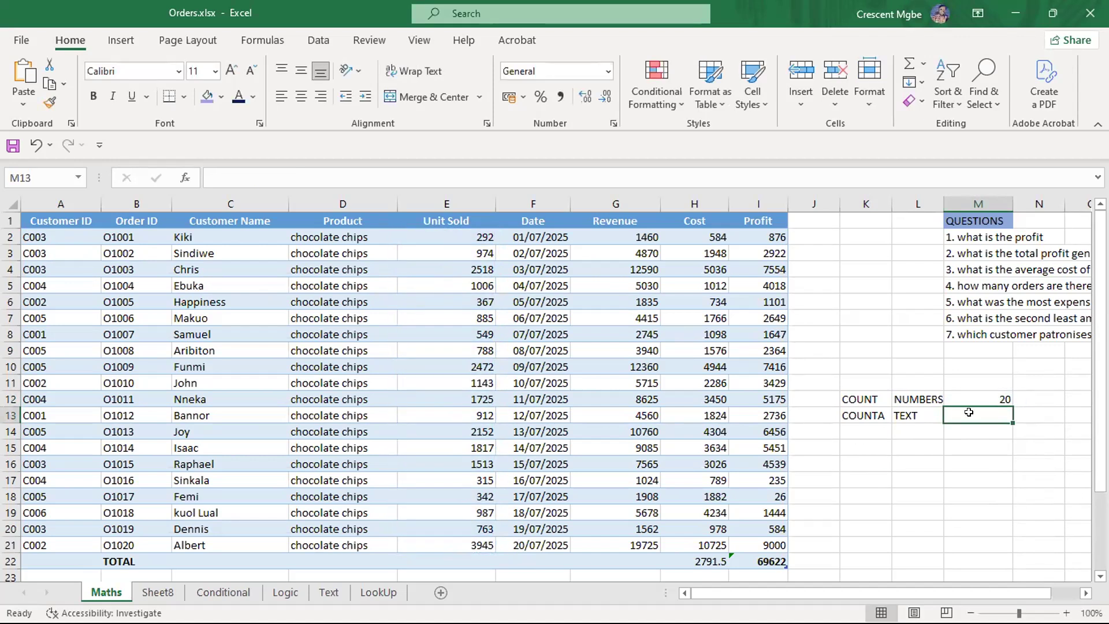
- Start a COUNTA formula in M13, beside the TEXT label
{"action": "type", "text": "=COU"}
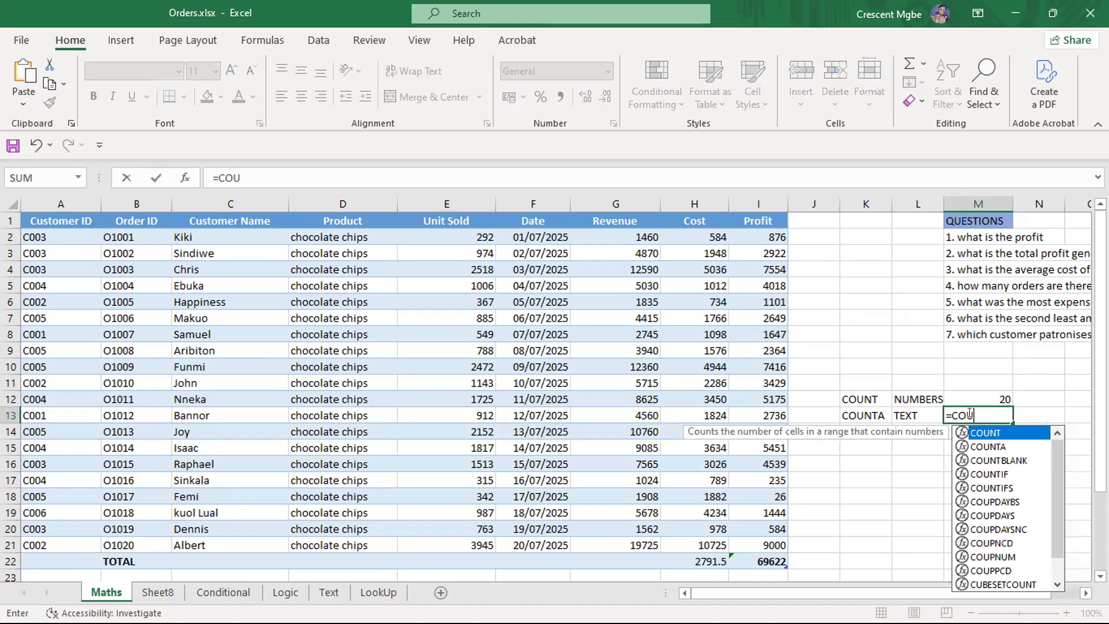
{"action": "type", "text": "NTA"}
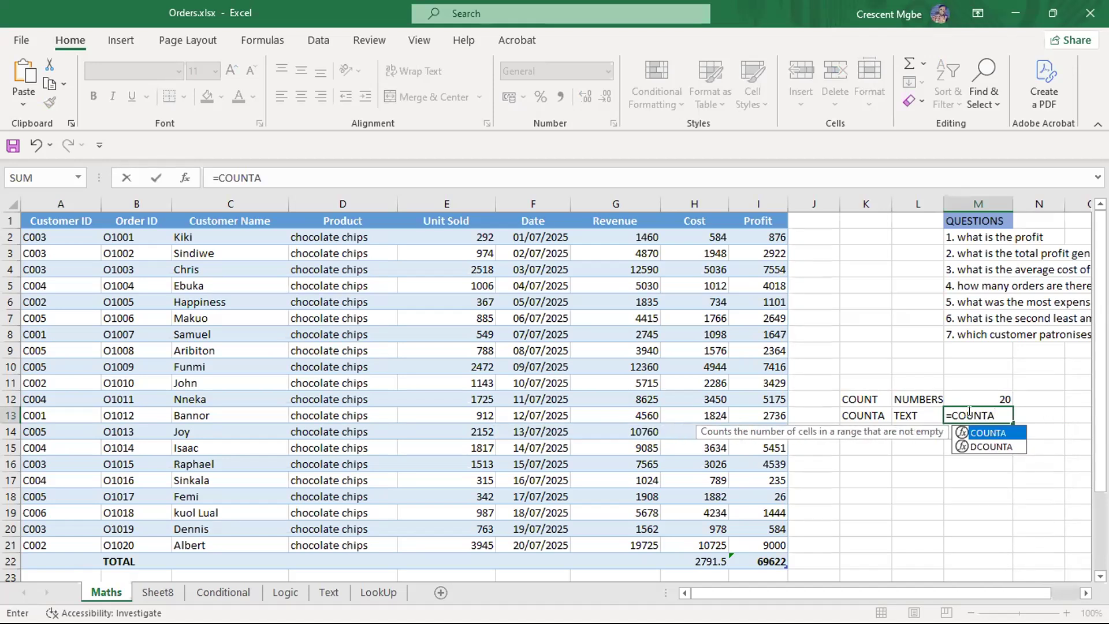
{"action": "double_click", "coordinate": [1001, 433]}
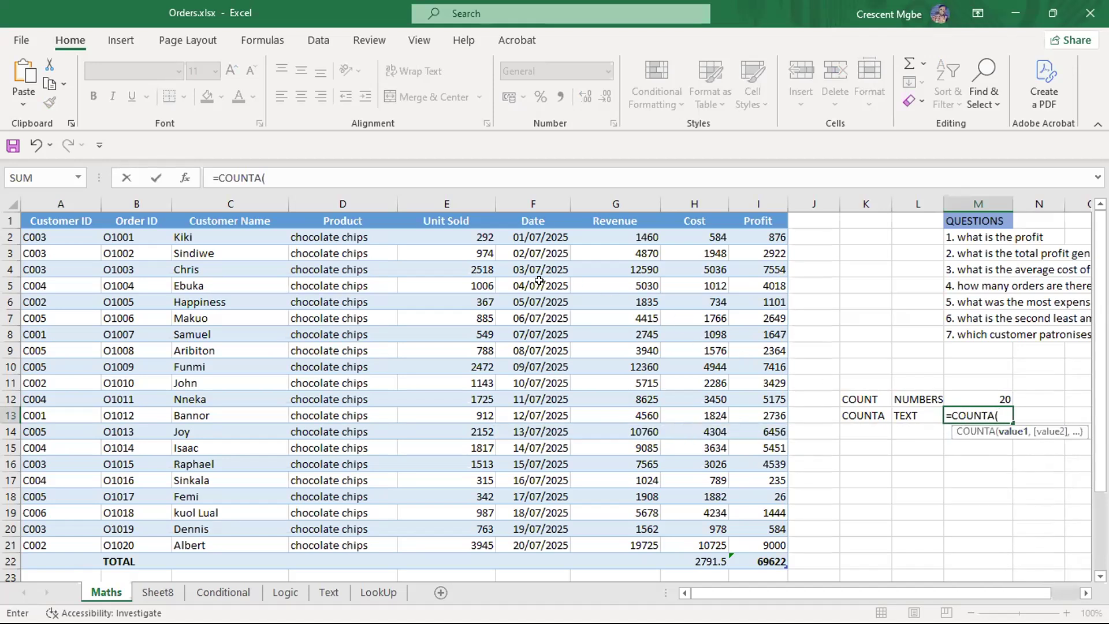
- Complete the COUNTA formula in M13 so it counts the customer names in C2:C21
{"action": "left_click", "coordinate": [188, 233]}
{"action": "left_click_drag", "start_coordinate": [188, 233], "coordinate": [231, 545]}
{"action": "key", "text": "Return"}
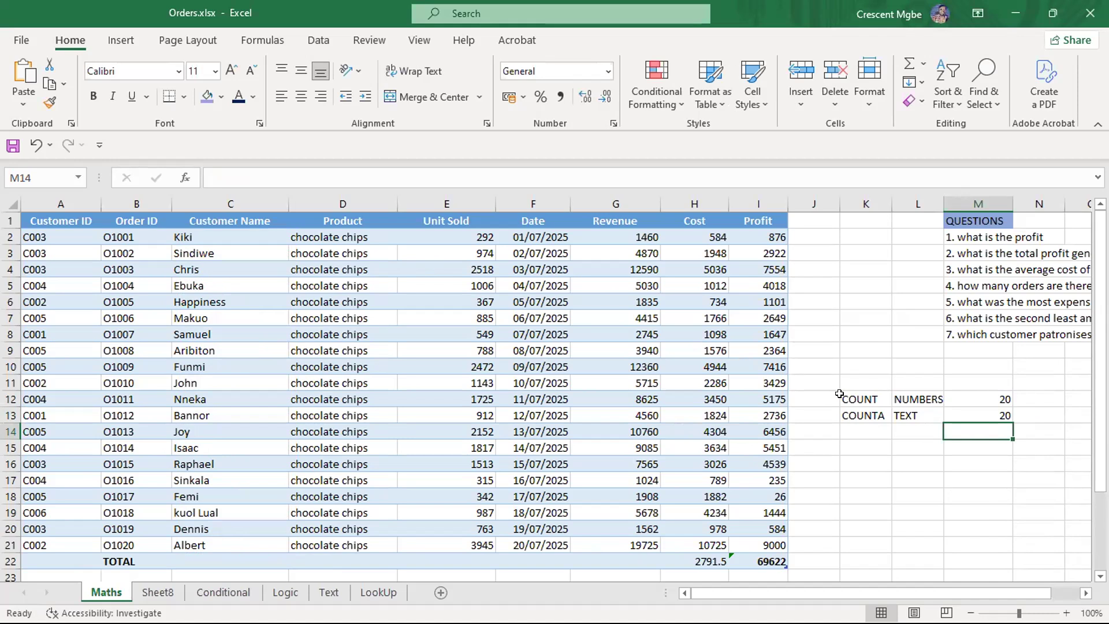
{"action": "left_click_drag", "start_coordinate": [834, 396], "coordinate": [992, 414]}
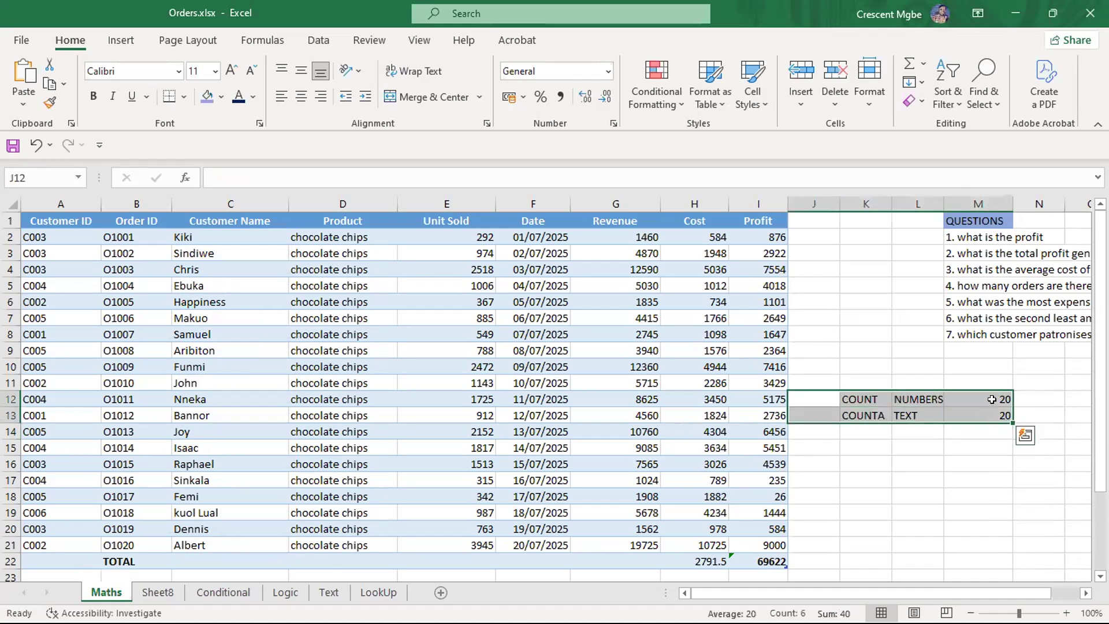
{"action": "left_click", "coordinate": [988, 286]}
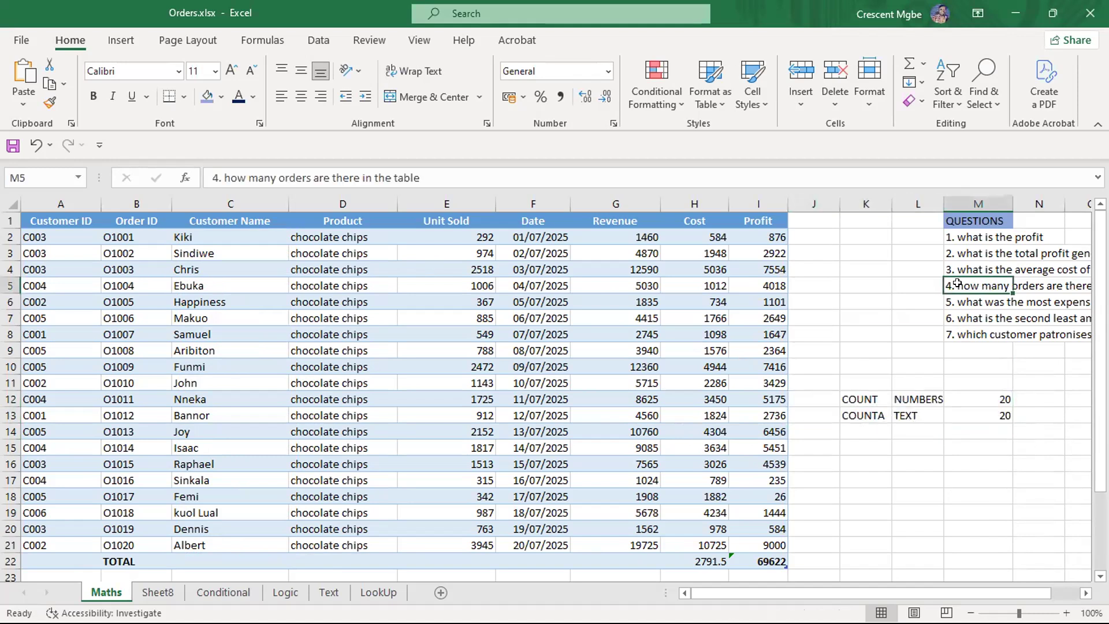
- Clear the COUNT and COUNTA example from cells K11:M14
{"action": "left_click", "coordinate": [823, 384]}
{"action": "left_click_drag", "start_coordinate": [847, 384], "coordinate": [993, 424]}
{"action": "key", "text": "Delete"}
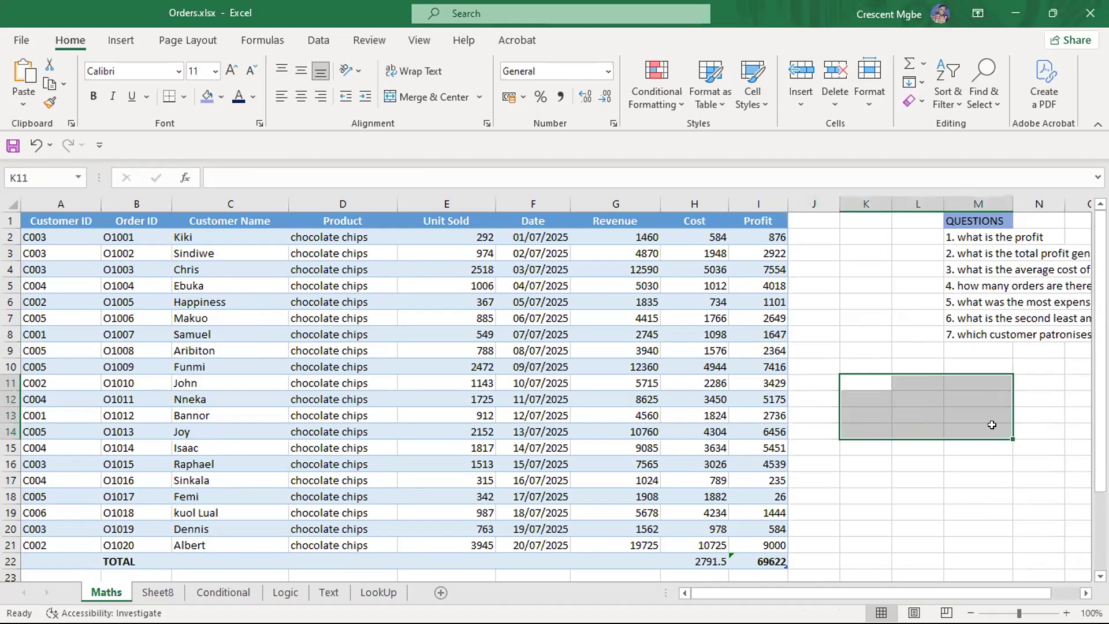
- Examine the list of questions alongside the Revenue and Cost columns of the orders table
{"action": "left_click_drag", "start_coordinate": [930, 592], "coordinate": [1054, 590]}
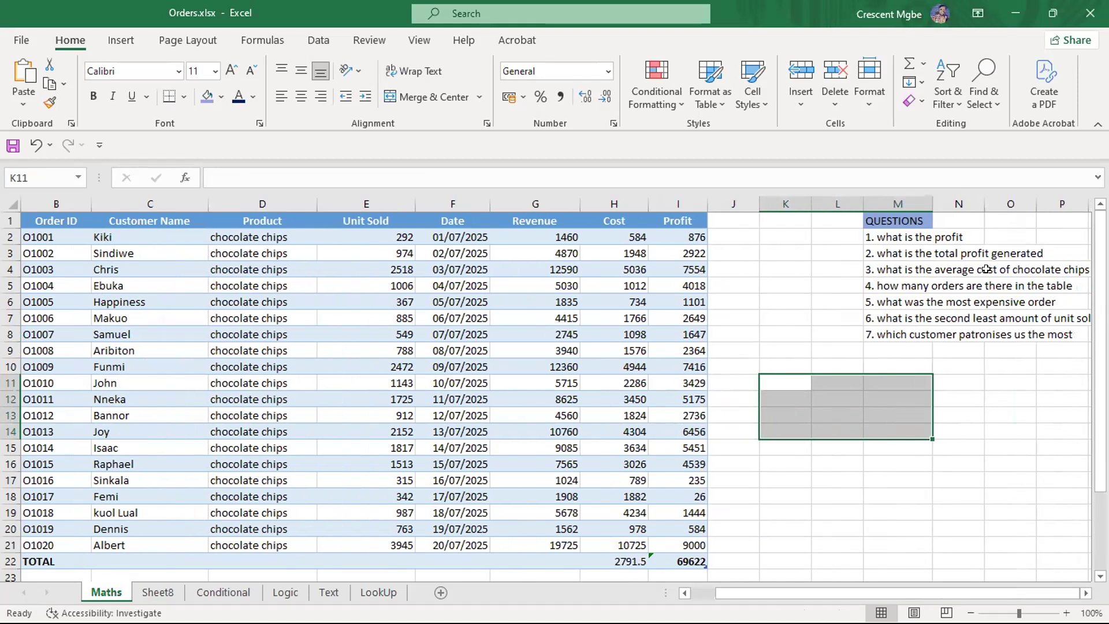
{"action": "left_click", "coordinate": [1058, 269]}
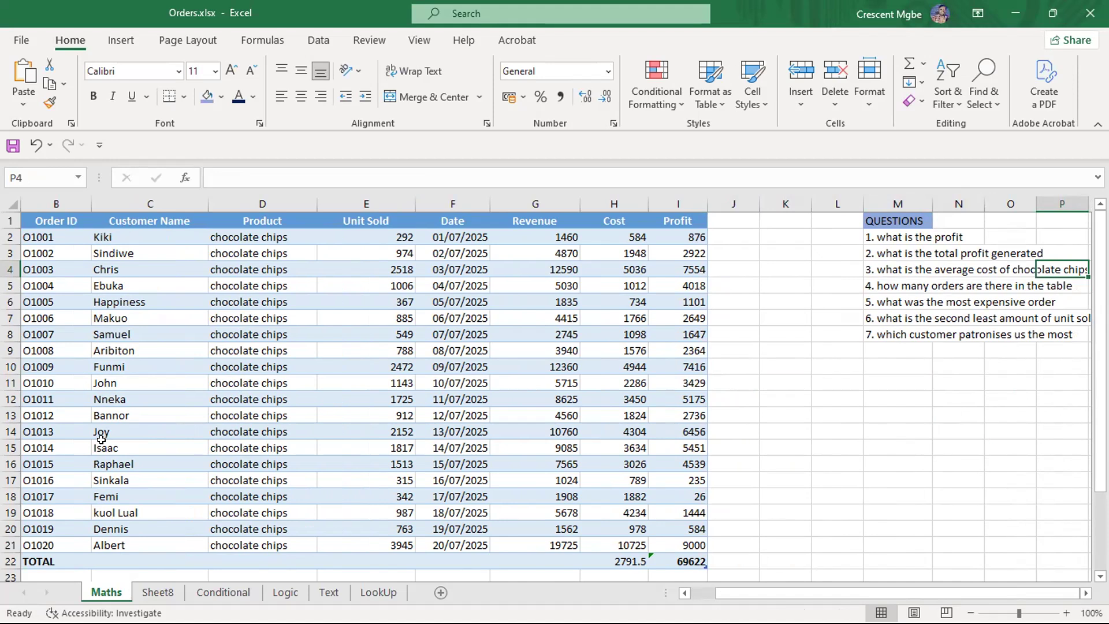
{"action": "left_click", "coordinate": [848, 296]}
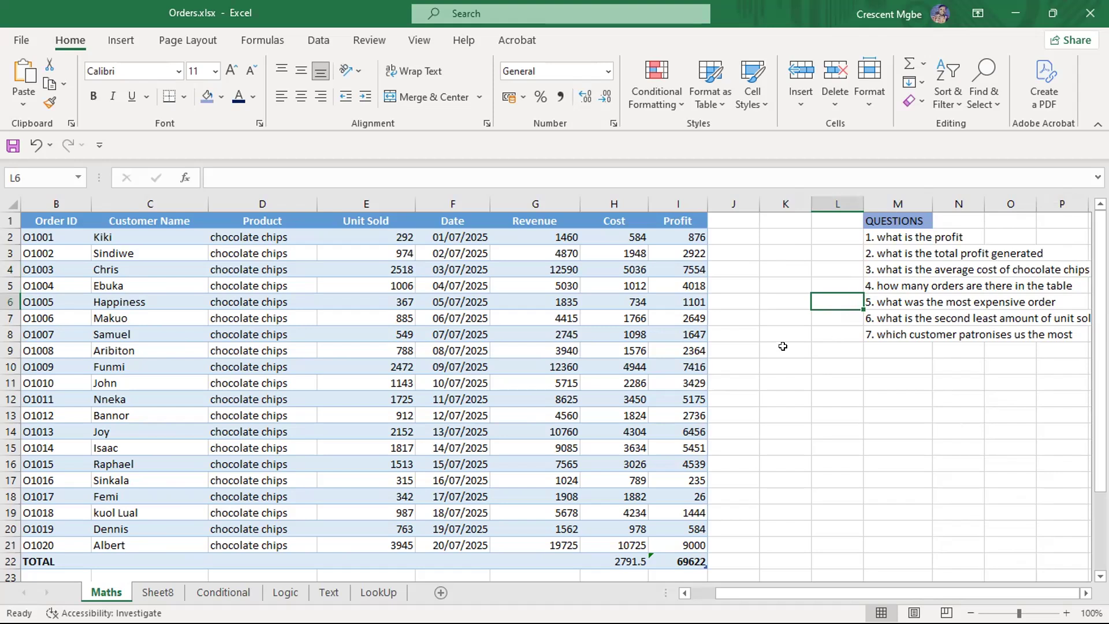
{"action": "scroll", "coordinate": [817, 341], "scroll_direction": "down", "scroll_amount": 1}
{"action": "scroll", "coordinate": [816, 336], "scroll_direction": "up", "scroll_amount": 1}
{"action": "left_click", "coordinate": [535, 191]}
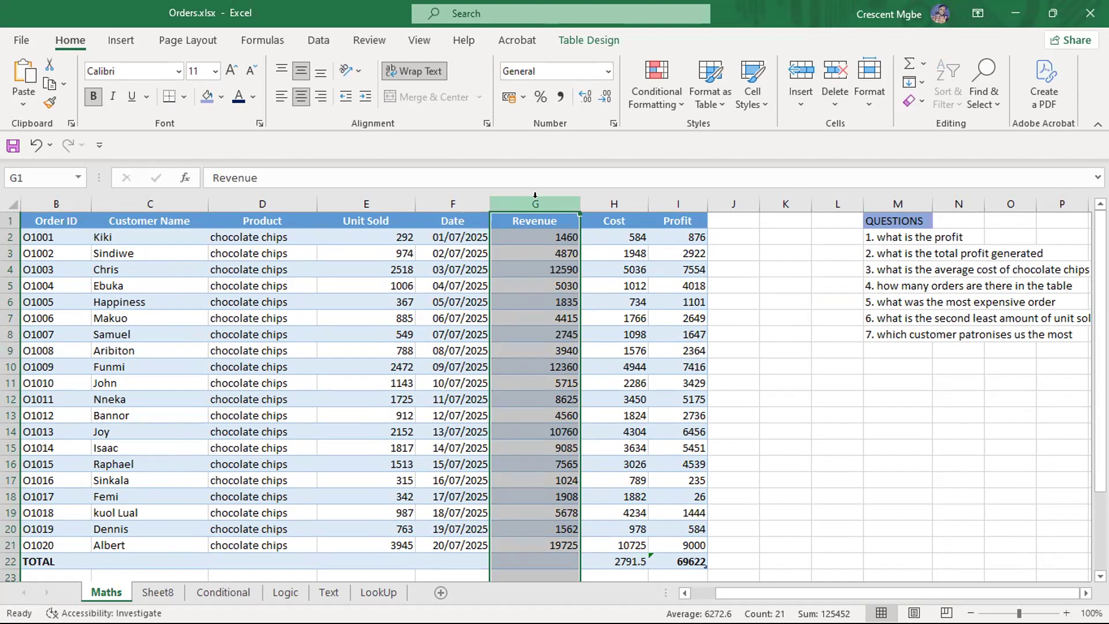
{"action": "left_click", "coordinate": [613, 191]}
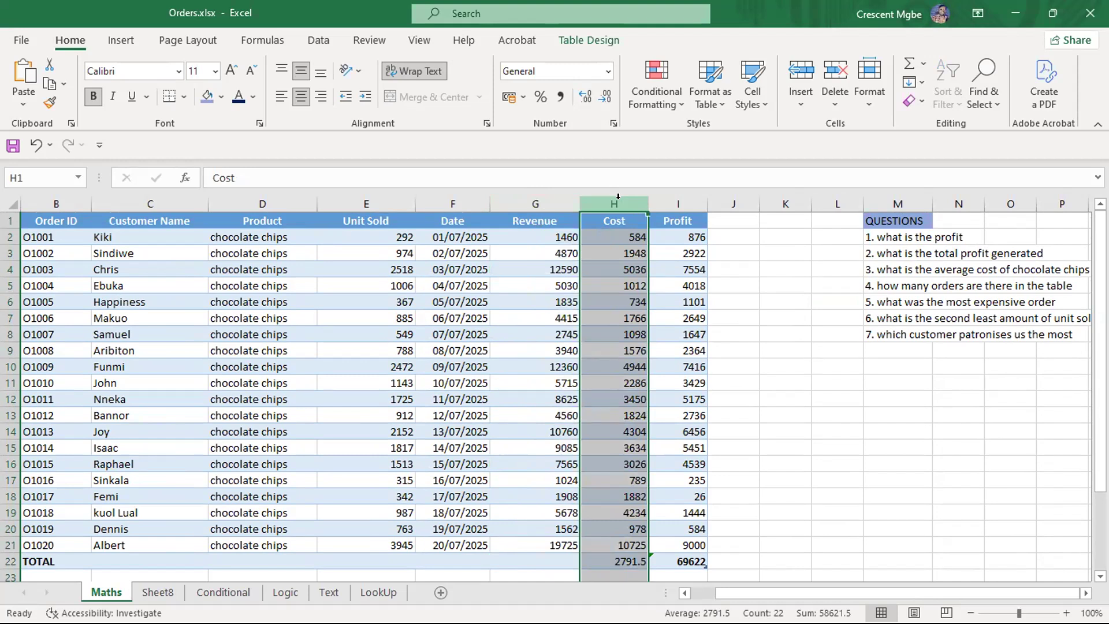
{"action": "left_click", "coordinate": [931, 253]}
{"action": "left_click", "coordinate": [895, 403]}
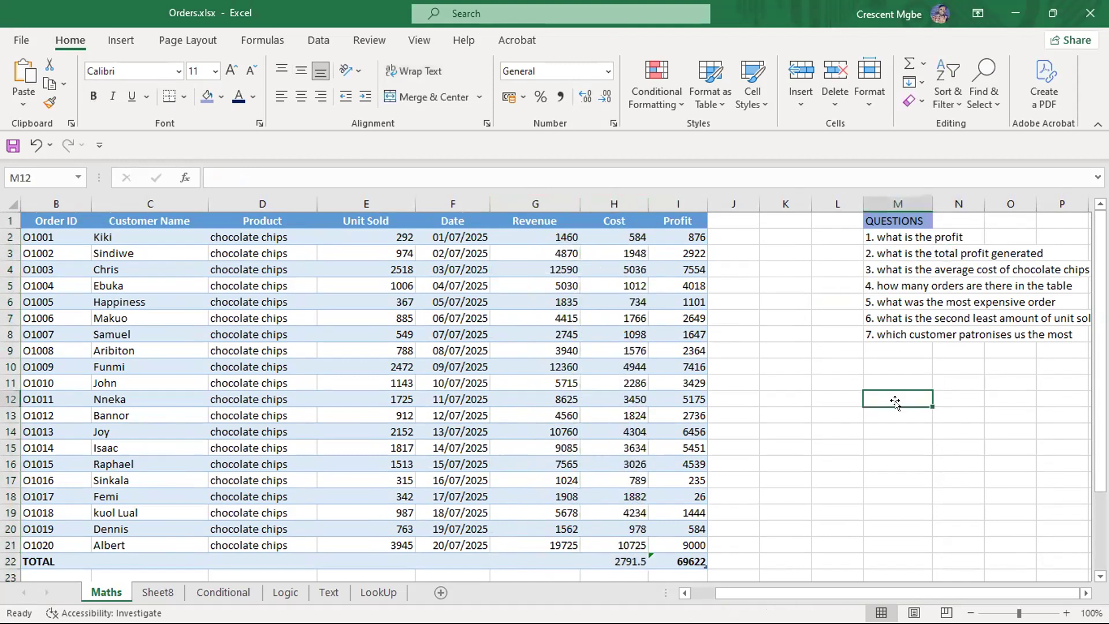
{"action": "type", "text": "ORDER"}
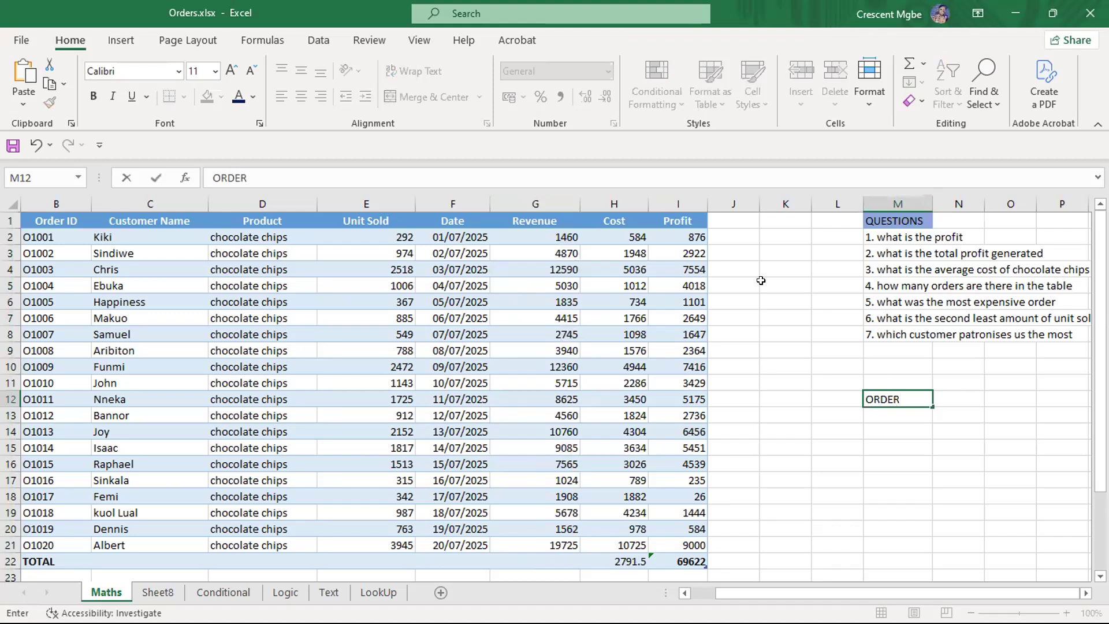
{"action": "left_click", "coordinate": [529, 197]}
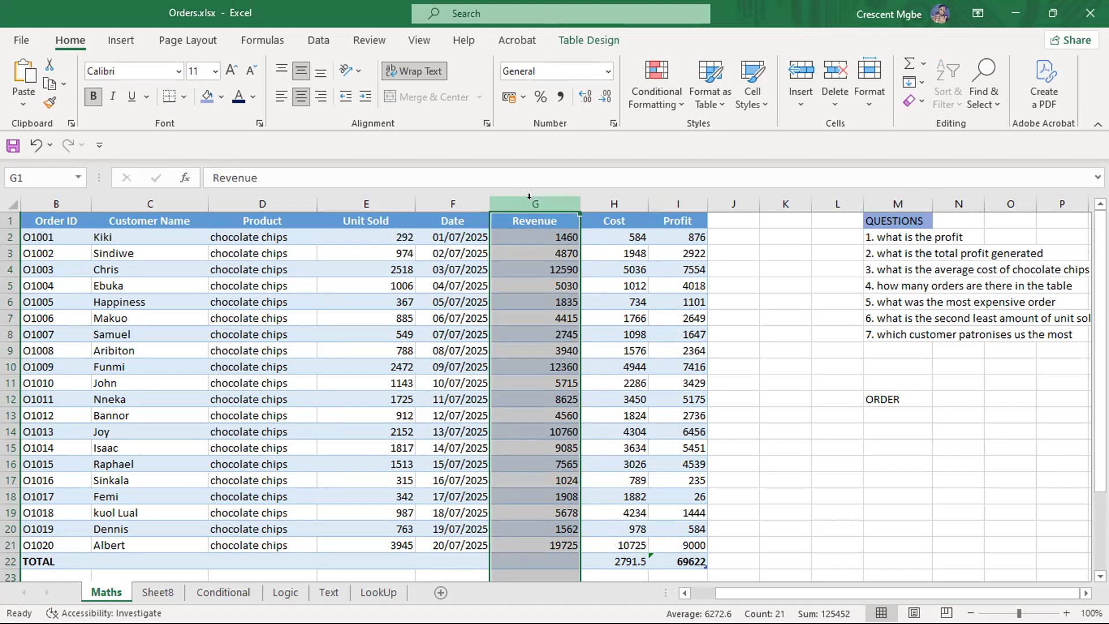
{"action": "left_click", "coordinate": [891, 398]}
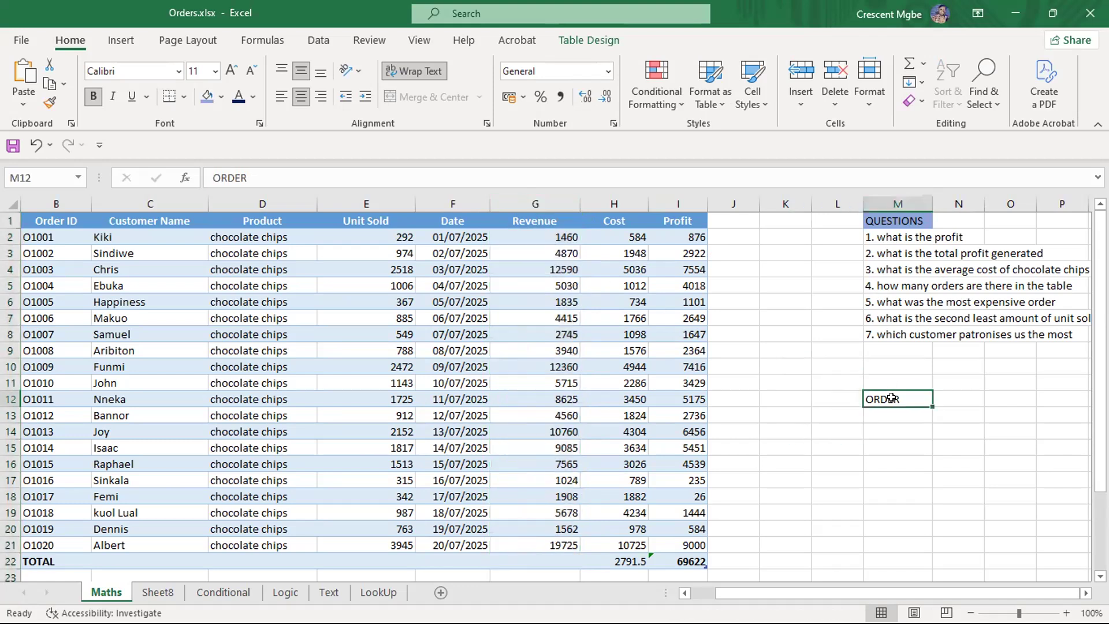
{"action": "key", "text": "Delete"}
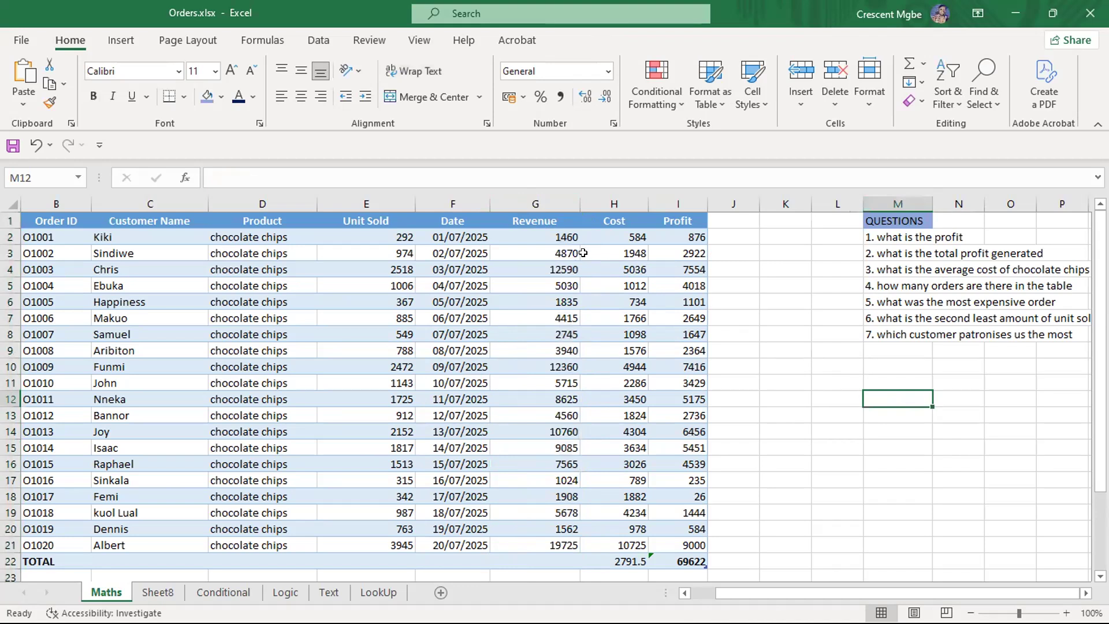
- Compare the order values in the Revenue column to find the most expensive order
{"action": "scroll", "coordinate": [556, 233], "scroll_direction": "down", "scroll_amount": 1}
{"action": "scroll", "coordinate": [556, 232], "scroll_direction": "down", "scroll_amount": 1}
{"action": "scroll", "coordinate": [558, 235], "scroll_direction": "up", "scroll_amount": 2}
{"action": "left_click", "coordinate": [565, 270]}
{"action": "left_click", "coordinate": [564, 235]}
{"action": "left_click", "coordinate": [565, 269]}
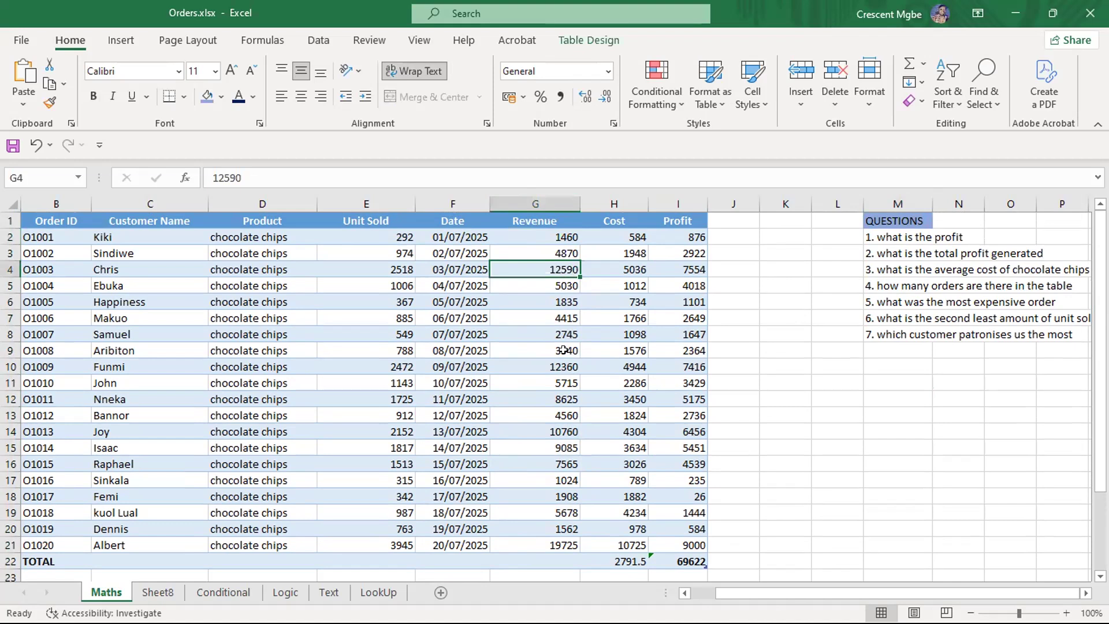
{"action": "left_click", "coordinate": [564, 547]}
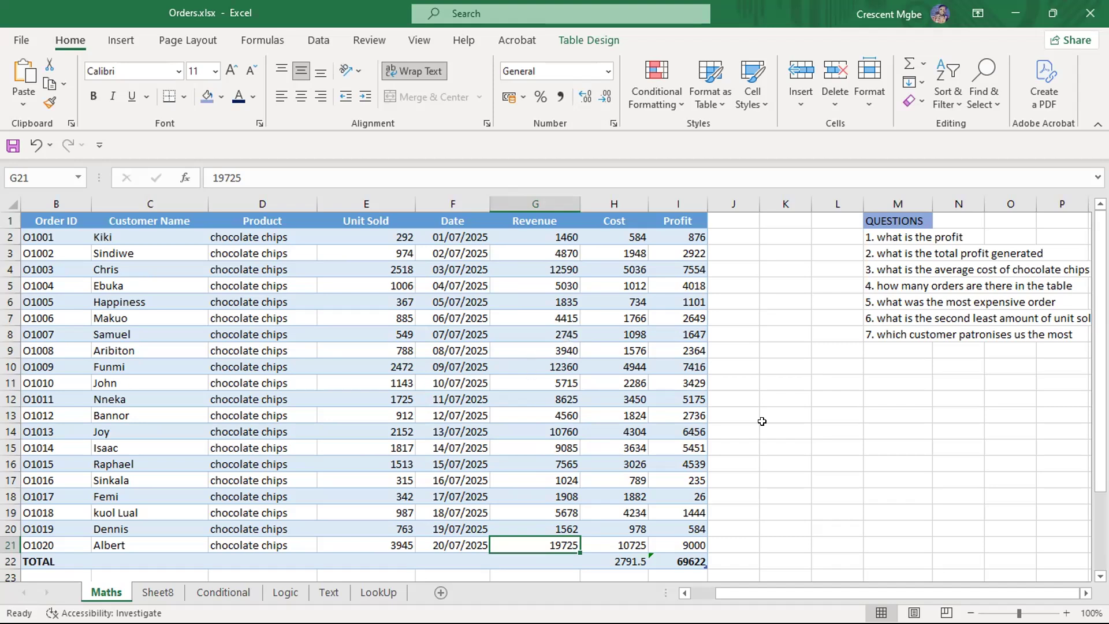
{"action": "left_click", "coordinate": [832, 398]}
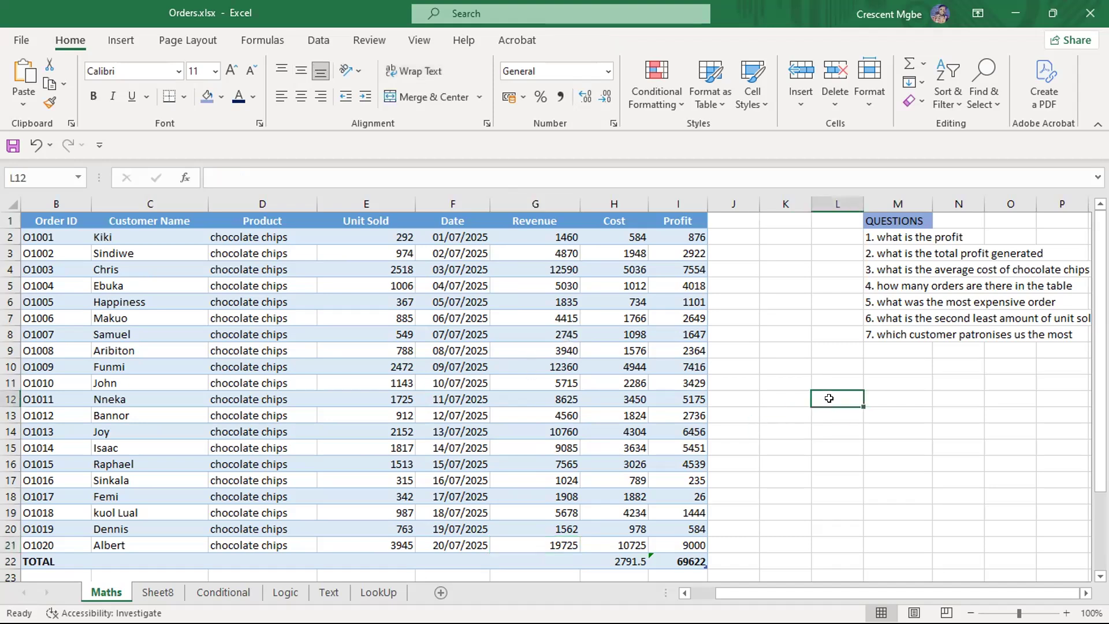
{"action": "type", "text": "FU"}
{"action": "key", "text": "BackSpace"}
{"action": "key", "text": "BackSpace"}
{"action": "type", "text": "="}
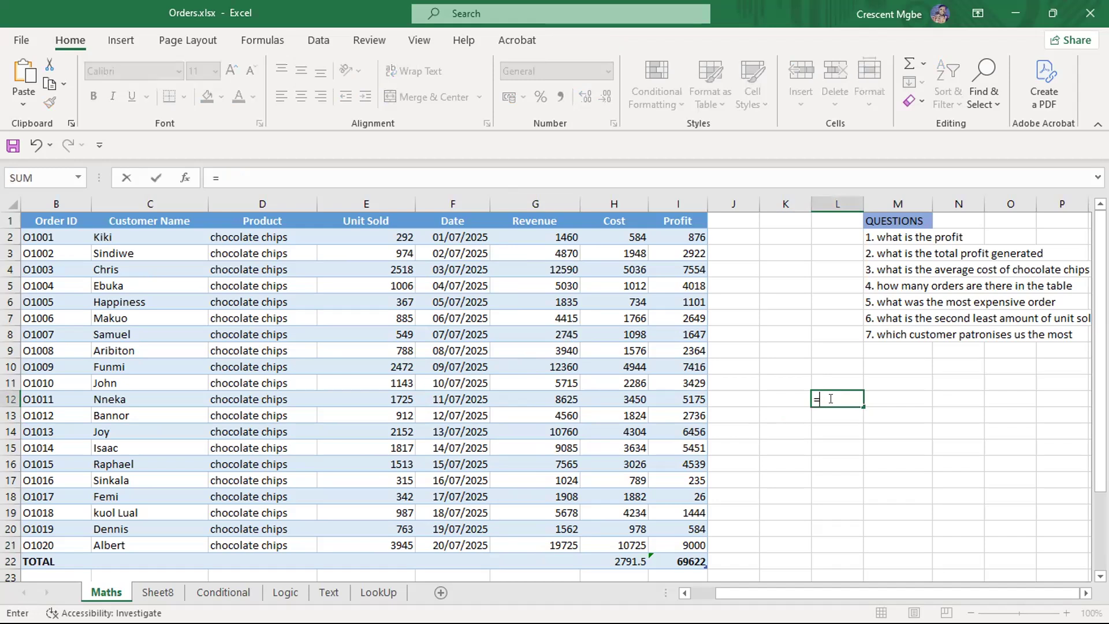
{"action": "type", "text": "M"}
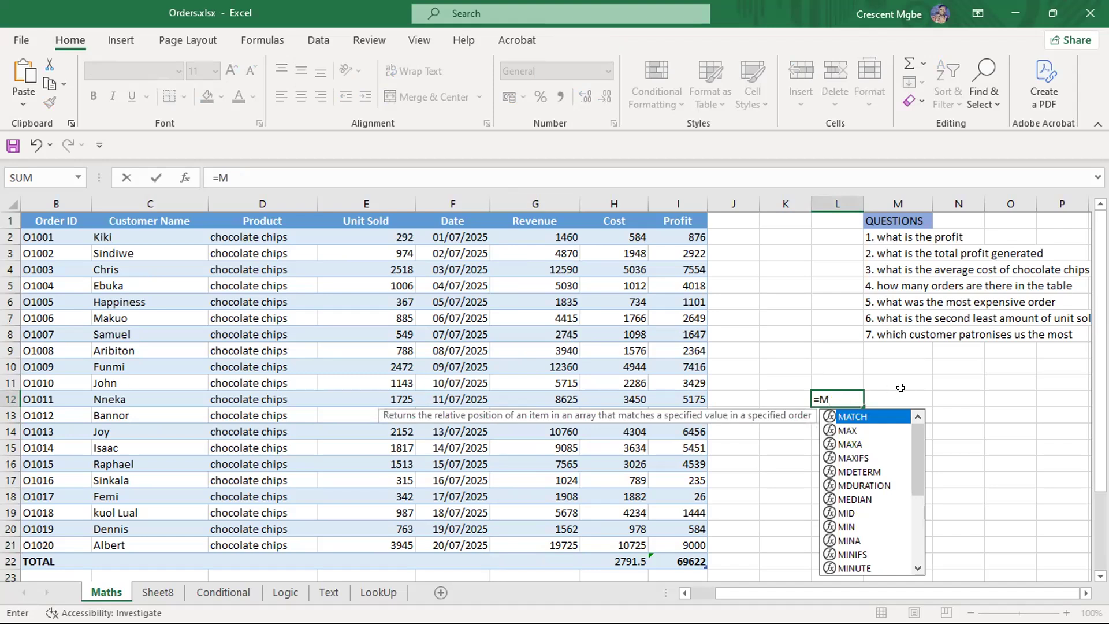
{"action": "key", "text": "Escape"}
- Clear the leftover example values from I5:L9 on Sheet8
{"action": "left_click", "coordinate": [160, 591]}
{"action": "left_click_drag", "start_coordinate": [315, 256], "coordinate": [320, 349]}
{"action": "left_click_drag", "start_coordinate": [451, 280], "coordinate": [626, 342]}
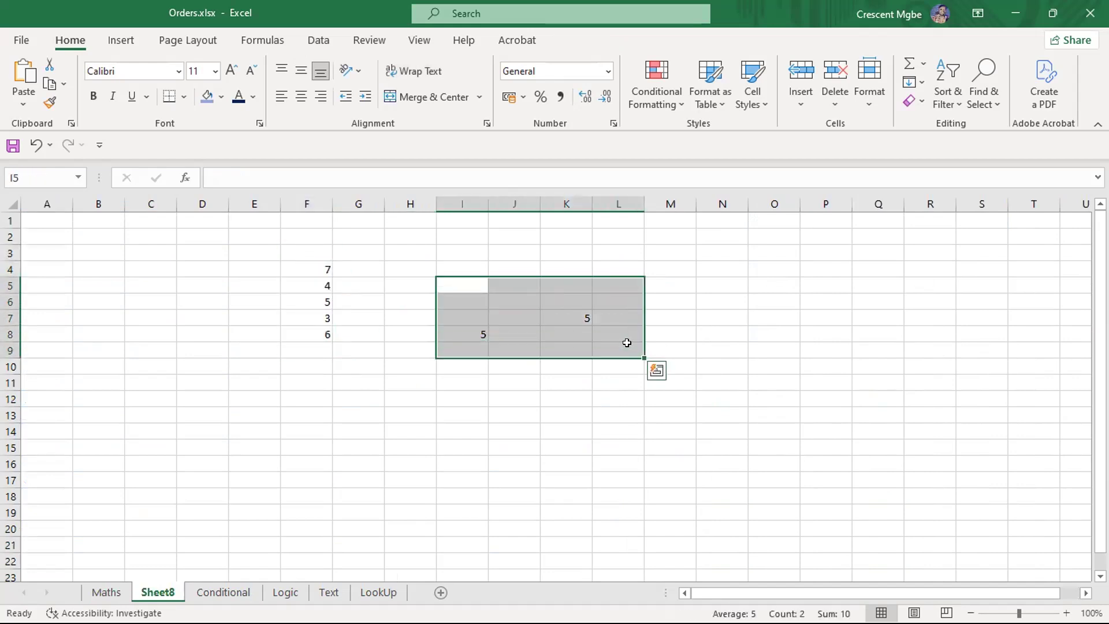
{"action": "key", "text": "Delete"}
{"action": "left_click", "coordinate": [557, 397]}
- Enter the labels MIN in K10 and MAX in K11
{"action": "left_click", "coordinate": [564, 362]}
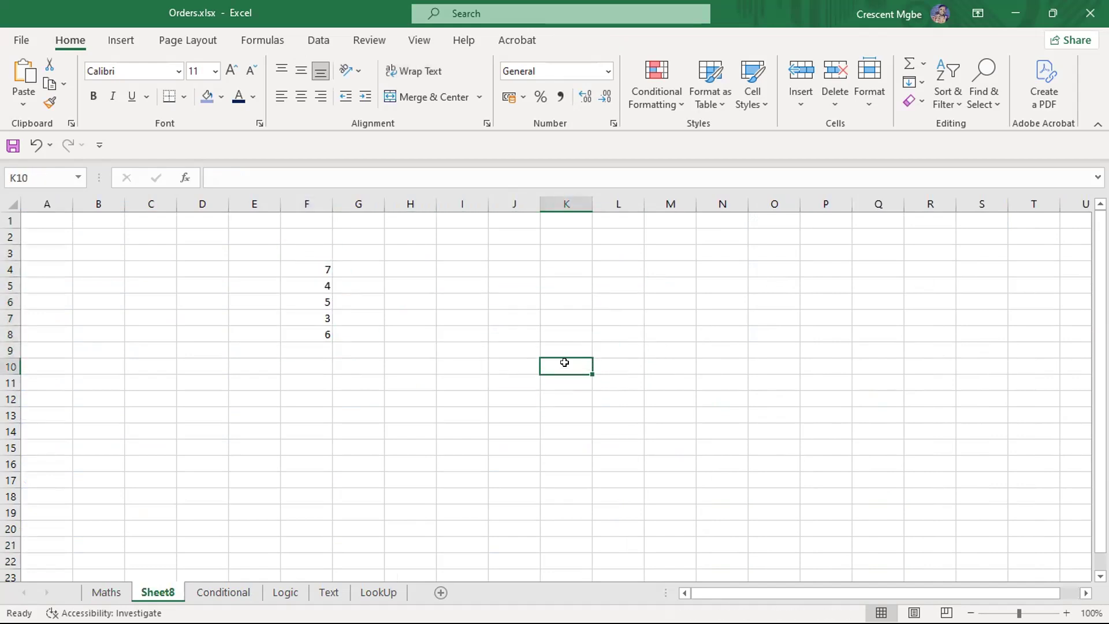
{"action": "type", "text": "MIN"}
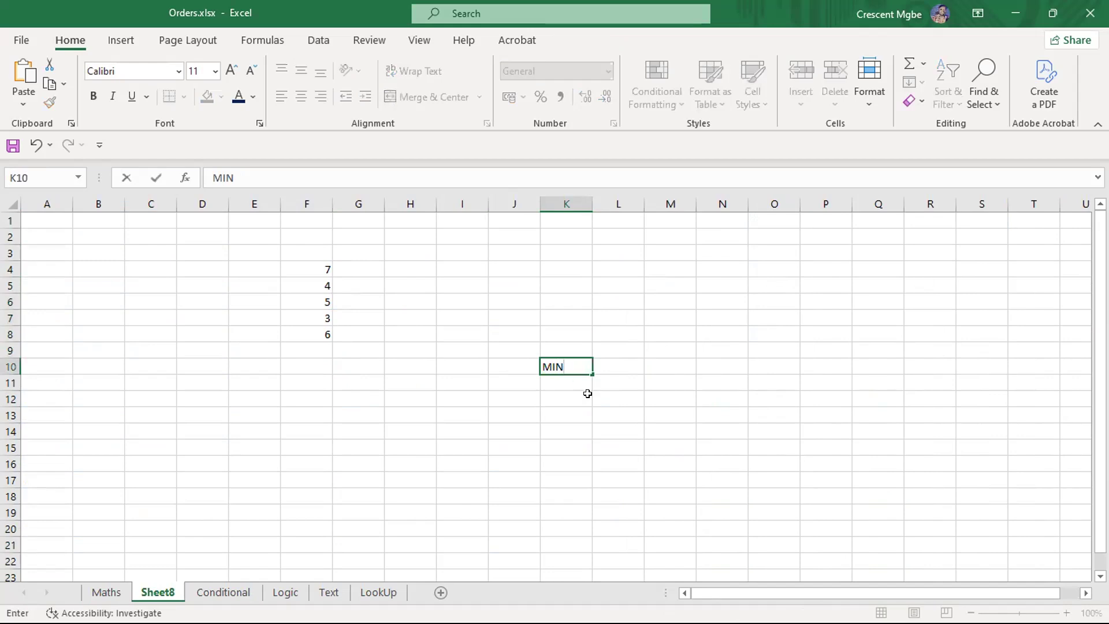
{"action": "left_click", "coordinate": [576, 383]}
{"action": "type", "text": "MAX"}
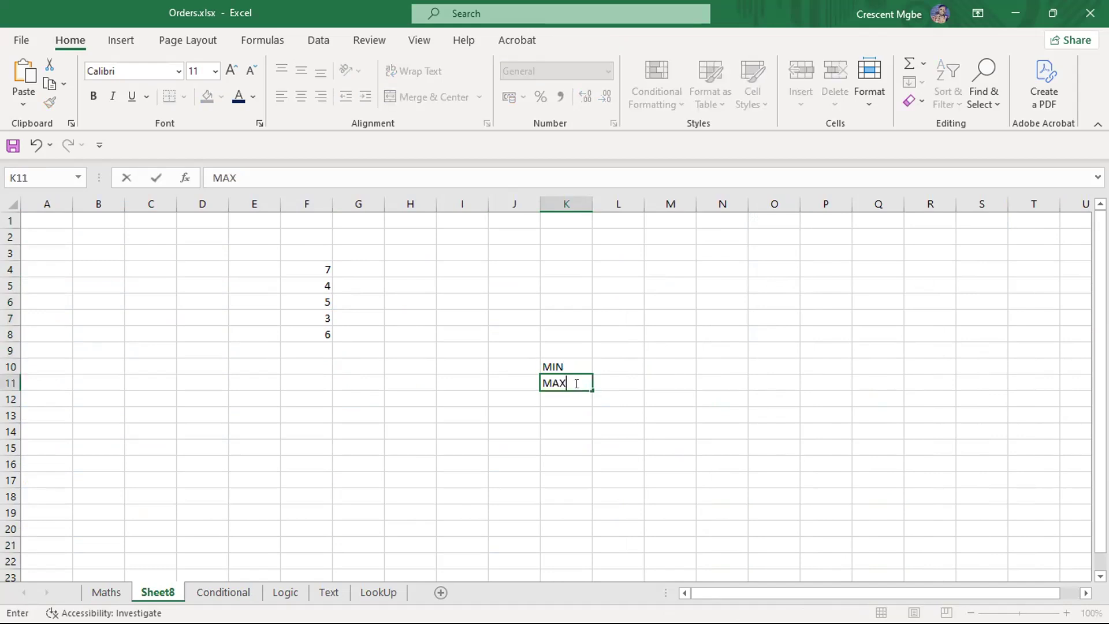
- Calculate the smallest number of F4:F8 in L10 with the MIN function
{"action": "left_click", "coordinate": [629, 357]}
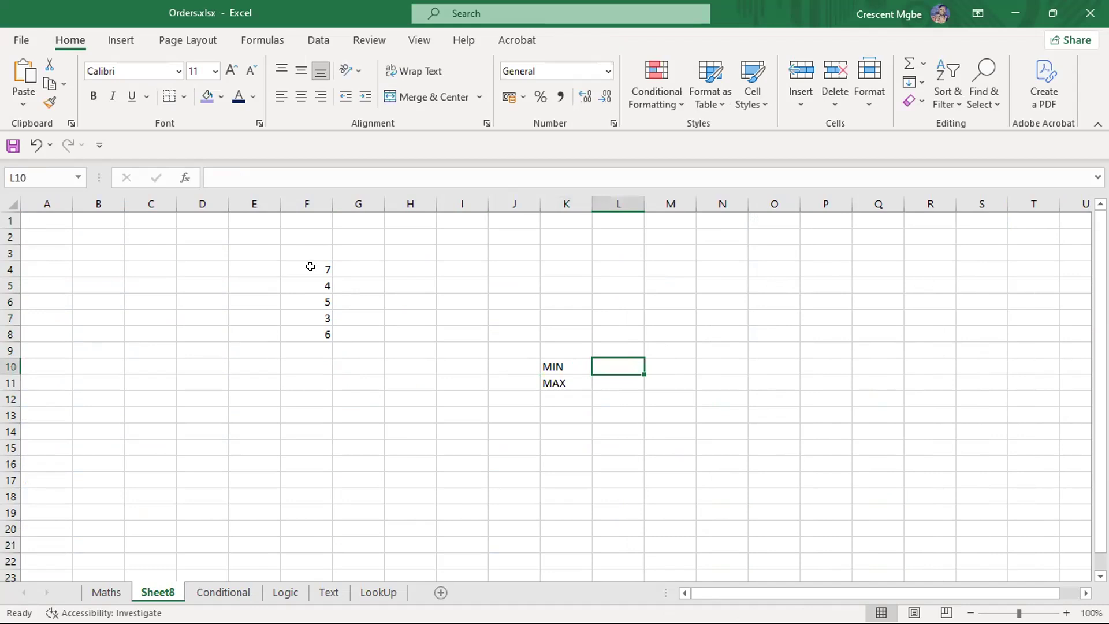
{"action": "type", "text": "=MIN"}
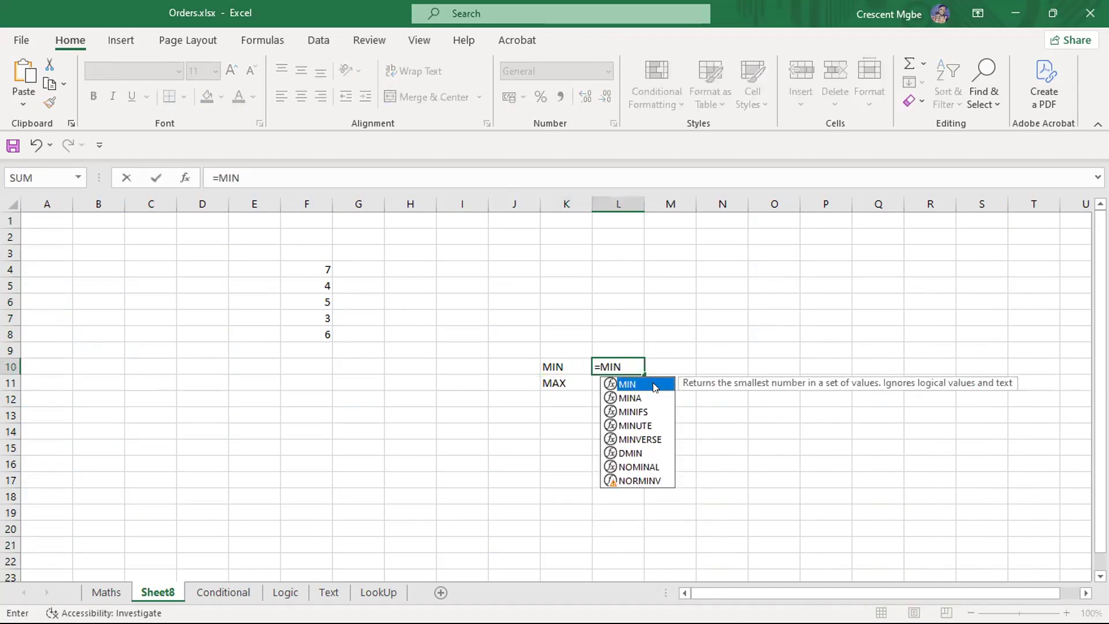
{"action": "type", "text": "("}
{"action": "left_click_drag", "start_coordinate": [317, 264], "coordinate": [321, 333]}
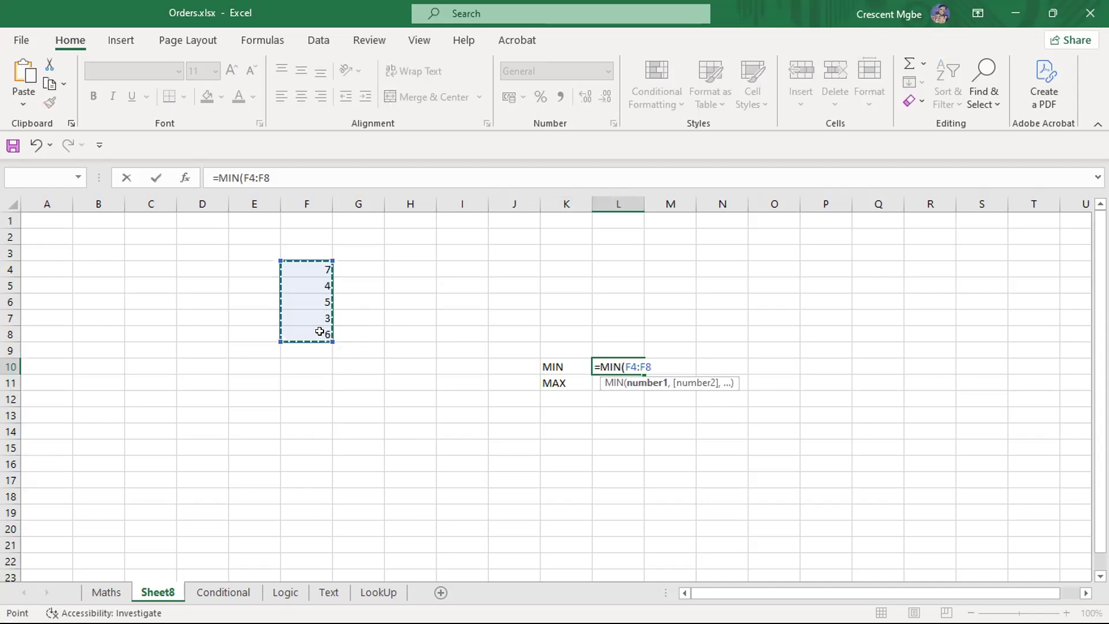
{"action": "key", "text": "Return"}
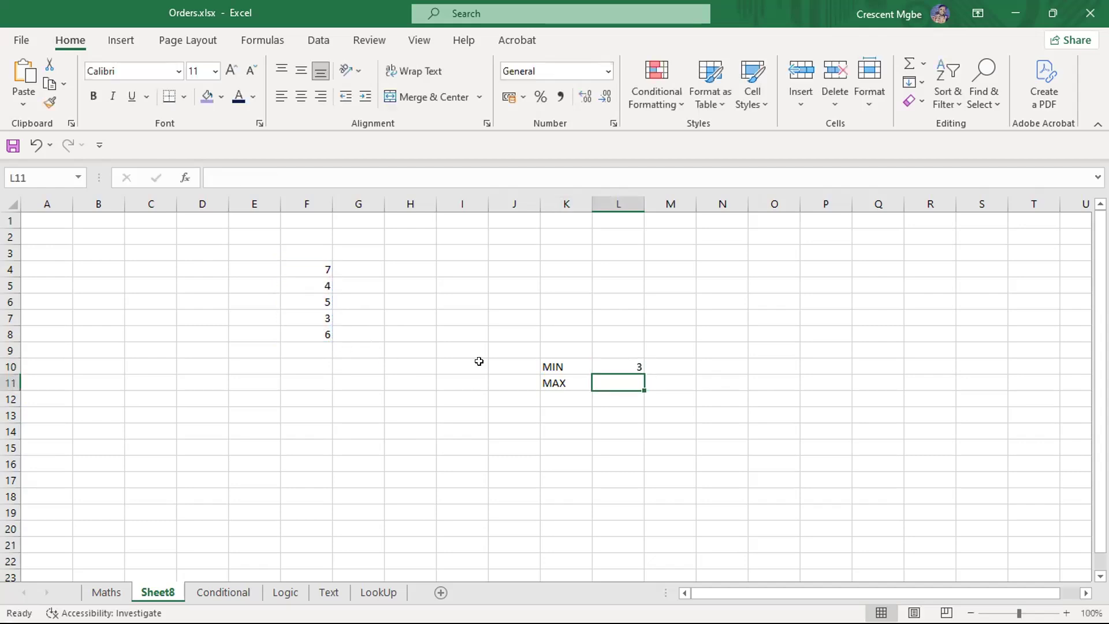
{"action": "left_click", "coordinate": [842, 368]}
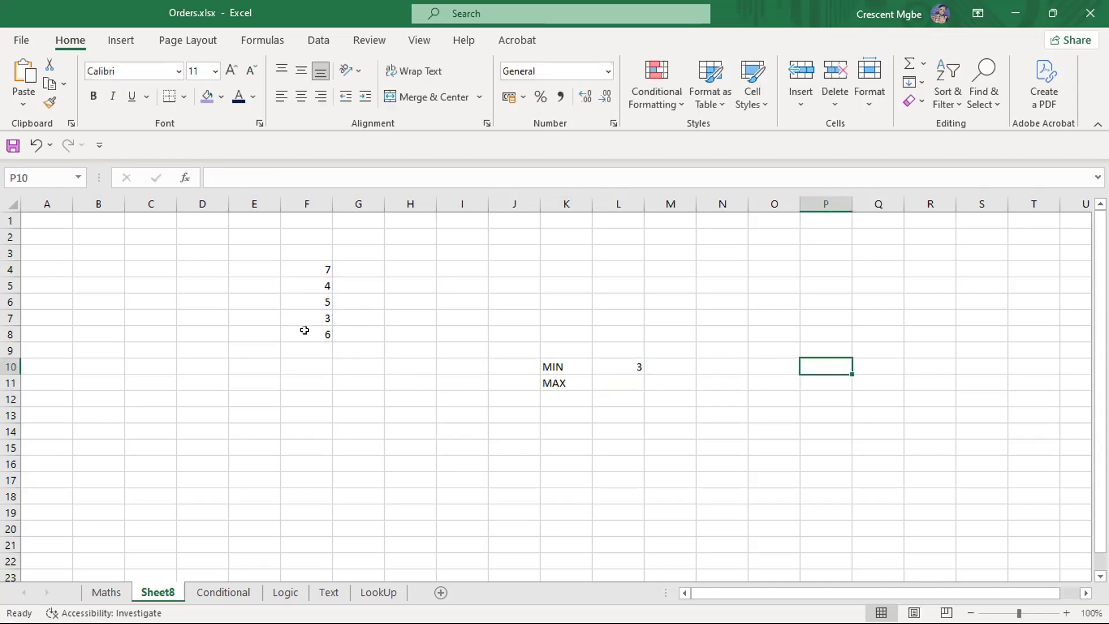
- Calculate the largest number of F4:F8 in L11 with the MAX function
{"action": "left_click", "coordinate": [626, 382]}
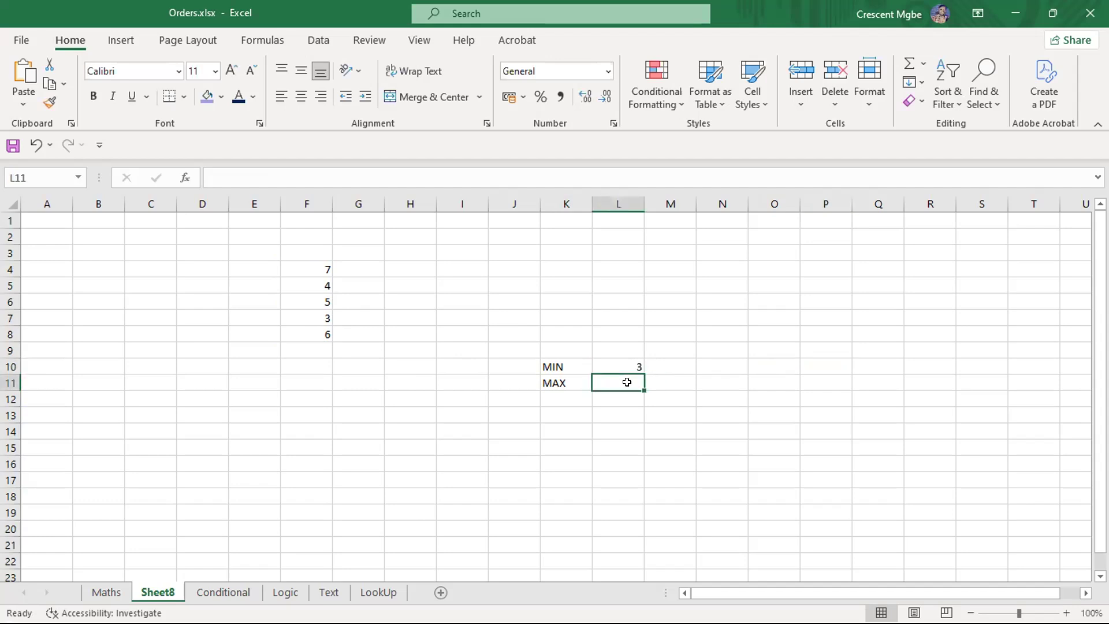
{"action": "type", "text": "=MAX"}
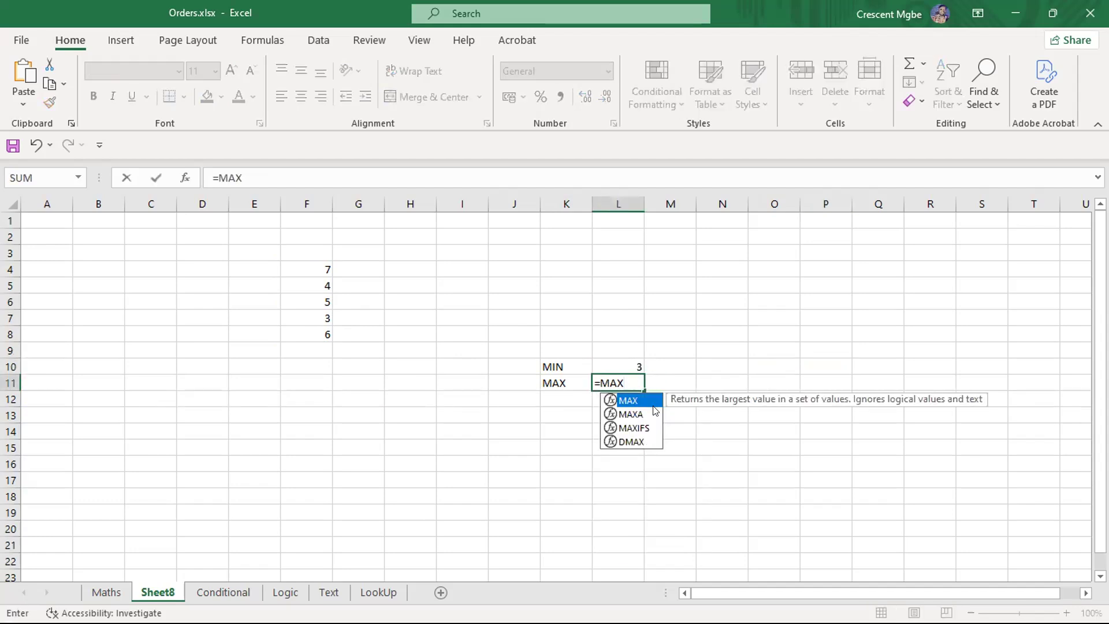
{"action": "double_click", "coordinate": [645, 400]}
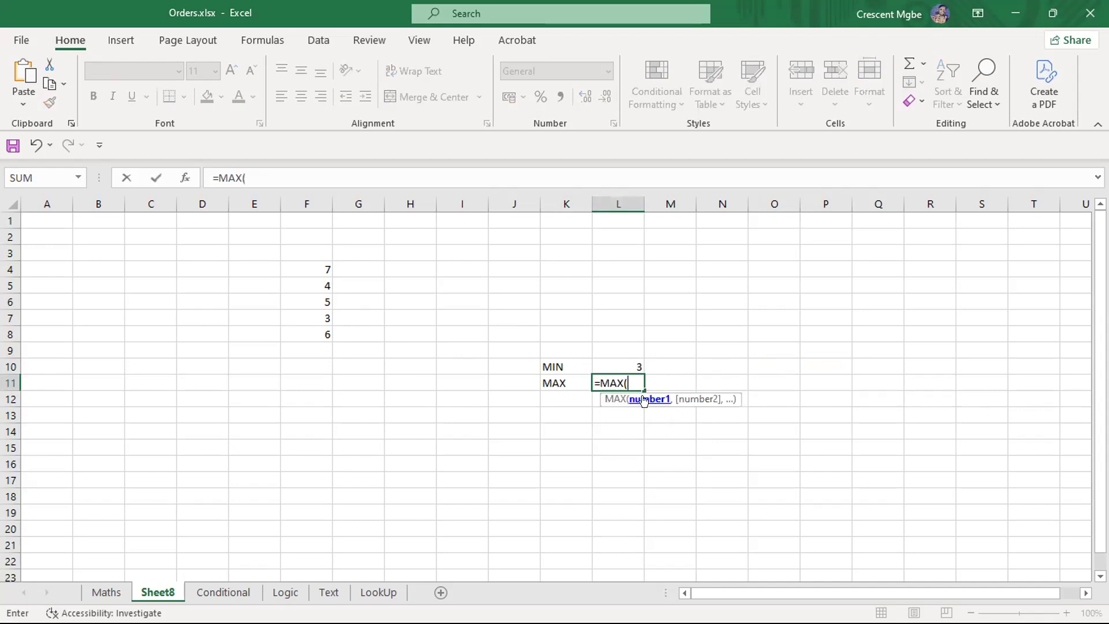
{"action": "left_click_drag", "start_coordinate": [317, 267], "coordinate": [322, 331]}
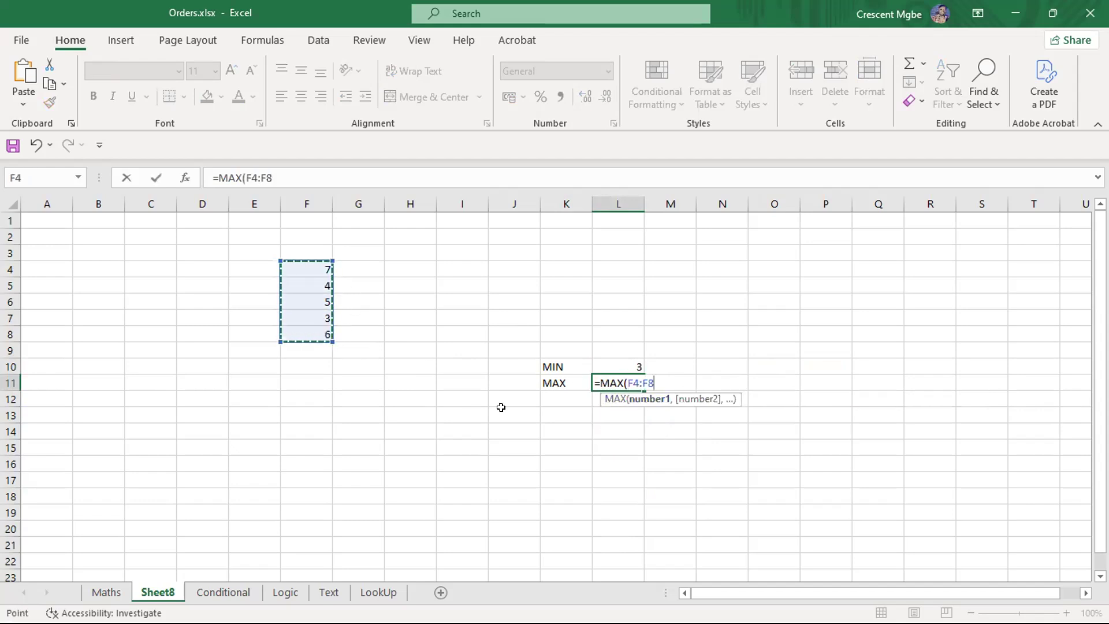
{"action": "key", "text": "Return"}
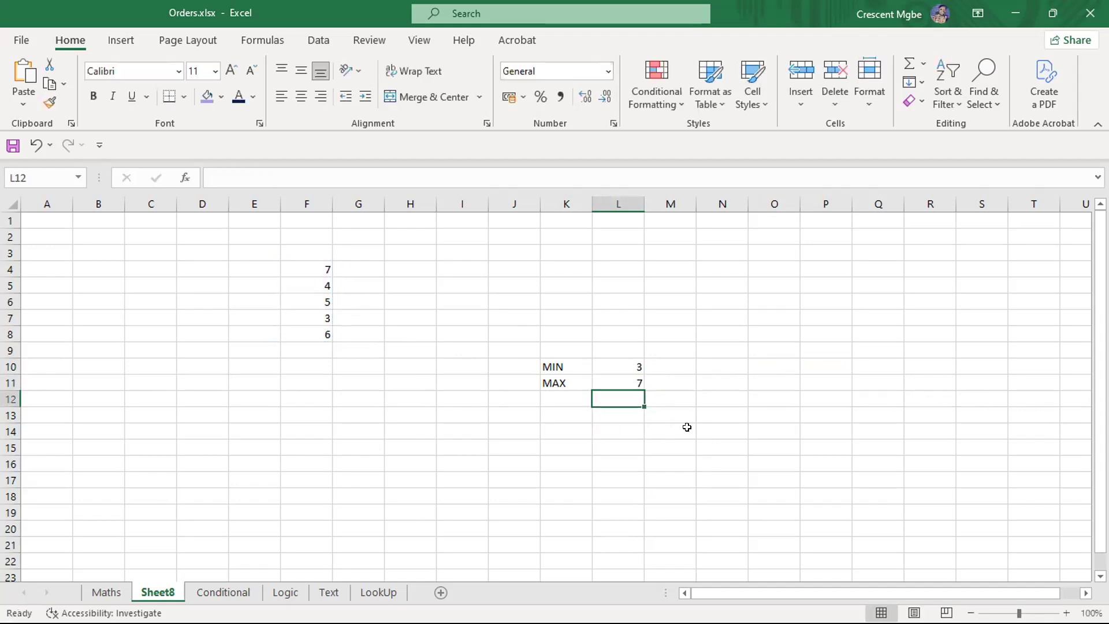
{"action": "left_click", "coordinate": [794, 361]}
- Extend the number list in column F with 7 in F9 and 3 in F10
{"action": "left_click", "coordinate": [310, 346]}
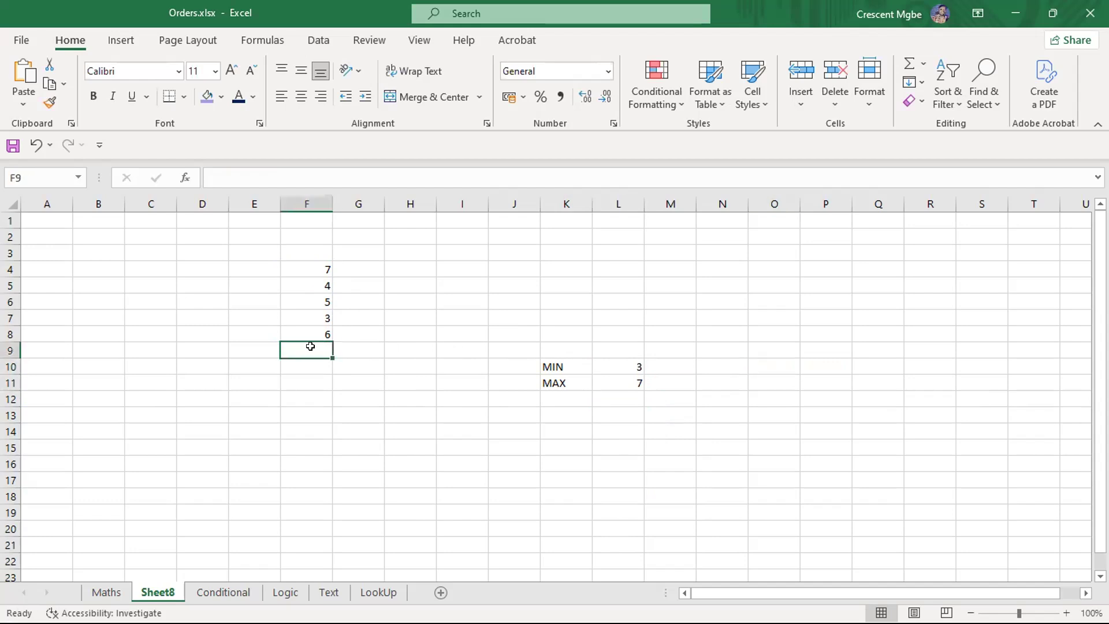
{"action": "type", "text": "7"}
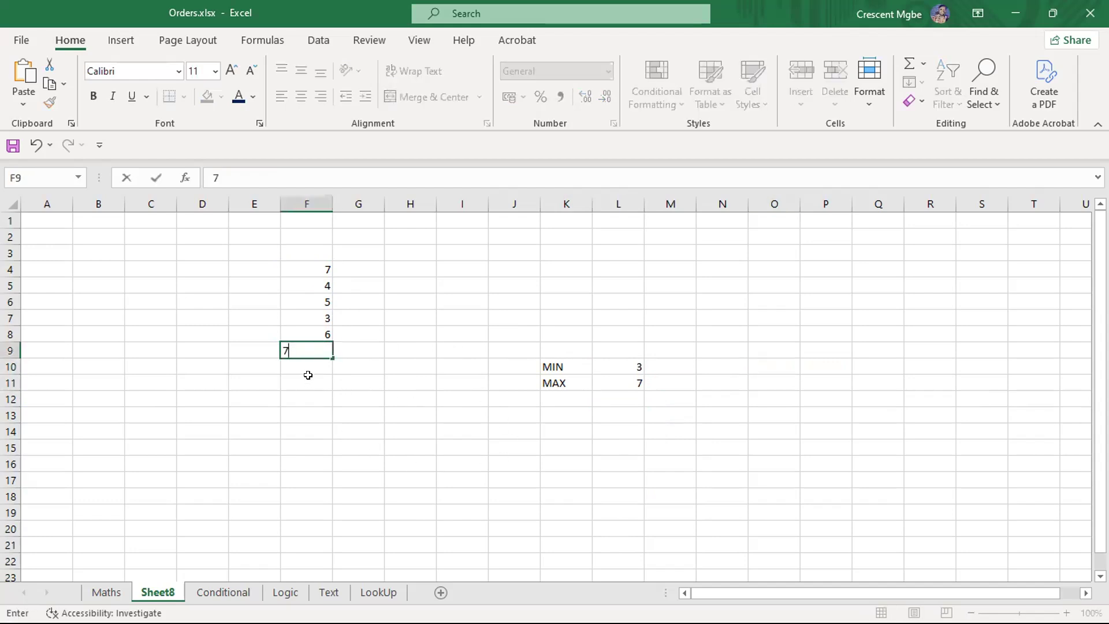
{"action": "key", "text": "Return"}
{"action": "type", "text": "3"}
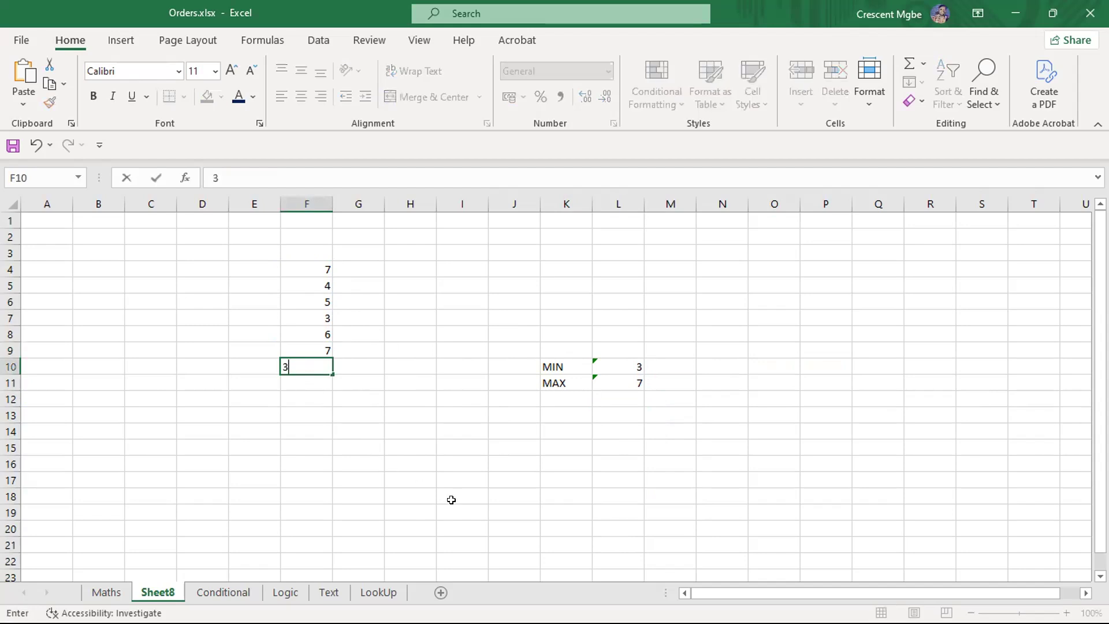
{"action": "left_click", "coordinate": [570, 488]}
{"action": "left_click", "coordinate": [774, 362]}
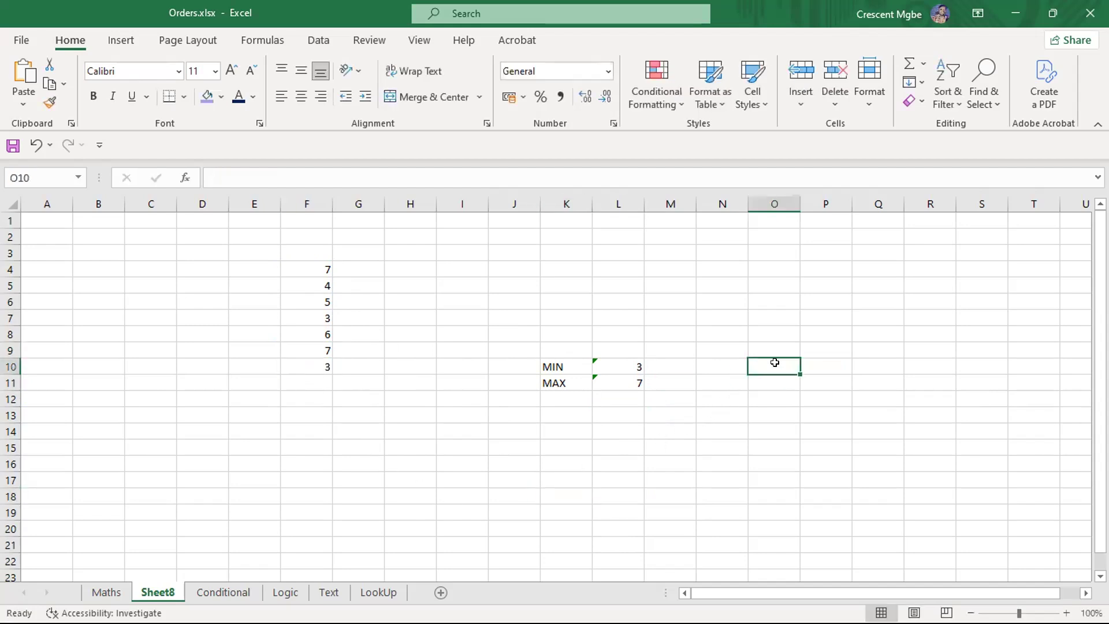
{"action": "type", "text": "=MAX"}
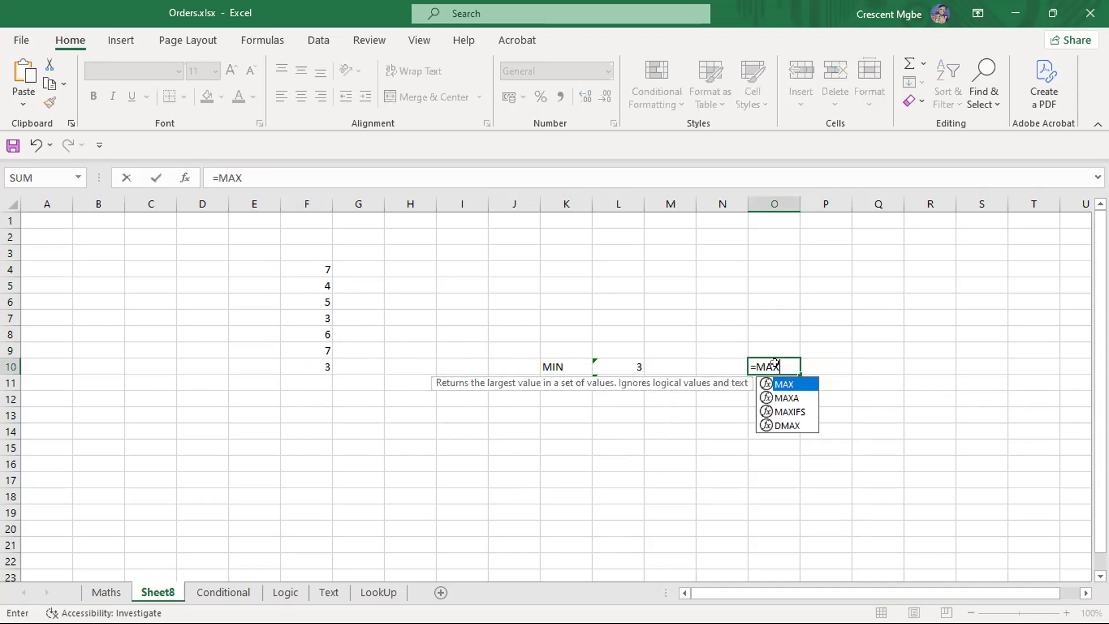
{"action": "key", "text": "Return"}
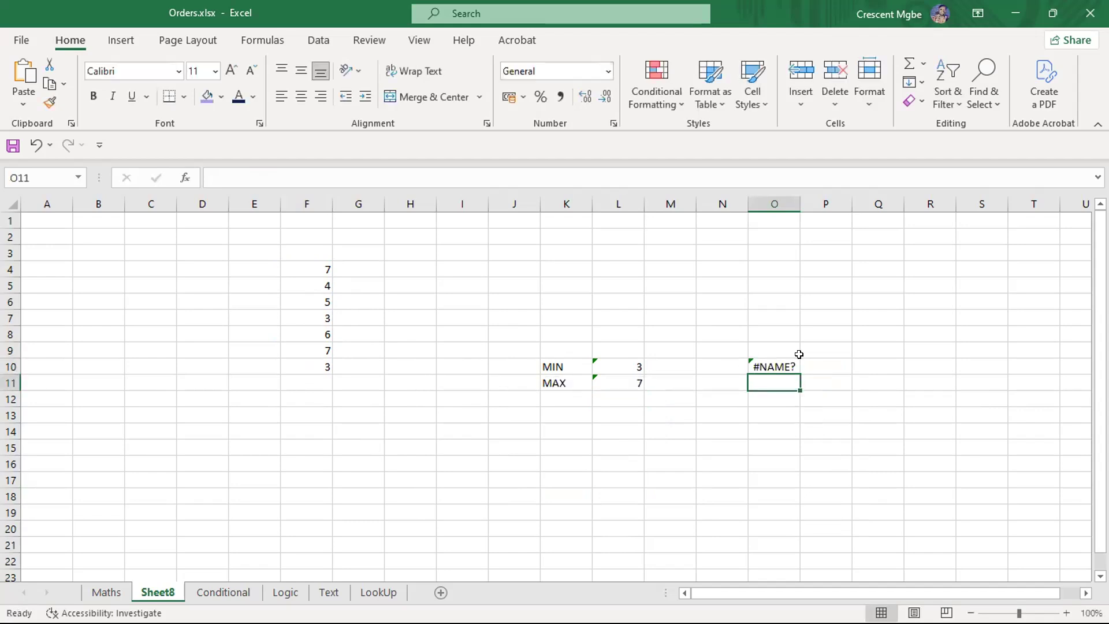
{"action": "left_click", "coordinate": [775, 360]}
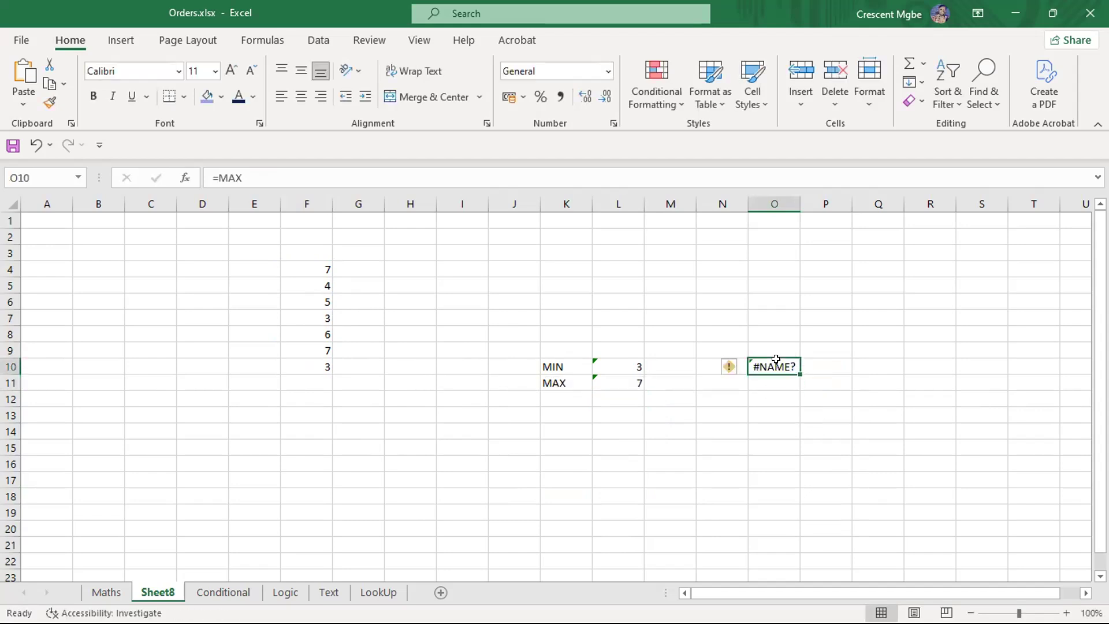
{"action": "key", "text": "BackSpace"}
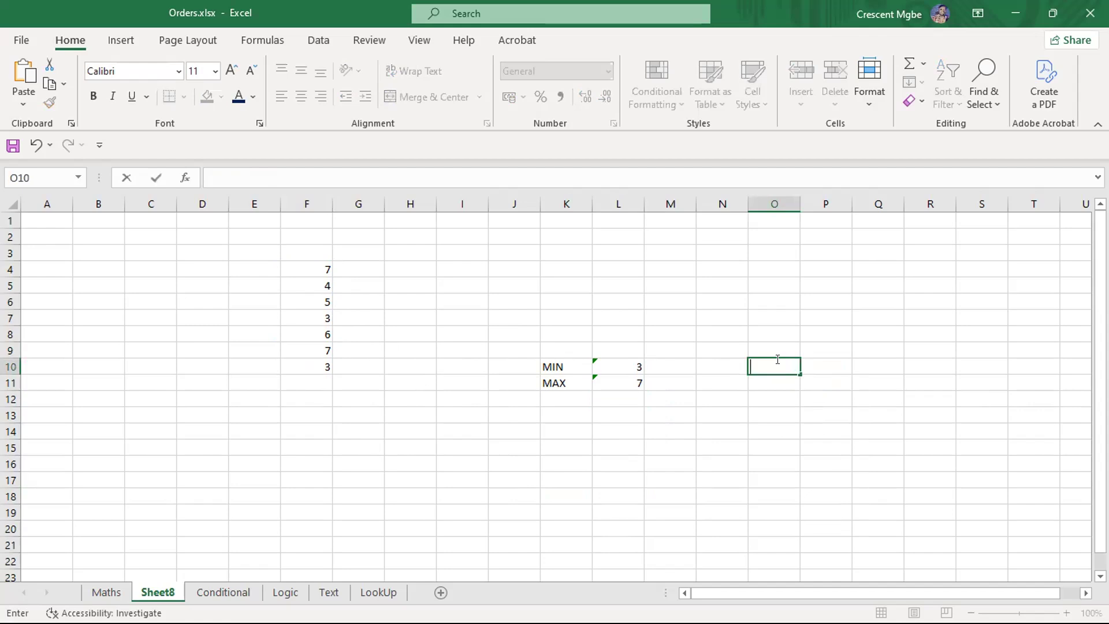
- Calculate the largest number of F4:F10 in O10 with the MAX function
{"action": "type", "text": "=MA"}
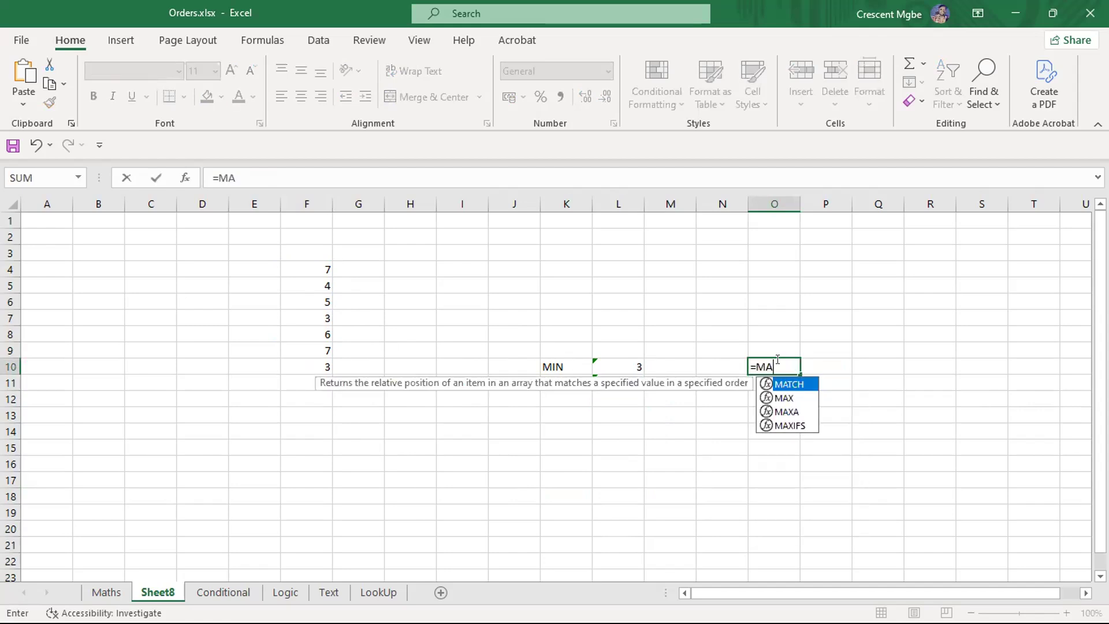
{"action": "double_click", "coordinate": [776, 396]}
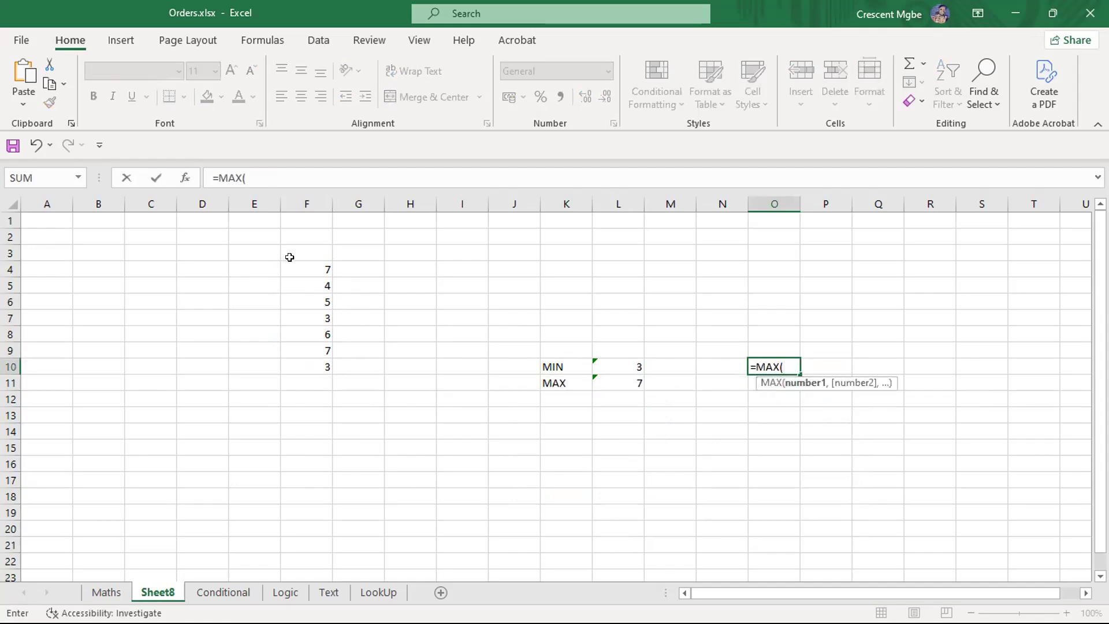
{"action": "left_click", "coordinate": [309, 276]}
{"action": "left_click_drag", "start_coordinate": [309, 276], "coordinate": [323, 368]}
{"action": "key", "text": "Return"}
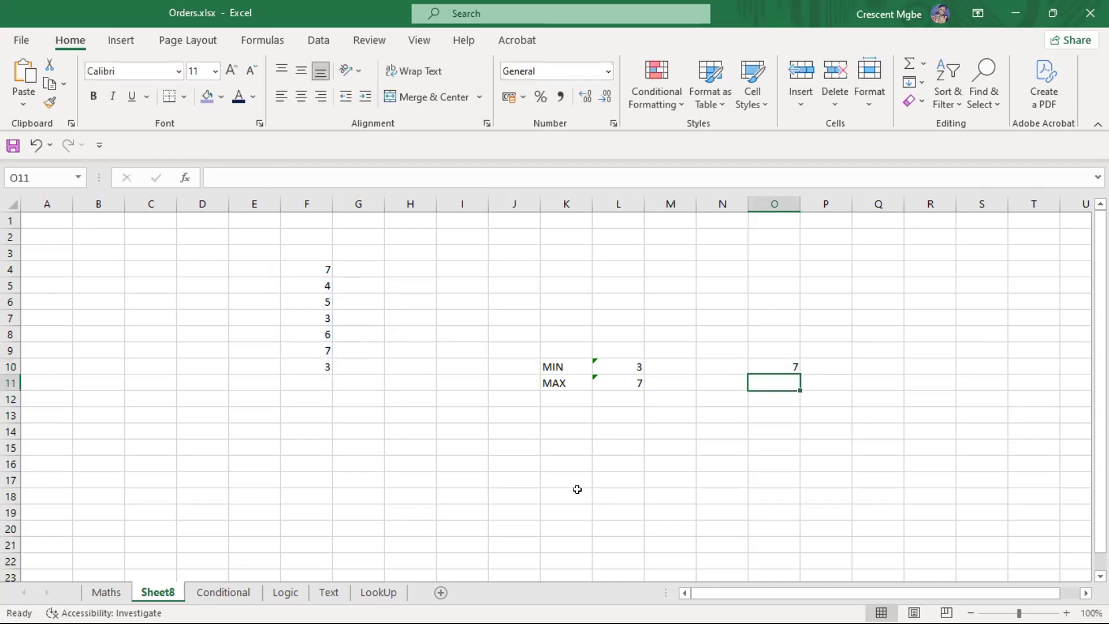
{"action": "left_click", "coordinate": [762, 473]}
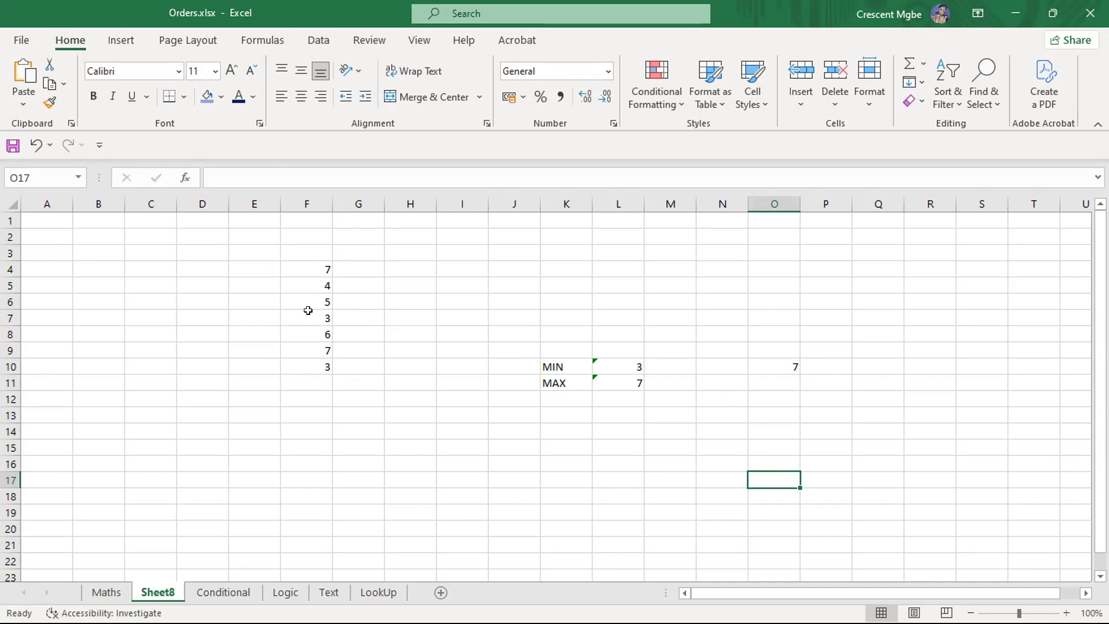
- Clear the MIN and MAX example labels and results from J9:O12
{"action": "left_click", "coordinate": [635, 369]}
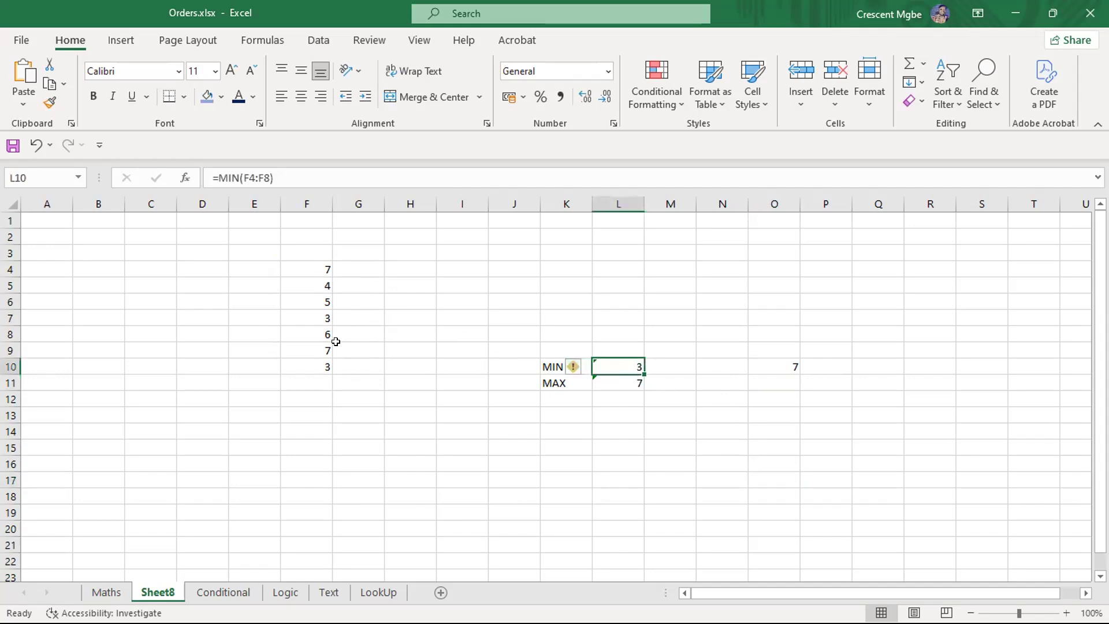
{"action": "left_click", "coordinate": [318, 317]}
{"action": "left_click_drag", "start_coordinate": [522, 350], "coordinate": [809, 384]}
{"action": "key", "text": "BackSpace"}
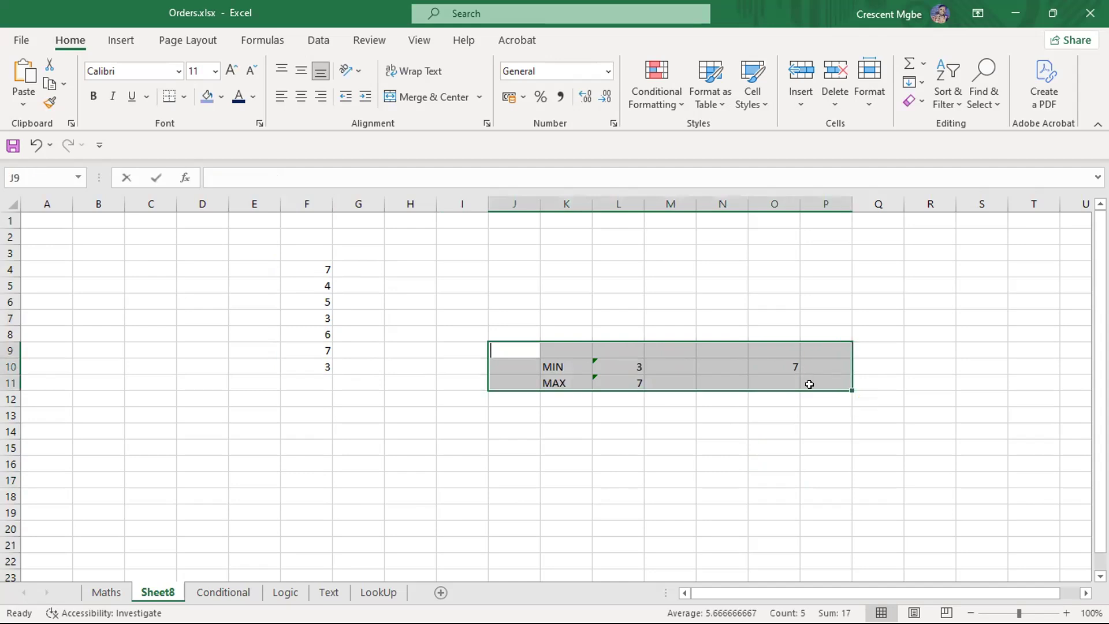
{"action": "left_click", "coordinate": [820, 302]}
{"action": "left_click_drag", "start_coordinate": [523, 347], "coordinate": [777, 390]}
{"action": "key", "text": "Delete"}
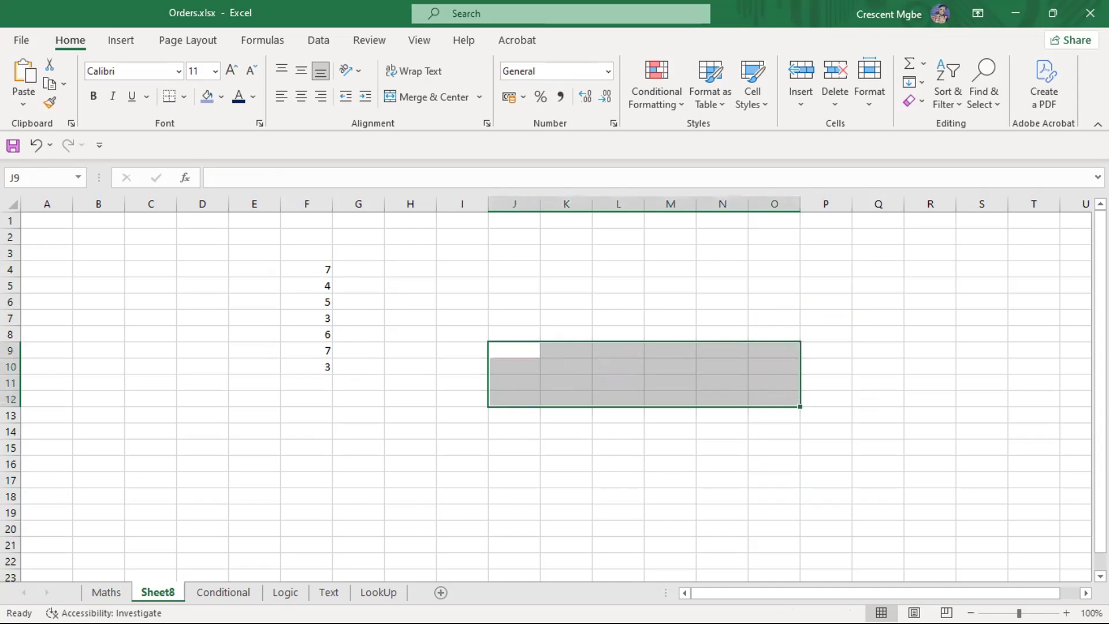
- Go to the Maths sheet and clear the incomplete formula from L12
{"action": "left_click", "coordinate": [106, 592]}
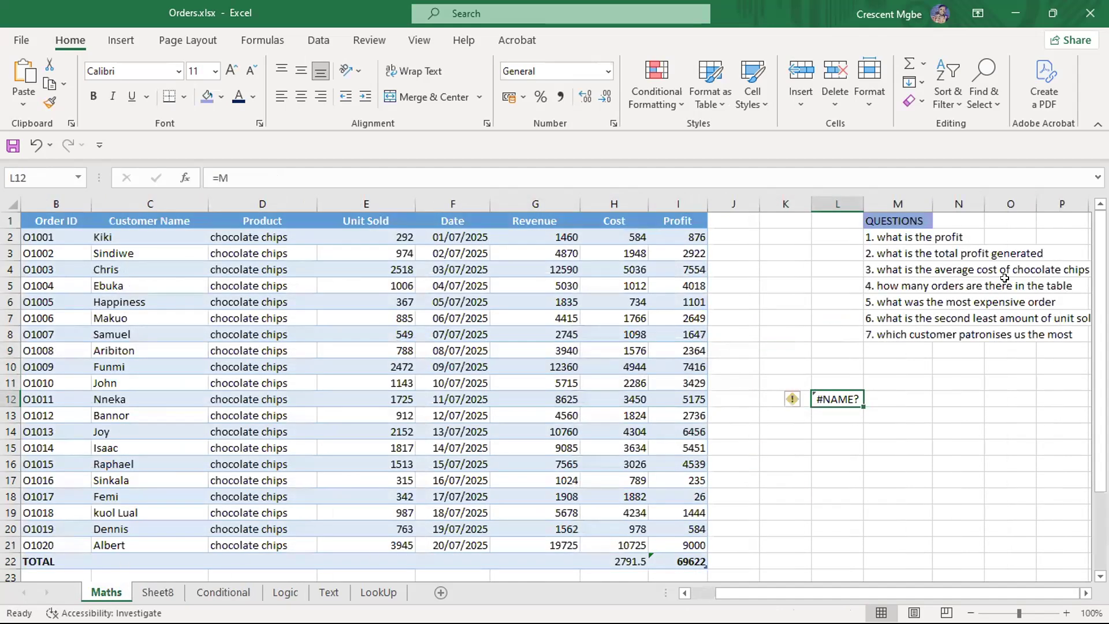
{"action": "left_click", "coordinate": [534, 196]}
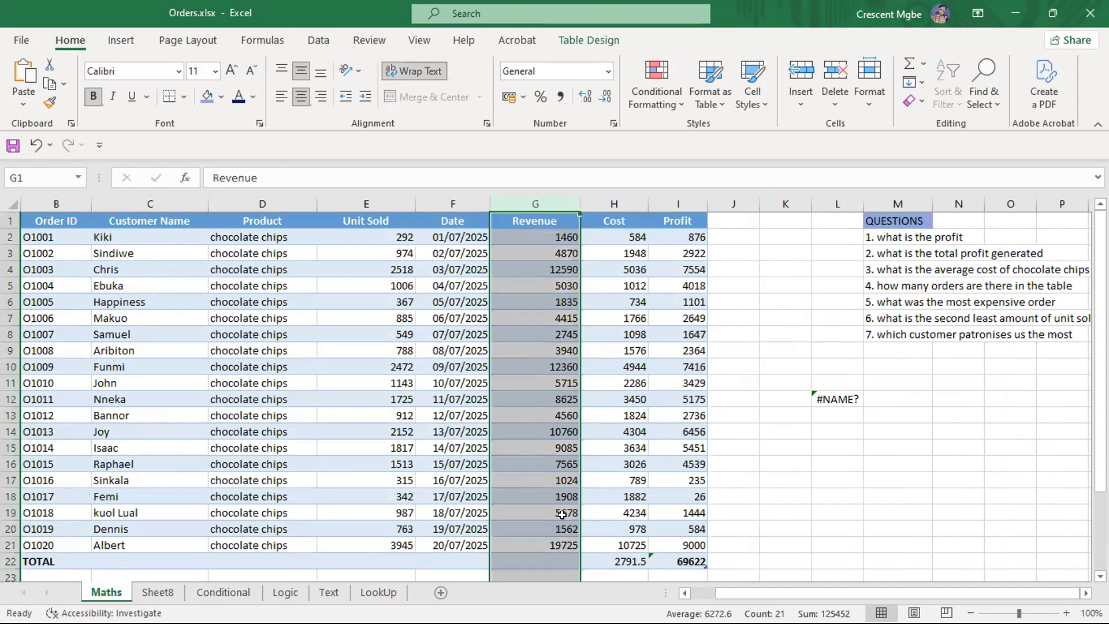
{"action": "left_click", "coordinate": [837, 397]}
{"action": "key", "text": "Delete"}
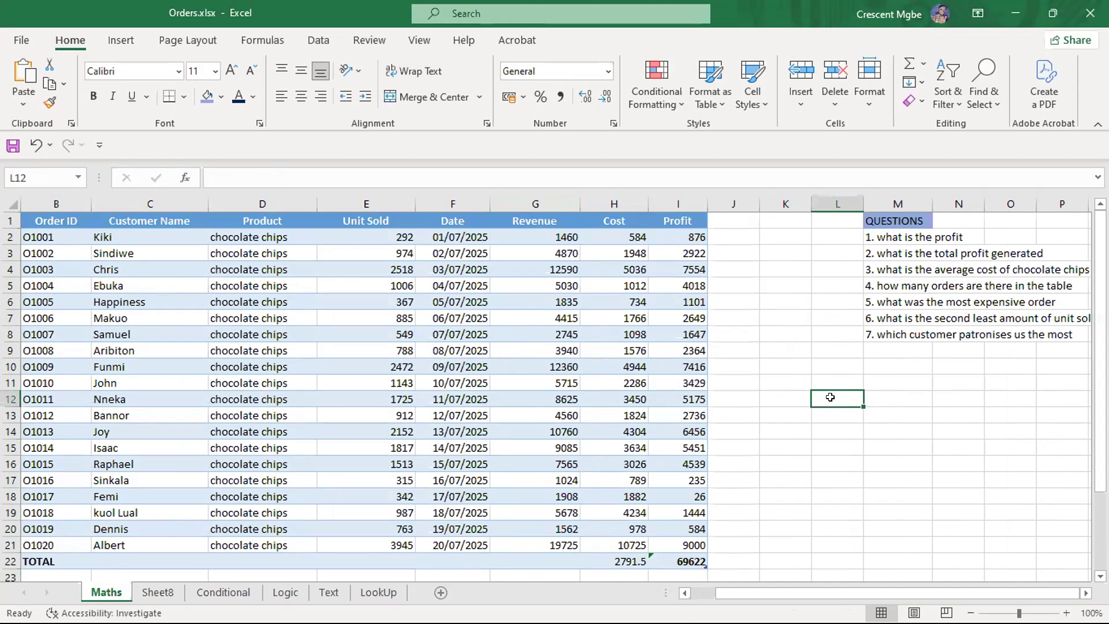
- Calculate the highest value of the Revenue column in L12 with the MAX function over the whole of column G
{"action": "type", "text": "=MAX"}
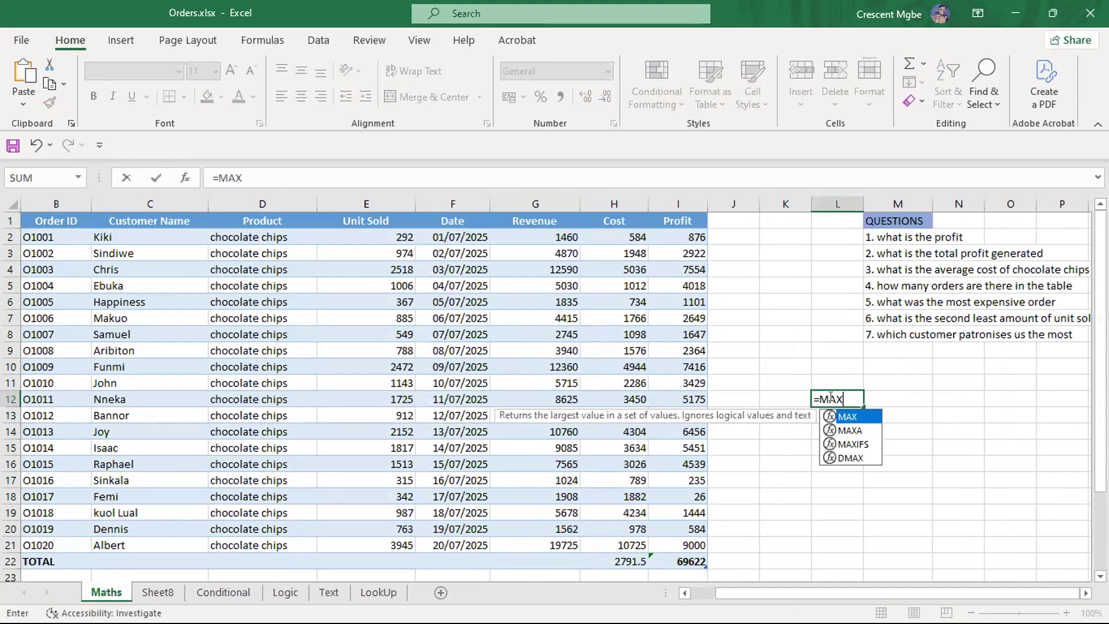
{"action": "double_click", "coordinate": [860, 418]}
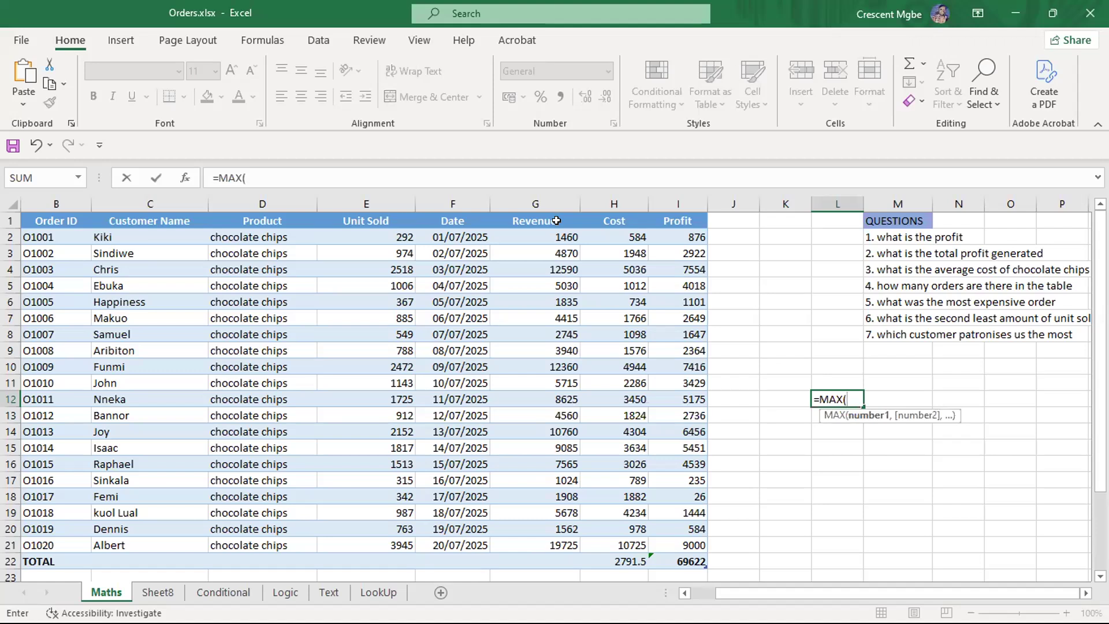
{"action": "left_click", "coordinate": [542, 197]}
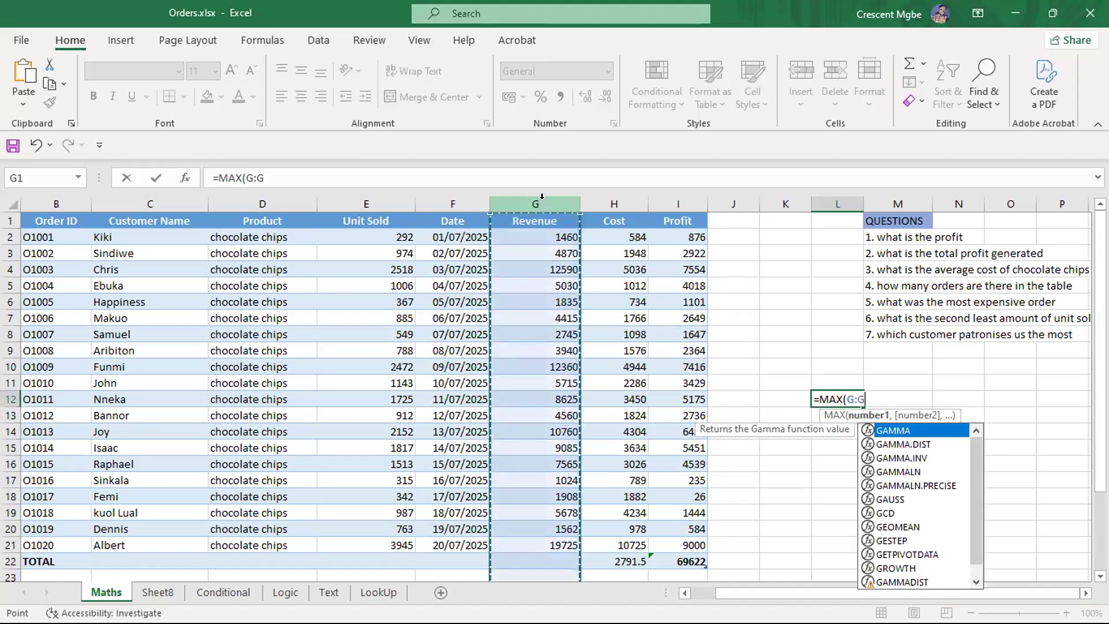
{"action": "key", "text": "Return"}
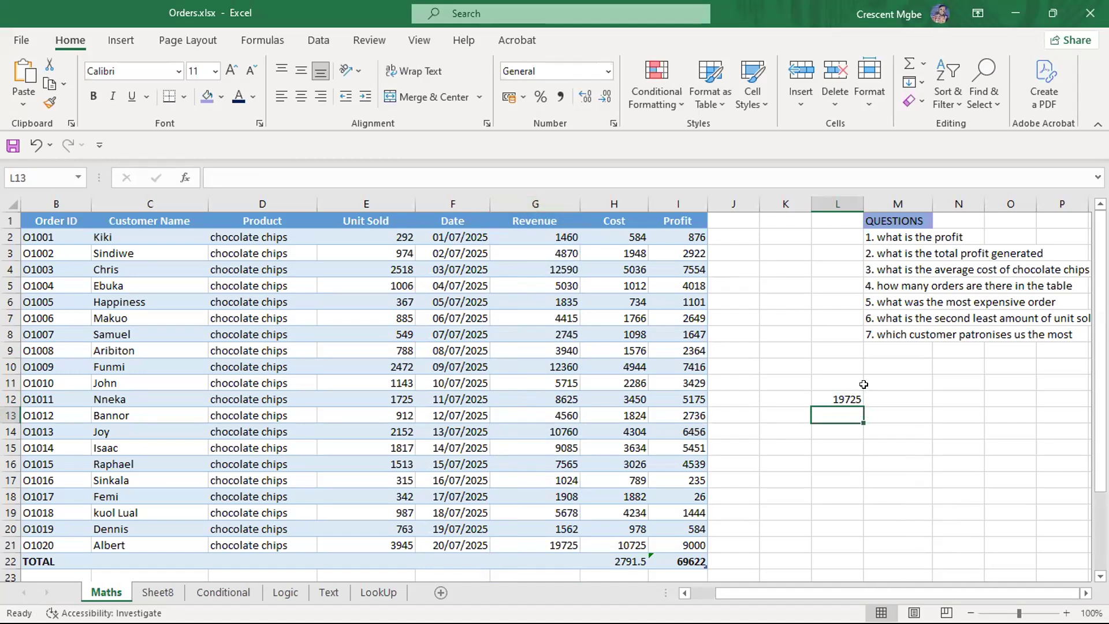
- Compare the MAX result in L12 with the revenue, customer and product of the order in row 21
{"action": "scroll", "coordinate": [861, 381], "scroll_direction": "down", "scroll_amount": 1}
{"action": "left_click", "coordinate": [849, 349]}
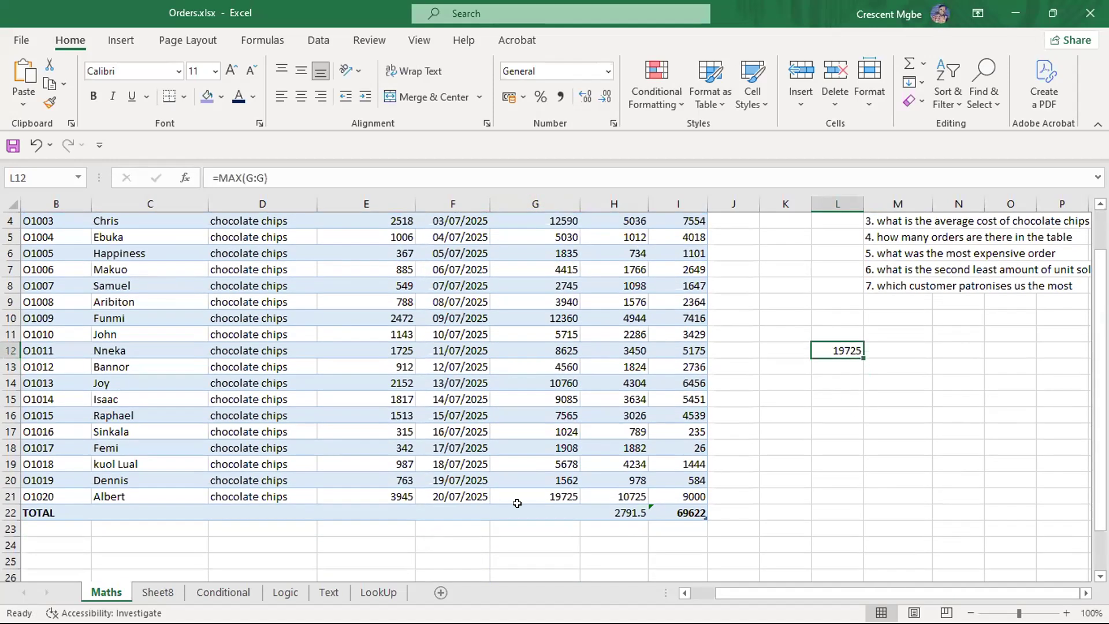
{"action": "left_click", "coordinate": [553, 500]}
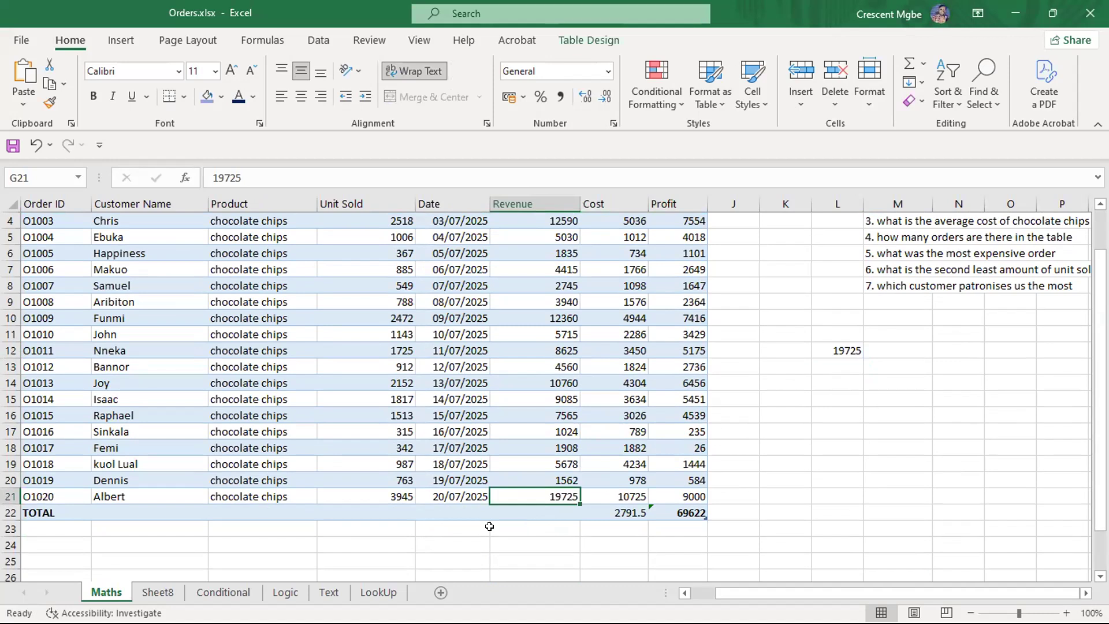
{"action": "left_click", "coordinate": [149, 492]}
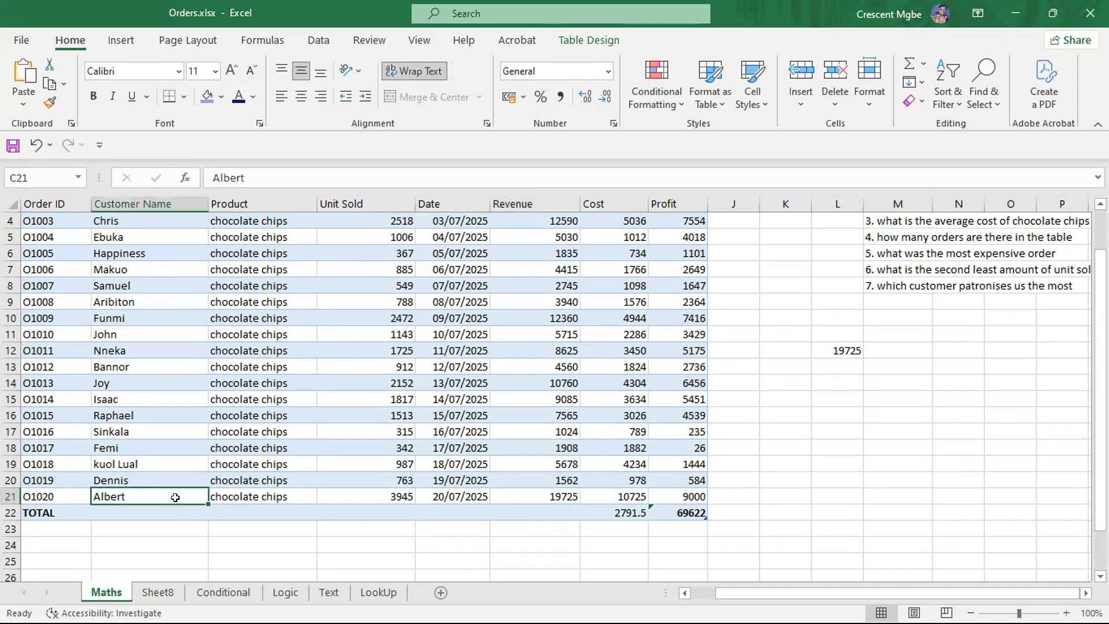
{"action": "left_click", "coordinate": [556, 497]}
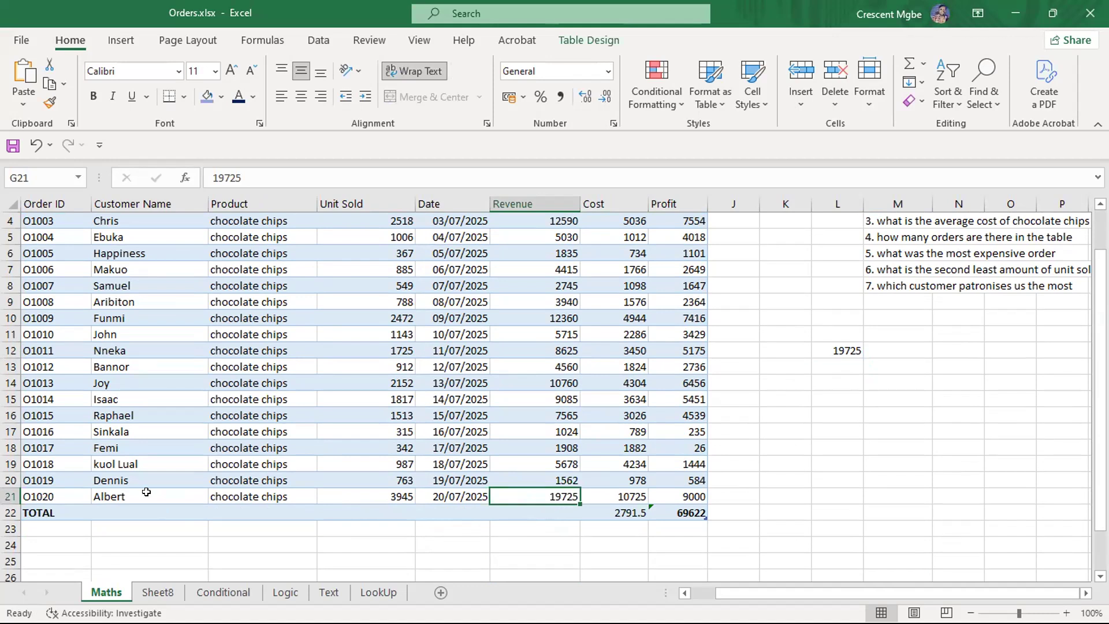
{"action": "scroll", "coordinate": [416, 468], "scroll_direction": "up", "scroll_amount": 1}
{"action": "scroll", "coordinate": [410, 484], "scroll_direction": "down", "scroll_amount": 1}
{"action": "left_click", "coordinate": [227, 497]}
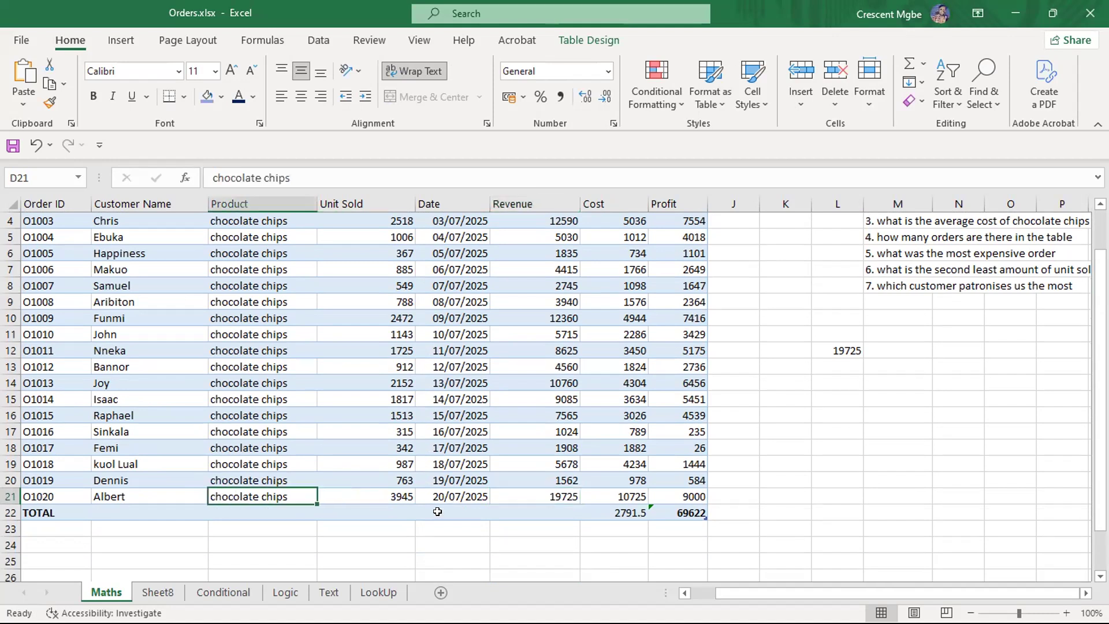
{"action": "left_click", "coordinate": [857, 348]}
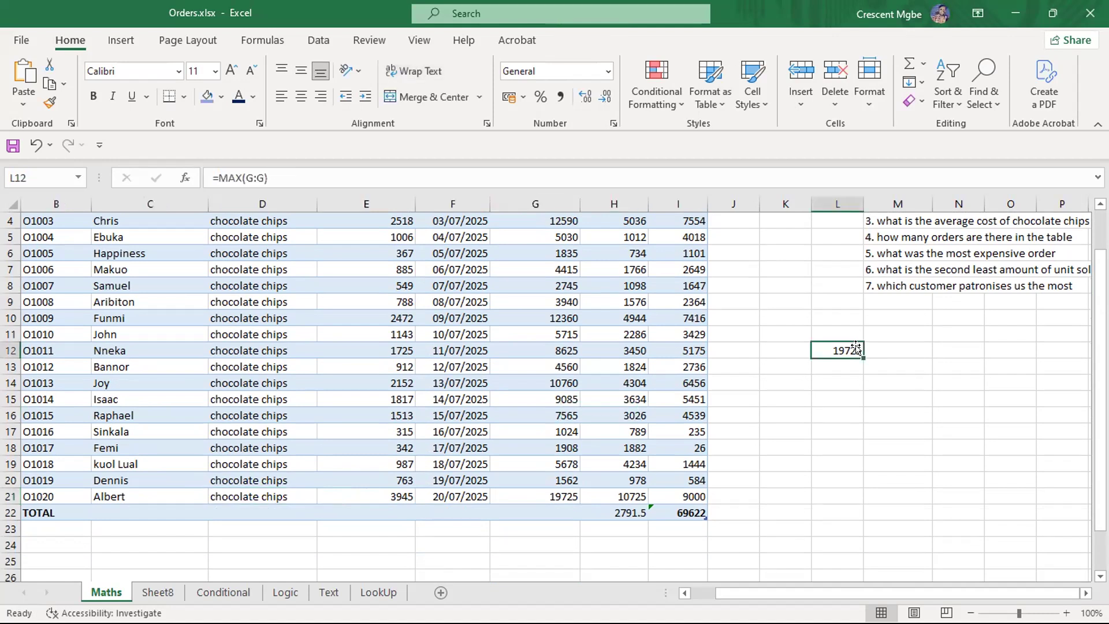
{"action": "scroll", "coordinate": [924, 323], "scroll_direction": "up", "scroll_amount": 1}
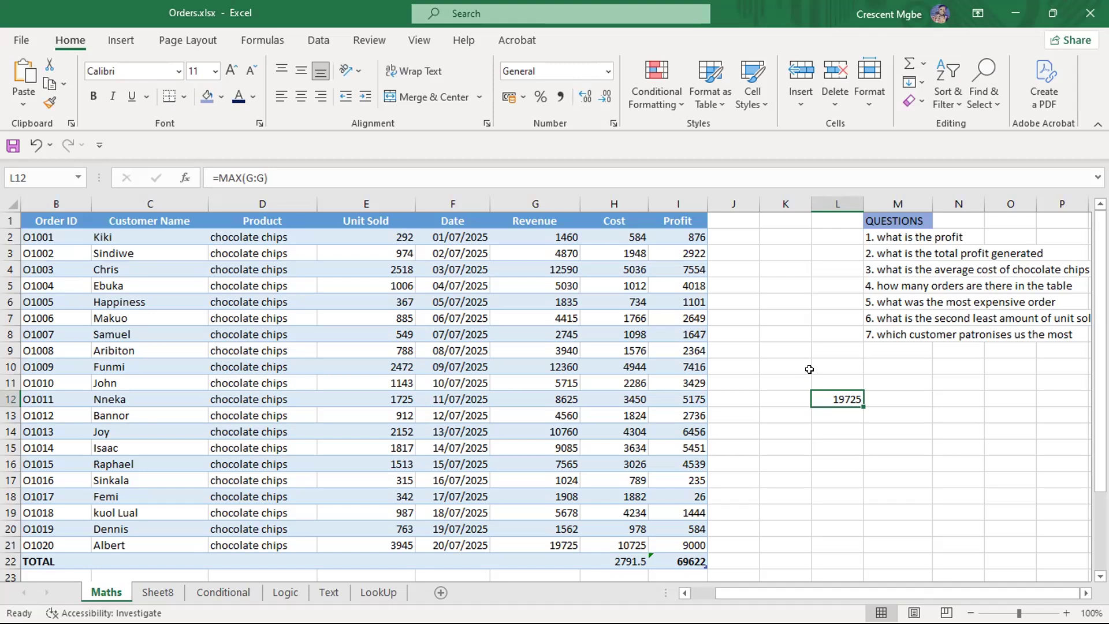
- Try a MIN formula in L13 that refers to cell K11
{"action": "left_click", "coordinate": [836, 416]}
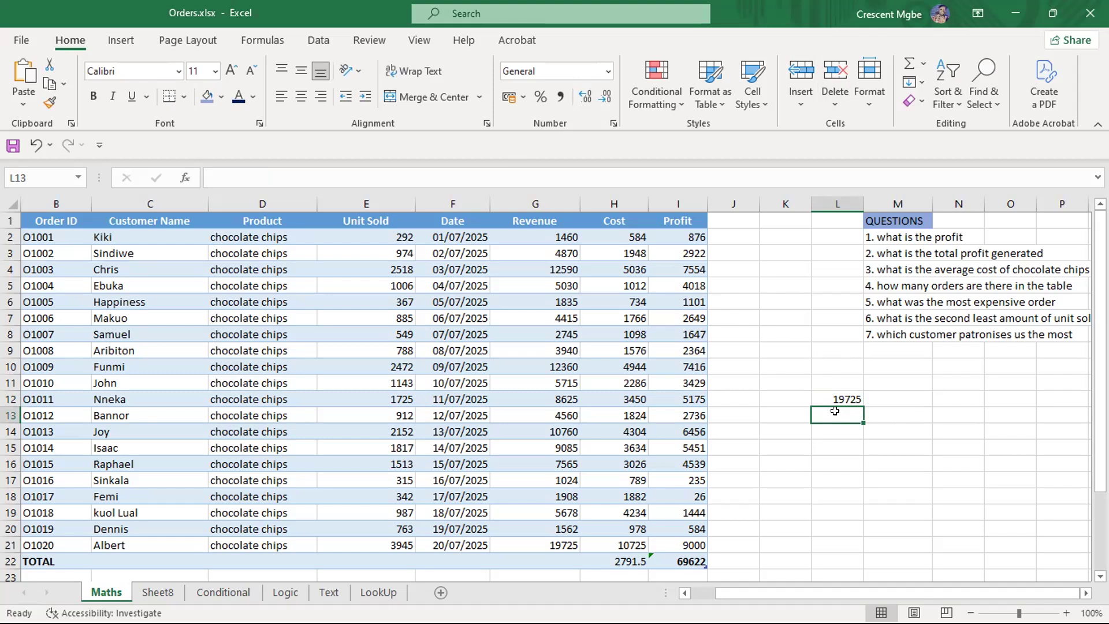
{"action": "type", "text": "=MIN"}
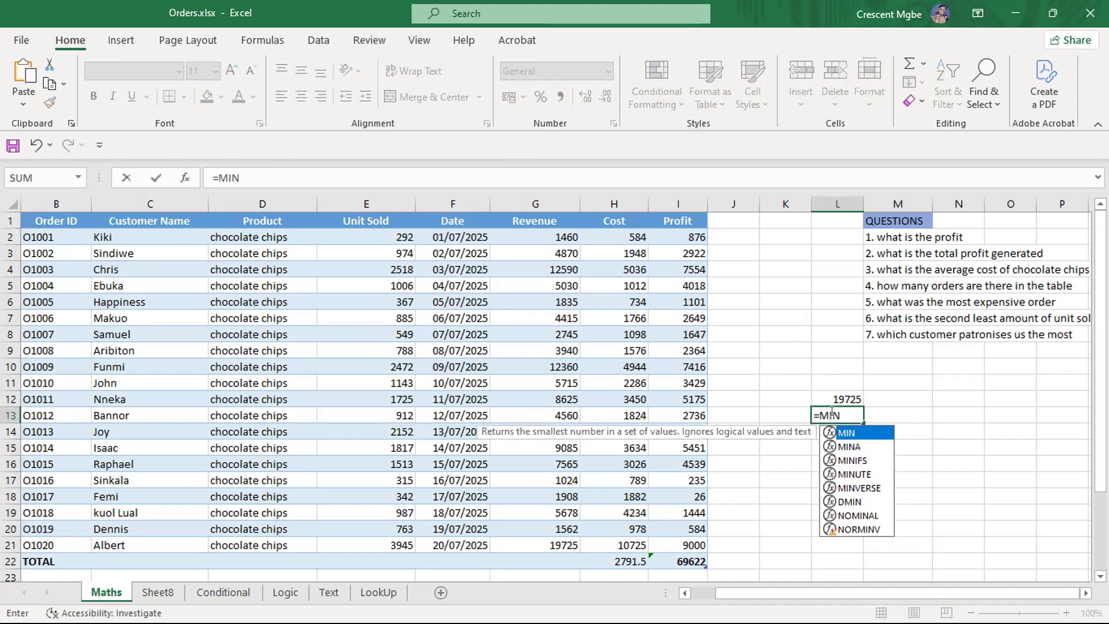
{"action": "double_click", "coordinate": [873, 426]}
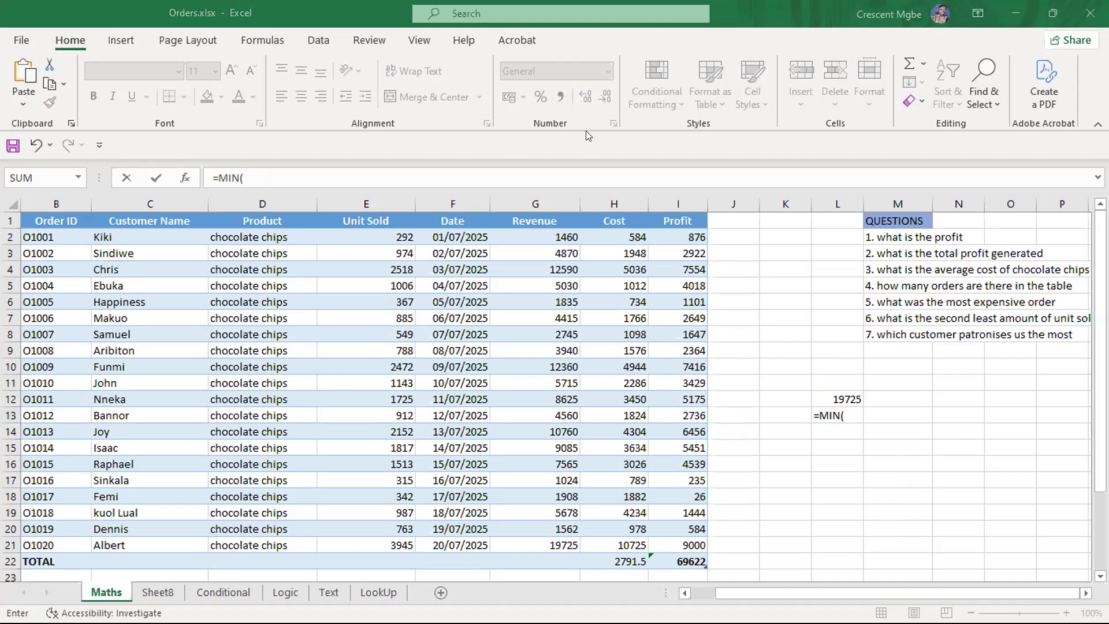
{"action": "left_click", "coordinate": [804, 382]}
{"action": "left_click", "coordinate": [811, 381]}
{"action": "left_click", "coordinate": [798, 381]}
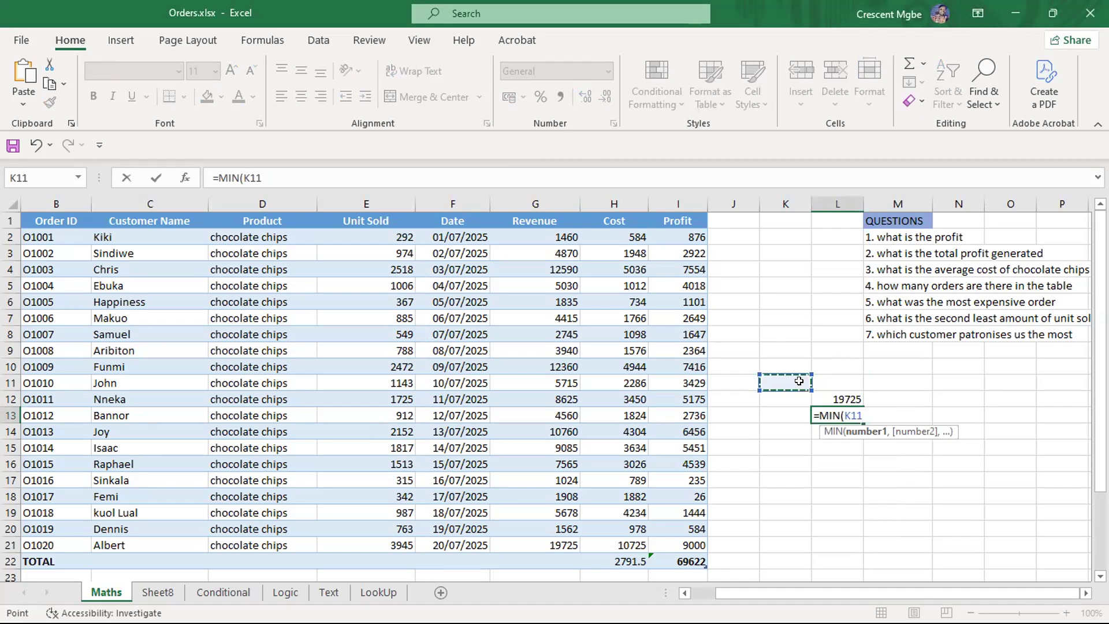
{"action": "scroll", "coordinate": [791, 381], "scroll_direction": "down", "scroll_amount": 1}
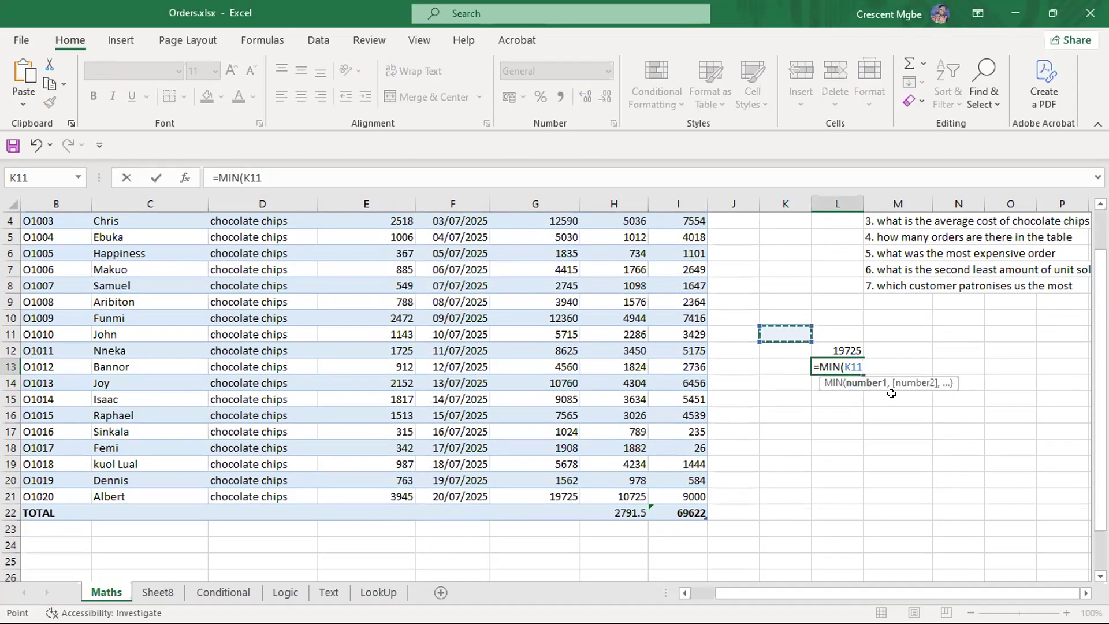
{"action": "type", "text": ")"}
{"action": "key", "text": "Return"}
- Clear the MAX and MIN formulas from K11:M13
{"action": "left_click_drag", "start_coordinate": [788, 334], "coordinate": [866, 361]}
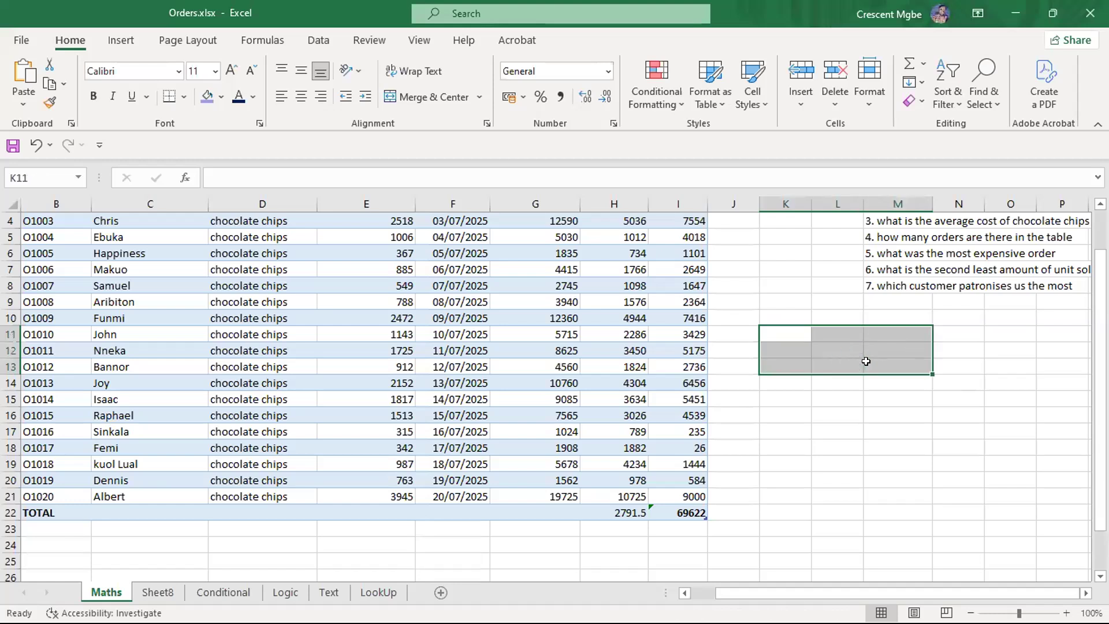
- Look through the Revenue values in G2:G21 for the most expensive order, checking the last orders in rows 20 and 21
{"action": "scroll", "coordinate": [448, 347], "scroll_direction": "up", "scroll_amount": 1}
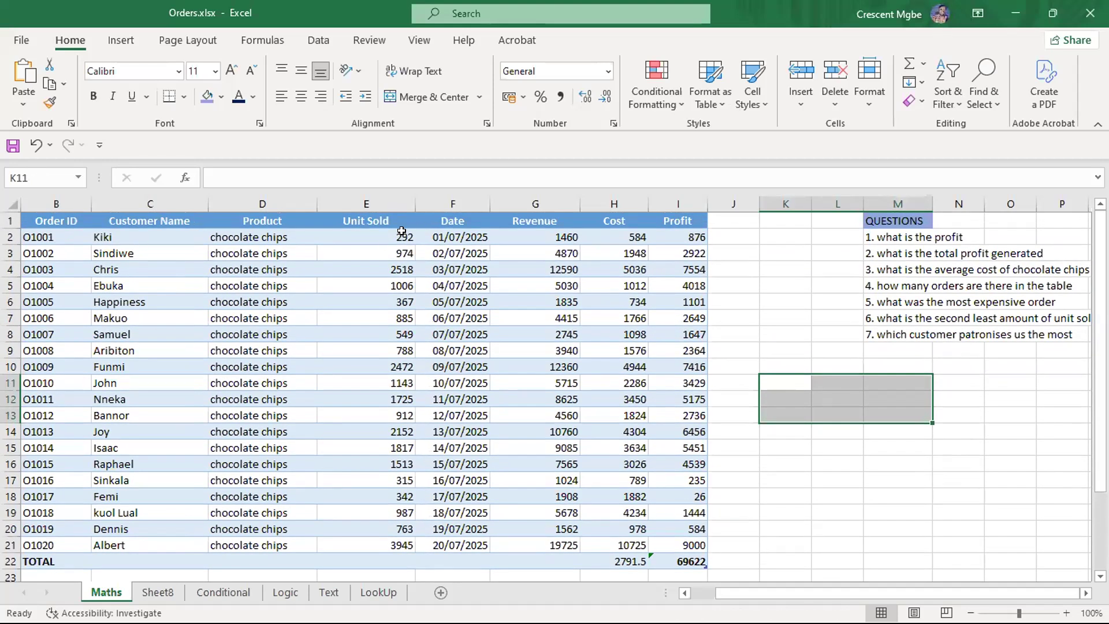
{"action": "scroll", "coordinate": [563, 238], "scroll_direction": "down", "scroll_amount": 1}
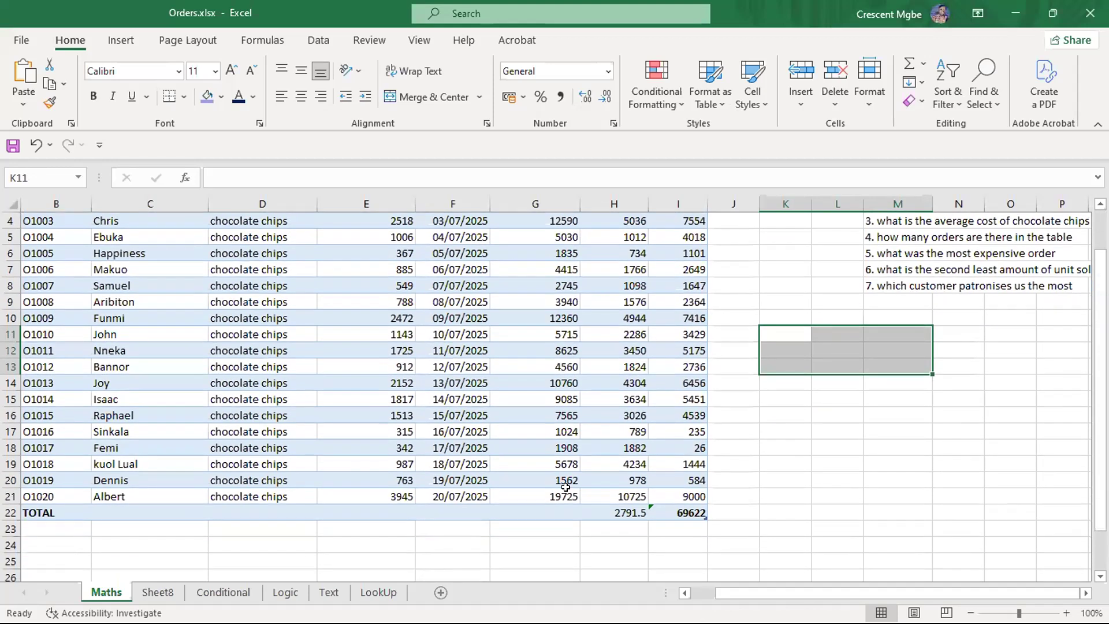
{"action": "scroll", "coordinate": [565, 486], "scroll_direction": "up", "scroll_amount": 1}
{"action": "left_click_drag", "start_coordinate": [540, 238], "coordinate": [553, 542]}
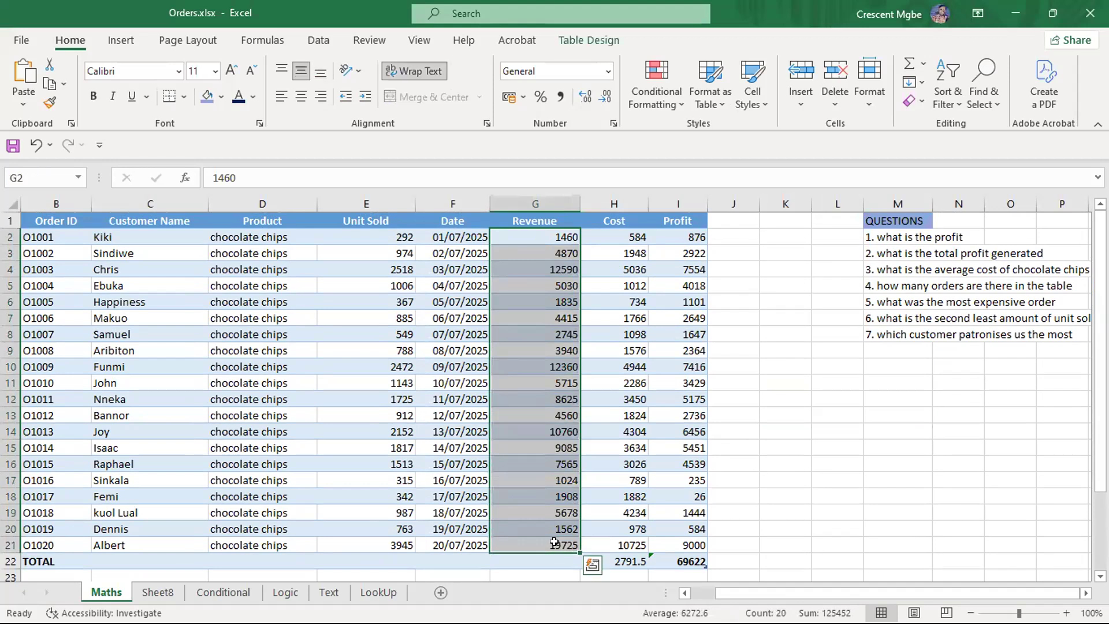
{"action": "left_click", "coordinate": [555, 543]}
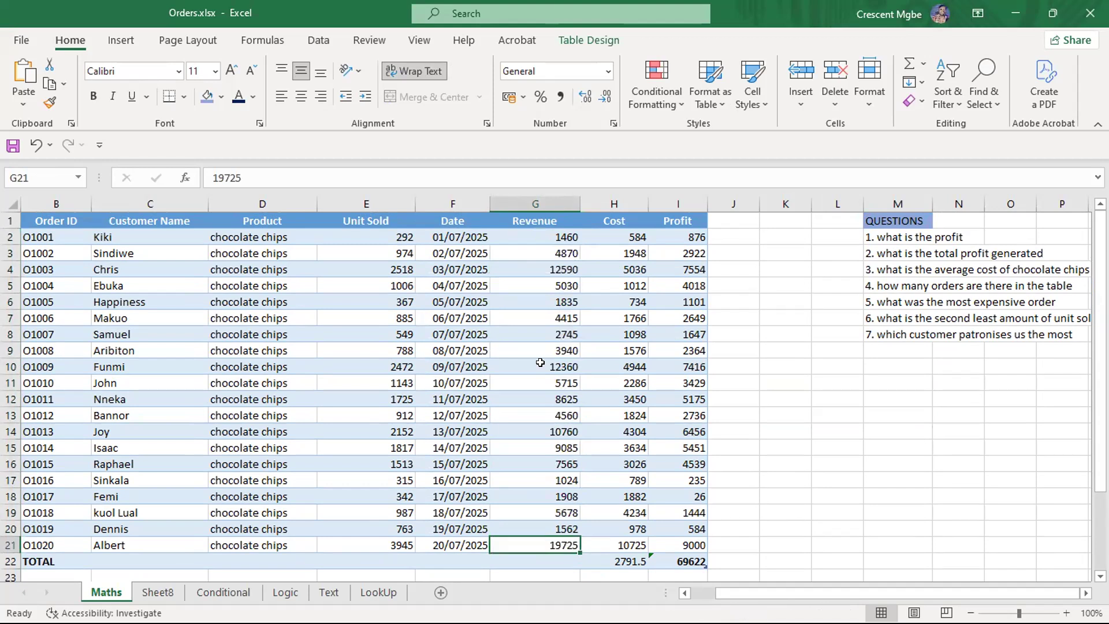
{"action": "scroll", "coordinate": [540, 362], "scroll_direction": "down", "scroll_amount": 18}
{"action": "scroll", "coordinate": [541, 396], "scroll_direction": "down", "scroll_amount": 5}
{"action": "scroll", "coordinate": [540, 392], "scroll_direction": "up", "scroll_amount": 20}
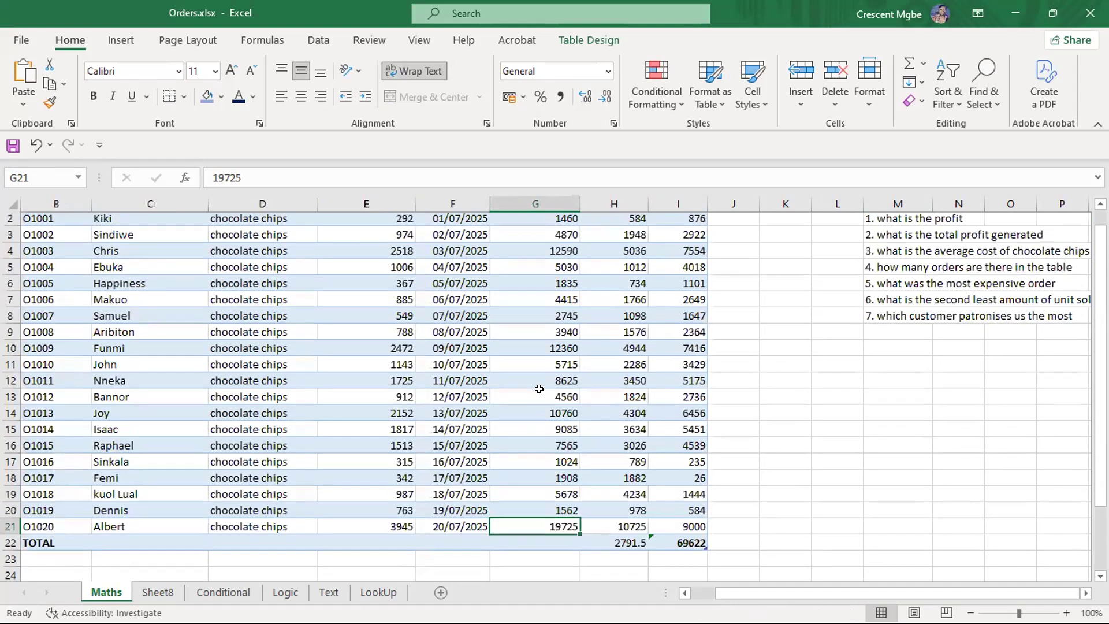
{"action": "scroll", "coordinate": [538, 389], "scroll_direction": "up", "scroll_amount": 1}
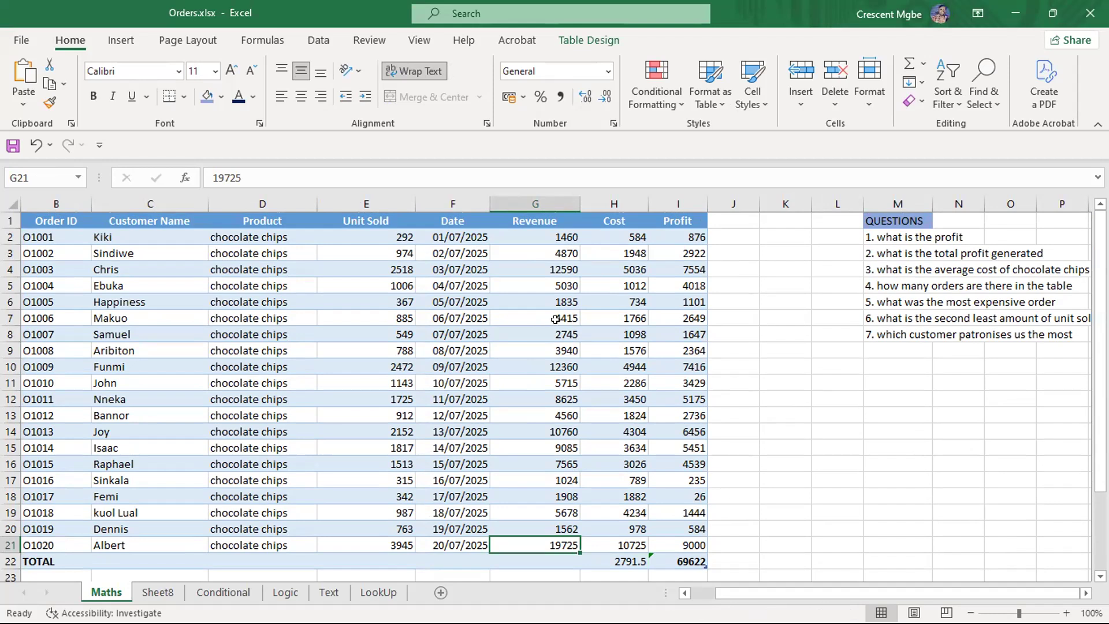
{"action": "scroll", "coordinate": [555, 326], "scroll_direction": "down", "scroll_amount": 1}
{"action": "left_click", "coordinate": [550, 479]}
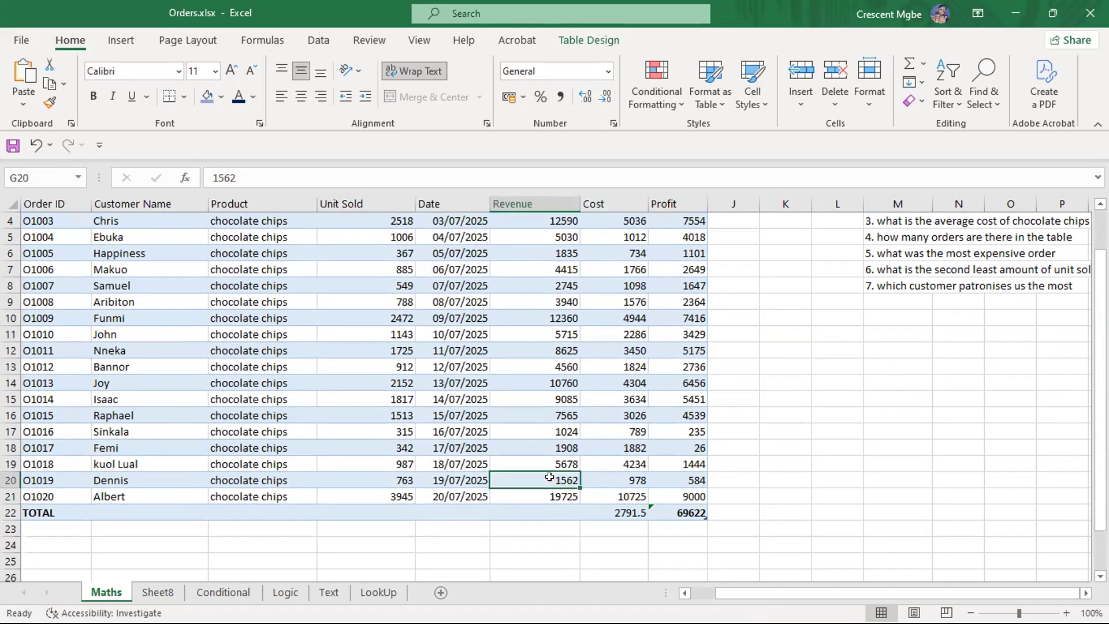
{"action": "left_click", "coordinate": [551, 497]}
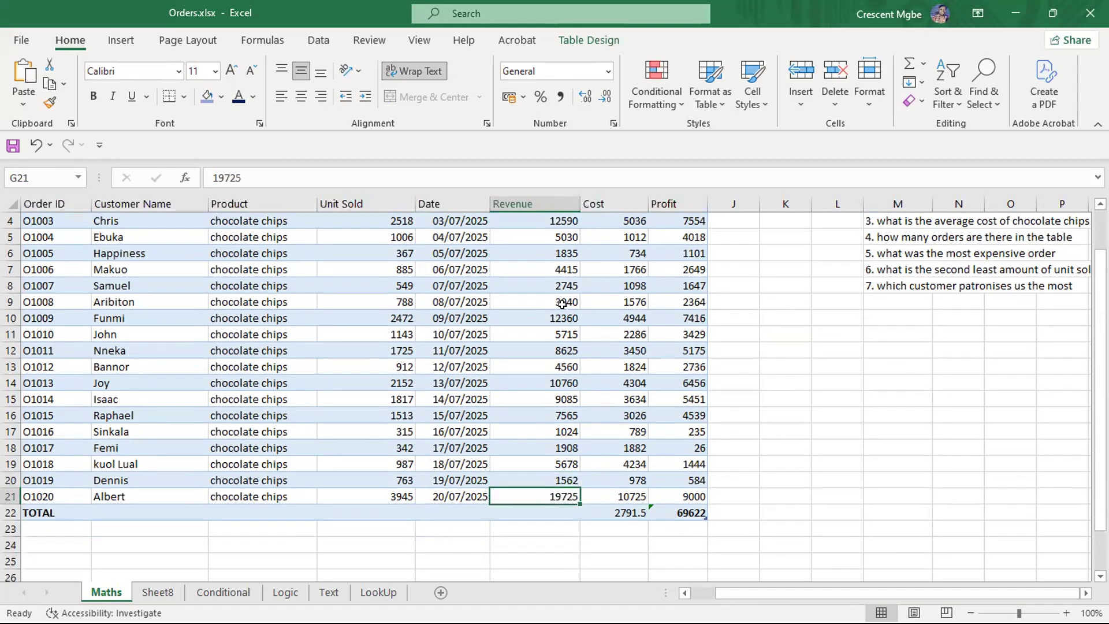
- Examine the Revenue, Product and Cost columns to decide which one answers the question about the most expensive order
{"action": "left_click", "coordinate": [530, 193]}
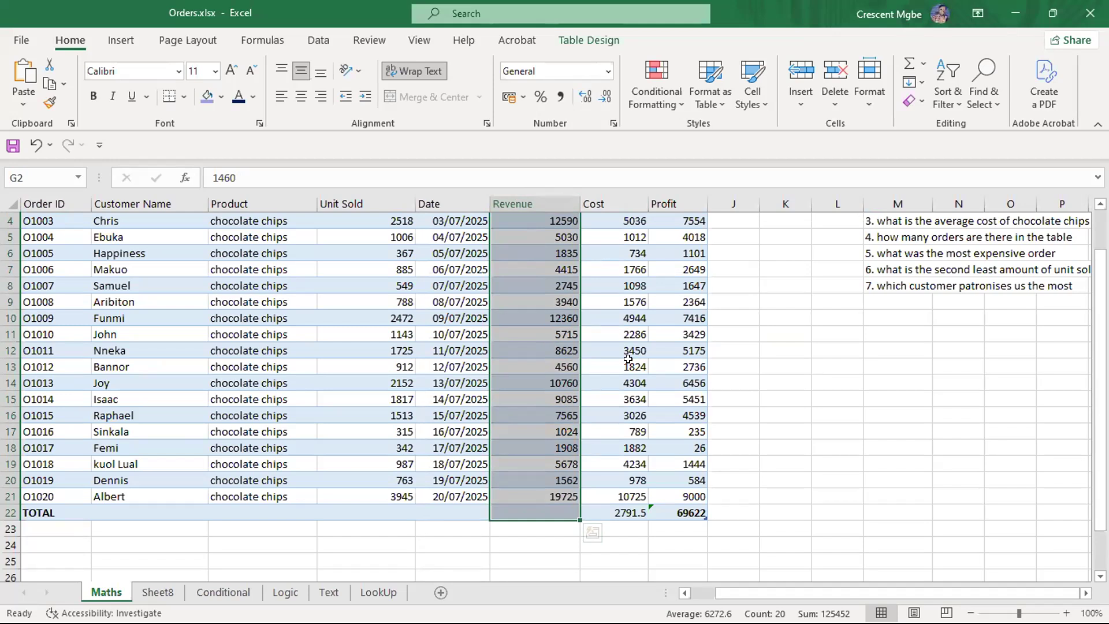
{"action": "left_click", "coordinate": [829, 383]}
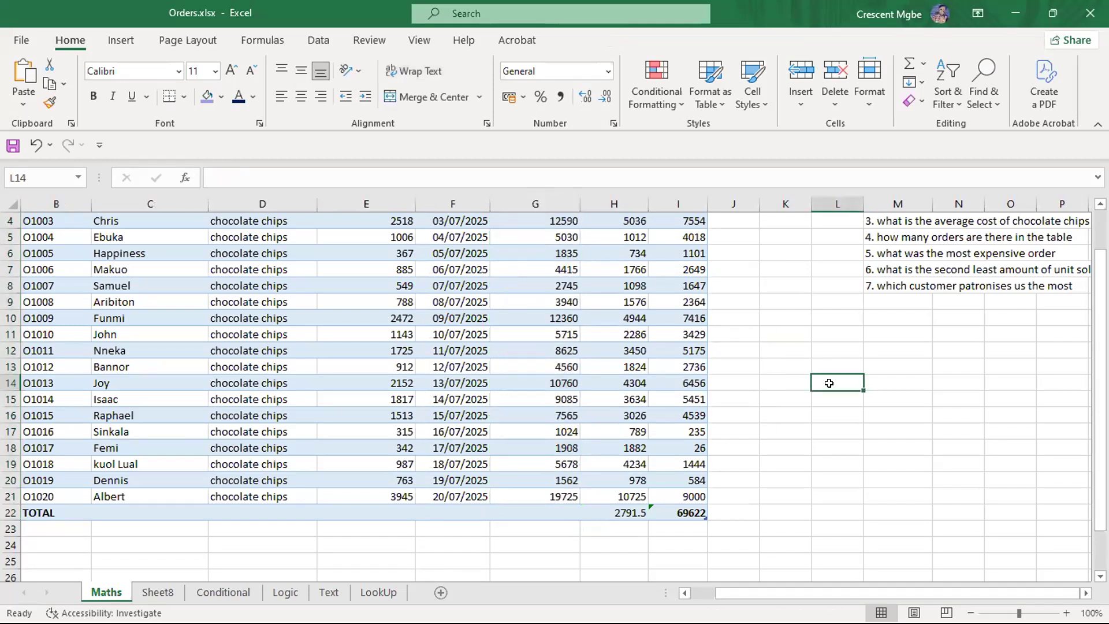
{"action": "scroll", "coordinate": [534, 292], "scroll_direction": "up", "scroll_amount": 1}
{"action": "left_click", "coordinate": [540, 197]}
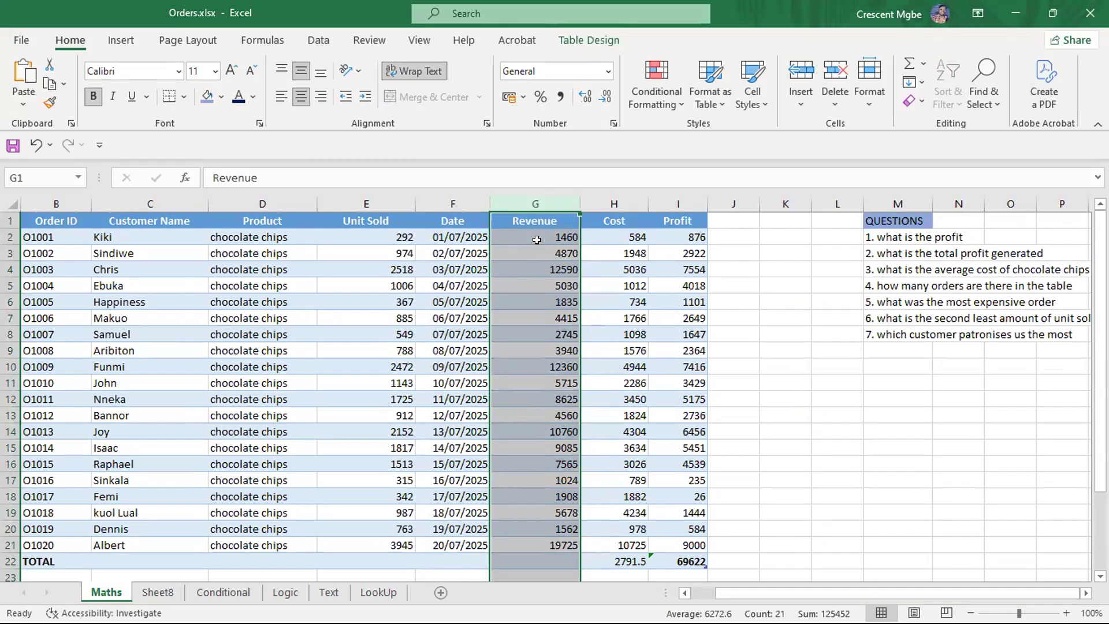
{"action": "scroll", "coordinate": [537, 239], "scroll_direction": "down", "scroll_amount": 1}
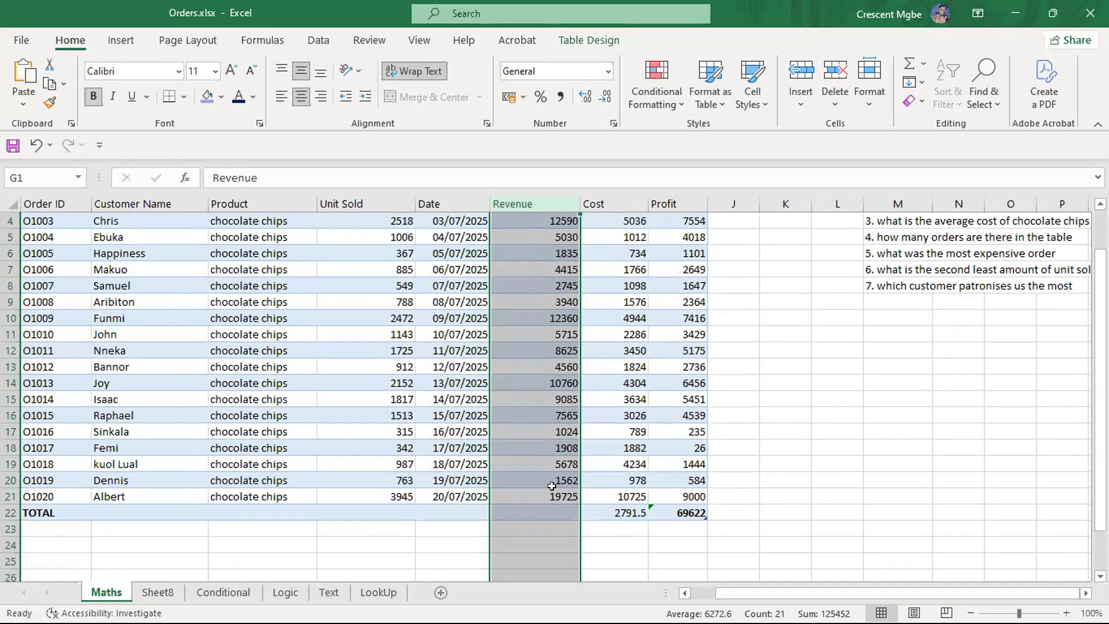
{"action": "scroll", "coordinate": [549, 468], "scroll_direction": "up", "scroll_amount": 1}
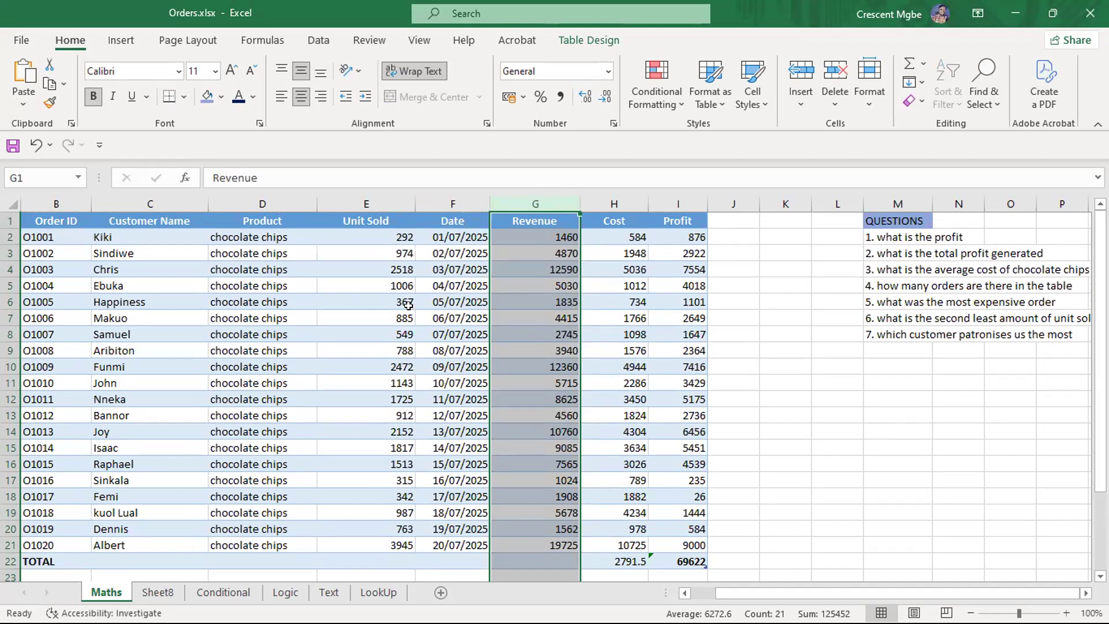
{"action": "left_click", "coordinate": [260, 200]}
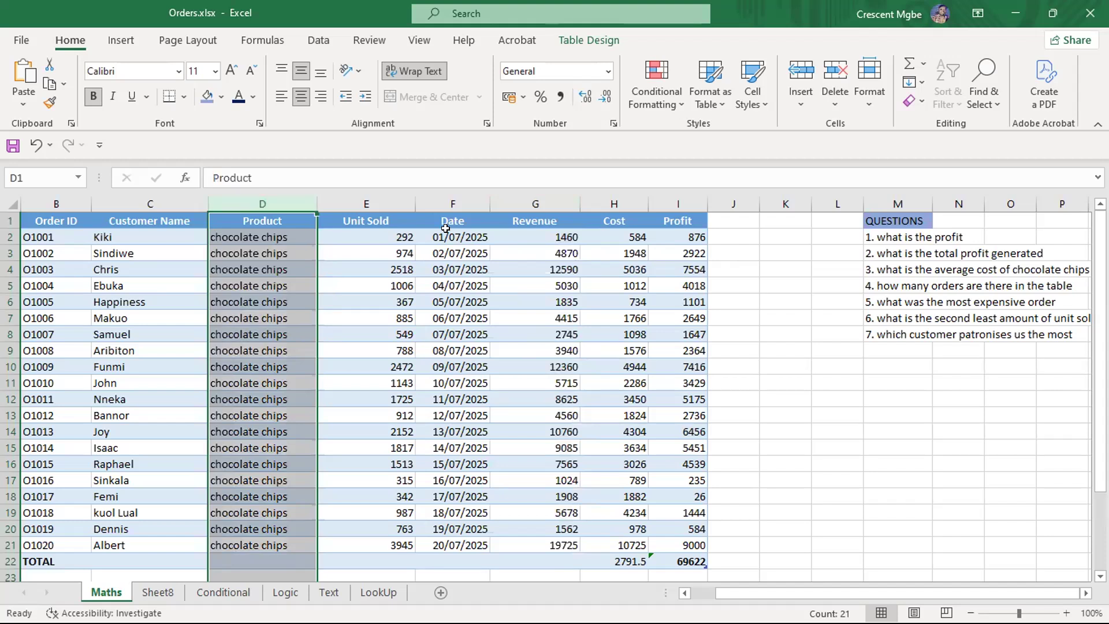
{"action": "left_click", "coordinate": [1030, 298]}
{"action": "left_click", "coordinate": [665, 197]}
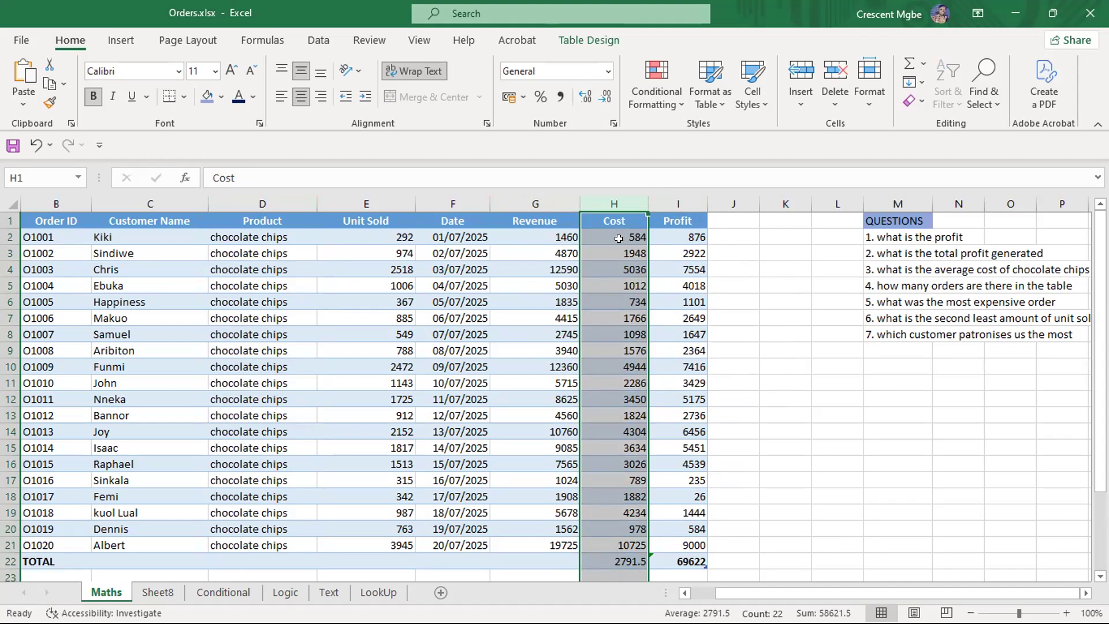
{"action": "left_click", "coordinate": [533, 196]}
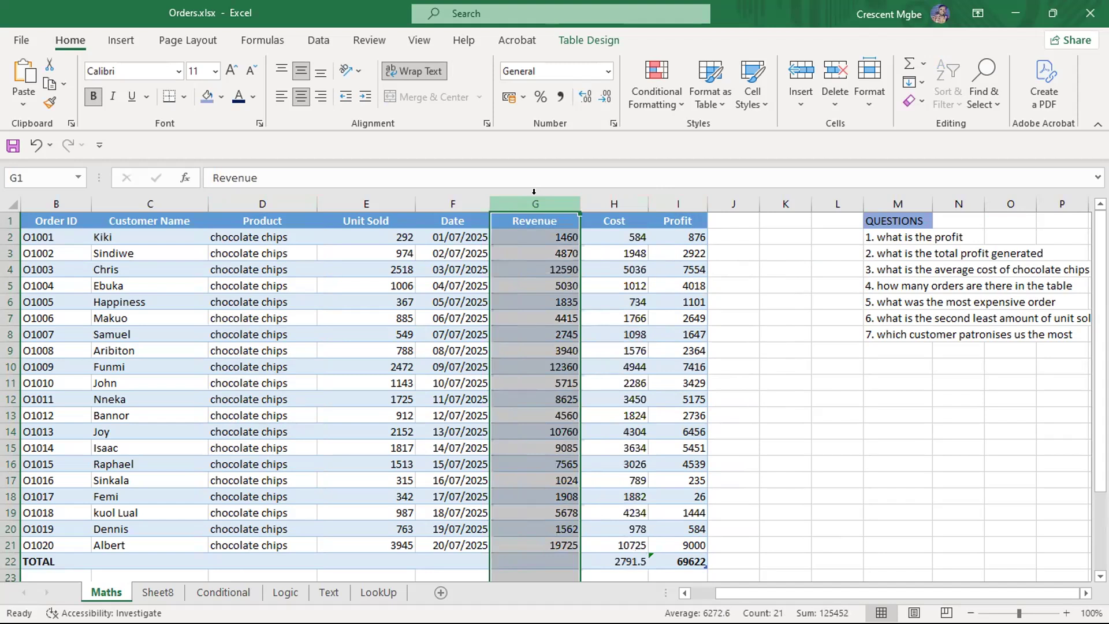
- Calculate the highest revenue in L13 with the formula =MAX(G2:G21)
{"action": "left_click", "coordinate": [830, 409]}
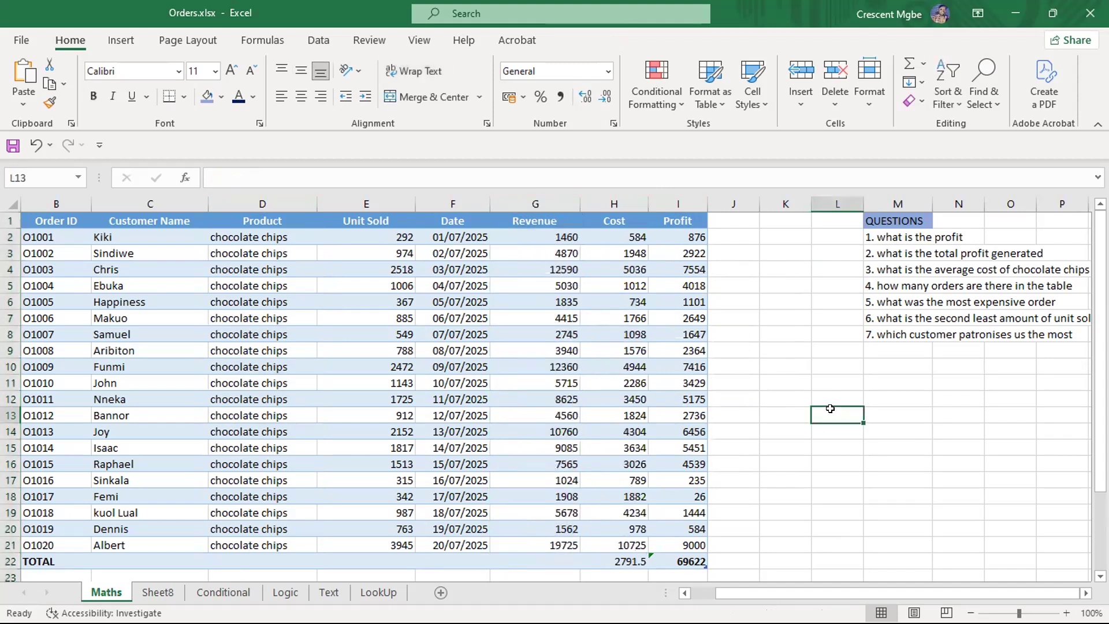
{"action": "type", "text": "=MAX"}
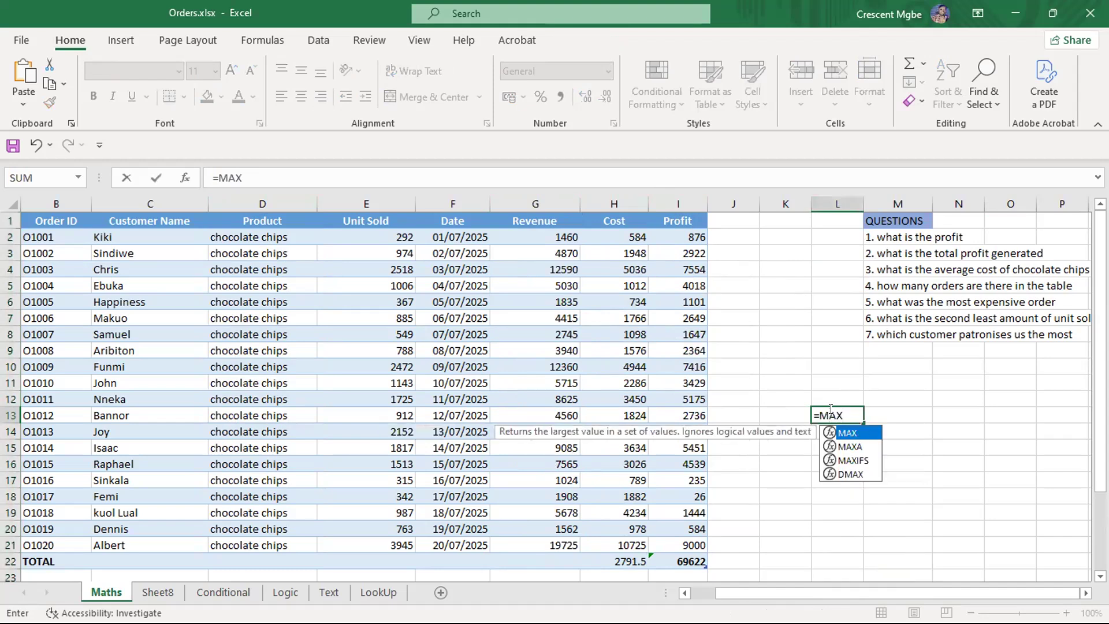
{"action": "type", "text": "("}
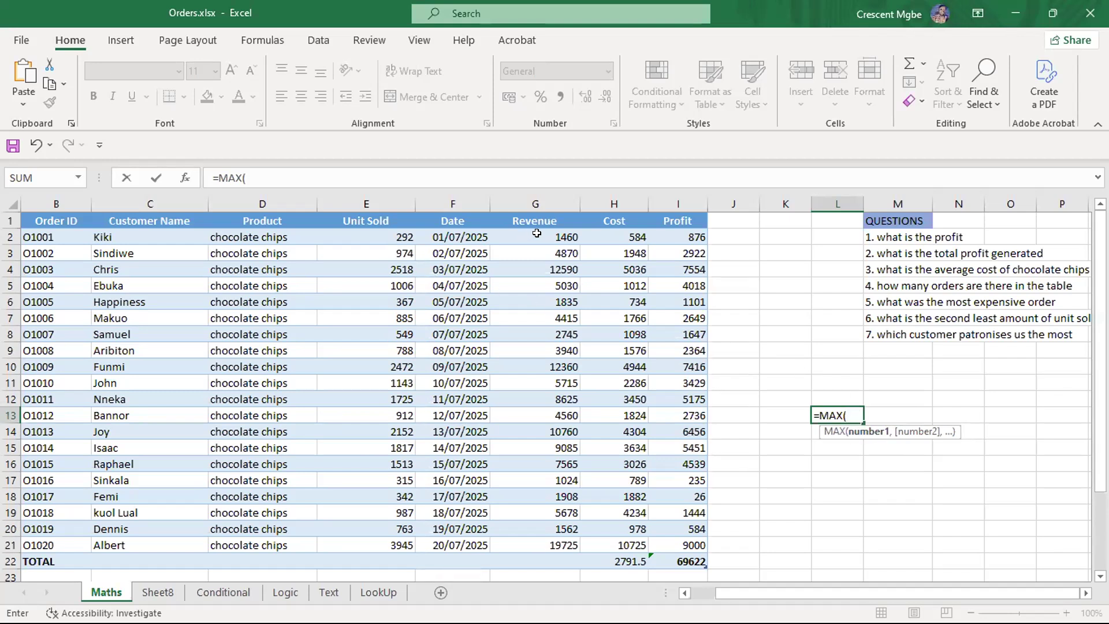
{"action": "left_click_drag", "start_coordinate": [536, 234], "coordinate": [555, 543]}
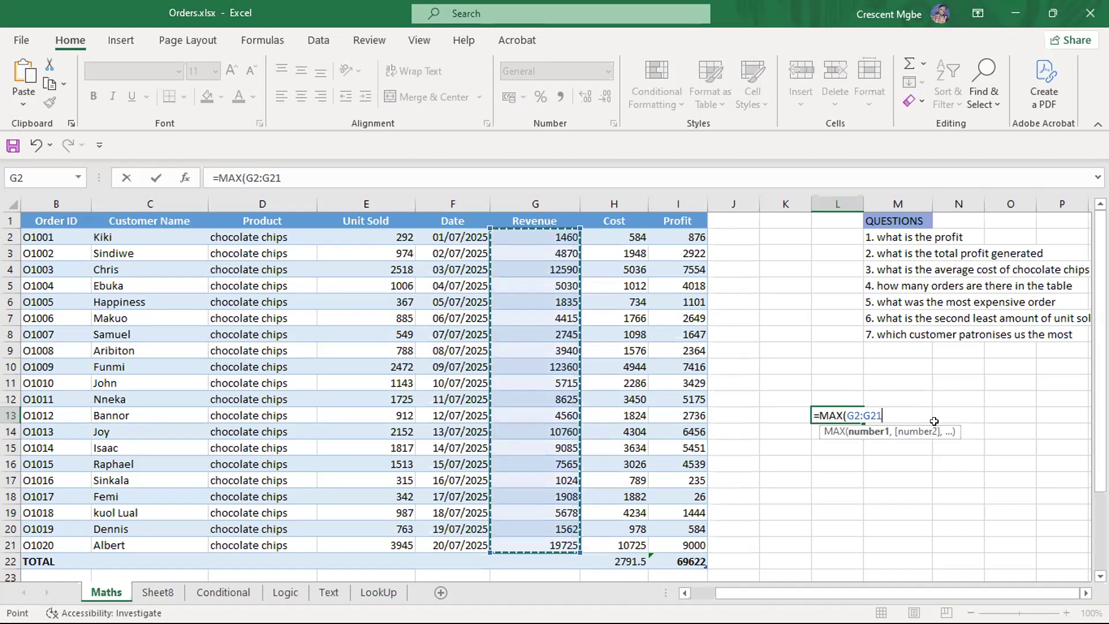
{"action": "type", "text": ")"}
{"action": "key", "text": "Return"}
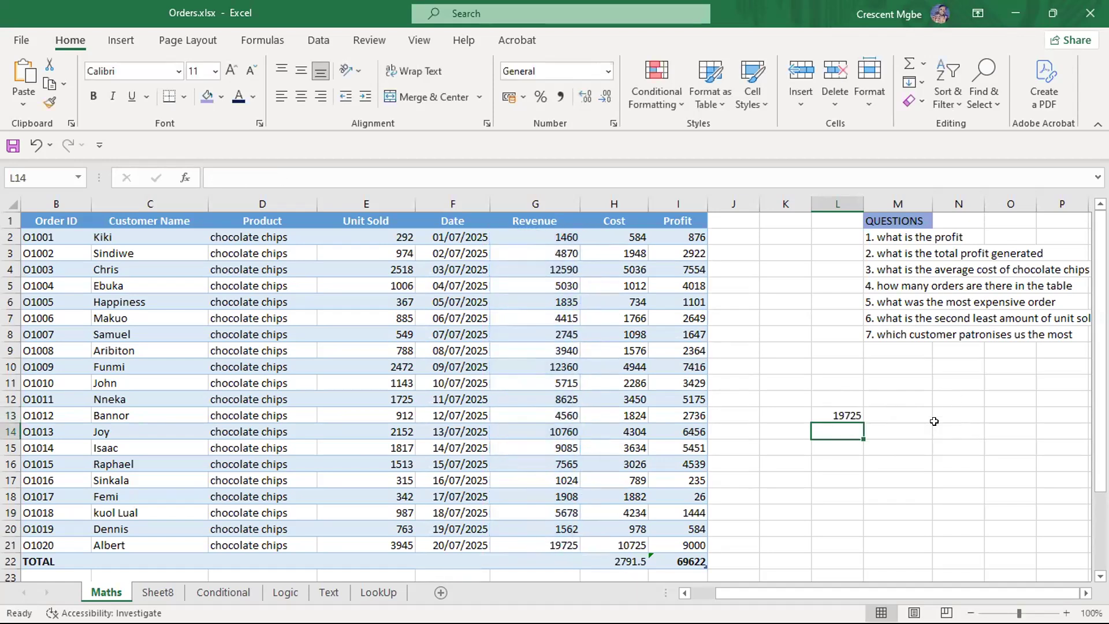
- Match the MAX result in L13 to the order in row 21 and check its order and customer IDs
{"action": "scroll", "coordinate": [918, 463], "scroll_direction": "down", "scroll_amount": 1}
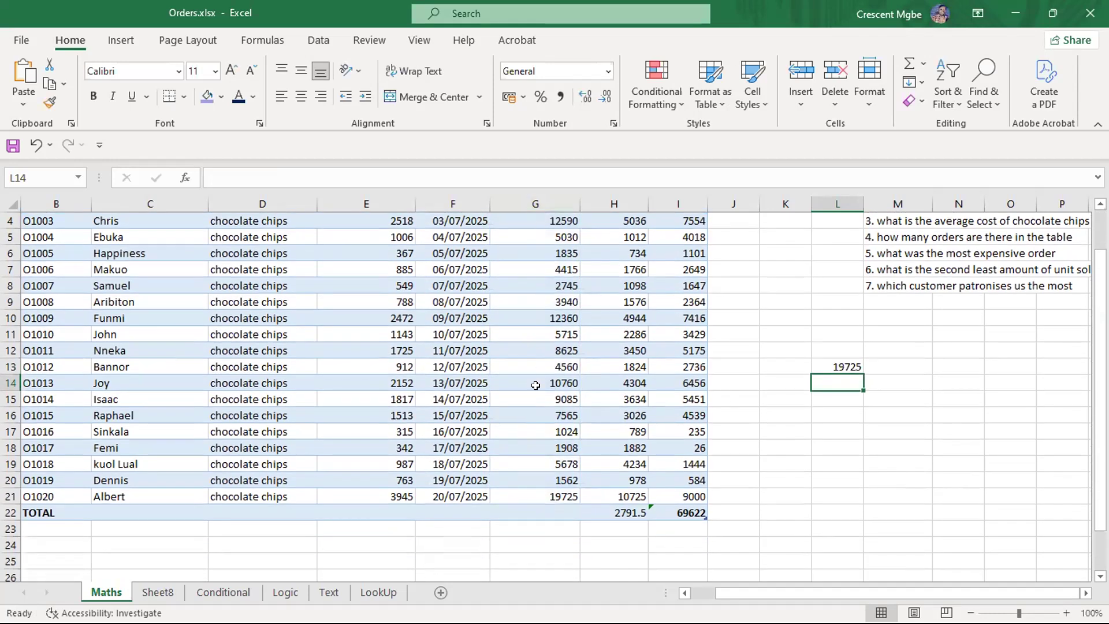
{"action": "left_click", "coordinate": [555, 494]}
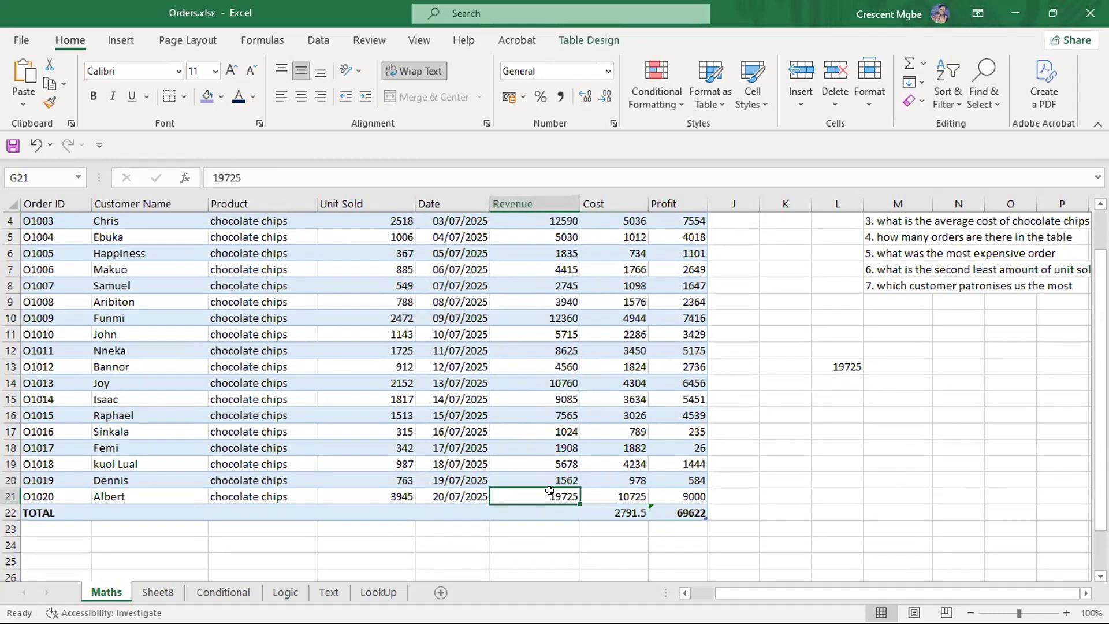
{"action": "scroll", "coordinate": [531, 376], "scroll_direction": "up", "scroll_amount": 1}
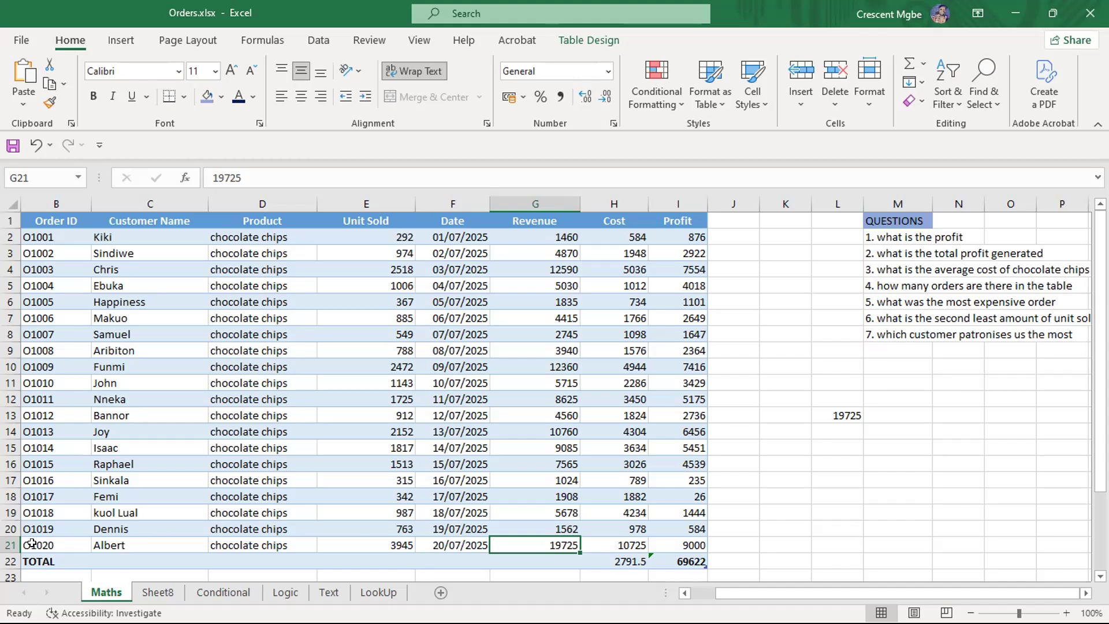
{"action": "left_click_drag", "start_coordinate": [852, 593], "coordinate": [766, 593]}
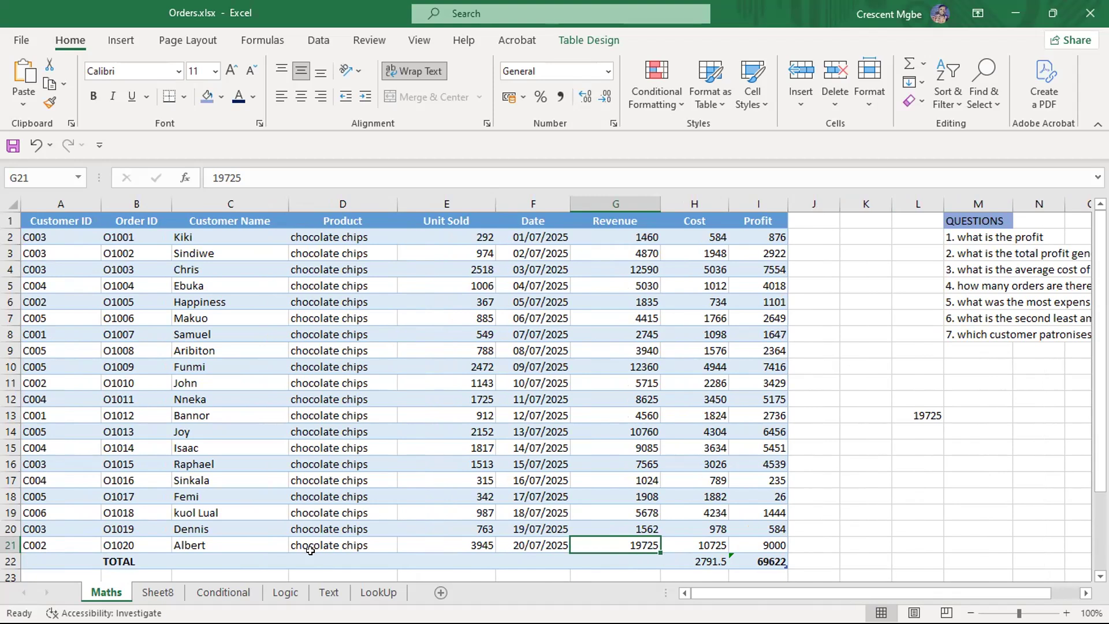
- Calculate the lowest revenue in L14 with the MIN function over the order rows of the Revenue column
{"action": "left_click", "coordinate": [927, 427]}
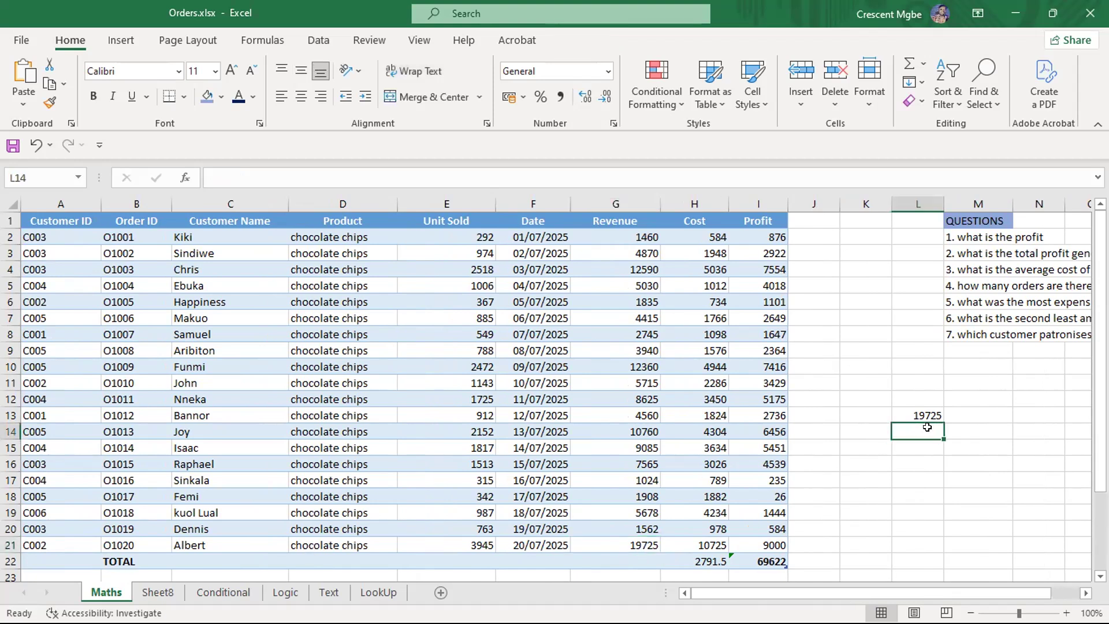
{"action": "type", "text": "=MAX"}
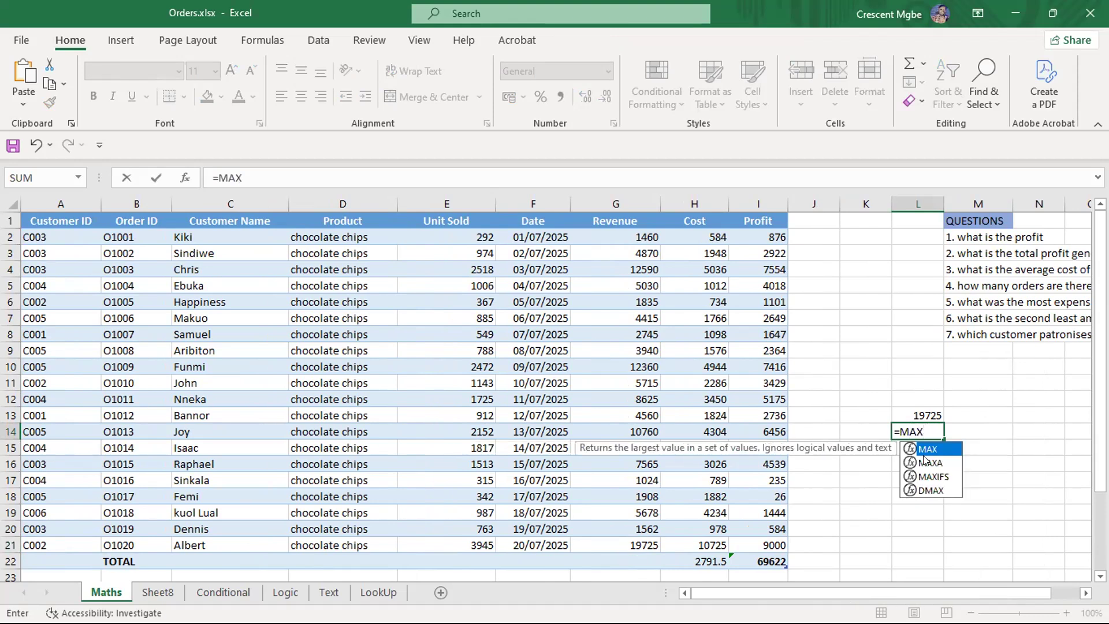
{"action": "key", "text": "BackSpace"}
{"action": "key", "text": "BackSpace"}
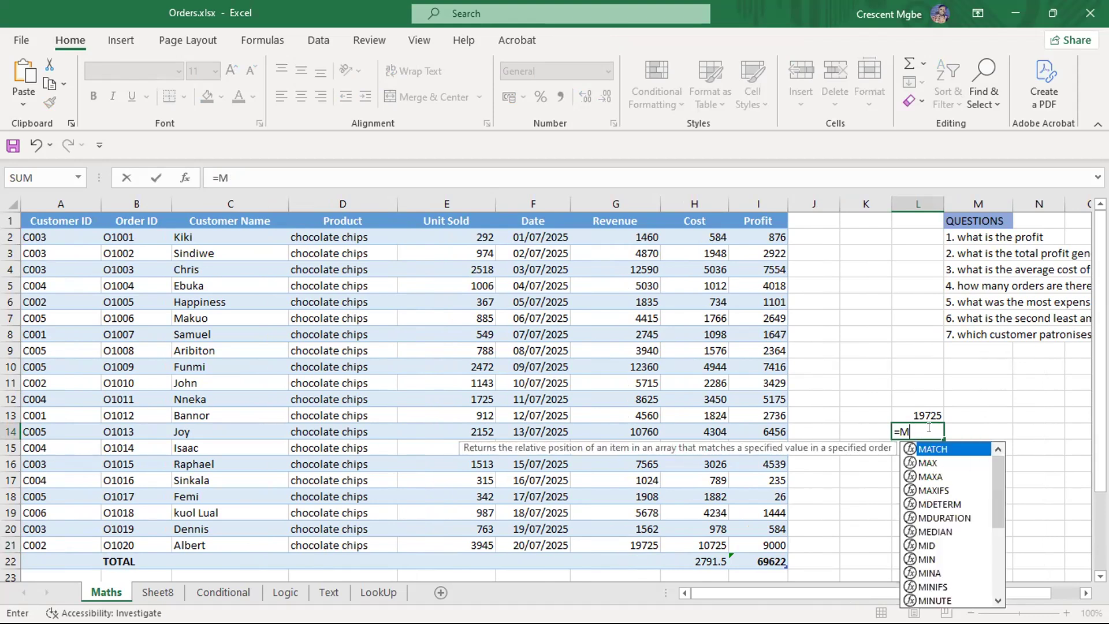
{"action": "type", "text": "IN"}
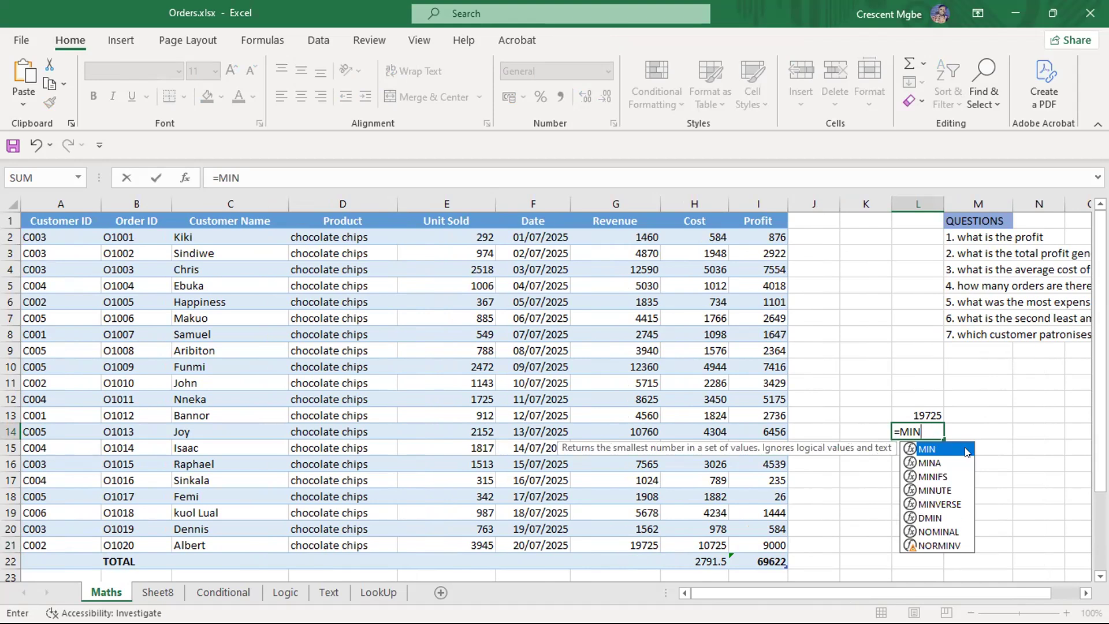
{"action": "left_click_drag", "start_coordinate": [926, 597], "coordinate": [1025, 597]}
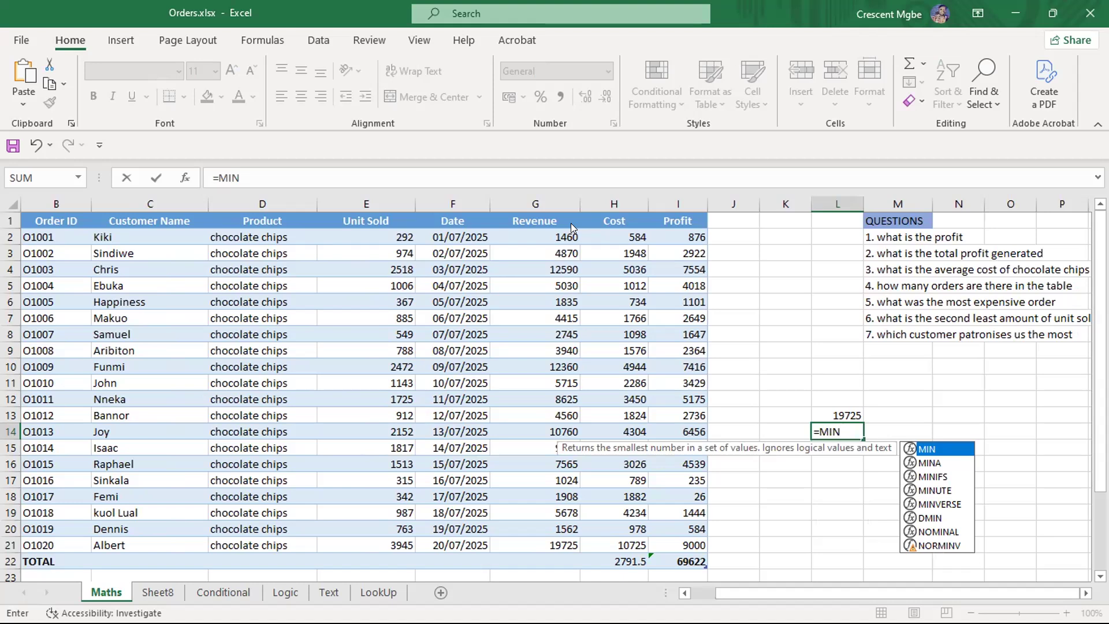
{"action": "key", "text": "Escape"}
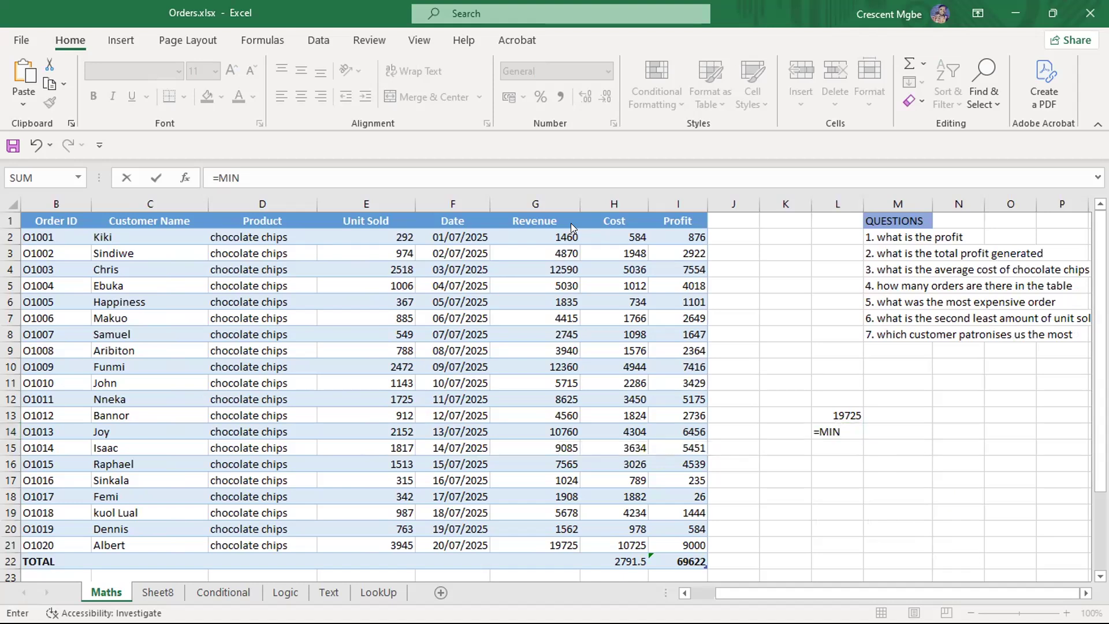
{"action": "left_click", "coordinate": [841, 426]}
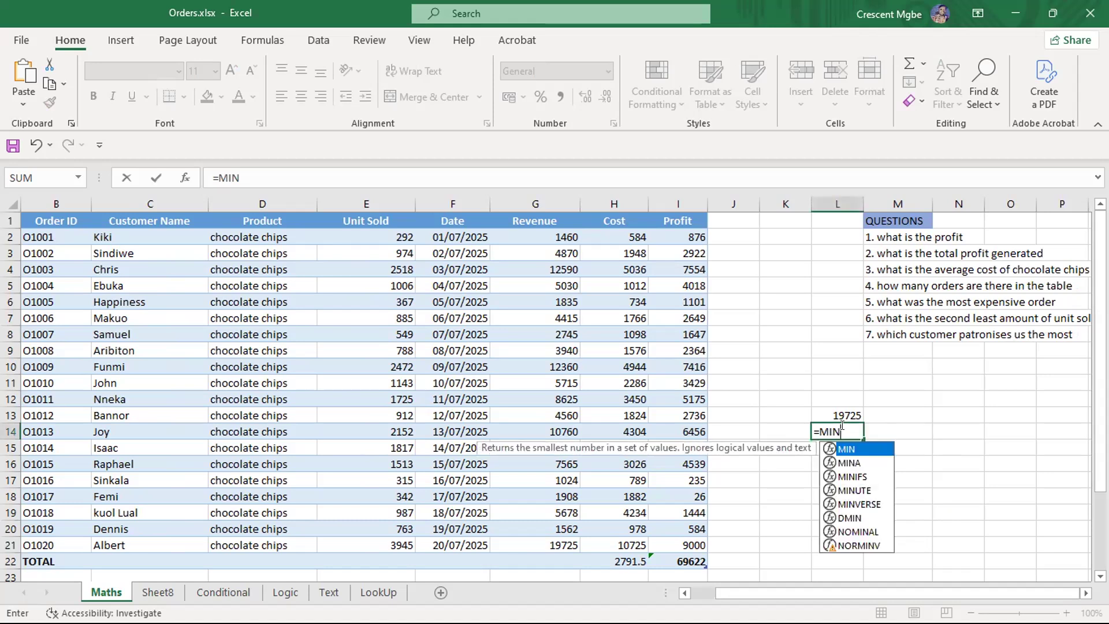
{"action": "type", "text": "("}
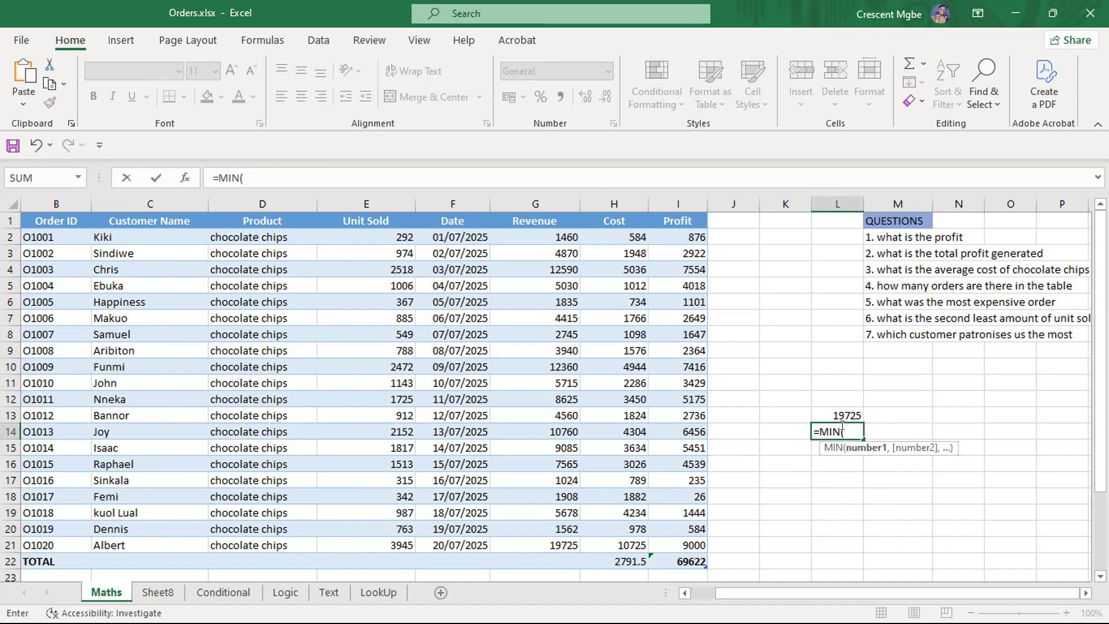
{"action": "left_click", "coordinate": [541, 238]}
{"action": "left_click_drag", "start_coordinate": [555, 281], "coordinate": [540, 545]}
{"action": "key", "text": "Return"}
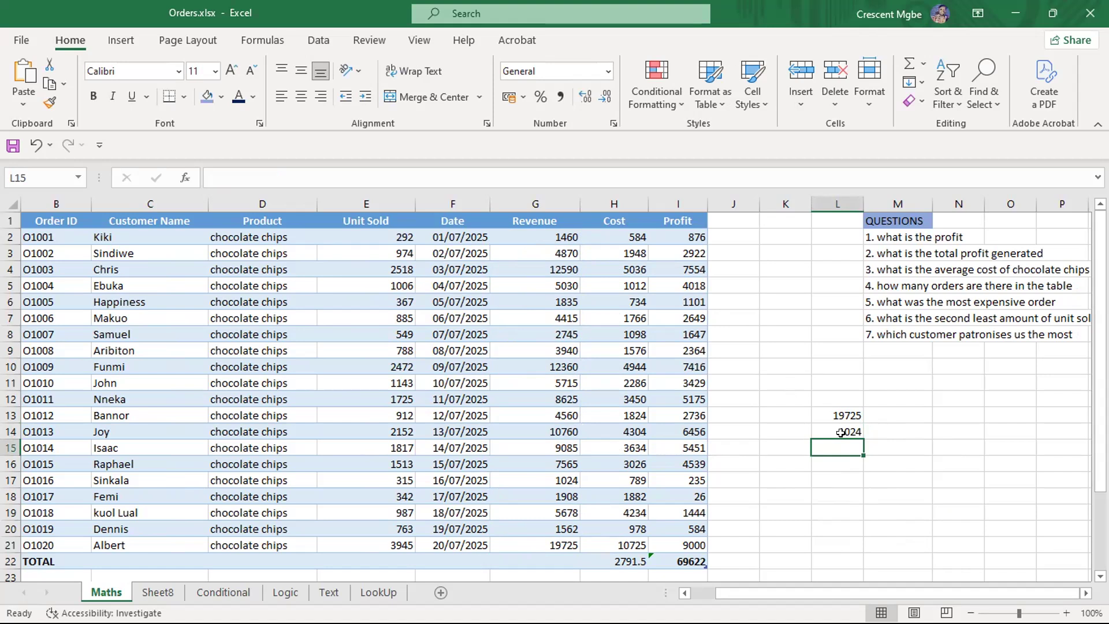
{"action": "left_click", "coordinate": [837, 414]}
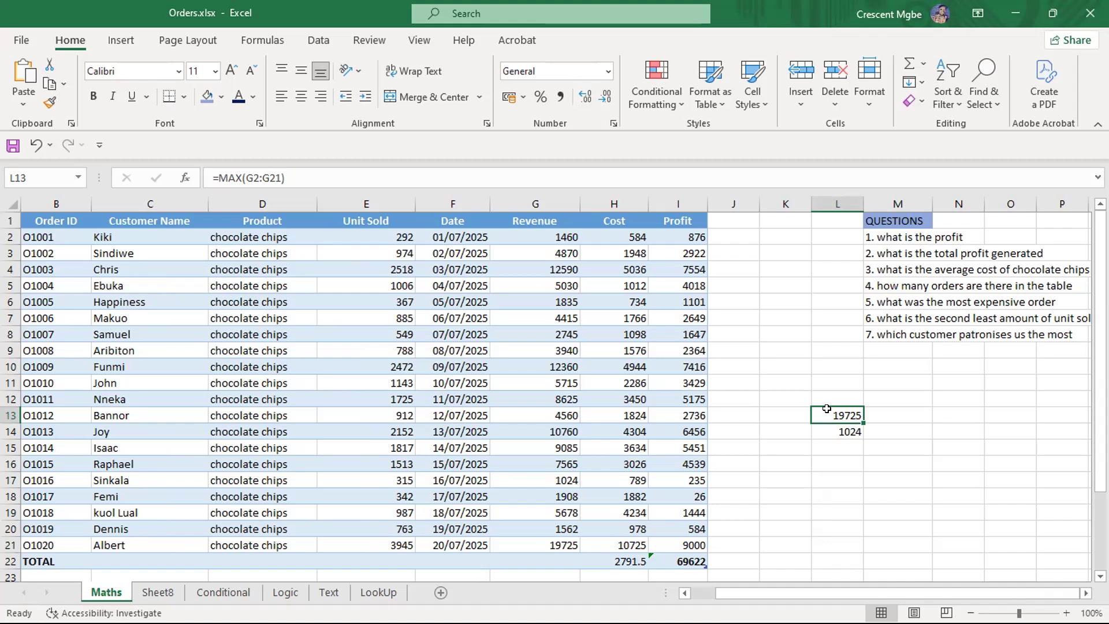
- Clear the MAX and MIN revenue results from cells L13 and L14
{"action": "left_click_drag", "start_coordinate": [811, 390], "coordinate": [847, 439]}
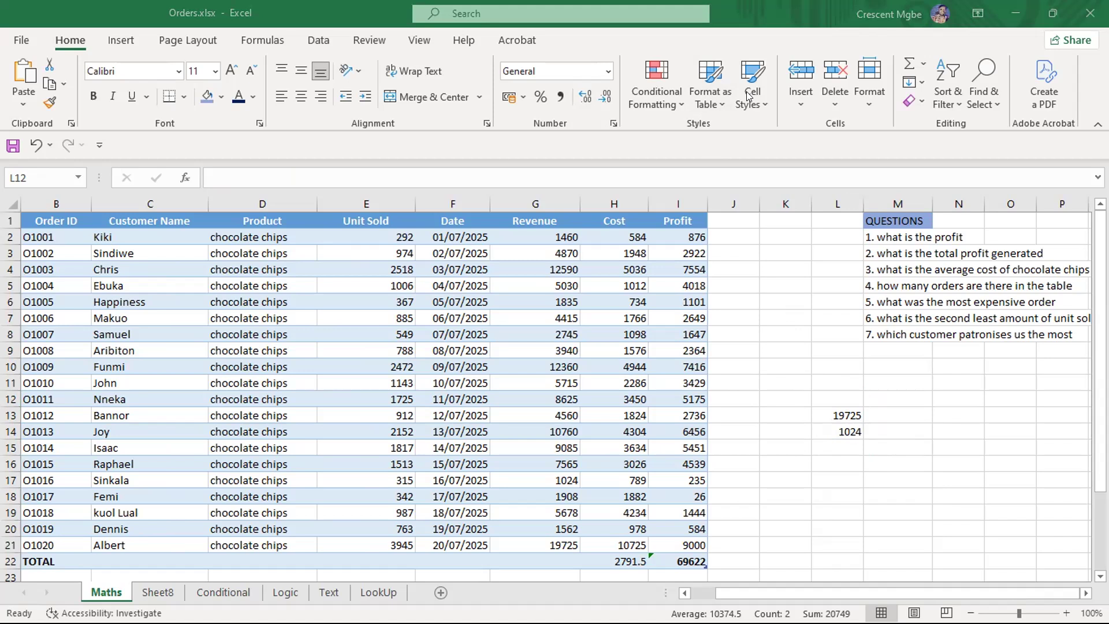
{"action": "left_click", "coordinate": [819, 398]}
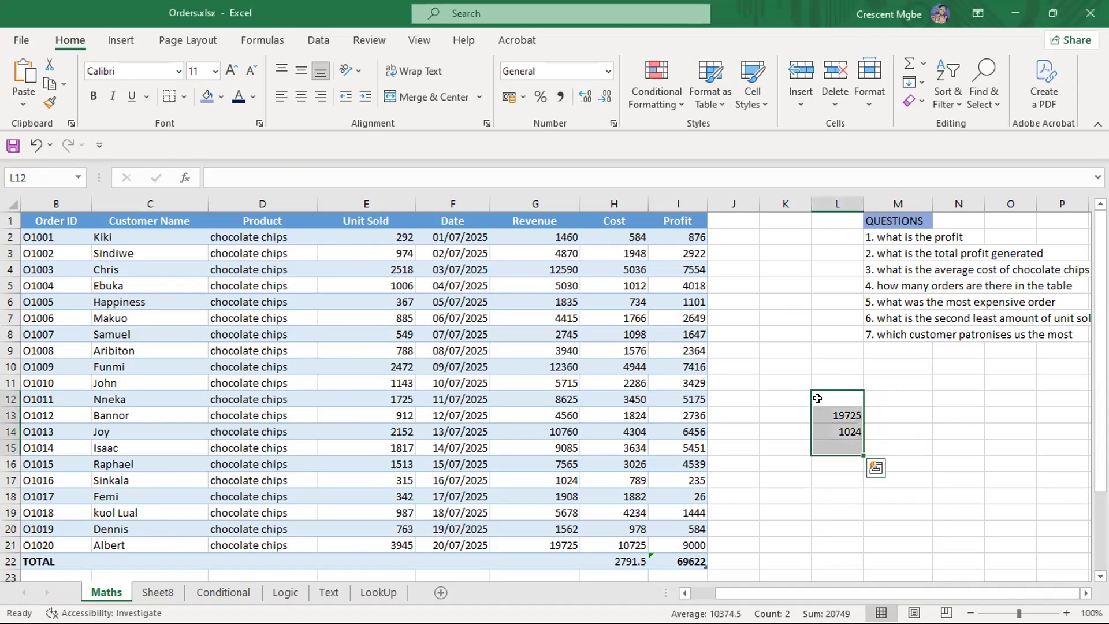
{"action": "key", "text": "Delete"}
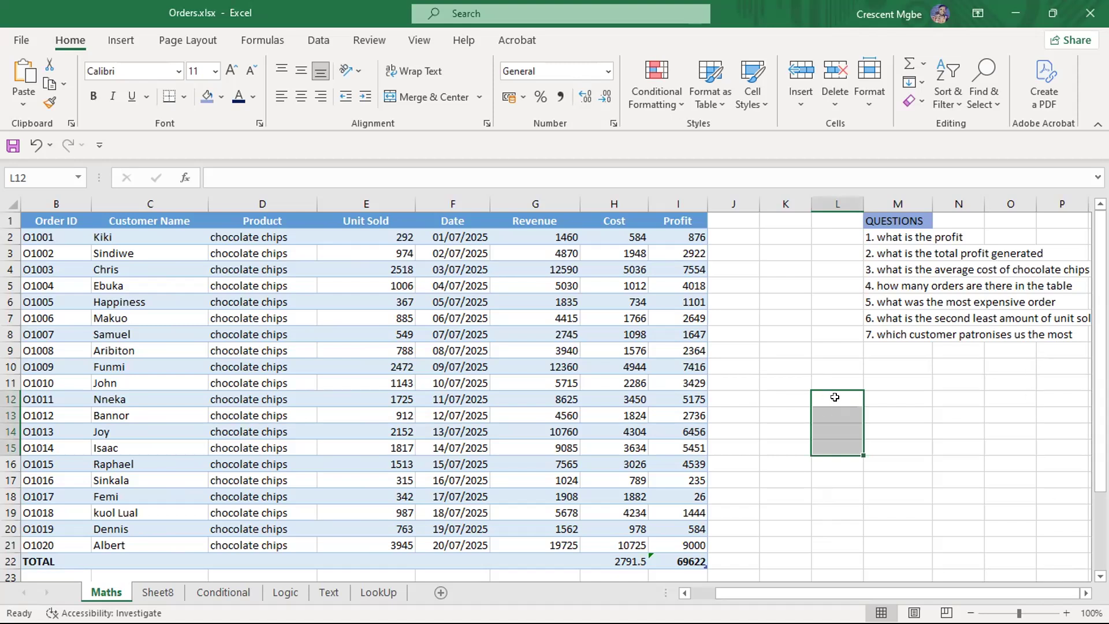
{"action": "left_click", "coordinate": [877, 394]}
{"action": "left_click", "coordinate": [837, 374]}
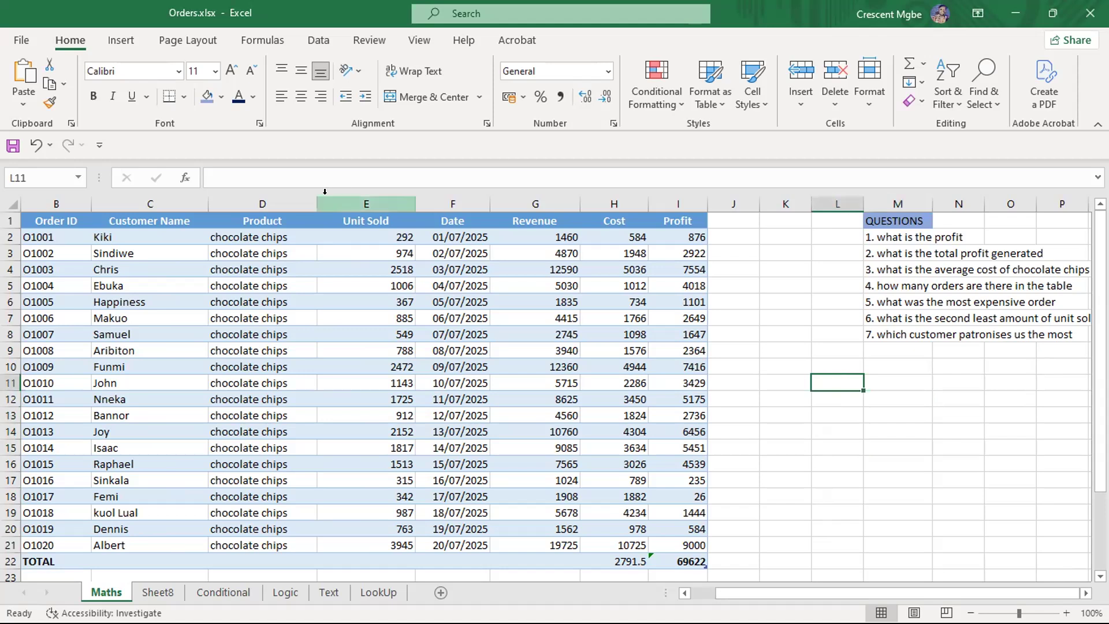
- Calculate the highest Unit Sold value in K11 with =MAX(E:E) and match it to its order row
{"action": "left_click", "coordinate": [376, 199]}
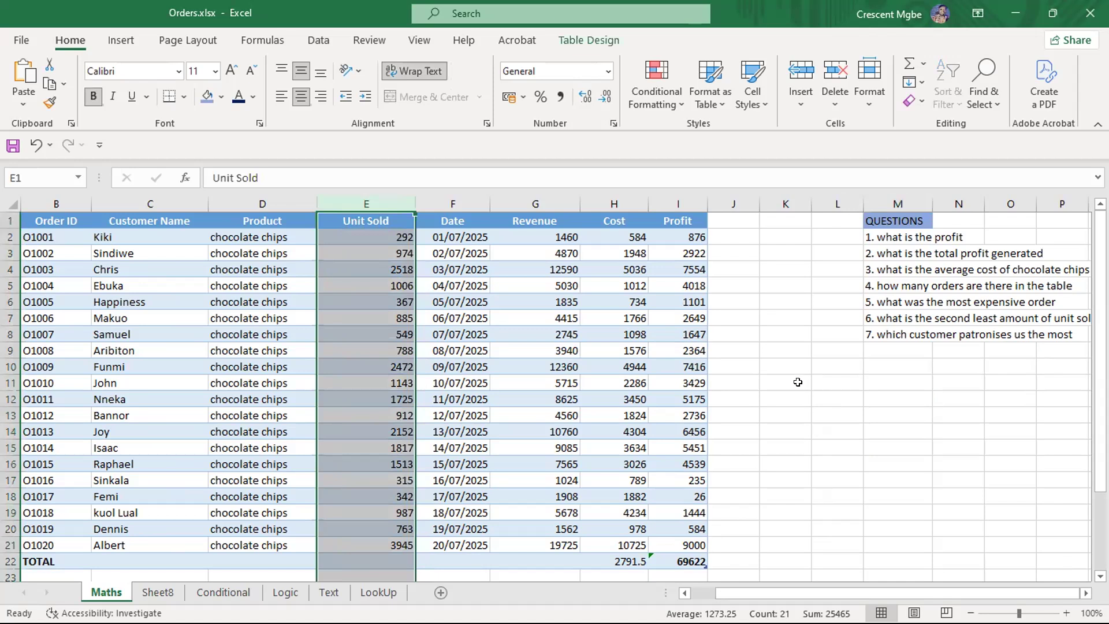
{"action": "left_click", "coordinate": [795, 377]}
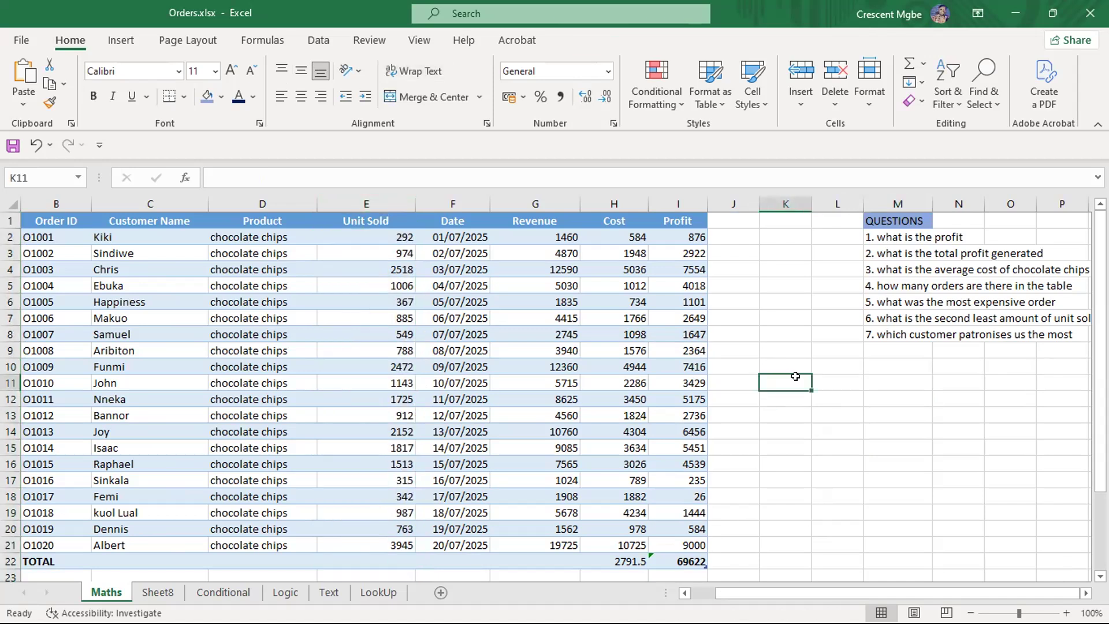
{"action": "type", "text": "=MAX"}
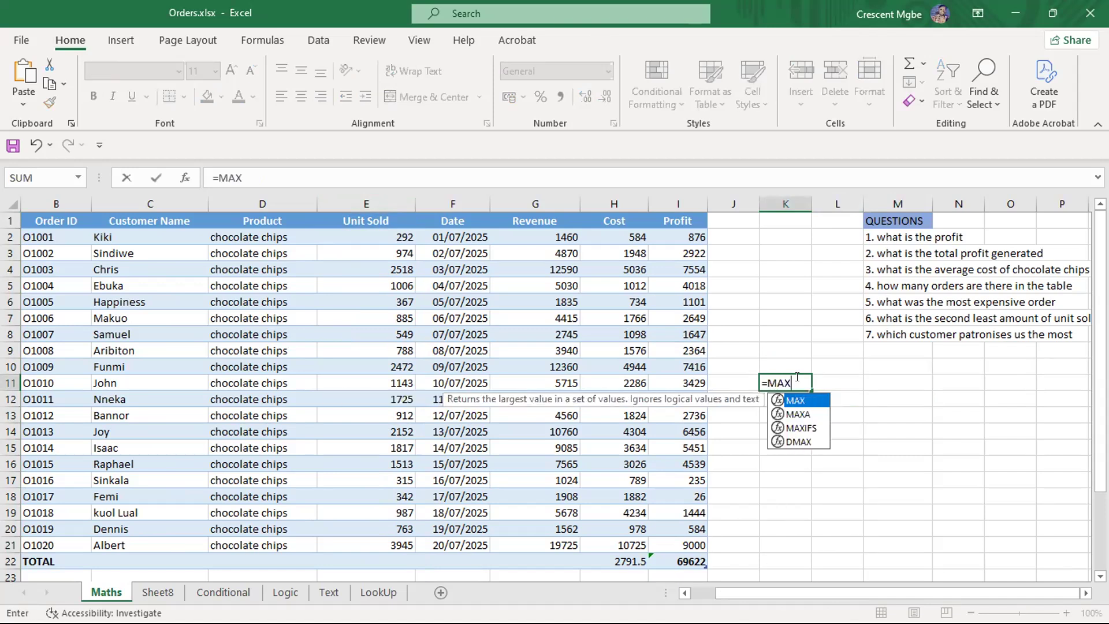
{"action": "type", "text": "("}
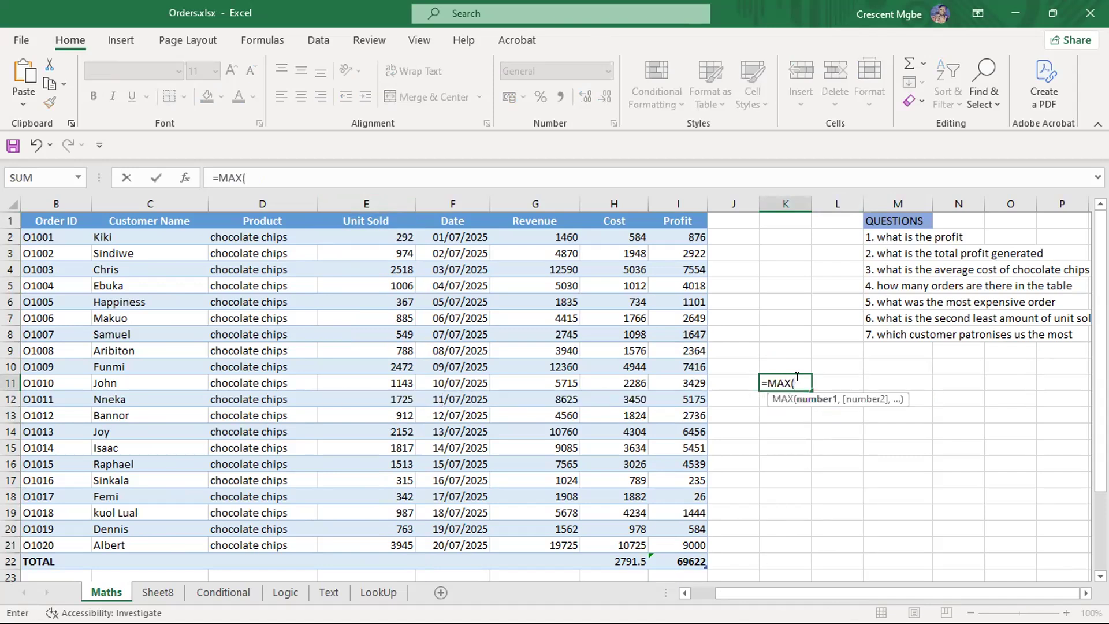
{"action": "left_click", "coordinate": [387, 204]}
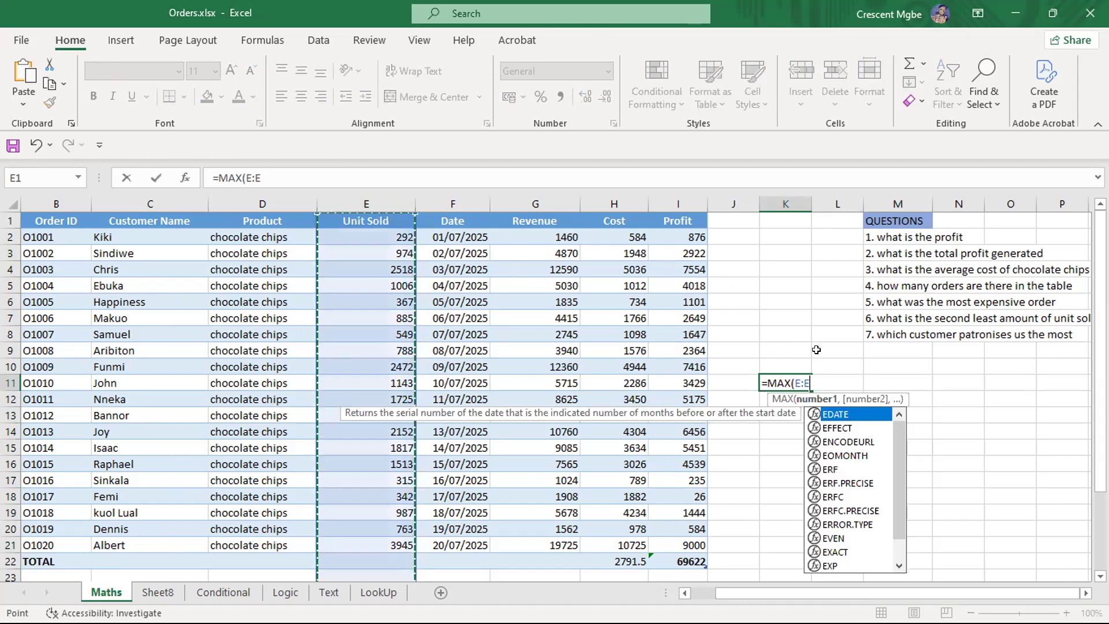
{"action": "type", "text": ")"}
{"action": "key", "text": "Return"}
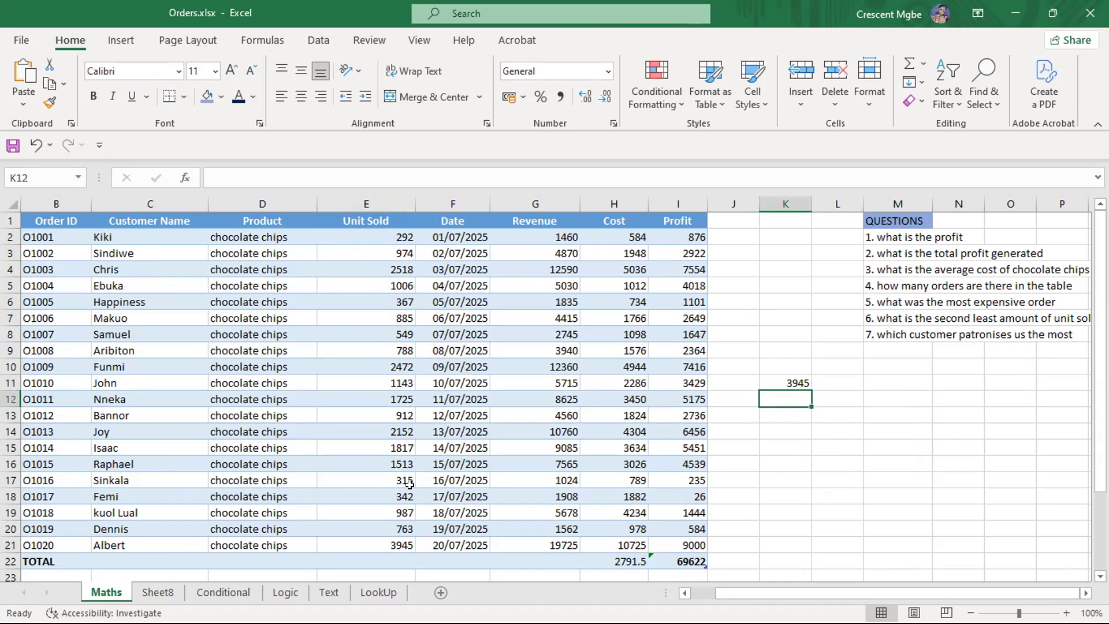
{"action": "left_click", "coordinate": [401, 544]}
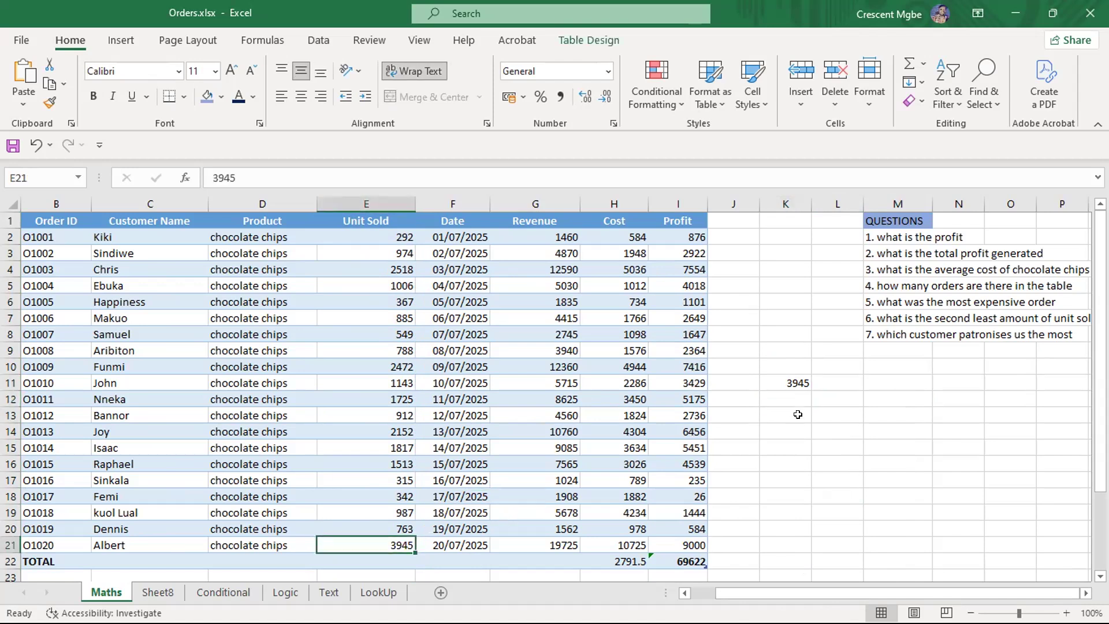
- Label cell J11 "Highst" and undo the automatic expansion of the table into column J
{"action": "left_click", "coordinate": [735, 381]}
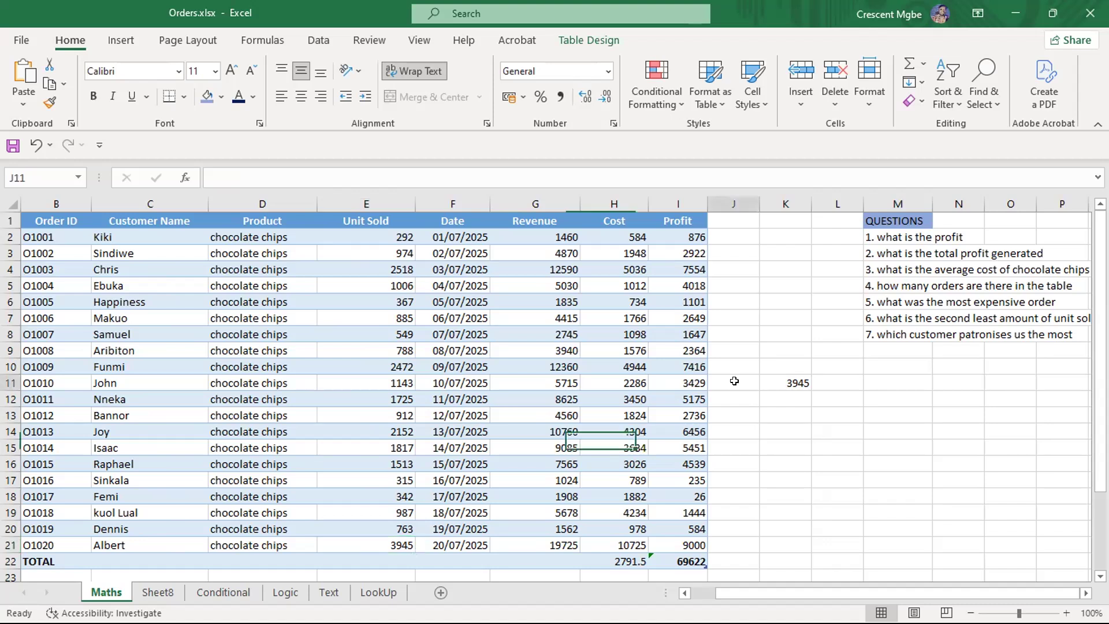
{"action": "type", "text": "Highst"}
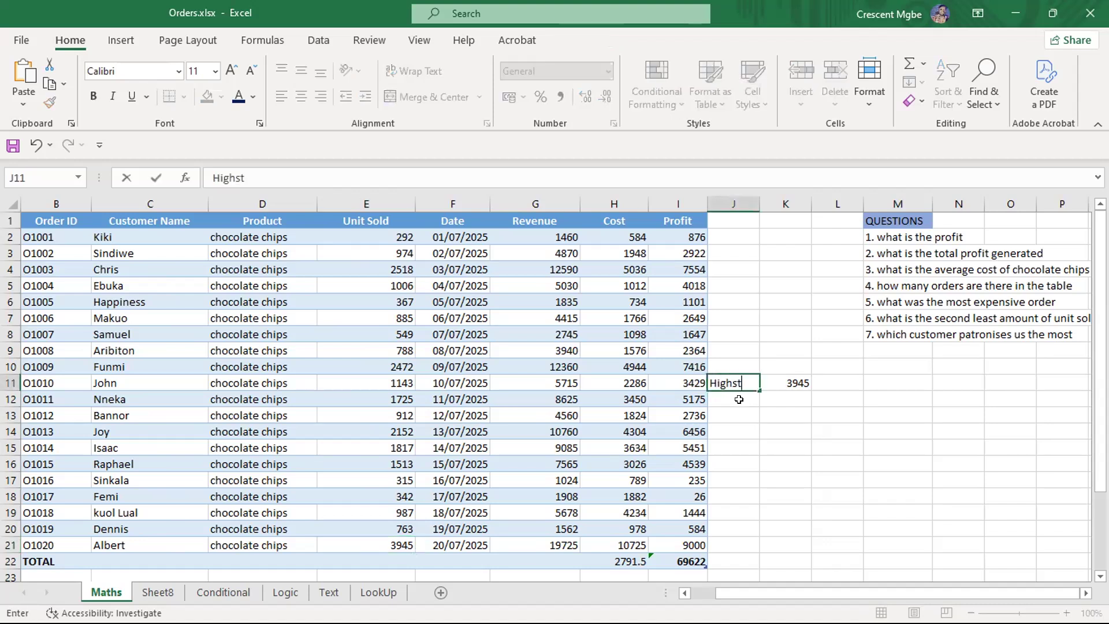
{"action": "key", "text": "Return"}
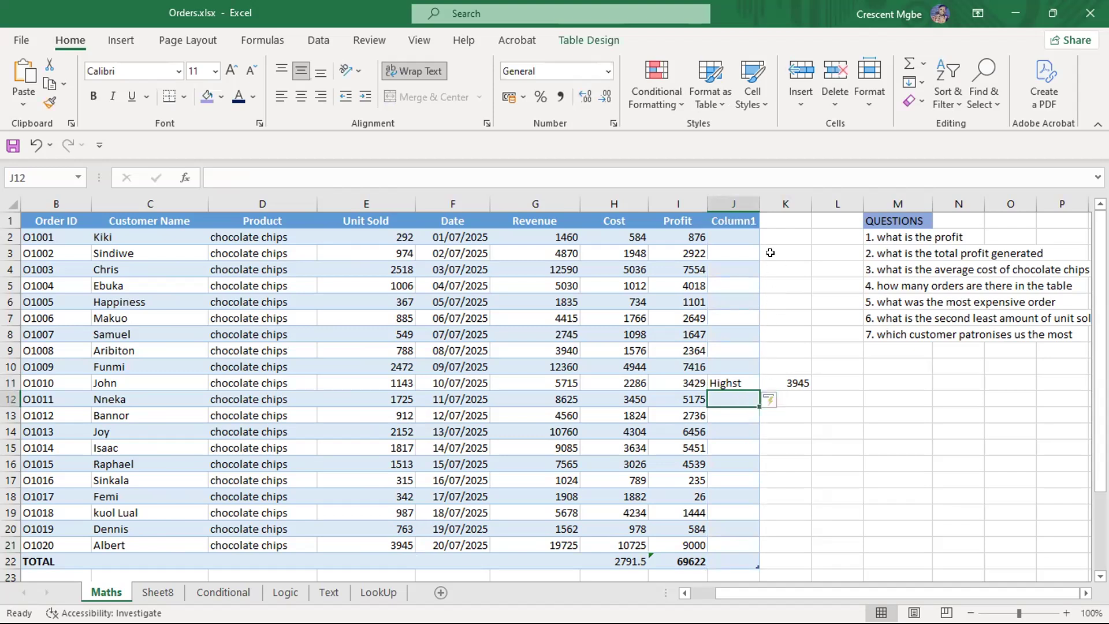
{"action": "left_click", "coordinate": [739, 217]}
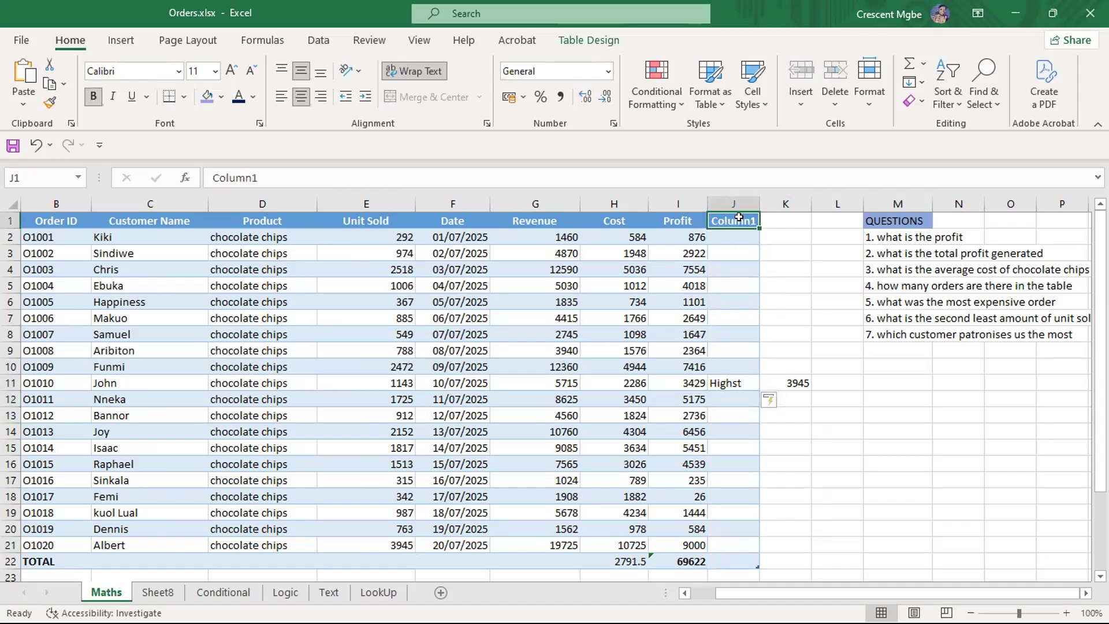
{"action": "key", "text": "ctrl+z"}
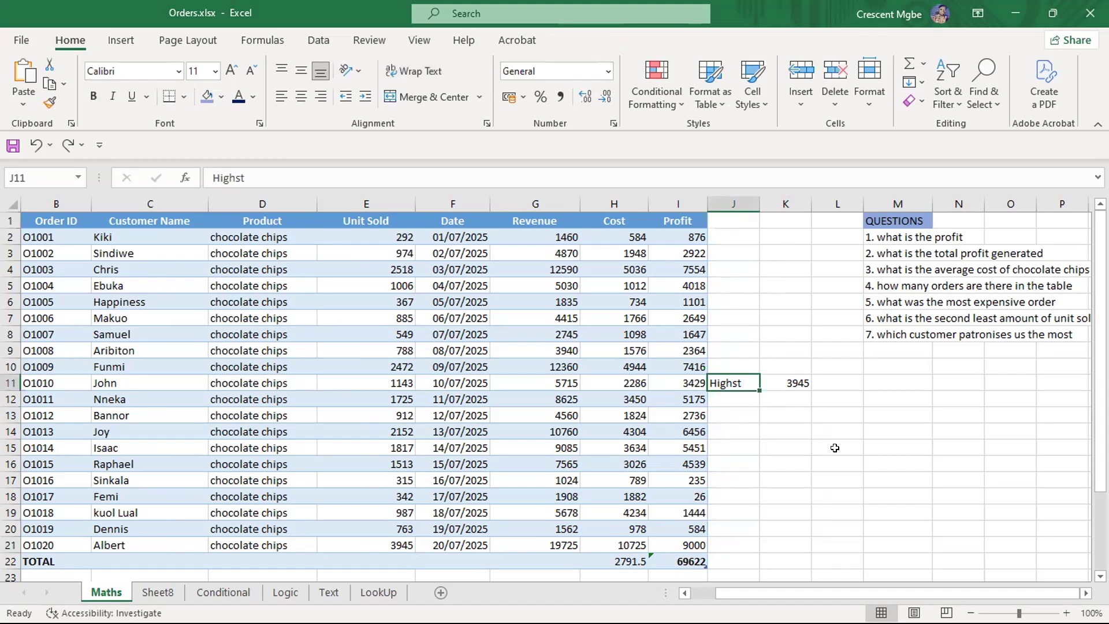
{"action": "left_click", "coordinate": [801, 423]}
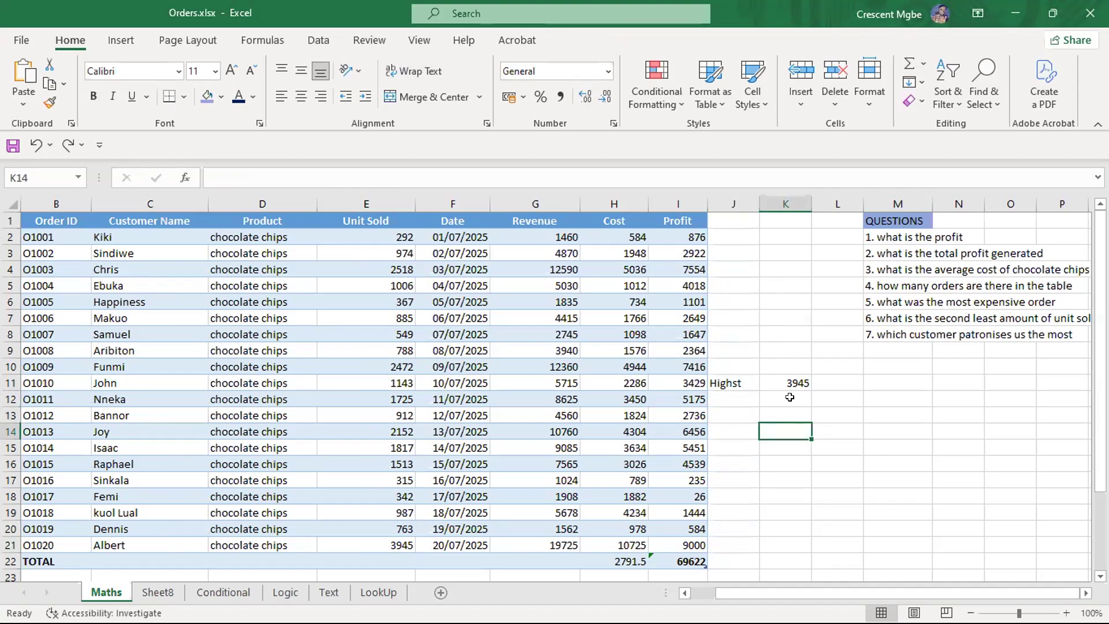
- Label cell J12 "lowest", directly below the highest-value label
{"action": "left_click", "coordinate": [739, 399]}
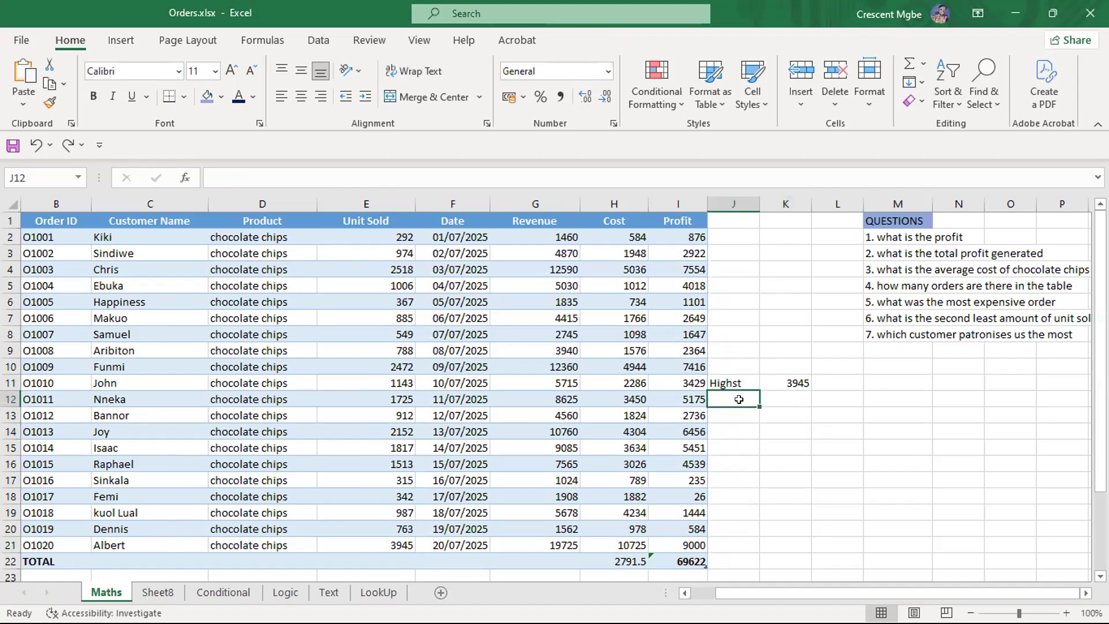
{"action": "type", "text": "lo"}
{"action": "type", "text": "we"}
{"action": "key", "text": "BackSpace"}
{"action": "type", "text": "est"}
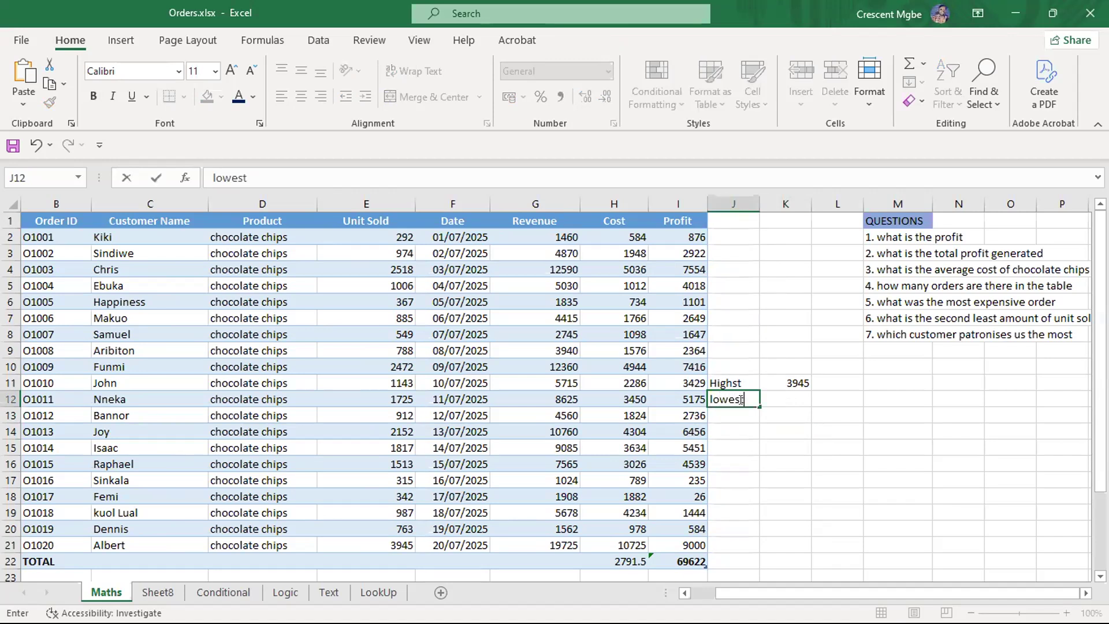
- Calculate the lowest Unit Sold value in K12 with =MIN(E:E) and match it to its order row
{"action": "left_click", "coordinate": [796, 399]}
{"action": "type", "text": "=min"}
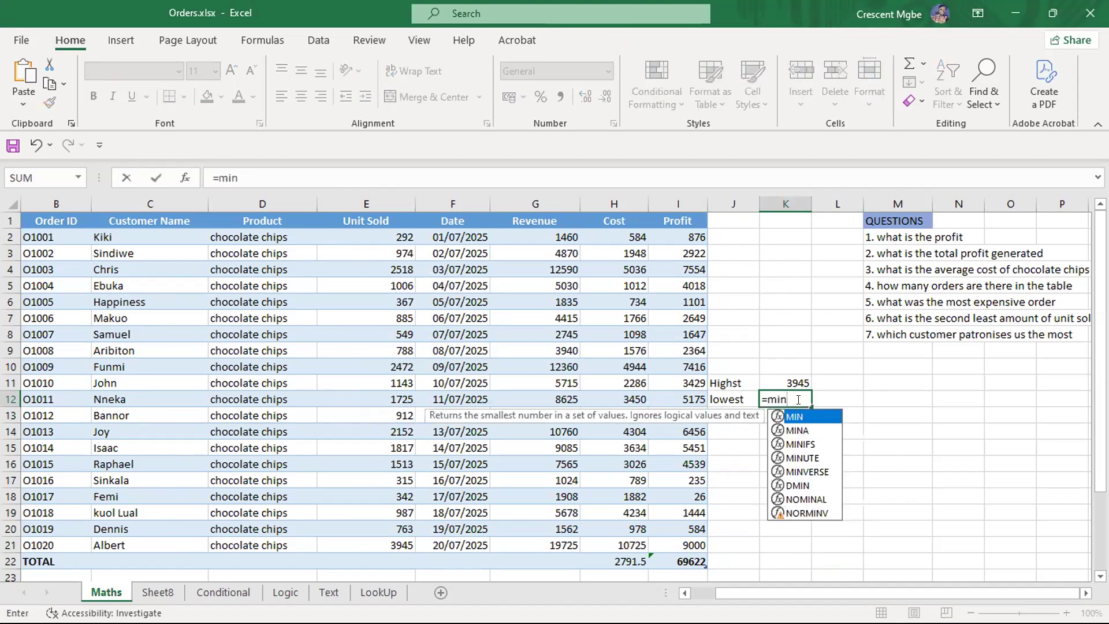
{"action": "double_click", "coordinate": [811, 415]}
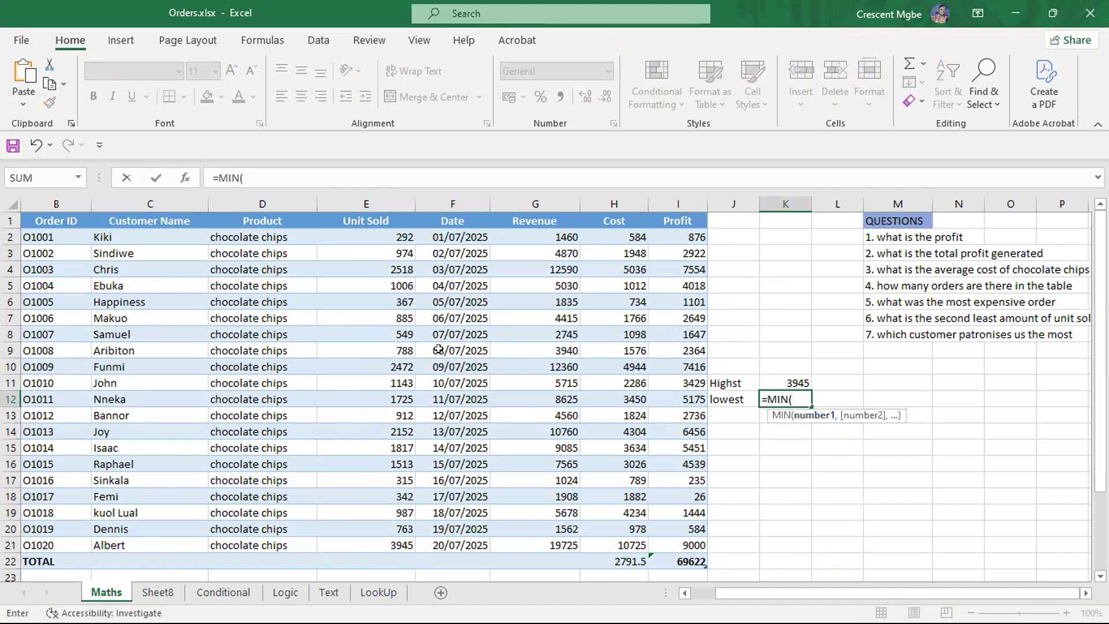
{"action": "left_click", "coordinate": [371, 199]}
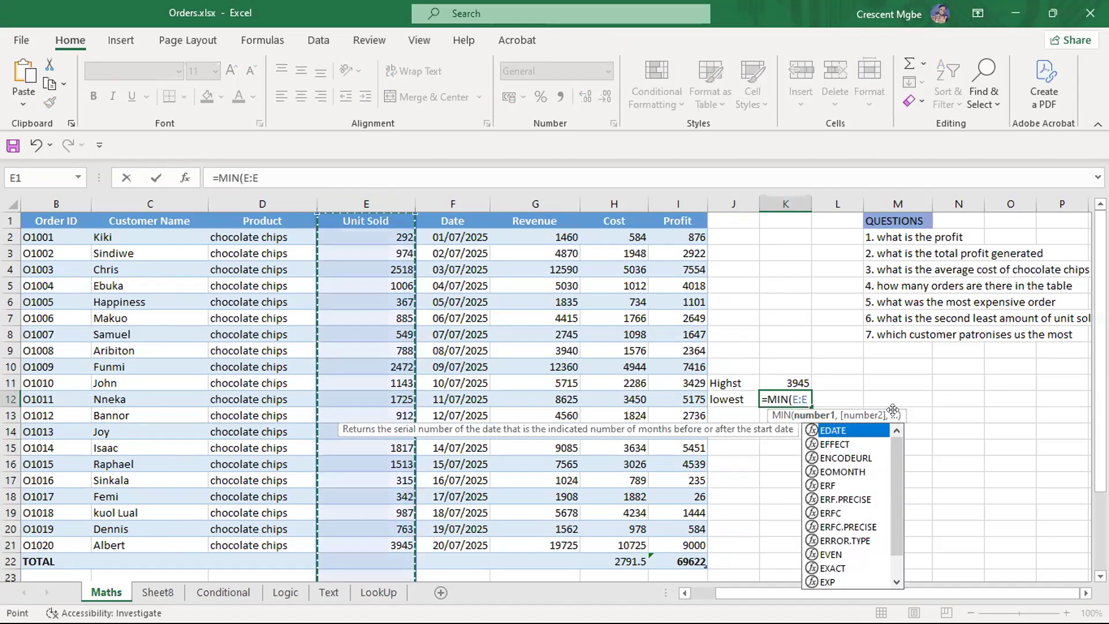
{"action": "type", "text": ")"}
{"action": "key", "text": "Return"}
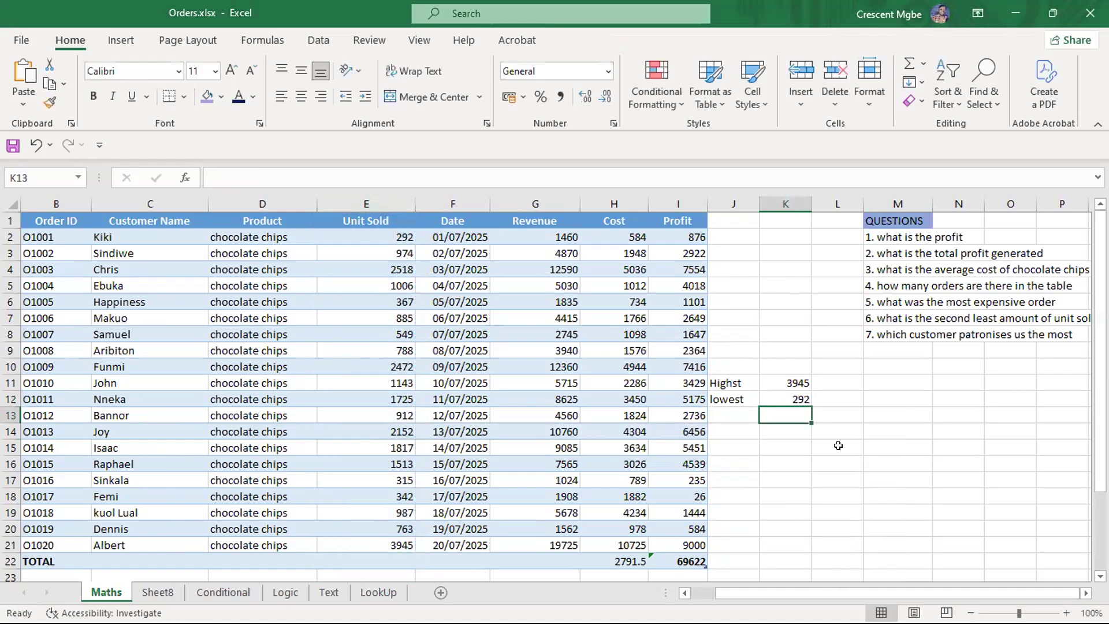
{"action": "left_click", "coordinate": [383, 232]}
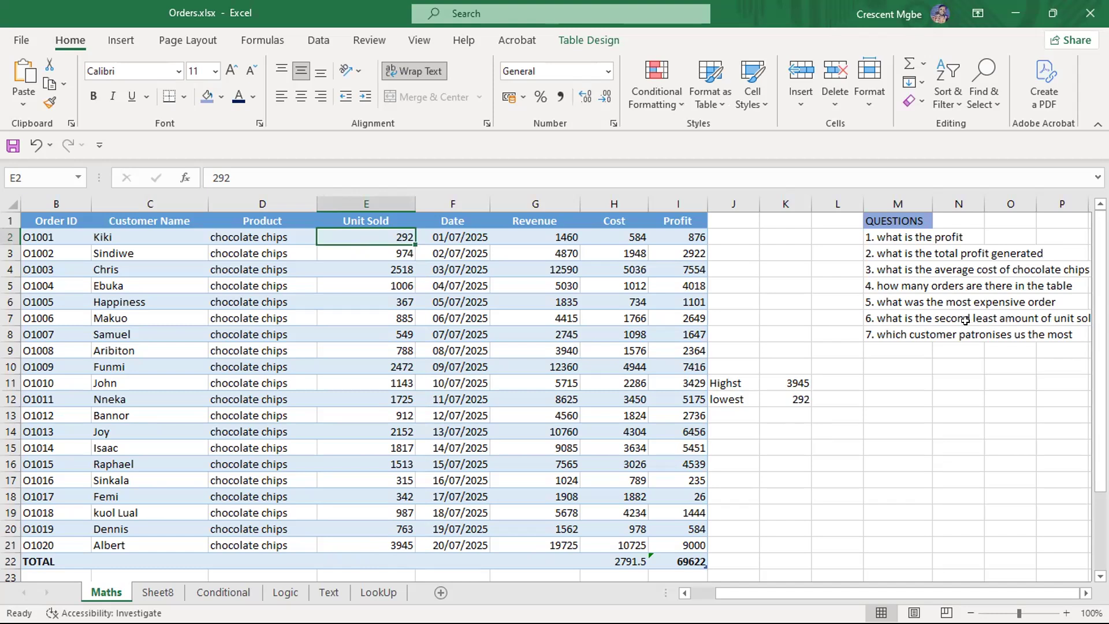
- Label cell L11 "sec highest" and widen column L slightly to fit the label
{"action": "left_click", "coordinate": [874, 384]}
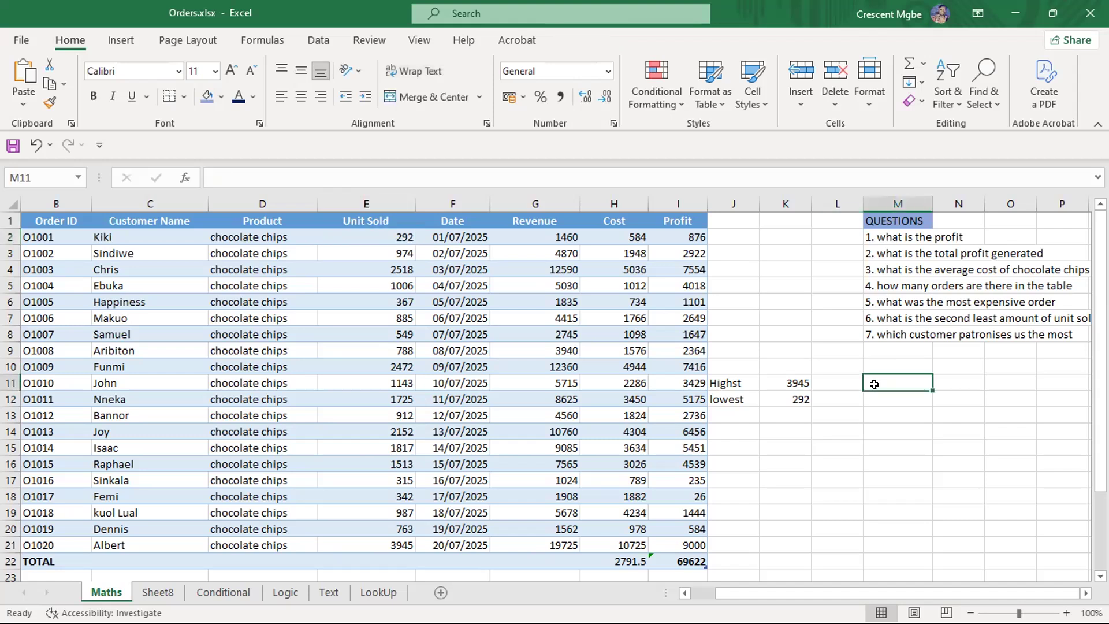
{"action": "left_click", "coordinate": [841, 381]}
{"action": "type", "text": "se"}
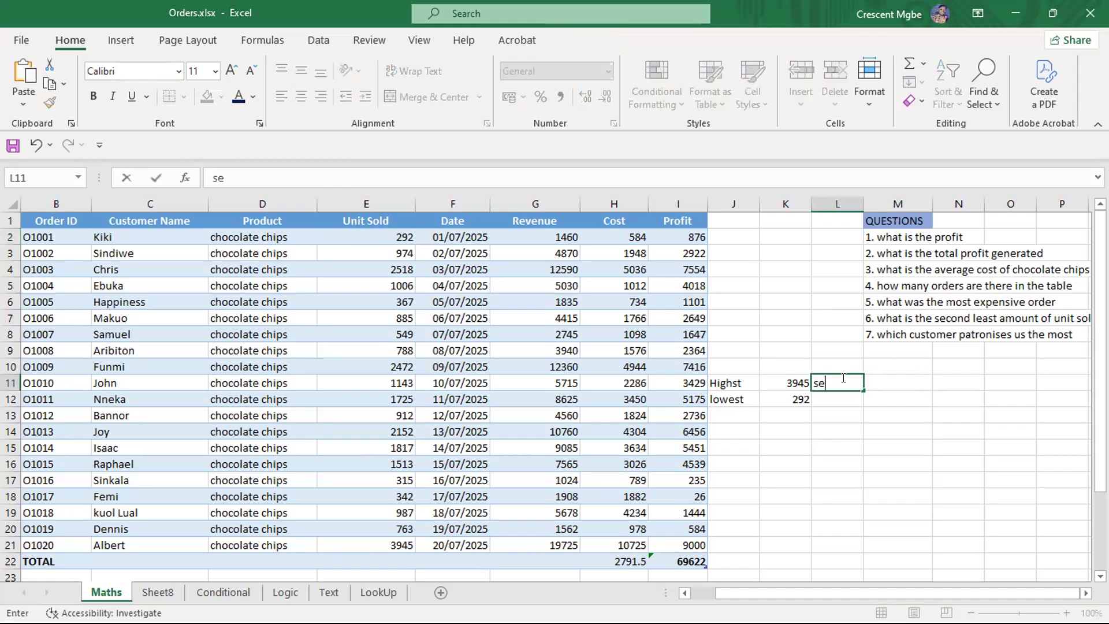
{"action": "type", "text": "c highest"}
{"action": "left_click", "coordinate": [924, 447]}
{"action": "left_click", "coordinate": [916, 383]}
{"action": "left_click_drag", "start_coordinate": [863, 200], "coordinate": [870, 200]}
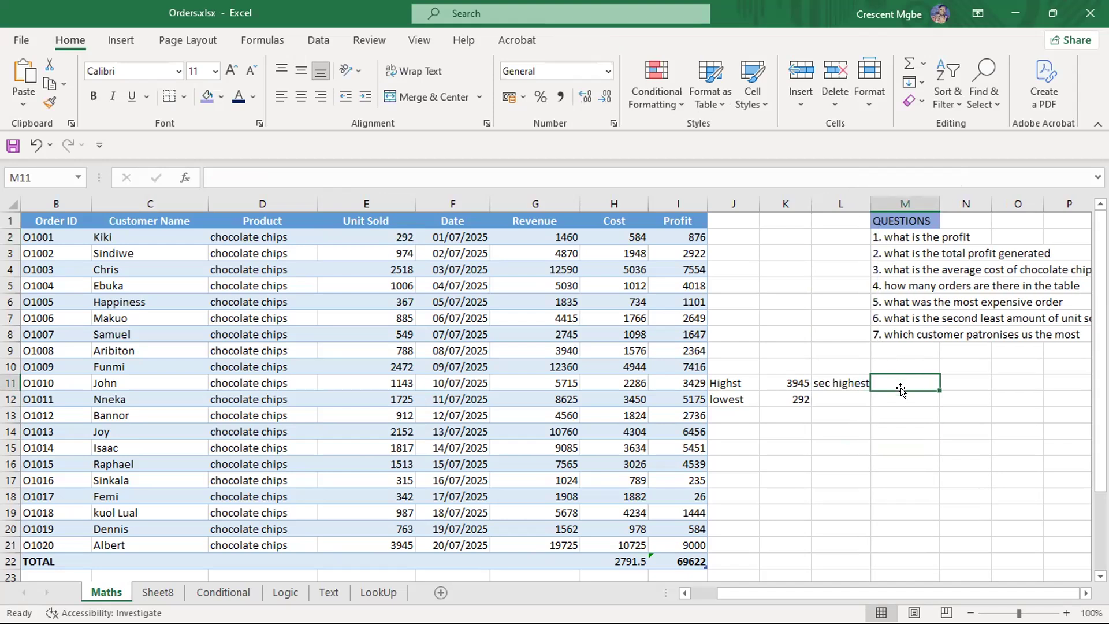
{"action": "left_click", "coordinate": [903, 428]}
- Calculate the largest Unit Sold value in M11 with the formula =LARGE(E2:E21,1)
{"action": "left_click", "coordinate": [905, 383]}
{"action": "type", "text": "="}
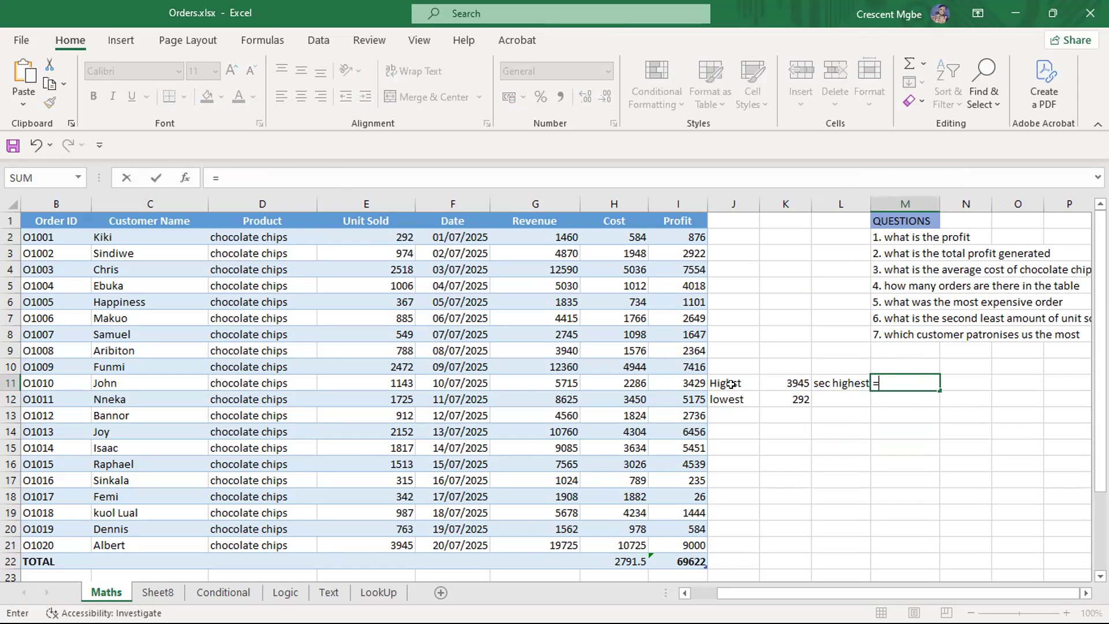
{"action": "type", "text": "large"}
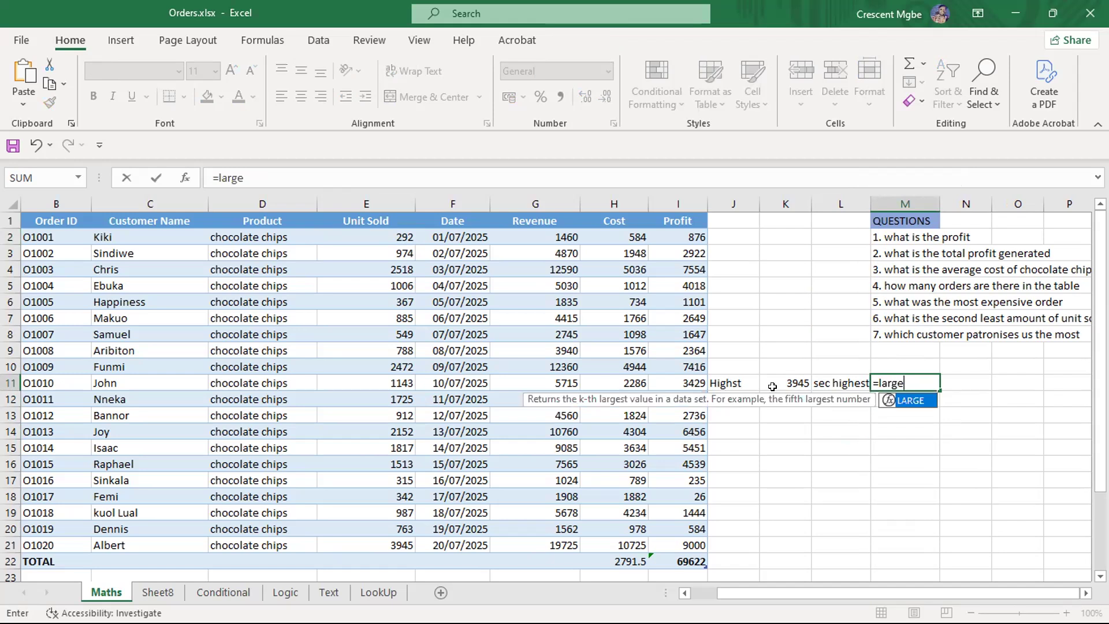
{"action": "double_click", "coordinate": [923, 396]}
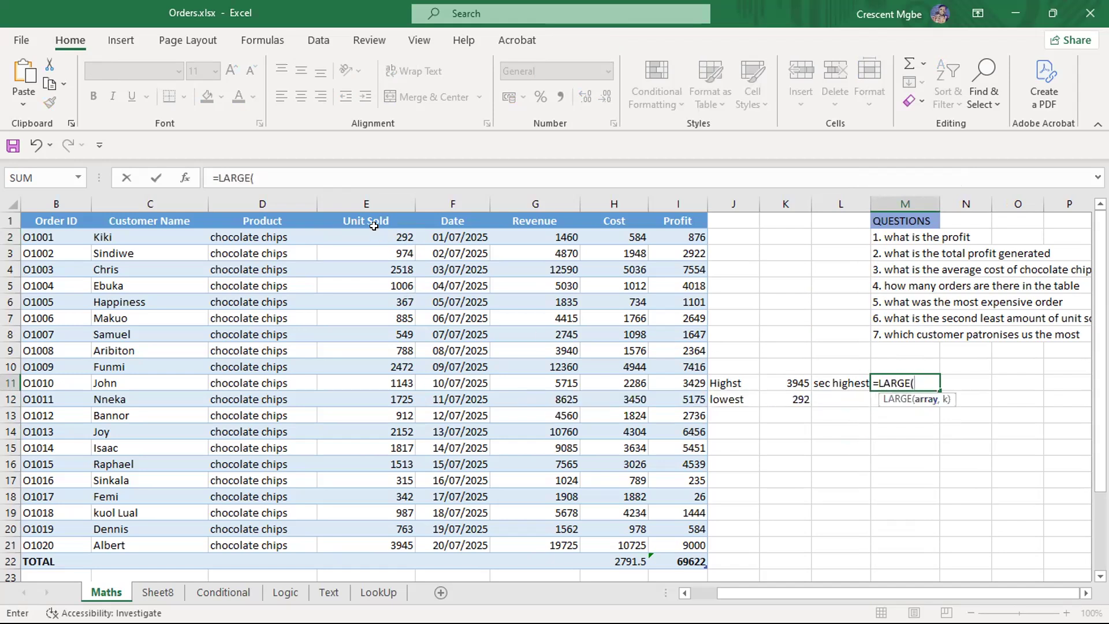
{"action": "left_click_drag", "start_coordinate": [374, 230], "coordinate": [389, 540]}
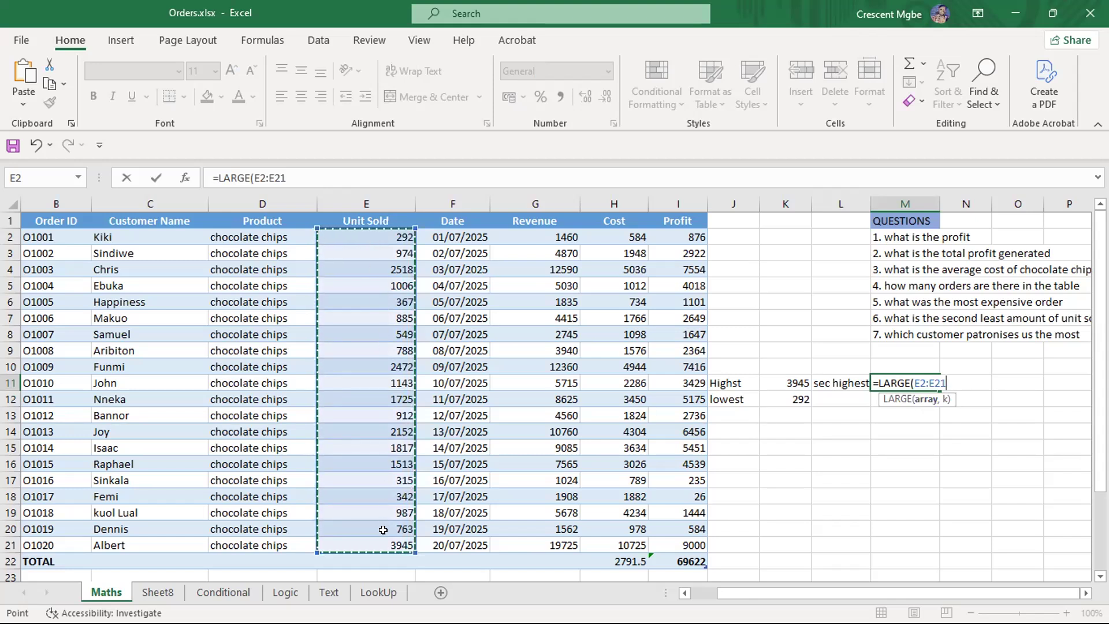
{"action": "type", "text": ",1"}
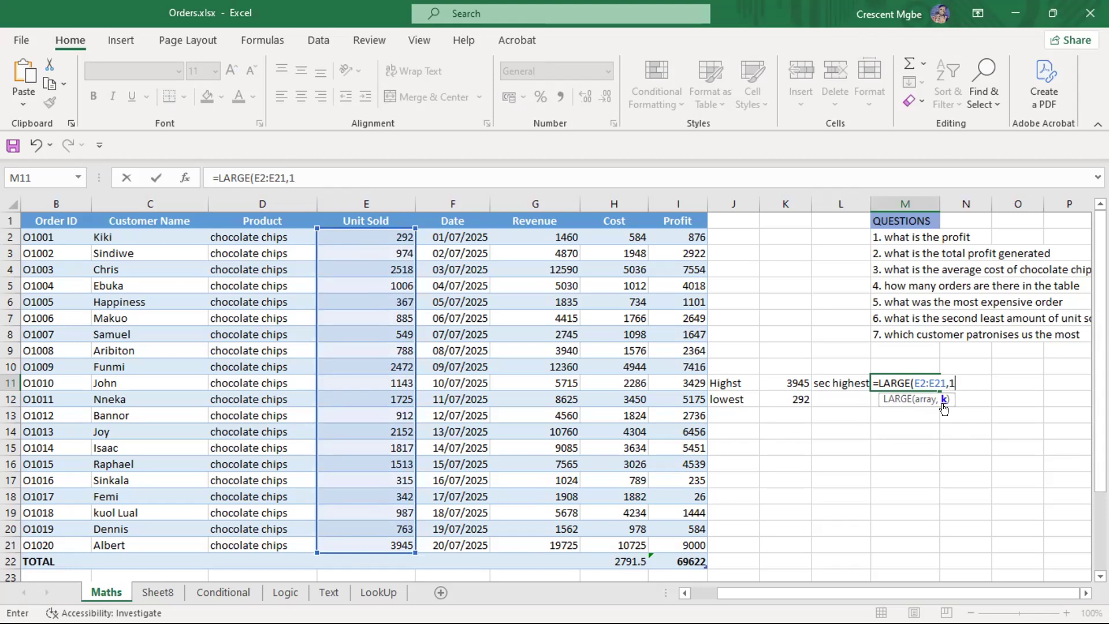
{"action": "type", "text": ")"}
{"action": "key", "text": "Return"}
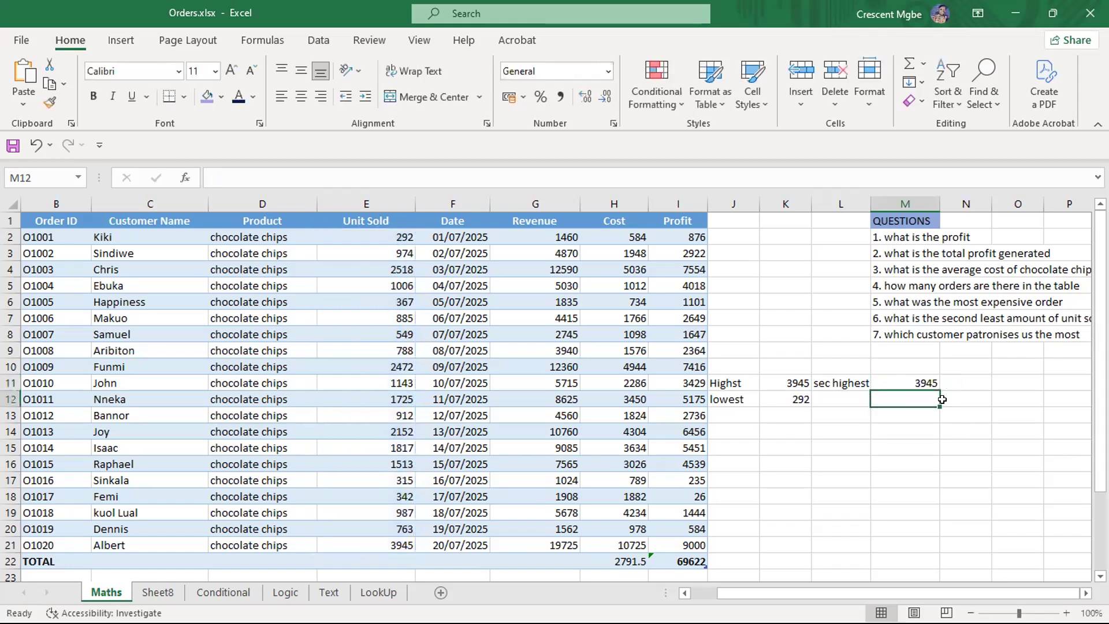
- Change the k argument of the LARGE formula in M11 to 2 to return the second-highest units sold
{"action": "left_click", "coordinate": [915, 377]}
{"action": "double_click", "coordinate": [915, 377]}
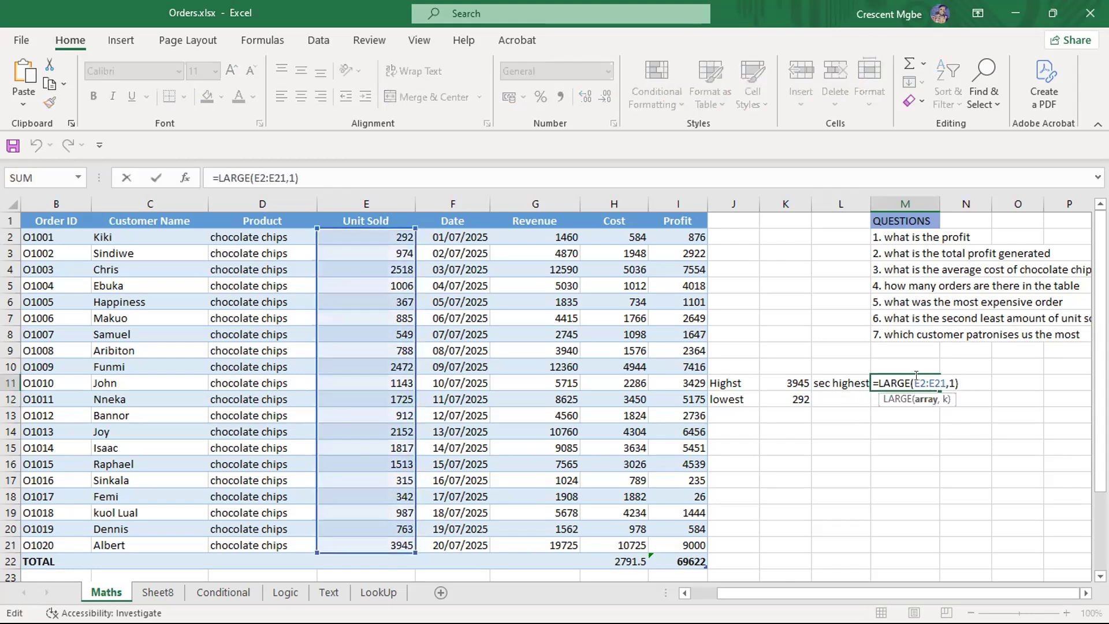
{"action": "left_click", "coordinate": [948, 377]}
{"action": "key", "text": "Delete"}
{"action": "type", "text": "2"}
{"action": "key", "text": "Return"}
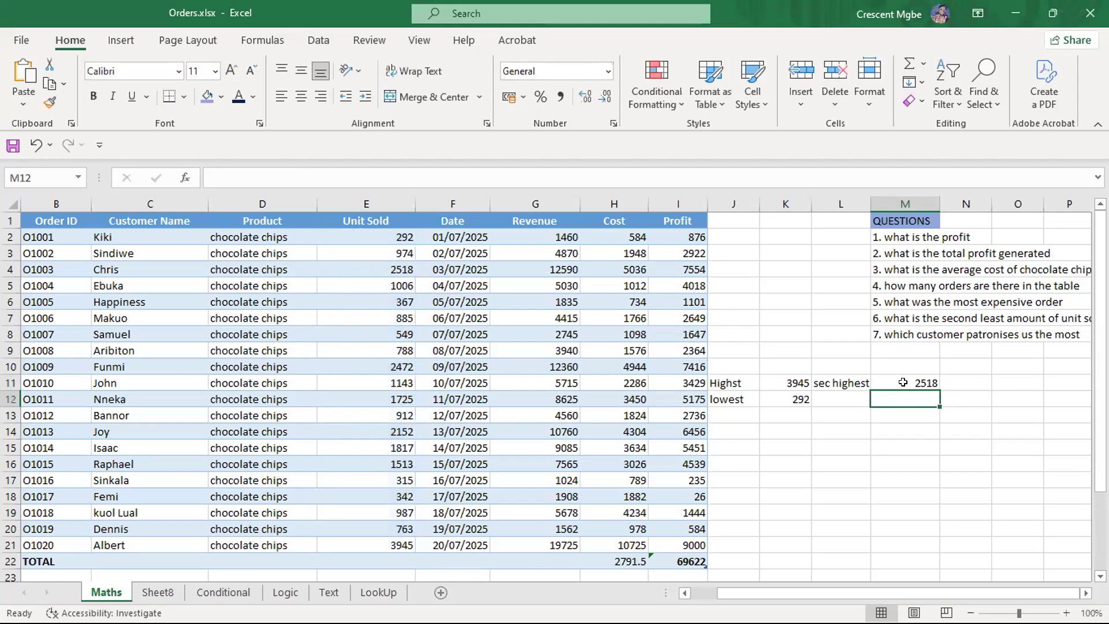
- Change the k argument of the LARGE formula in M11 to 3 to return the third-highest units sold
{"action": "left_click", "coordinate": [382, 544]}
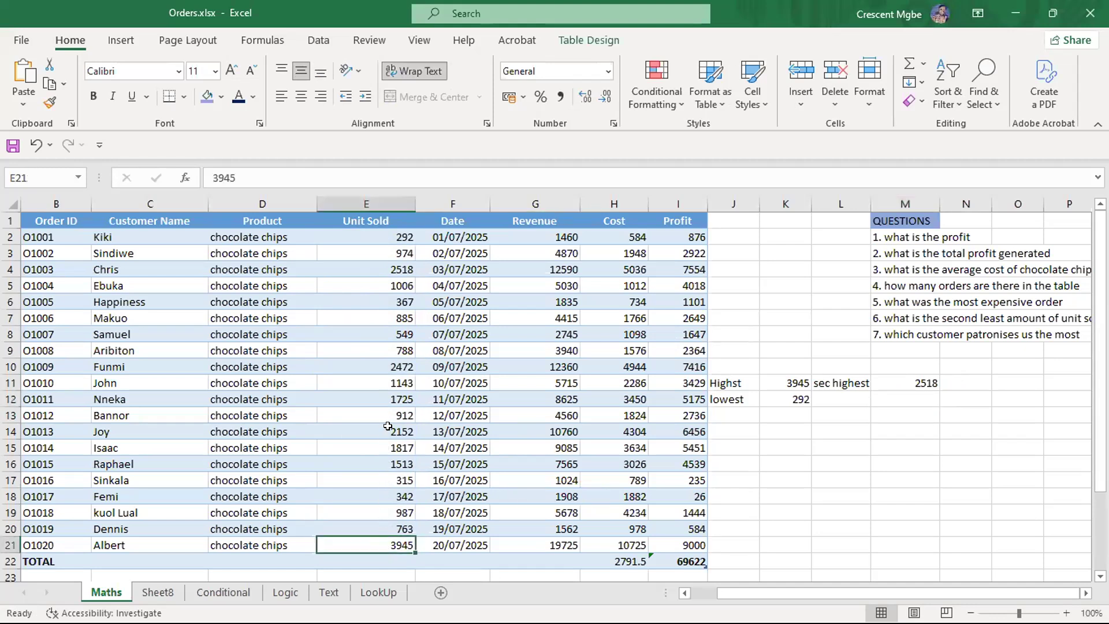
{"action": "left_click", "coordinate": [395, 269]}
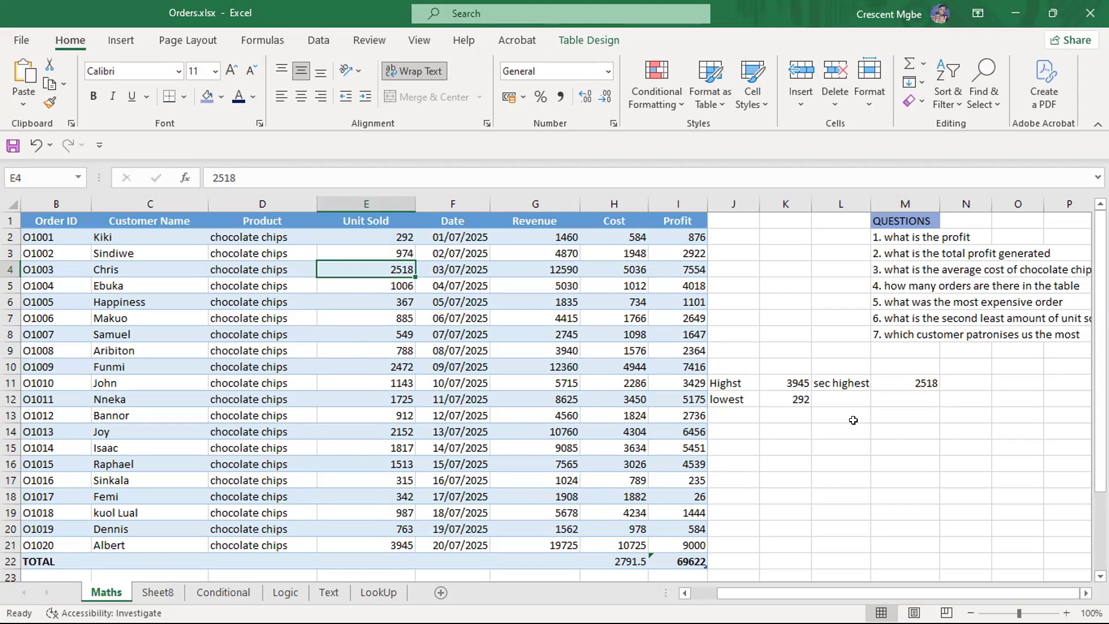
{"action": "double_click", "coordinate": [914, 381]}
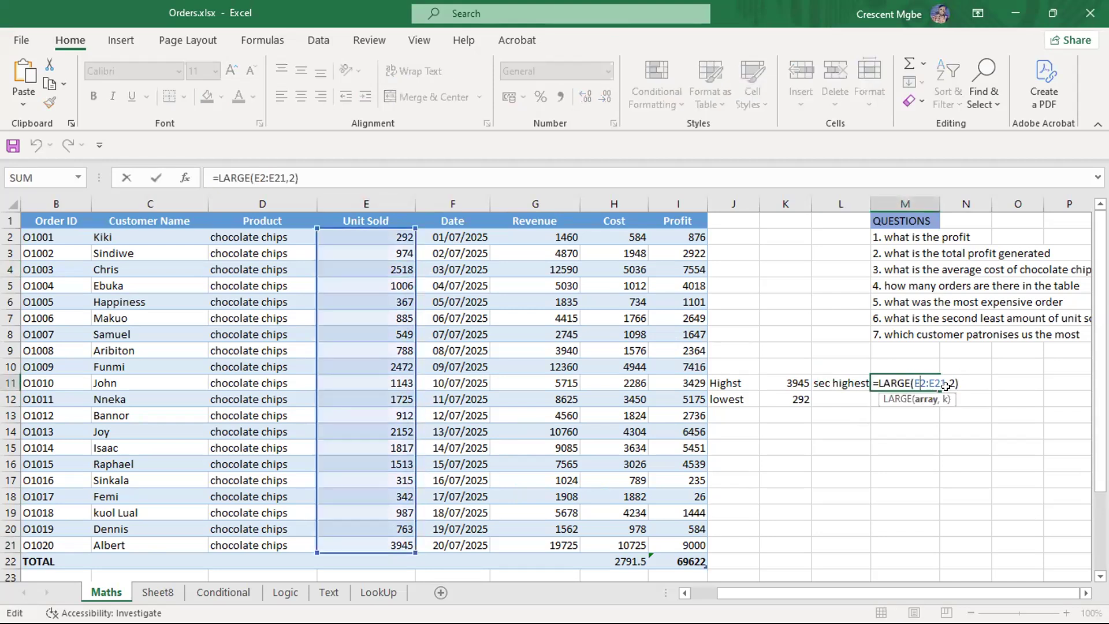
{"action": "left_click", "coordinate": [948, 385]}
{"action": "key", "text": "BackSpace"}
{"action": "type", "text": "3"}
{"action": "key", "text": "Return"}
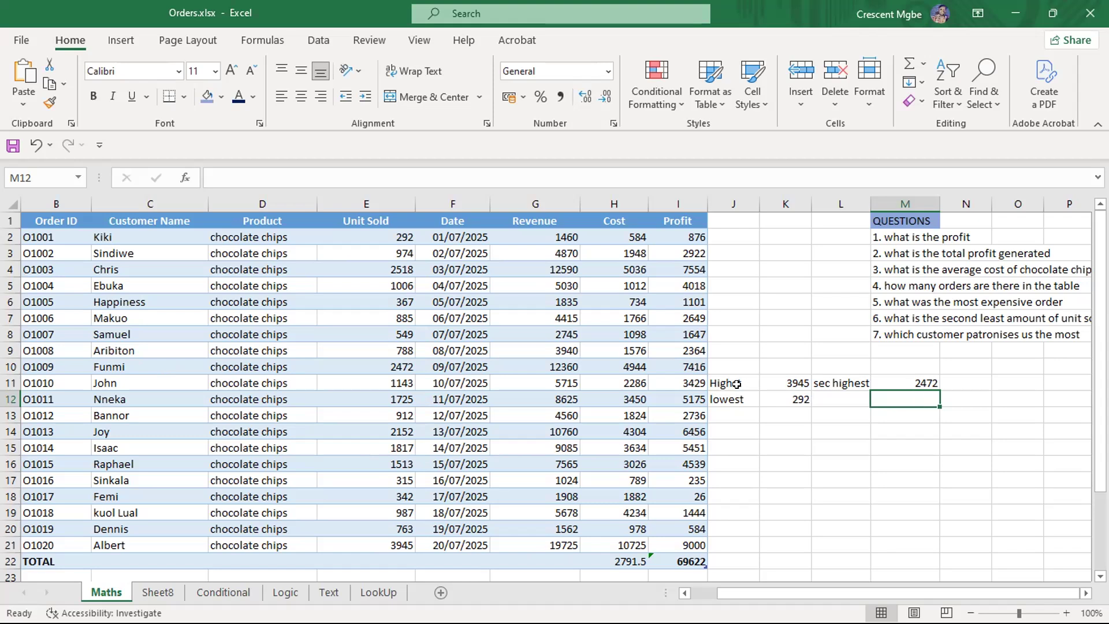
- Enter the labels "min" in K17, "large" in K18, "min" in K20 and "small" in K21
{"action": "left_click", "coordinate": [775, 475]}
{"action": "type", "text": "min"}
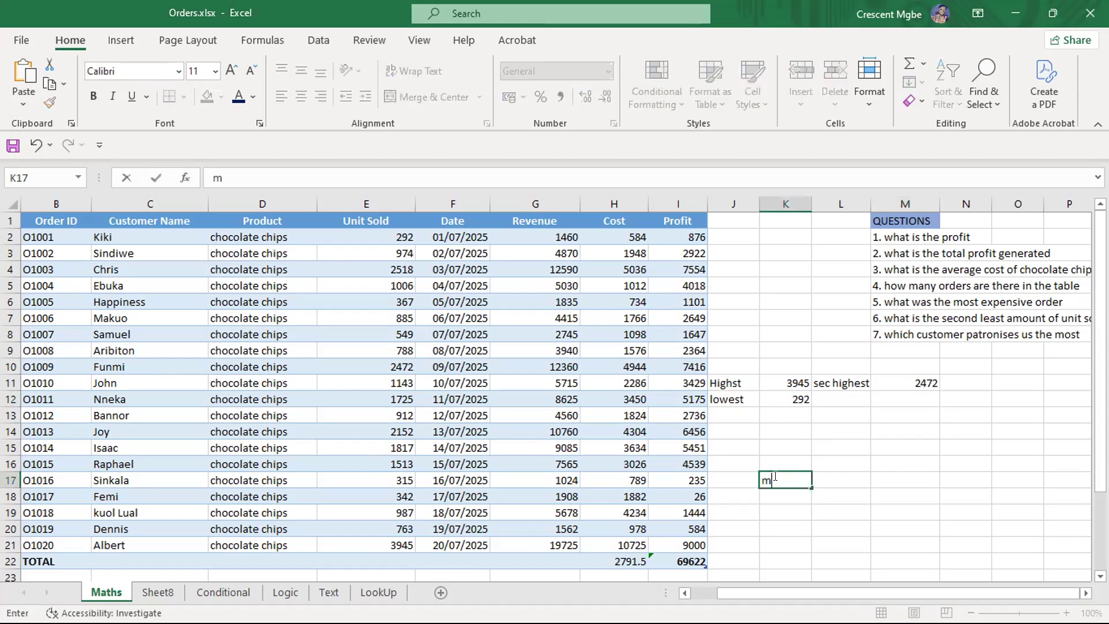
{"action": "left_click", "coordinate": [787, 502]}
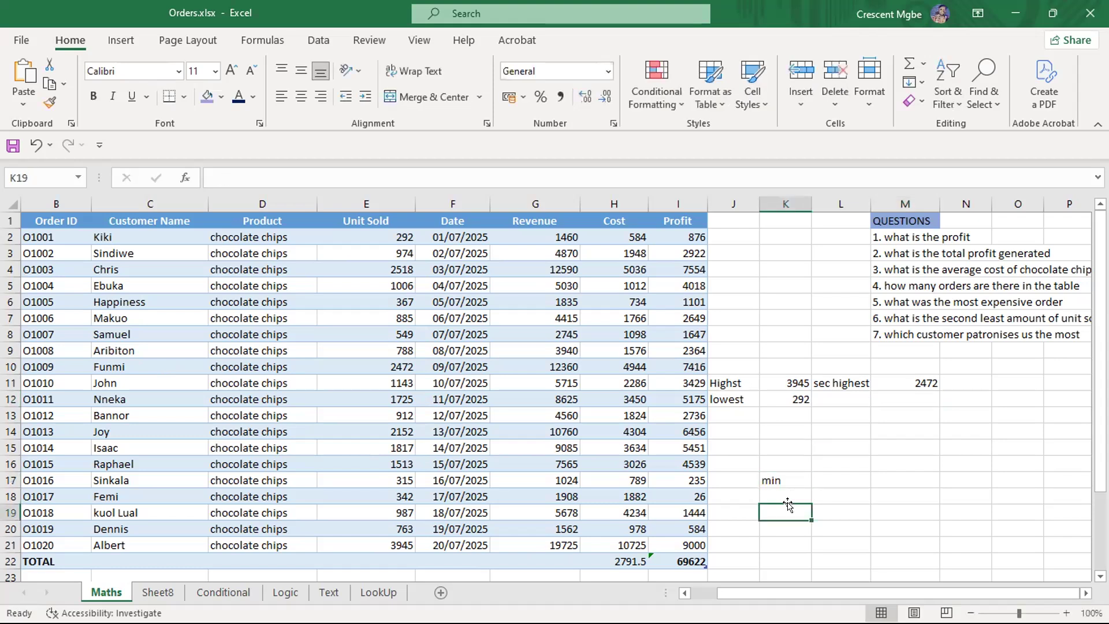
{"action": "left_click", "coordinate": [784, 489]}
{"action": "type", "text": "large"}
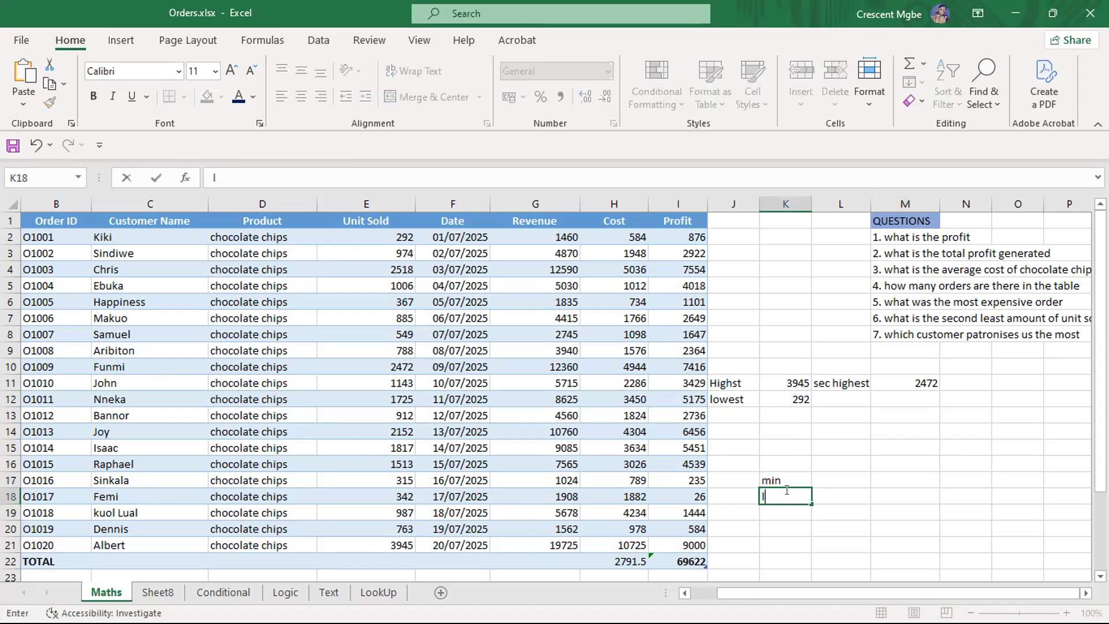
{"action": "left_click", "coordinate": [790, 527]}
{"action": "type", "text": "min"}
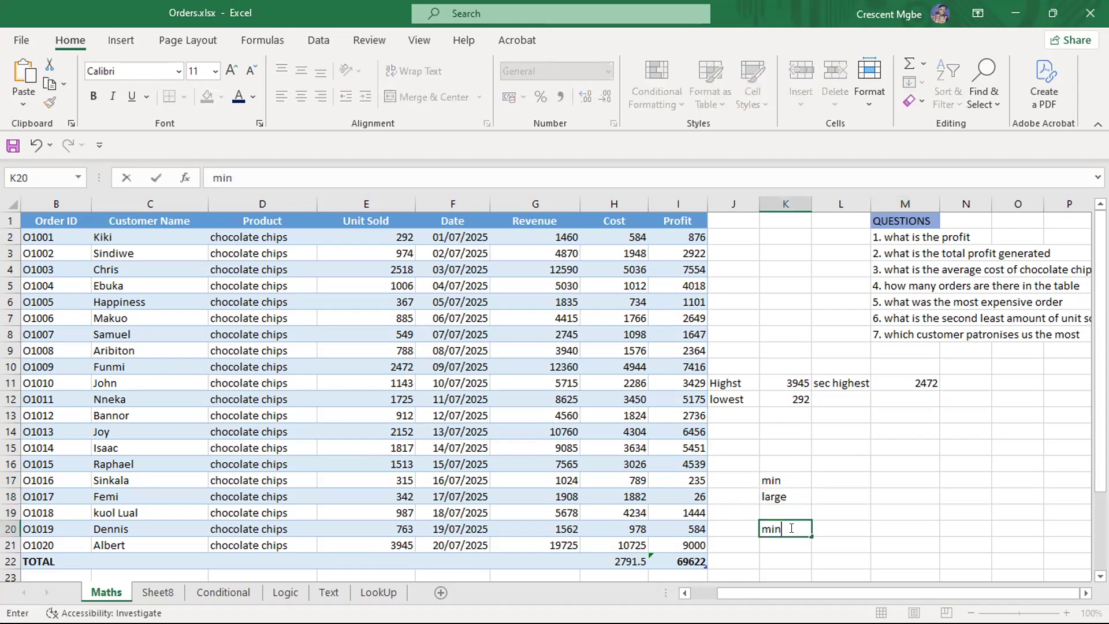
{"action": "left_click", "coordinate": [798, 542]}
{"action": "type", "text": "small"}
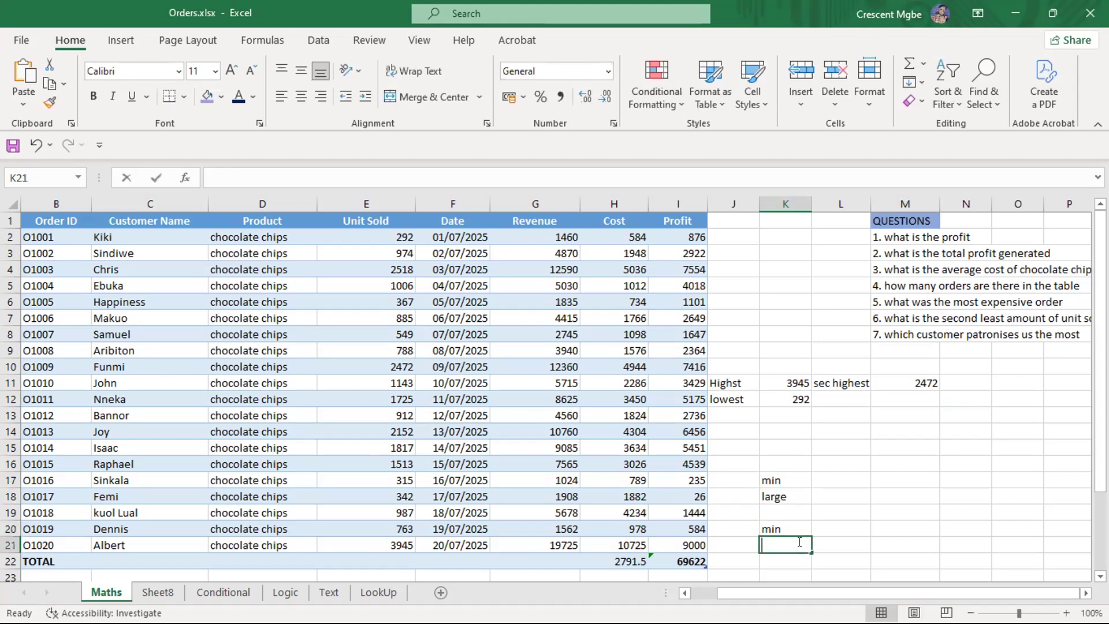
{"action": "left_click", "coordinate": [827, 477]}
- Correct the label in K17 to "max" so it pairs with the "large" label beneath it
{"action": "left_click", "coordinate": [774, 479]}
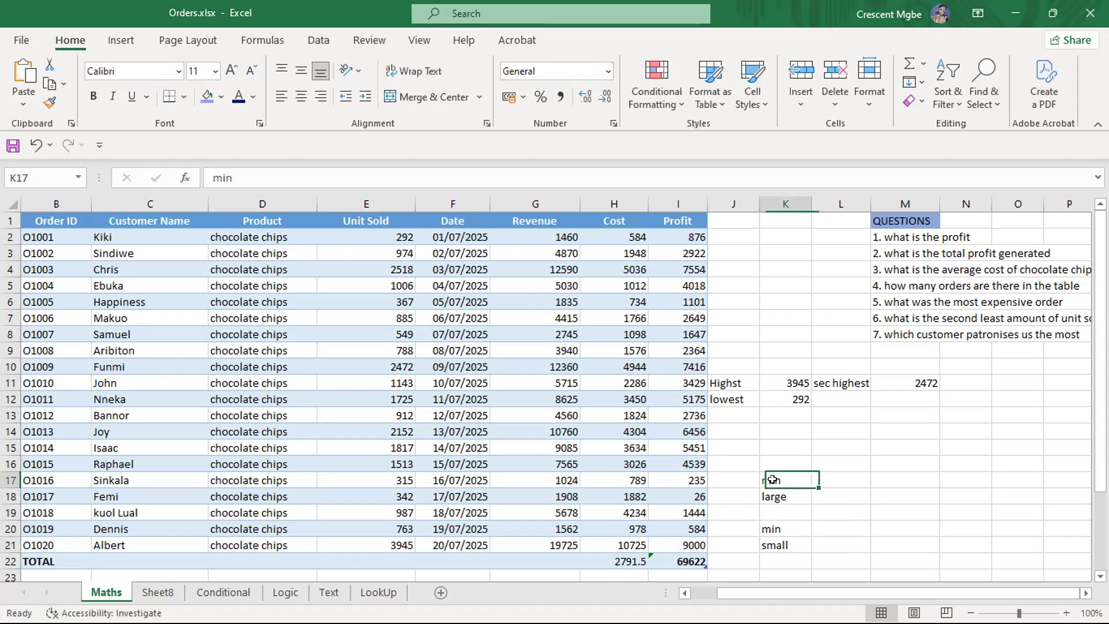
{"action": "double_click", "coordinate": [782, 479]}
{"action": "key", "text": "BackSpace"}
{"action": "key", "text": "BackSpace"}
{"action": "type", "text": "ax"}
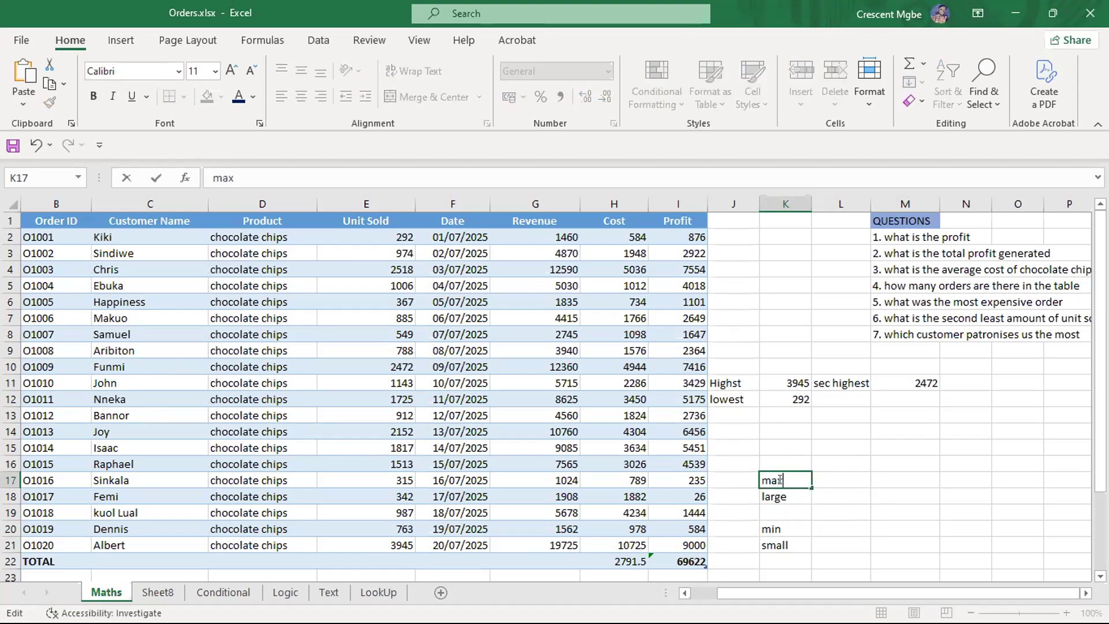
{"action": "left_click", "coordinate": [852, 476]}
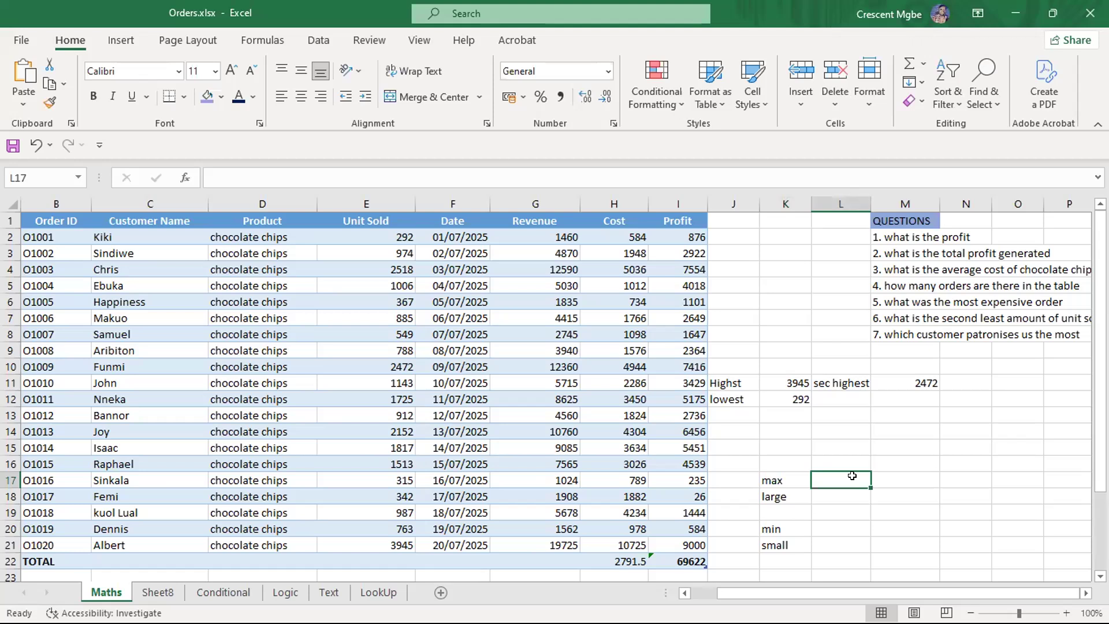
{"action": "left_click", "coordinate": [847, 499]}
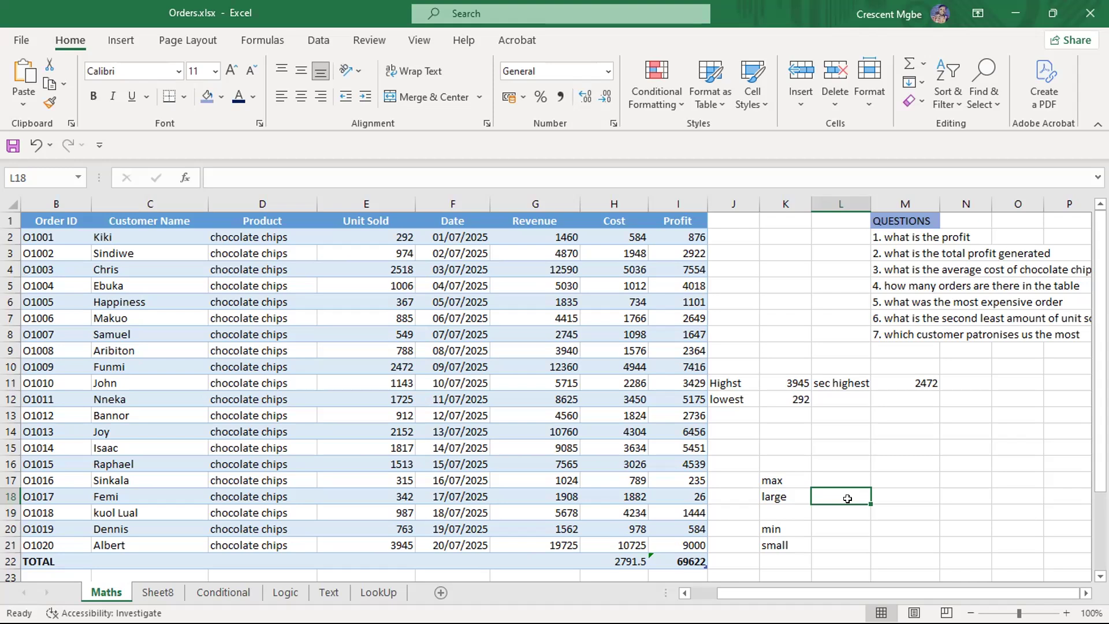
{"action": "left_click", "coordinate": [849, 477]}
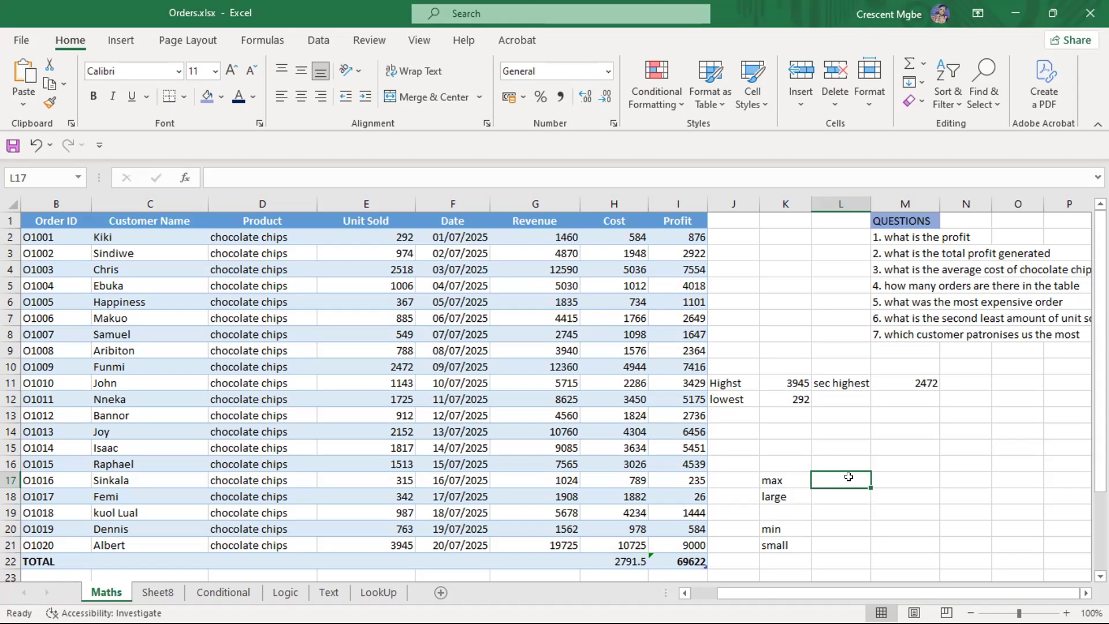
{"action": "left_click", "coordinate": [849, 492]}
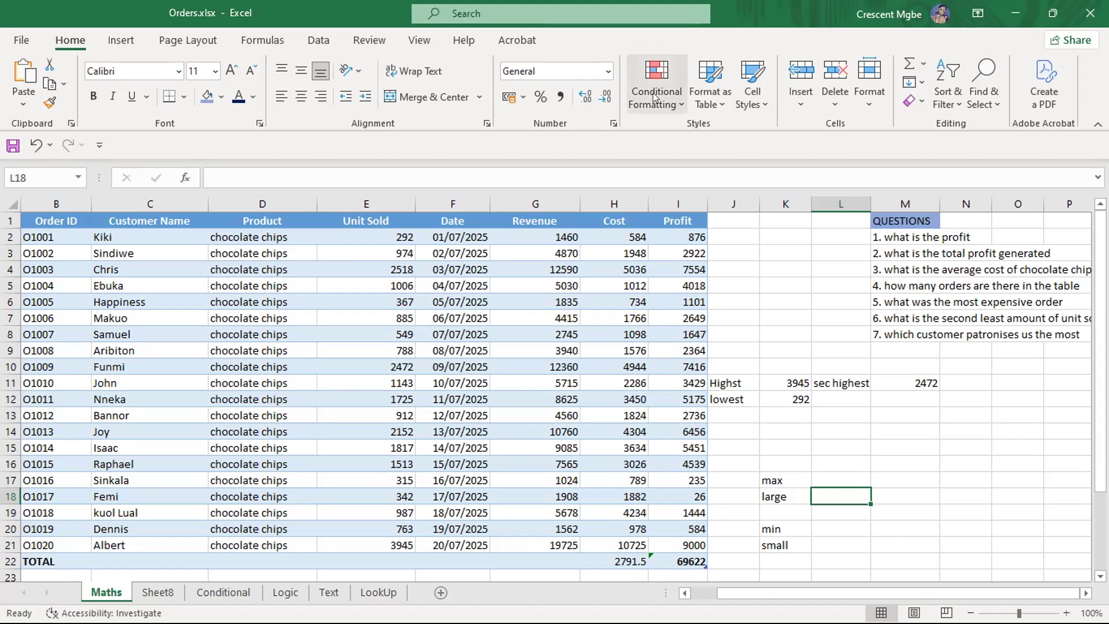
{"action": "key", "text": "alt+Tab"}
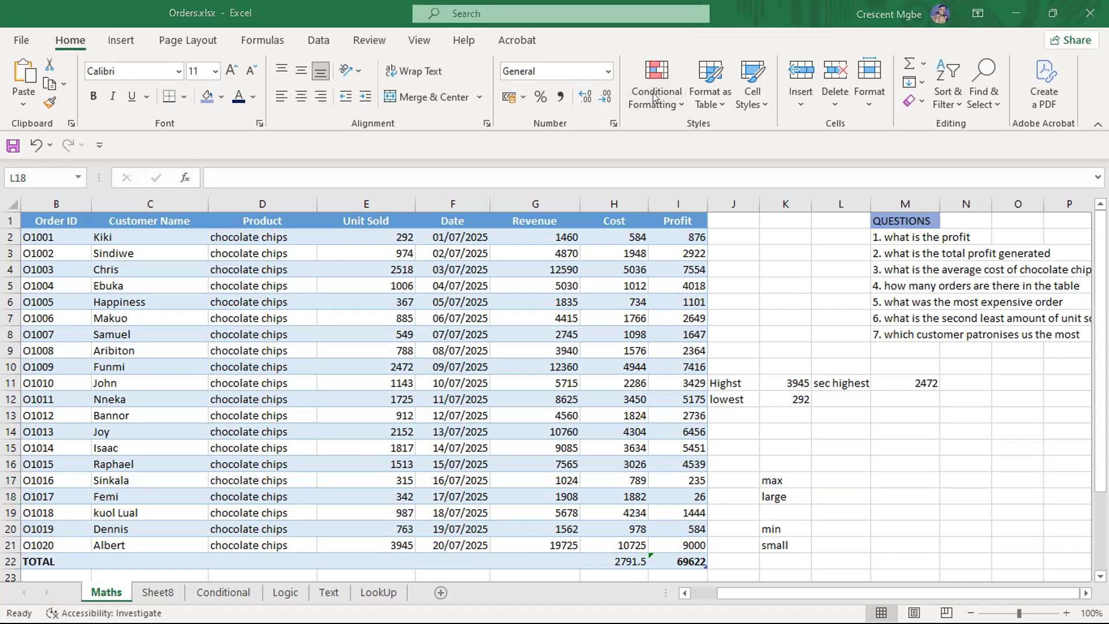
{"action": "key", "text": "alt+Tab"}
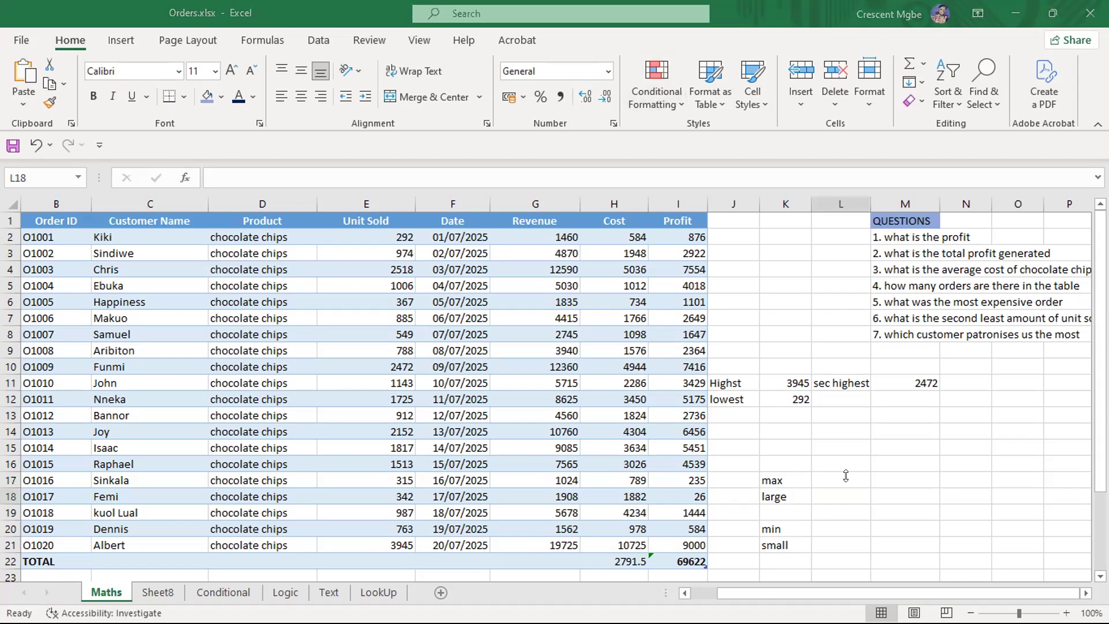
{"action": "left_click", "coordinate": [843, 475]}
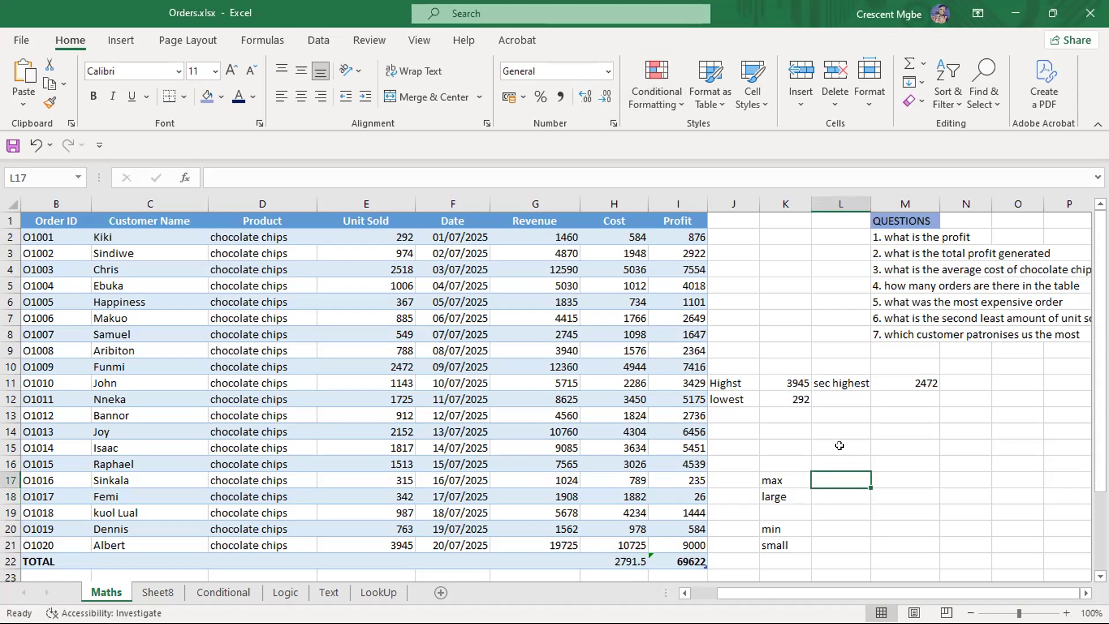
- Clear the contents of J10:M22 and label cell K11 "Small"
{"action": "left_click_drag", "start_coordinate": [736, 364], "coordinate": [902, 551]}
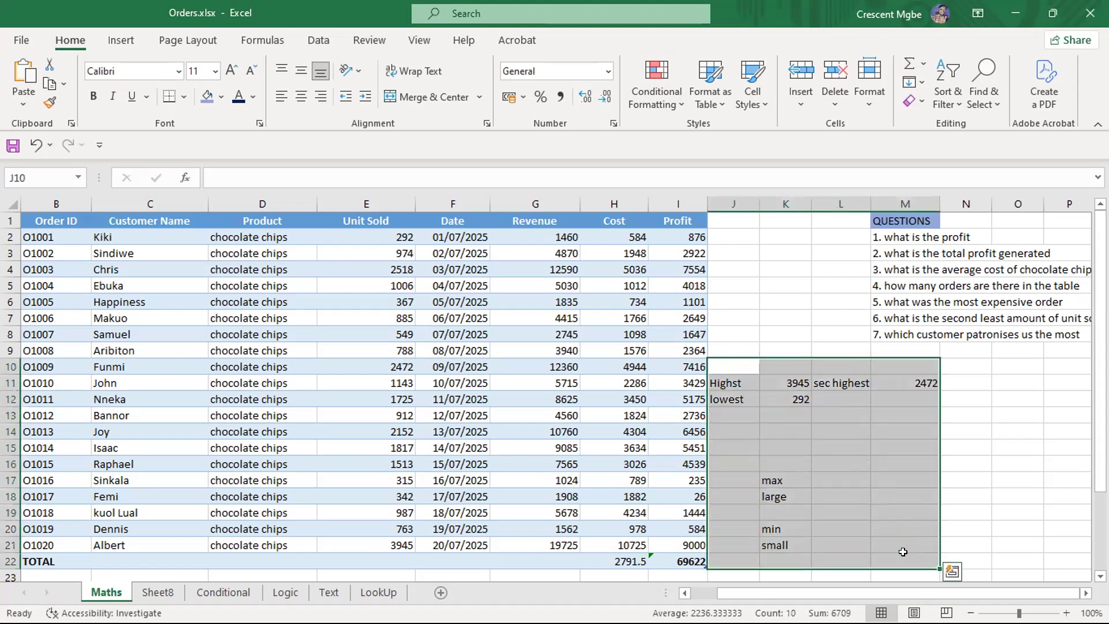
{"action": "key", "text": "Delete"}
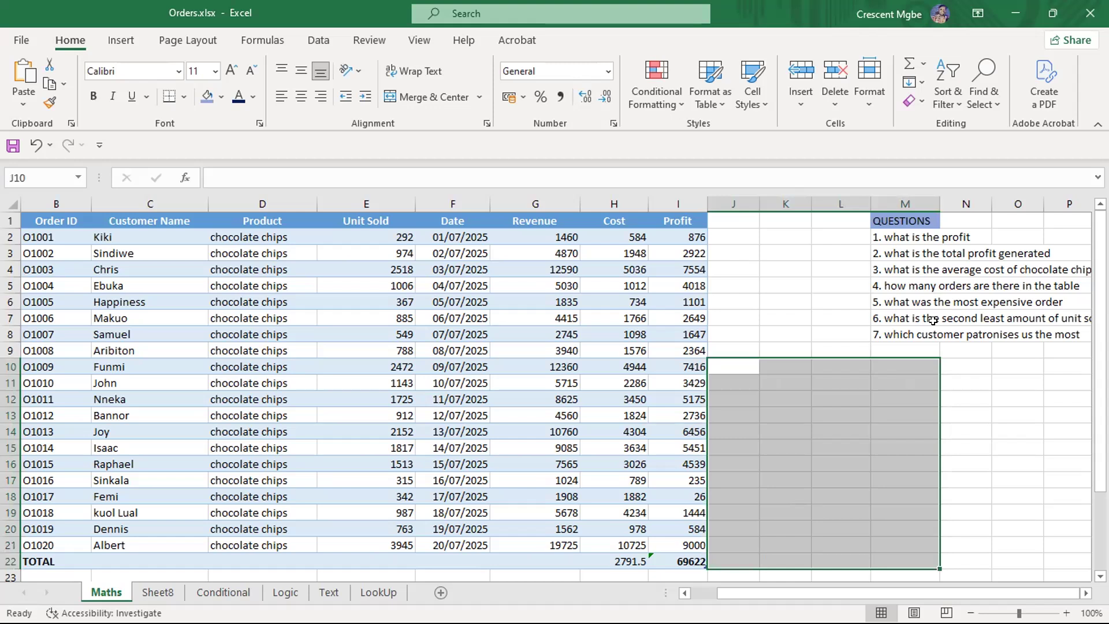
{"action": "left_click", "coordinate": [785, 382]}
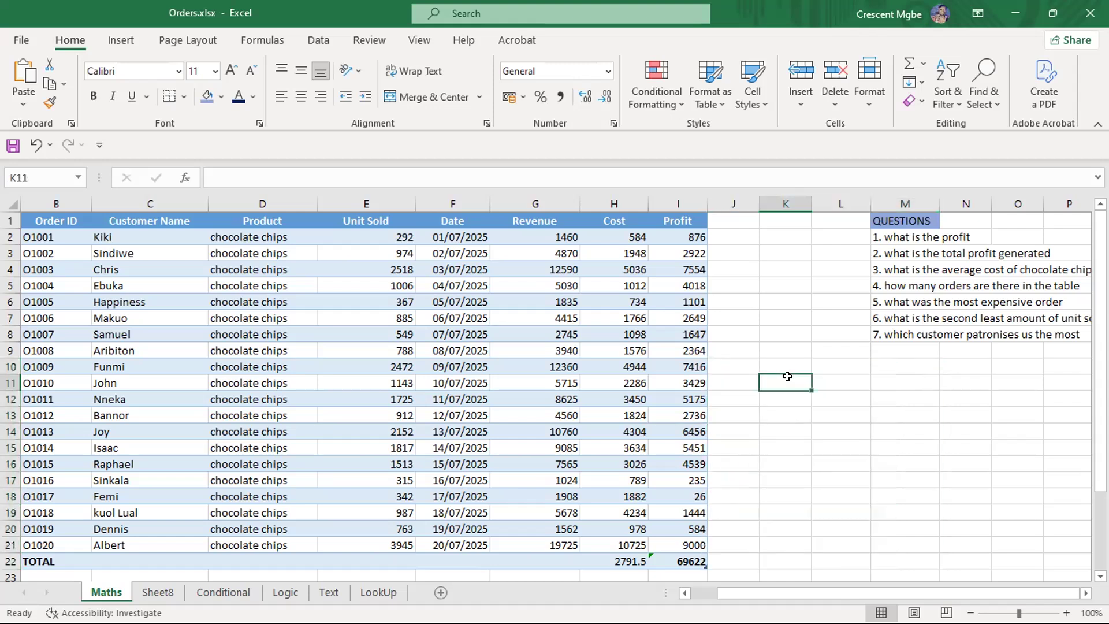
{"action": "type", "text": "Small"}
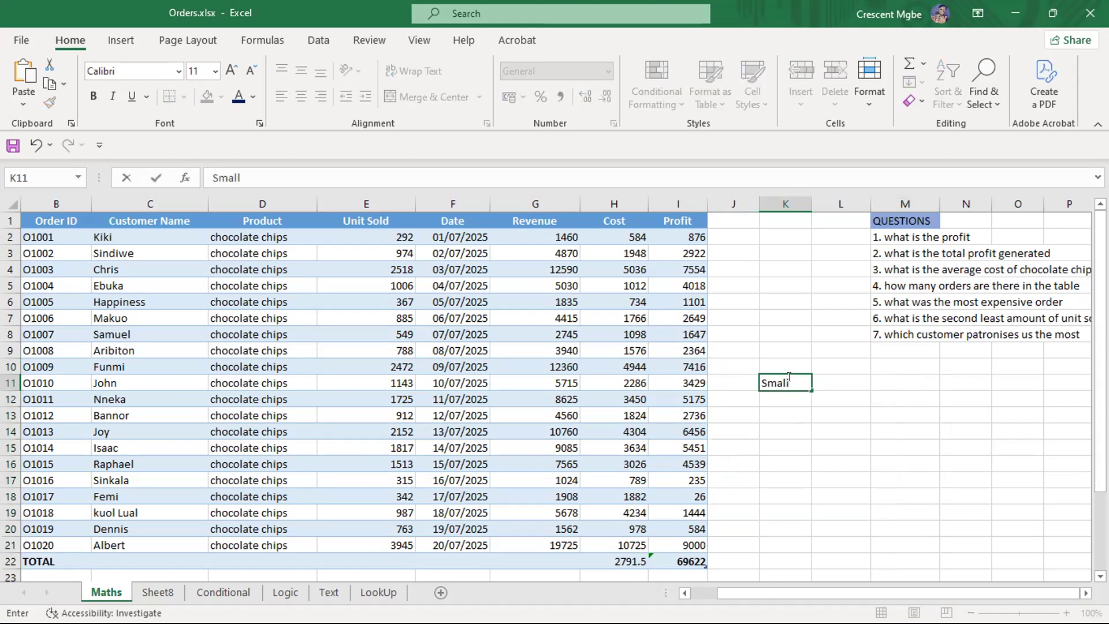
- Calculate the second-lowest Unit Sold value in L11 with =SMALL(E2:E21,2) and match it to its order row
{"action": "left_click", "coordinate": [838, 382]}
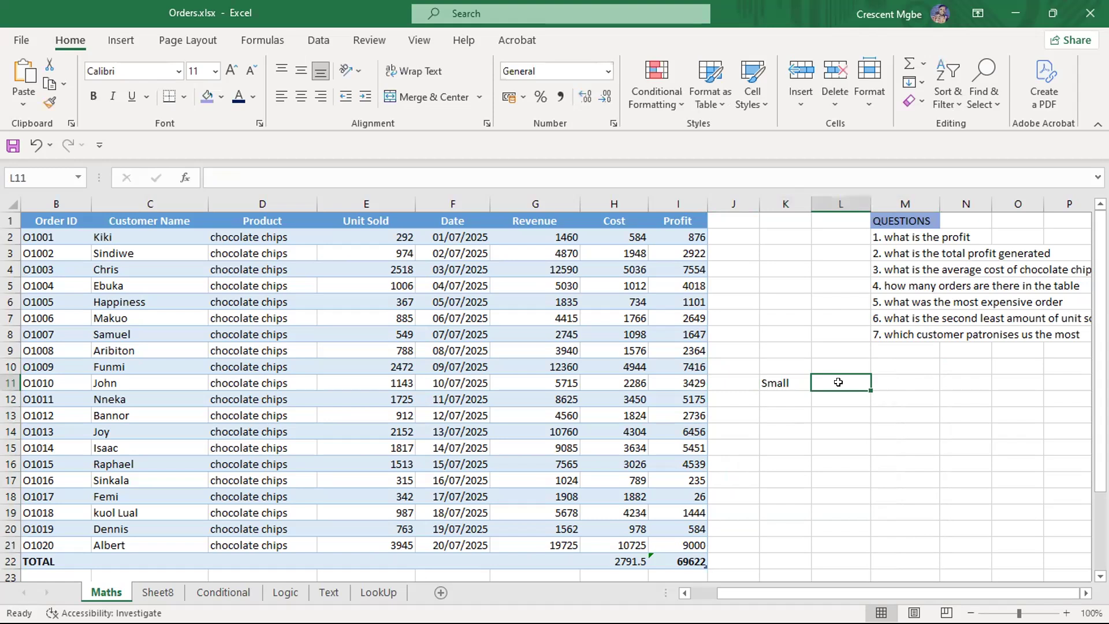
{"action": "type", "text": "=small"}
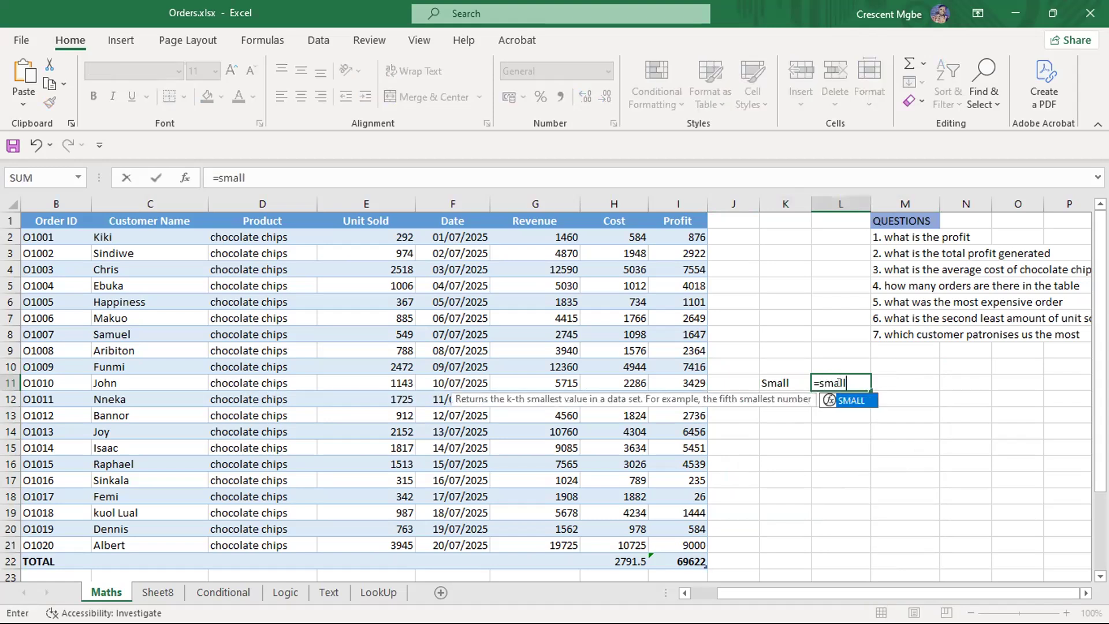
{"action": "double_click", "coordinate": [864, 402]}
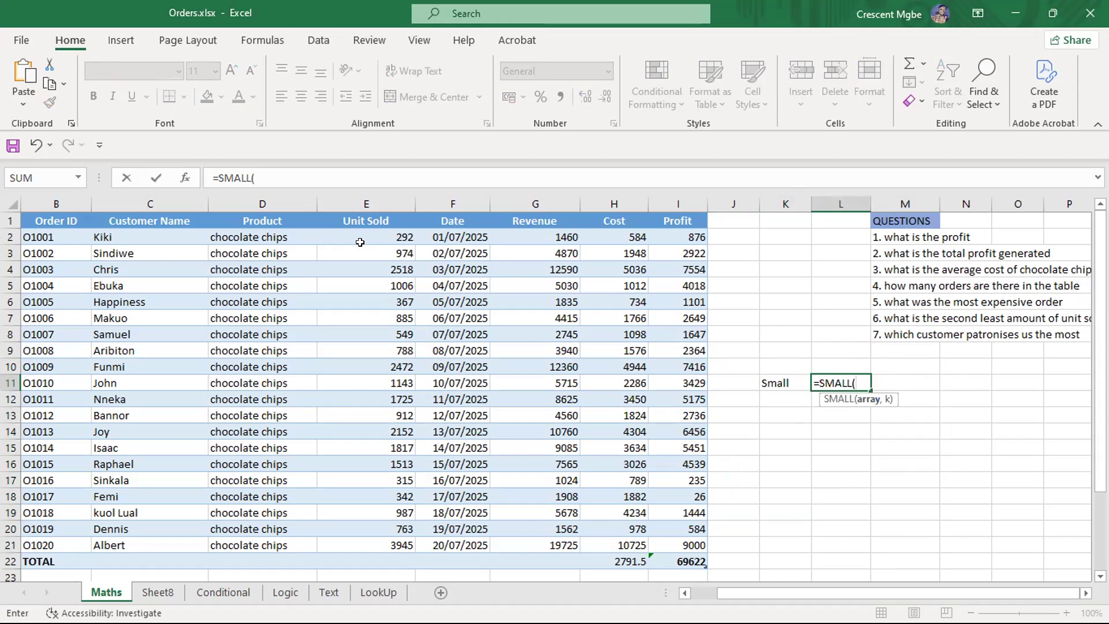
{"action": "left_click_drag", "start_coordinate": [369, 237], "coordinate": [433, 552]}
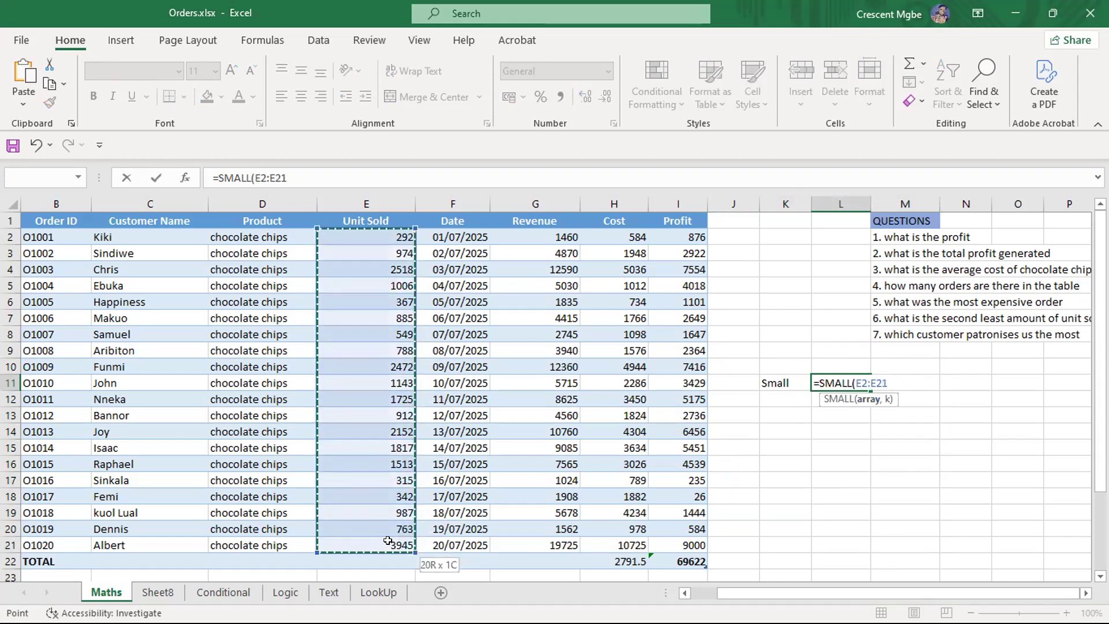
{"action": "type", "text": ","}
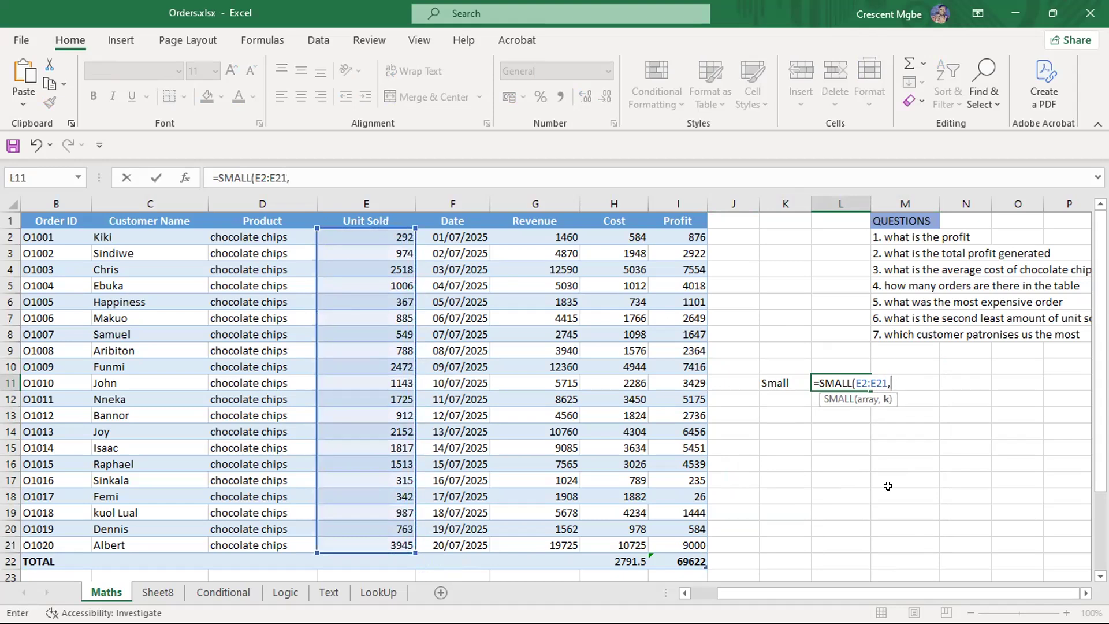
{"action": "type", "text": "2)"}
{"action": "key", "text": "Return"}
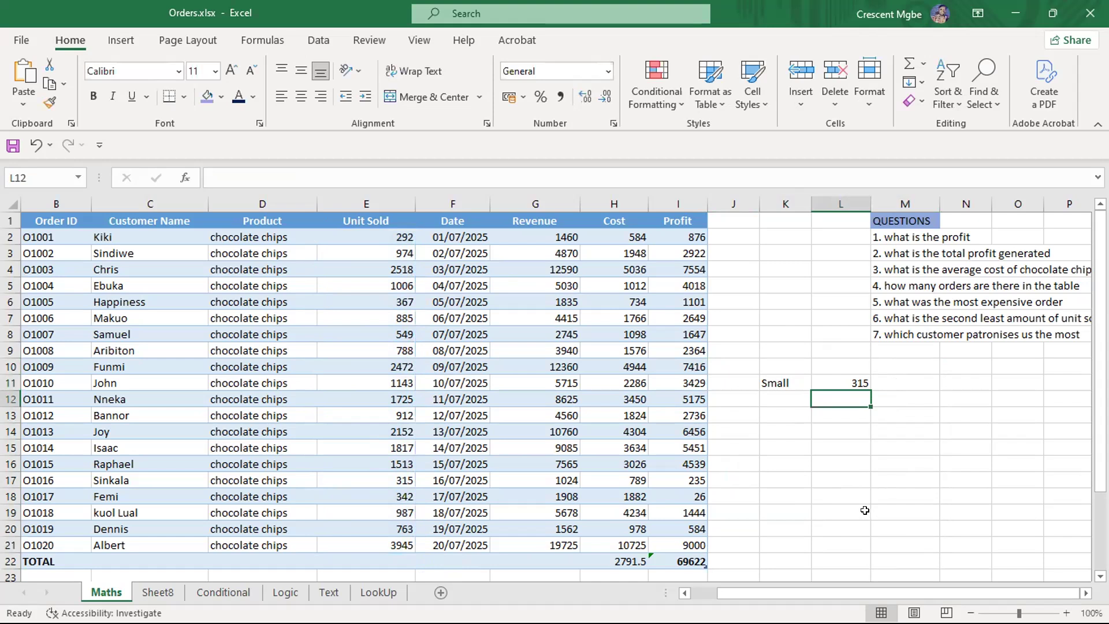
{"action": "left_click", "coordinate": [393, 233]}
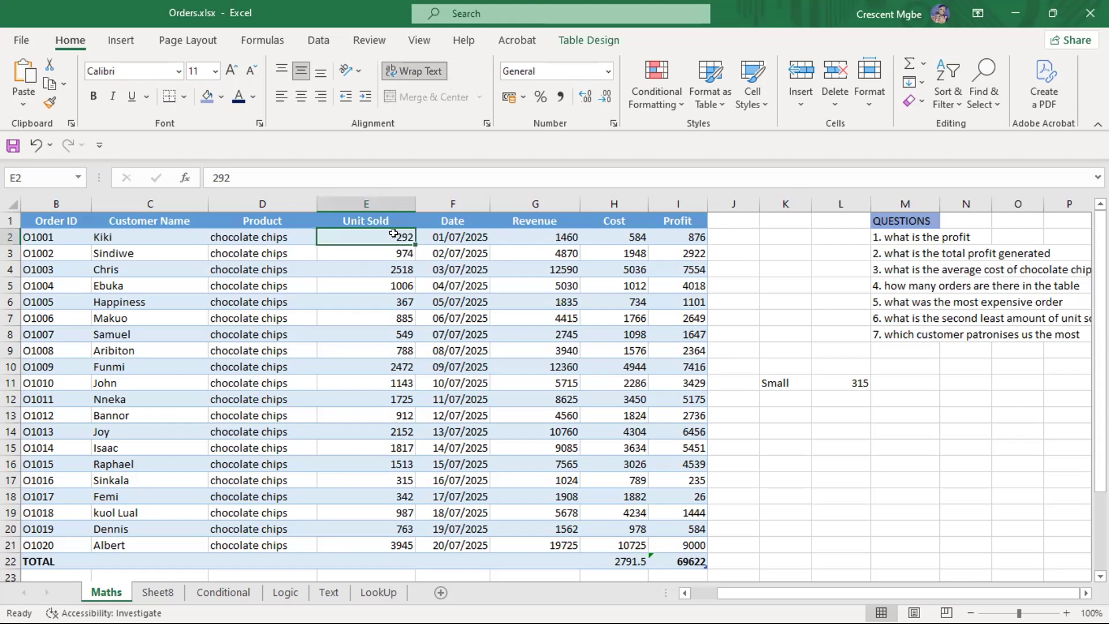
{"action": "left_click", "coordinate": [396, 477]}
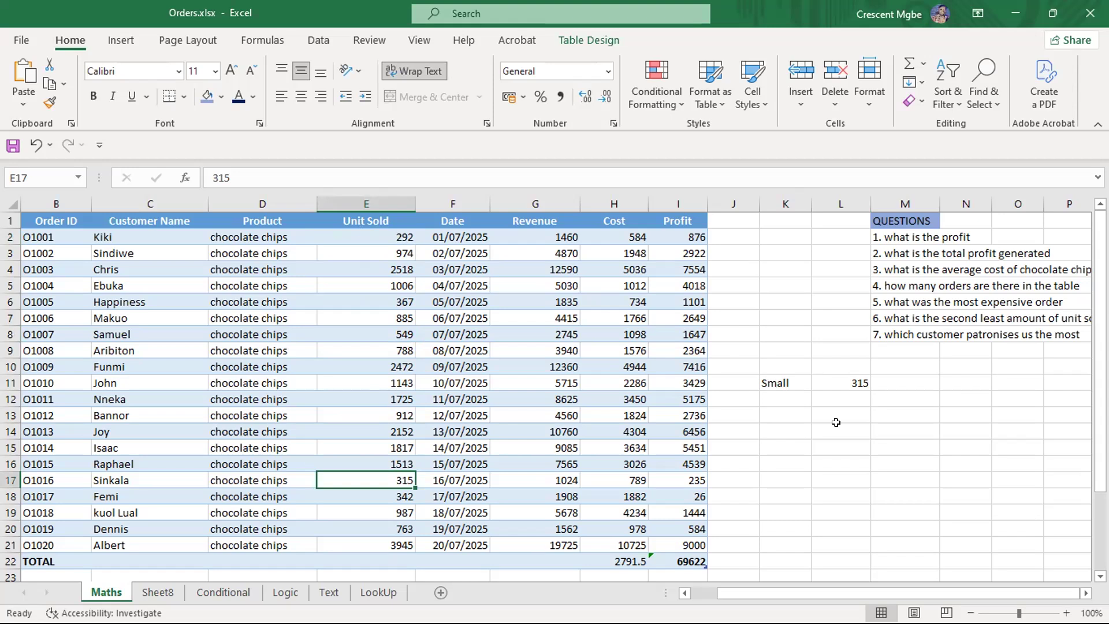
- Clear the "Small" label and its formula by emptying the range K10:L12
{"action": "left_click", "coordinate": [840, 316]}
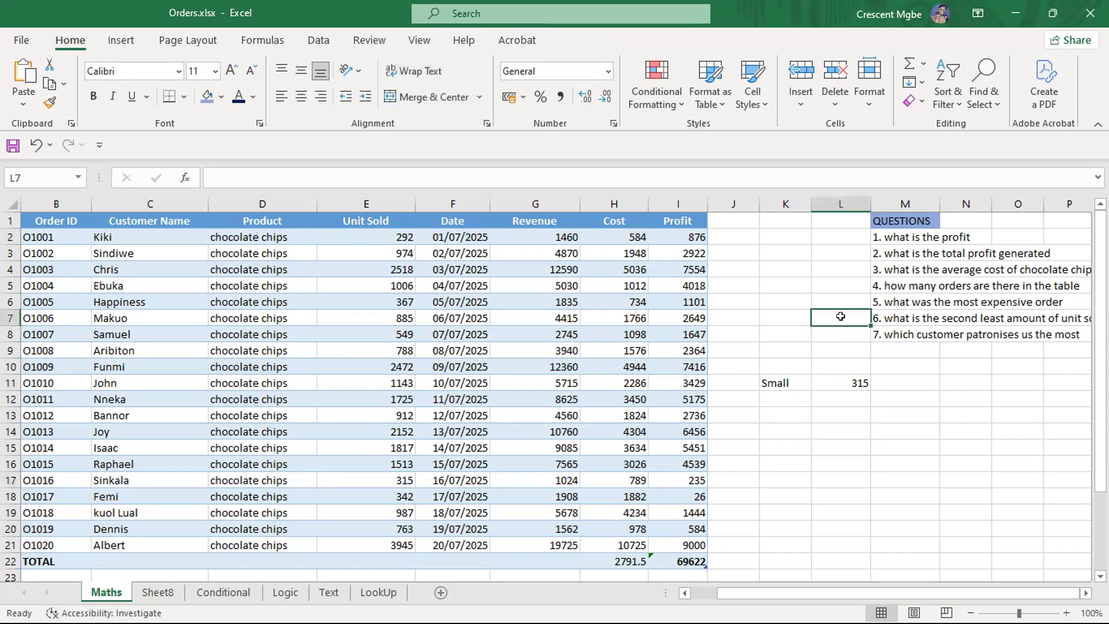
{"action": "left_click_drag", "start_coordinate": [781, 368], "coordinate": [853, 397]}
{"action": "key", "text": "Delete"}
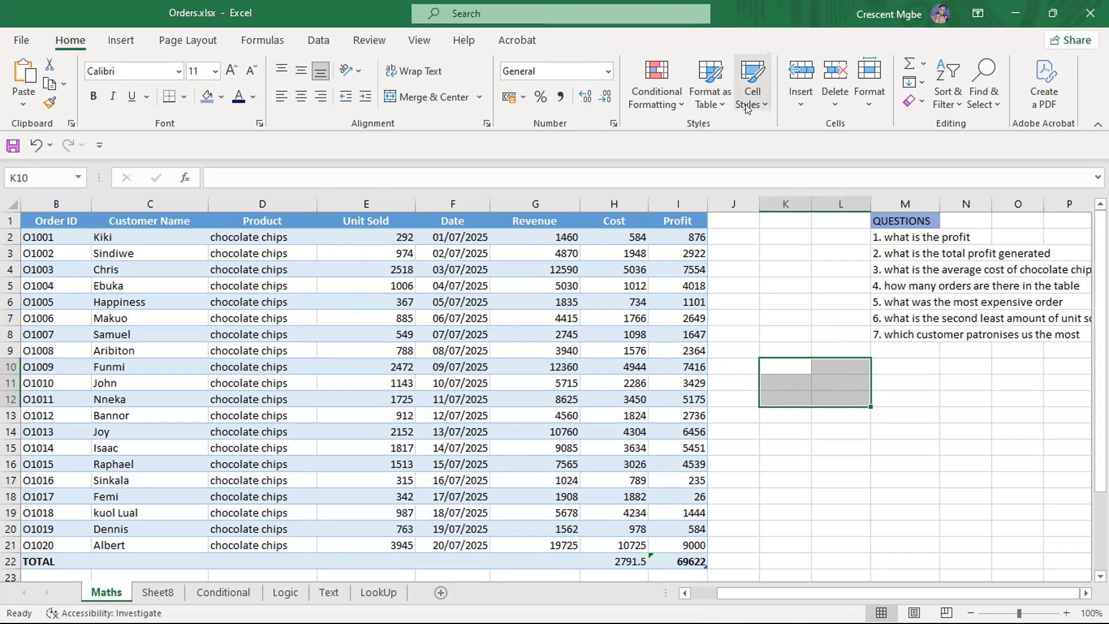
{"action": "key", "text": "alt+Tab"}
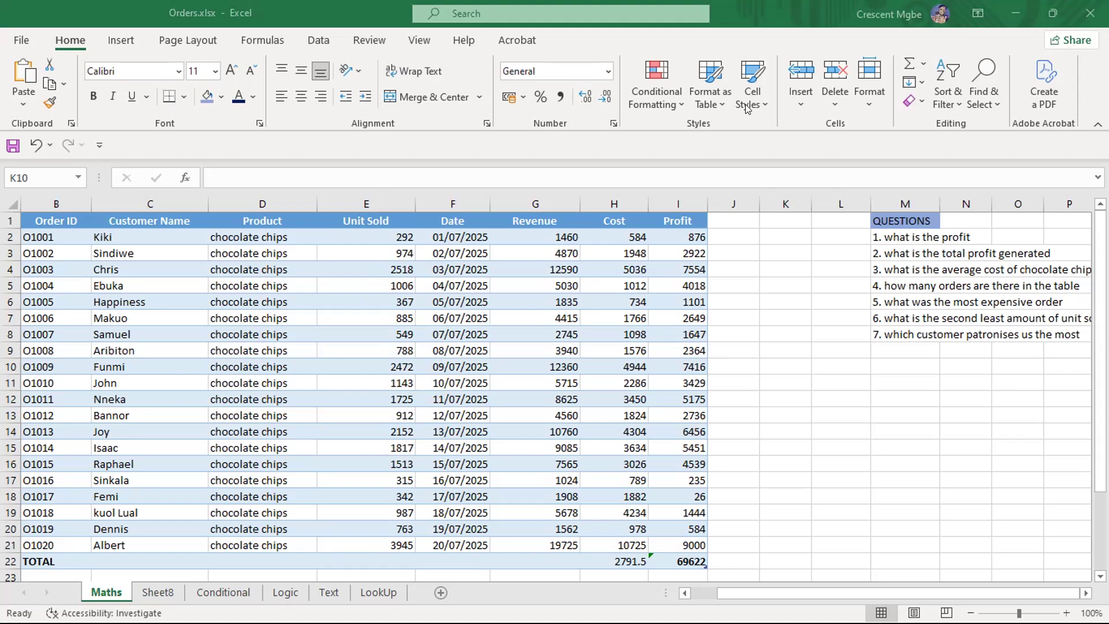
{"action": "left_click_drag", "start_coordinate": [785, 367], "coordinate": [823, 399]}
{"action": "left_click", "coordinate": [818, 382]}
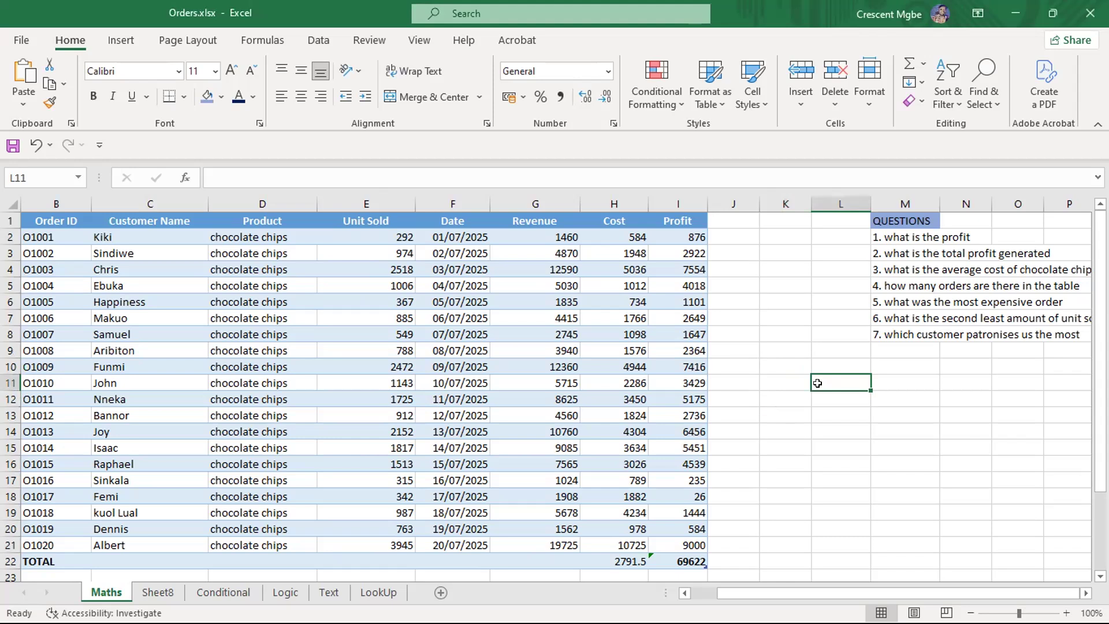
{"action": "type", "text": ","}
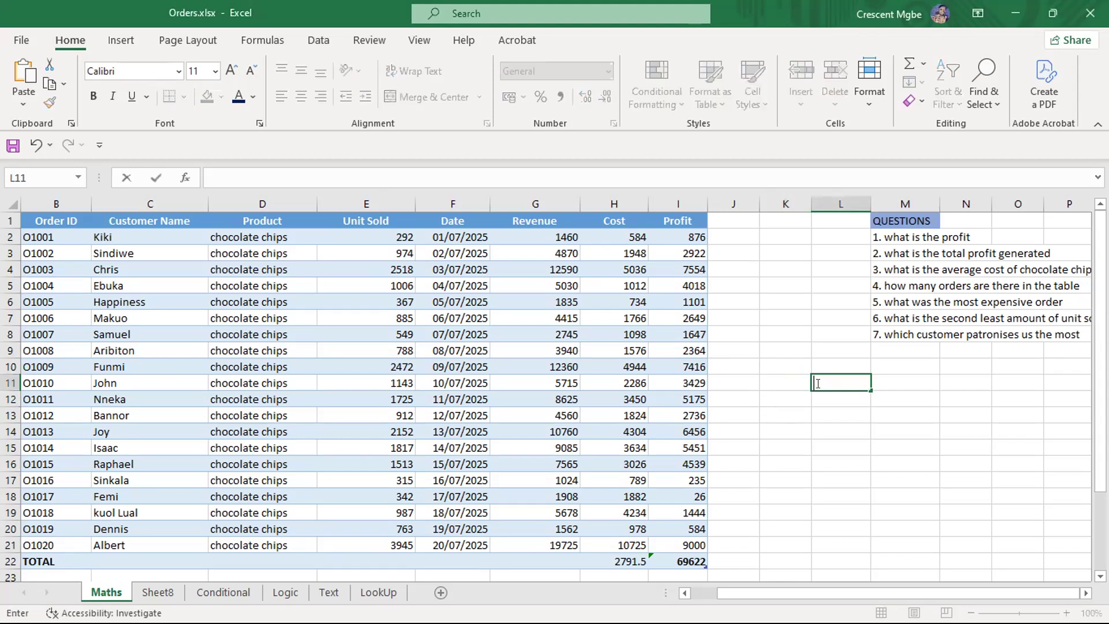
- Label cell L11 "MAX" and cell L12 "MIN"
{"action": "type", "text": "MAX"}
{"action": "left_click", "coordinate": [825, 399]}
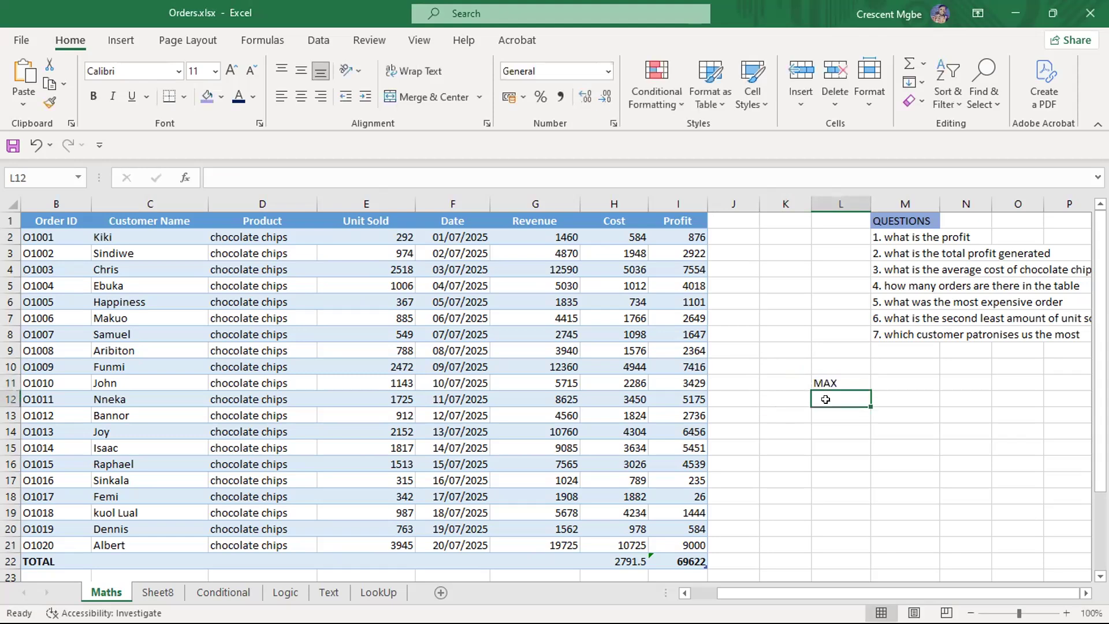
{"action": "type", "text": "ml"}
{"action": "key", "text": "BackSpace"}
{"action": "key", "text": "BackSpace"}
{"action": "type", "text": "MIN"}
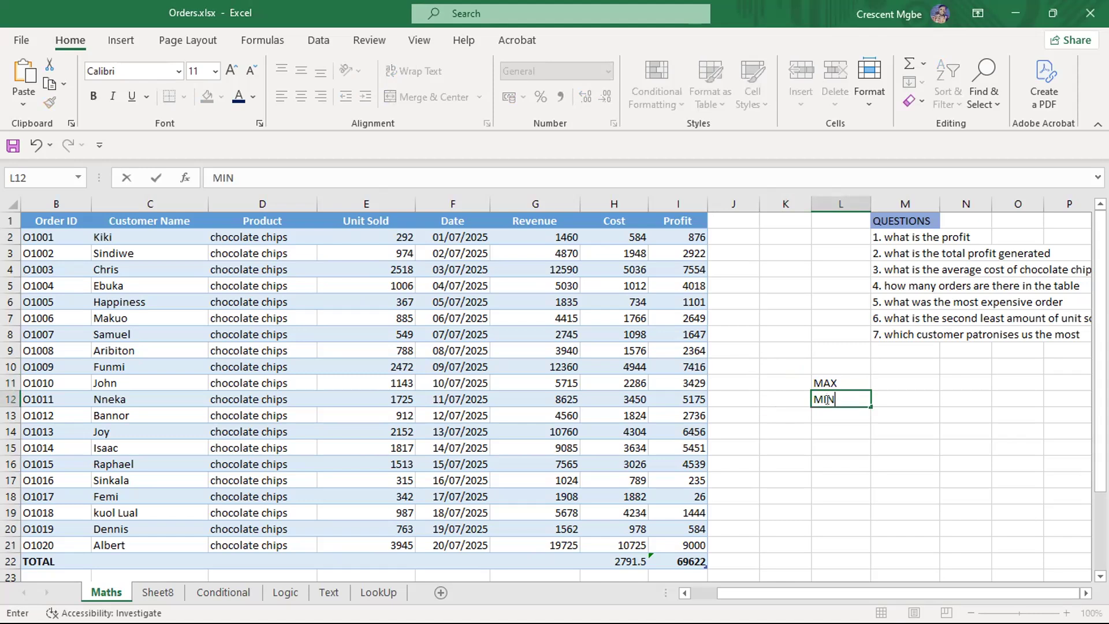
{"action": "left_click", "coordinate": [878, 381]}
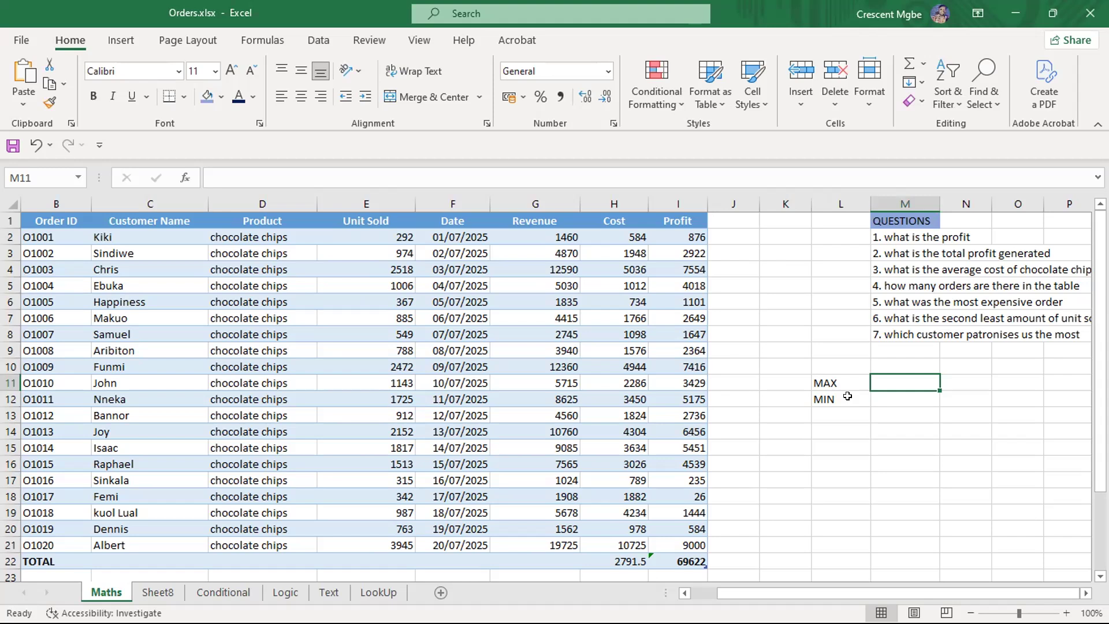
- Label cell L14 "LARGE" and cell L15 "SMALL" beneath the MAX and MIN labels
{"action": "left_click_drag", "start_coordinate": [351, 252], "coordinate": [398, 535]}
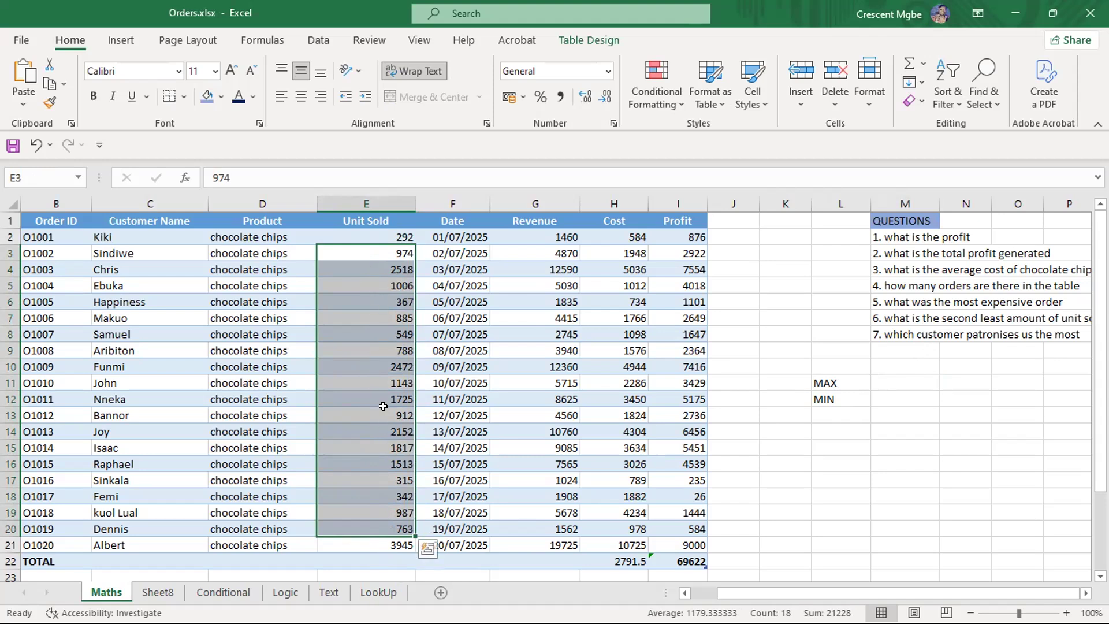
{"action": "left_click", "coordinate": [837, 433]}
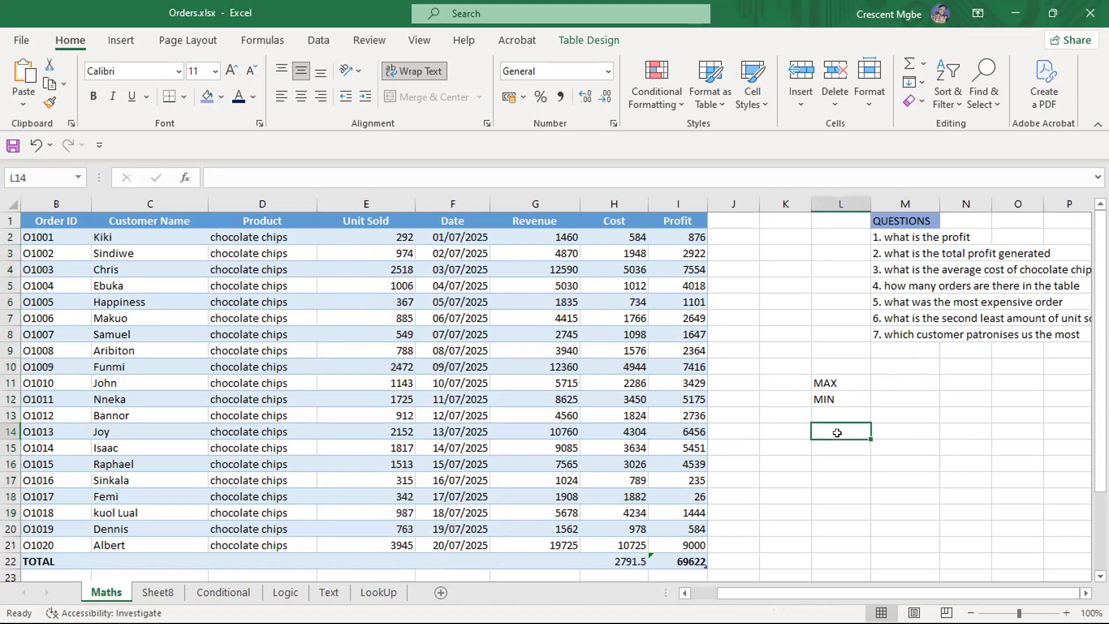
{"action": "type", "text": "l"}
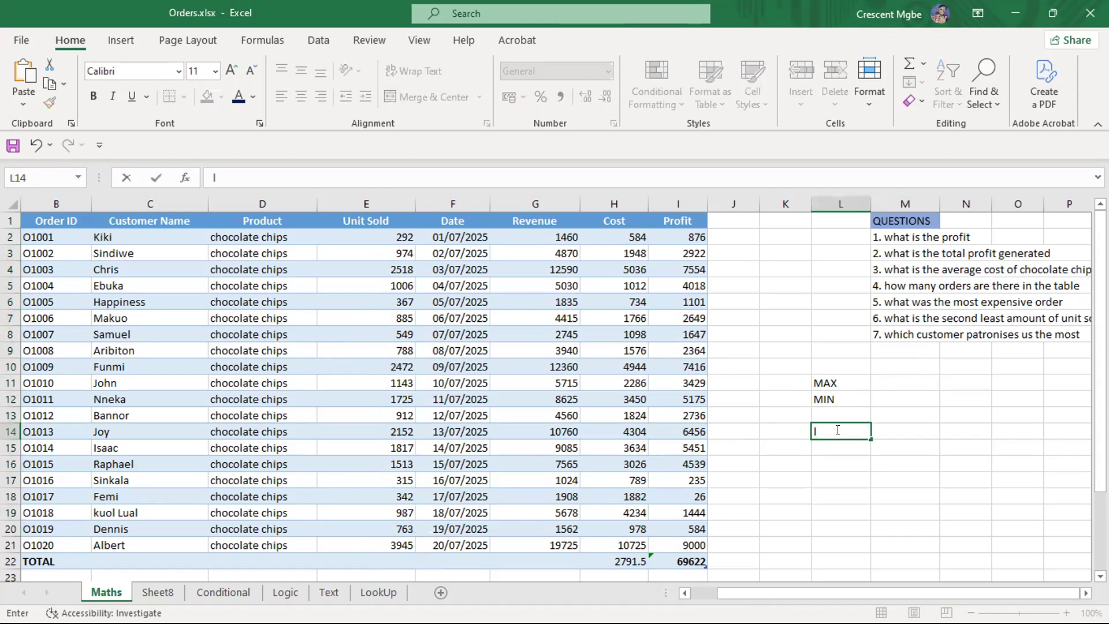
{"action": "type", "text": "ARGE"}
{"action": "key", "text": "Return"}
{"action": "type", "text": "SAM"}
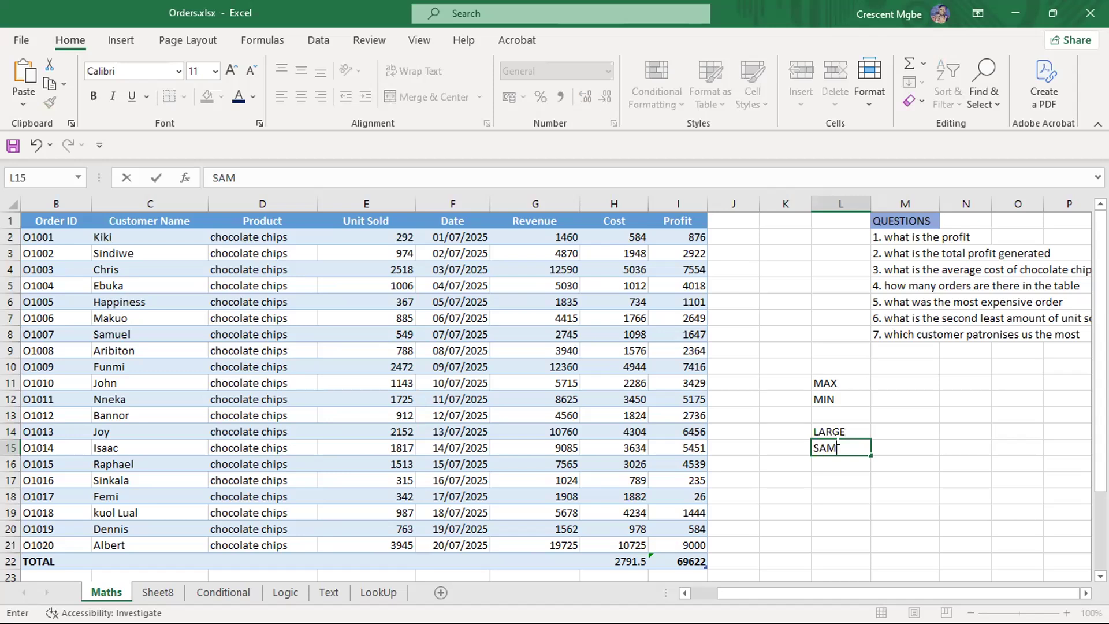
{"action": "key", "text": "BackSpace"}
{"action": "key", "text": "BackSpace"}
{"action": "type", "text": "MALL"}
{"action": "left_click", "coordinate": [890, 385]}
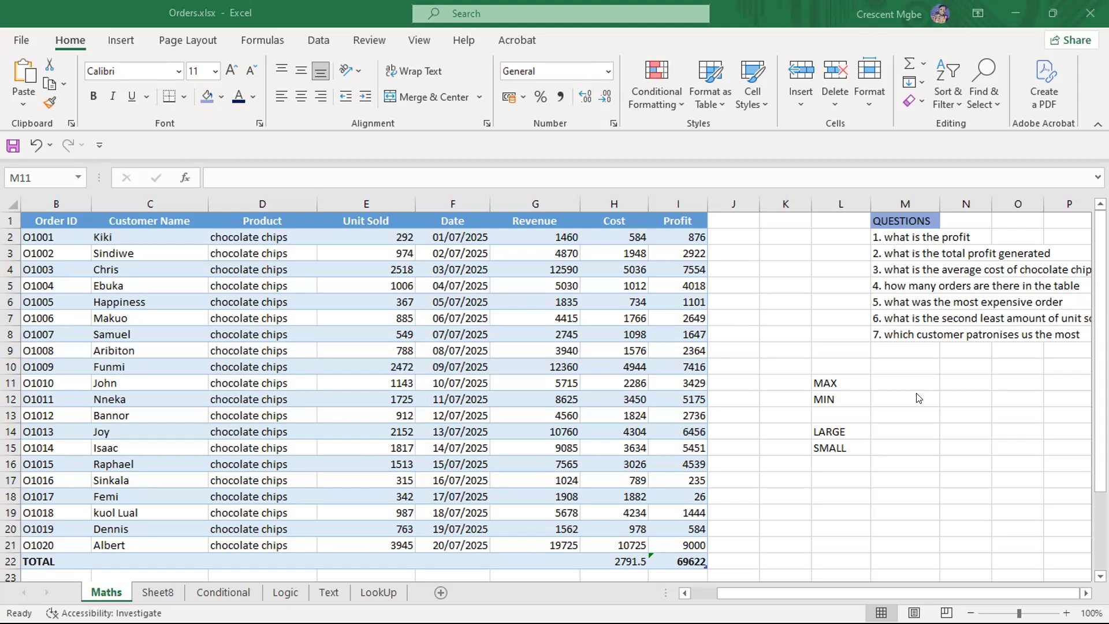
{"action": "left_click", "coordinate": [905, 376]}
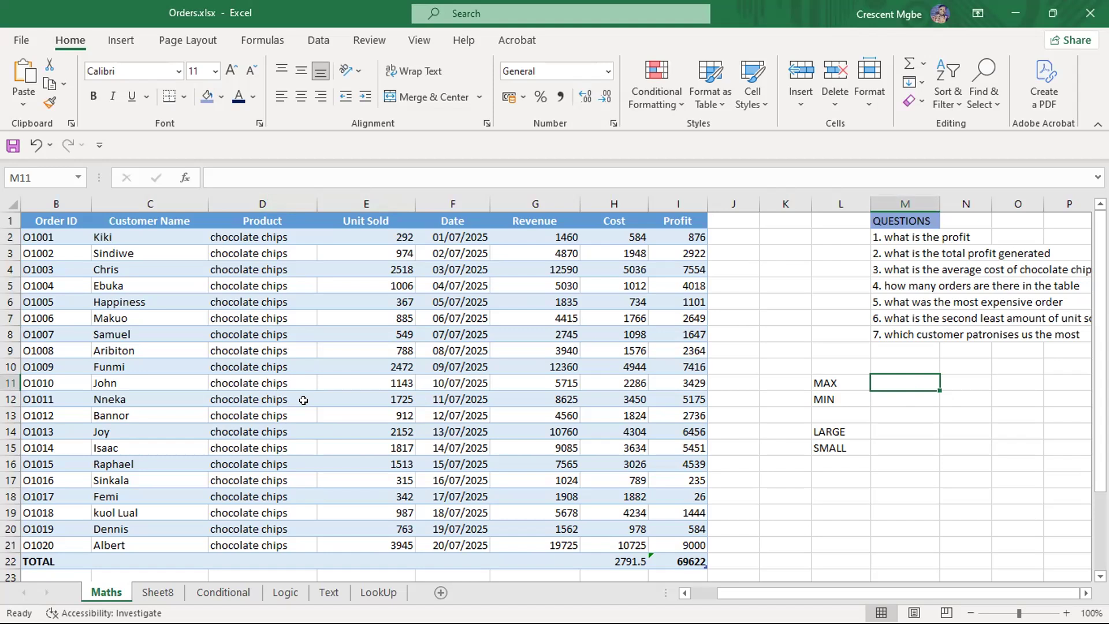
{"action": "left_click", "coordinate": [122, 541]}
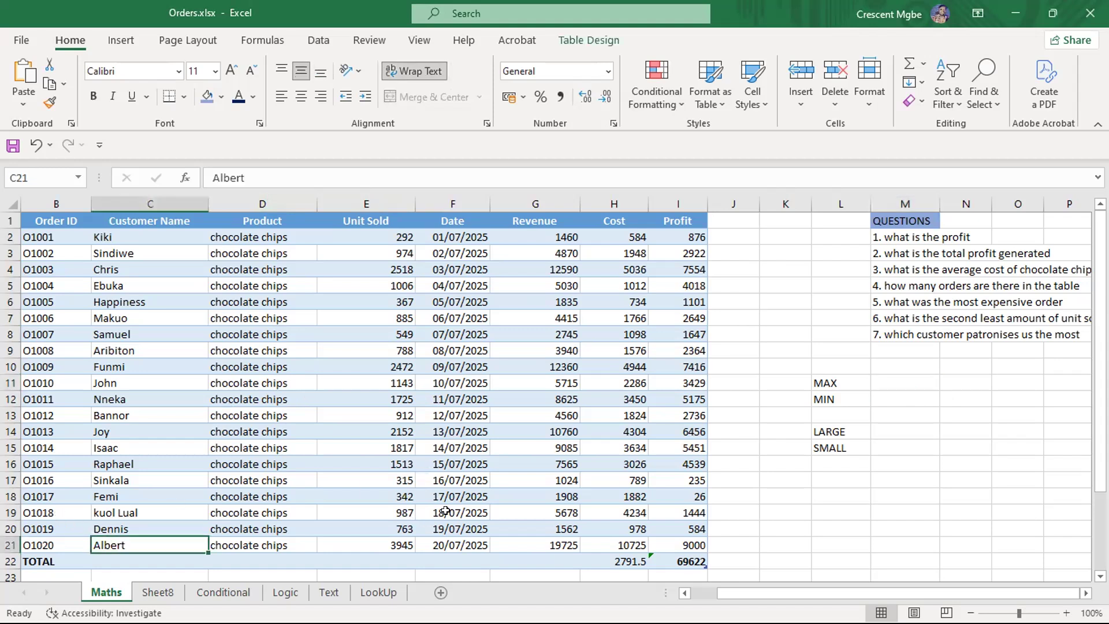
{"action": "scroll", "coordinate": [229, 514], "scroll_direction": "down", "scroll_amount": 2}
{"action": "scroll", "coordinate": [604, 458], "scroll_direction": "up", "scroll_amount": 2}
{"action": "left_click", "coordinate": [914, 381]}
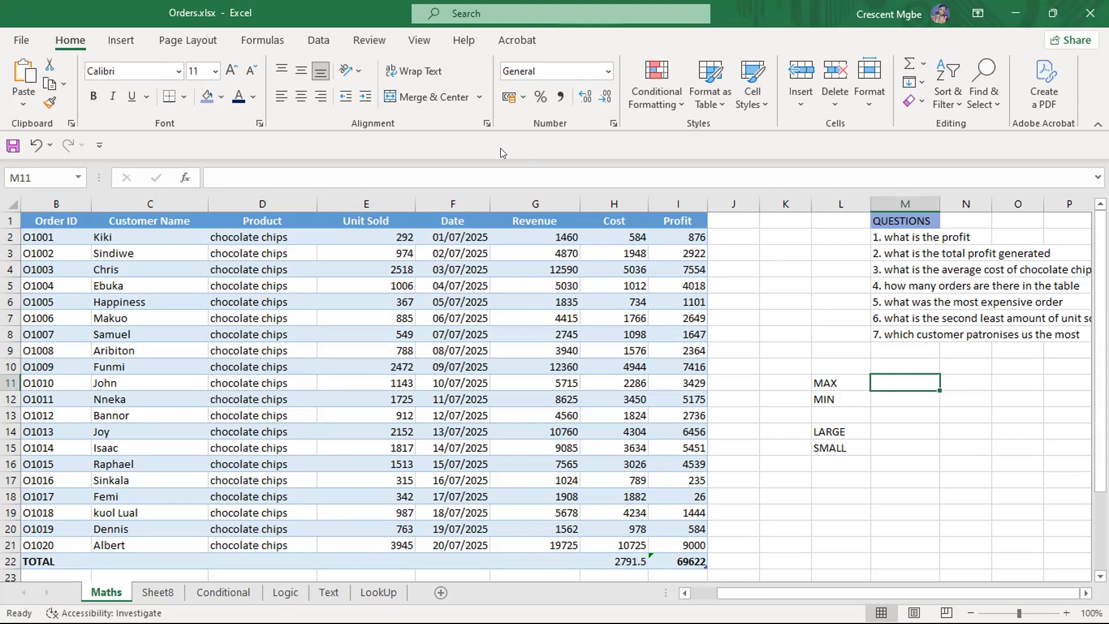
{"action": "key", "text": "alt+Tab"}
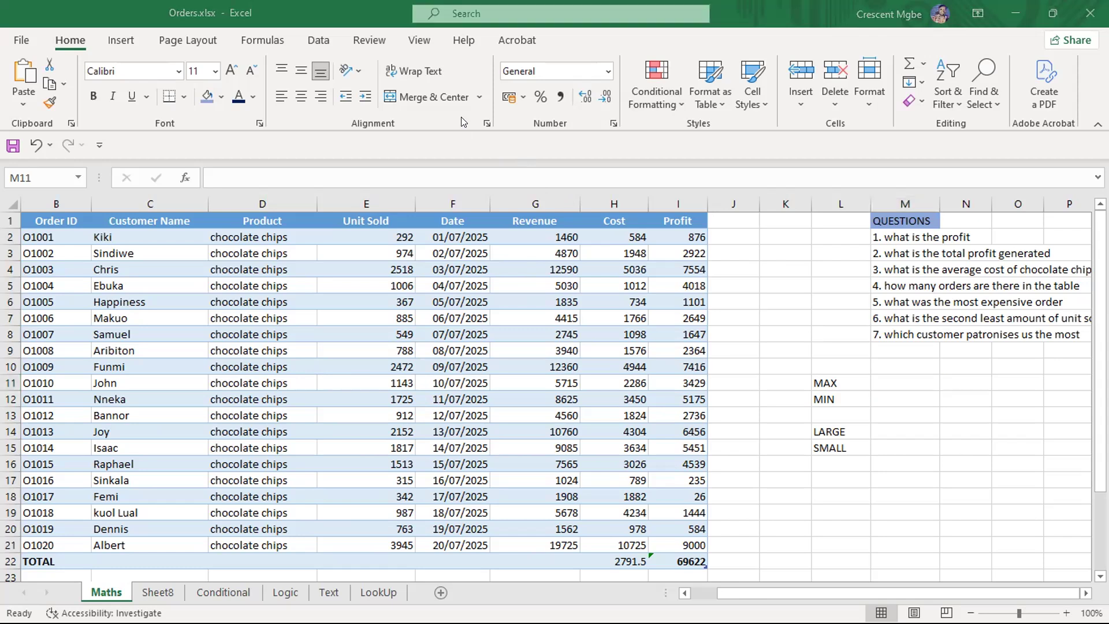
- Try to give M11 a Greater Than highlight rule comparing against =$B$2:$I$22, using Light Red Fill with Dark Red Text
{"action": "left_click", "coordinate": [680, 107]}
{"action": "mouse_move", "coordinate": [734, 143]}
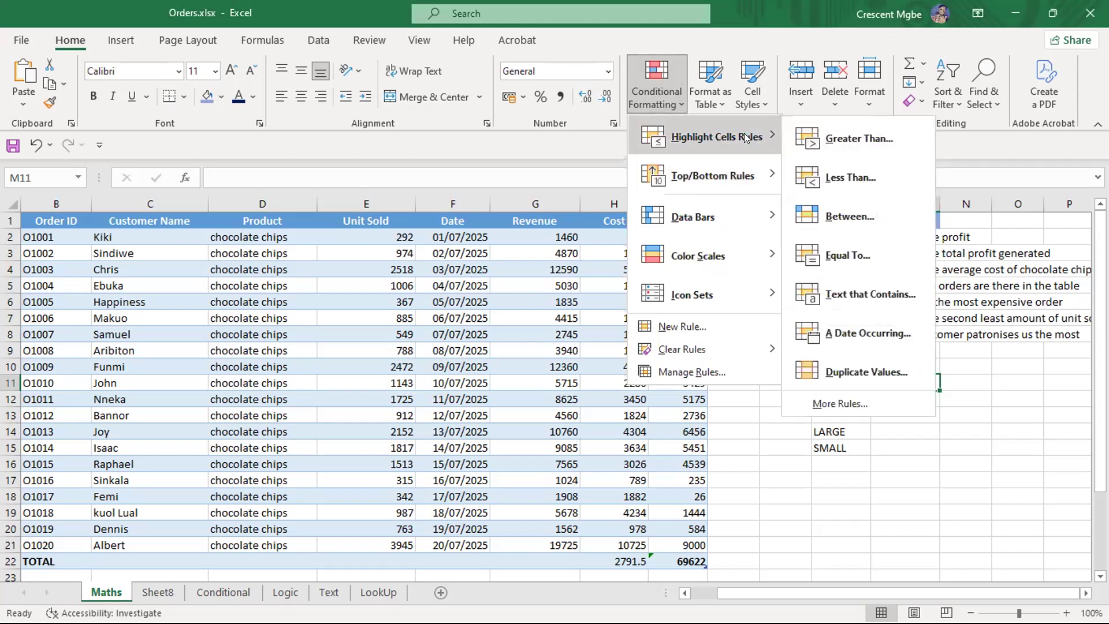
{"action": "left_click", "coordinate": [846, 138]}
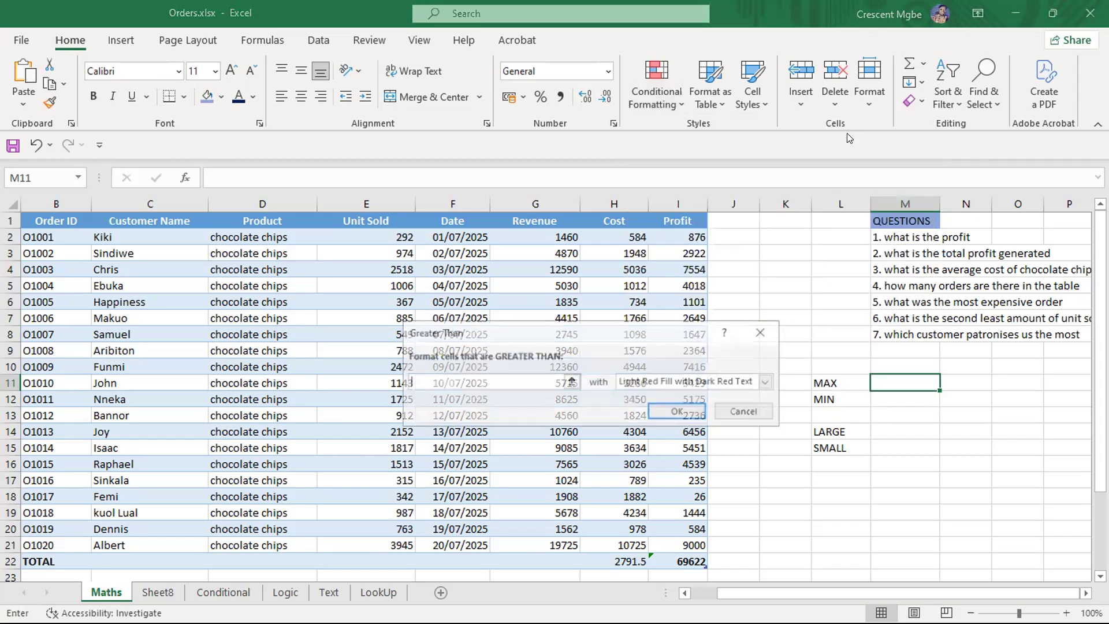
{"action": "left_click", "coordinate": [570, 381]}
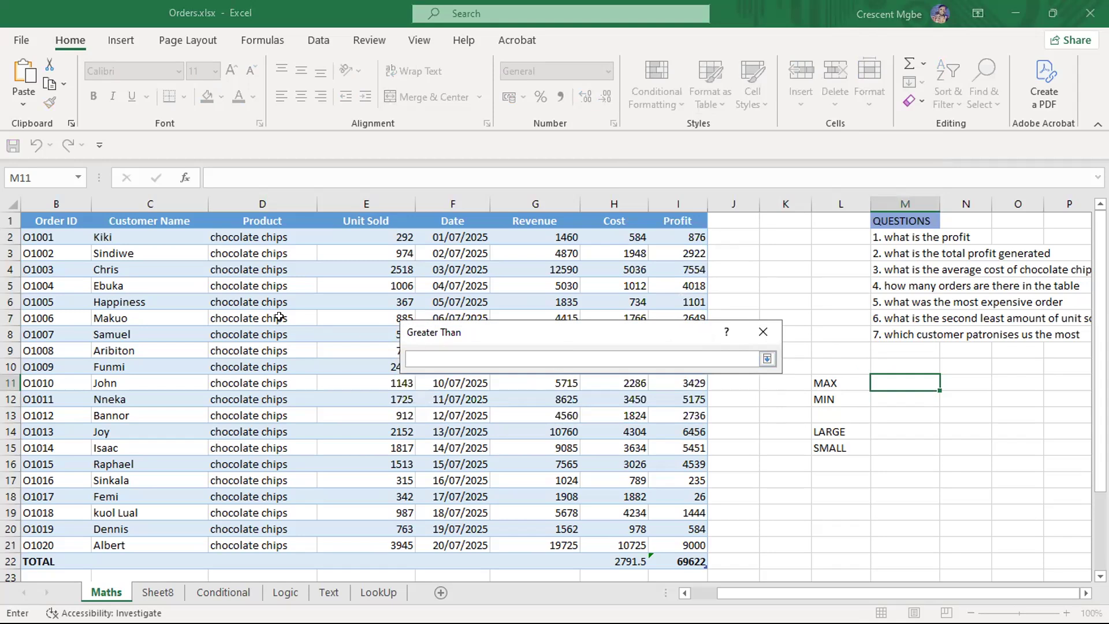
{"action": "left_click_drag", "start_coordinate": [38, 231], "coordinate": [681, 551]}
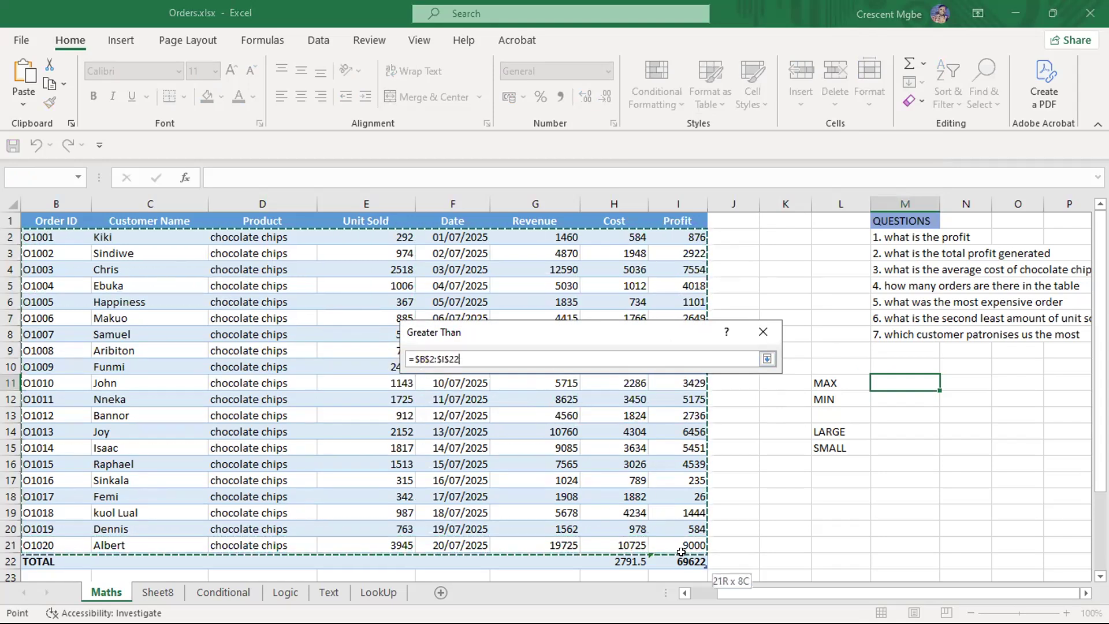
{"action": "left_click", "coordinate": [766, 359]}
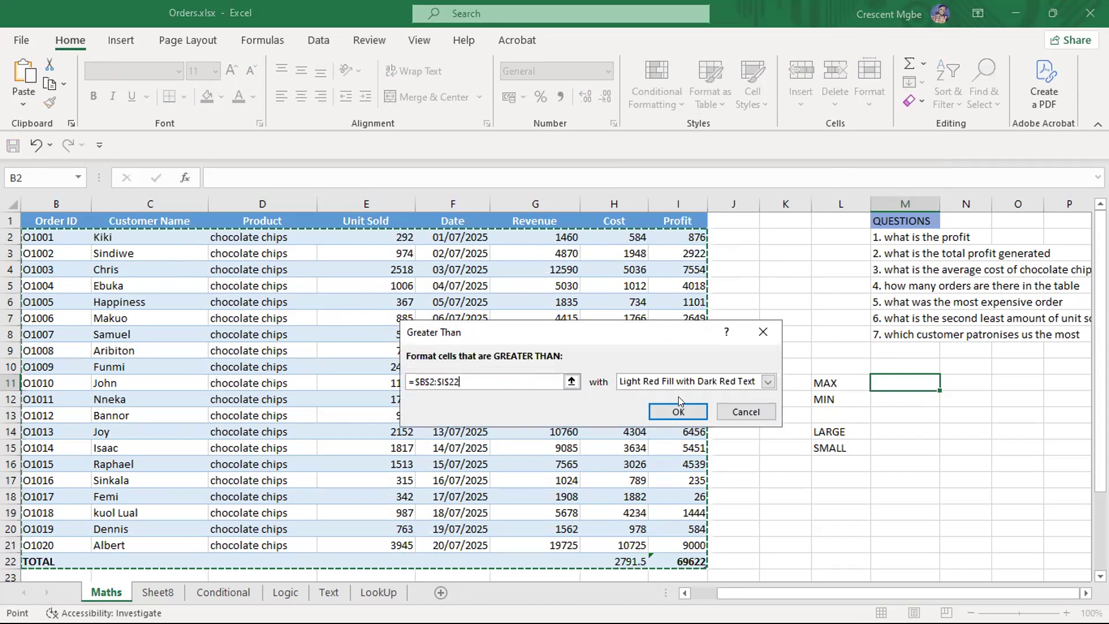
{"action": "left_click", "coordinate": [766, 382]}
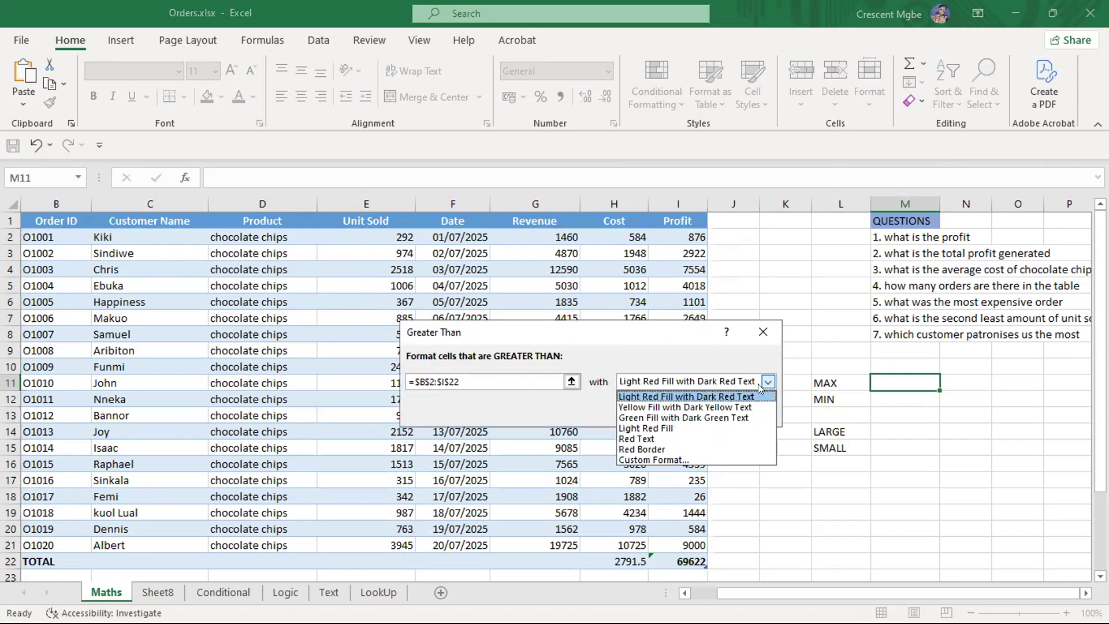
{"action": "left_click", "coordinate": [664, 398]}
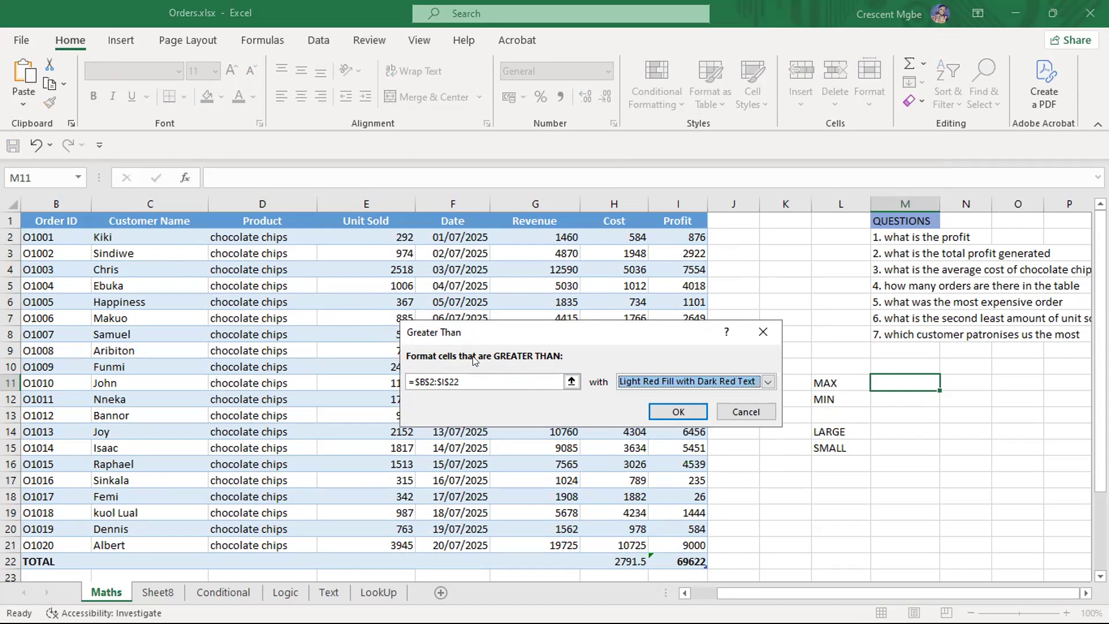
{"action": "left_click", "coordinate": [514, 376]}
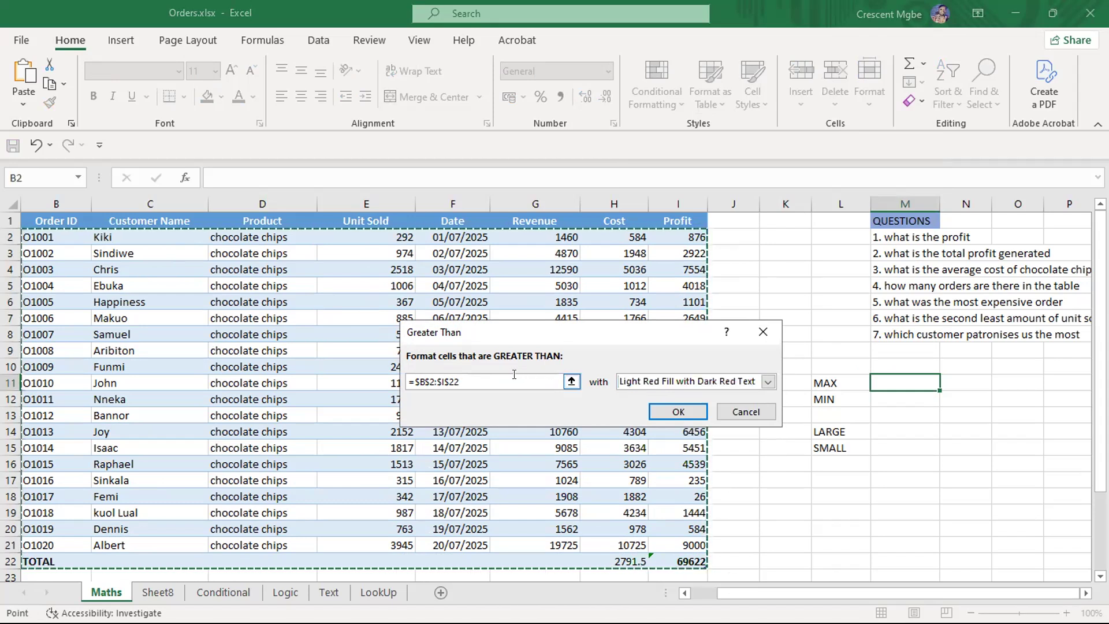
{"action": "left_click", "coordinate": [680, 408]}
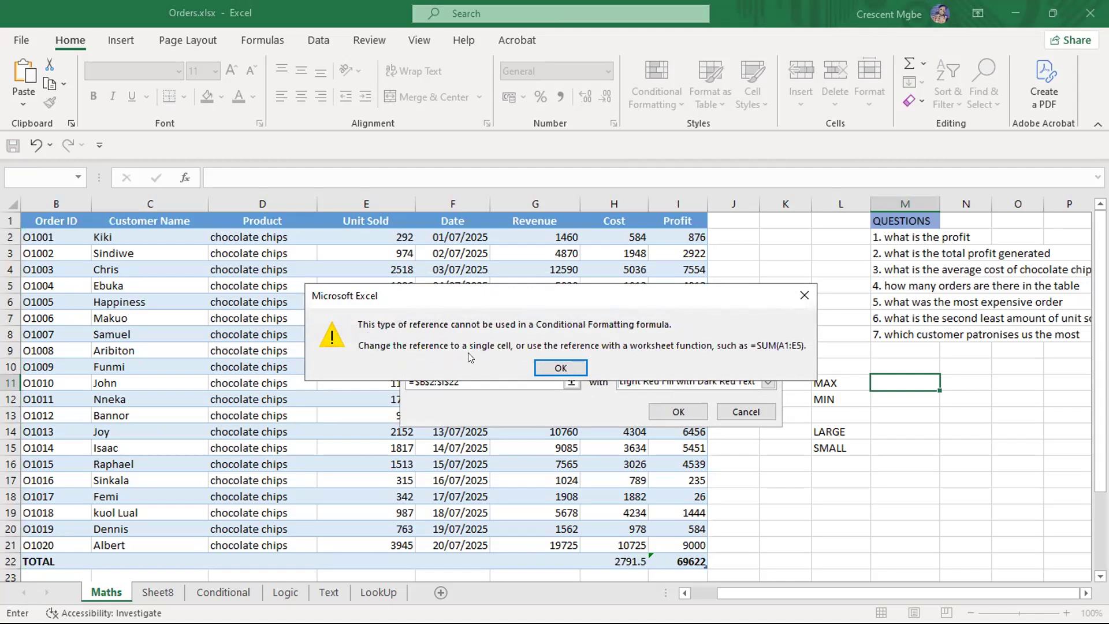
{"action": "left_click", "coordinate": [555, 368]}
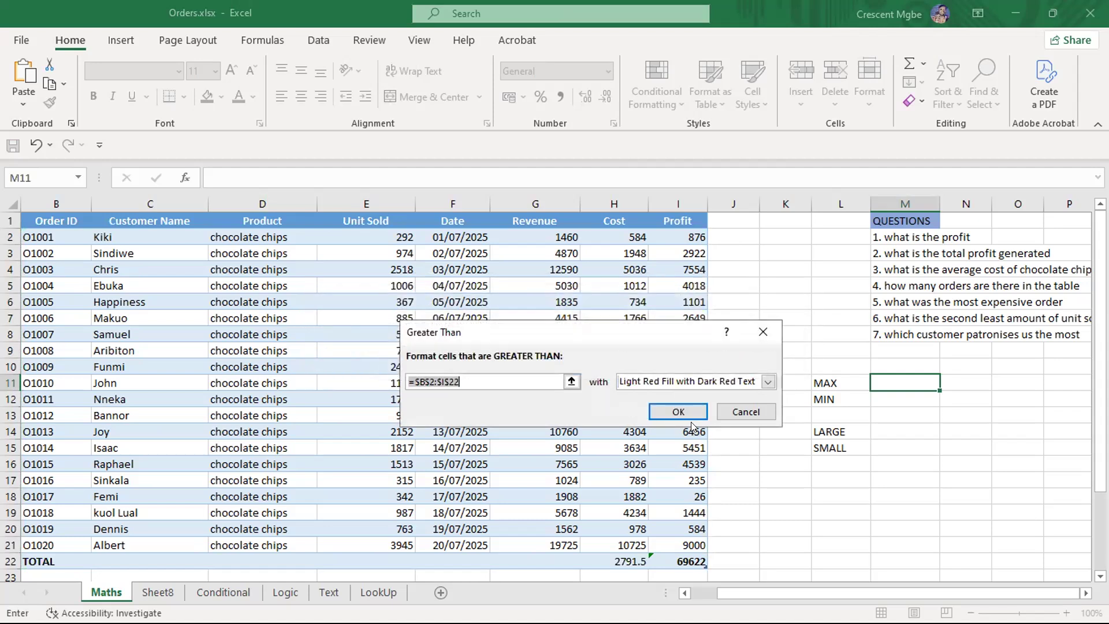
- Change the Greater Than comparison reference to =$B$2 and apply the rule to M11
{"action": "left_click", "coordinate": [571, 381]}
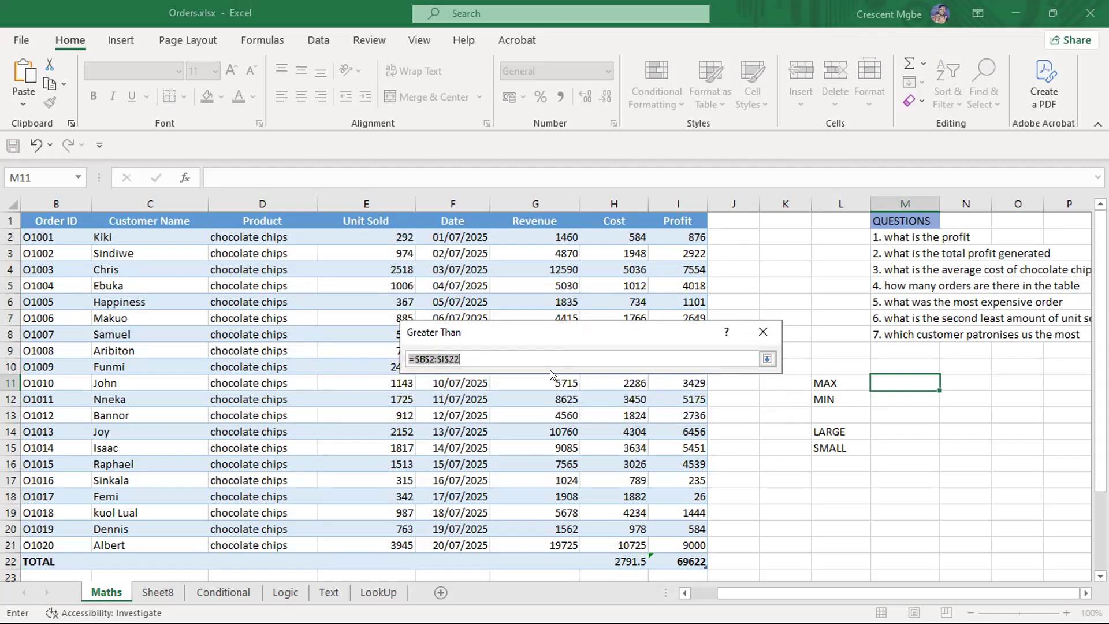
{"action": "left_click", "coordinate": [59, 233]}
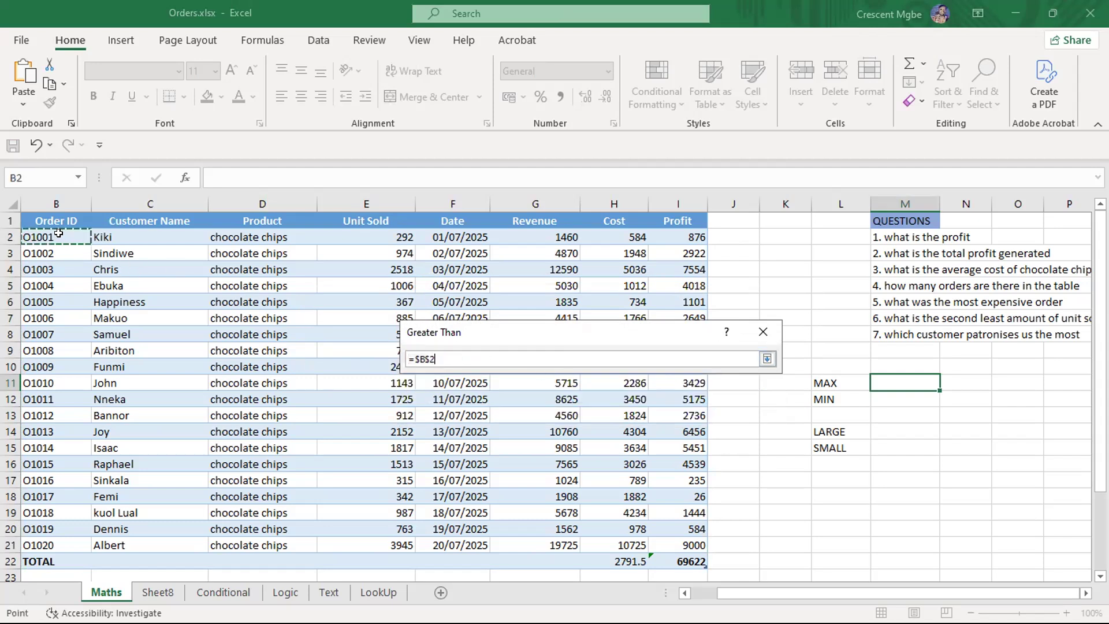
{"action": "left_click", "coordinate": [767, 358]}
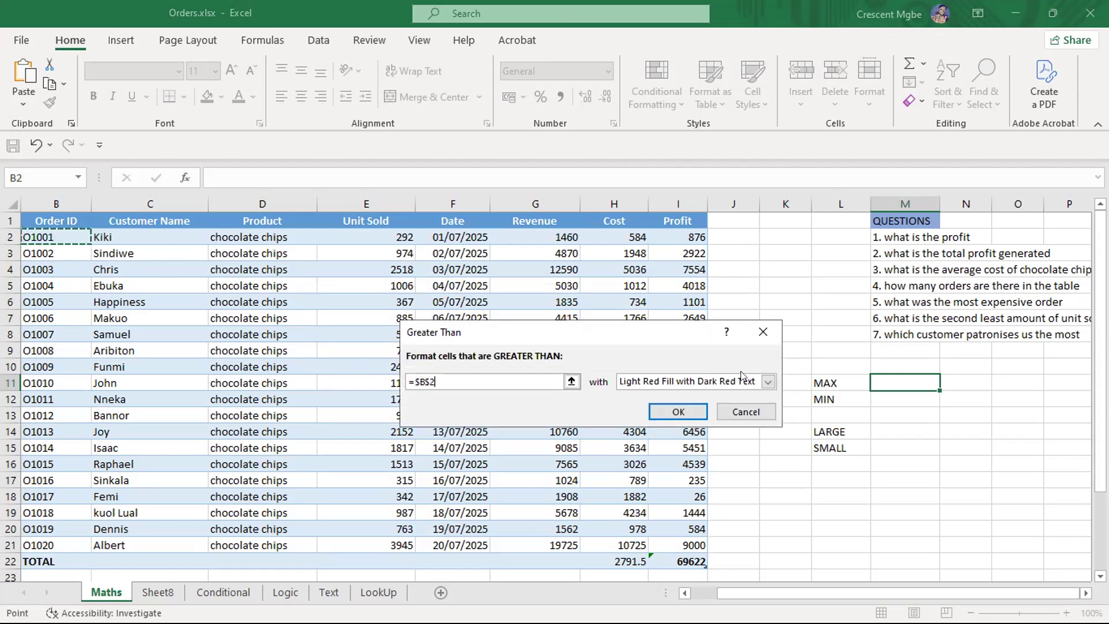
{"action": "left_click", "coordinate": [681, 410]}
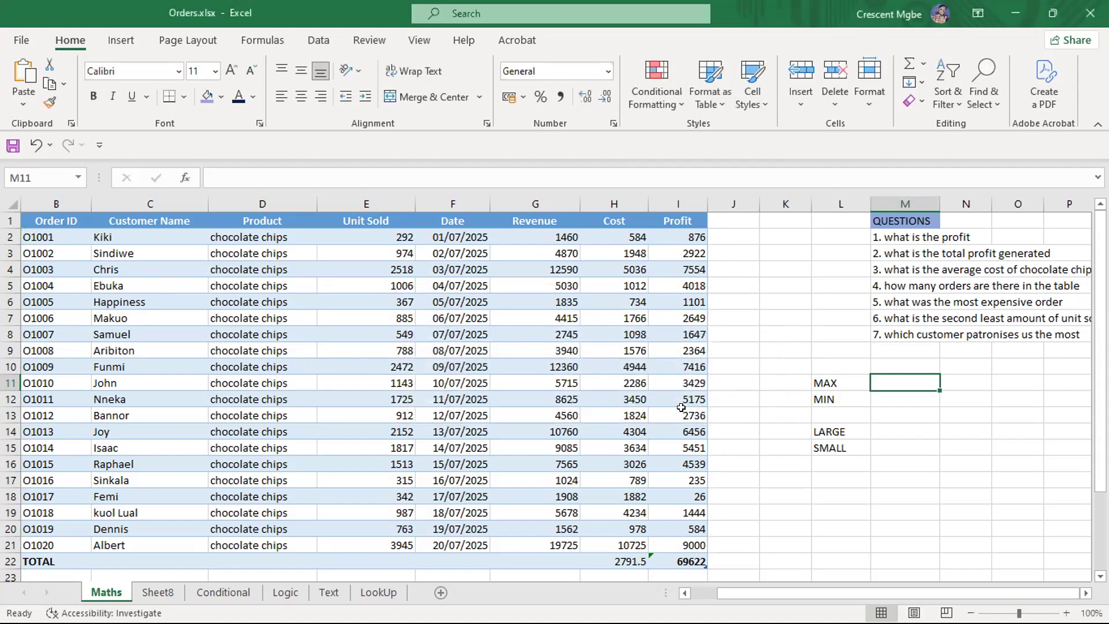
- Highlight cells in B2:I22 greater than 100 with Light Red Fill with Dark Red Text using conditional formatting
{"action": "left_click_drag", "start_coordinate": [32, 234], "coordinate": [701, 563]}
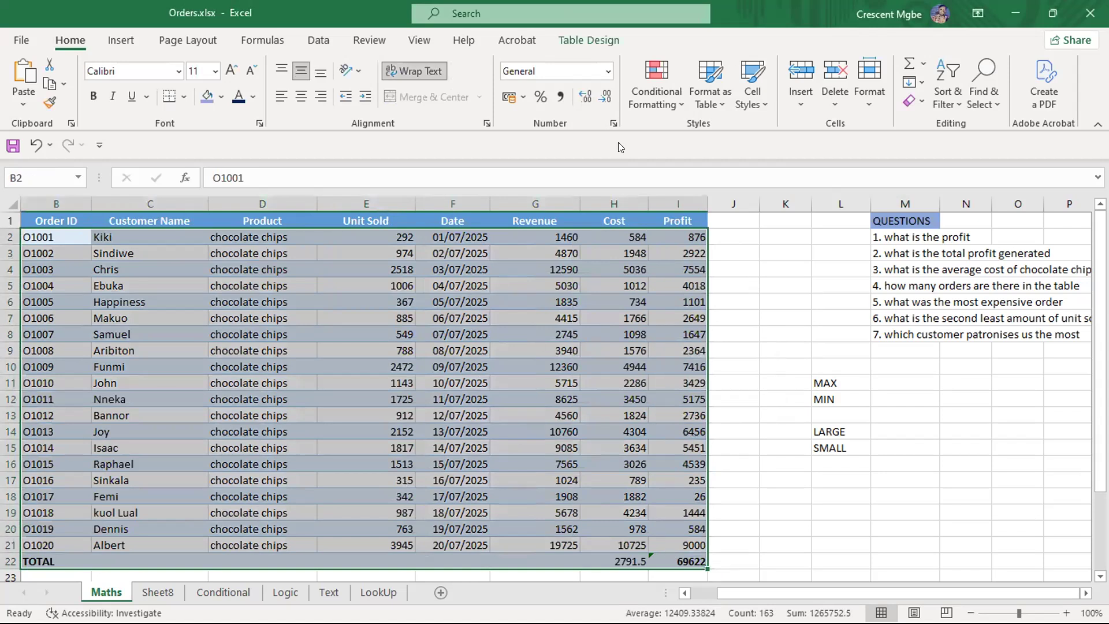
{"action": "left_click", "coordinate": [664, 101]}
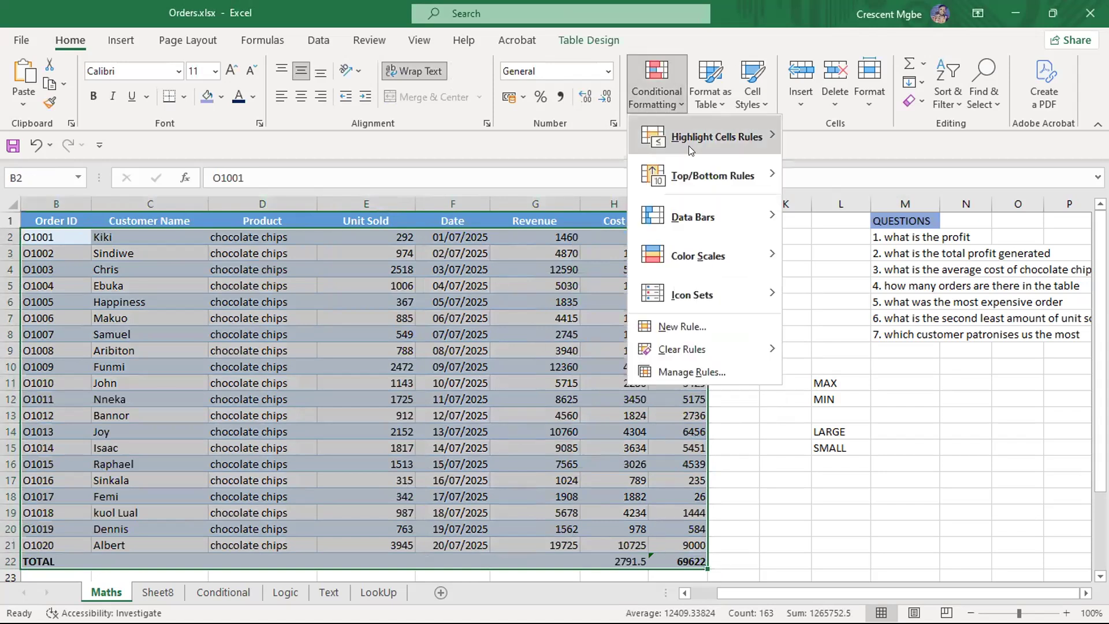
{"action": "mouse_move", "coordinate": [704, 189]}
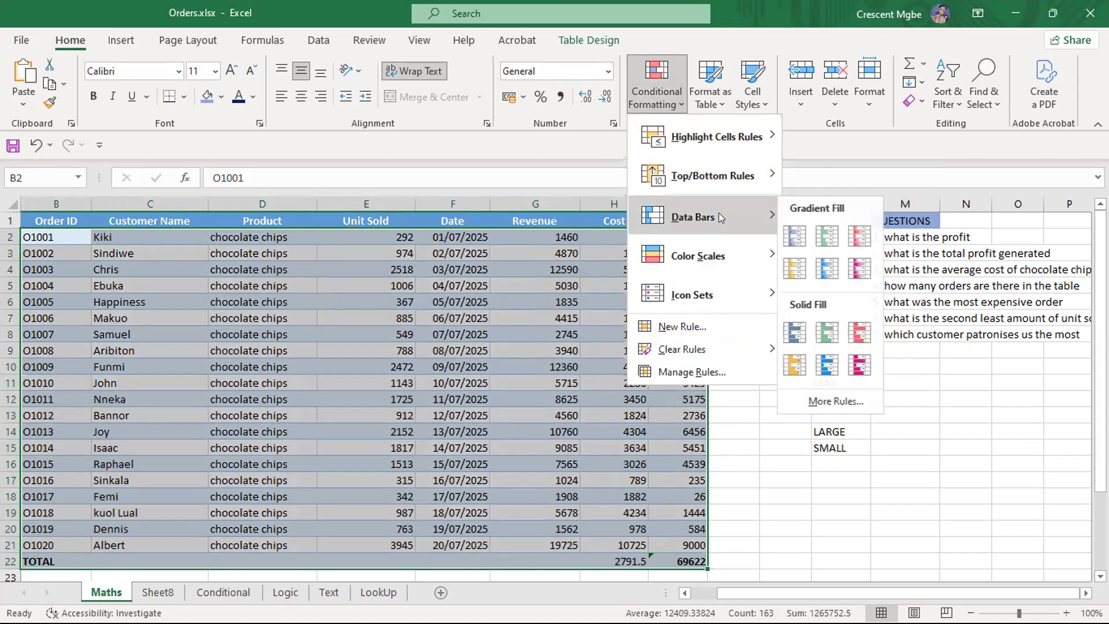
{"action": "mouse_move", "coordinate": [729, 261]}
{"action": "mouse_move", "coordinate": [731, 292]}
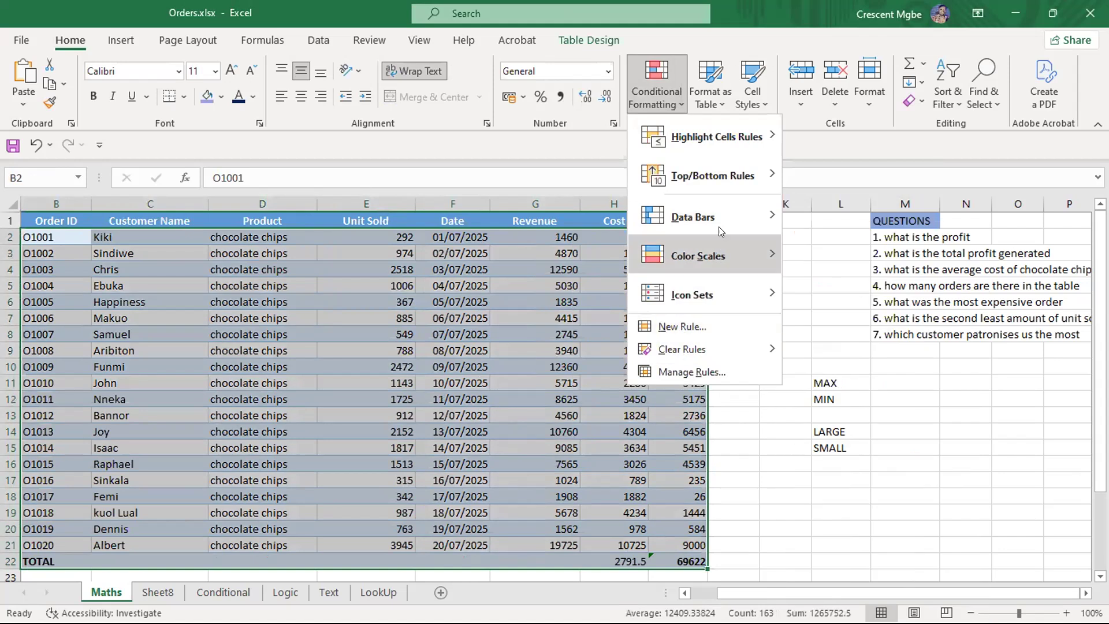
{"action": "mouse_move", "coordinate": [741, 137]}
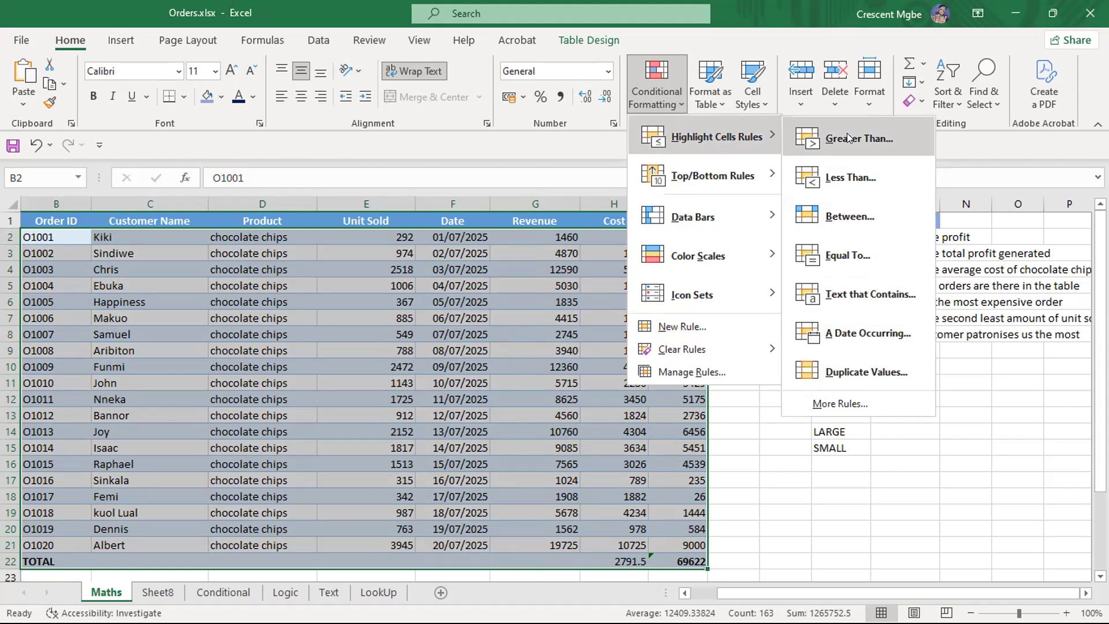
{"action": "left_click", "coordinate": [846, 137]}
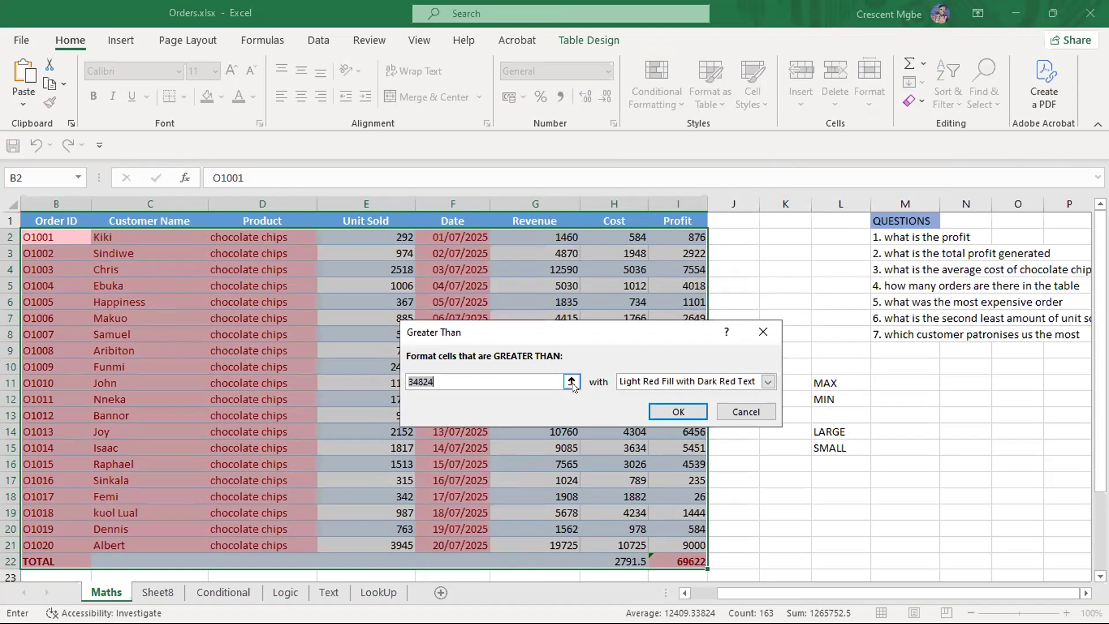
{"action": "left_click", "coordinate": [461, 378]}
{"action": "key", "text": "BackSpace"}
{"action": "key", "text": "BackSpace"}
{"action": "key", "text": "BackSpace"}
{"action": "key", "text": "BackSpace"}
{"action": "key", "text": "BackSpace"}
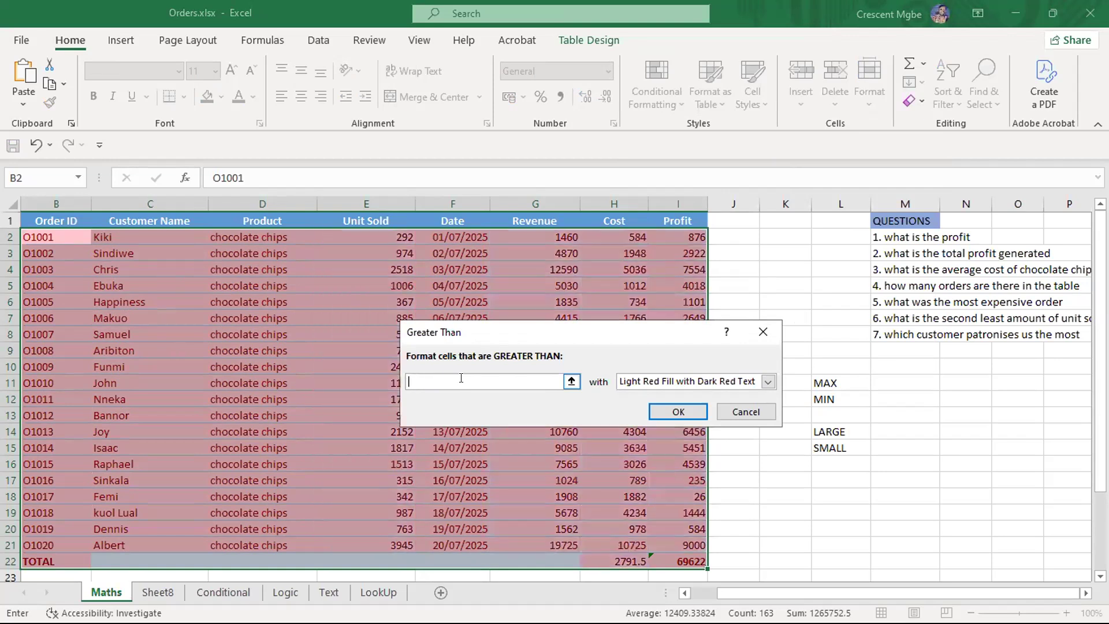
{"action": "type", "text": "100"}
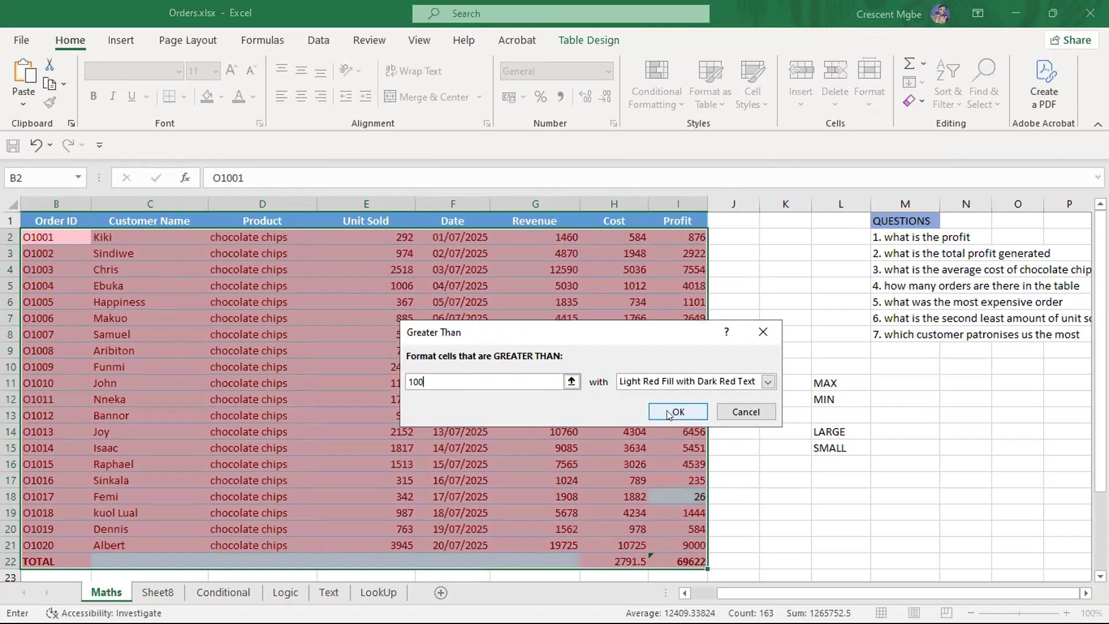
{"action": "left_click", "coordinate": [682, 412]}
{"action": "scroll", "coordinate": [587, 376], "scroll_direction": "down", "scroll_amount": 3}
{"action": "scroll", "coordinate": [588, 375], "scroll_direction": "up", "scroll_amount": 3}
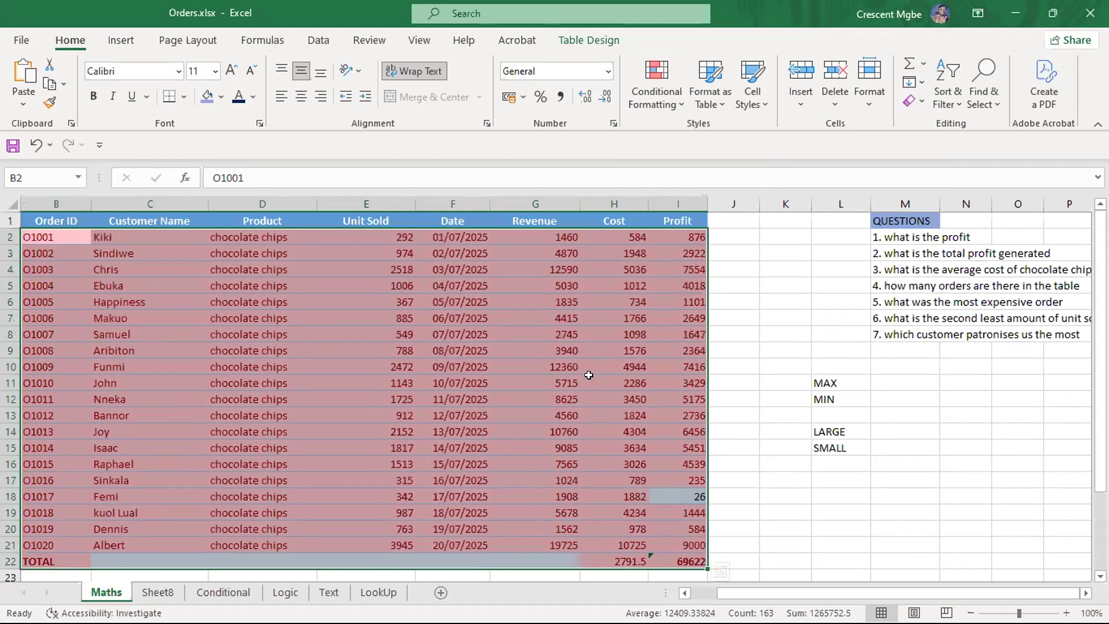
- Undo the greater-than highlighting on B2:I22 of the orders table
{"action": "left_click", "coordinate": [59, 238]}
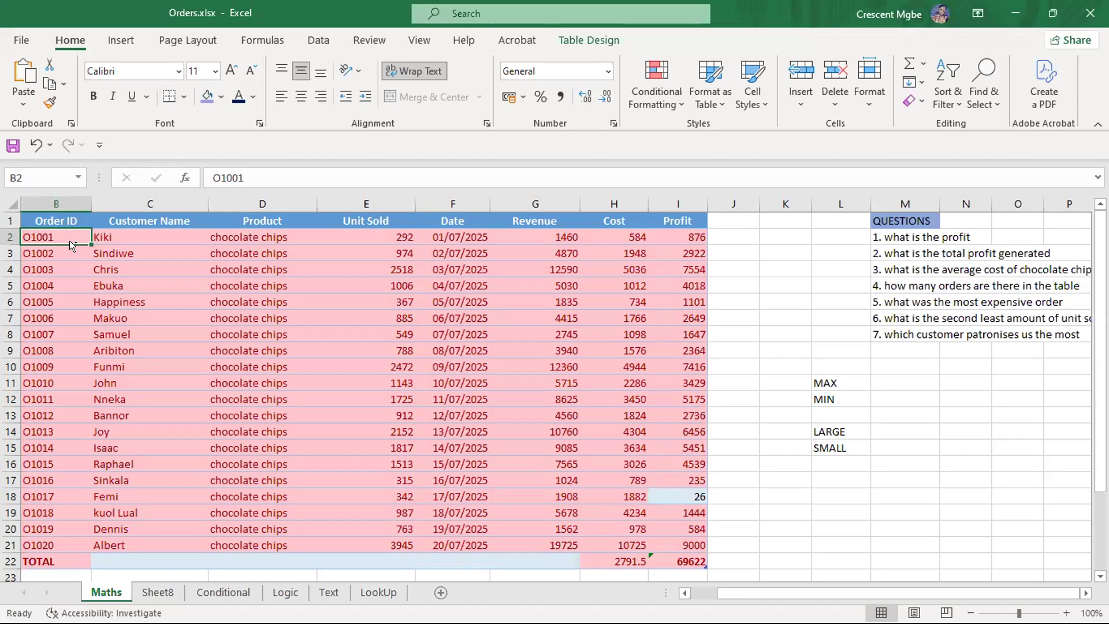
{"action": "key", "text": "ctrl+a"}
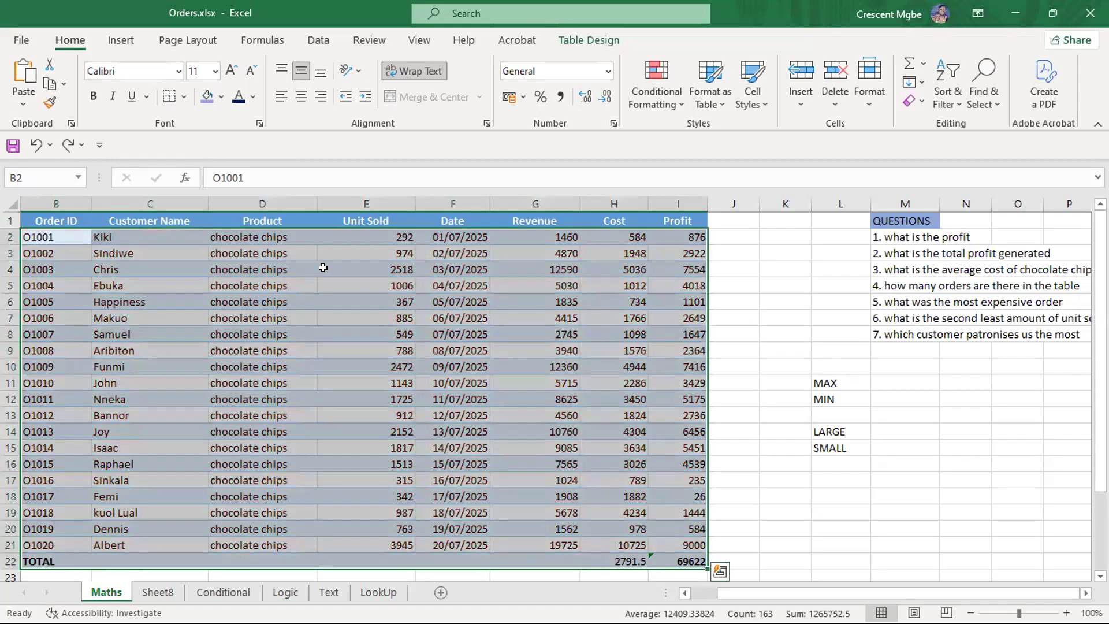
{"action": "left_click", "coordinate": [797, 362]}
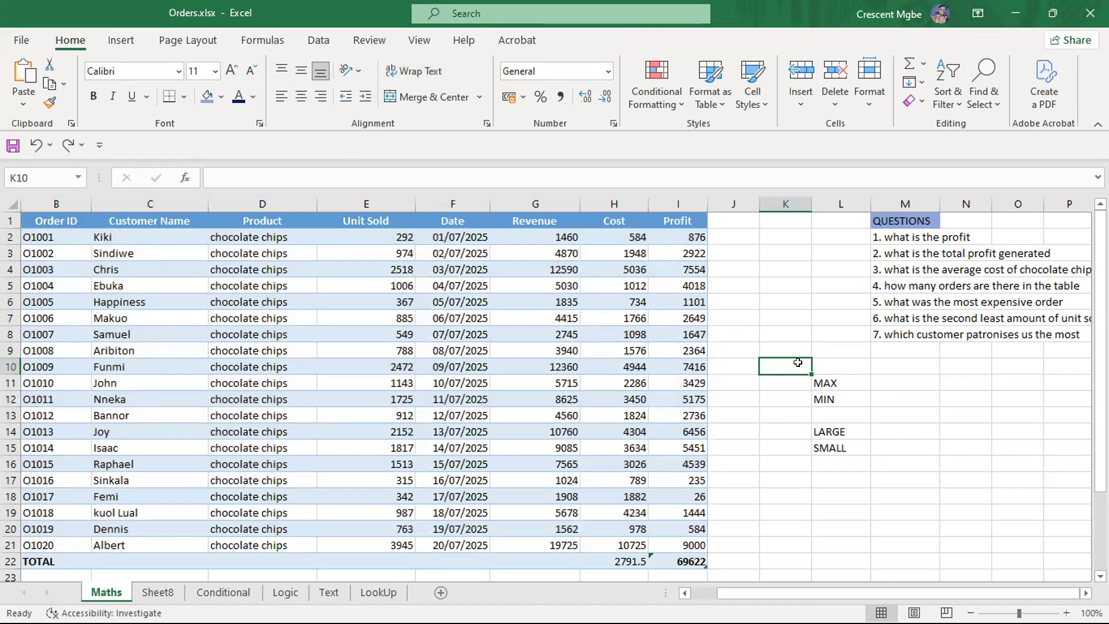
{"action": "left_click", "coordinate": [188, 349]}
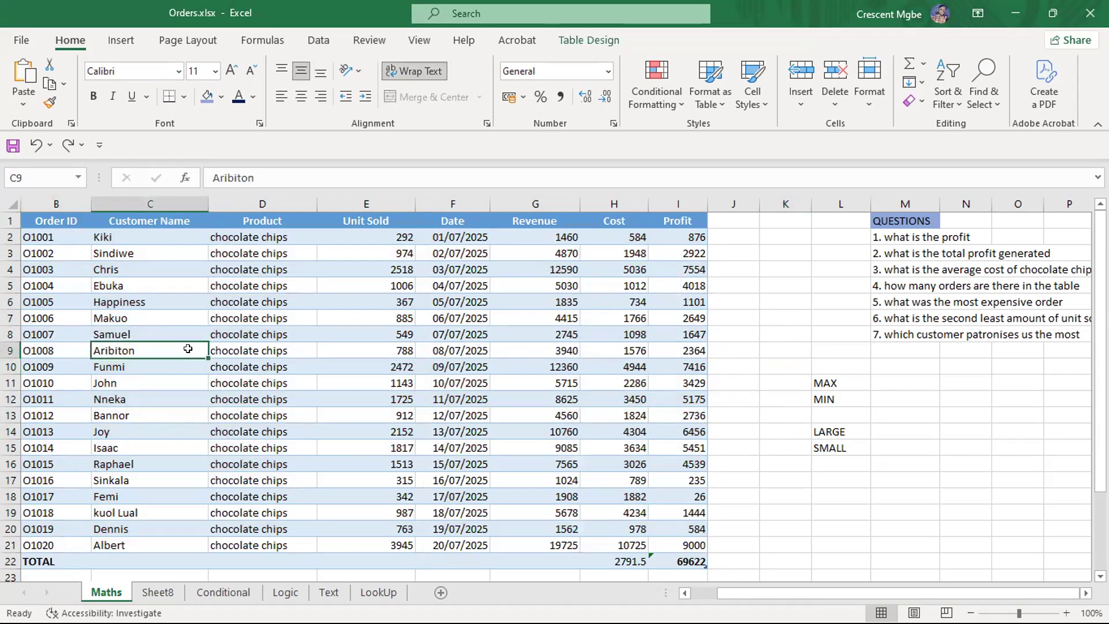
- Clear the MAX, MIN, LARGE and SMALL labels from the range K11:L16
{"action": "left_click", "coordinate": [916, 381]}
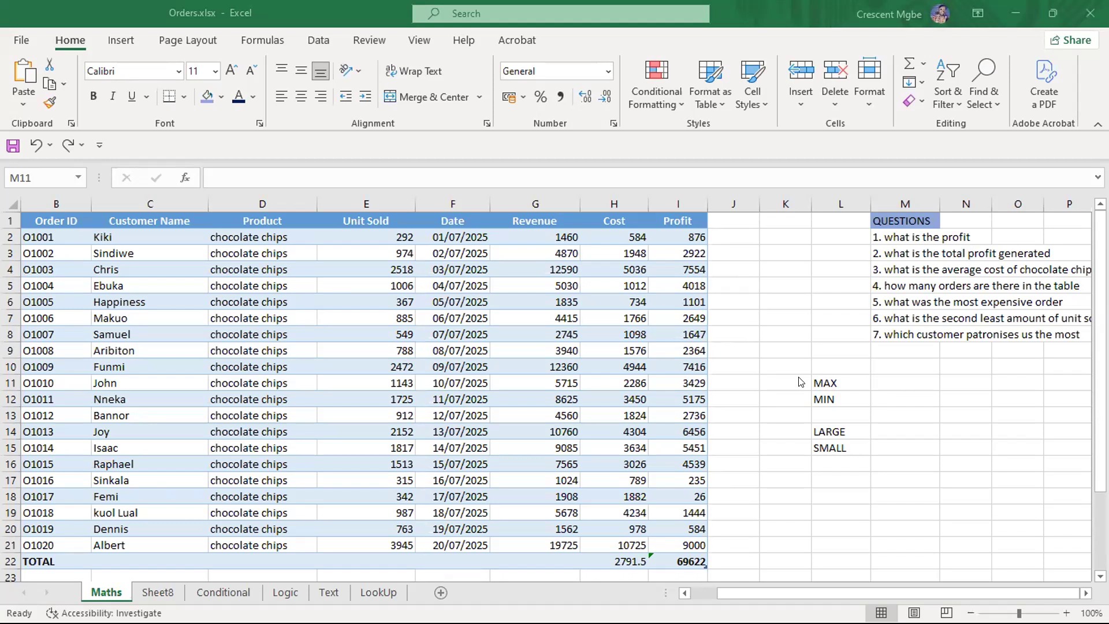
{"action": "left_click", "coordinate": [852, 331]}
{"action": "left_click_drag", "start_coordinate": [799, 383], "coordinate": [853, 459]}
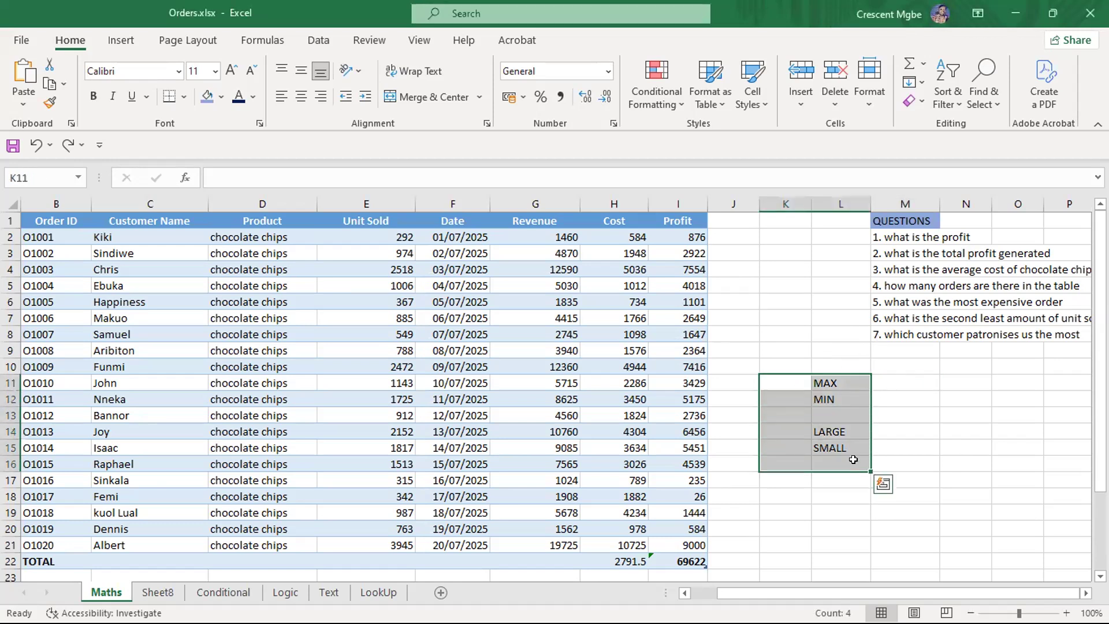
{"action": "key", "text": "Delete"}
{"action": "left_click", "coordinate": [889, 384]}
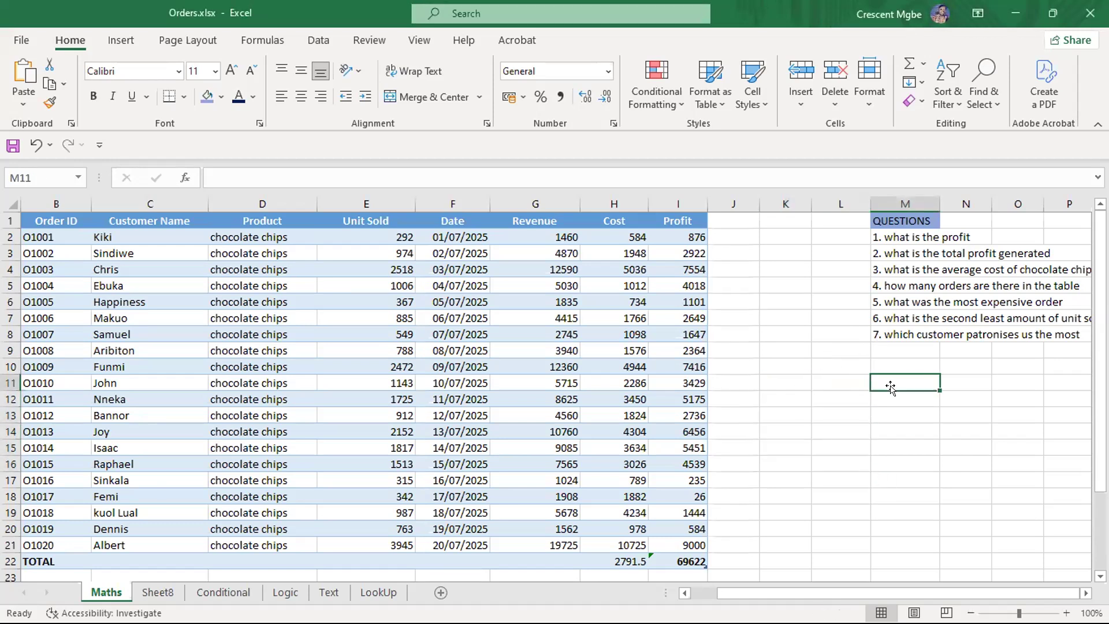
{"action": "left_click", "coordinate": [817, 362]}
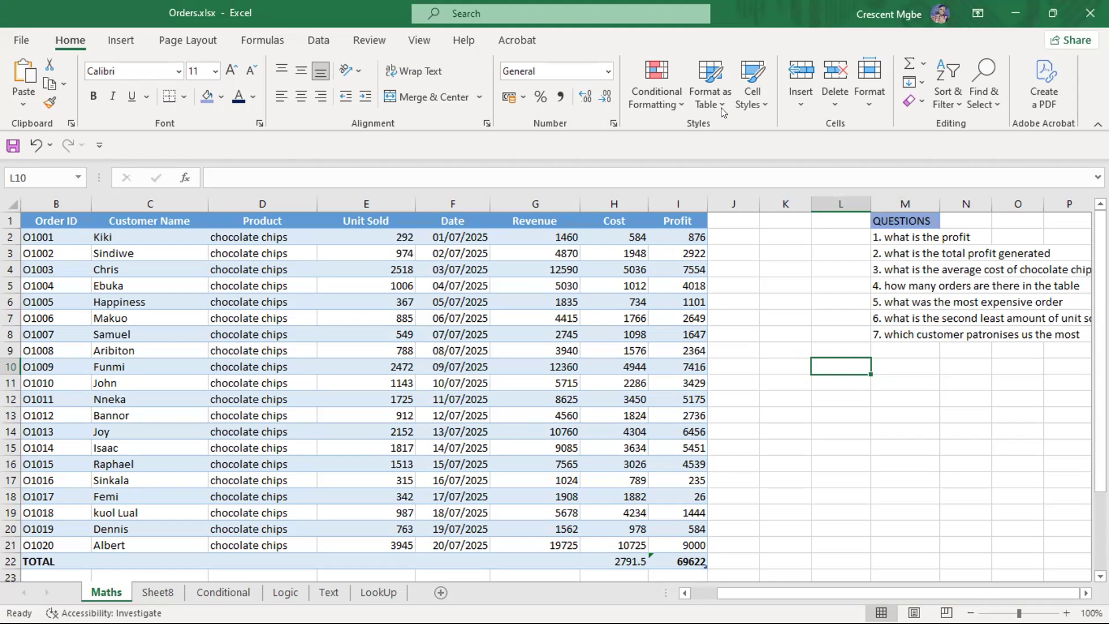
{"action": "left_click", "coordinate": [821, 378]}
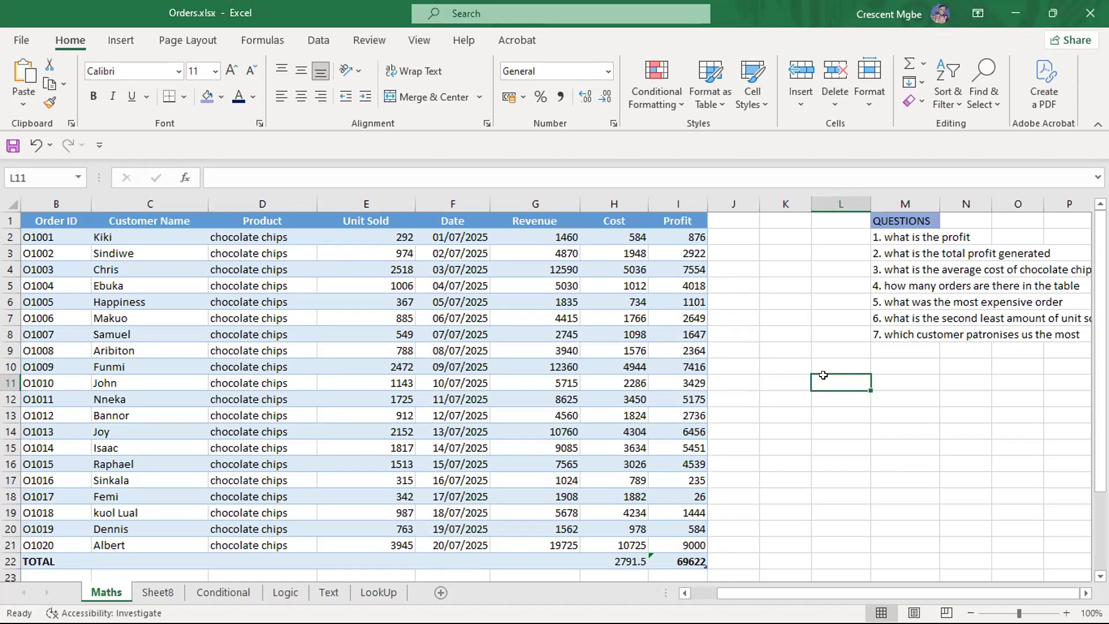
{"action": "left_click", "coordinate": [788, 383]}
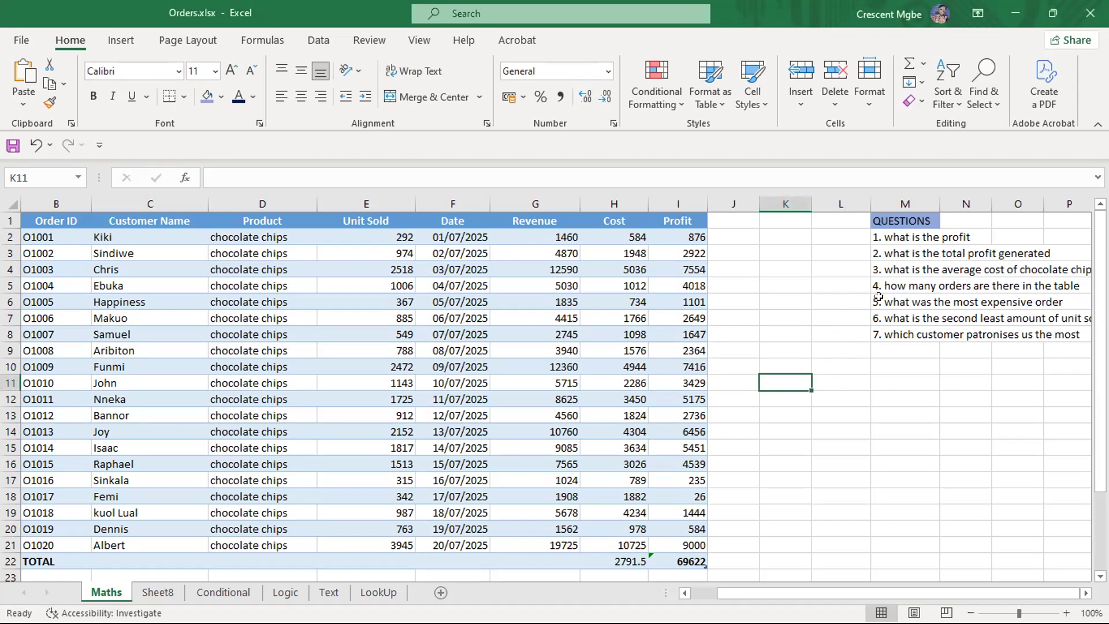
{"action": "left_click", "coordinate": [996, 306]}
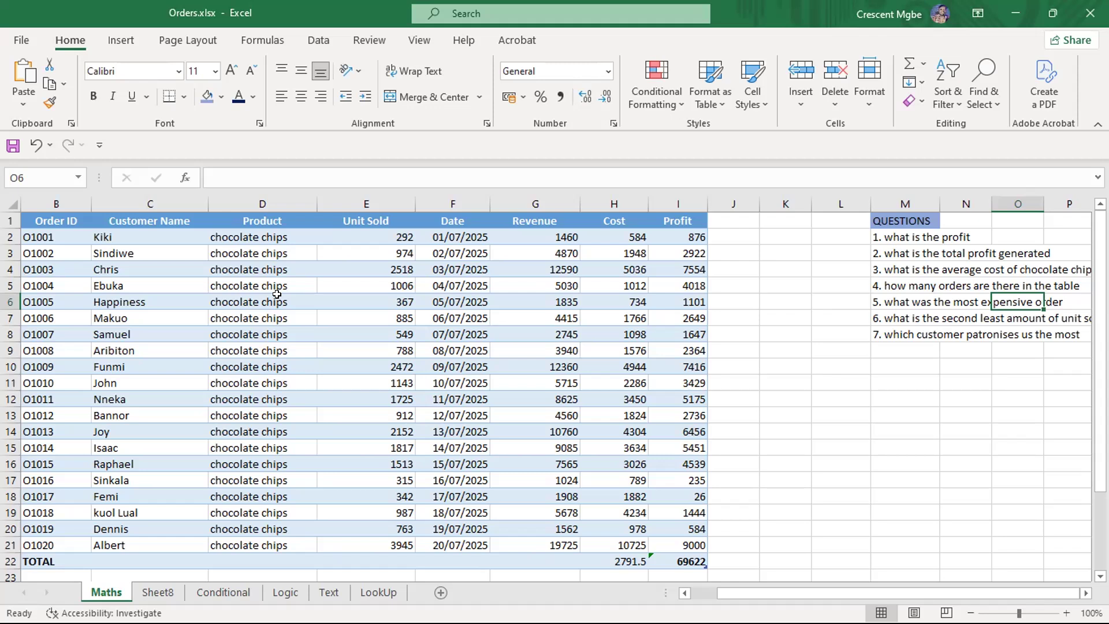
- Copy the customer name in C2 into C3 and C4, the rows sharing its Customer ID
{"action": "left_click_drag", "start_coordinate": [753, 589], "coordinate": [705, 589]}
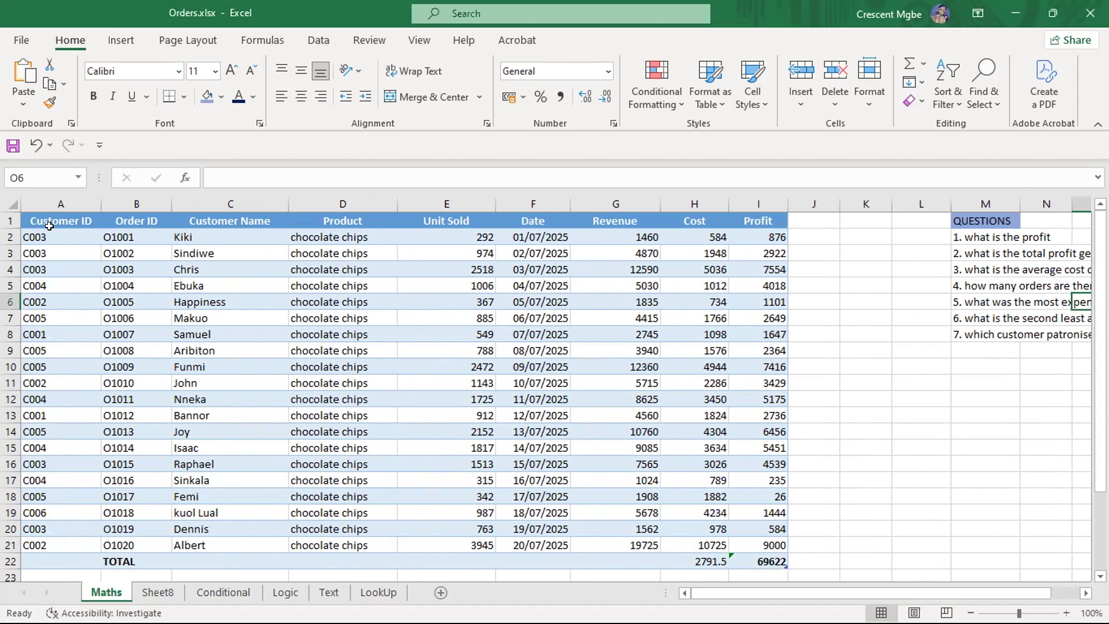
{"action": "left_click", "coordinate": [49, 199]}
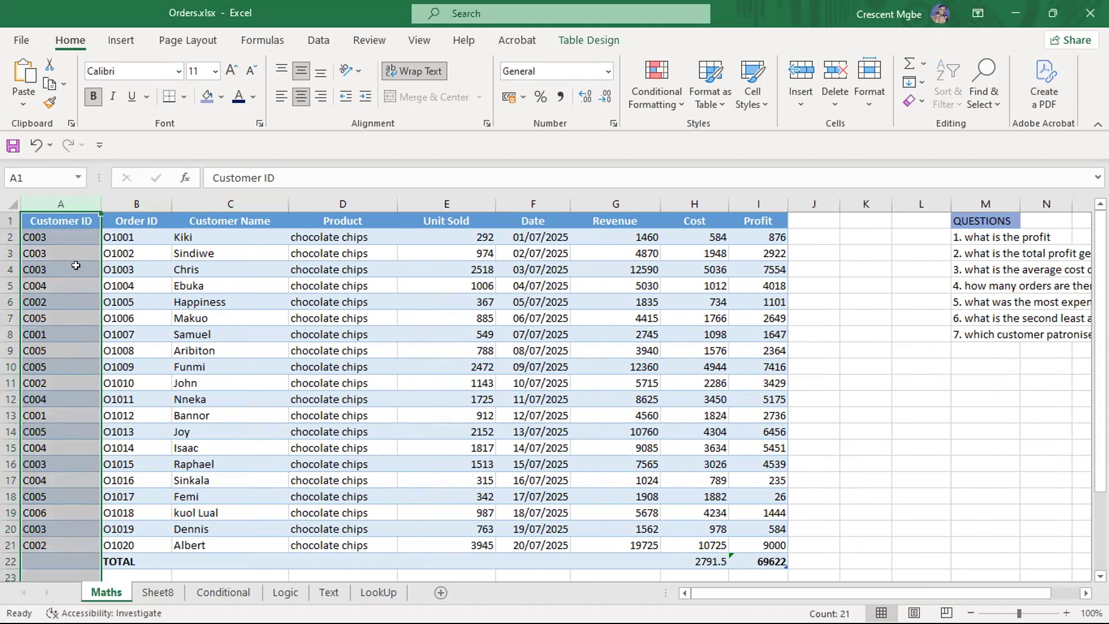
{"action": "left_click", "coordinate": [188, 234]}
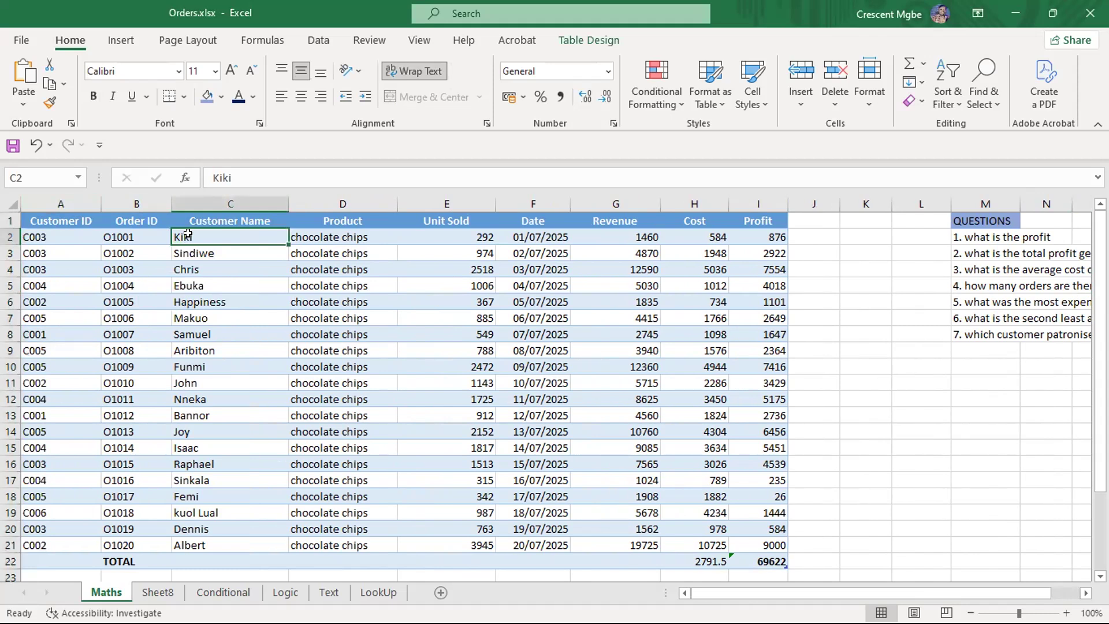
{"action": "key", "text": "ctrl+c"}
{"action": "left_click", "coordinate": [211, 252]}
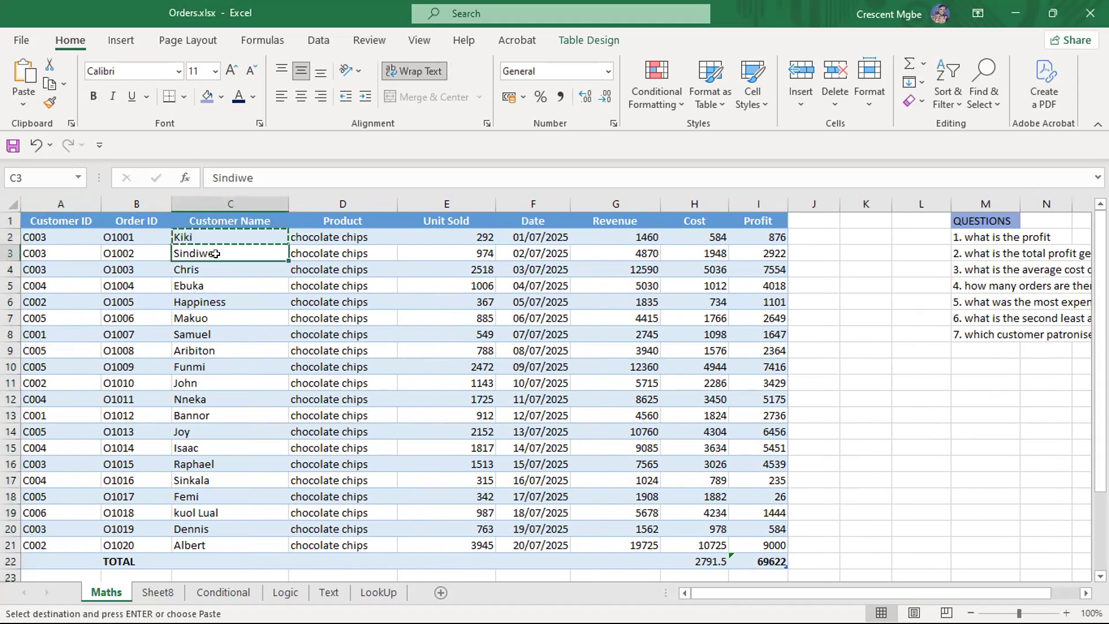
{"action": "key", "text": "ctrl+v"}
{"action": "left_click", "coordinate": [222, 273]}
{"action": "key", "text": "ctrl+v"}
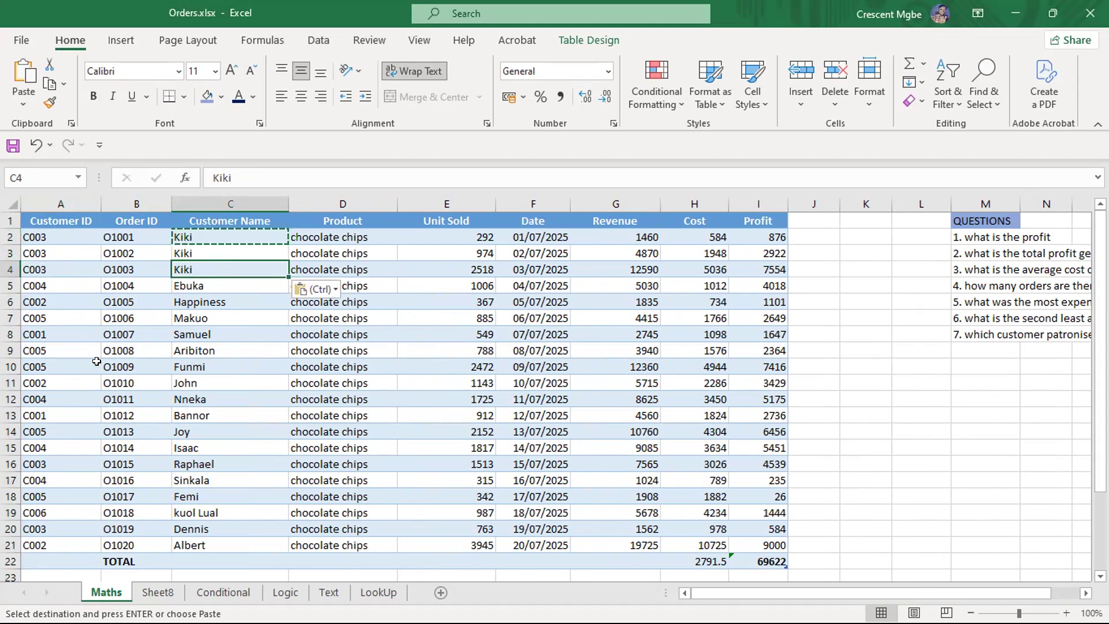
- Copy the customer name in C9 into C10, the row below with the same Customer ID
{"action": "left_click", "coordinate": [201, 349]}
{"action": "key", "text": "ctrl+c"}
{"action": "left_click", "coordinate": [204, 367]}
{"action": "key", "text": "ctrl+v"}
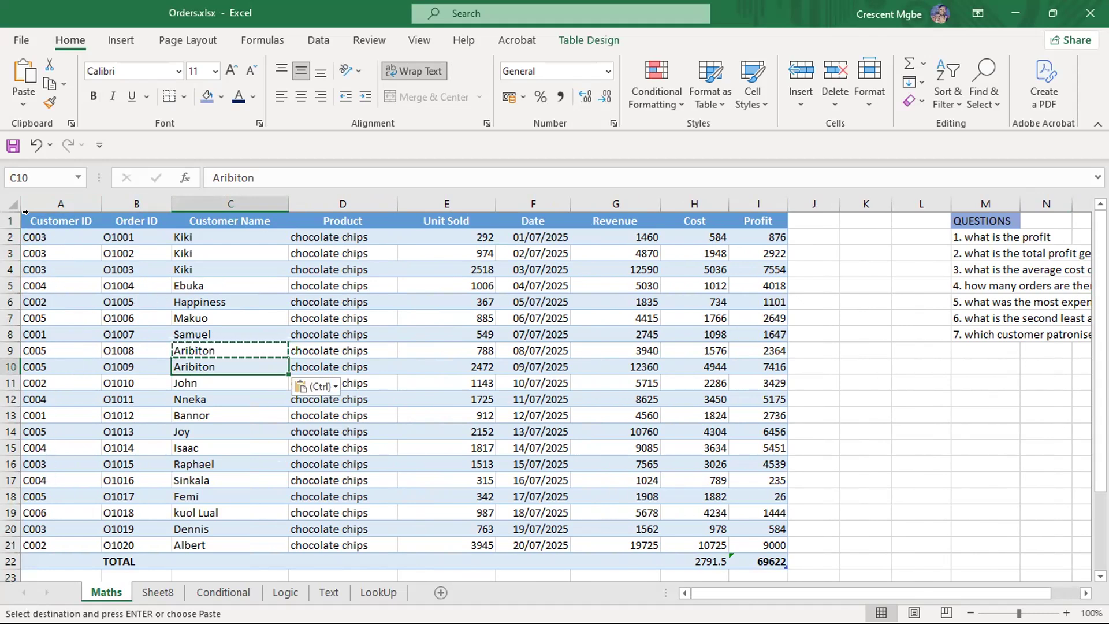
- Compare the Customer IDs in A2:A4 with the customer names in C2:C4, and leave copy mode
{"action": "left_click", "coordinate": [43, 240]}
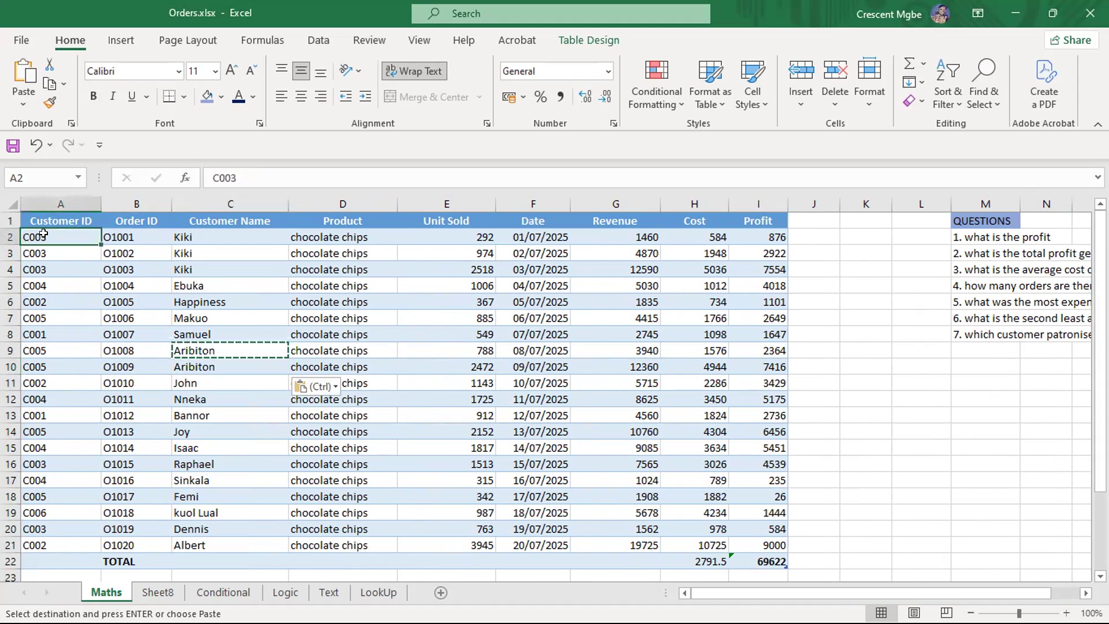
{"action": "left_click", "coordinate": [206, 231]}
{"action": "left_click", "coordinate": [45, 231]}
{"action": "left_click", "coordinate": [206, 253]}
{"action": "left_click", "coordinate": [54, 252]}
{"action": "left_click", "coordinate": [211, 254]}
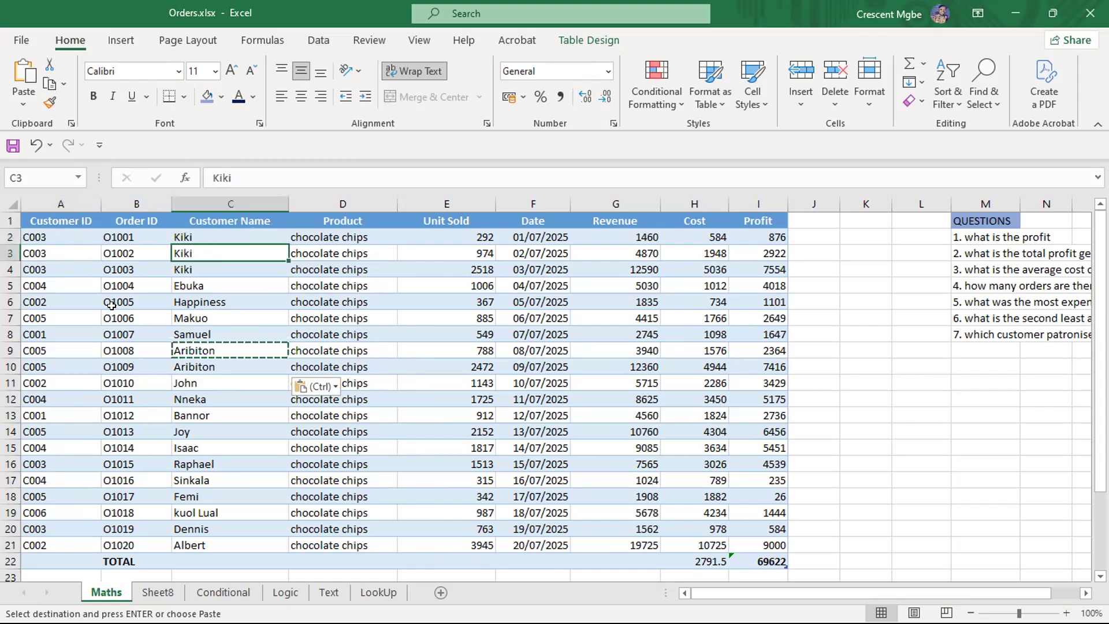
{"action": "double_click", "coordinate": [218, 351]}
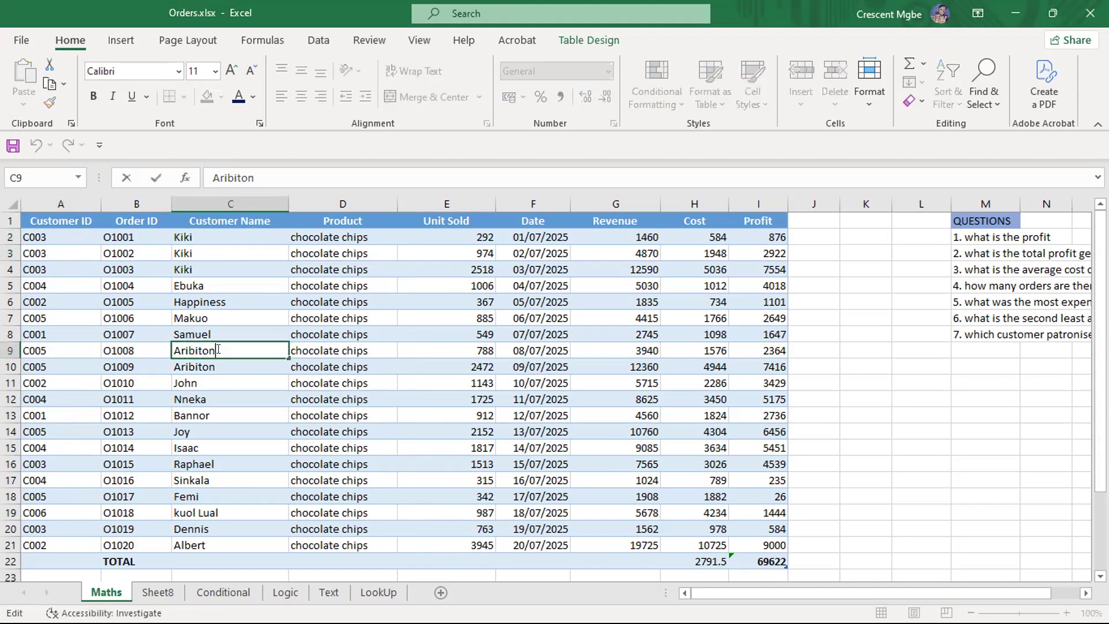
{"action": "left_click", "coordinate": [202, 282]}
{"action": "left_click", "coordinate": [57, 269]}
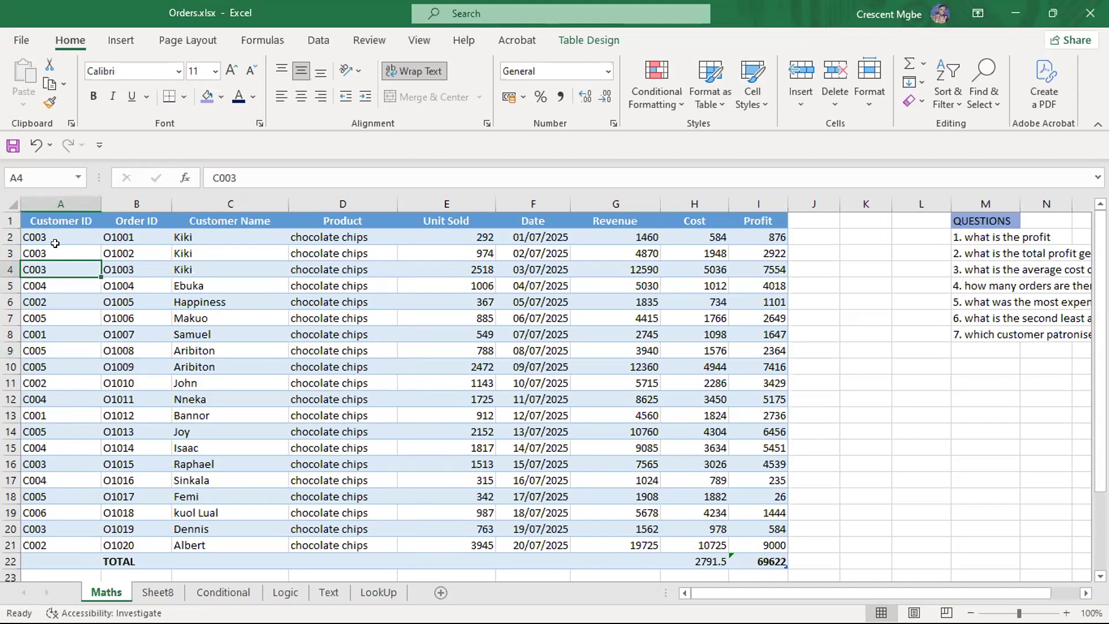
- Examine the Order ID column, comparing the separate IDs in B2:B4 for the same customer
{"action": "left_click", "coordinate": [137, 204]}
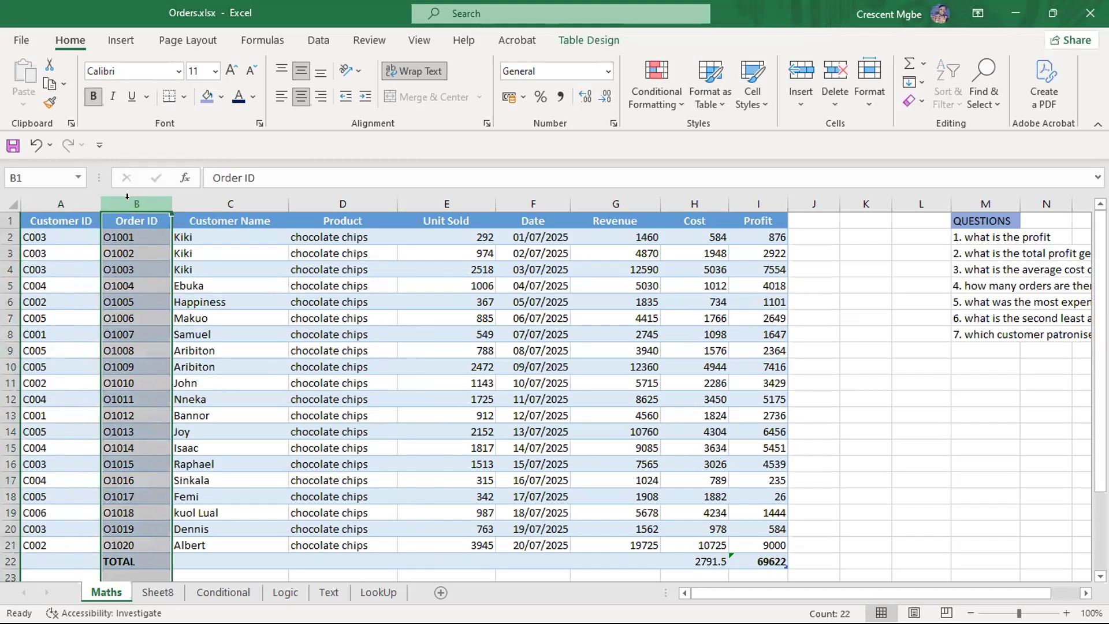
{"action": "left_click", "coordinate": [125, 237]}
{"action": "key", "text": "Return"}
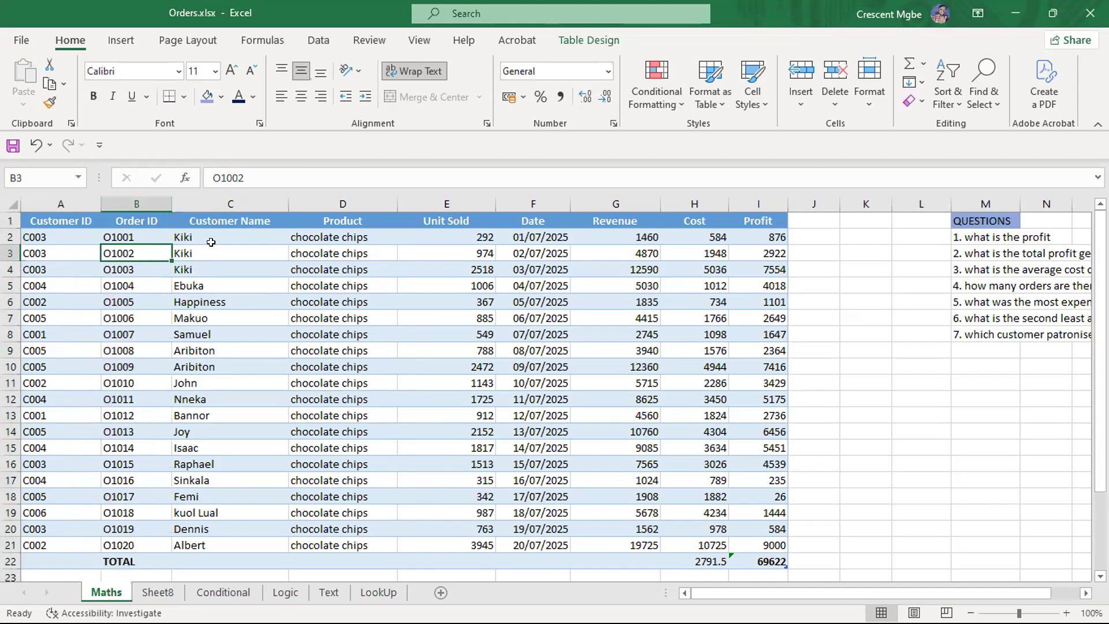
{"action": "left_click", "coordinate": [297, 233]}
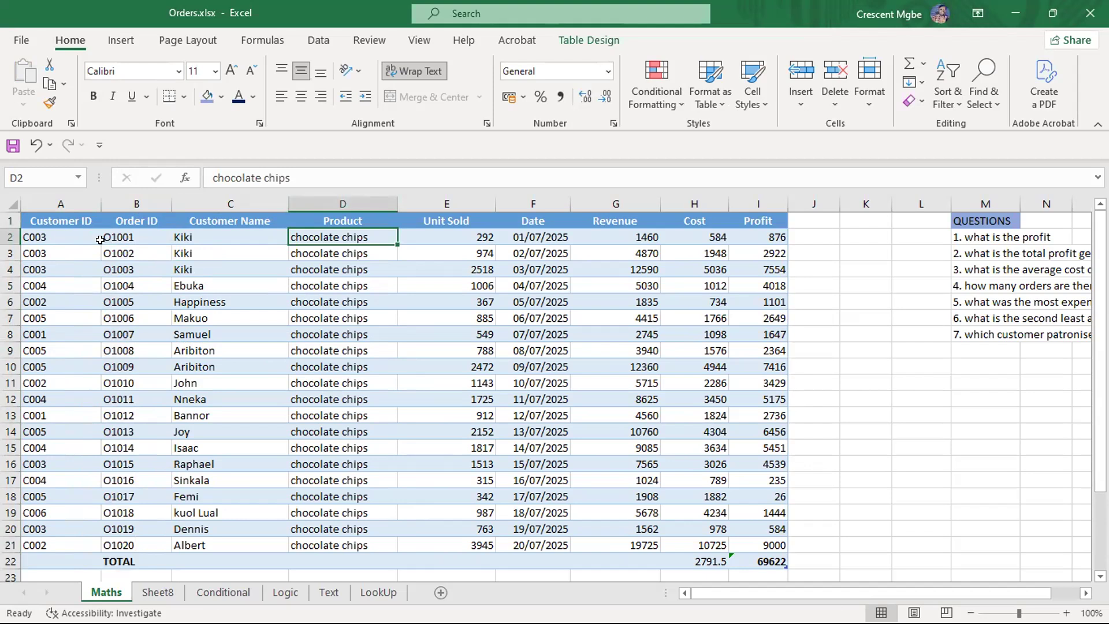
{"action": "left_click", "coordinate": [146, 231]}
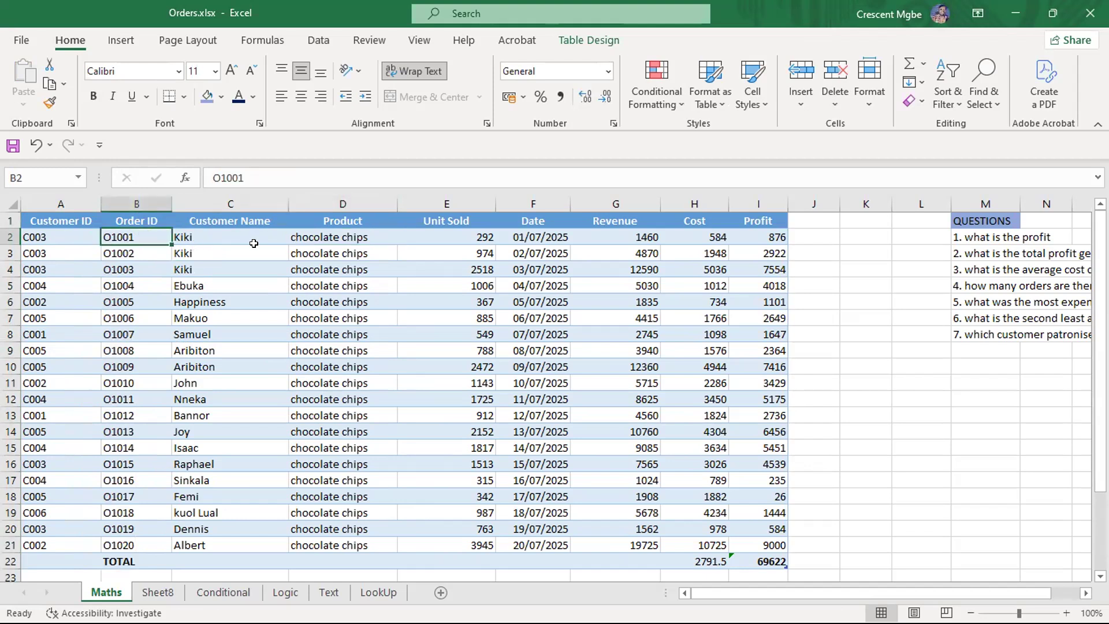
{"action": "left_click", "coordinate": [135, 253]}
{"action": "left_click", "coordinate": [140, 266]}
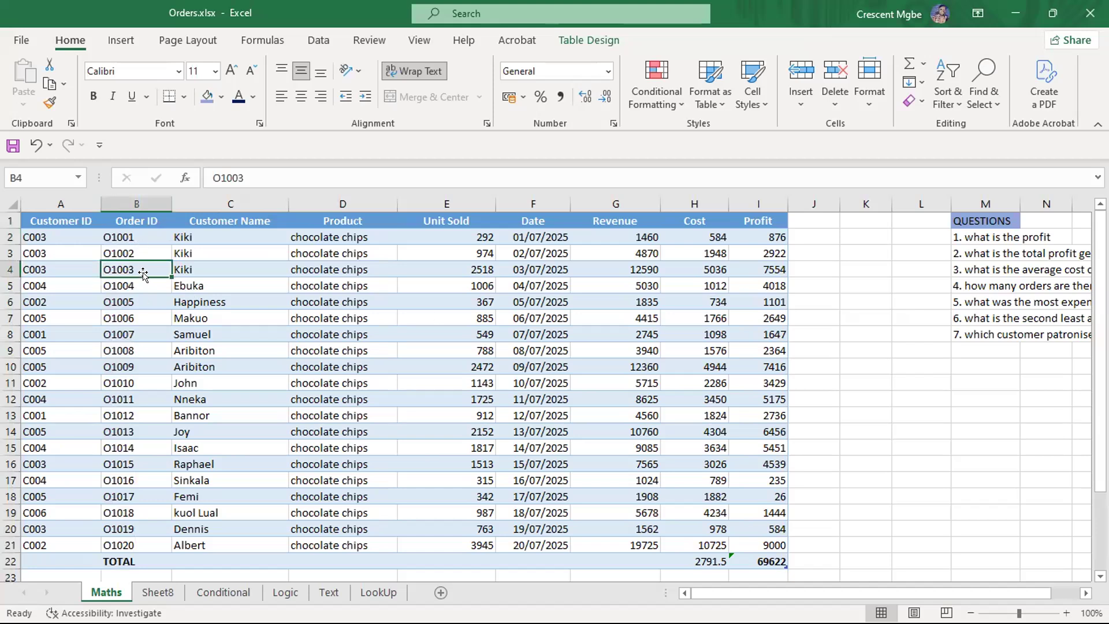
- Check the Customer ID column for repeats of the ID in A2, inspecting A3, A4, A16 and A20
{"action": "left_click_drag", "start_coordinate": [982, 588], "coordinate": [889, 591]}
{"action": "left_click", "coordinate": [46, 233]}
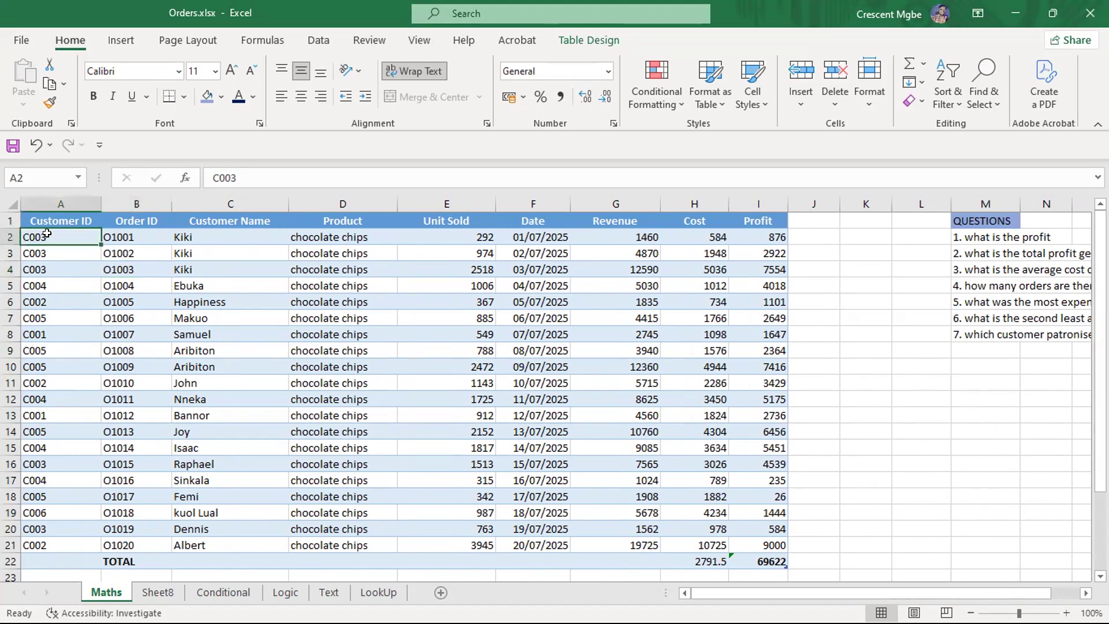
{"action": "left_click", "coordinate": [52, 255]}
{"action": "left_click", "coordinate": [56, 270]}
{"action": "left_click", "coordinate": [58, 465]}
{"action": "left_click", "coordinate": [58, 529]}
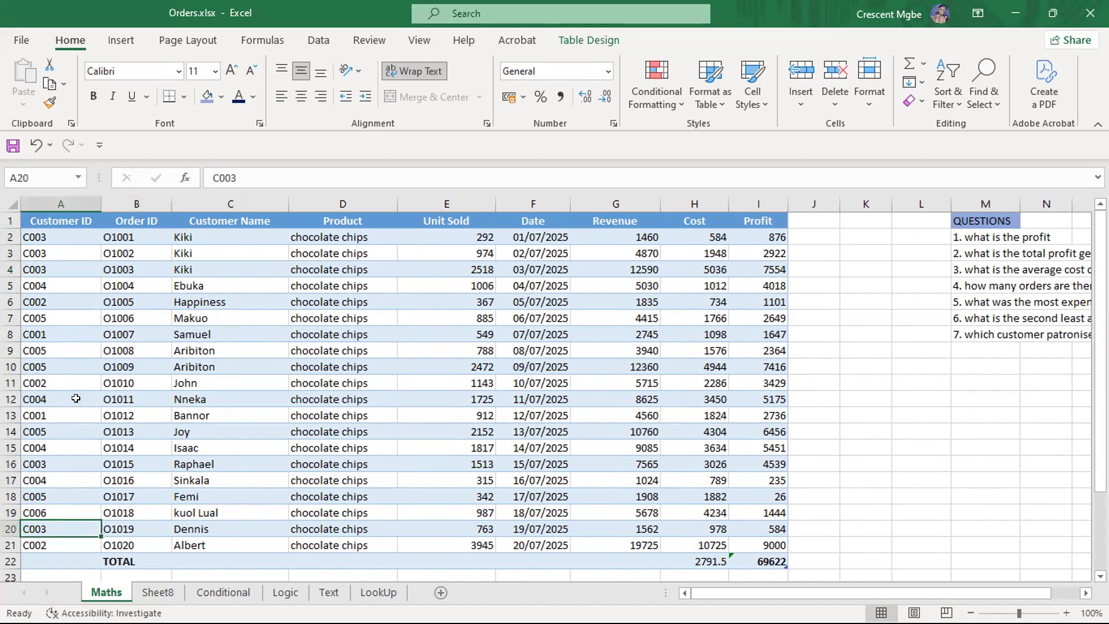
- Copy the customer name in C9 into C7, which has the same Customer ID, and end copy mode
{"action": "left_click", "coordinate": [50, 315]}
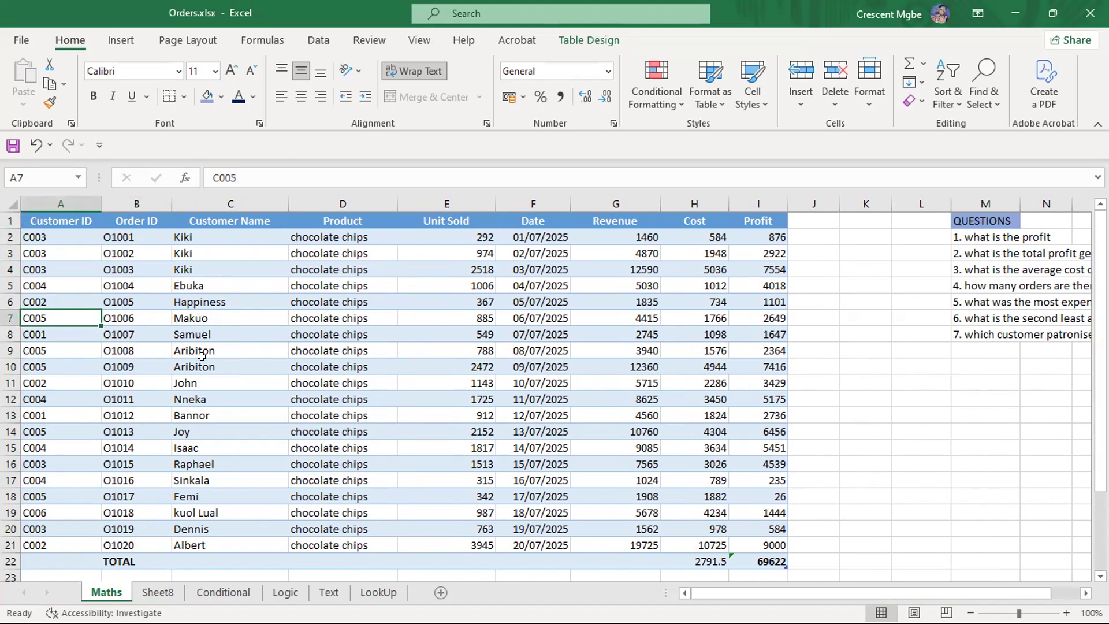
{"action": "left_click", "coordinate": [201, 353]}
{"action": "key", "text": "ctrl+c"}
{"action": "left_click", "coordinate": [206, 317]}
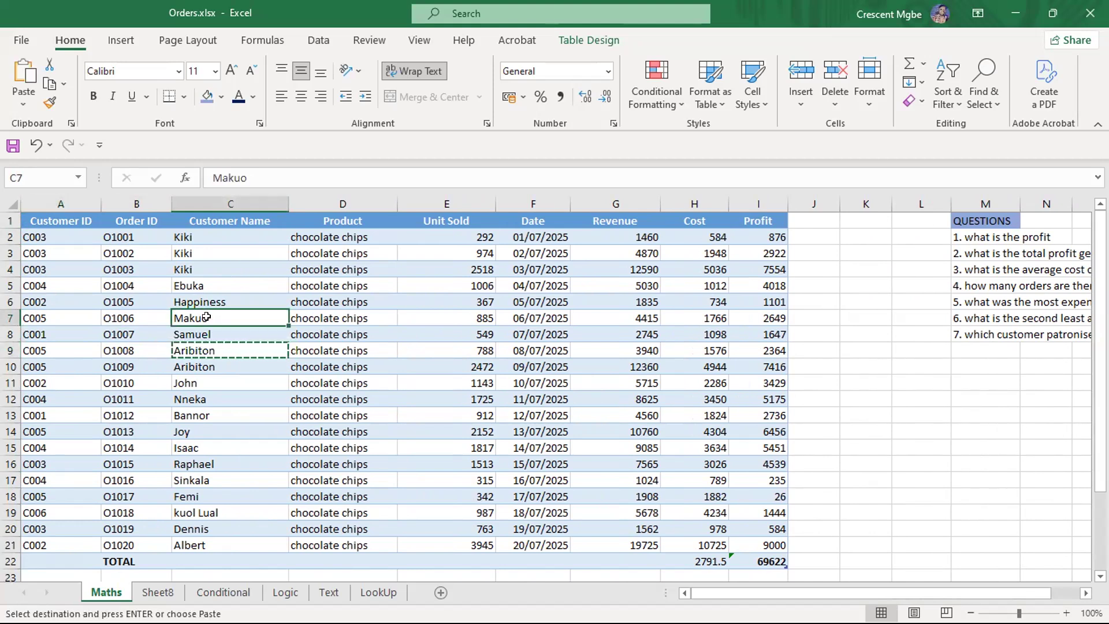
{"action": "key", "text": "ctrl+v"}
{"action": "left_click", "coordinate": [226, 381]}
{"action": "left_click", "coordinate": [212, 318]}
{"action": "left_click", "coordinate": [242, 356]}
{"action": "double_click", "coordinate": [242, 356]}
{"action": "left_click", "coordinate": [205, 346]}
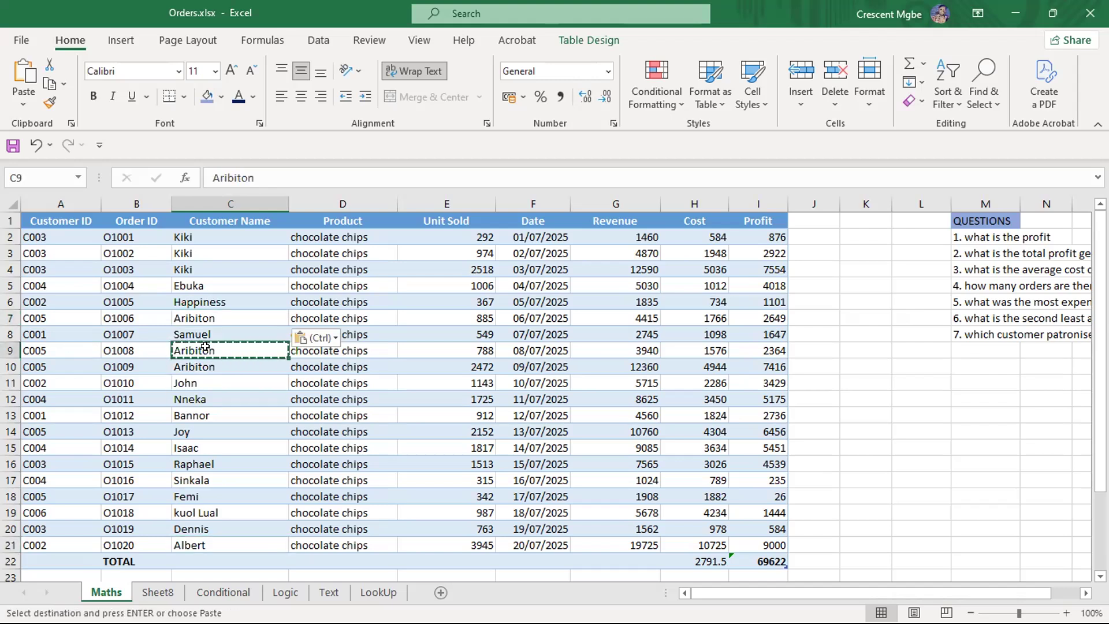
{"action": "key", "text": "Escape"}
- Switch from the Maths worksheet to Sheet8
{"action": "left_click", "coordinate": [52, 369]}
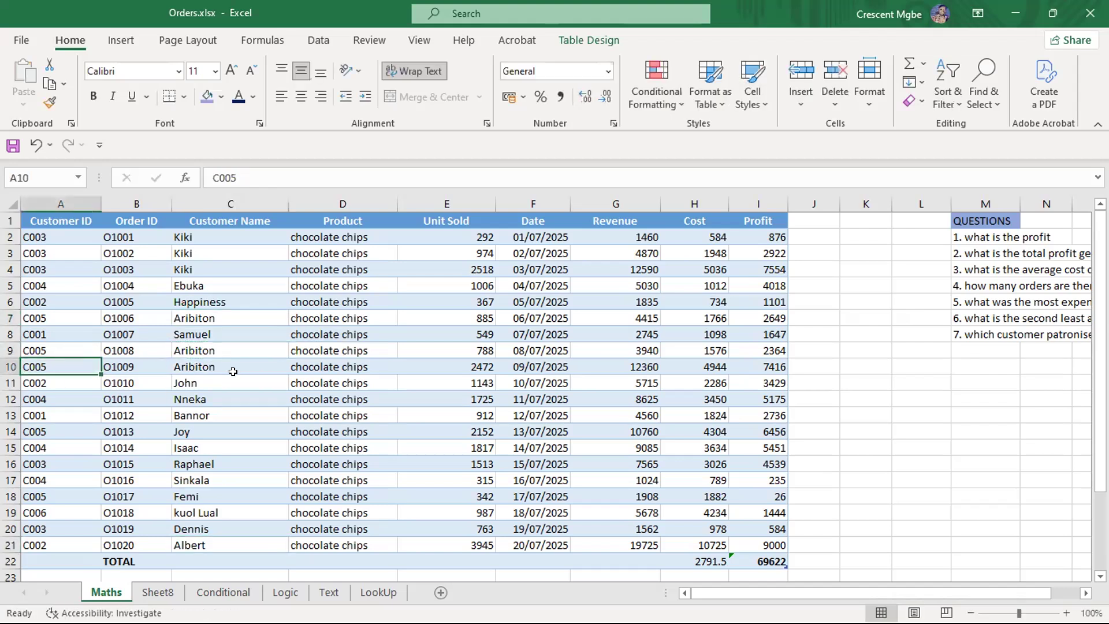
{"action": "left_click", "coordinate": [203, 428]}
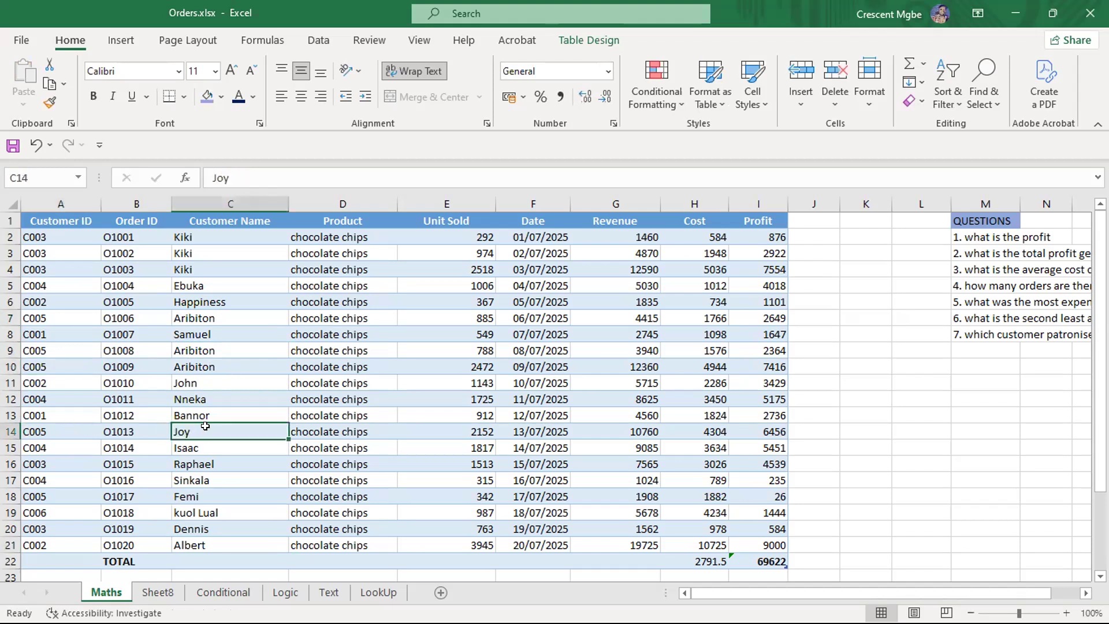
{"action": "left_click", "coordinate": [865, 430]}
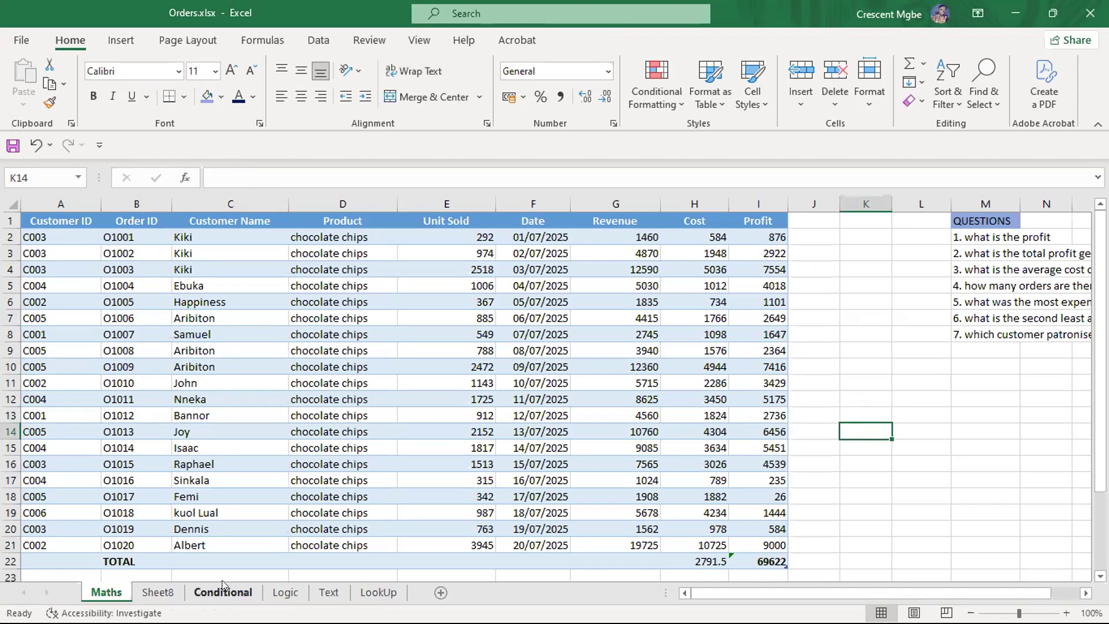
{"action": "left_click", "coordinate": [158, 592]}
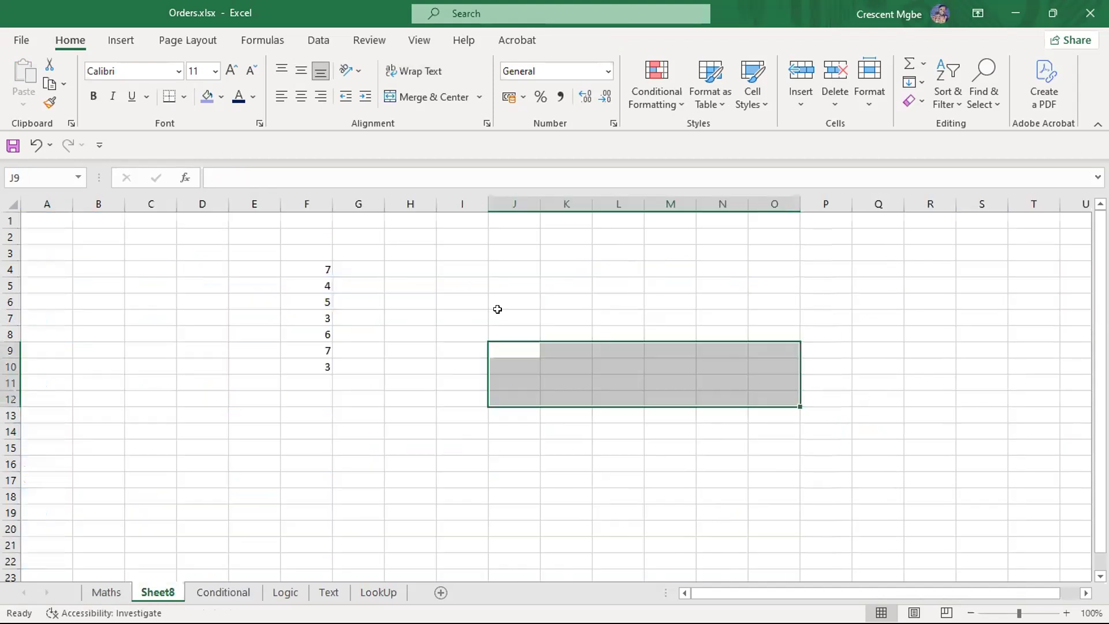
- Try to enter the formula =MOD(F4:F10) in cell K6
{"action": "left_click", "coordinate": [565, 296]}
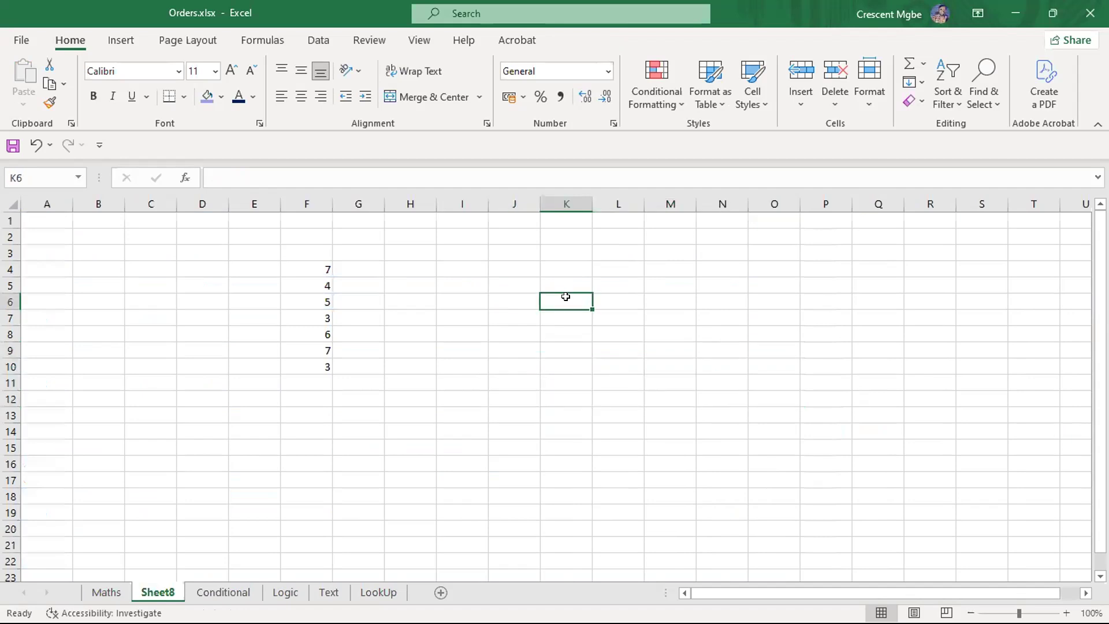
{"action": "type", "text": "=mode"}
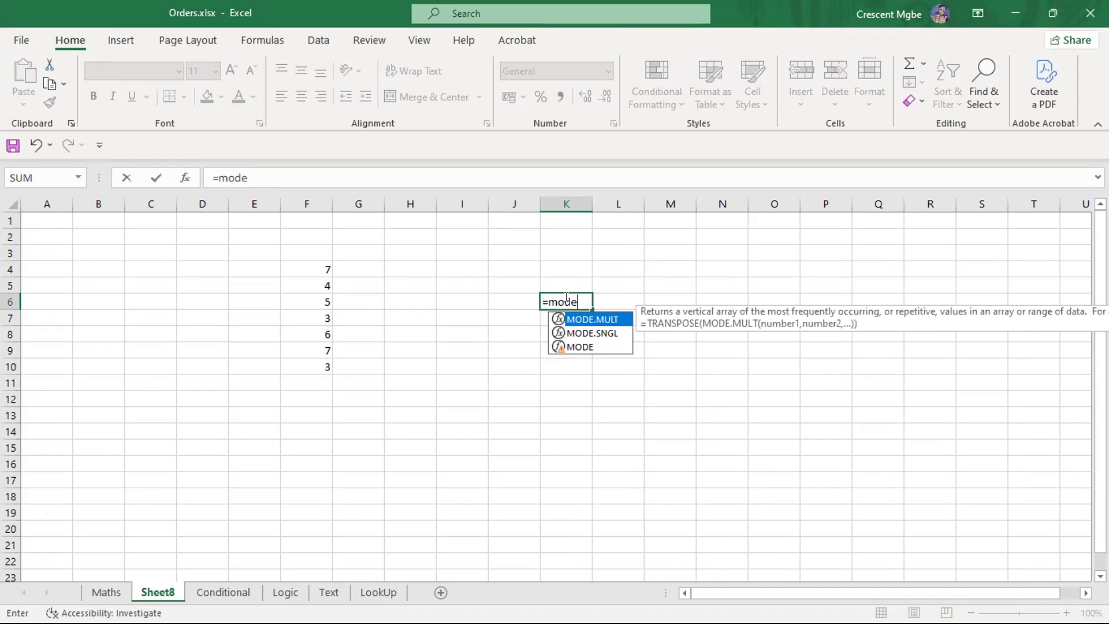
{"action": "key", "text": "BackSpace"}
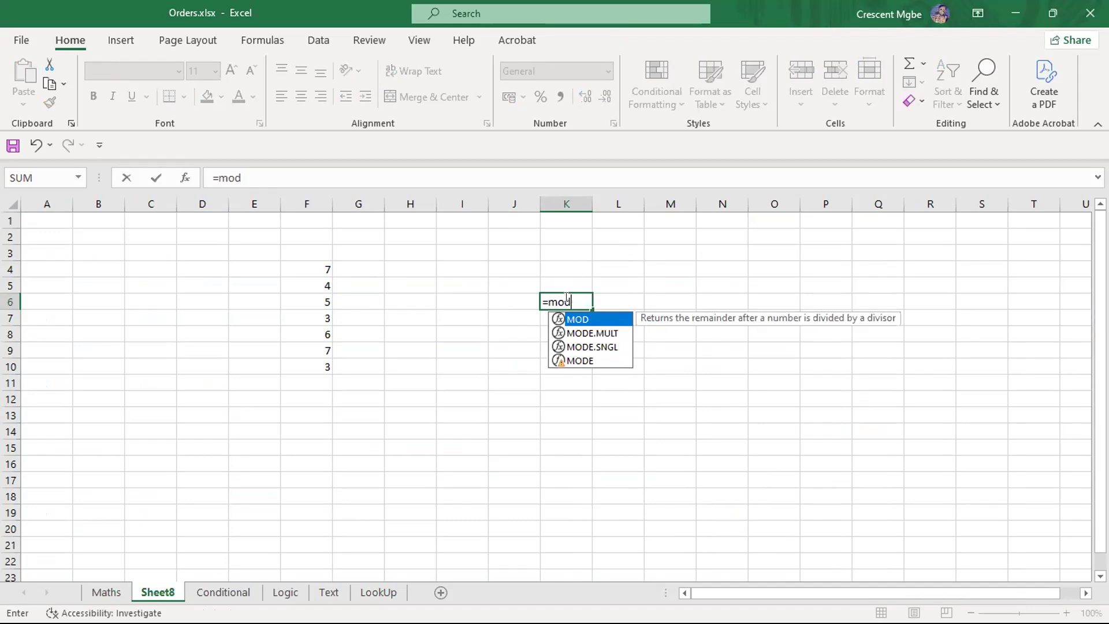
{"action": "double_click", "coordinate": [589, 319]}
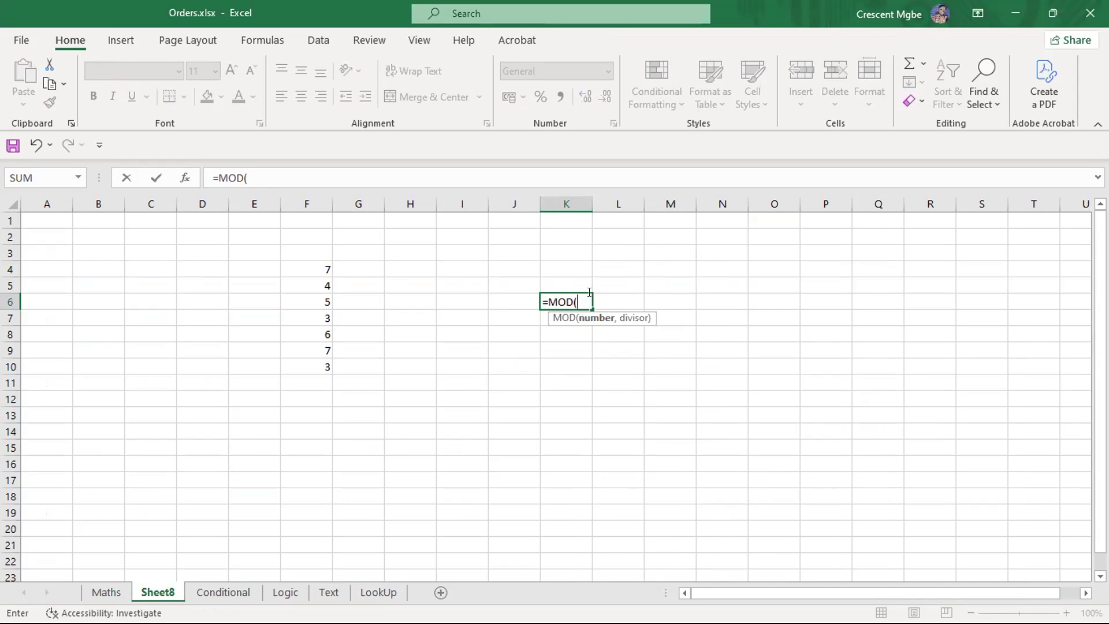
{"action": "left_click_drag", "start_coordinate": [299, 272], "coordinate": [322, 371]}
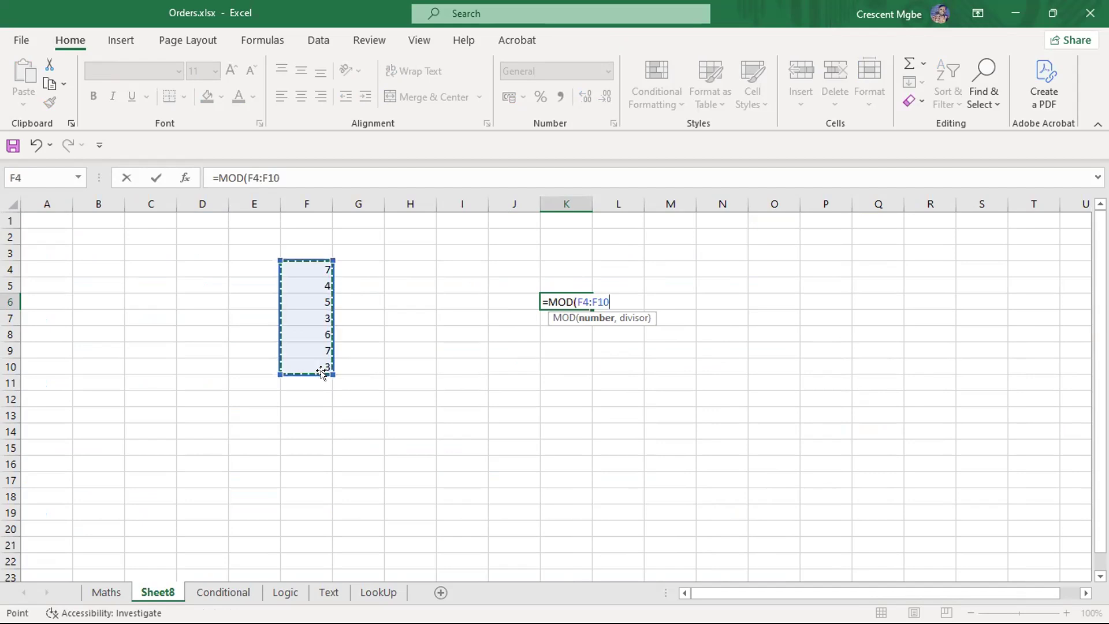
{"action": "type", "text": ")"}
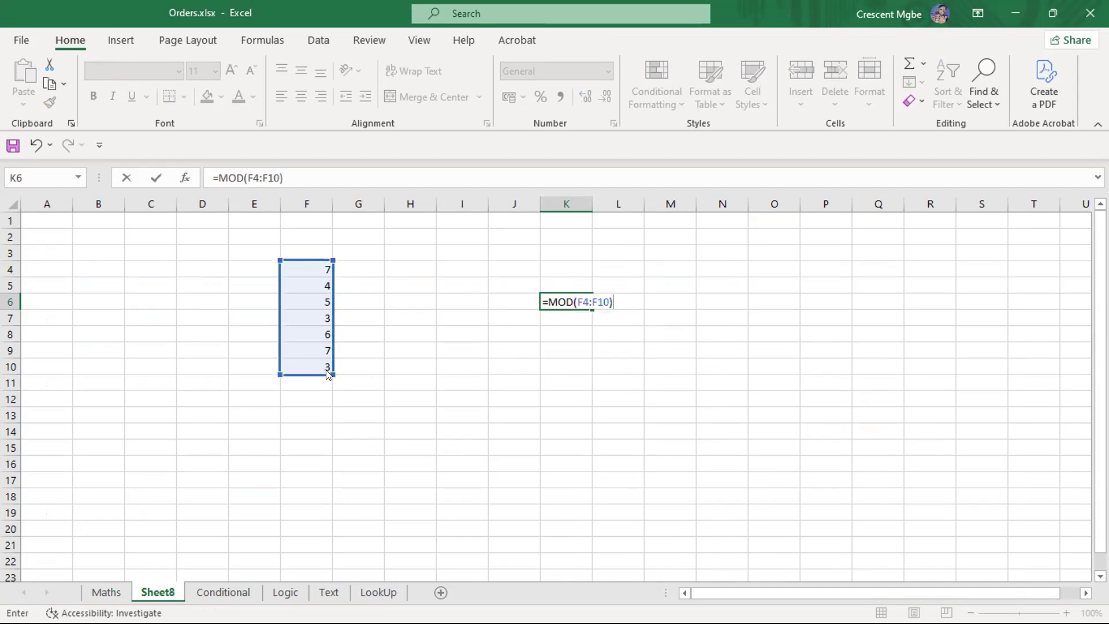
{"action": "key", "text": "Return"}
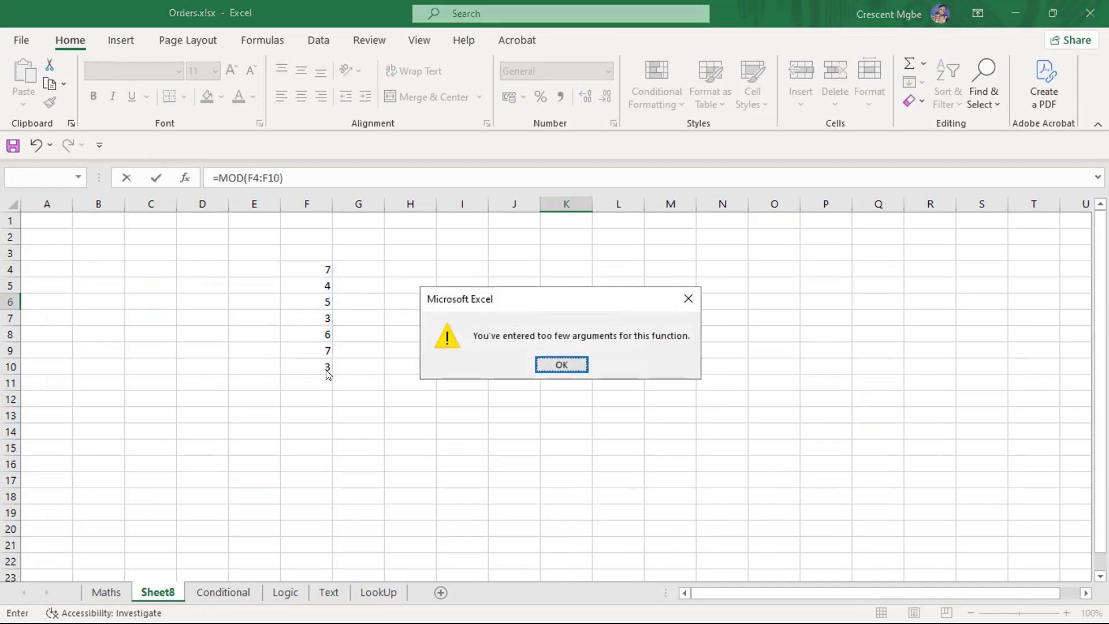
{"action": "left_click", "coordinate": [563, 363]}
- Correct the formula in K6 to =MODE(F4:F10) to calculate the mode of the number list
{"action": "left_click", "coordinate": [611, 296]}
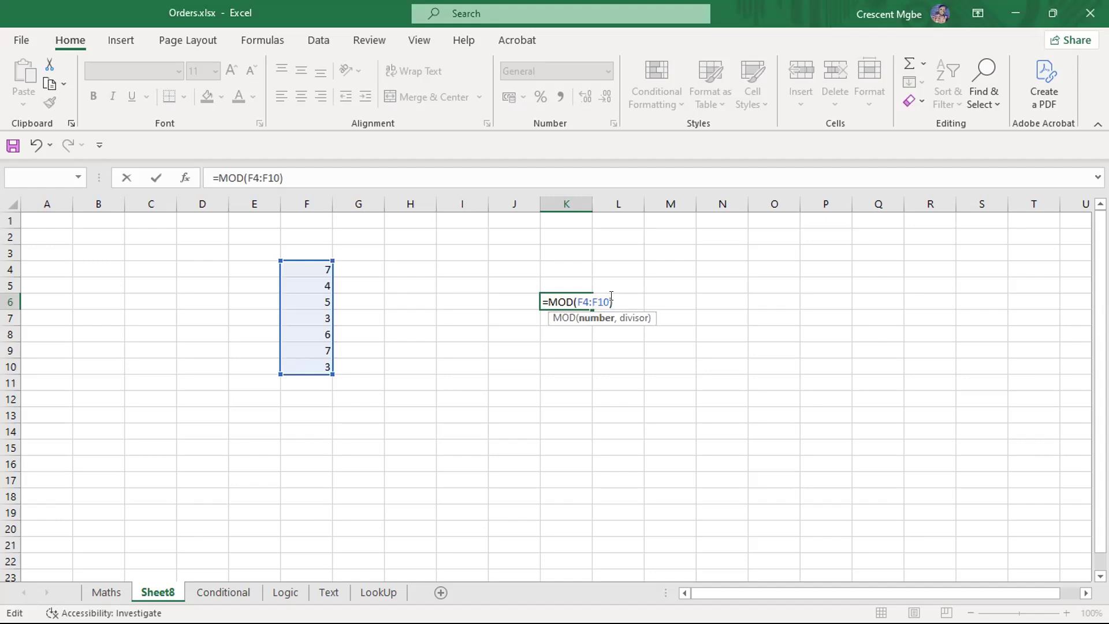
{"action": "key", "text": "BackSpace"}
{"action": "key", "text": "BackSpace"}
{"action": "key", "text": "BackSpace"}
{"action": "key", "text": "BackSpace"}
{"action": "key", "text": "BackSpace"}
{"action": "key", "text": "BackSpace"}
{"action": "key", "text": "BackSpace"}
{"action": "key", "text": "BackSpace"}
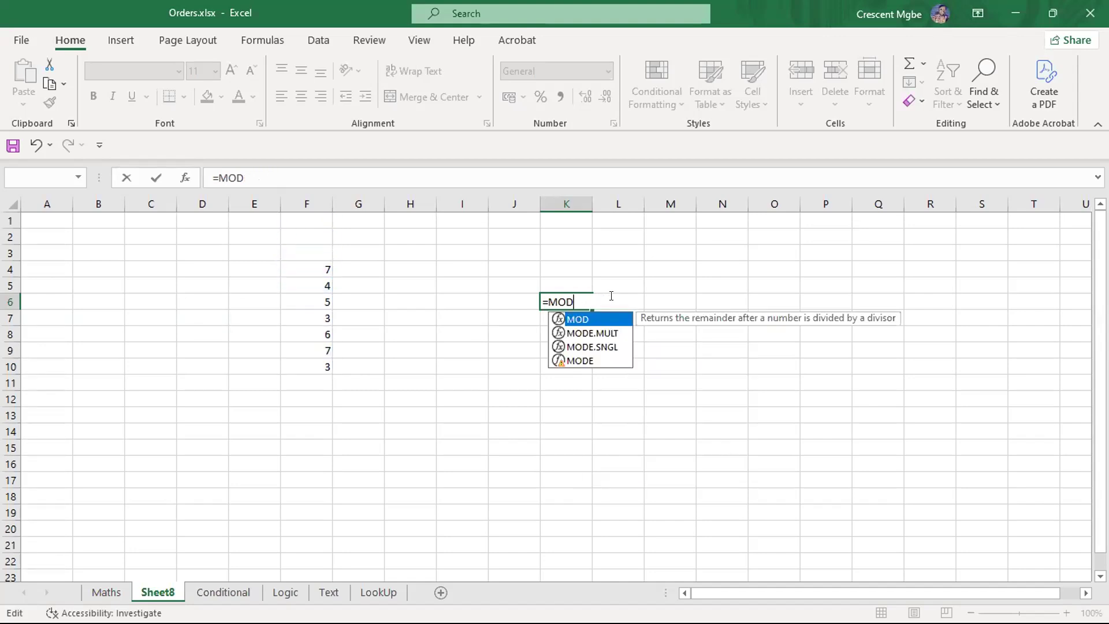
{"action": "type", "text": "e"}
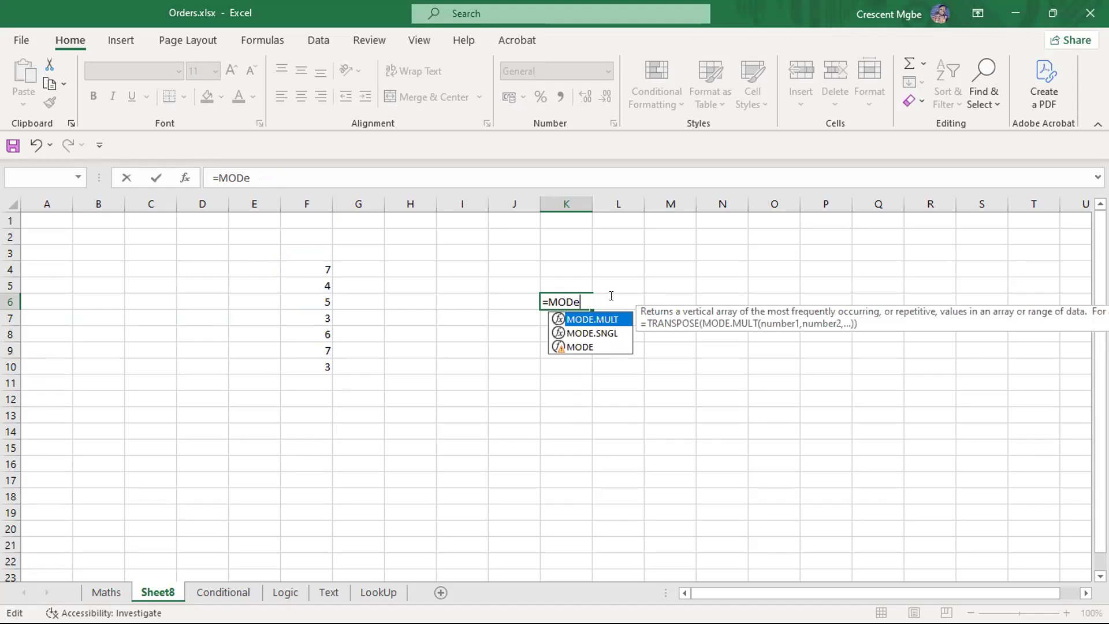
{"action": "double_click", "coordinate": [607, 345]}
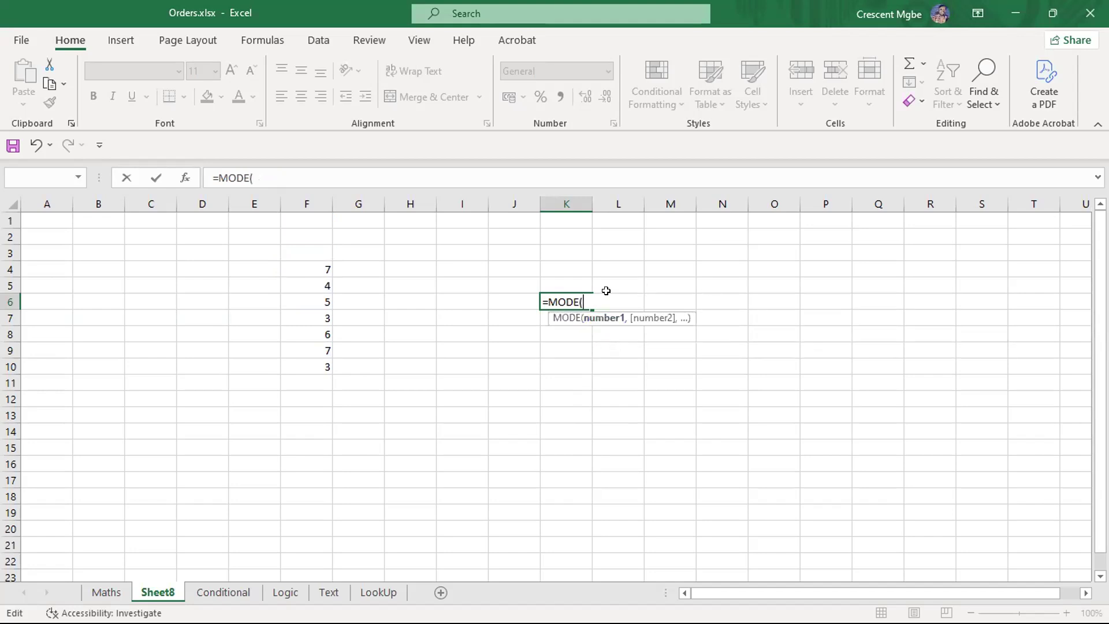
{"action": "left_click_drag", "start_coordinate": [322, 266], "coordinate": [324, 368]}
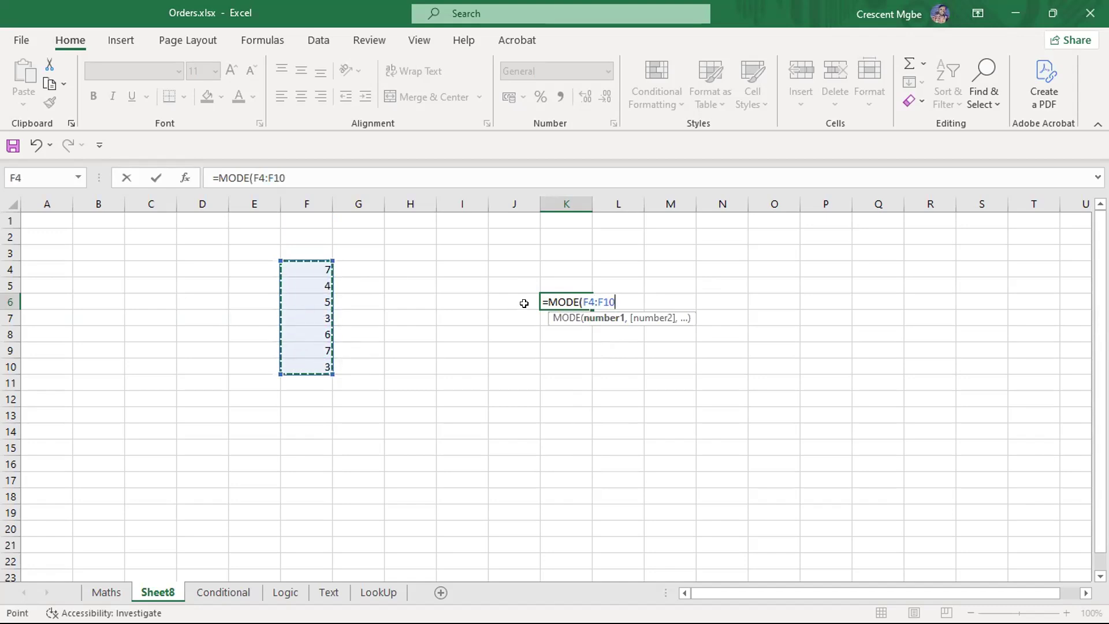
{"action": "type", "text": ")"}
{"action": "key", "text": "Return"}
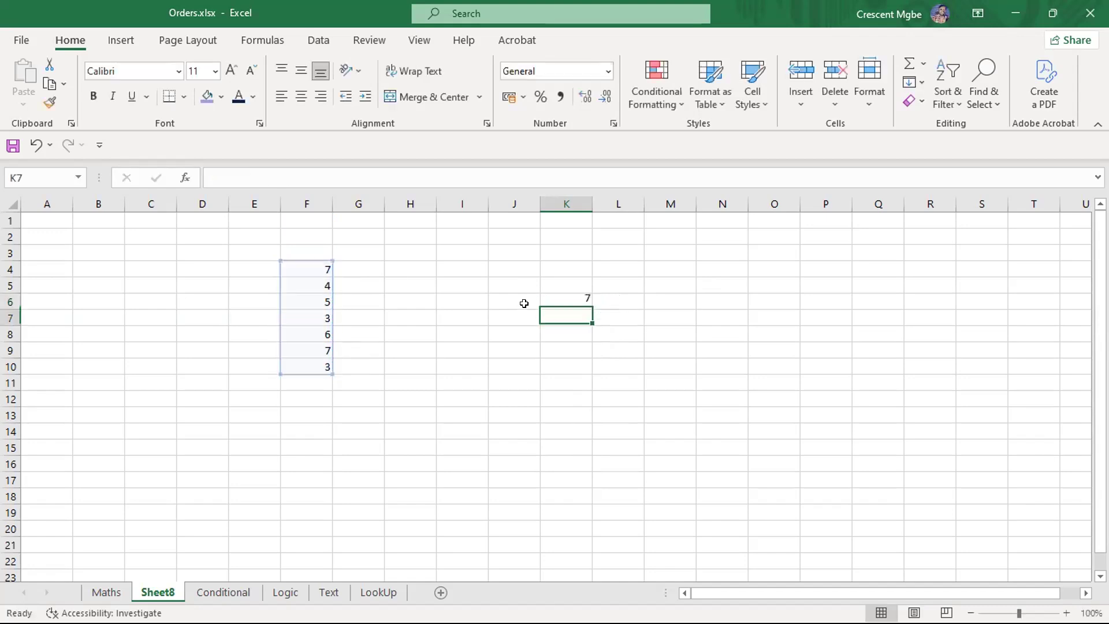
- Compare the mode result in K6 with the repeated values in F4, F7, F9 and F10
{"action": "left_click", "coordinate": [565, 381]}
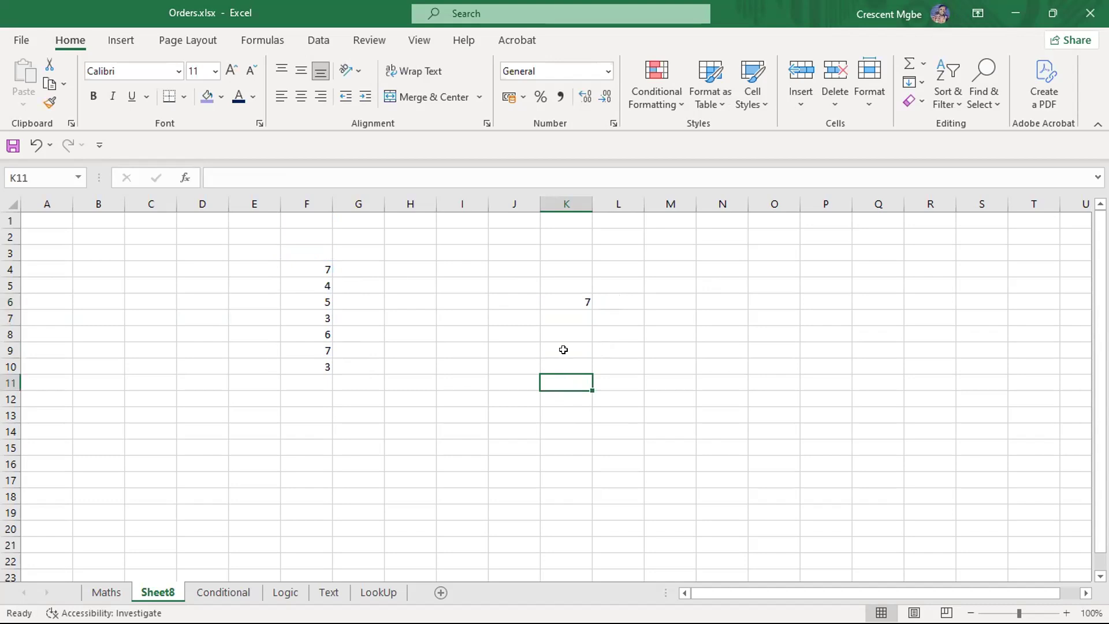
{"action": "left_click", "coordinate": [569, 295]}
{"action": "left_click", "coordinate": [315, 272]}
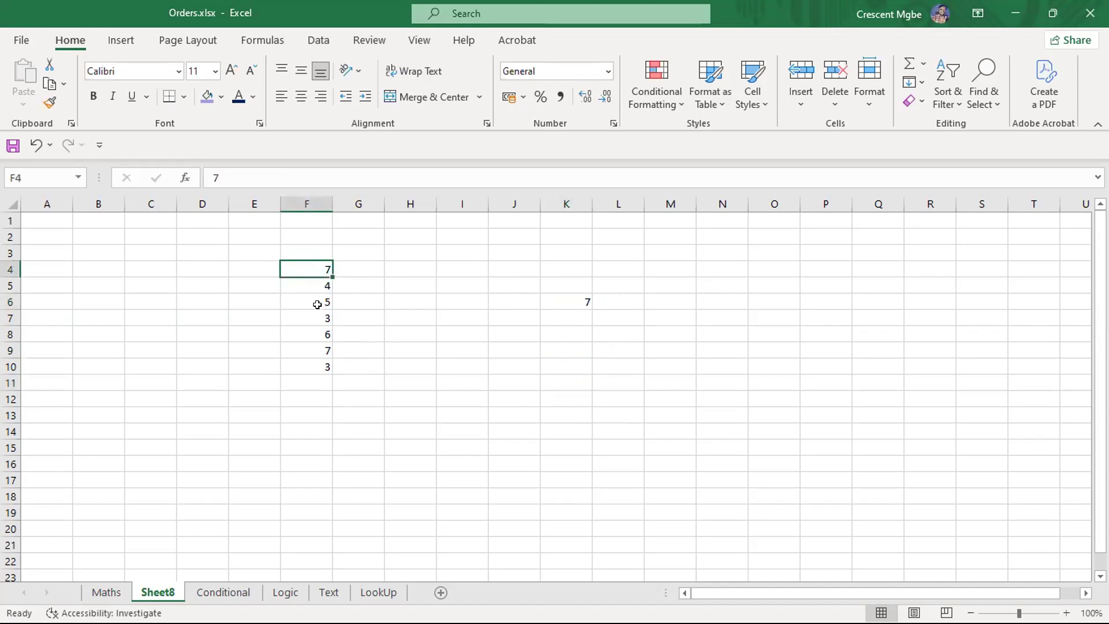
{"action": "left_click", "coordinate": [316, 351]}
{"action": "left_click", "coordinate": [315, 317]}
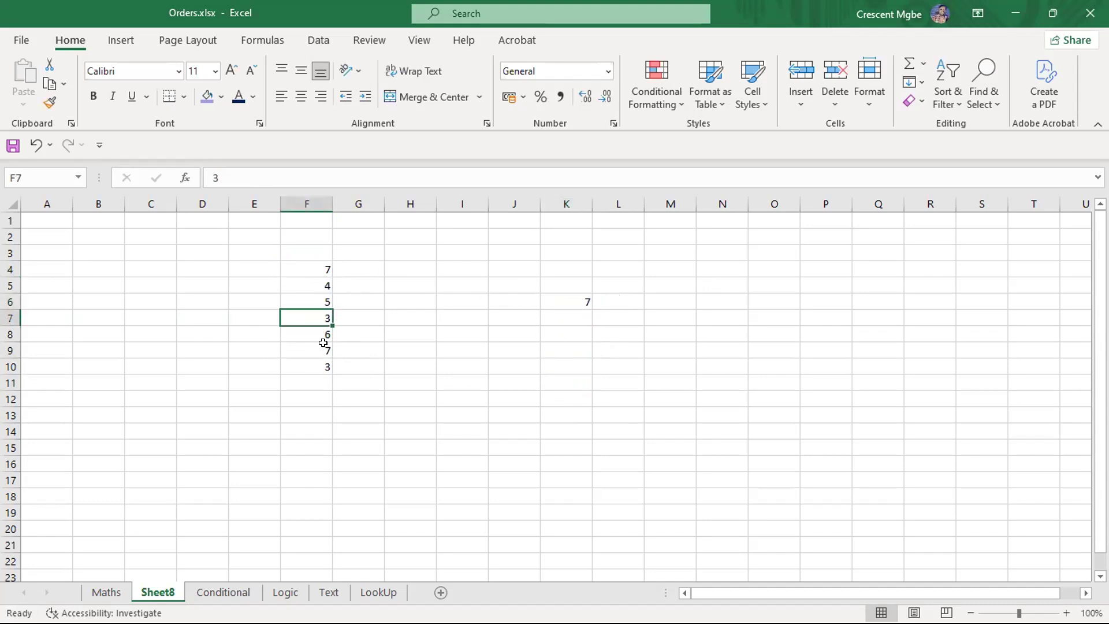
{"action": "left_click", "coordinate": [319, 361]}
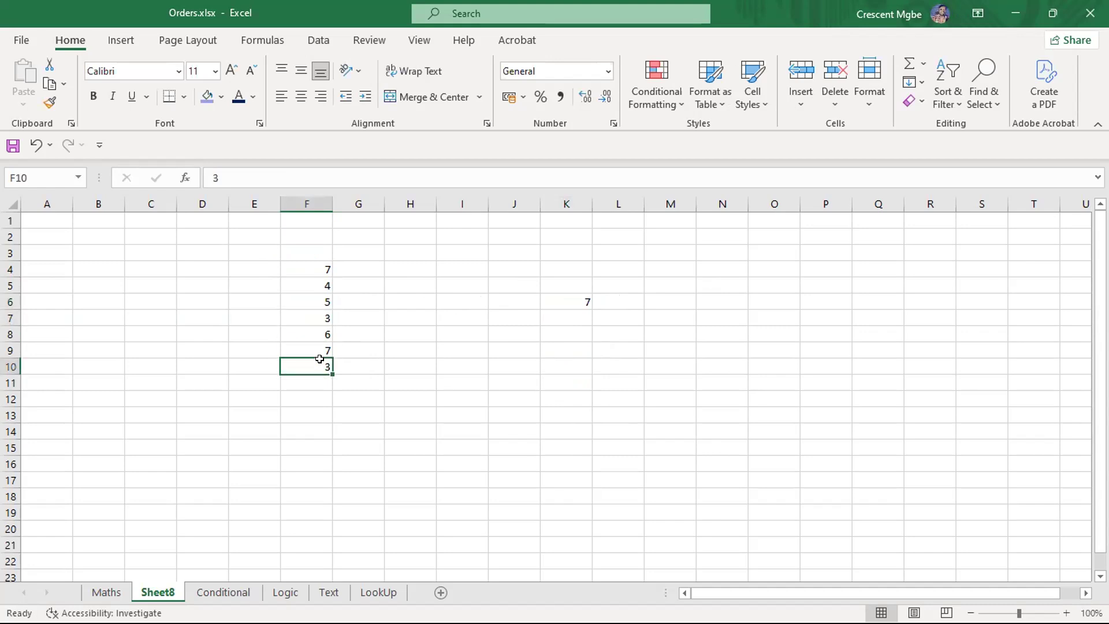
{"action": "left_click", "coordinate": [307, 269]}
{"action": "left_click", "coordinate": [318, 348]}
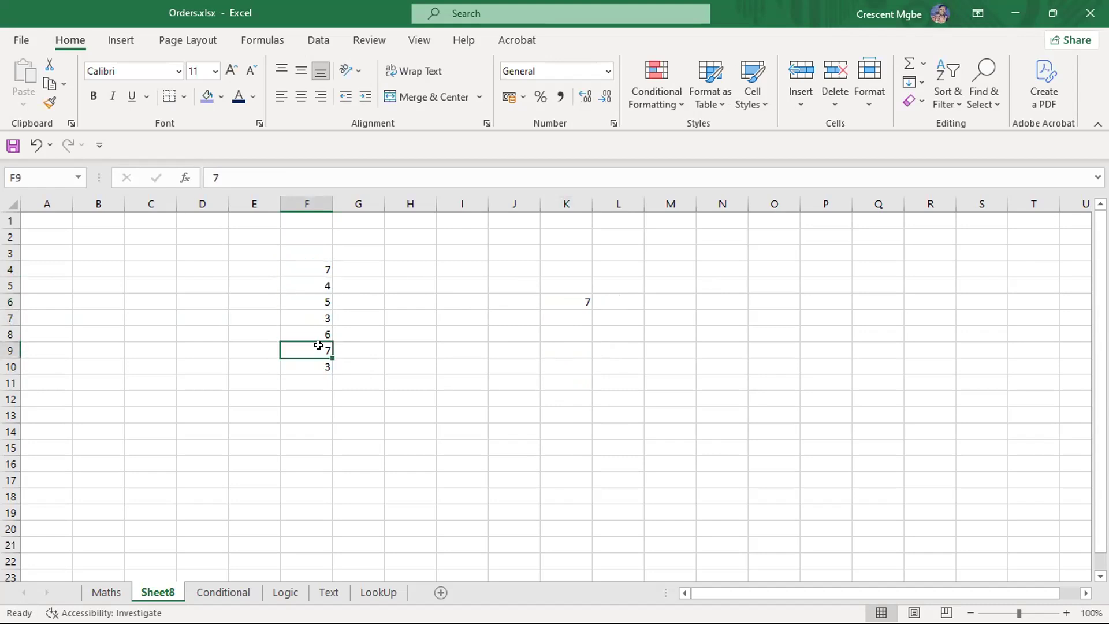
- Add the value 3 in F11 below the number list and inspect the range used by the formula in K6
{"action": "left_click", "coordinate": [319, 376]}
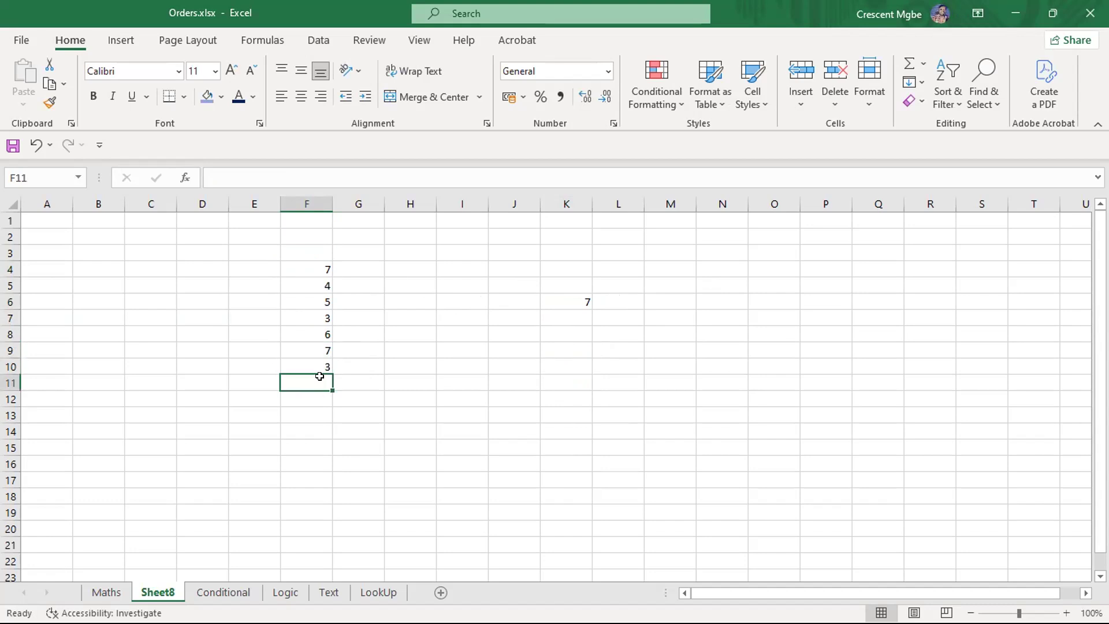
{"action": "type", "text": "3"}
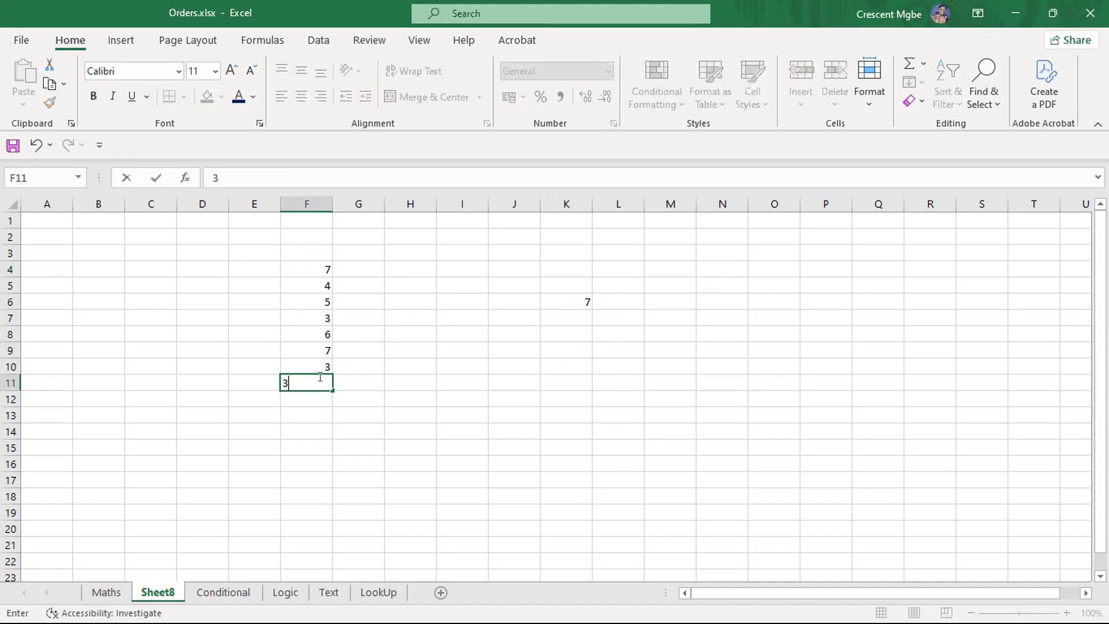
{"action": "left_click", "coordinate": [563, 383]}
{"action": "left_click", "coordinate": [575, 297]}
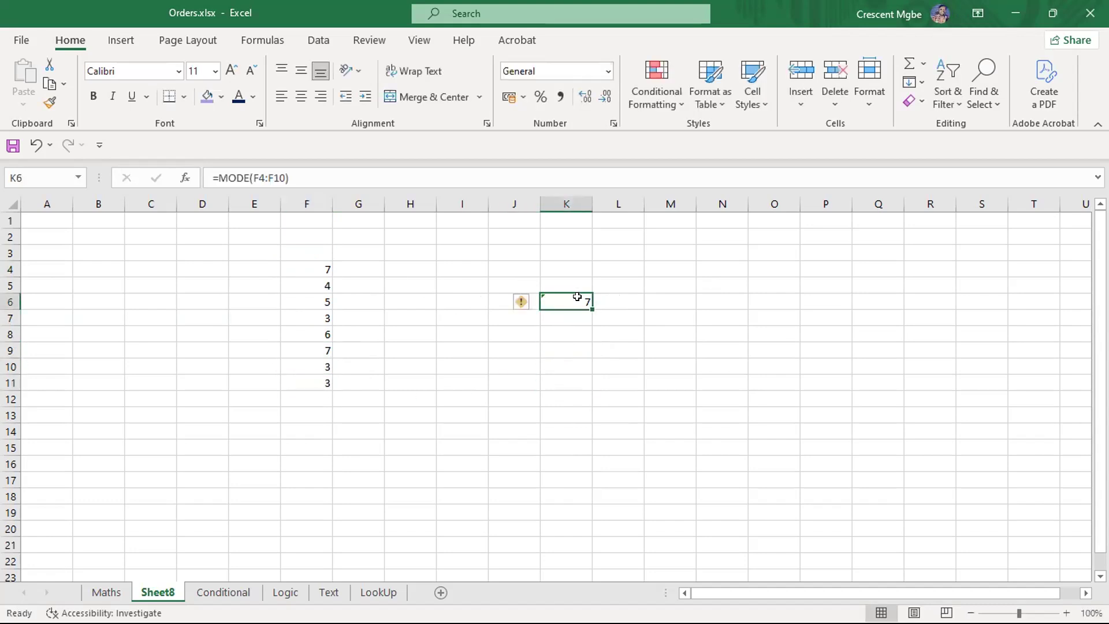
- Calculate the mode of the extended number list in K10 with the MODE function over F4:F11
{"action": "left_click", "coordinate": [569, 361]}
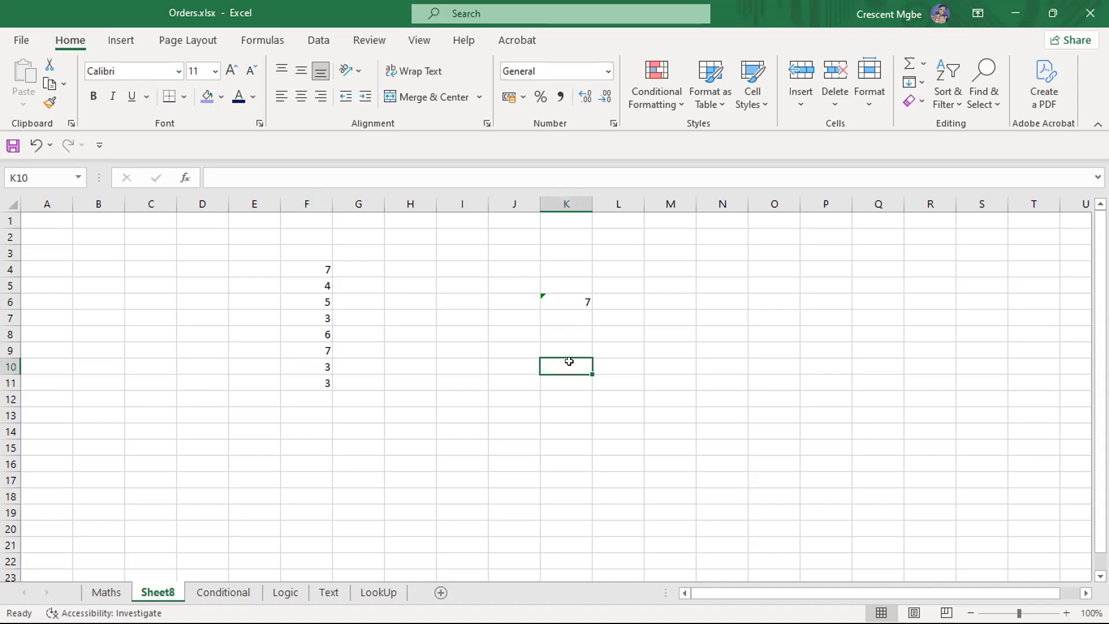
{"action": "type", "text": "=mode"}
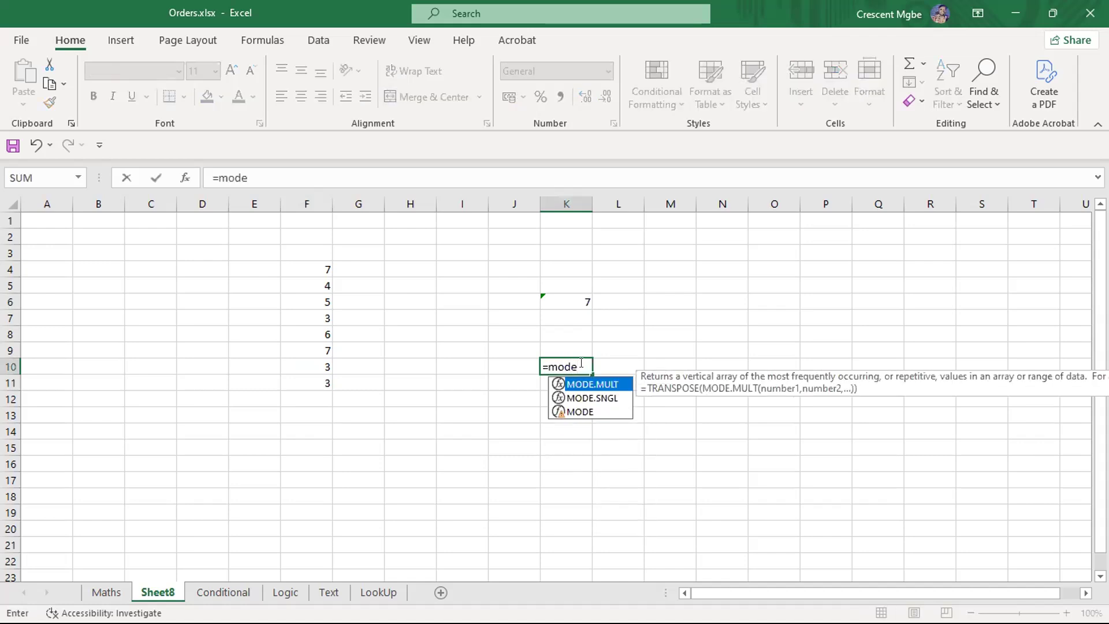
{"action": "double_click", "coordinate": [587, 412]}
{"action": "left_click", "coordinate": [580, 411]}
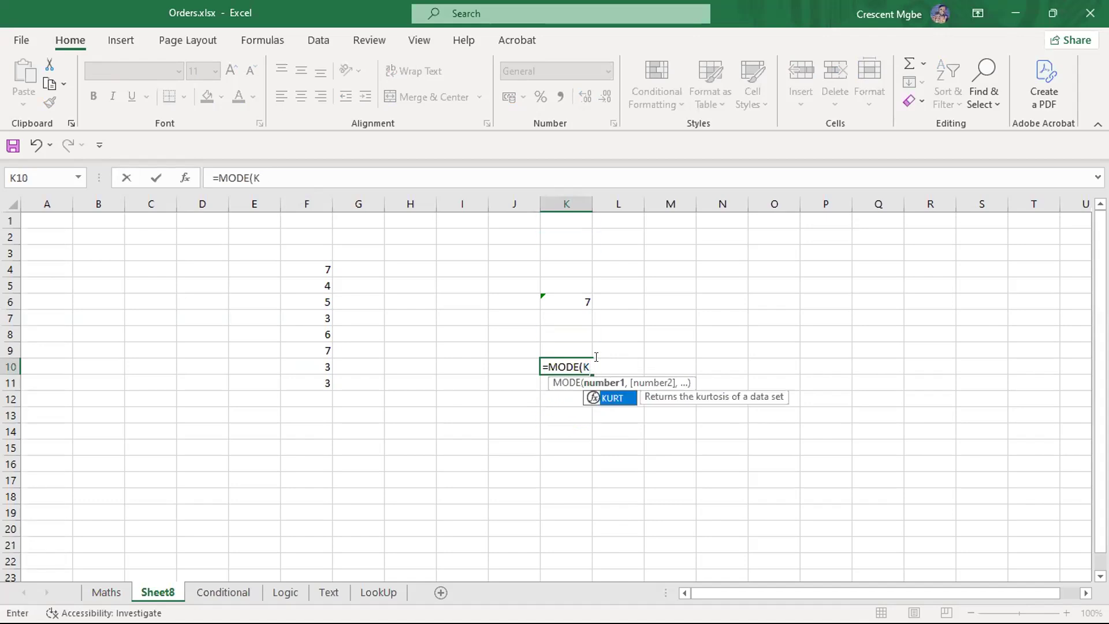
{"action": "key", "text": "BackSpace"}
{"action": "left_click_drag", "start_coordinate": [309, 267], "coordinate": [320, 376]}
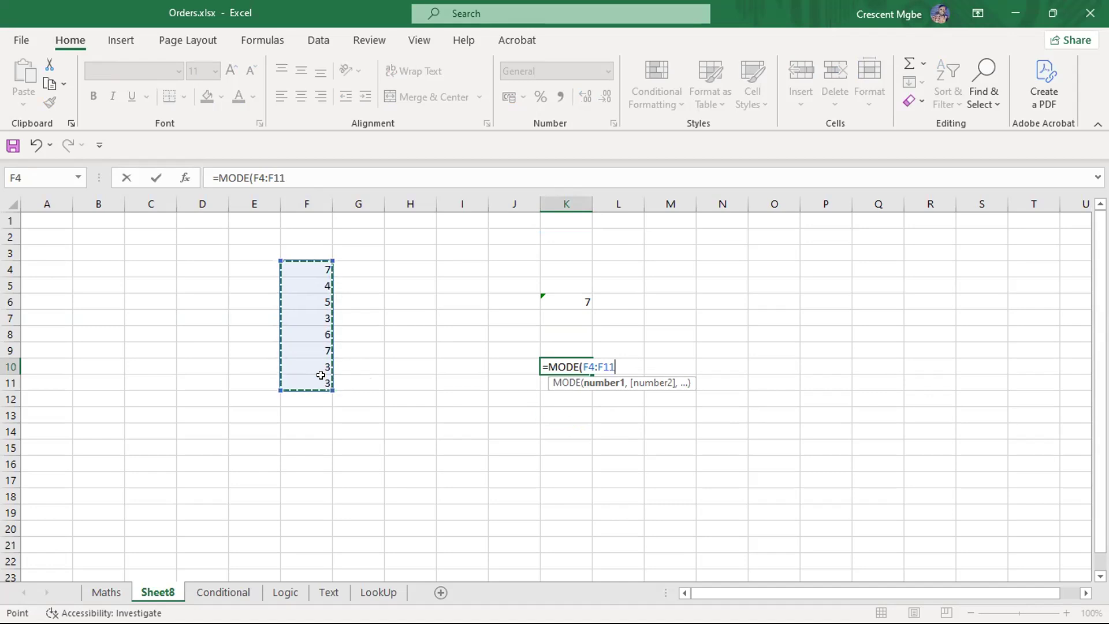
{"action": "key", "text": "Return"}
{"action": "left_click", "coordinate": [595, 490]}
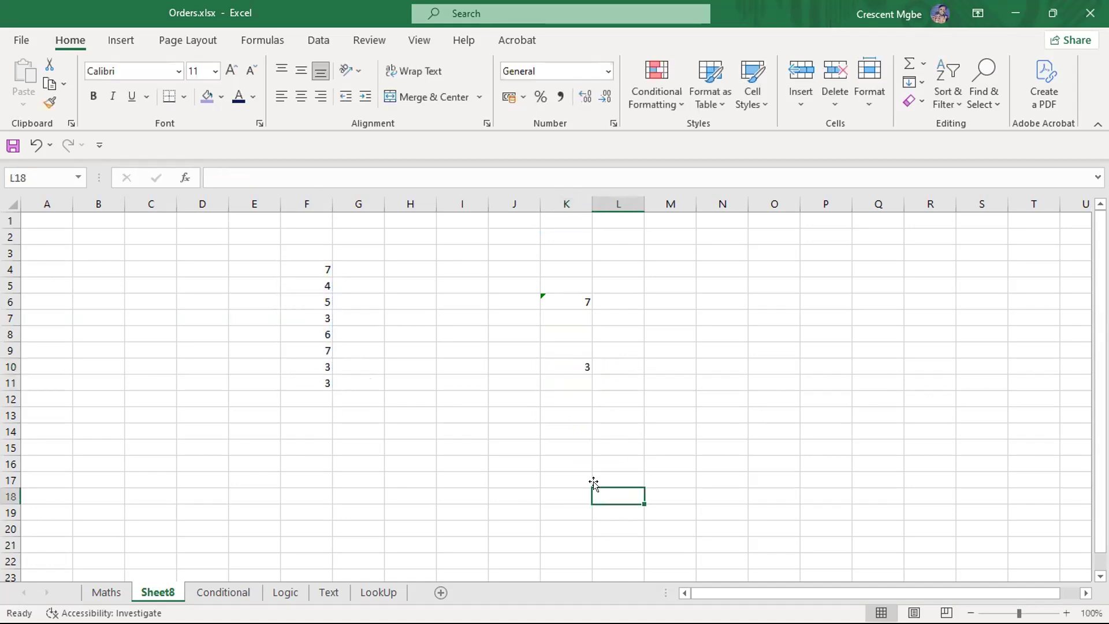
- Clear the value in F11 and inspect the numbers in F7 and F4
{"action": "left_click", "coordinate": [319, 383]}
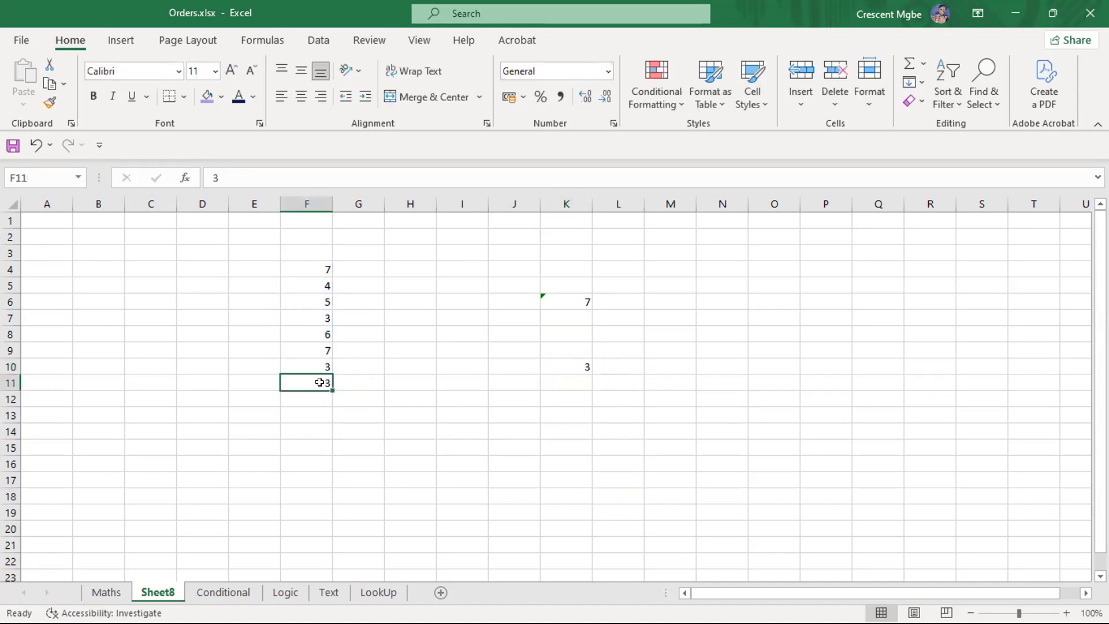
{"action": "key", "text": "BackSpace"}
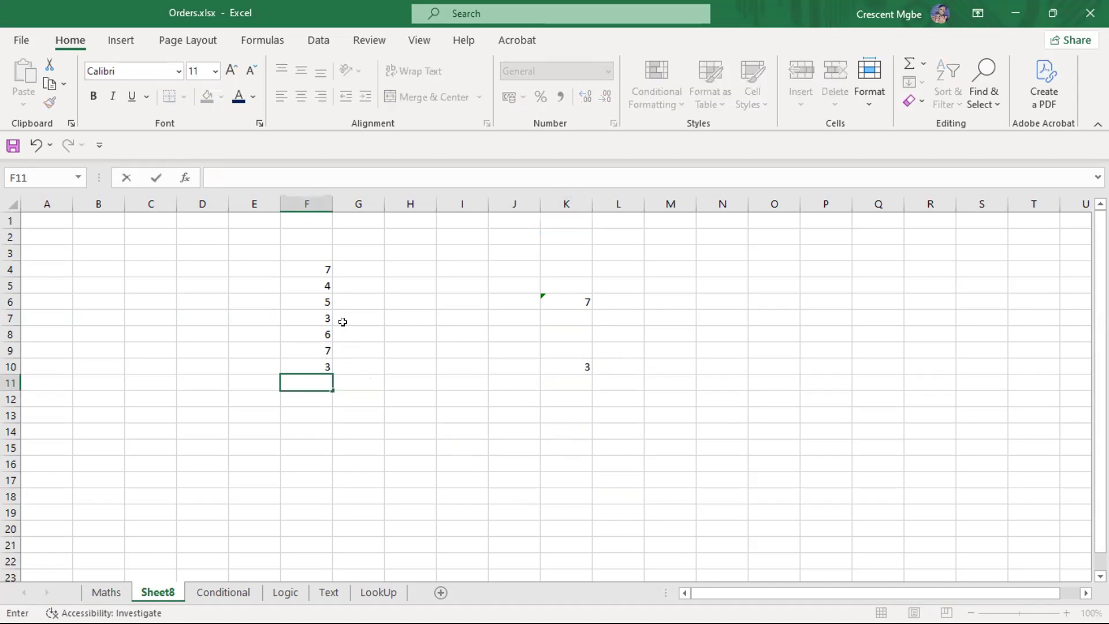
{"action": "left_click", "coordinate": [318, 316]}
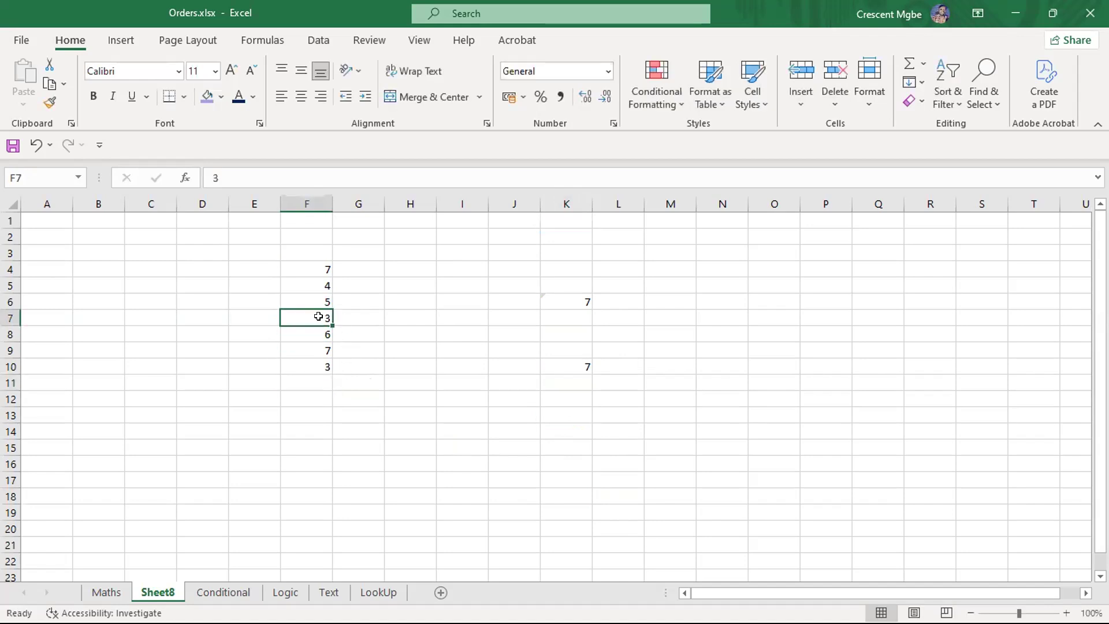
{"action": "left_click", "coordinate": [319, 269]}
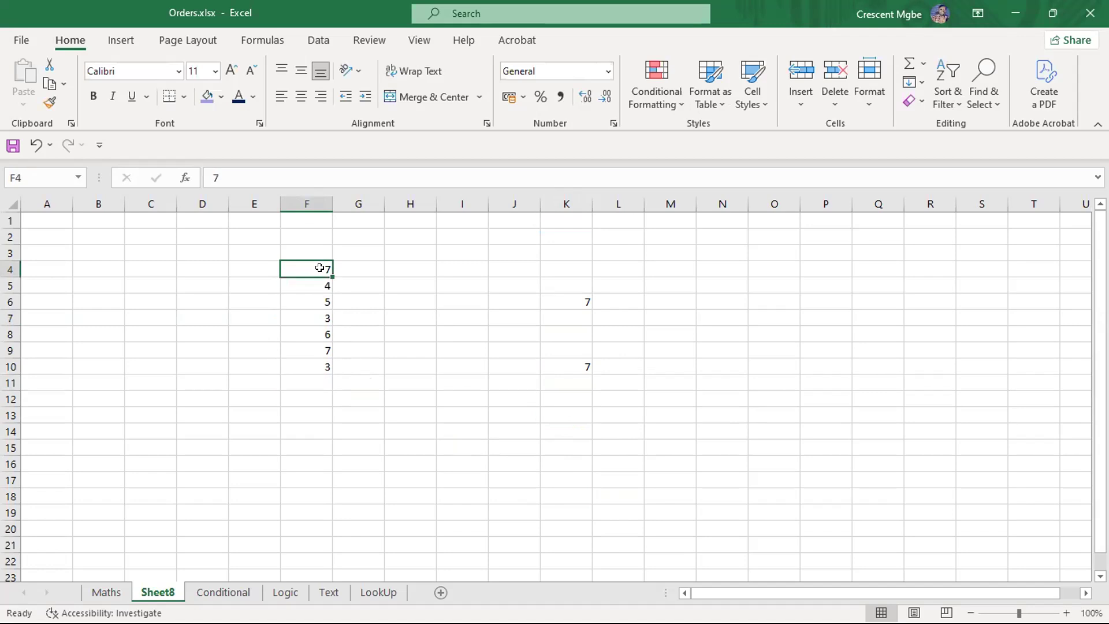
- Extend the number list with 3 in F3 and 7 in F11
{"action": "left_click", "coordinate": [316, 252]}
{"action": "type", "text": "3"}
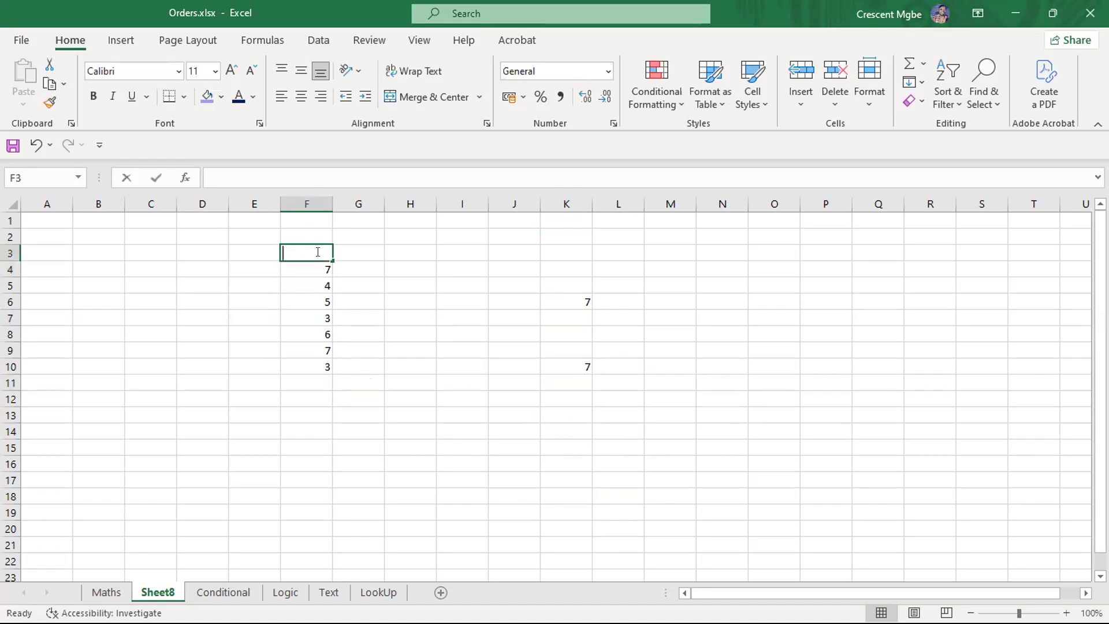
{"action": "left_click", "coordinate": [321, 379]}
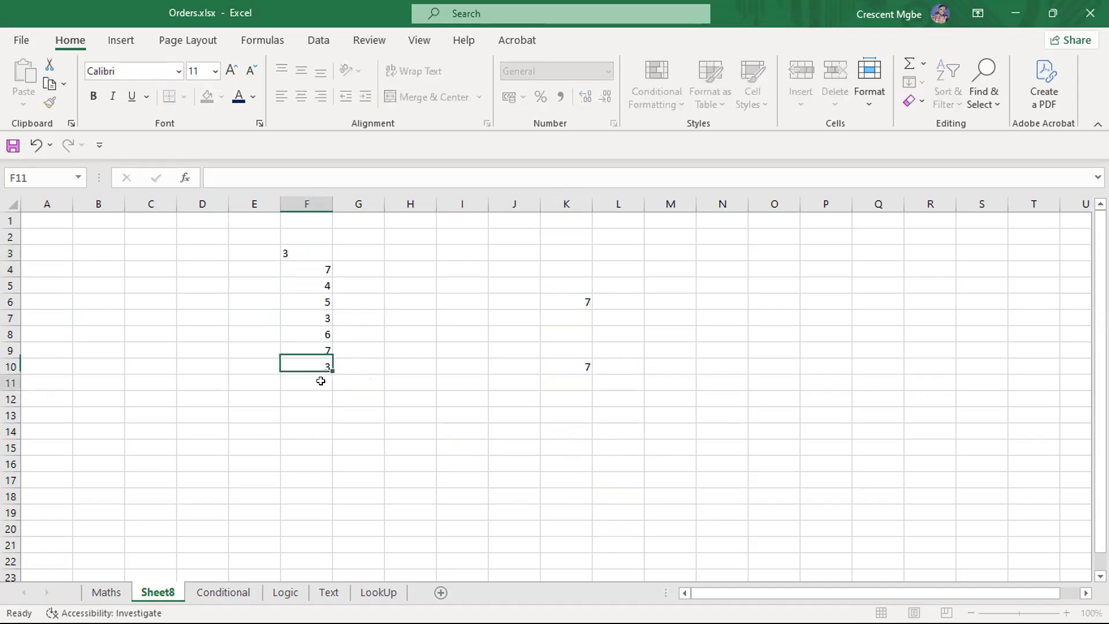
{"action": "type", "text": "7"}
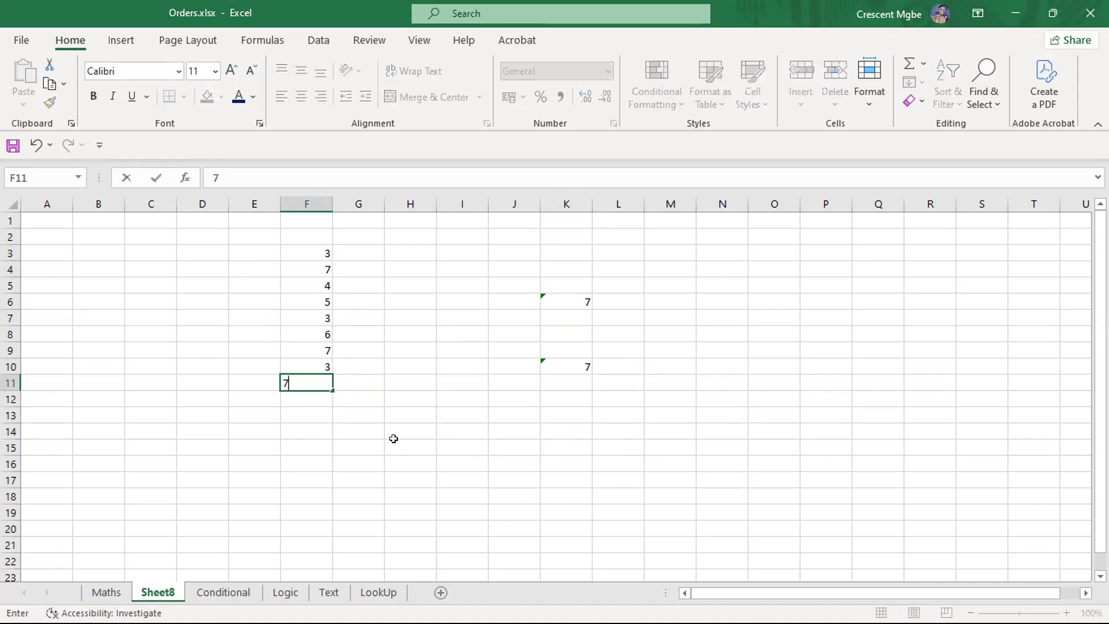
{"action": "left_click", "coordinate": [594, 442]}
- Calculate the mode of the number list F3:F11 in N8 with the MODE function and check F3
{"action": "left_click", "coordinate": [713, 324]}
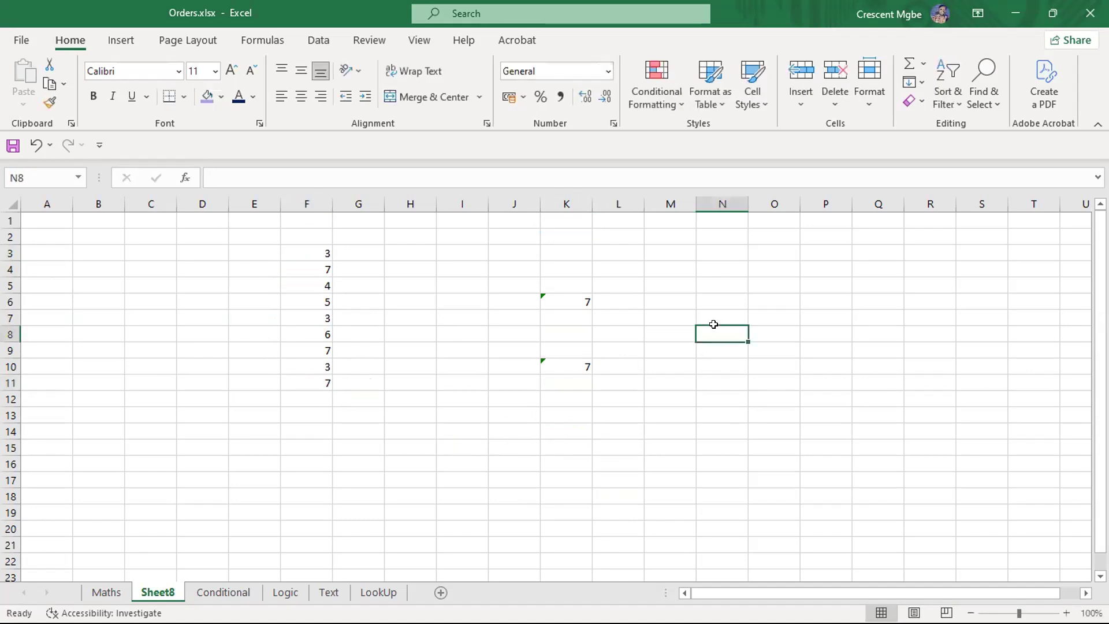
{"action": "type", "text": "=mode"}
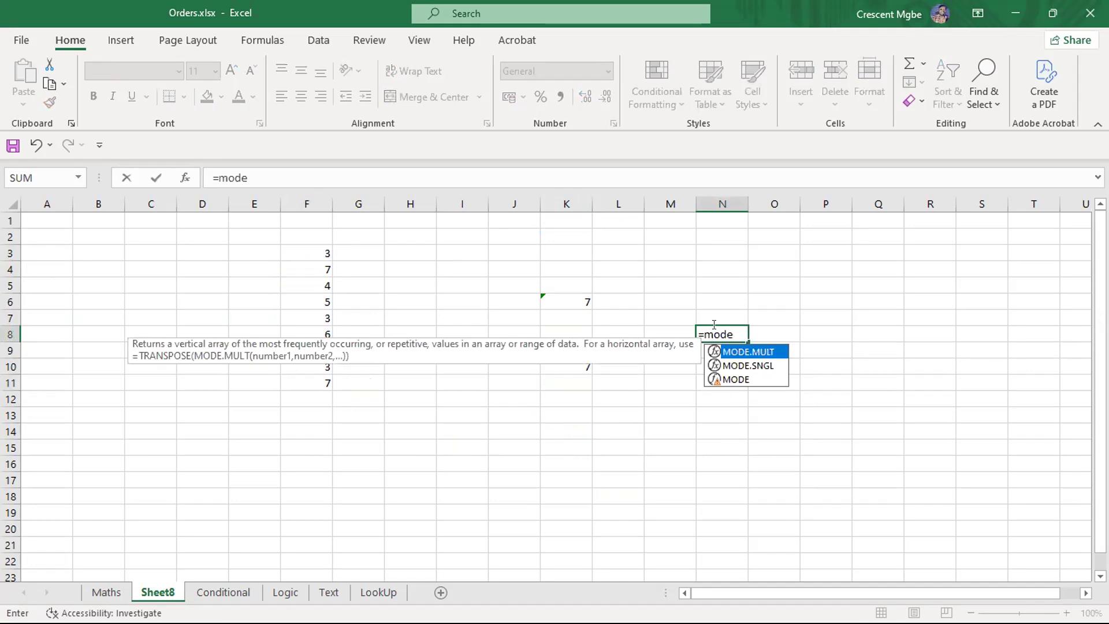
{"action": "double_click", "coordinate": [760, 374]}
{"action": "left_click_drag", "start_coordinate": [309, 245], "coordinate": [323, 376]}
{"action": "key", "text": "Return"}
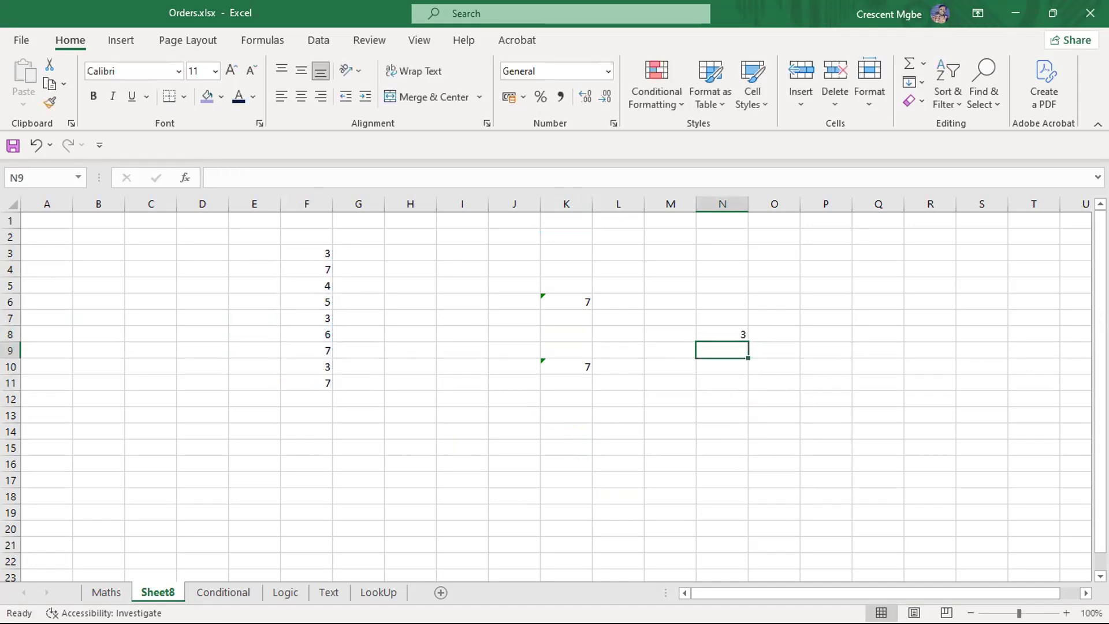
{"action": "left_click", "coordinate": [296, 254]}
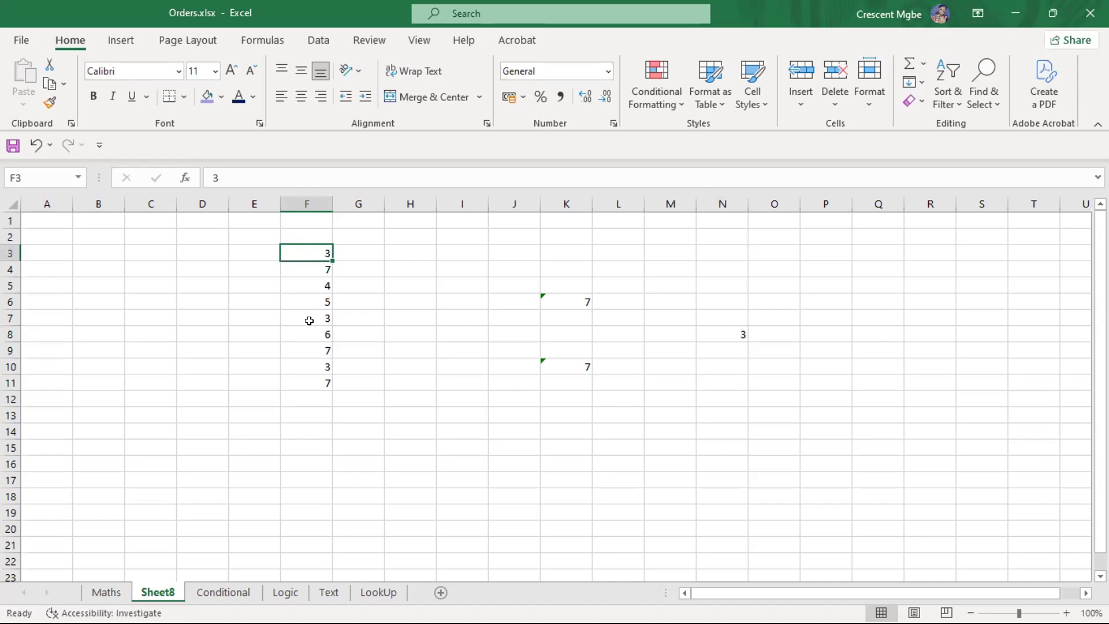
- On the Maths sheet, apply the MODE function to the Customer ID range A2:A21 in K14
{"action": "left_click", "coordinate": [107, 592]}
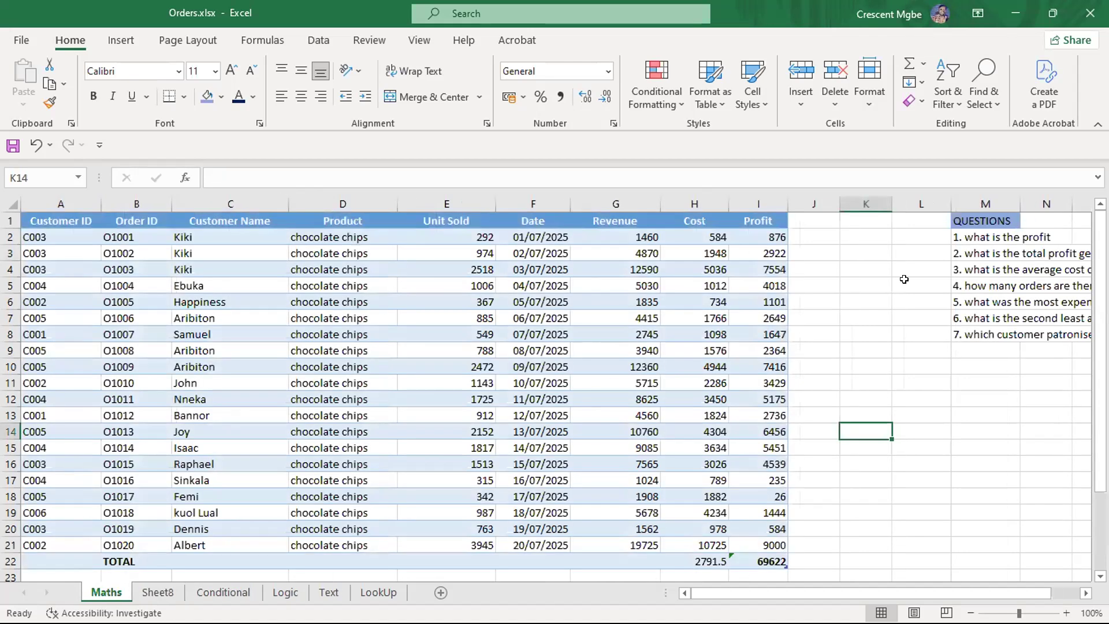
{"action": "left_click_drag", "start_coordinate": [992, 592], "coordinate": [1019, 593]}
{"action": "left_click_drag", "start_coordinate": [821, 591], "coordinate": [755, 591]}
{"action": "type", "text": "=mode"}
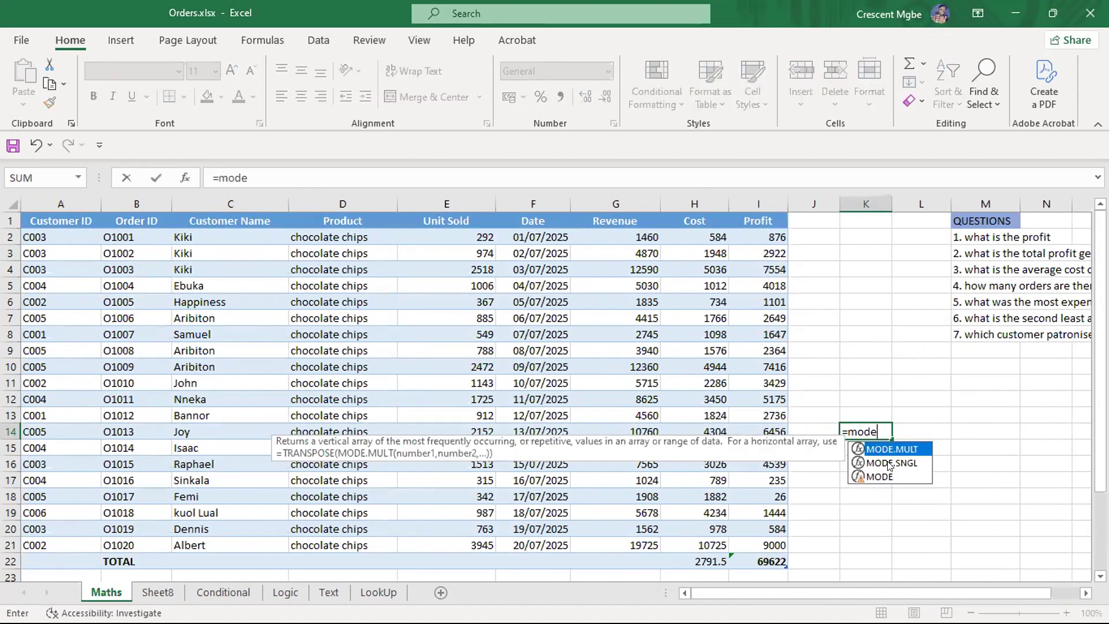
{"action": "double_click", "coordinate": [879, 476]}
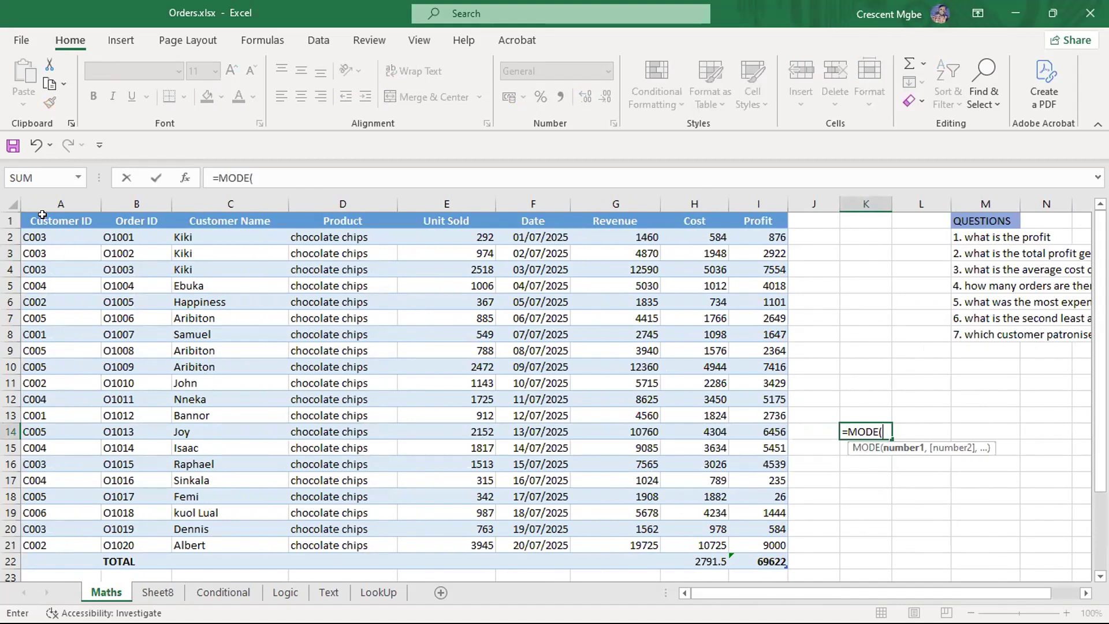
{"action": "left_click_drag", "start_coordinate": [43, 234], "coordinate": [57, 549]}
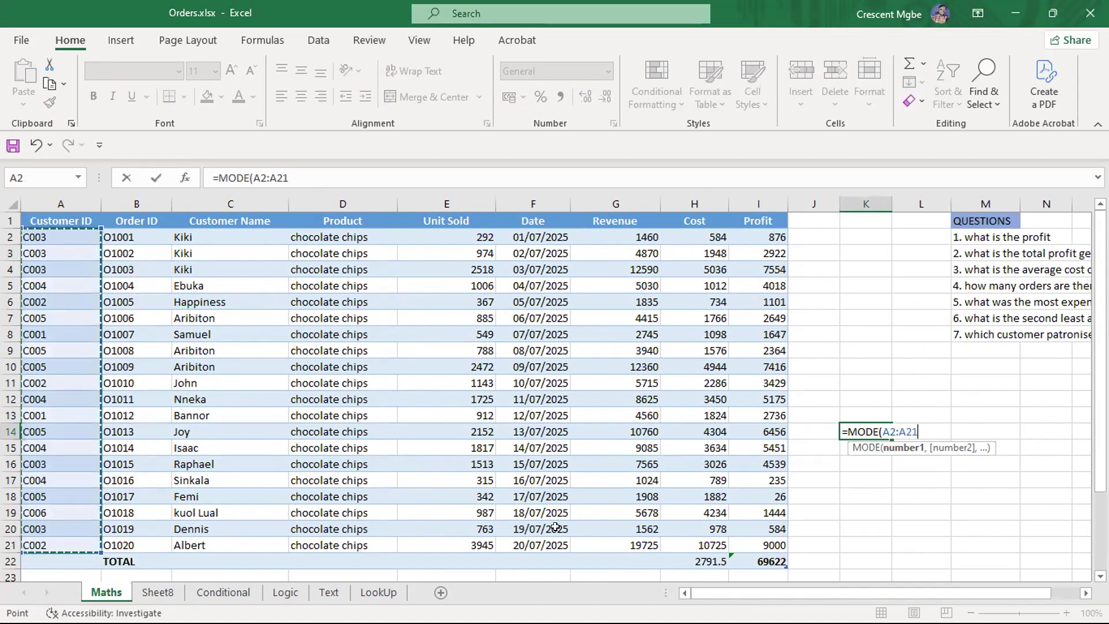
{"action": "key", "text": "Return"}
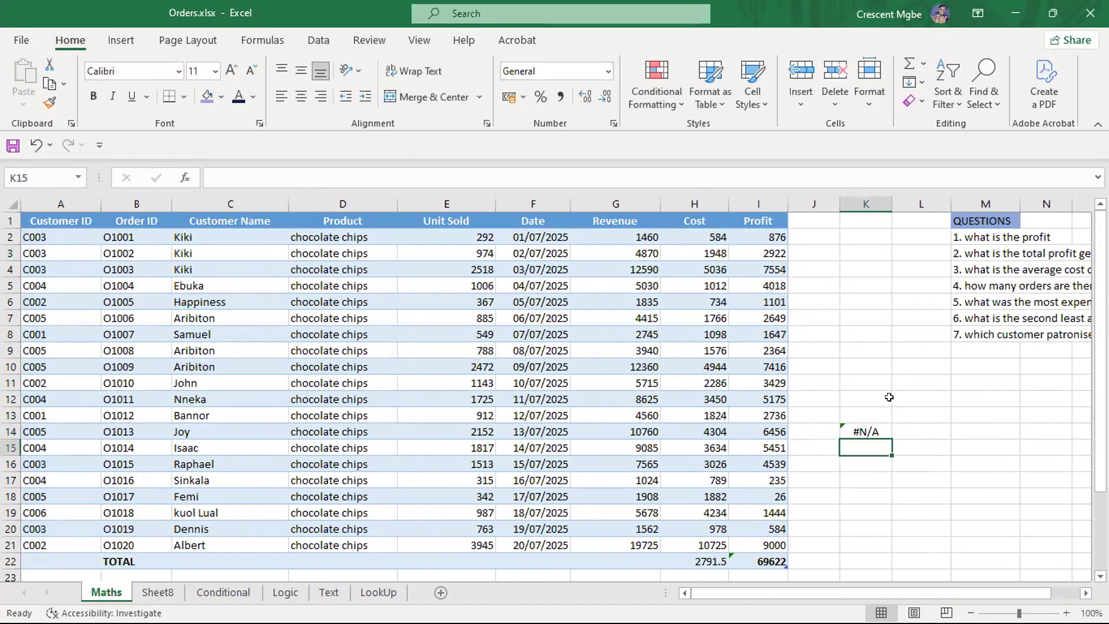
- Enter =MODE(A2:A21) in L13 and widen column L slightly
{"action": "left_click", "coordinate": [907, 409]}
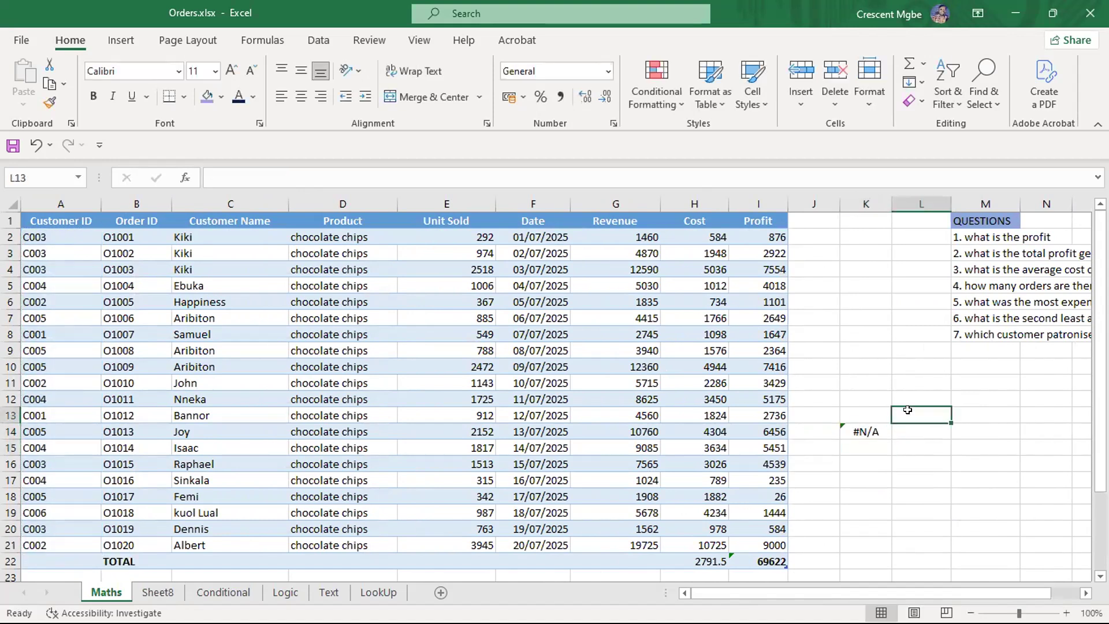
{"action": "type", "text": "=mo"}
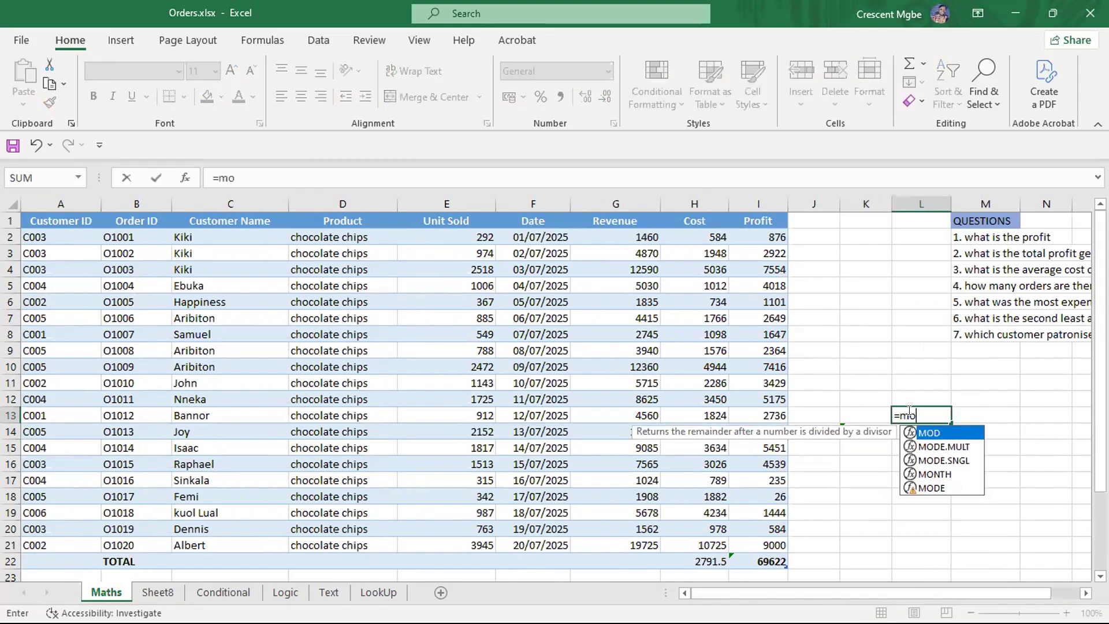
{"action": "double_click", "coordinate": [936, 488]}
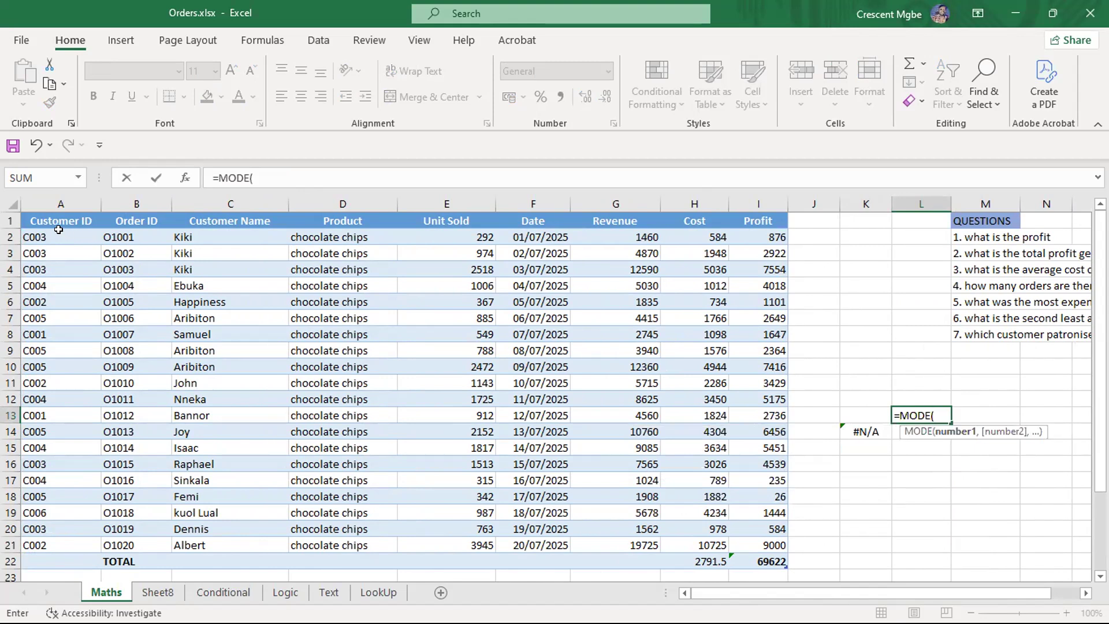
{"action": "left_click_drag", "start_coordinate": [58, 229], "coordinate": [73, 544]}
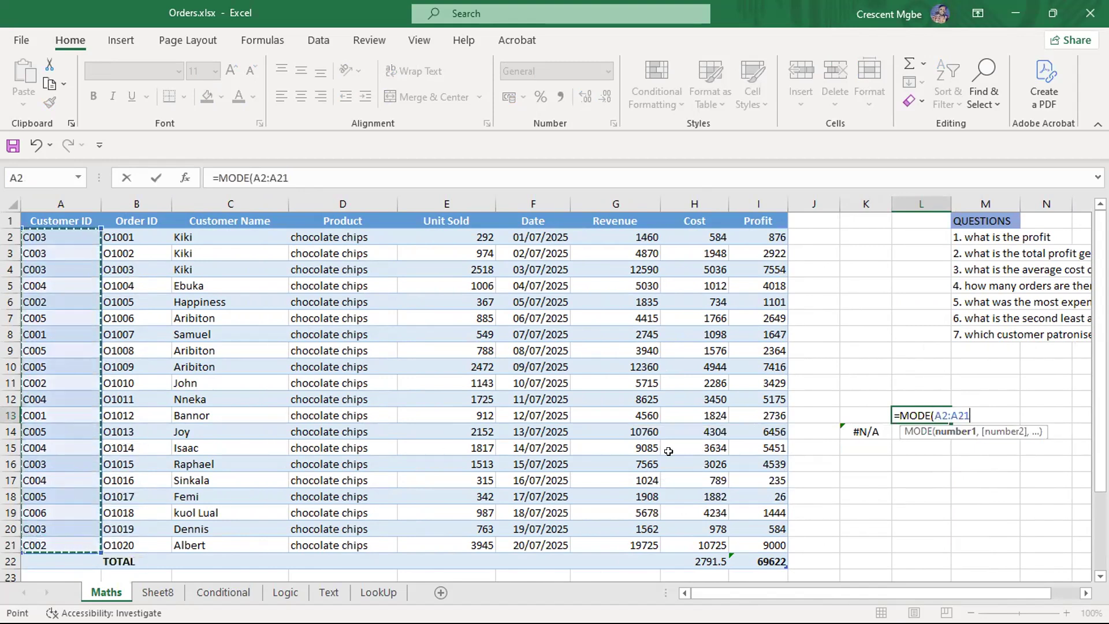
{"action": "left_click", "coordinate": [983, 412]}
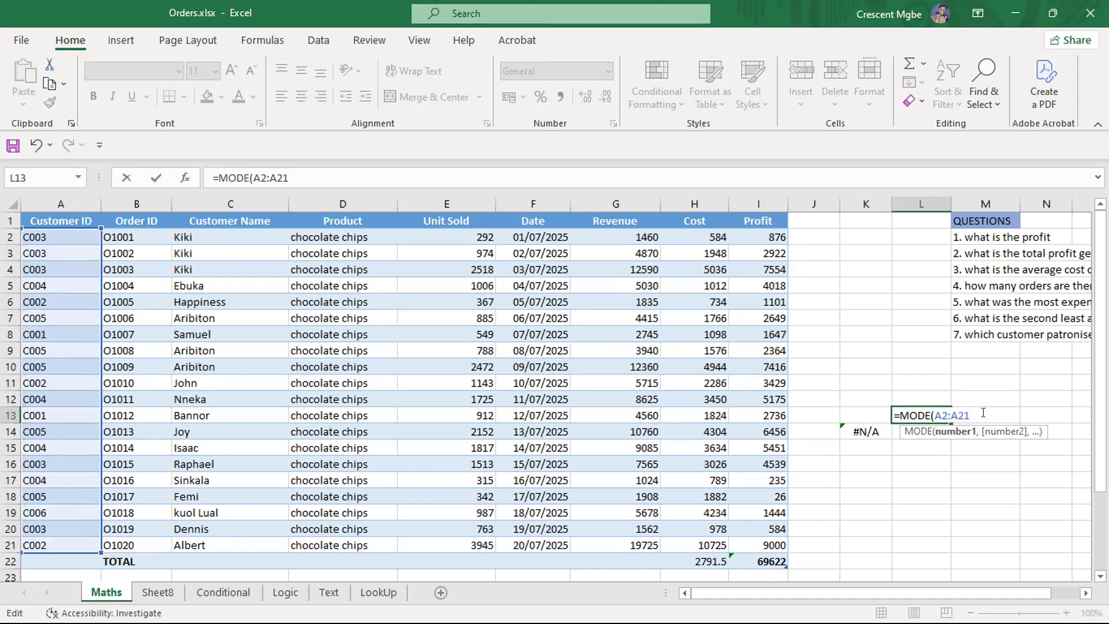
{"action": "type", "text": ")"}
{"action": "key", "text": "Return"}
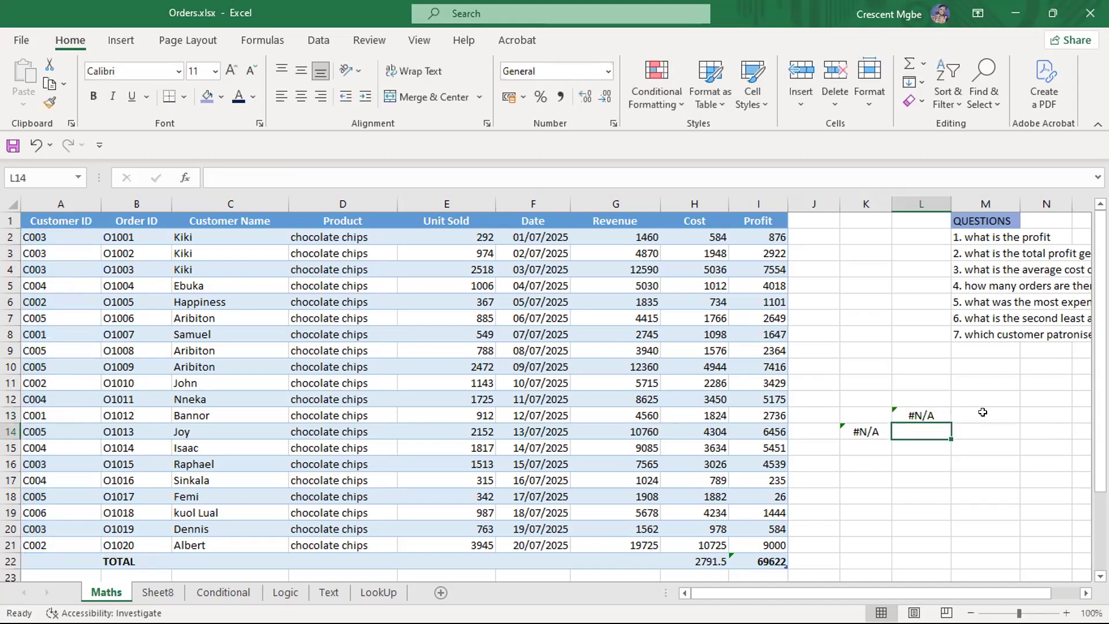
{"action": "left_click", "coordinate": [913, 413]}
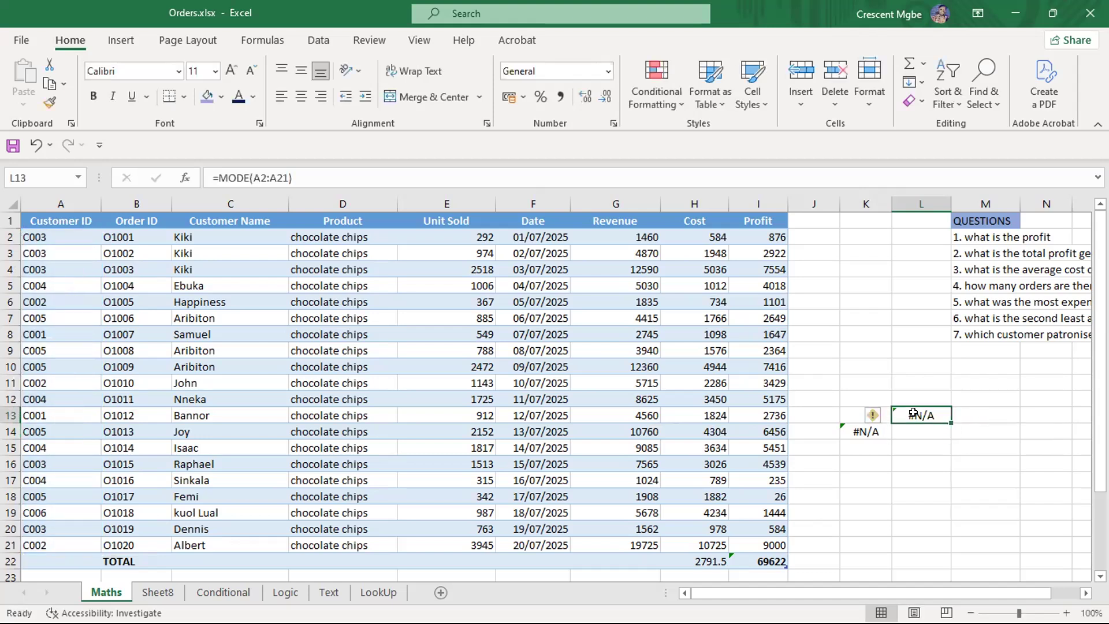
{"action": "left_click_drag", "start_coordinate": [951, 203], "coordinate": [958, 201]}
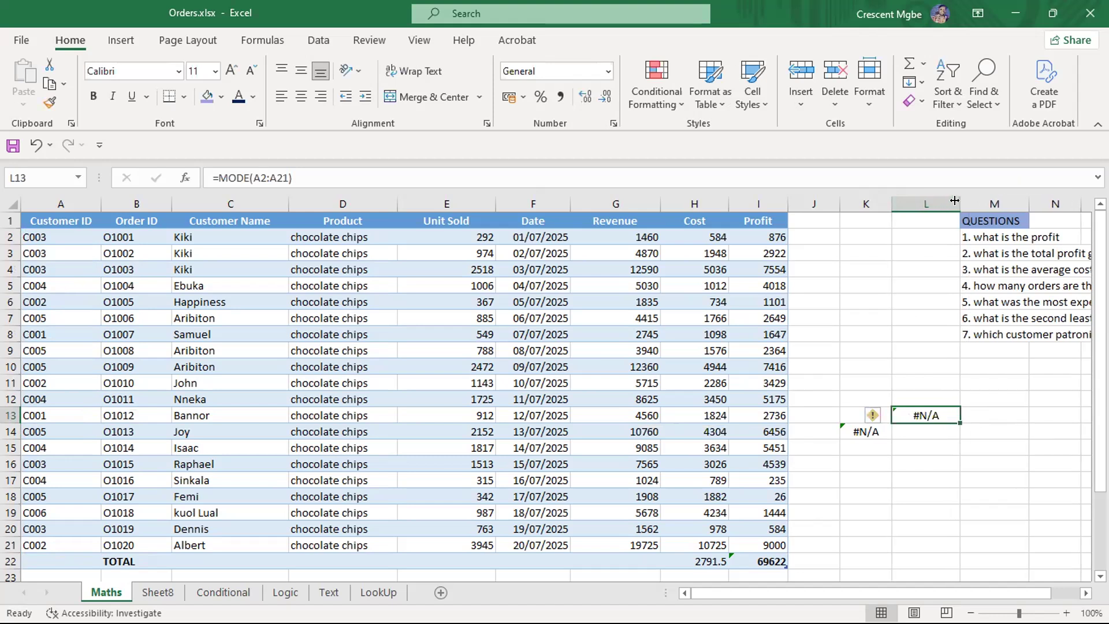
- Reduce the first customer ID in A2 to its plain number by removing the letter and leading zeros
{"action": "left_click", "coordinate": [45, 232]}
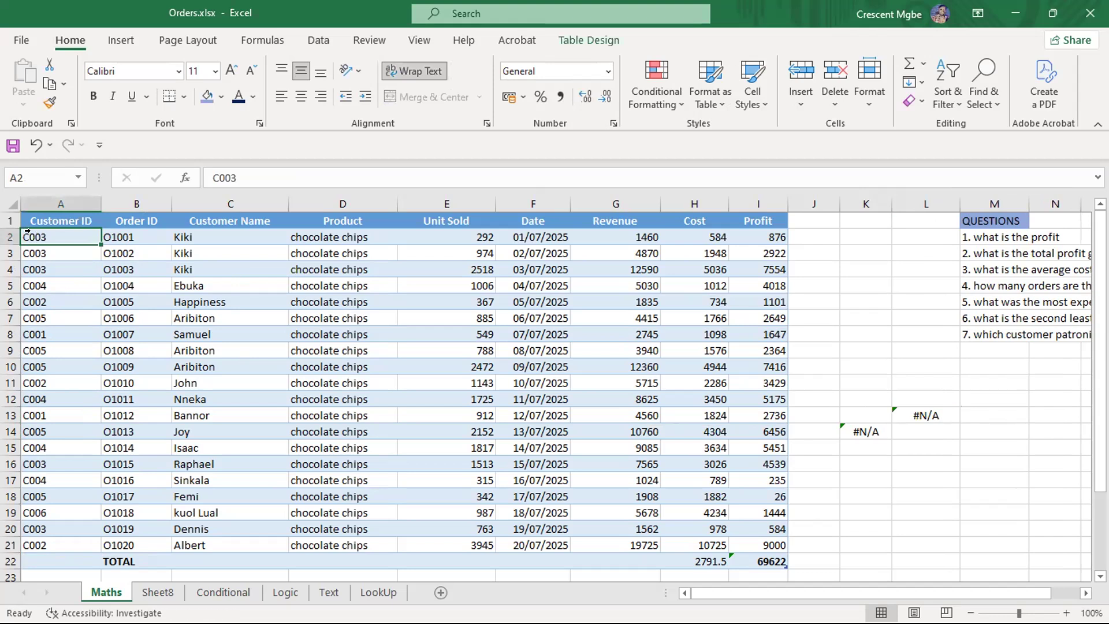
{"action": "left_click", "coordinate": [28, 231]}
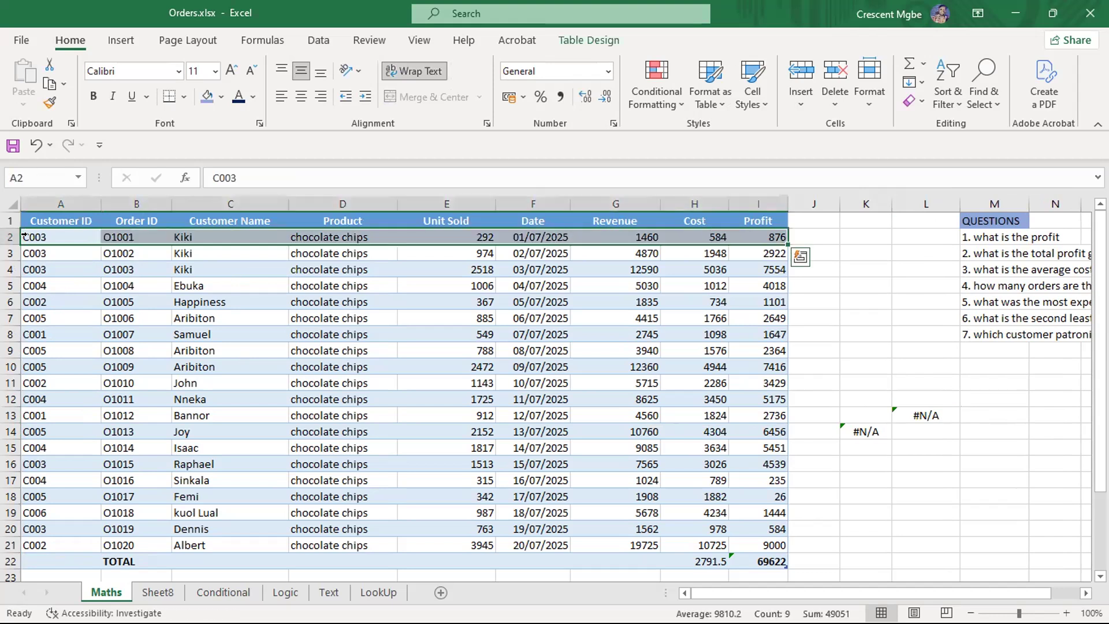
{"action": "double_click", "coordinate": [36, 238]}
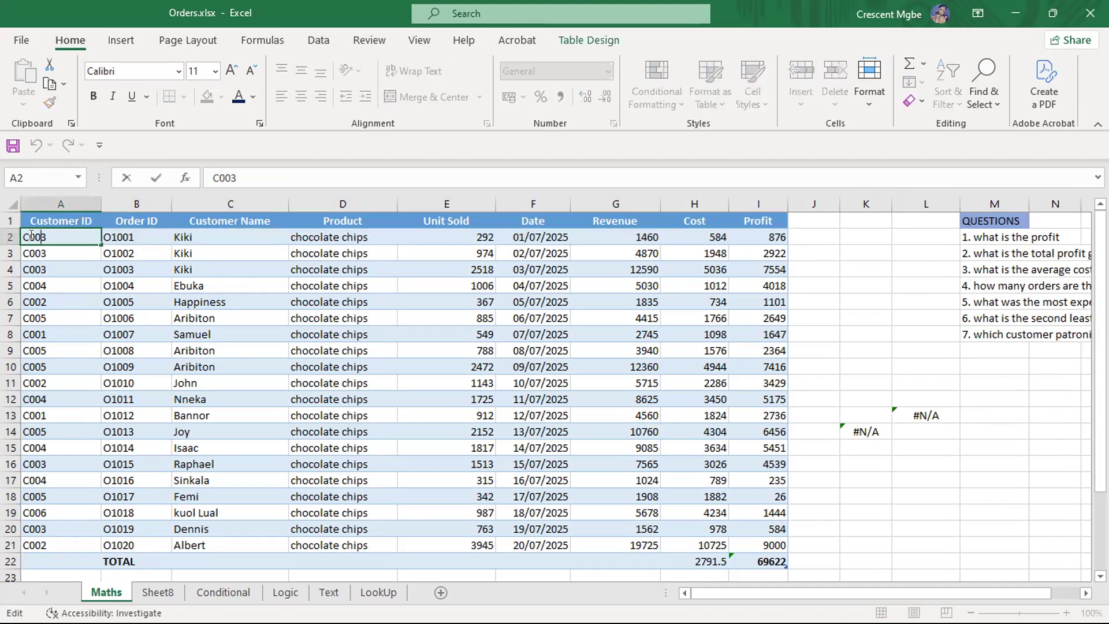
{"action": "key", "text": "BackSpace"}
{"action": "left_click", "coordinate": [24, 248]}
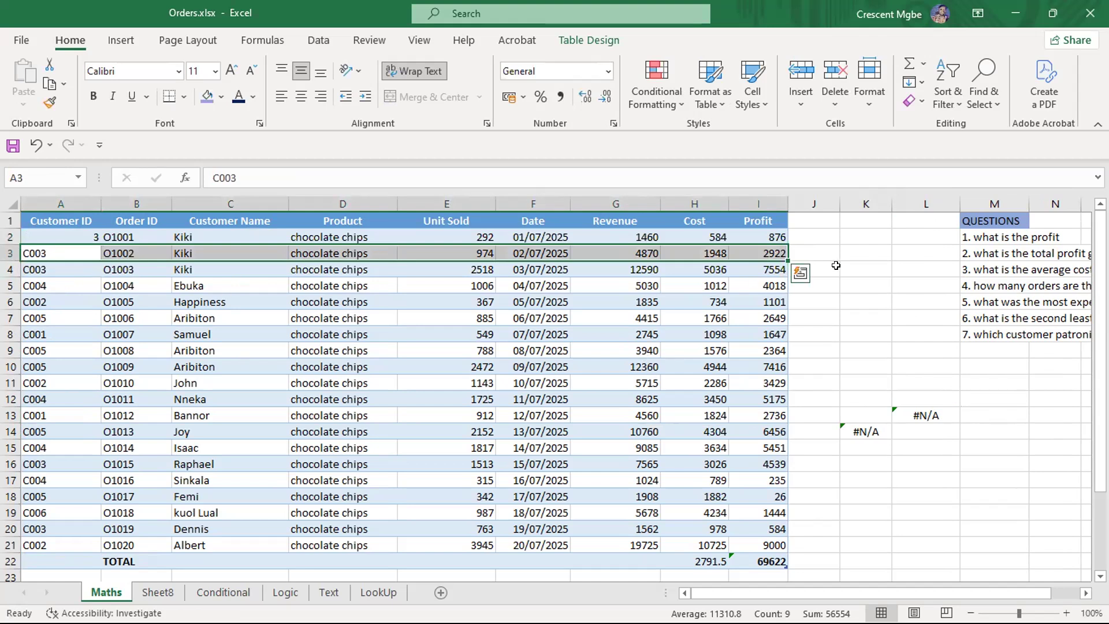
- Start a numeric ID column beside Profit by entering 3, 3, 3, 4, 2 and 5 in J2:J7
{"action": "left_click", "coordinate": [827, 238]}
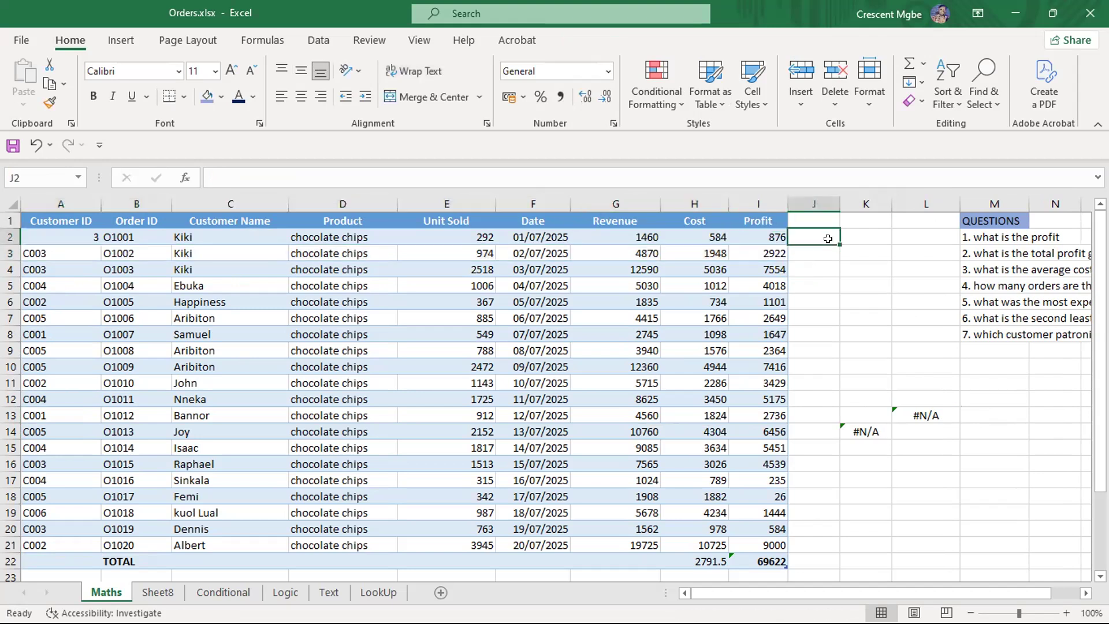
{"action": "type", "text": "3"}
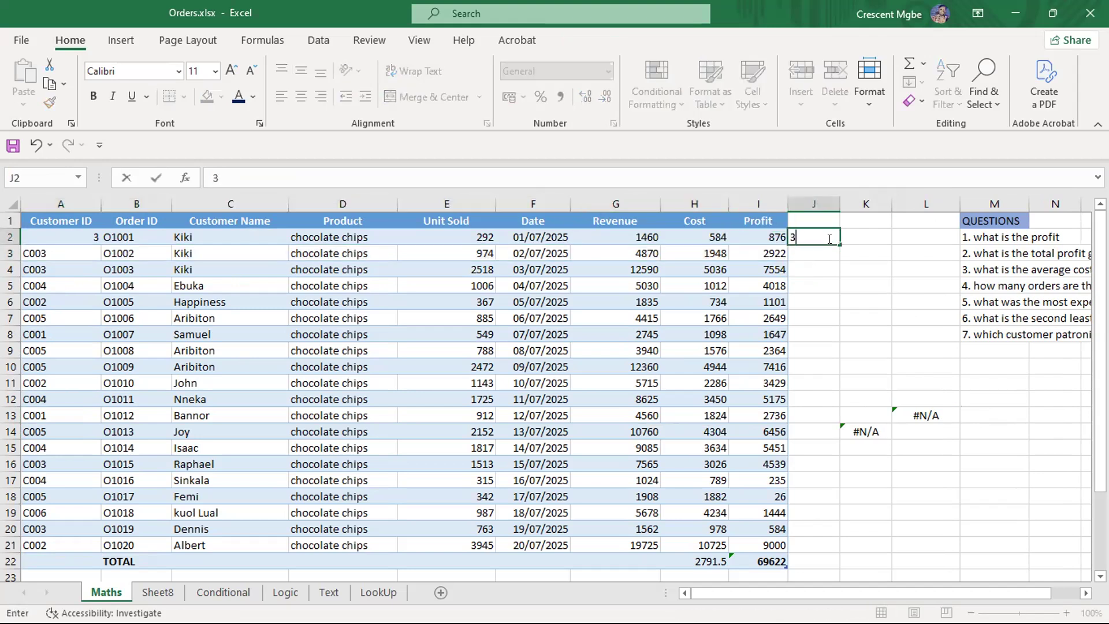
{"action": "key", "text": "Return"}
{"action": "type", "text": "3"}
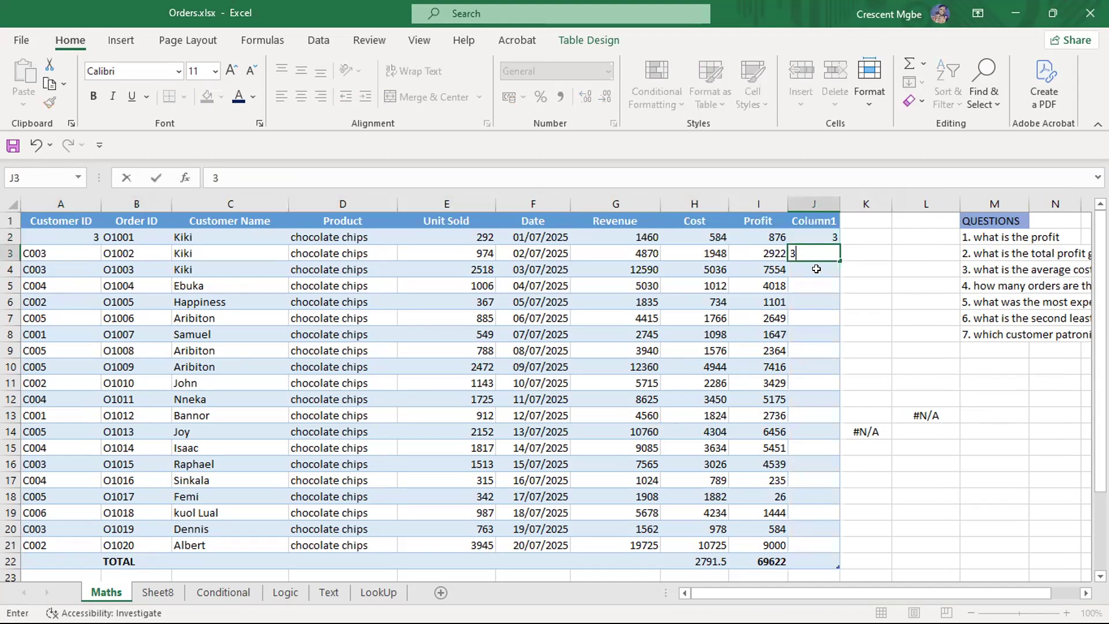
{"action": "key", "text": "Return"}
{"action": "type", "text": "3"}
{"action": "key", "text": "Return"}
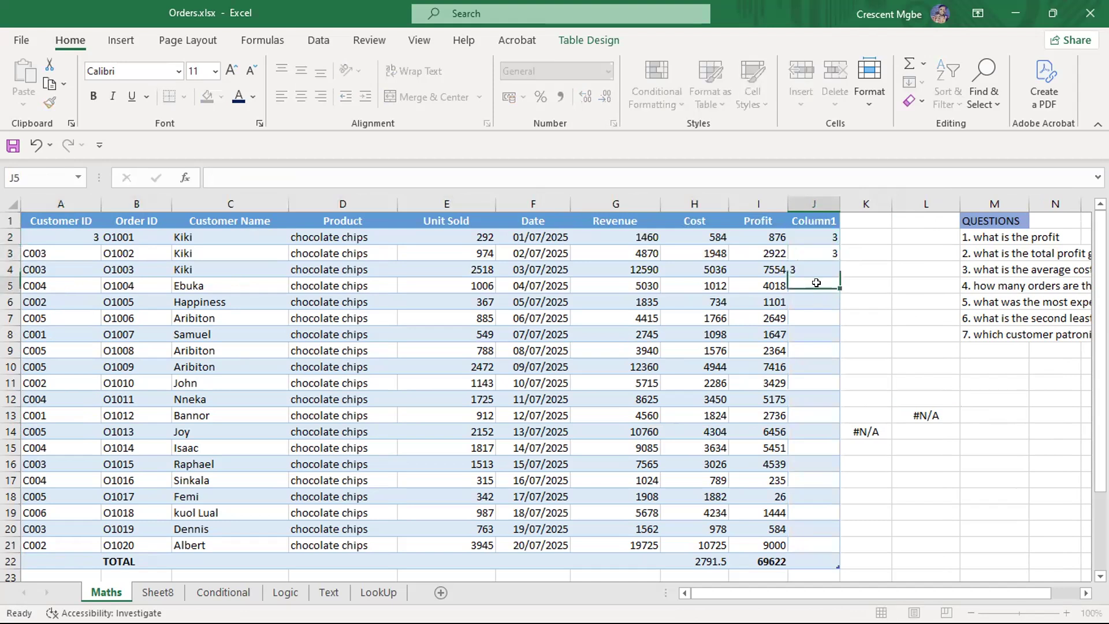
{"action": "type", "text": "4"}
{"action": "key", "text": "Return"}
{"action": "type", "text": "2"}
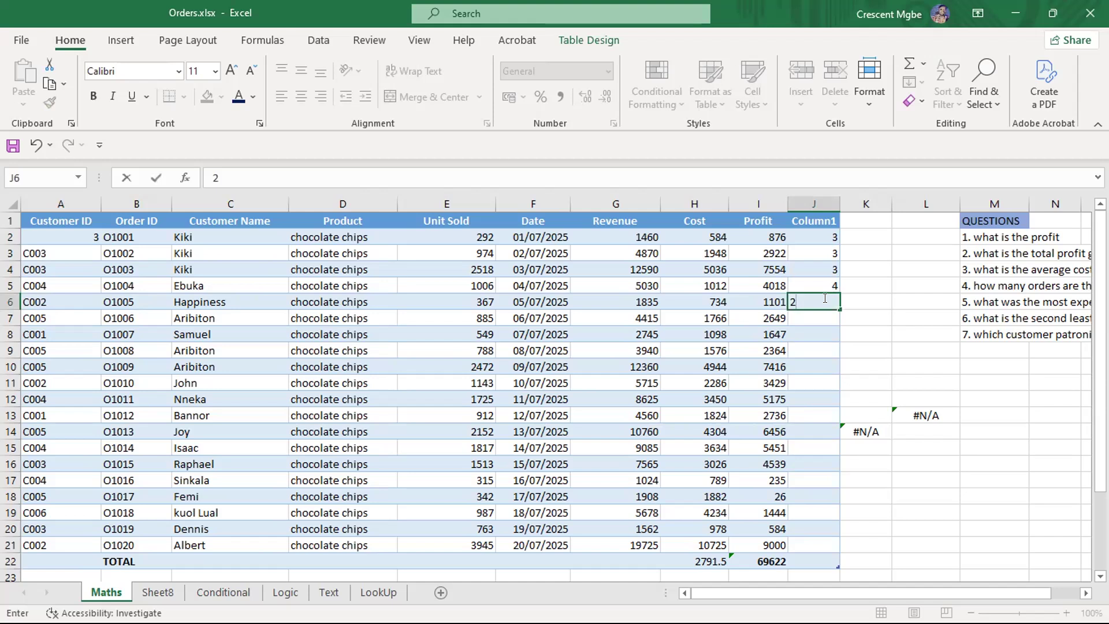
{"action": "key", "text": "Return"}
{"action": "type", "text": "6"}
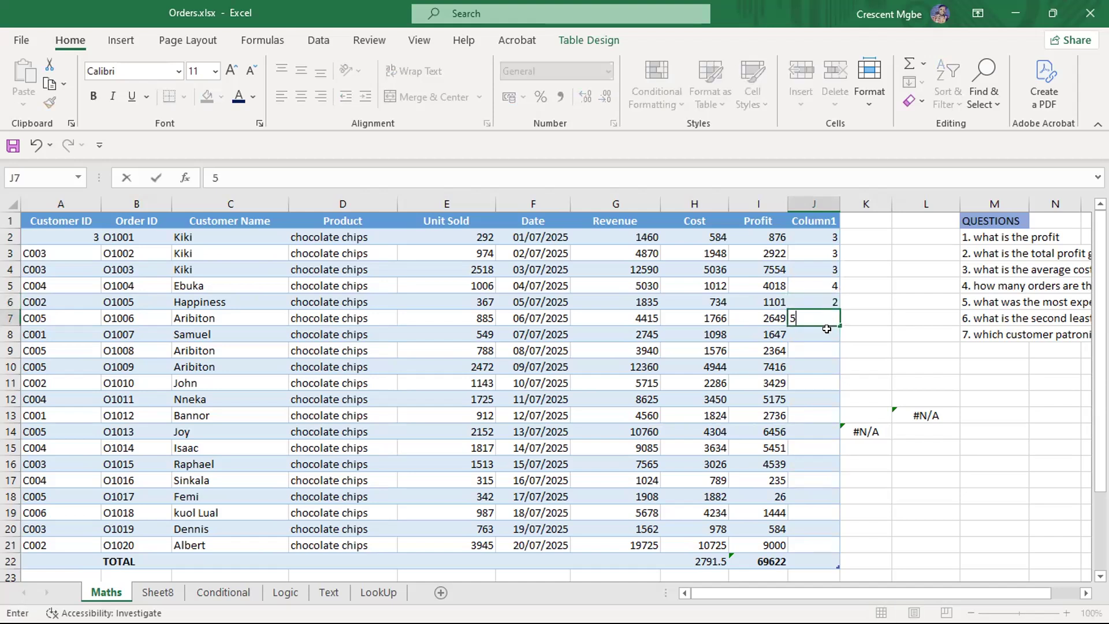
{"action": "key", "text": "Return"}
- Continue the numeric column with 1, 5, 5, 2, 41 and 5 in J8:J13
{"action": "type", "text": "1"}
{"action": "key", "text": "Return"}
{"action": "type", "text": "5"}
{"action": "key", "text": "Return"}
{"action": "type", "text": "5"}
{"action": "key", "text": "Return"}
{"action": "type", "text": "2"}
{"action": "key", "text": "Return"}
{"action": "type", "text": "4"}
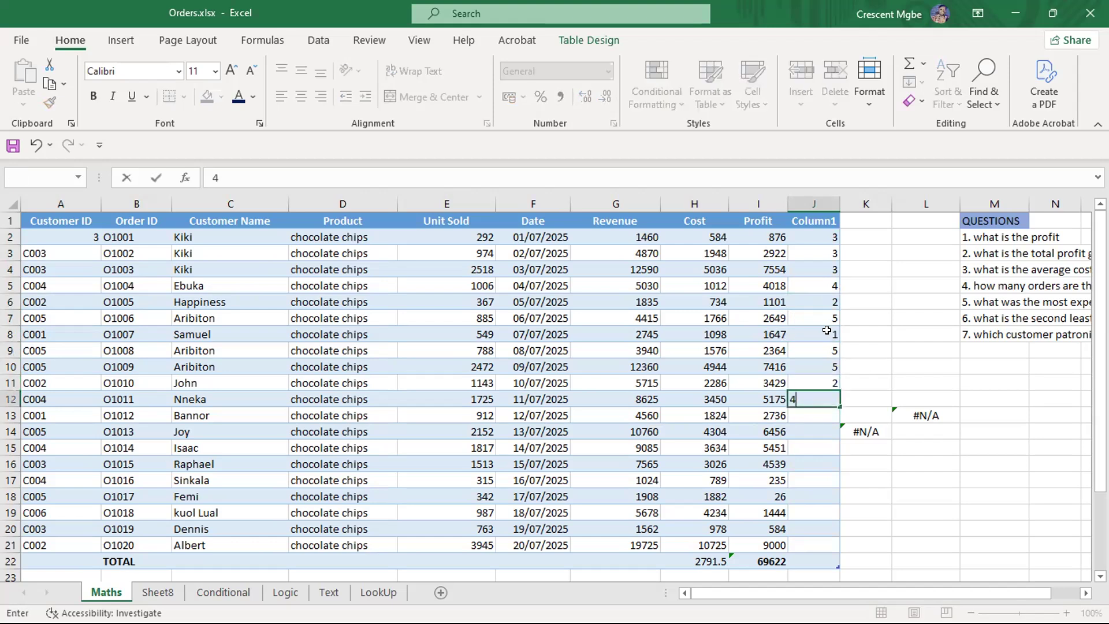
{"action": "type", "text": "1"}
{"action": "key", "text": "Return"}
{"action": "type", "text": "5"}
{"action": "key", "text": "Return"}
- Enter 4, 3, 4 and 5 in J14:J17 of the numeric column
{"action": "type", "text": "4"}
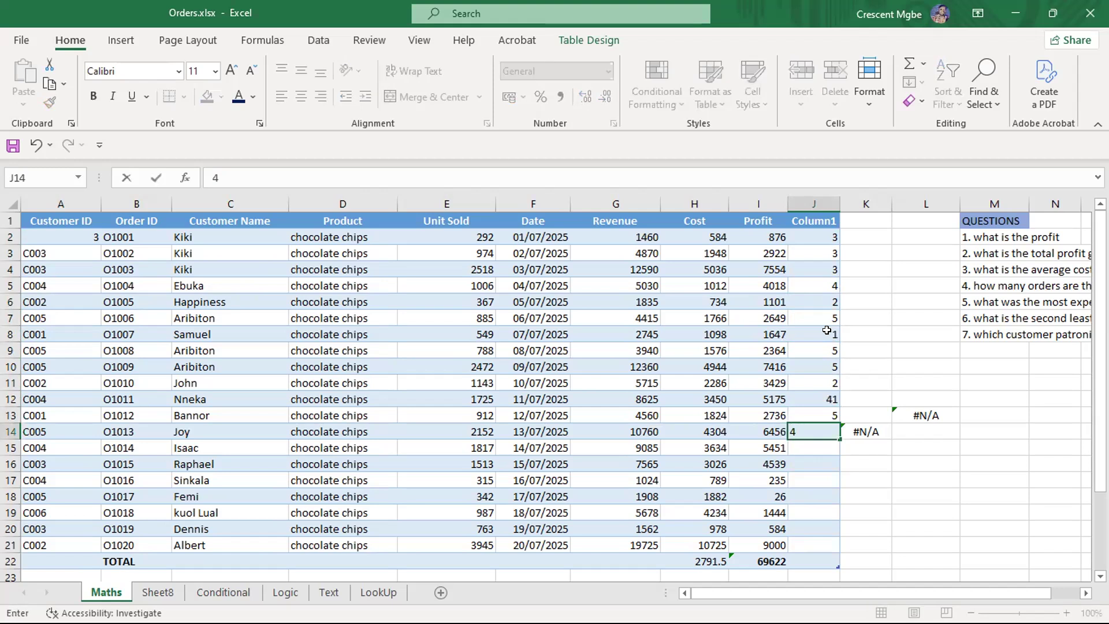
{"action": "type", "text": "4"}
{"action": "key", "text": "BackSpace"}
{"action": "key", "text": "Return"}
{"action": "type", "text": "3"}
{"action": "key", "text": "Return"}
{"action": "type", "text": "4"}
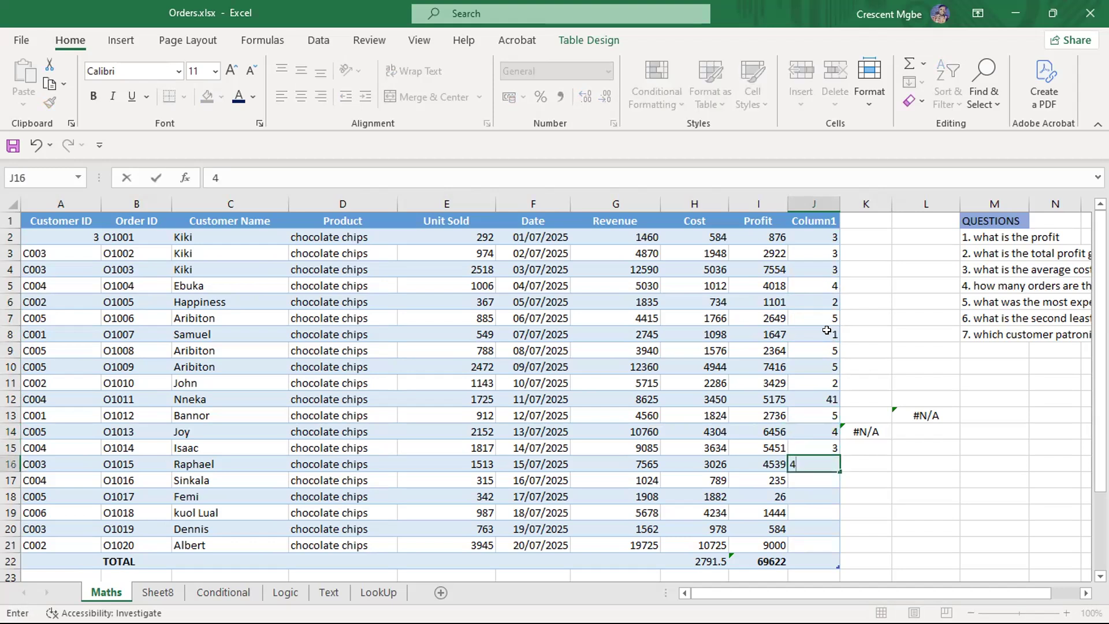
{"action": "key", "text": "Return"}
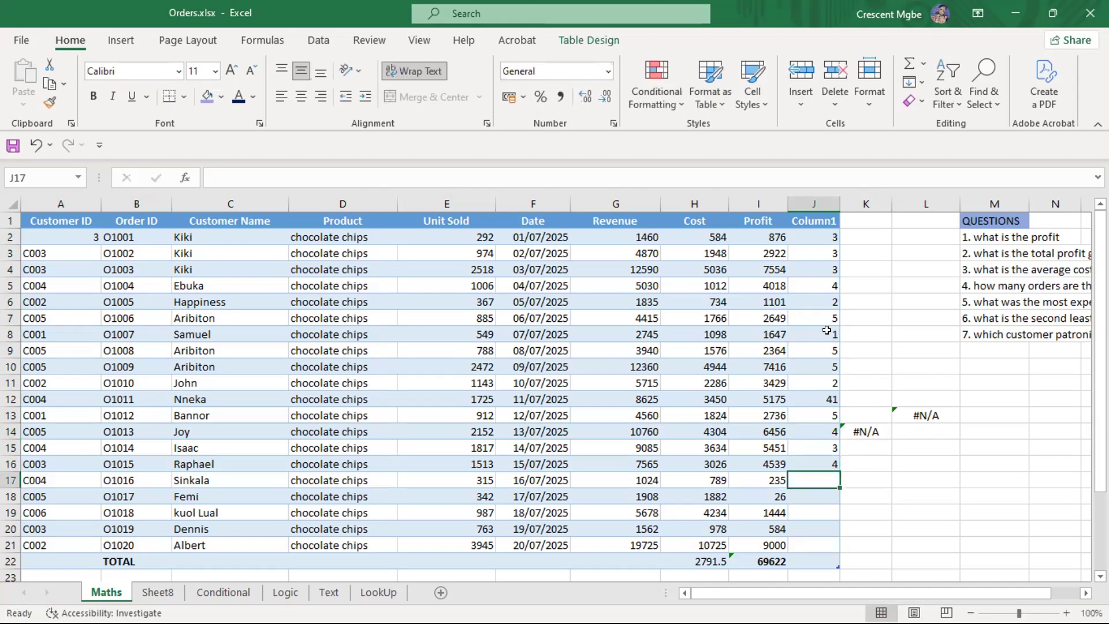
{"action": "type", "text": "5"}
{"action": "key", "text": "Return"}
- Complete the numeric column with 6, 3, 2, 1 and 3 in J18:J22
{"action": "type", "text": "63"}
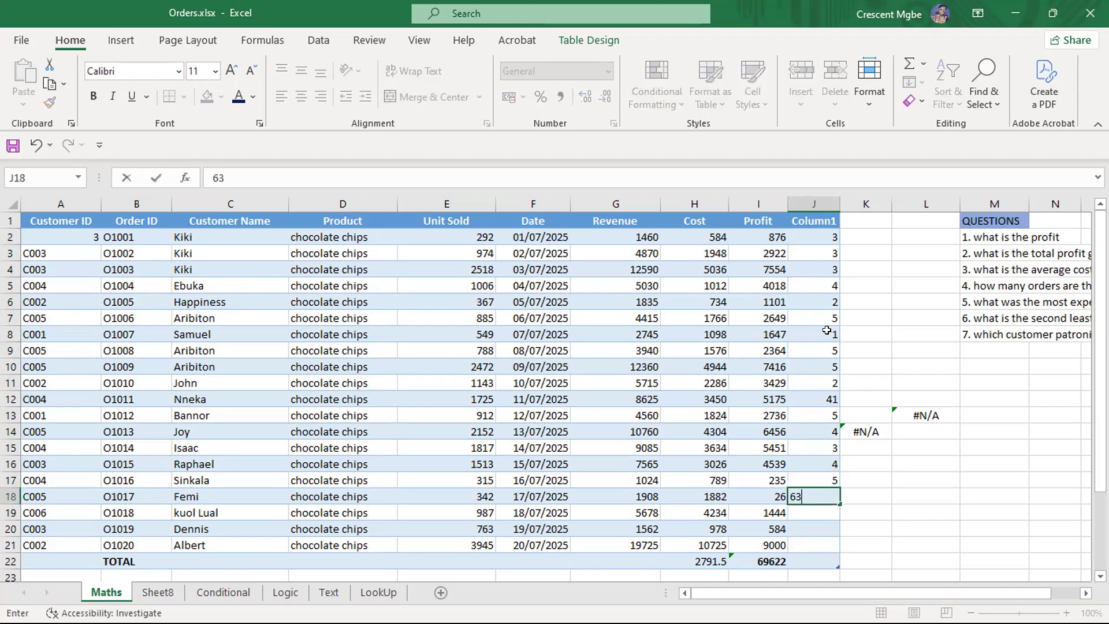
{"action": "key", "text": "BackSpace"}
{"action": "key", "text": "Return"}
{"action": "type", "text": "3"}
{"action": "key", "text": "Return"}
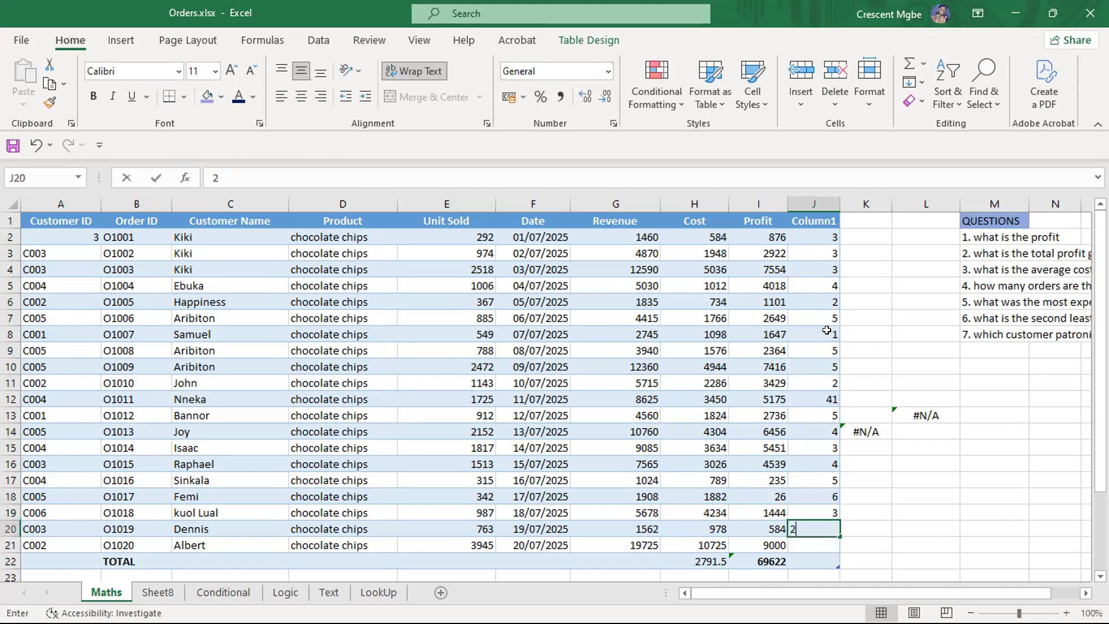
{"action": "type", "text": "2"}
{"action": "key", "text": "Return"}
{"action": "type", "text": "1"}
{"action": "key", "text": "Return"}
{"action": "type", "text": "4"}
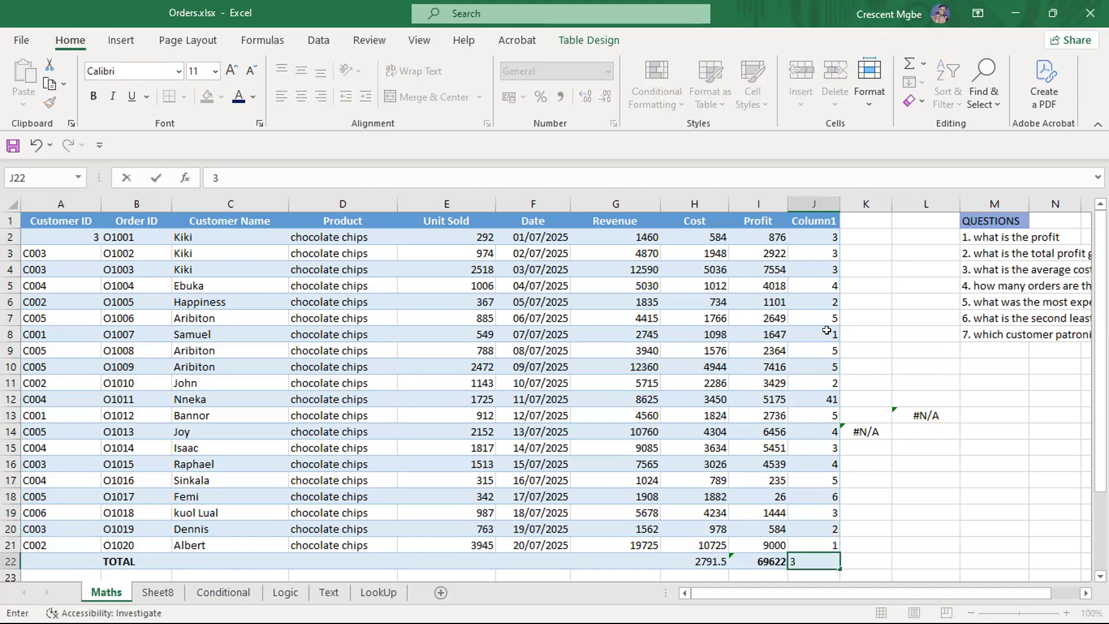
{"action": "left_click", "coordinate": [873, 330]}
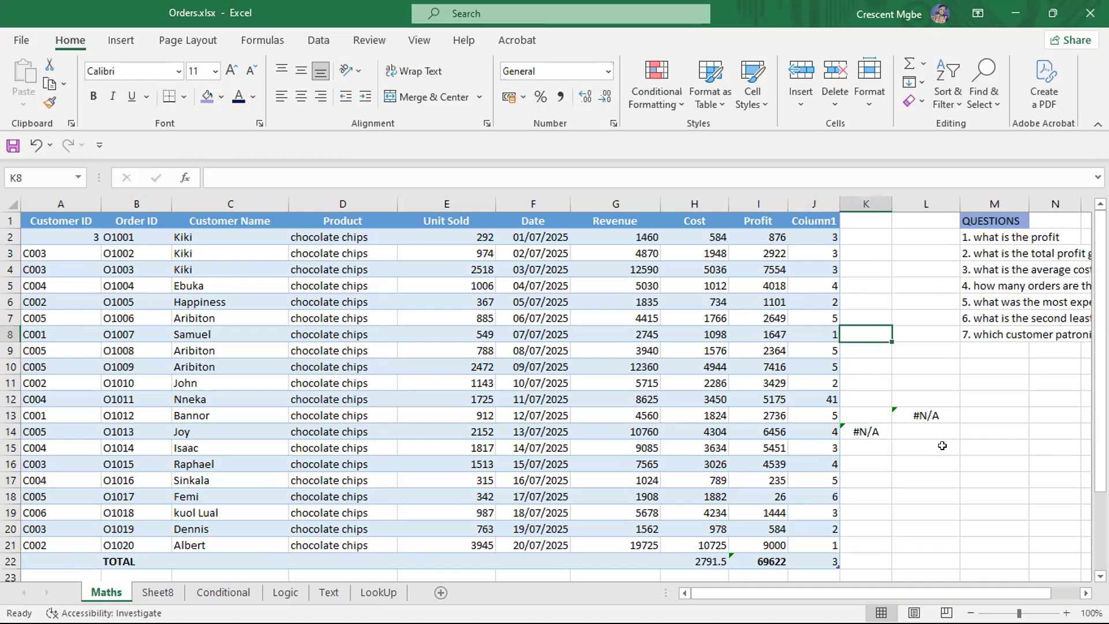
- Enter a MODE formula over Table2[Column1] in L16 to find the most frequent customer ID
{"action": "left_click", "coordinate": [930, 465]}
{"action": "type", "text": "=mode"}
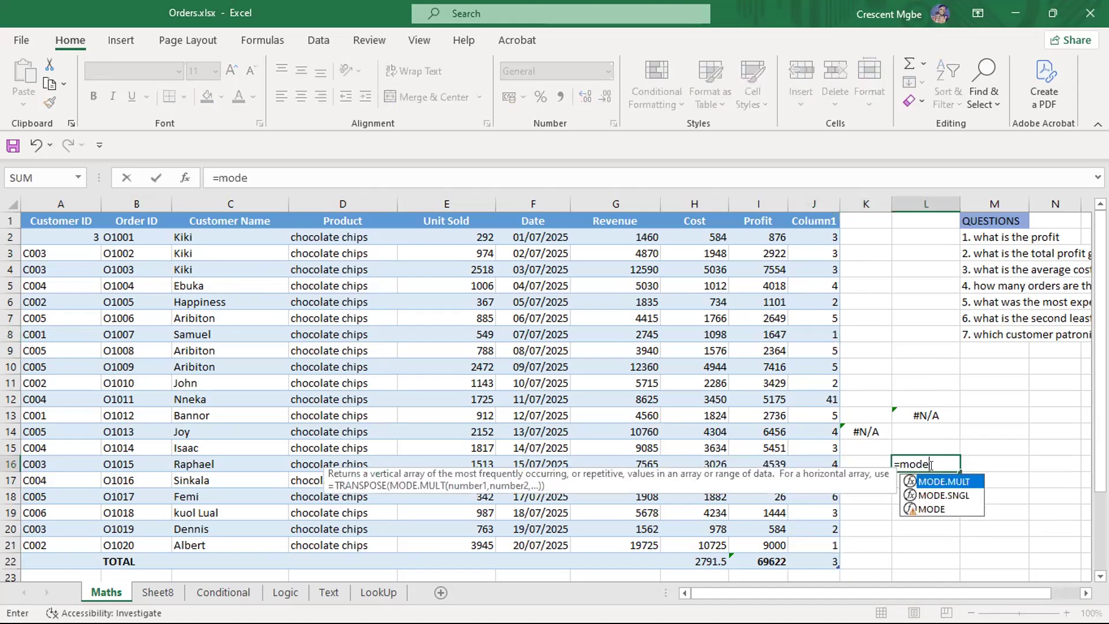
{"action": "double_click", "coordinate": [948, 502]}
{"action": "left_click_drag", "start_coordinate": [825, 238], "coordinate": [835, 556]}
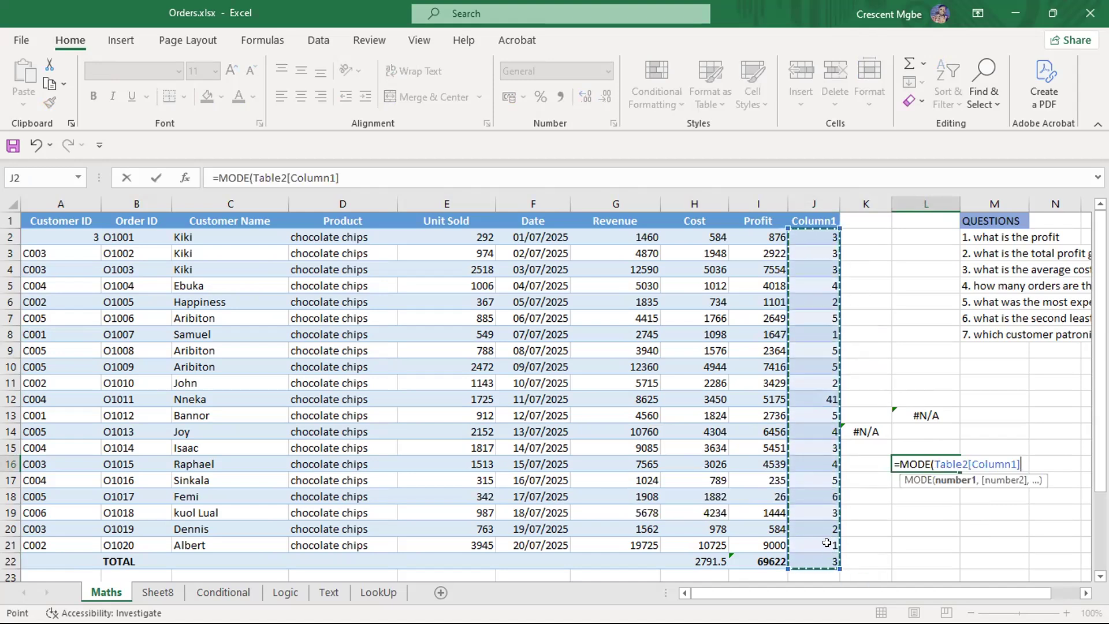
{"action": "key", "text": "Return"}
{"action": "left_click", "coordinate": [1037, 458]}
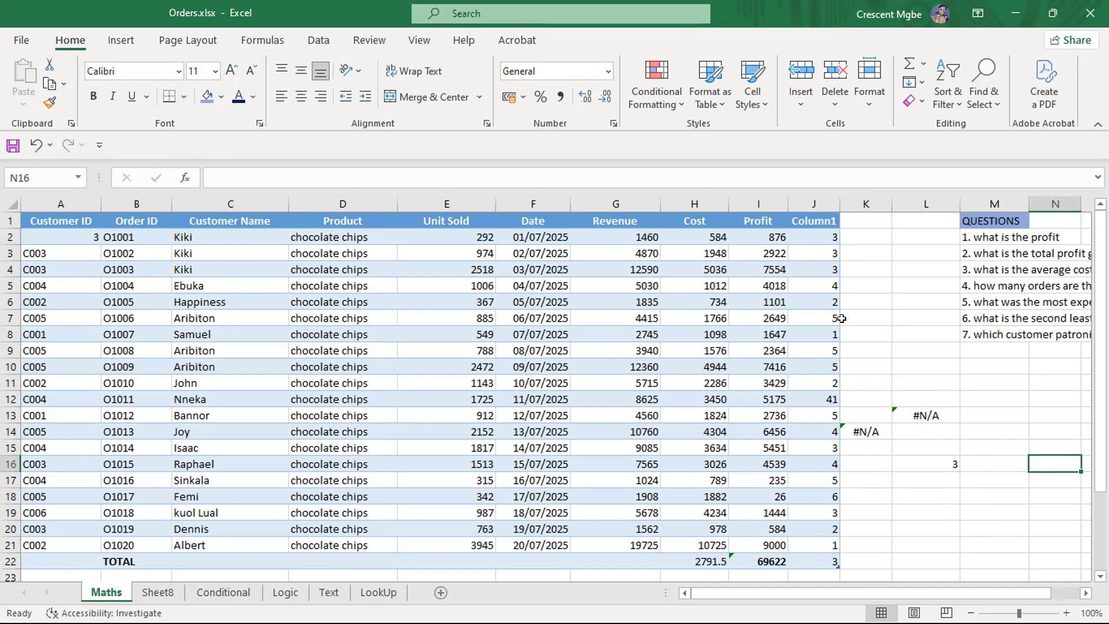
{"action": "left_click", "coordinate": [938, 460]}
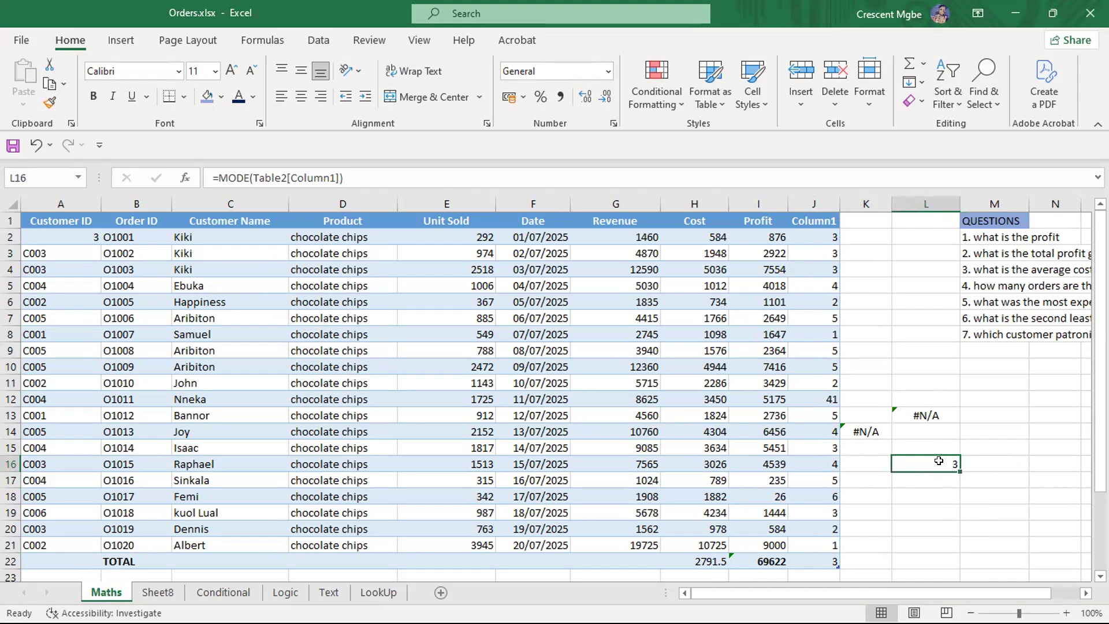
- Clear the MODE results and error cells from K11:L17 beside the table
{"action": "left_click_drag", "start_coordinate": [912, 592], "coordinate": [1016, 592]}
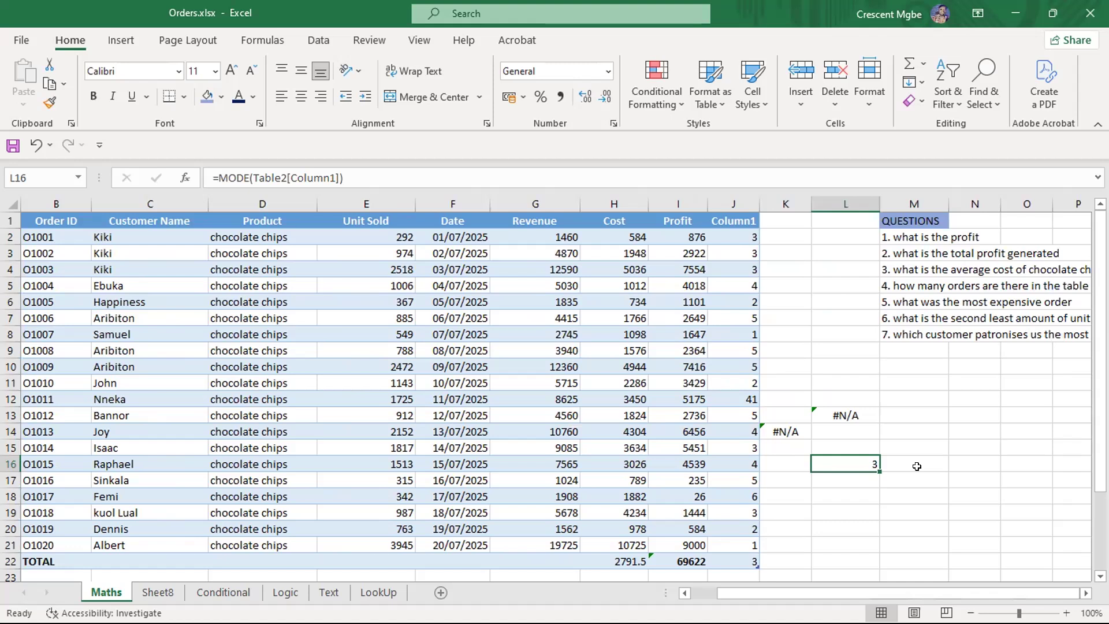
{"action": "left_click_drag", "start_coordinate": [785, 382], "coordinate": [864, 466]}
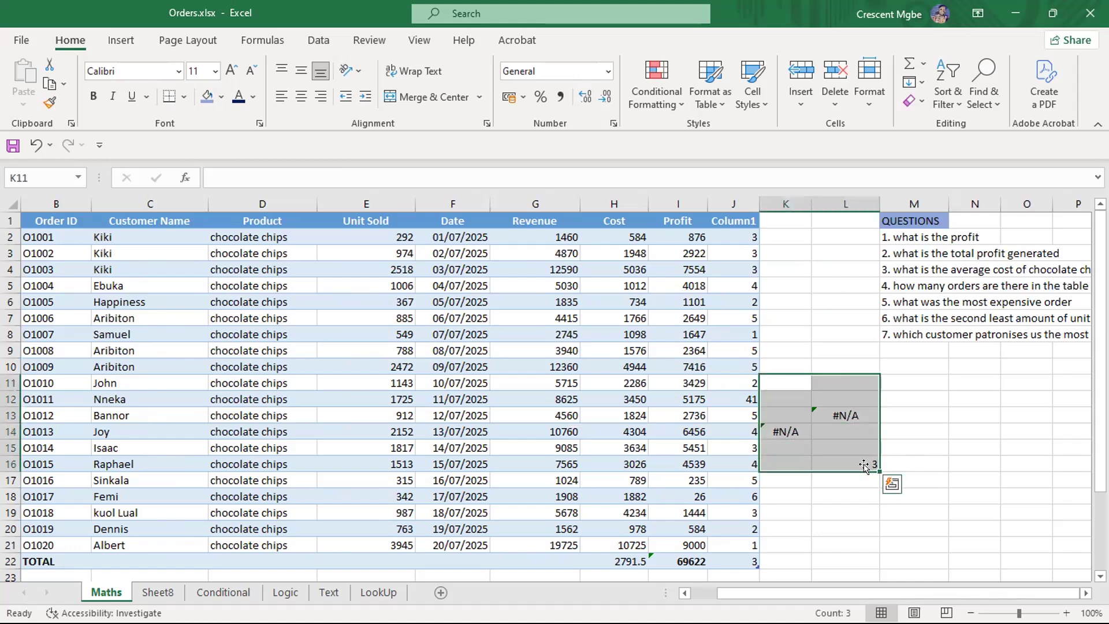
{"action": "key", "text": "BackSpace"}
{"action": "left_click", "coordinate": [972, 494]}
{"action": "left_click_drag", "start_coordinate": [785, 381], "coordinate": [854, 478]}
{"action": "key", "text": "Delete"}
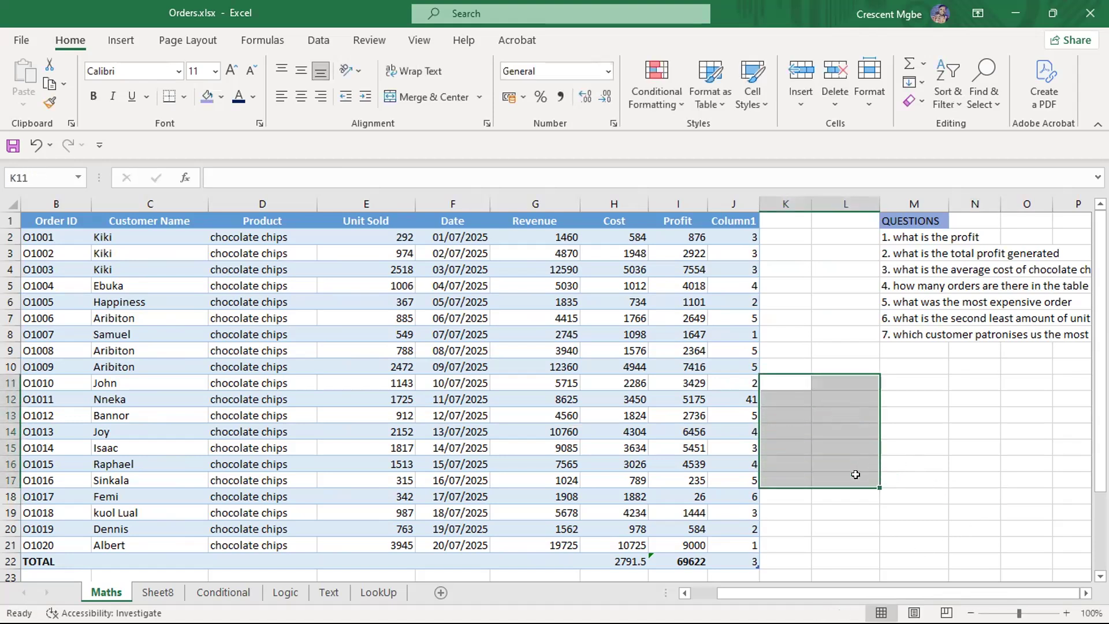
{"action": "left_click", "coordinate": [978, 412]}
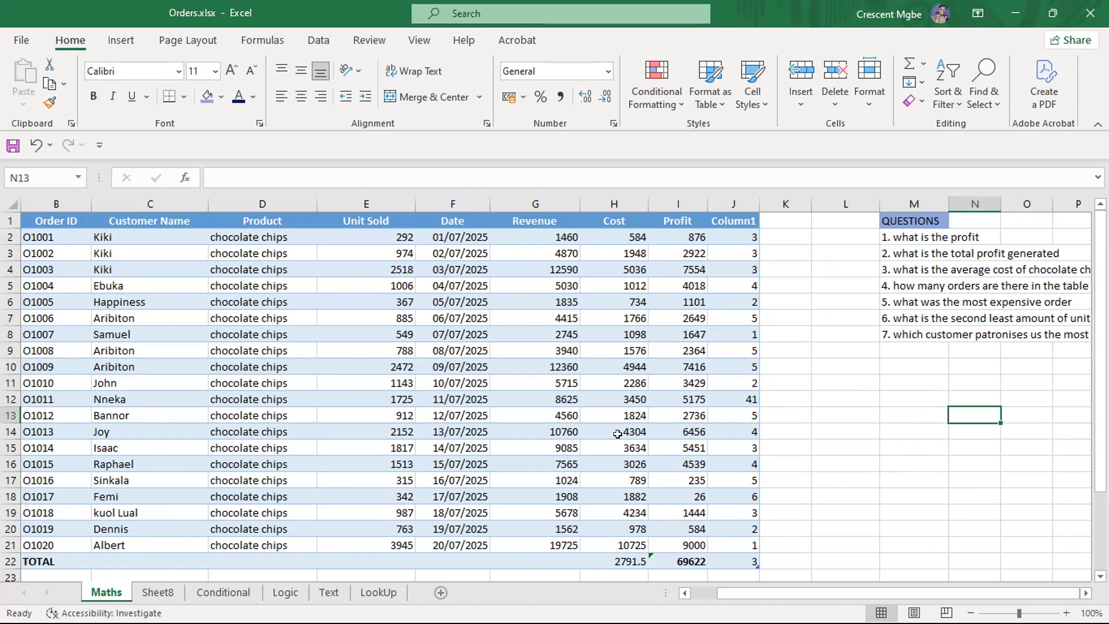
- Look over the Conditional sheet's table and check the Basic Formulas slide in the slideshow before returning to Excel
{"action": "left_click", "coordinate": [209, 593]}
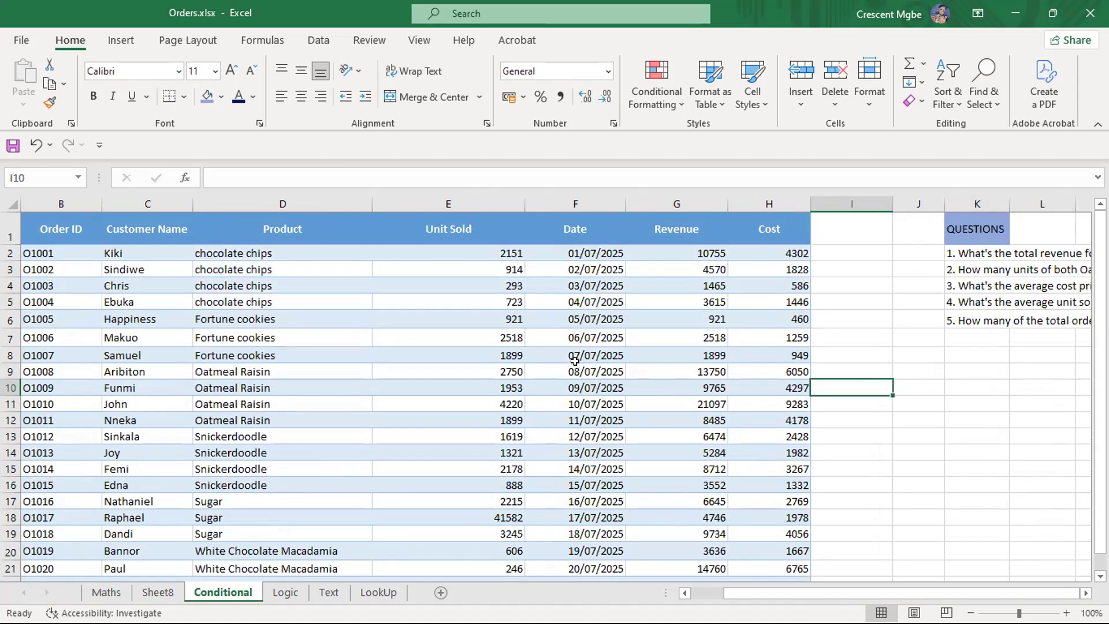
{"action": "key", "text": "super+Tab"}
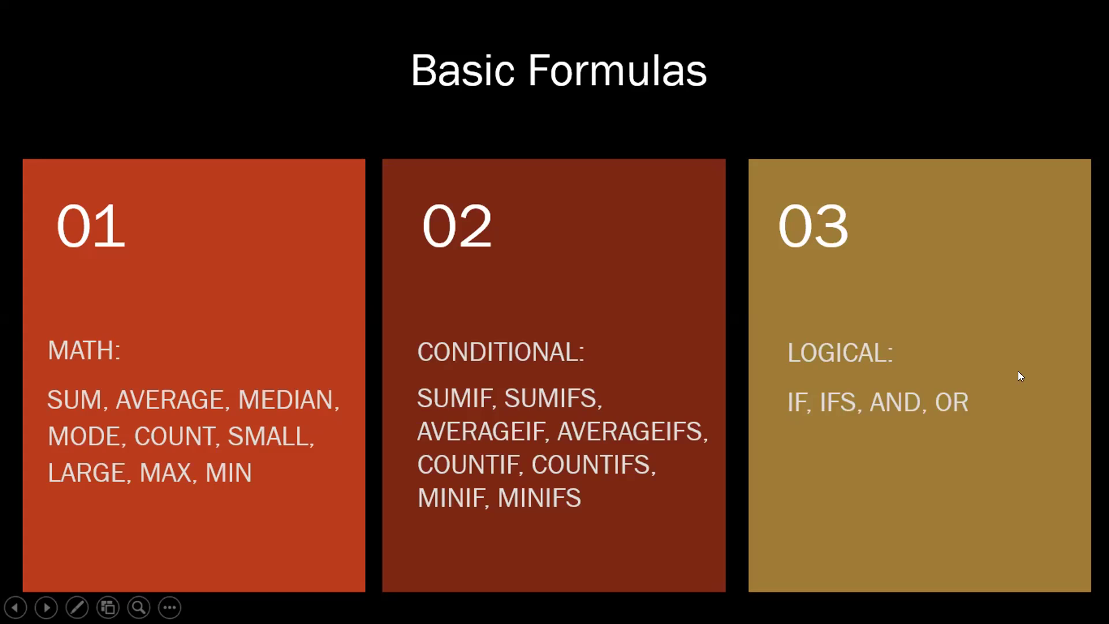
{"action": "key", "text": "super+Tab"}
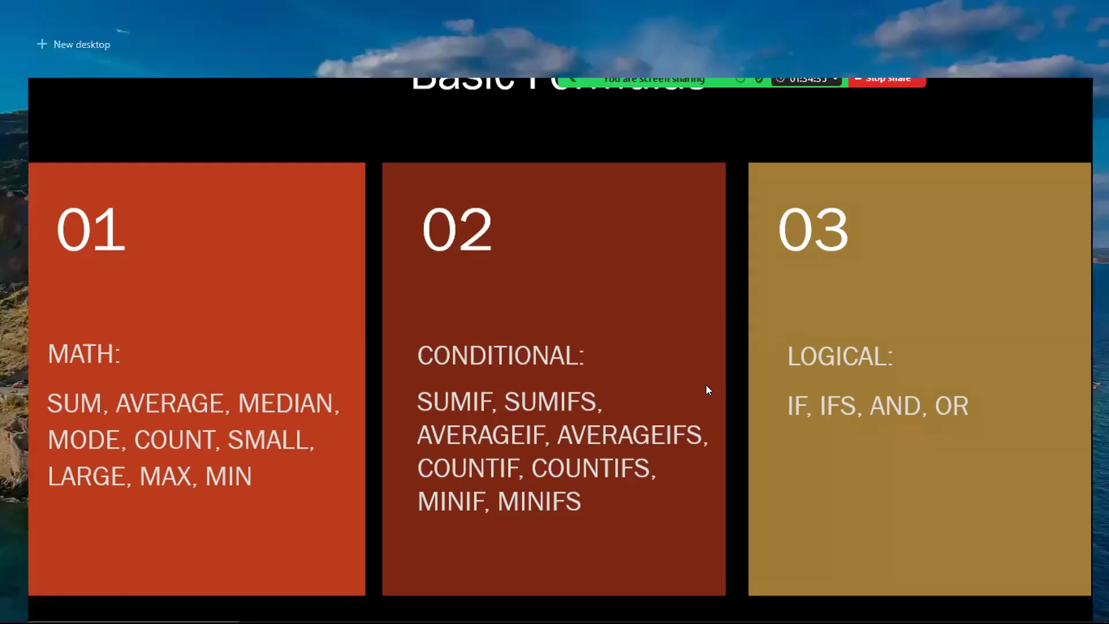
{"action": "left_click", "coordinate": [444, 218]}
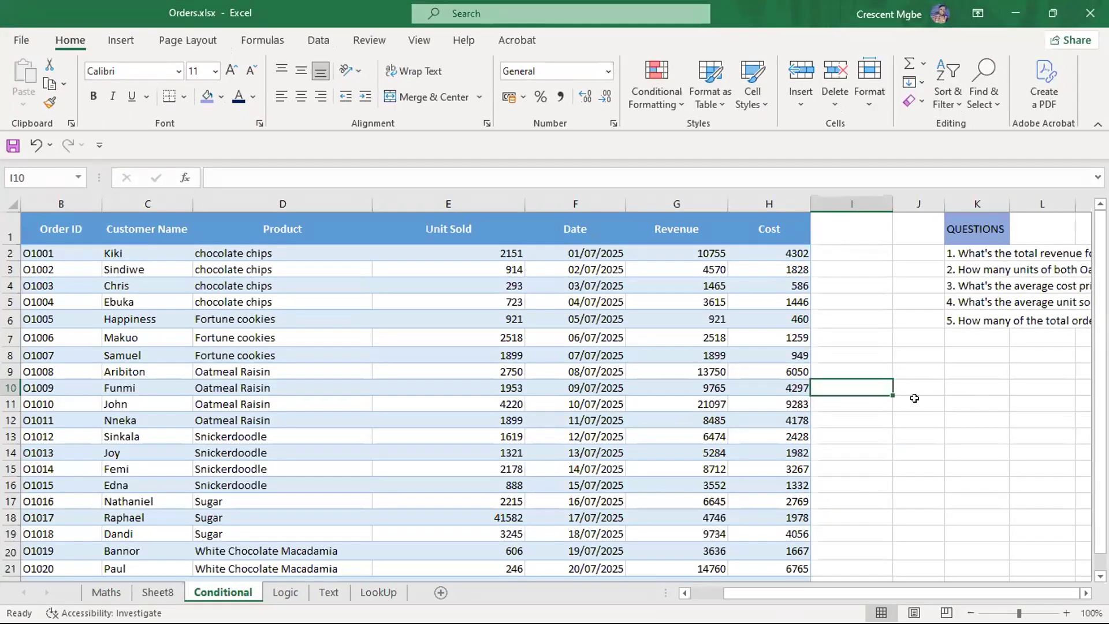
{"action": "scroll", "coordinate": [914, 398], "scroll_direction": "down", "scroll_amount": 2}
{"action": "scroll", "coordinate": [912, 399], "scroll_direction": "up", "scroll_amount": 2}
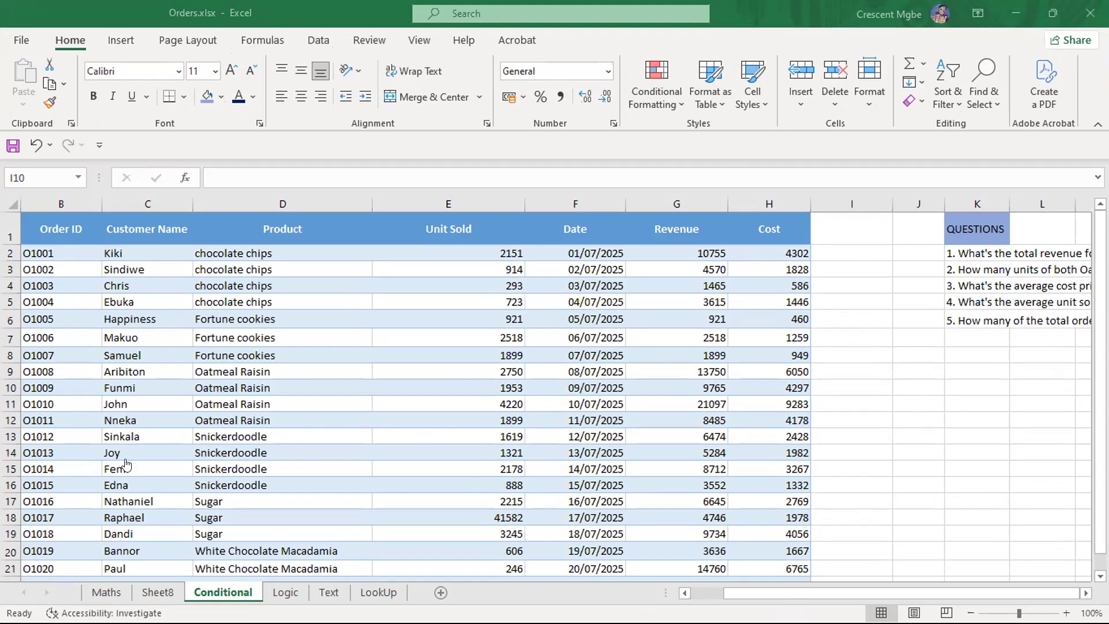
- Return to the Maths sheet and enter =LARGE(G2:G21,1) in K2 to find the highest revenue
{"action": "left_click", "coordinate": [101, 592]}
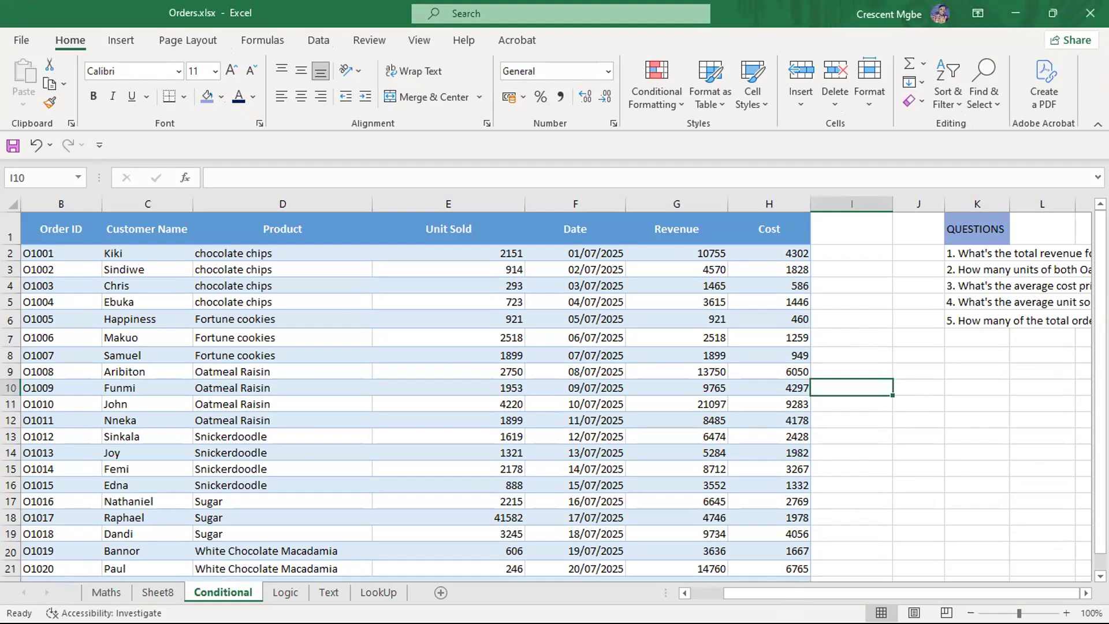
{"action": "left_click", "coordinate": [106, 592]}
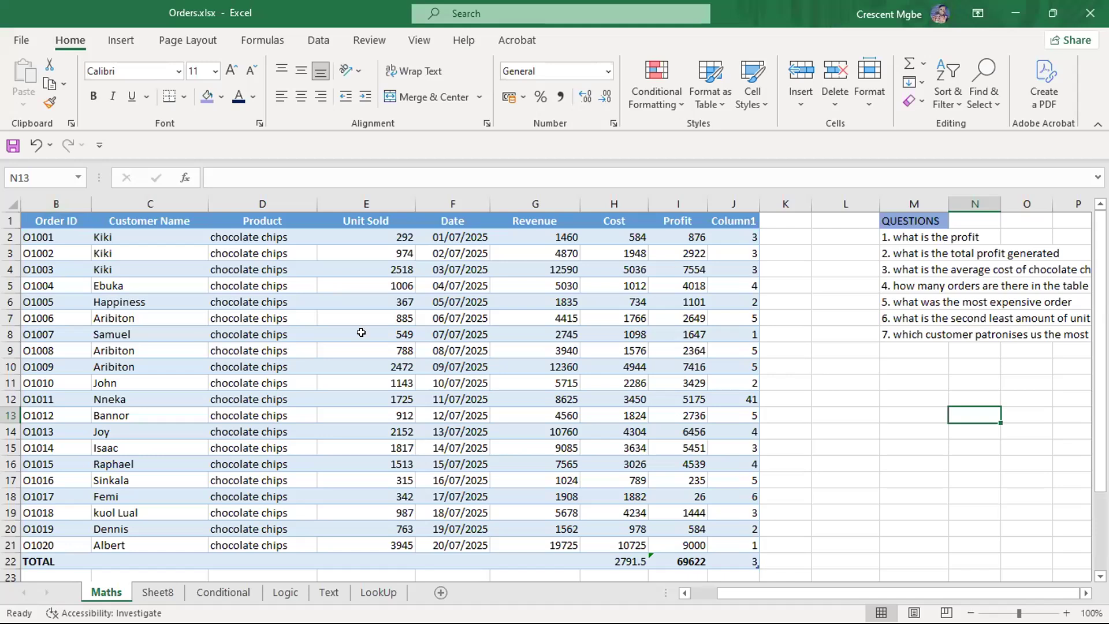
{"action": "scroll", "coordinate": [527, 309], "scroll_direction": "down", "scroll_amount": 3}
{"action": "scroll", "coordinate": [527, 309], "scroll_direction": "up", "scroll_amount": 3}
{"action": "left_click", "coordinate": [783, 238]}
{"action": "type", "text": "="}
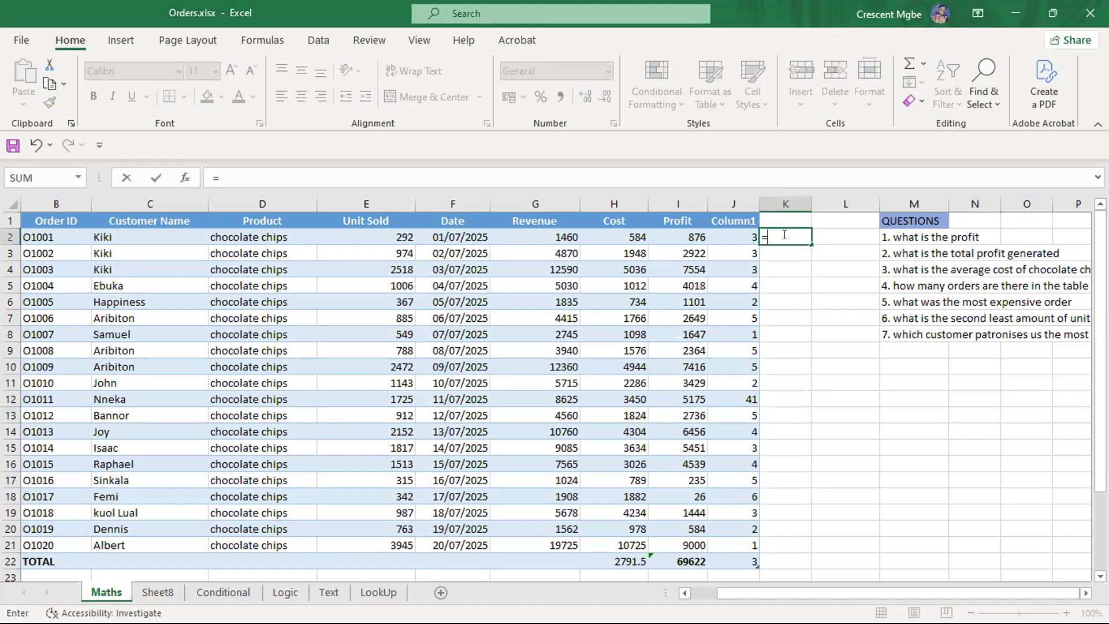
{"action": "type", "text": "lar"}
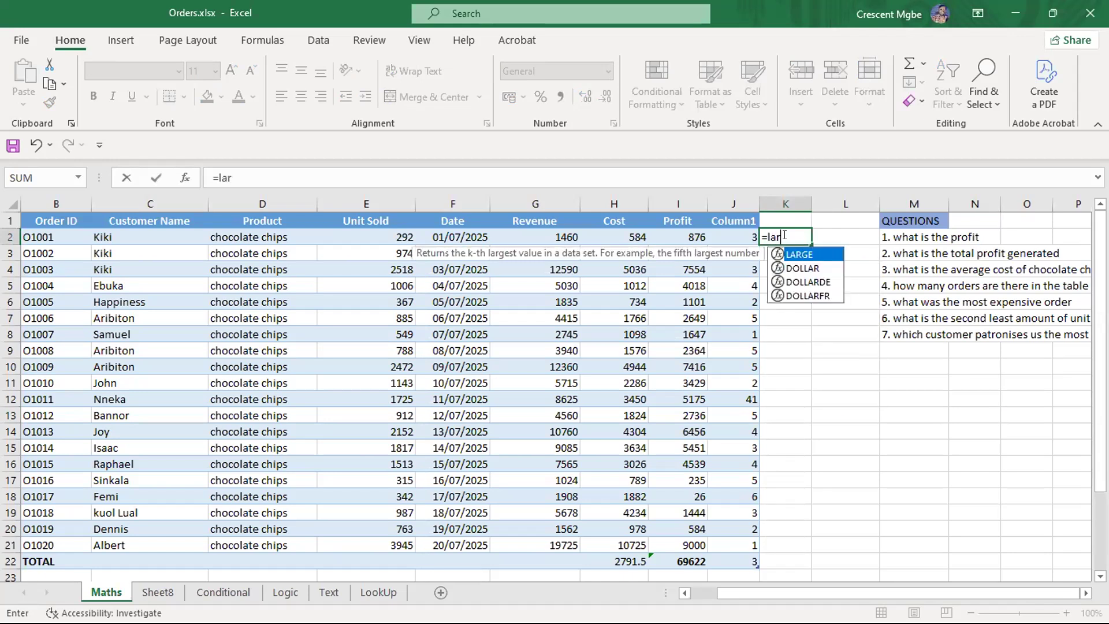
{"action": "type", "text": "ge"}
{"action": "key", "text": "Tab"}
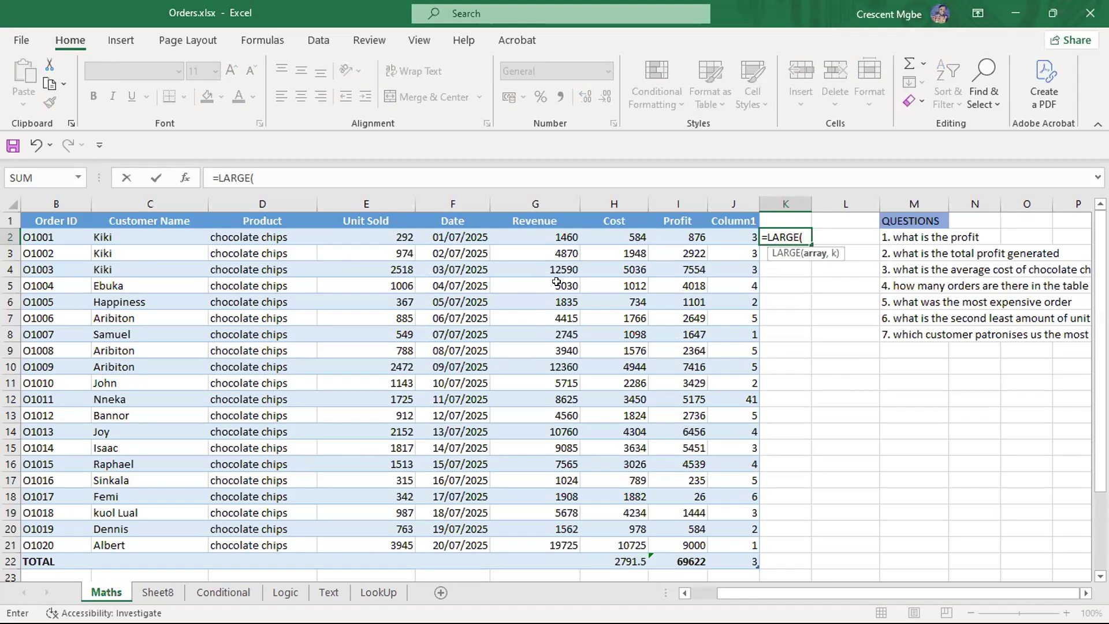
{"action": "left_click_drag", "start_coordinate": [552, 233], "coordinate": [556, 543]}
{"action": "type", "text": ",1)"}
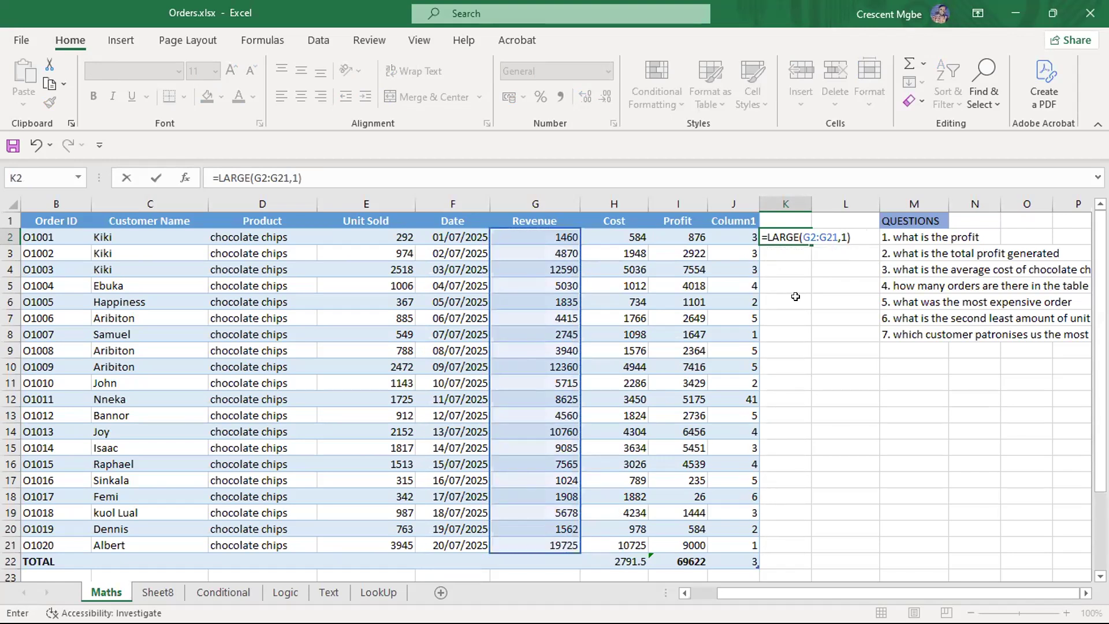
{"action": "key", "text": "Return"}
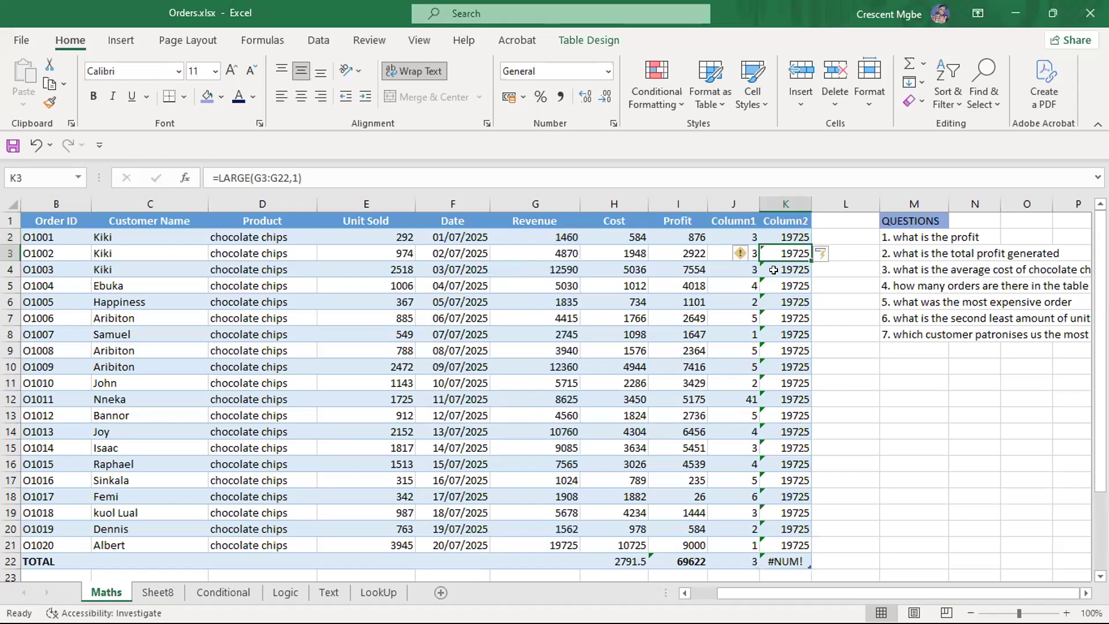
- Clear the auto-filled formulas from K3:K22 and enter =LARGE(G2:G21,2) in K3 for the second-highest revenue
{"action": "left_click_drag", "start_coordinate": [779, 254], "coordinate": [800, 559]}
{"action": "key", "text": "Delete"}
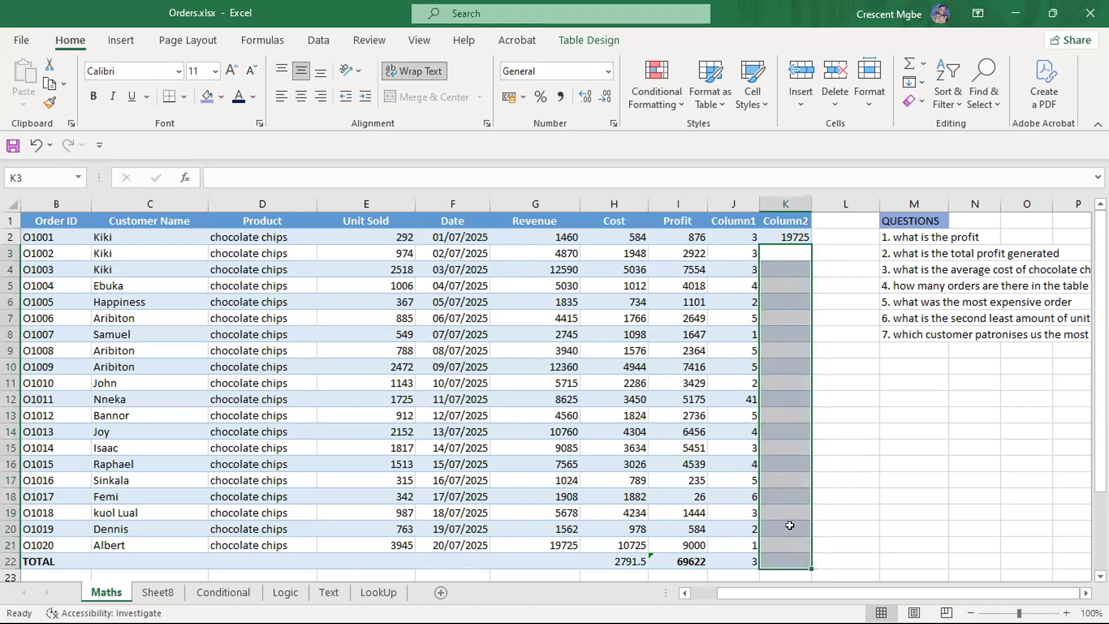
{"action": "left_click", "coordinate": [788, 248]}
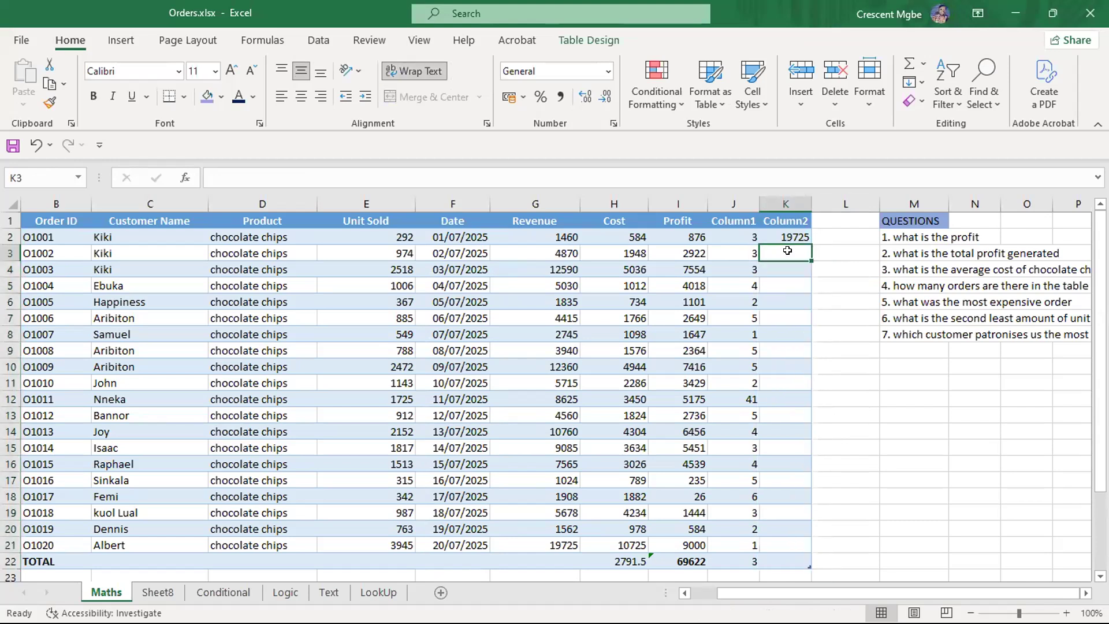
{"action": "type", "text": "=large"}
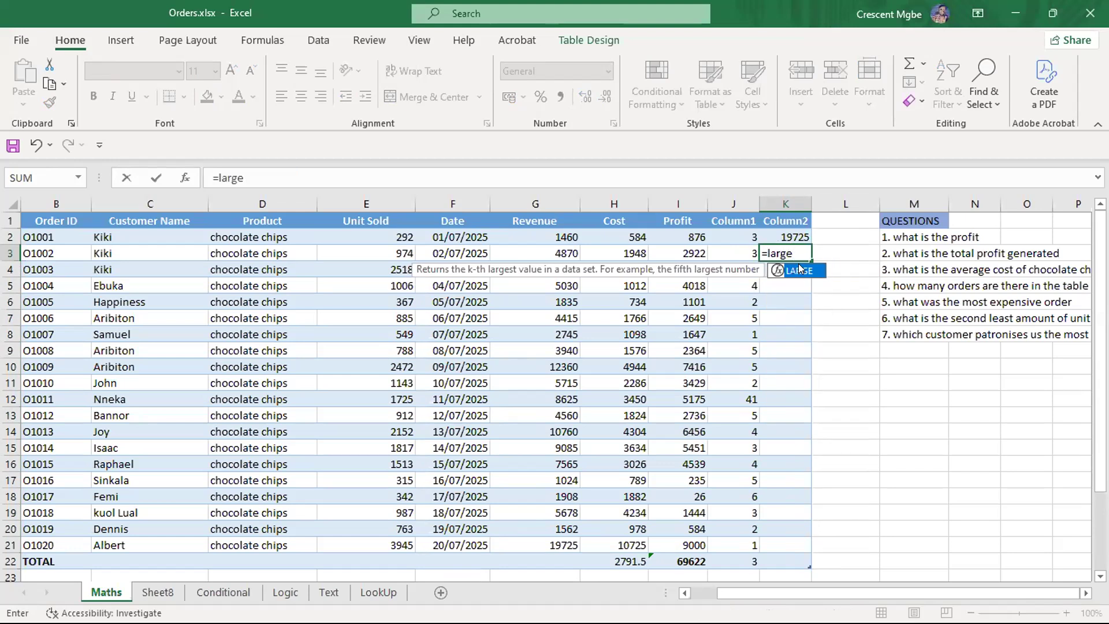
{"action": "double_click", "coordinate": [799, 271]}
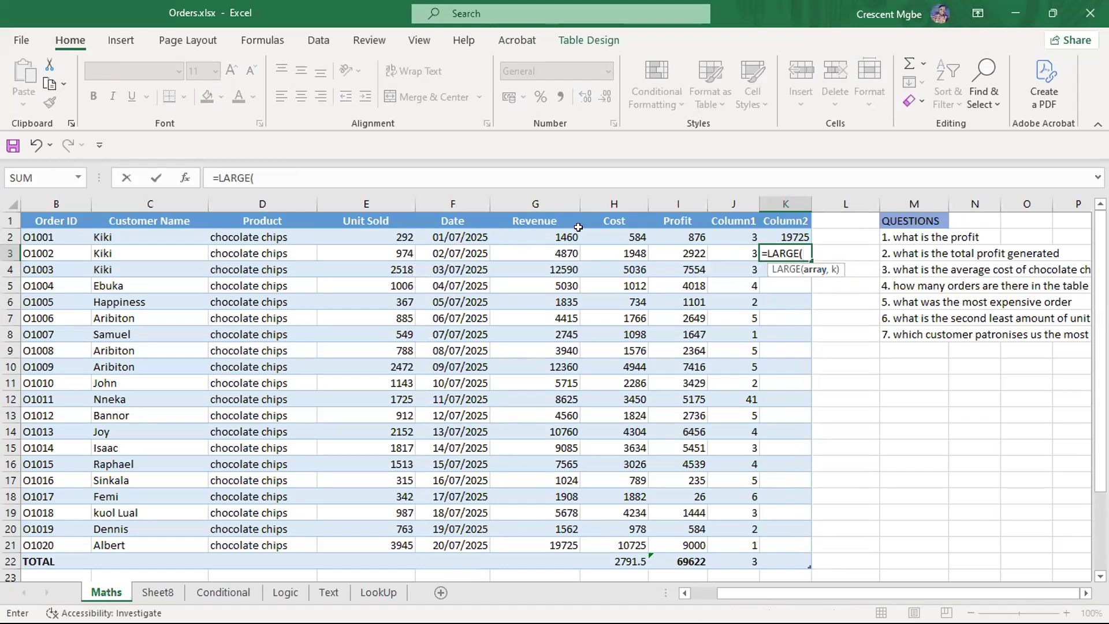
{"action": "left_click_drag", "start_coordinate": [557, 236], "coordinate": [575, 549]}
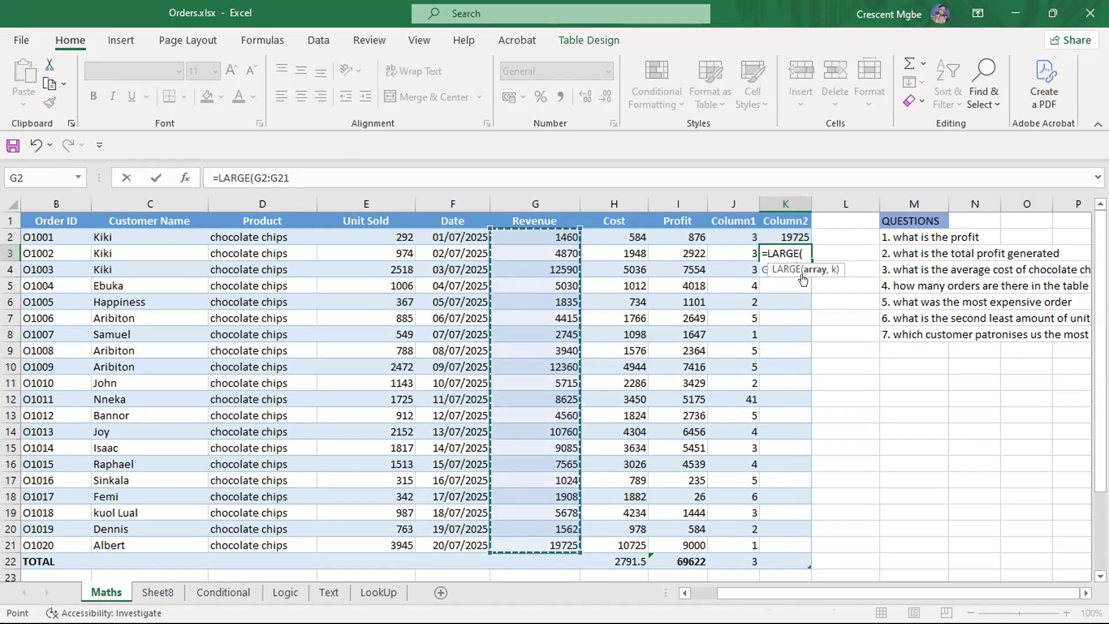
{"action": "left_click", "coordinate": [805, 246]}
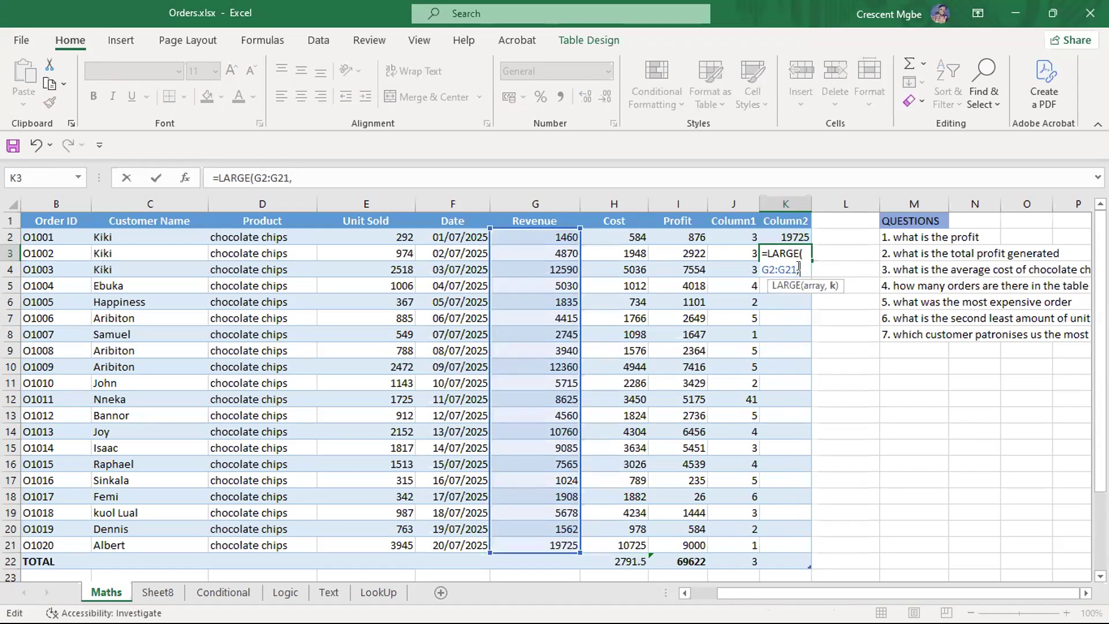
{"action": "type", "text": ",2)"}
{"action": "key", "text": "Return"}
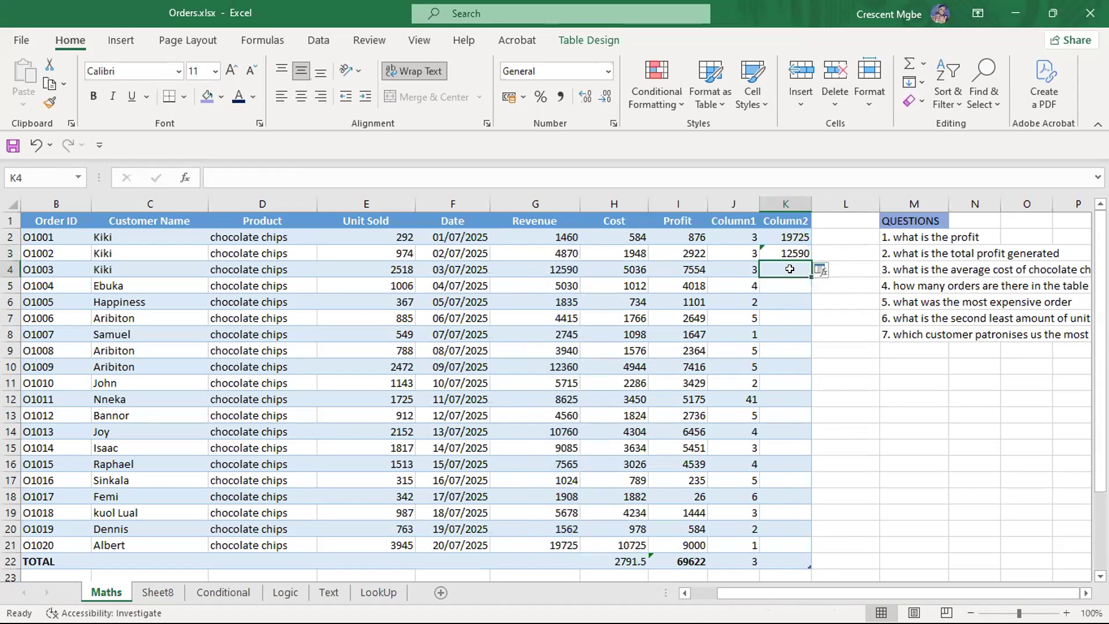
- Enter =LARGE(G2:G21,3) in K4 to find the third-highest revenue
{"action": "type", "text": "=large"}
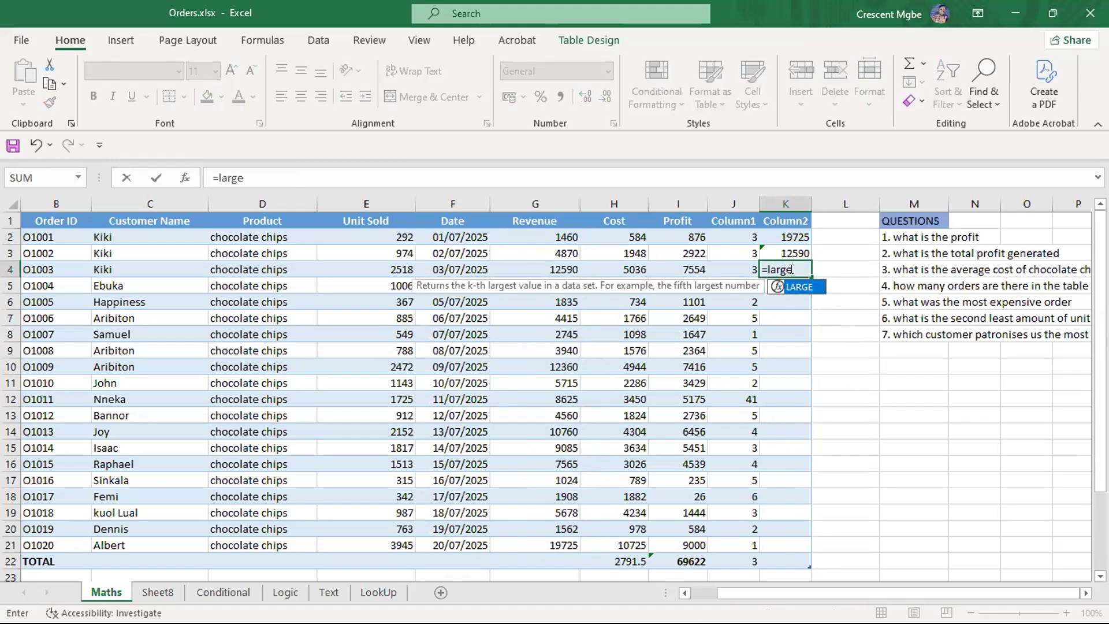
{"action": "double_click", "coordinate": [805, 280]}
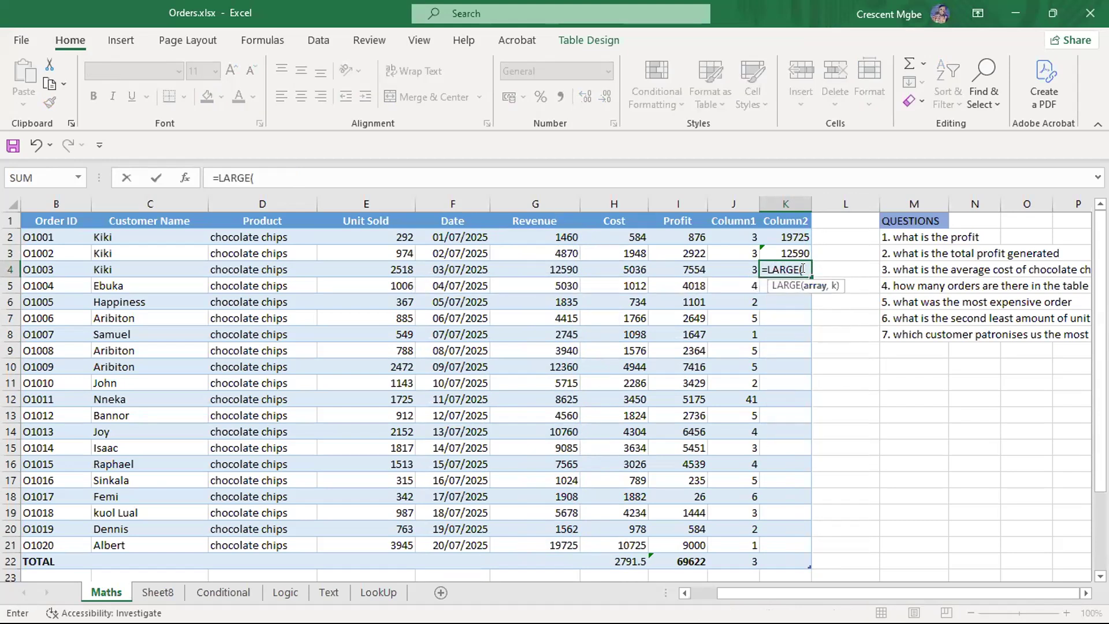
{"action": "left_click_drag", "start_coordinate": [565, 236], "coordinate": [527, 543]}
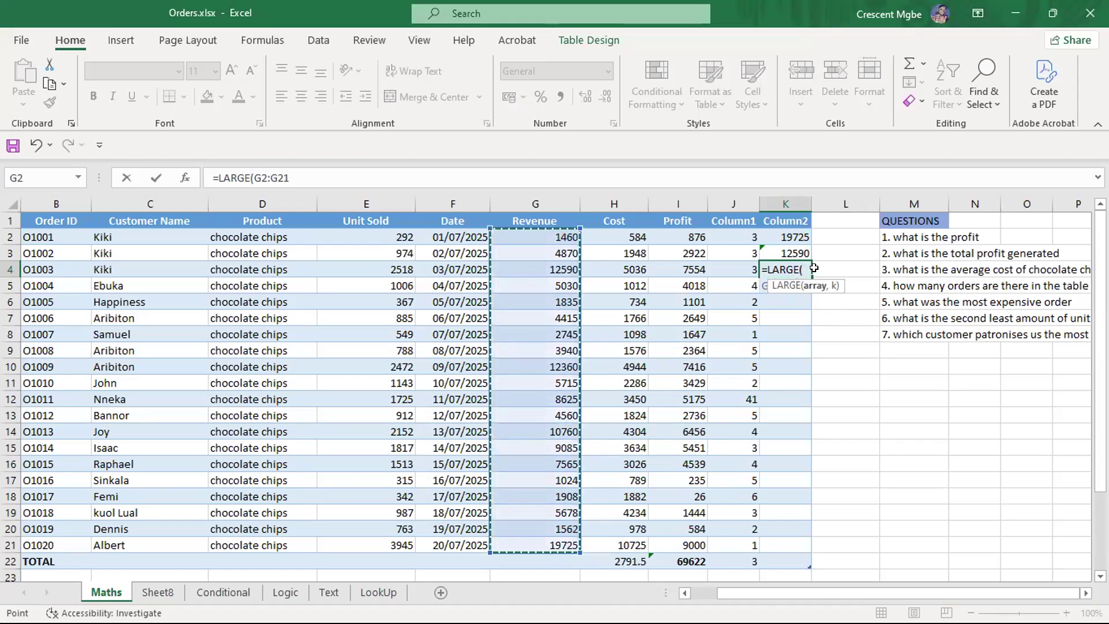
{"action": "left_click", "coordinate": [799, 284]}
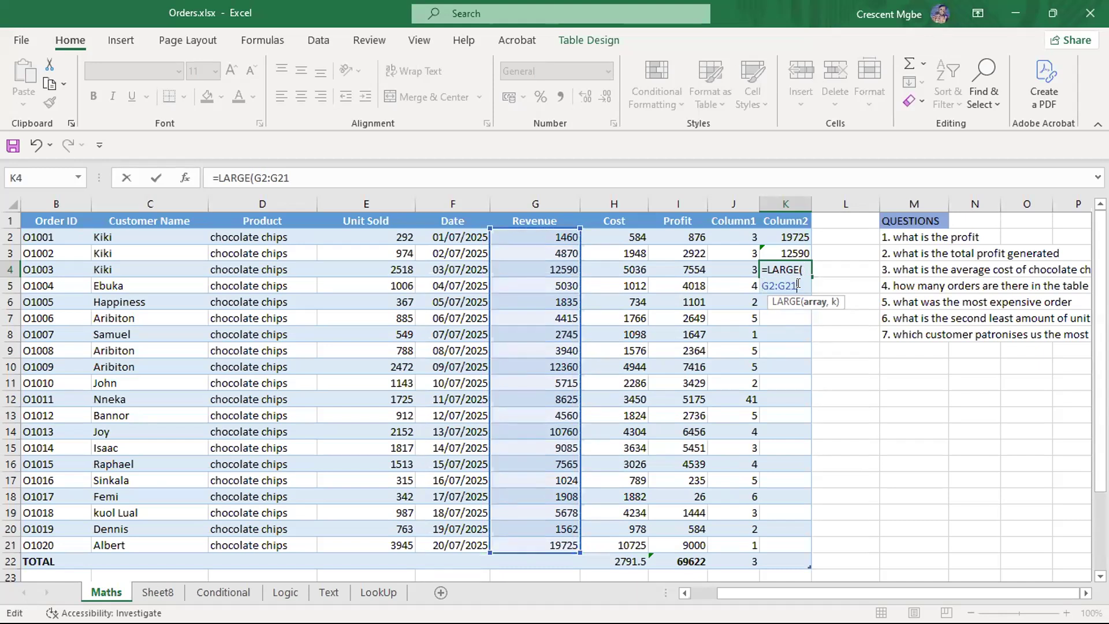
{"action": "type", "text": ",3)"}
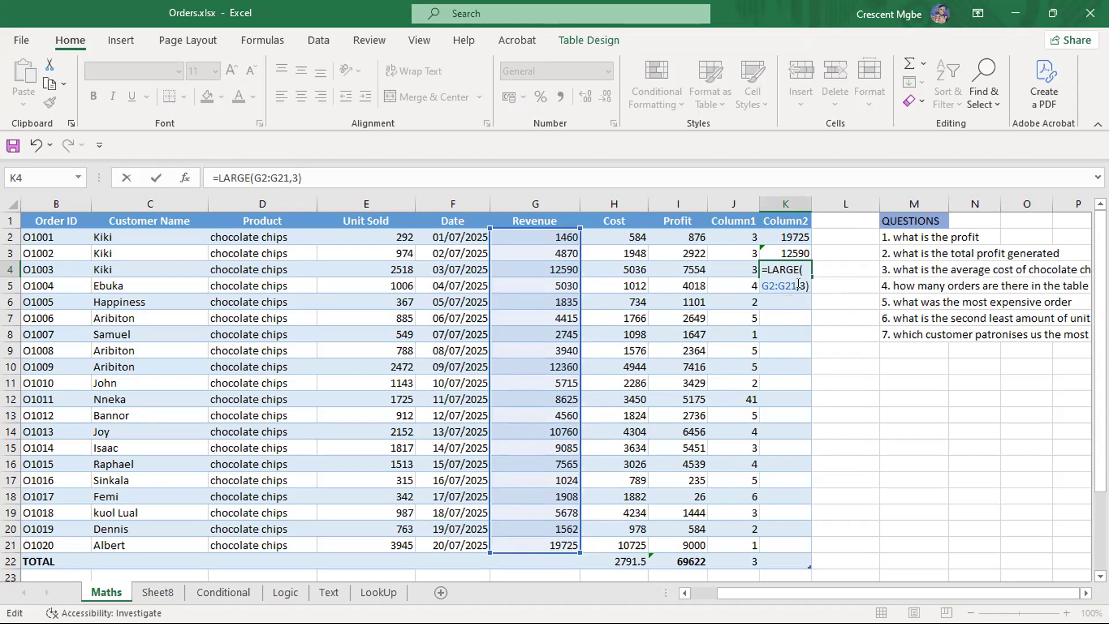
{"action": "key", "text": "Return"}
- Fill the LARGE formulas from K2:K4 down to K21 and inspect the formulas in K2 and K3
{"action": "left_click_drag", "start_coordinate": [797, 237], "coordinate": [820, 548]}
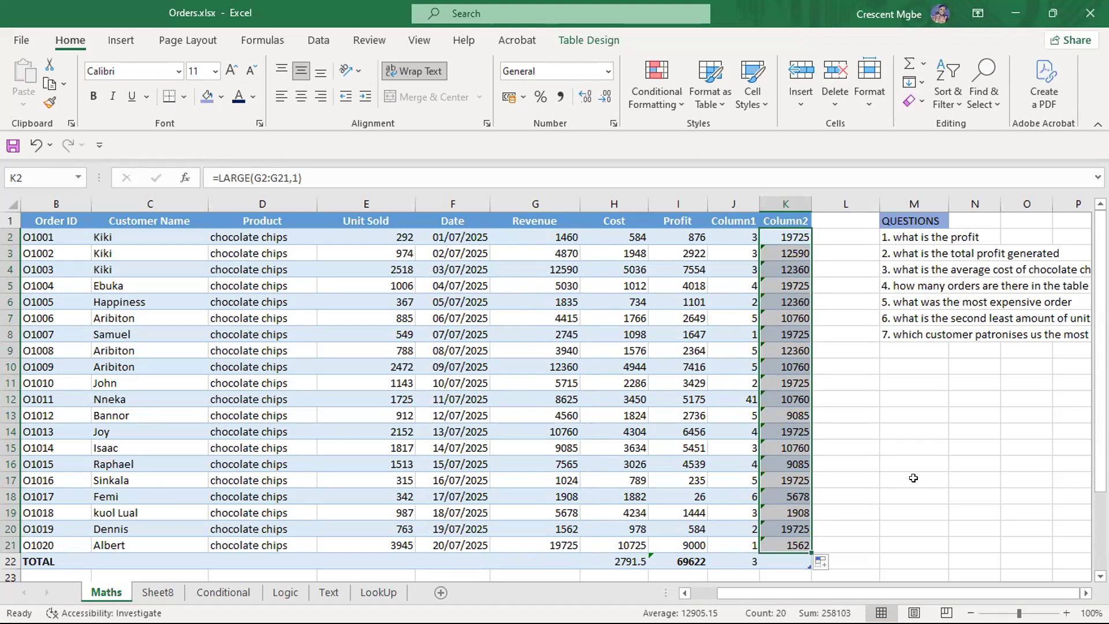
{"action": "left_click", "coordinate": [913, 478]}
{"action": "left_click", "coordinate": [784, 238]}
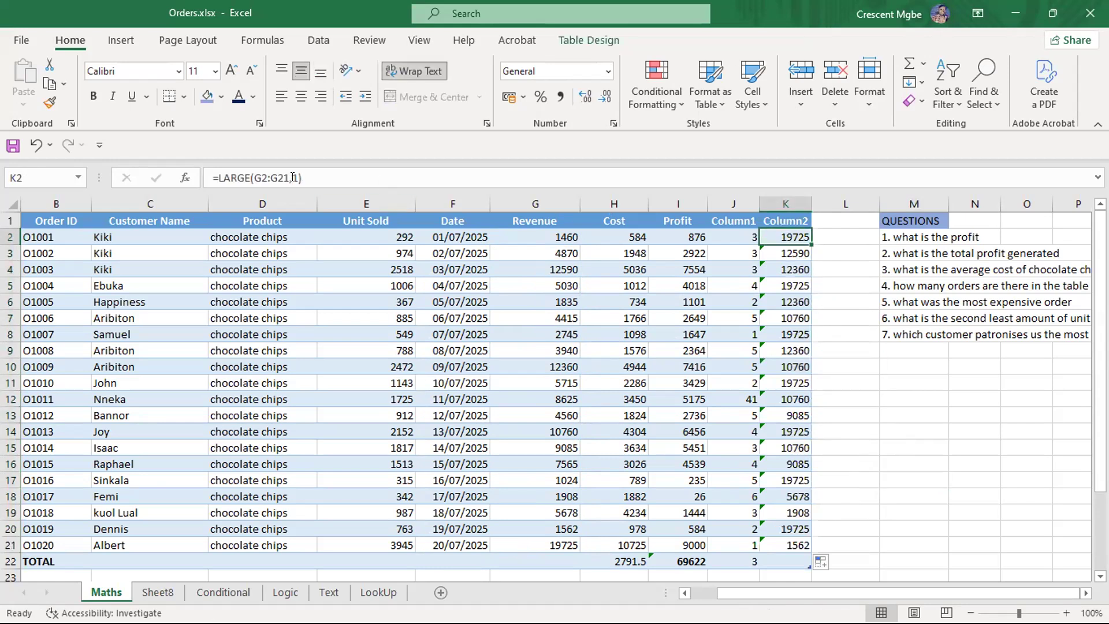
{"action": "left_click", "coordinate": [784, 252]}
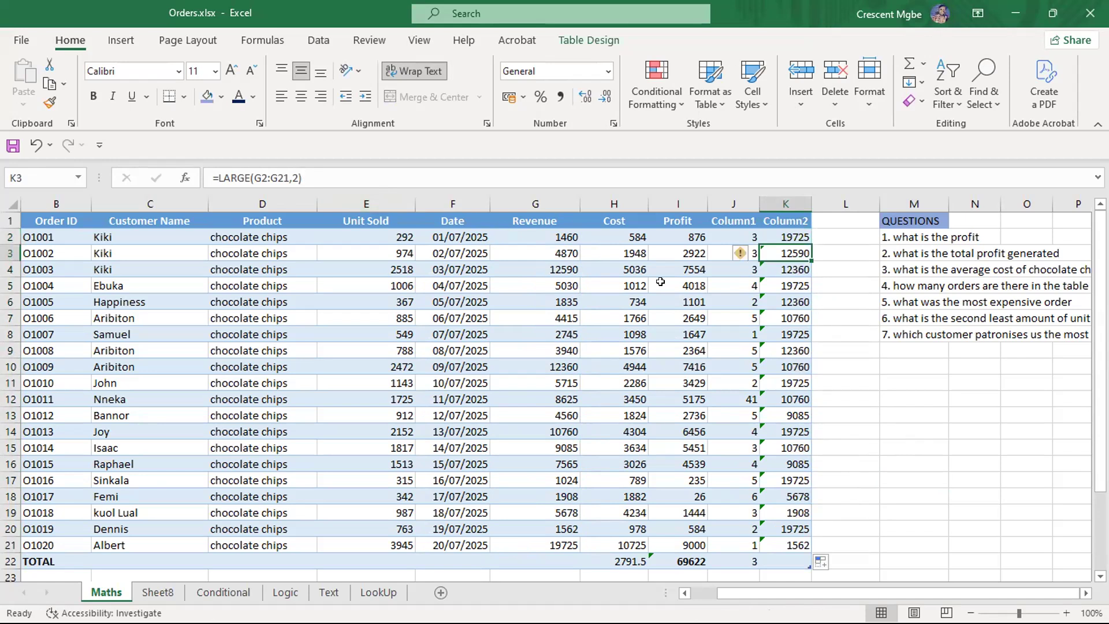
- Check the filled LARGE formulas in K4 and K5 and clear the formulas from K5:K21
{"action": "left_click", "coordinate": [789, 268]}
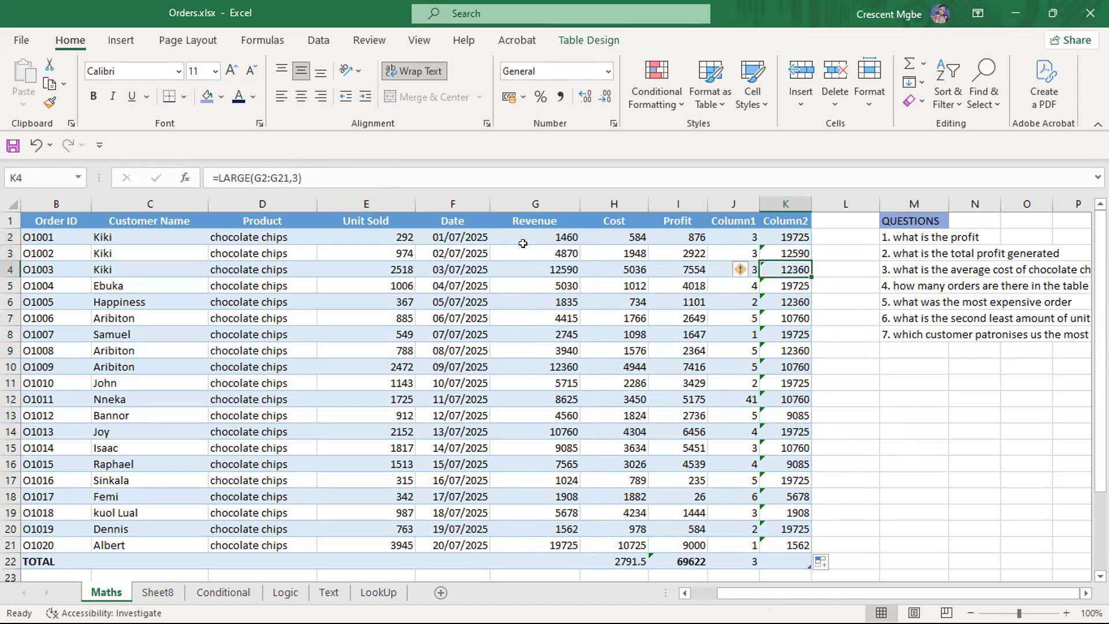
{"action": "left_click", "coordinate": [784, 283]}
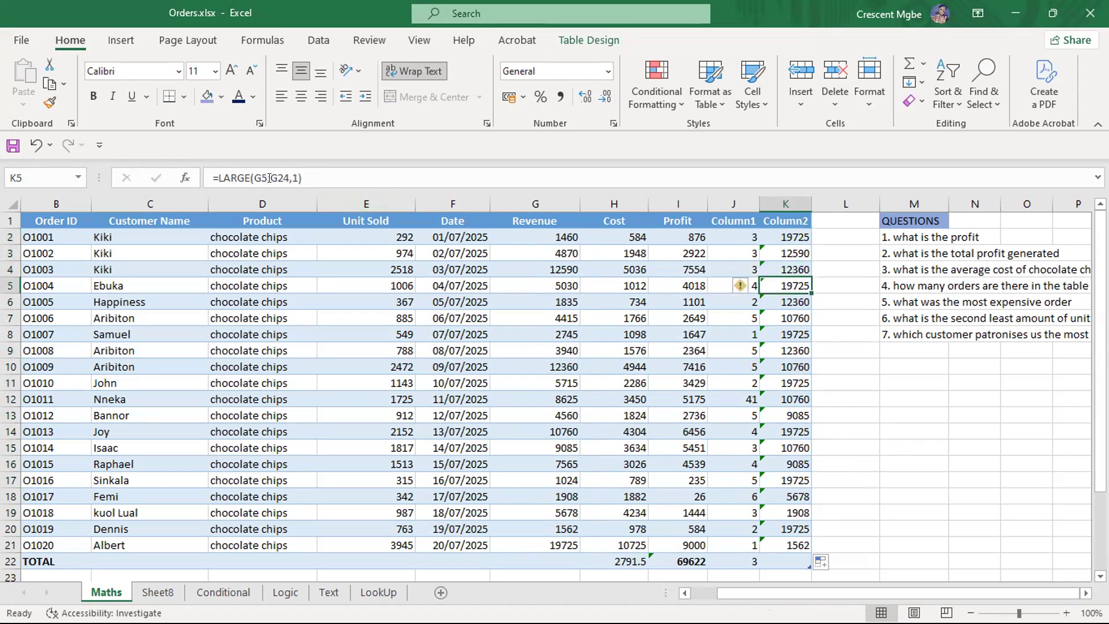
{"action": "left_click", "coordinate": [835, 317]}
{"action": "left_click_drag", "start_coordinate": [787, 282], "coordinate": [788, 544]}
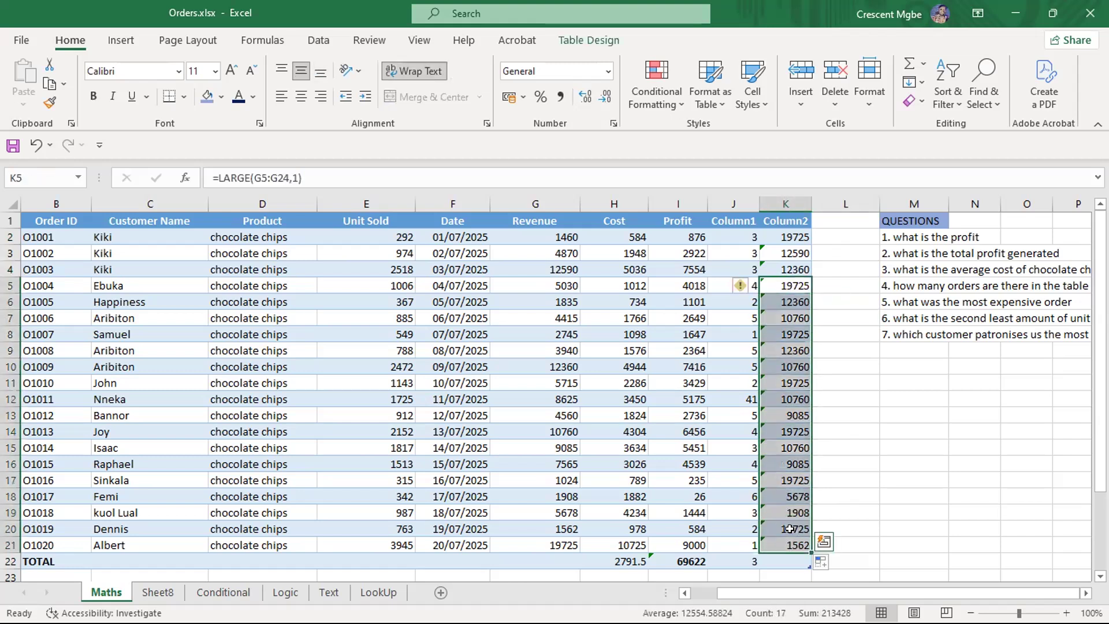
{"action": "key", "text": "BackSpace"}
{"action": "left_click", "coordinate": [826, 361]}
{"action": "left_click", "coordinate": [783, 279]}
{"action": "left_click_drag", "start_coordinate": [783, 280], "coordinate": [843, 544]}
{"action": "left_click", "coordinate": [844, 544]}
{"action": "left_click", "coordinate": [867, 491]}
{"action": "left_click_drag", "start_coordinate": [784, 281], "coordinate": [797, 525]}
{"action": "left_click_drag", "start_coordinate": [799, 538], "coordinate": [798, 539]}
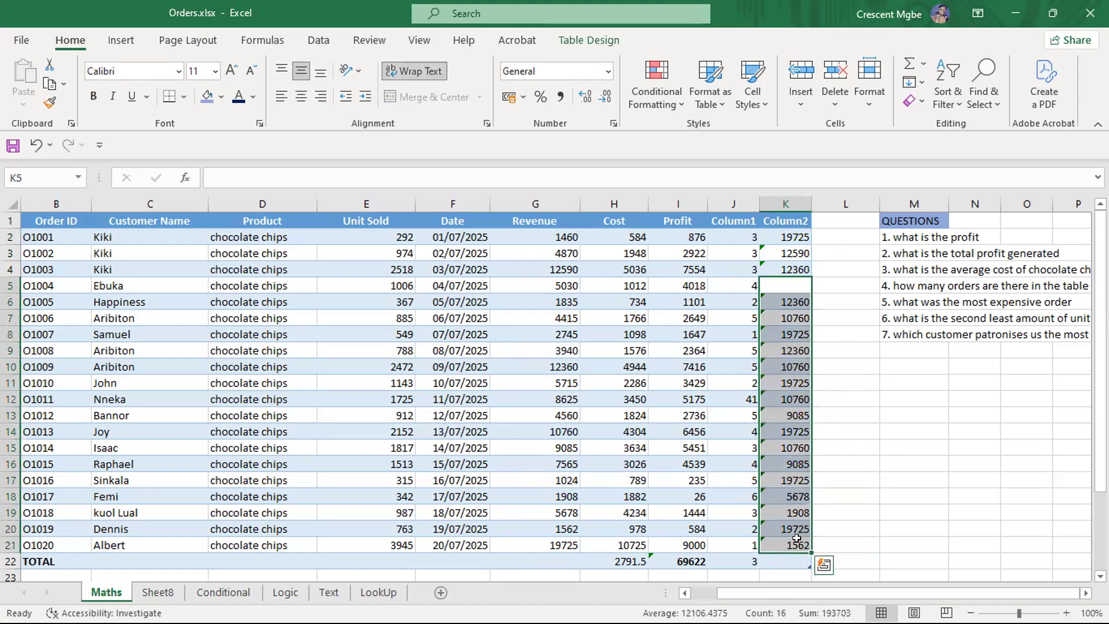
{"action": "key", "text": "Delete"}
- Enter =LARGE(G2:G21,4) in K5 to find the fourth-highest revenue
{"action": "left_click", "coordinate": [774, 283]}
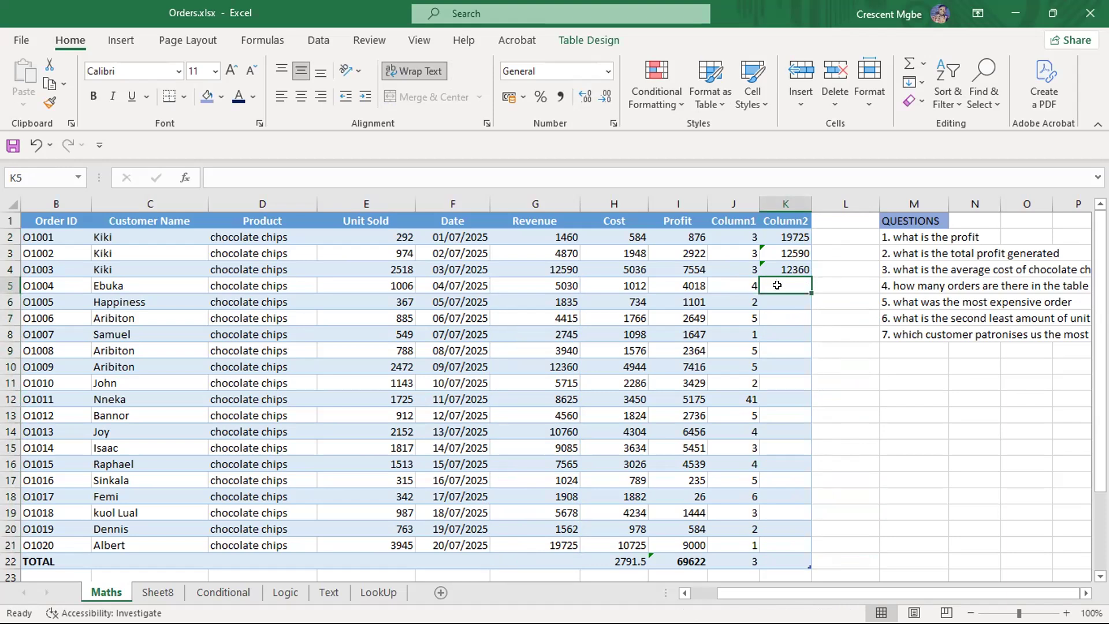
{"action": "type", "text": "=la"}
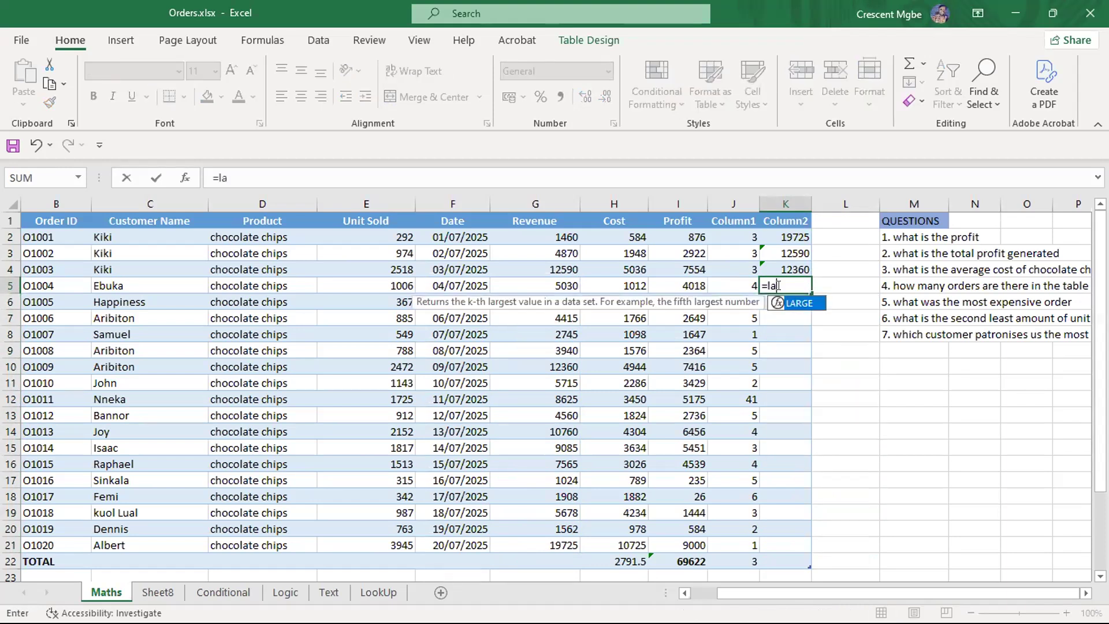
{"action": "type", "text": "rge("}
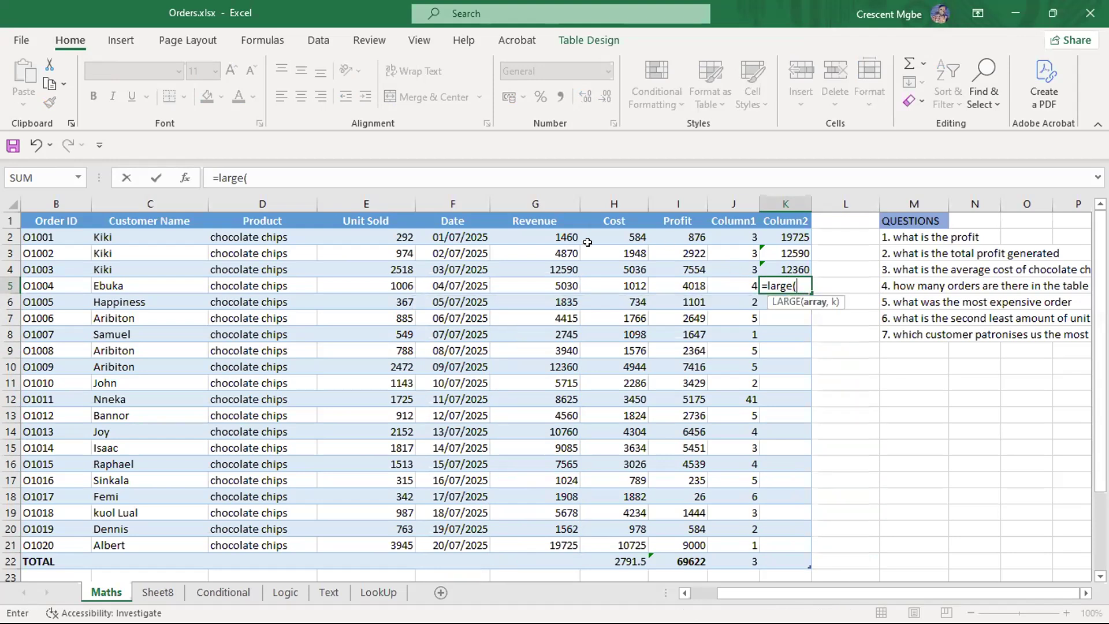
{"action": "left_click_drag", "start_coordinate": [555, 237], "coordinate": [554, 546]}
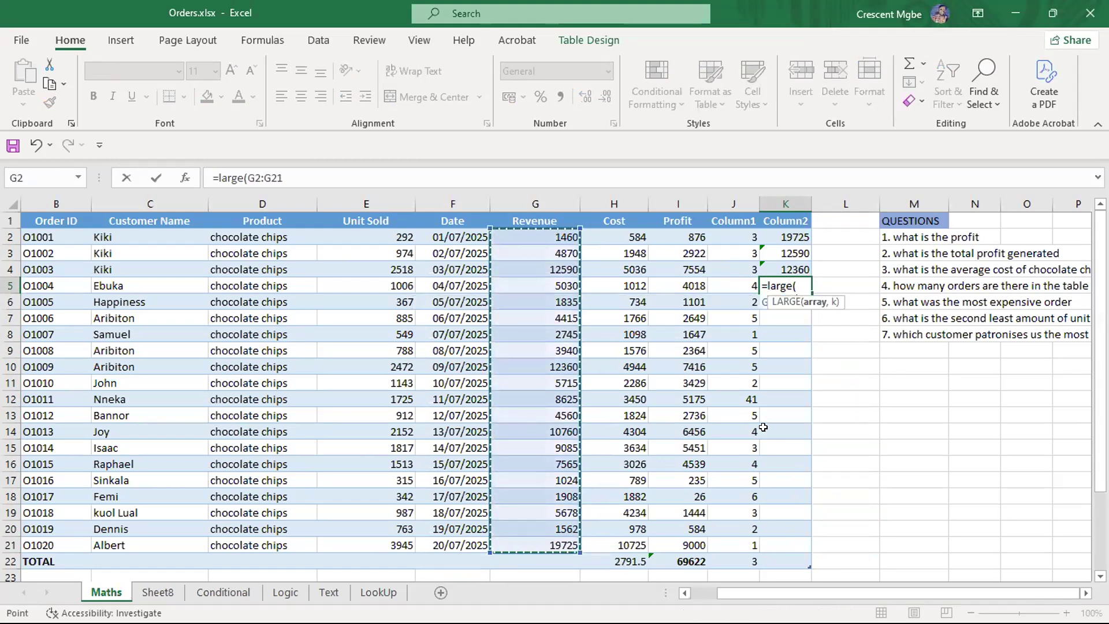
{"action": "left_click", "coordinate": [799, 295]}
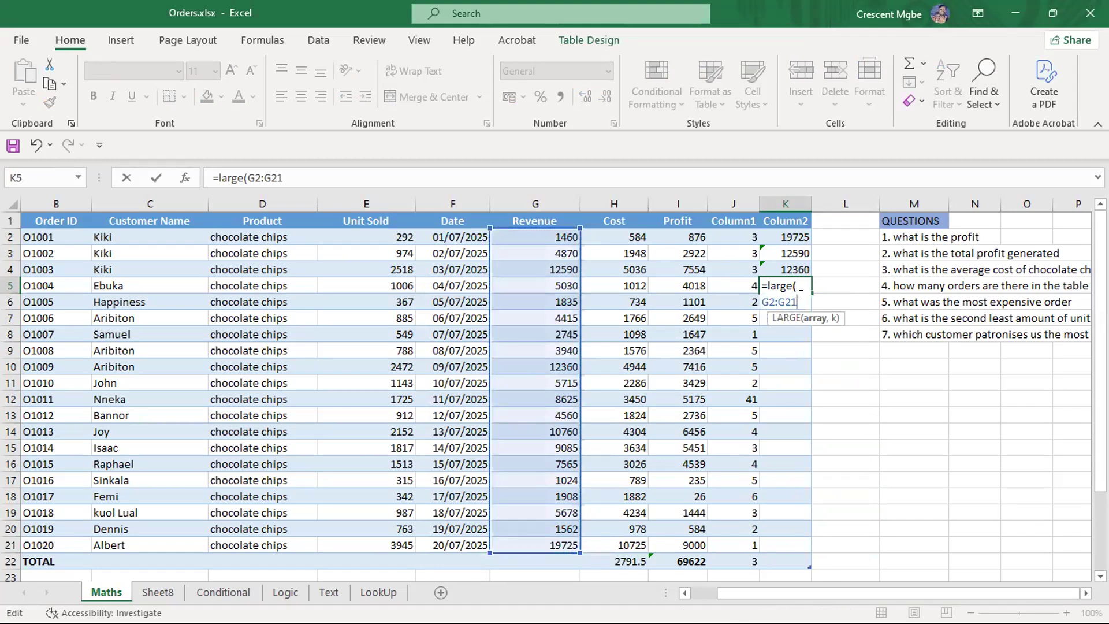
{"action": "type", "text": ",4)"}
{"action": "key", "text": "Return"}
{"action": "left_click", "coordinate": [842, 376]}
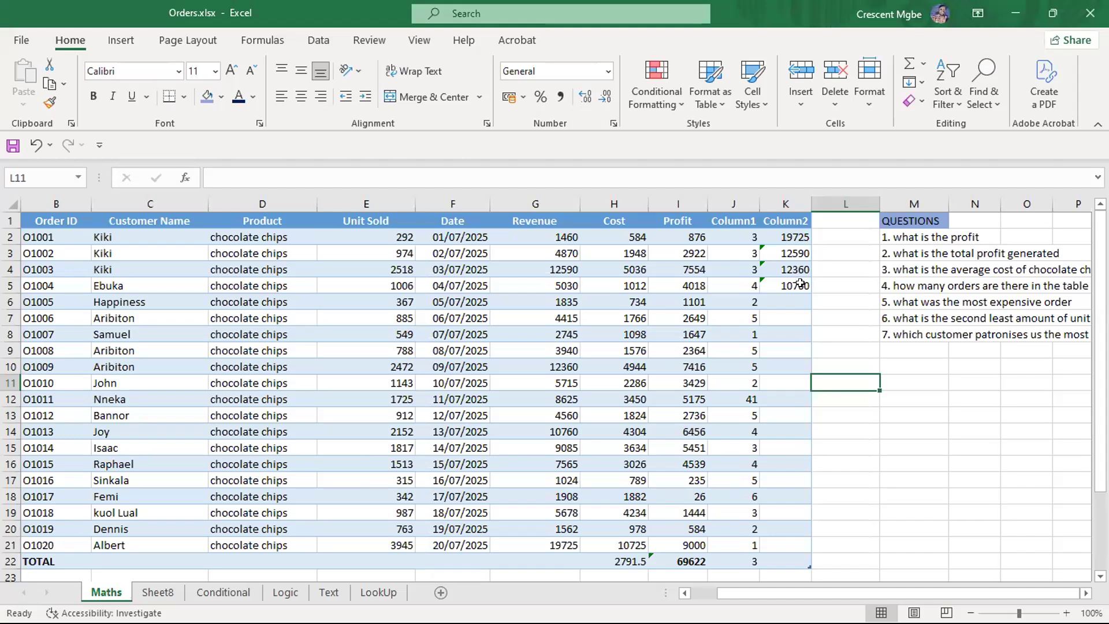
{"action": "left_click", "coordinate": [869, 457]}
{"action": "left_click", "coordinate": [918, 453]}
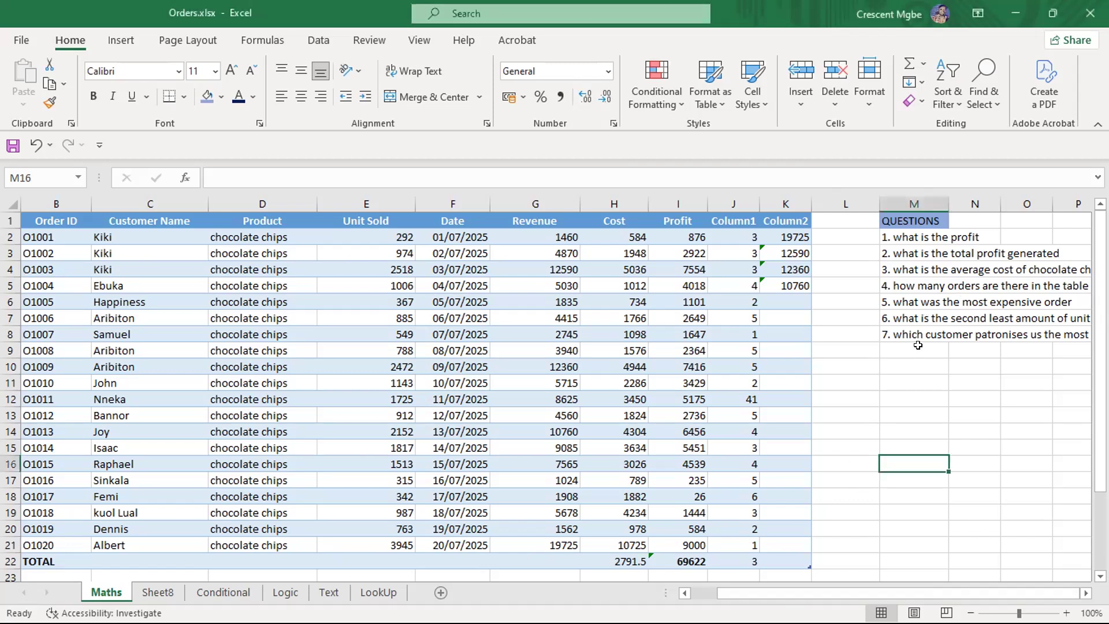
{"action": "left_click", "coordinate": [904, 399]}
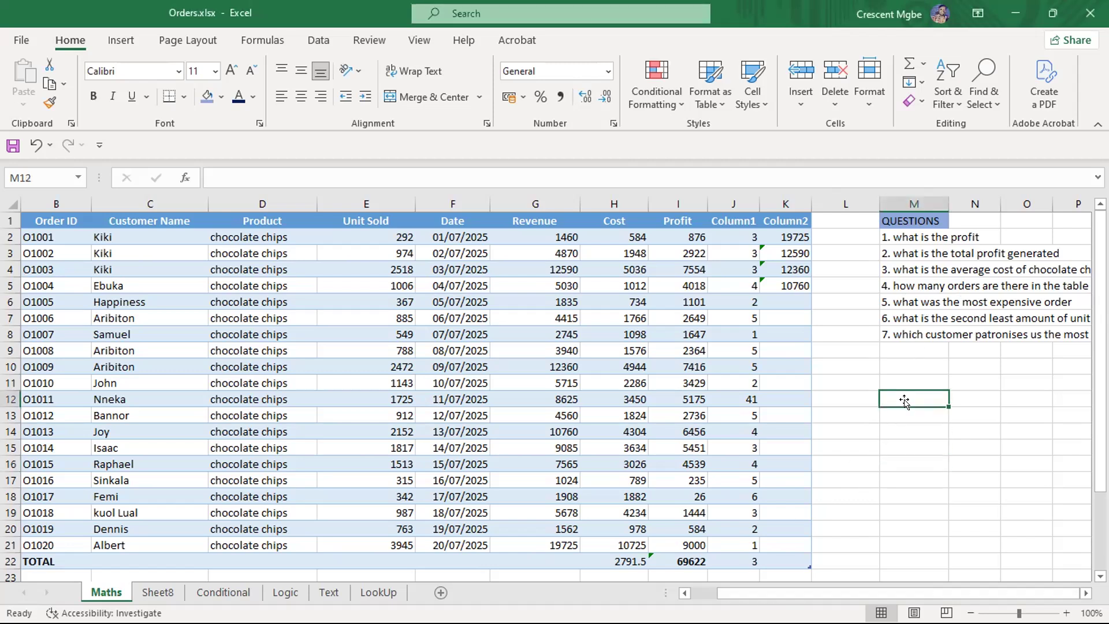